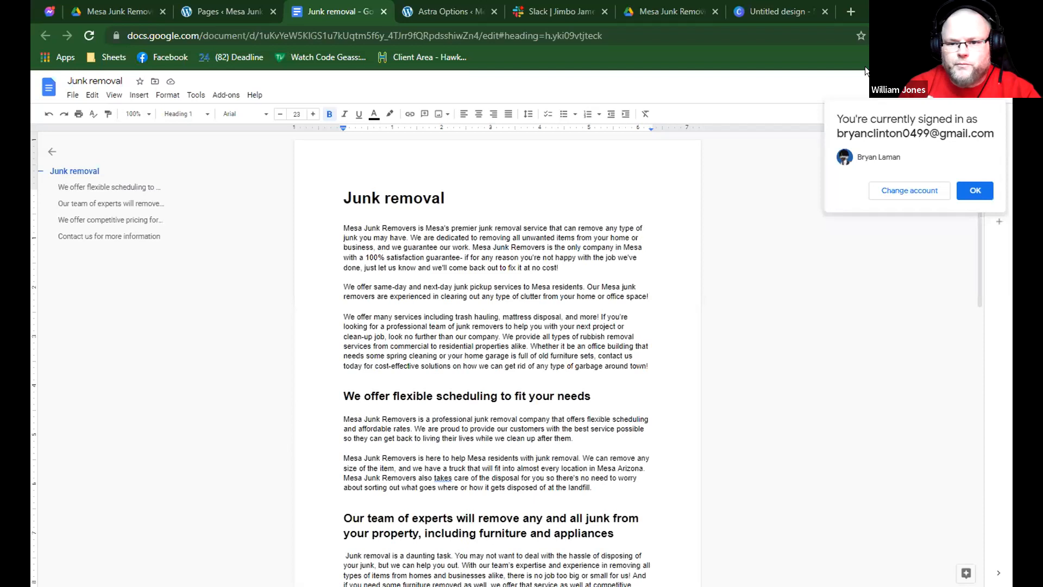
Create a new WordPress page and title it "Junk removal" using the heading copied from the Google document.
click(223, 12)
click(180, 108)
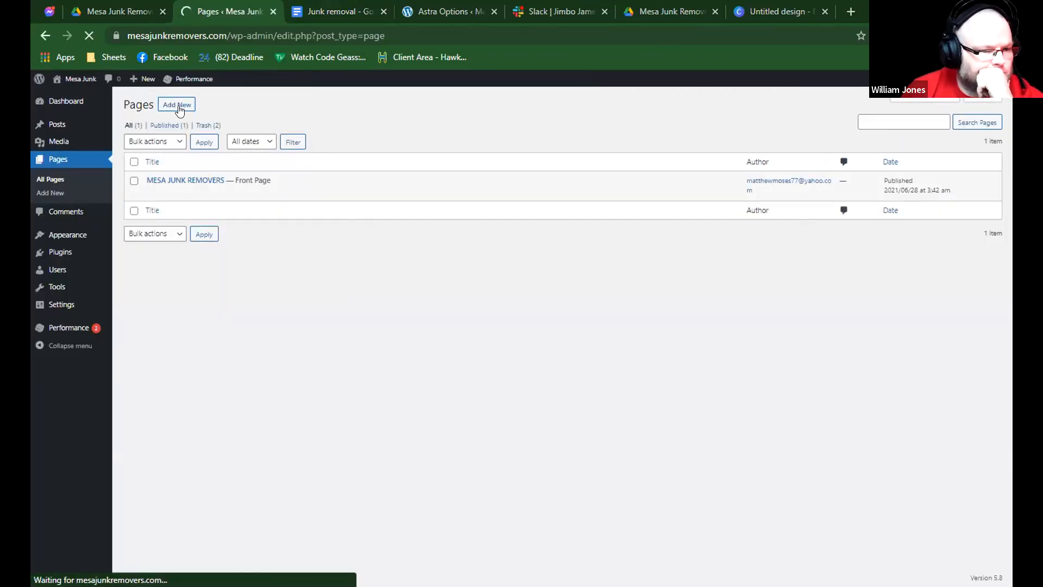
click(341, 11)
triple_click(379, 194)
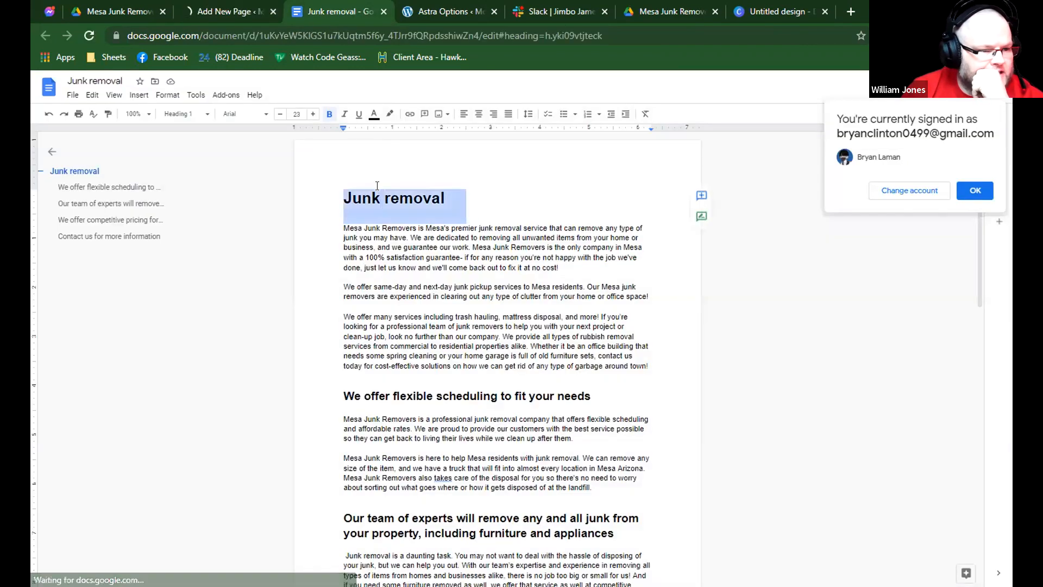
key(ctrl+shift+Tab)
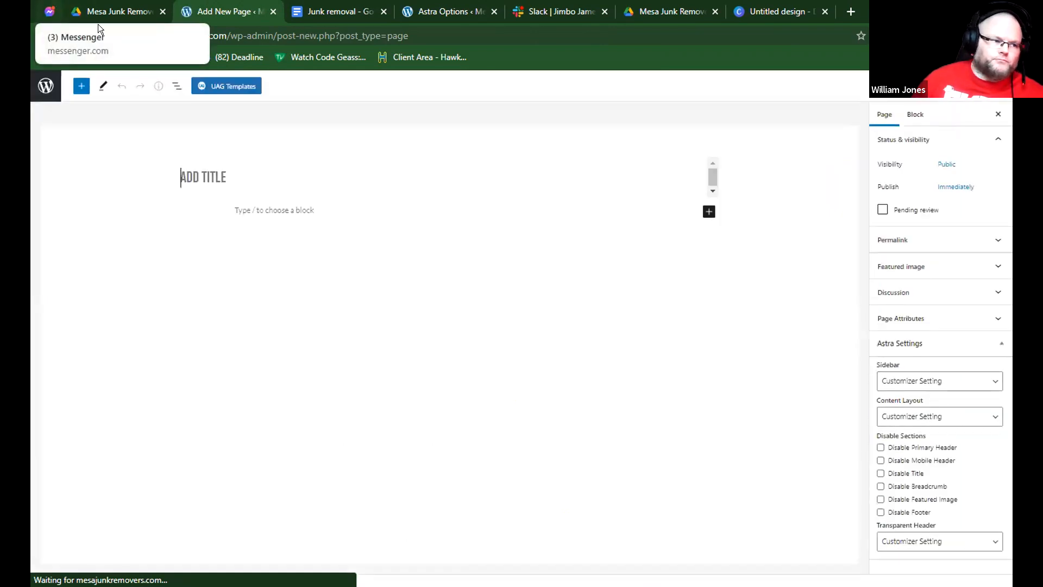
text(JUNK REMOVAL)
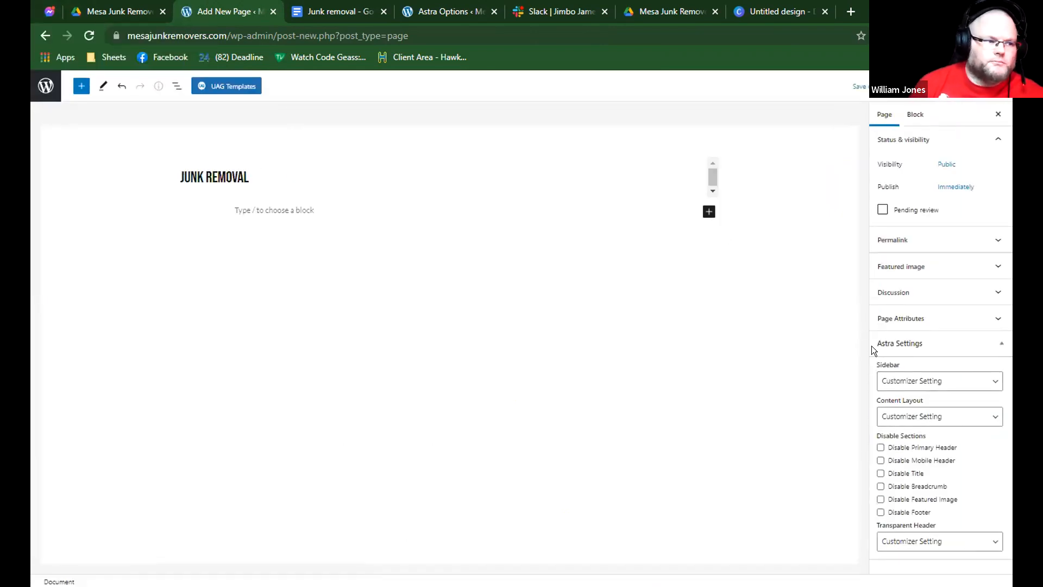
In the page's Astra settings, choose No Sidebar, switch to a wider content layout and disable the title.
click(889, 376)
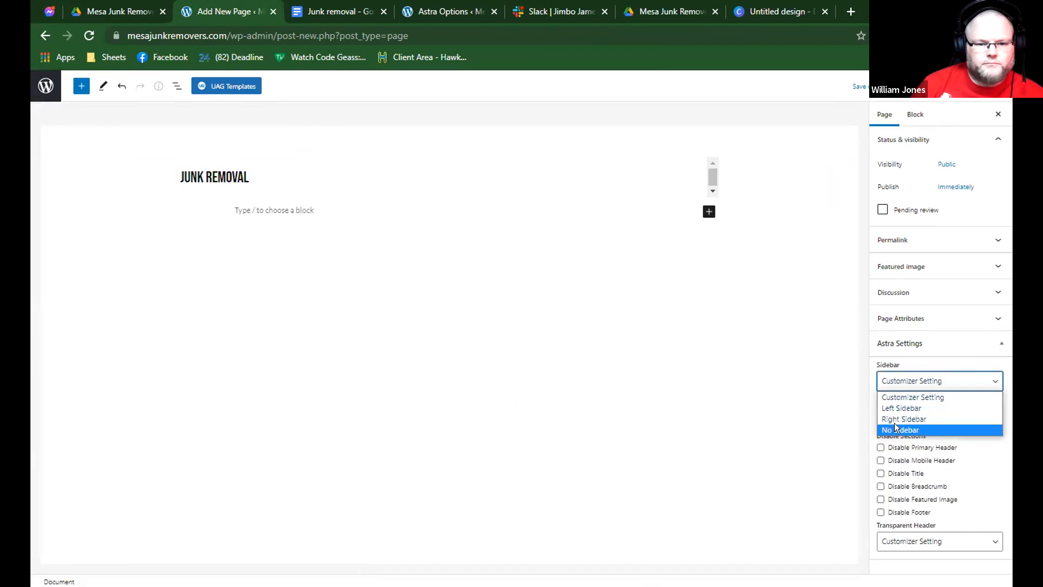
click(895, 423)
click(895, 418)
click(910, 460)
click(893, 474)
Insert a Cover block under the page title and set its alignment to full width.
click(323, 196)
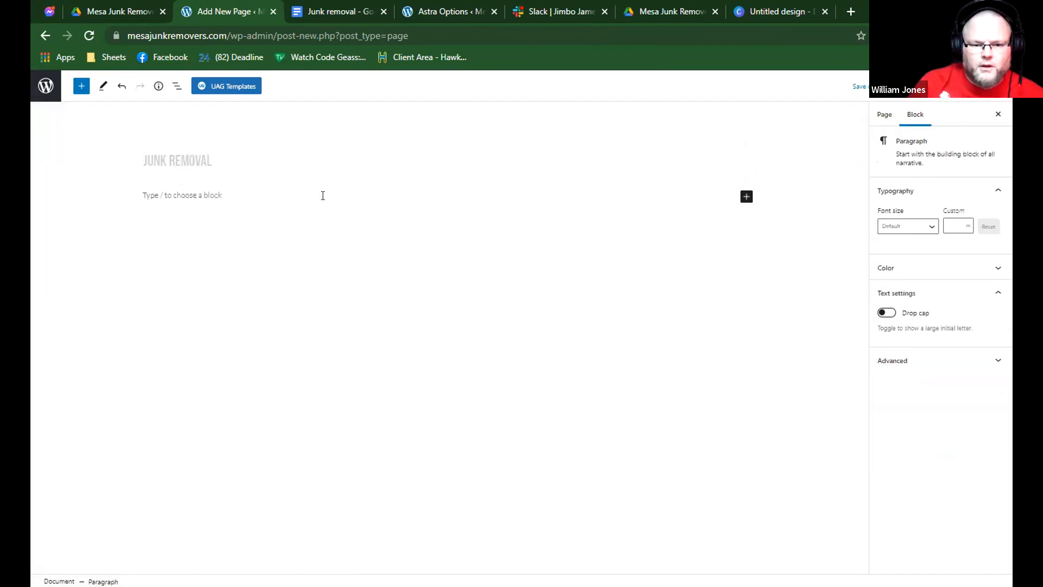
text(/cover)
key(Return)
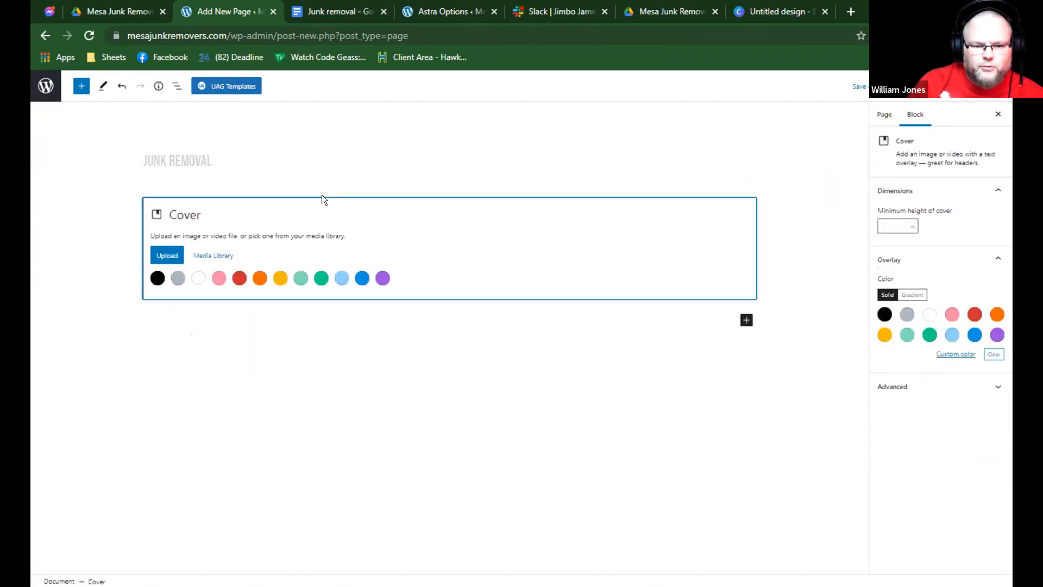
click(180, 179)
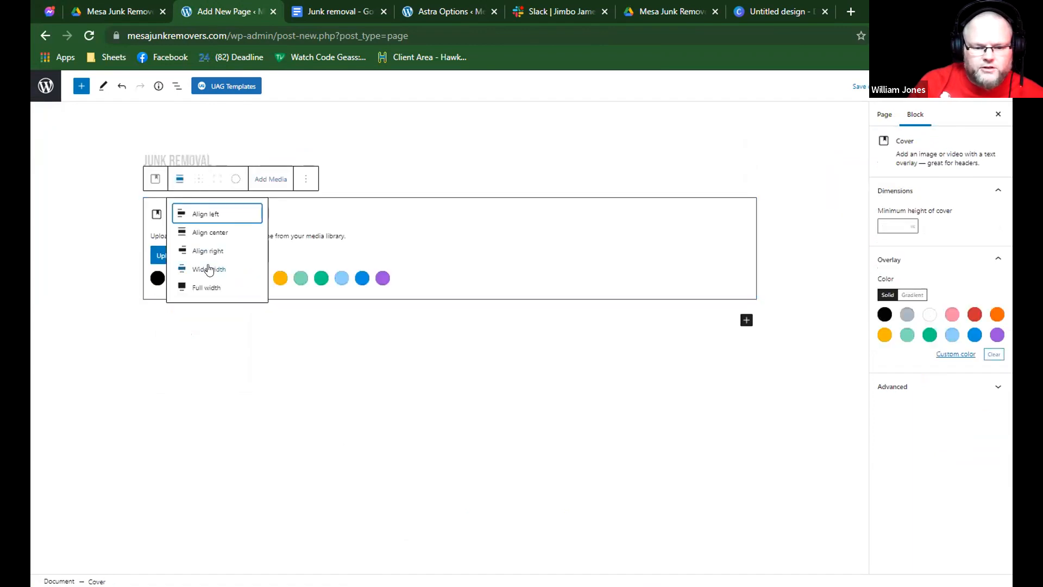
click(208, 288)
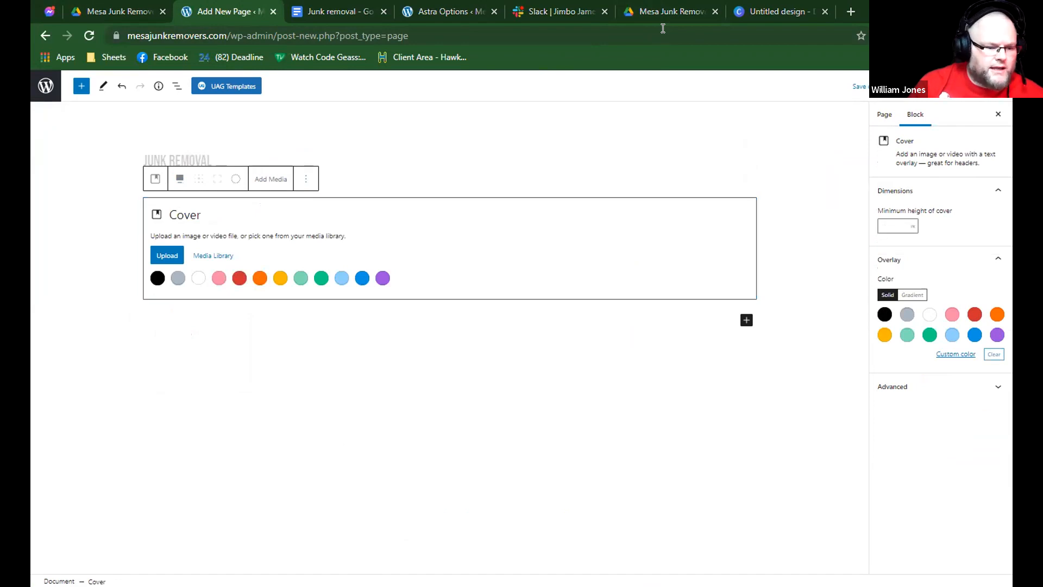
Add the photo of the filled blue dumpster from the media library as the cover's background.
click(266, 179)
click(311, 216)
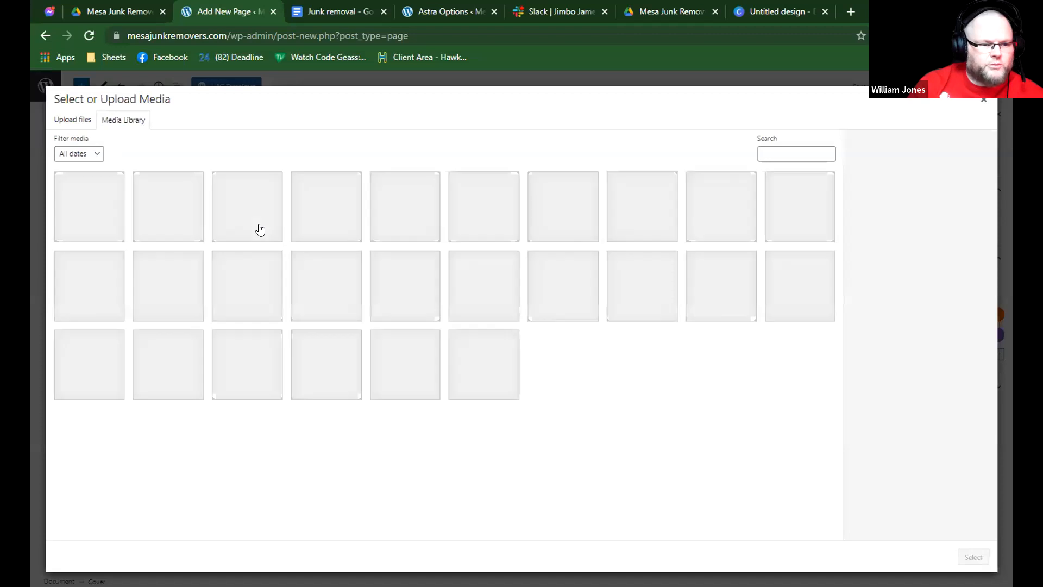
click(405, 212)
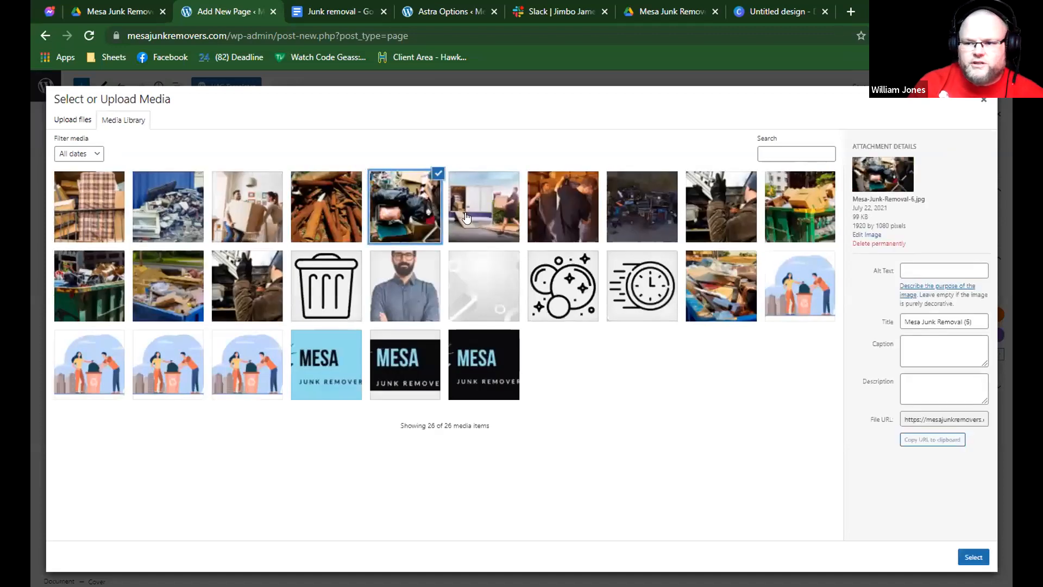
click(726, 218)
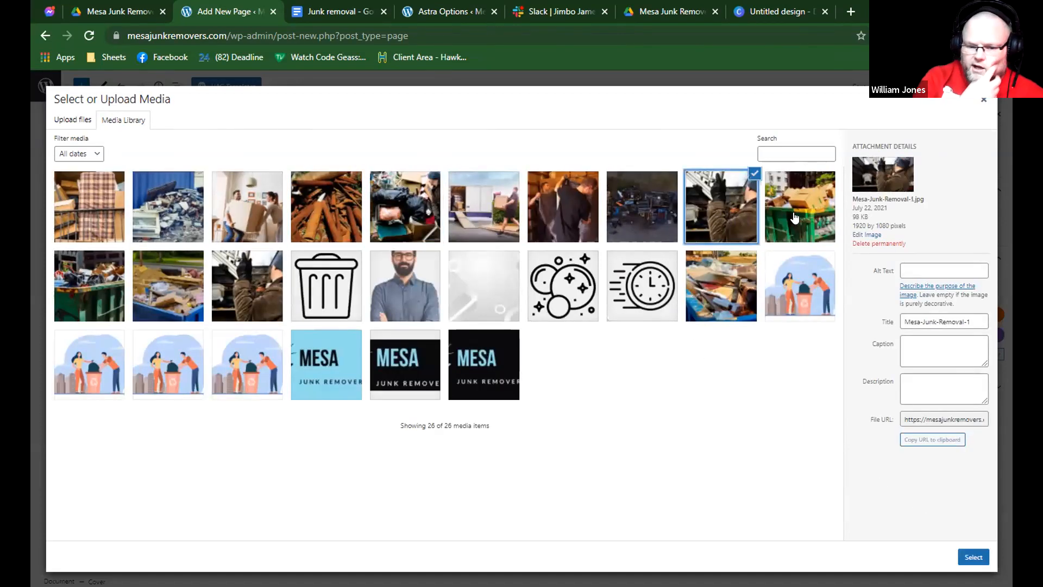
click(793, 212)
click(973, 557)
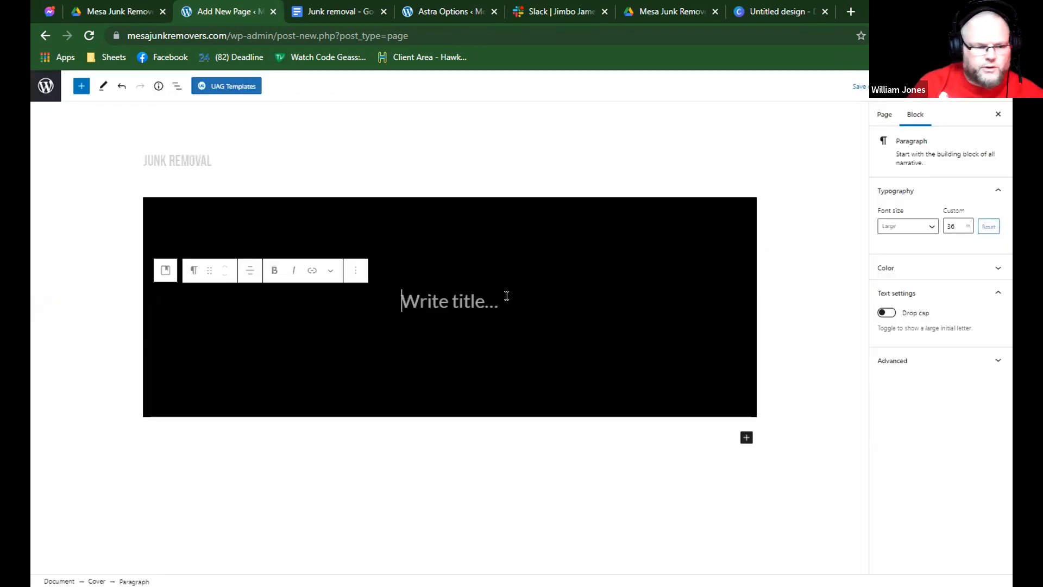
click(468, 236)
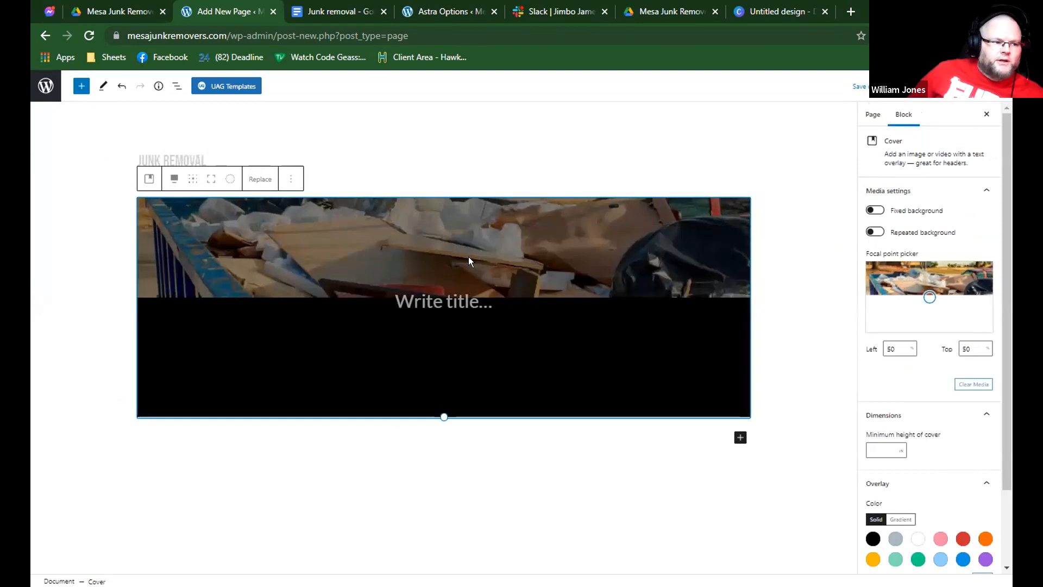
Turn the cover's title placeholder into a Heading block at level H1 with centred text.
click(473, 294)
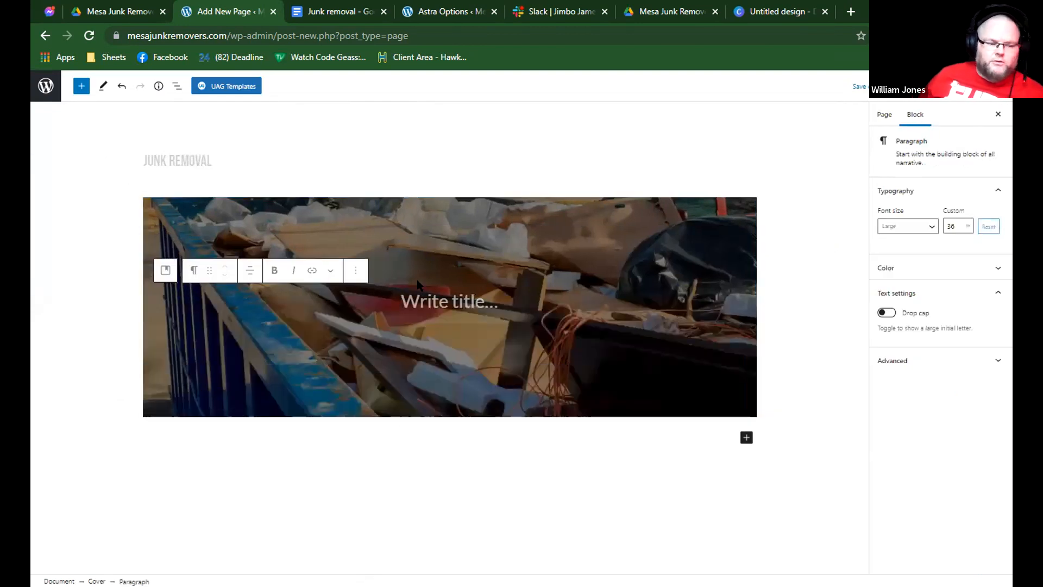
text(/hea)
key(Return)
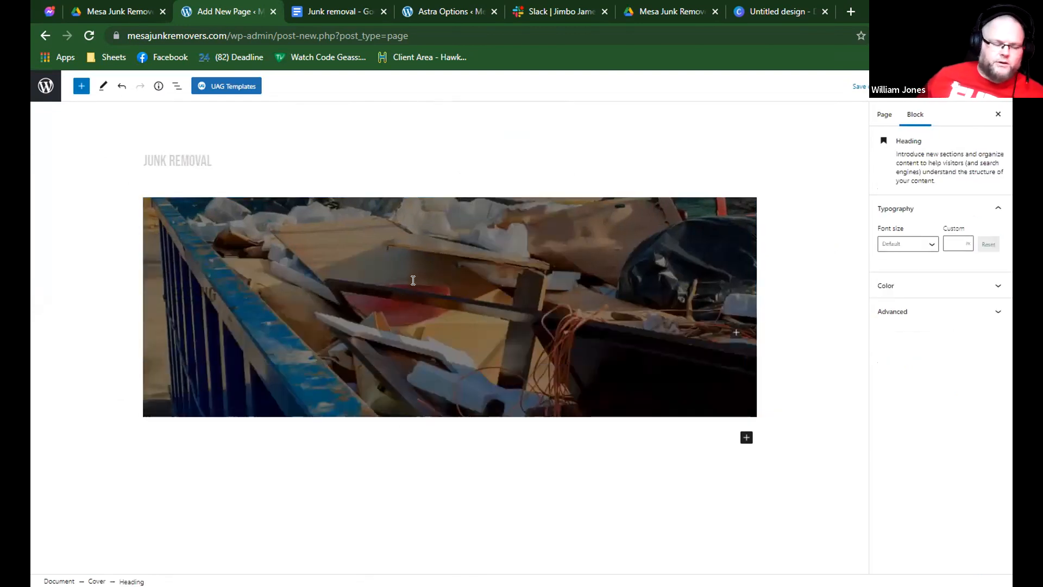
click(268, 264)
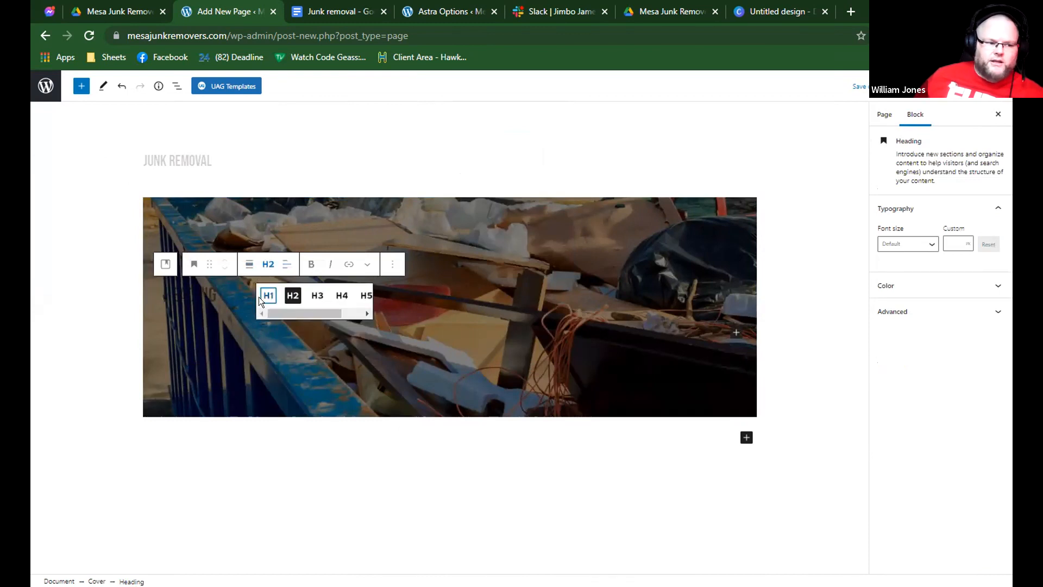
click(260, 300)
click(287, 258)
click(308, 305)
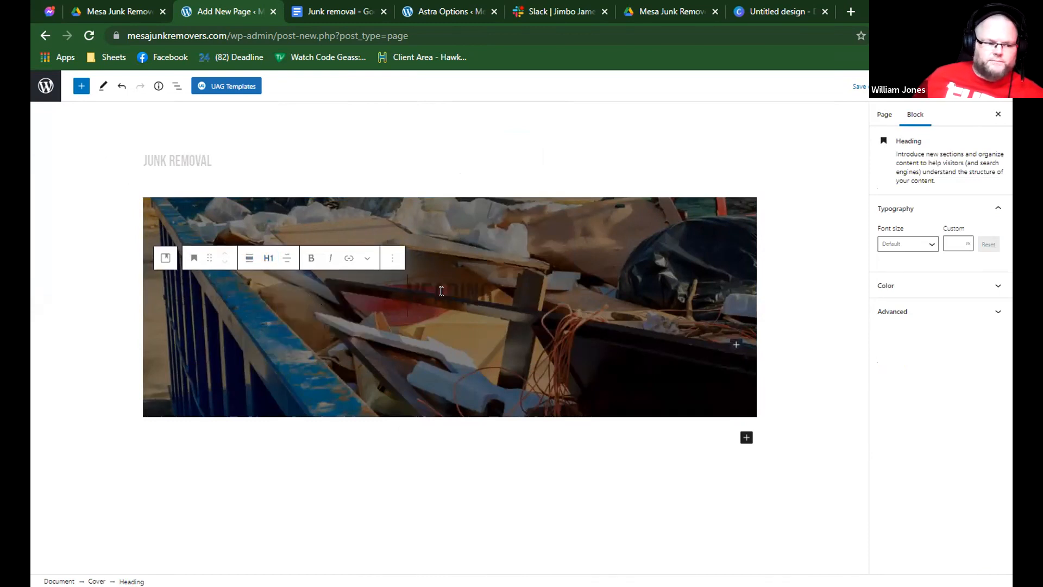
Make the cover heading's text white and fill it with "Junk removal" copied from the Google document.
click(934, 285)
click(929, 323)
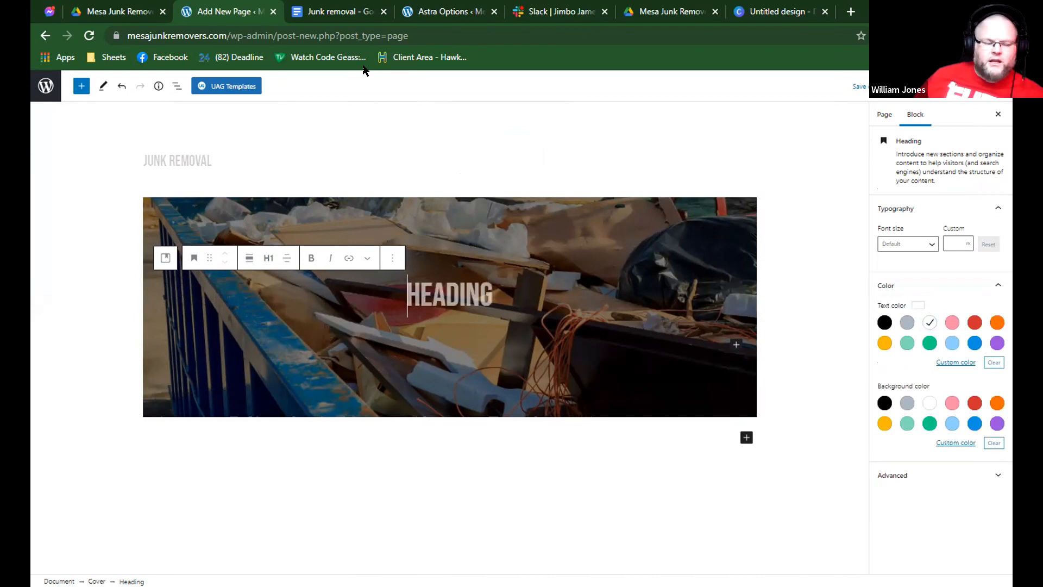
key(ctrl+Tab)
key(ctrl+c)
key(ctrl+shift+Tab)
key(ctrl+v)
Select the first two paragraphs under the Junk removal title in the Google document.
click(366, 10)
click(433, 241)
drag(657, 296, 321, 228)
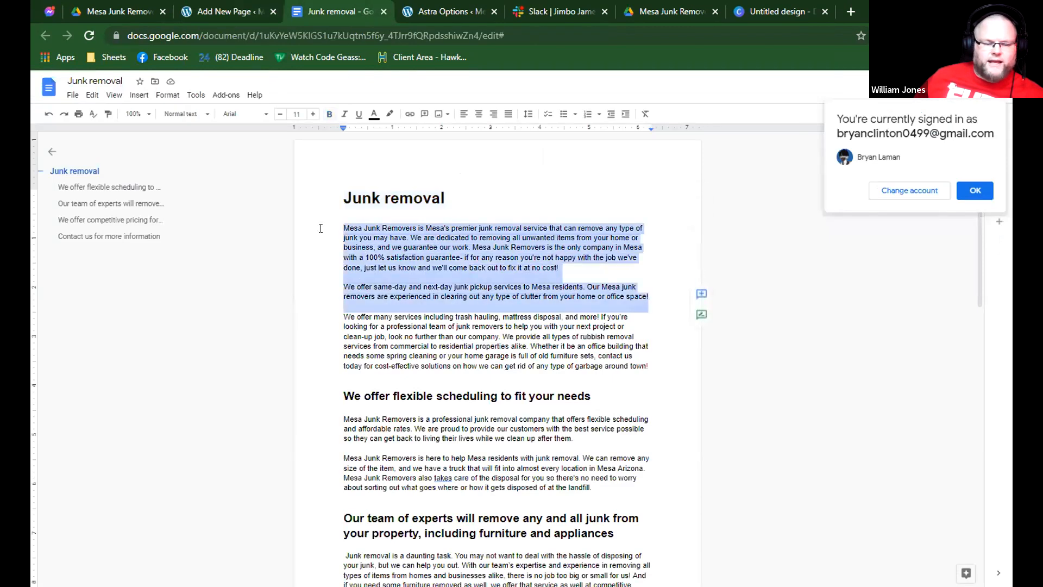
Return to the WordPress page and set the cover's minimum height to 200.
click(251, 10)
click(445, 210)
click(877, 449)
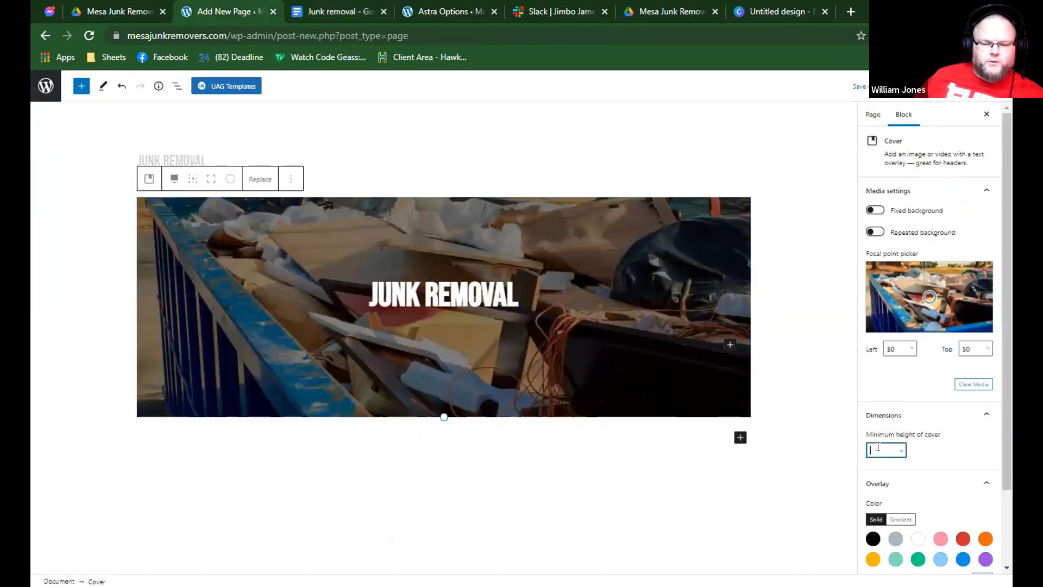
text(200)
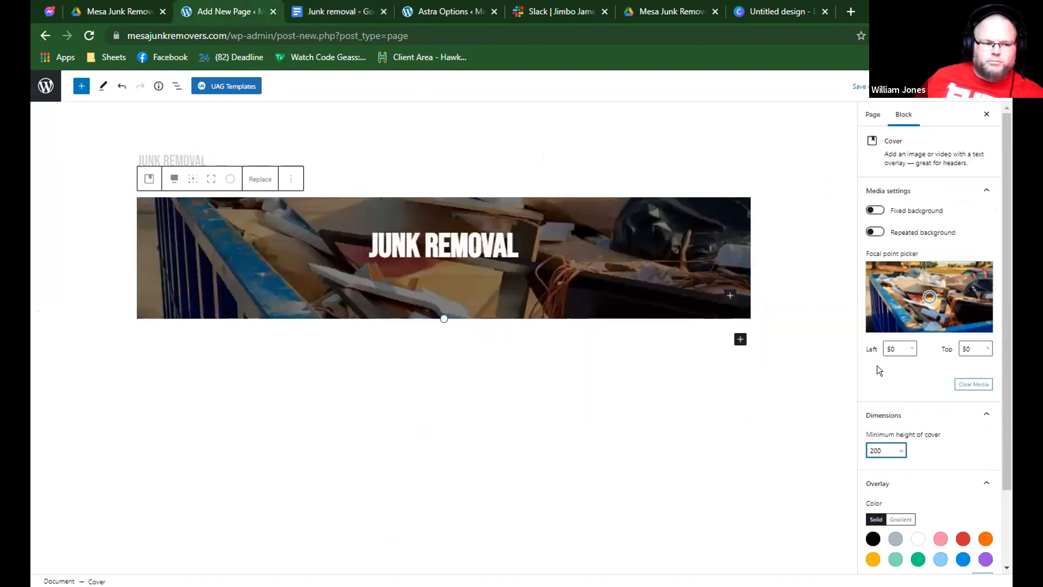
Copy the first three paragraphs under the Junk removal title in the Google document and return to the WordPress page.
click(357, 8)
click(468, 337)
drag(649, 366, 344, 228)
click(255, 10)
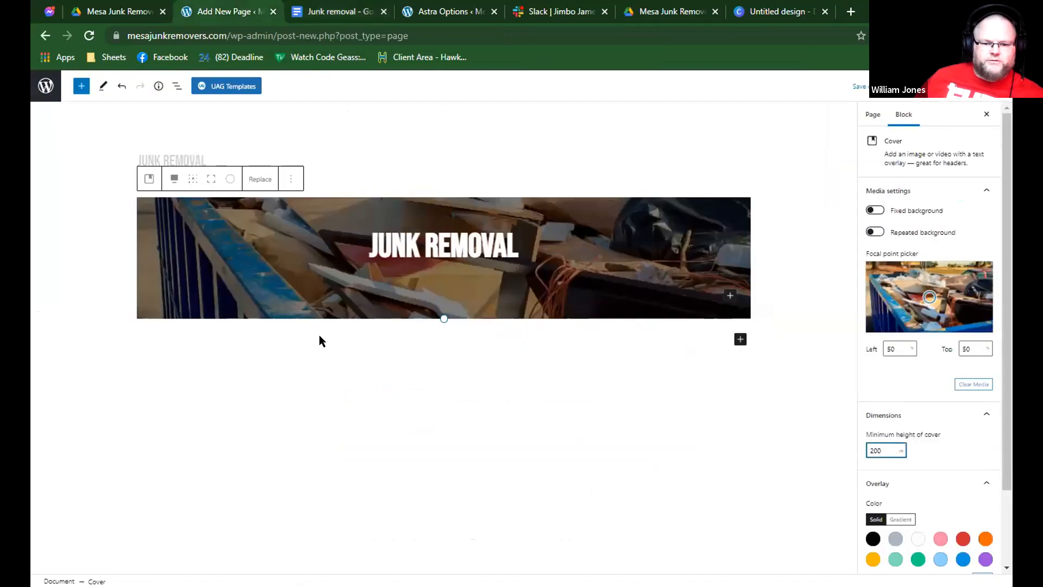
Insert a Group block below the cover and open its chooser for adding a block inside.
click(267, 333)
text(/g)
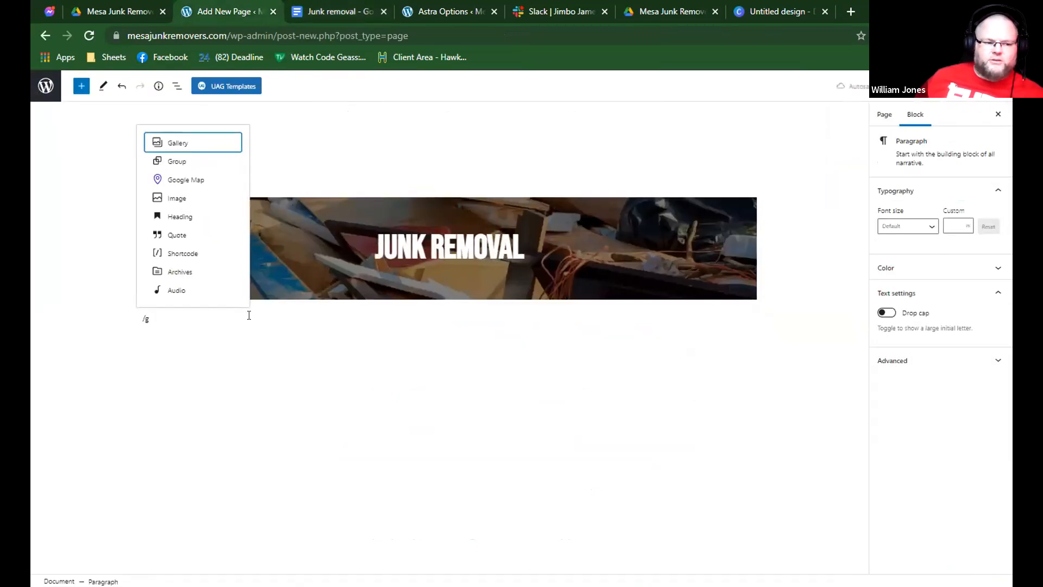
click(178, 162)
click(195, 359)
click(196, 359)
click(207, 359)
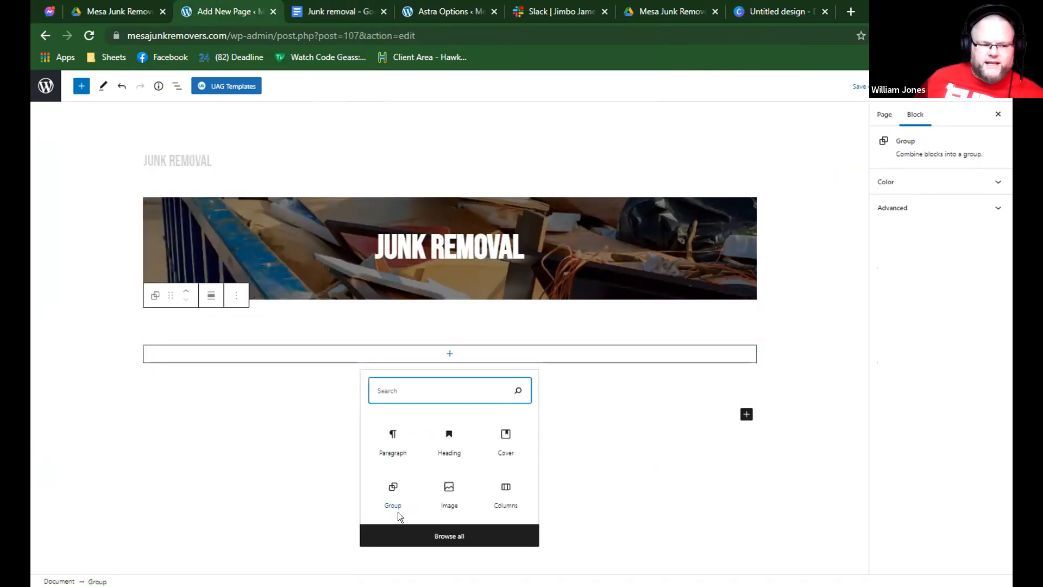
Search the block library for "col" and insert a Columns block below the empty group.
click(81, 86)
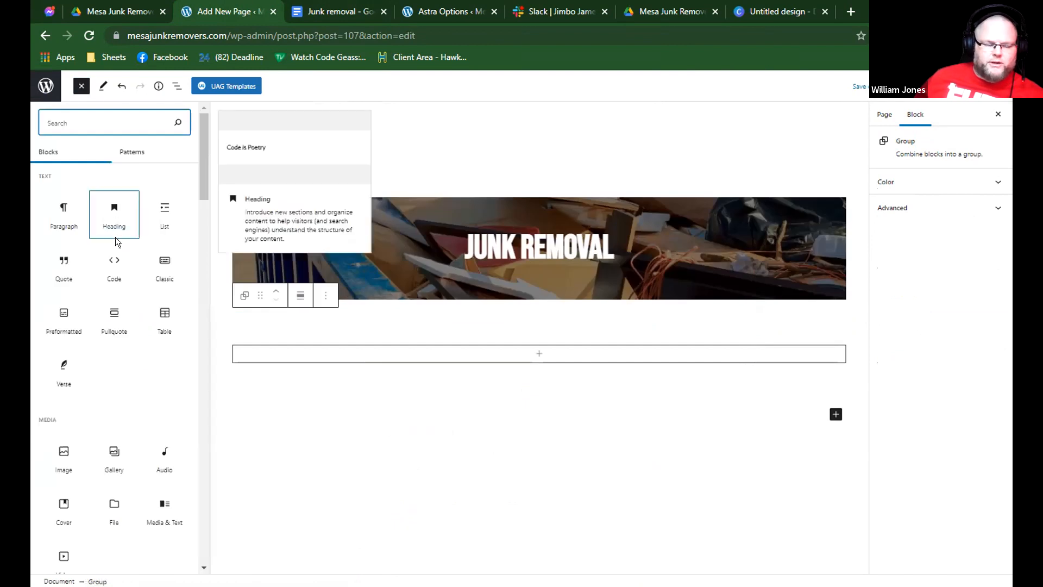
scroll(101, 261, down, 1)
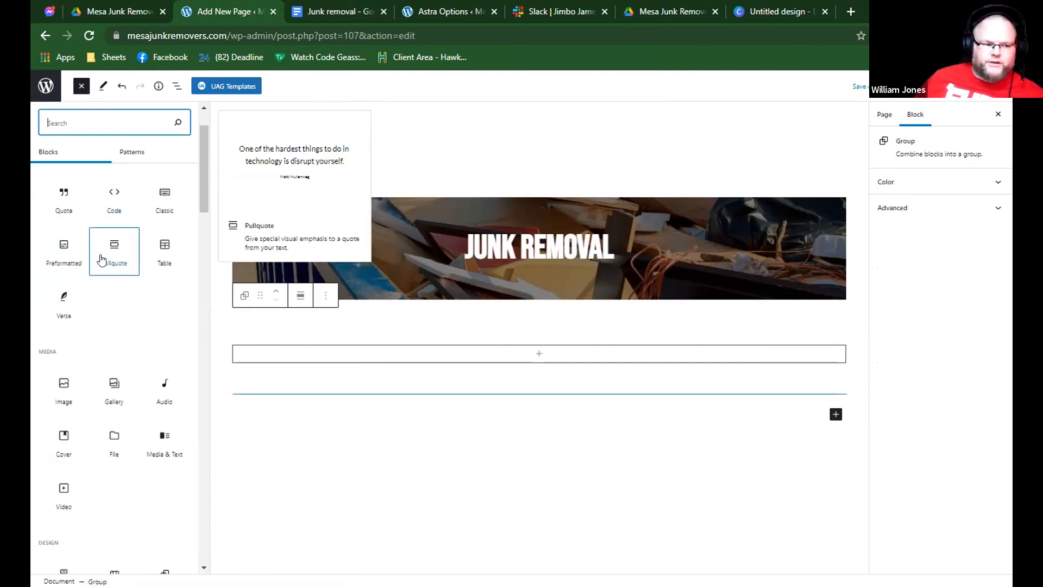
text(col)
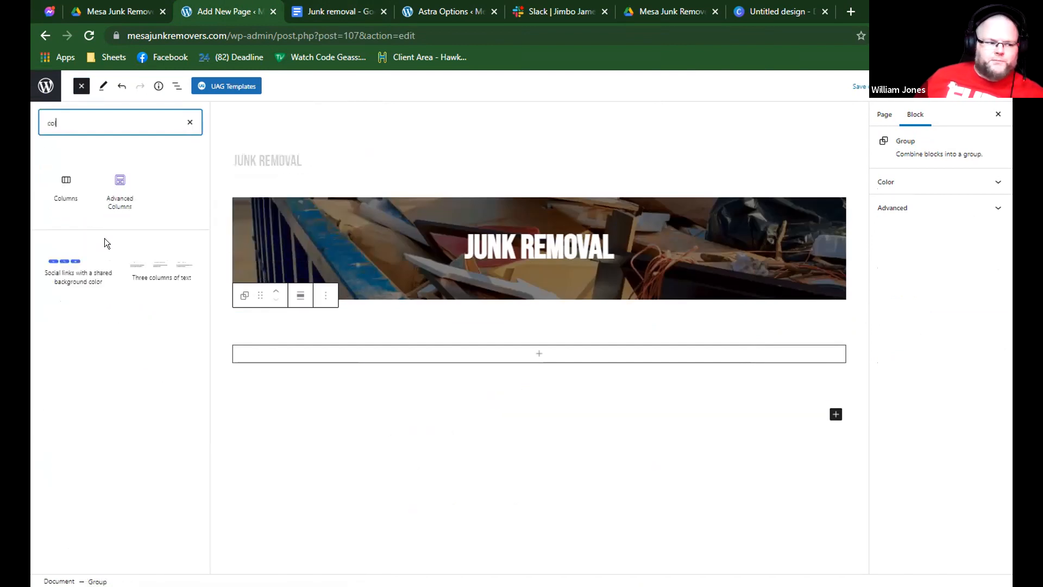
click(73, 203)
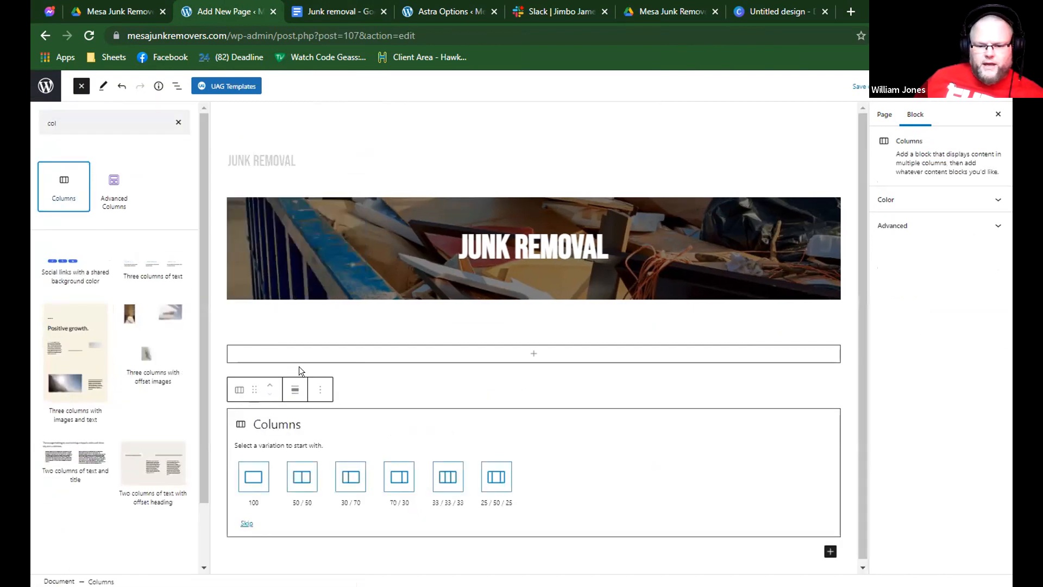
Move the Columns block into the group by copying it, removing the original and pasting it inside.
click(380, 357)
click(279, 419)
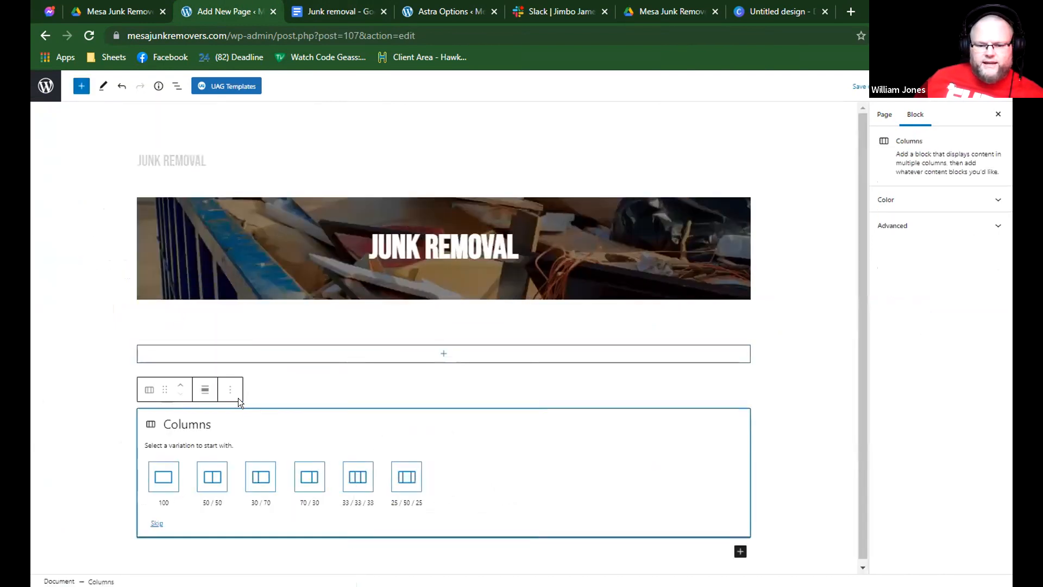
click(230, 390)
click(251, 202)
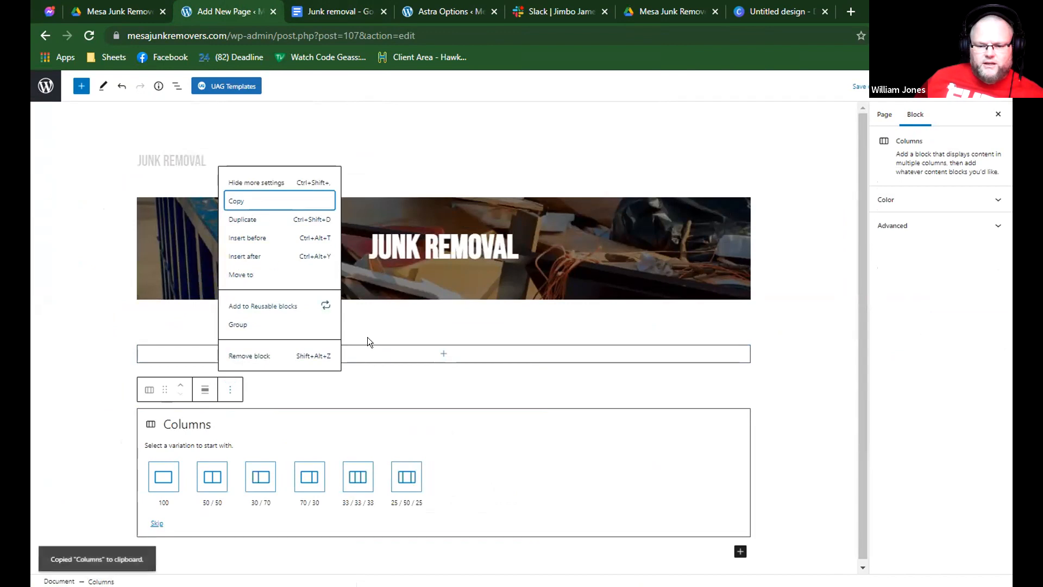
click(242, 356)
click(300, 359)
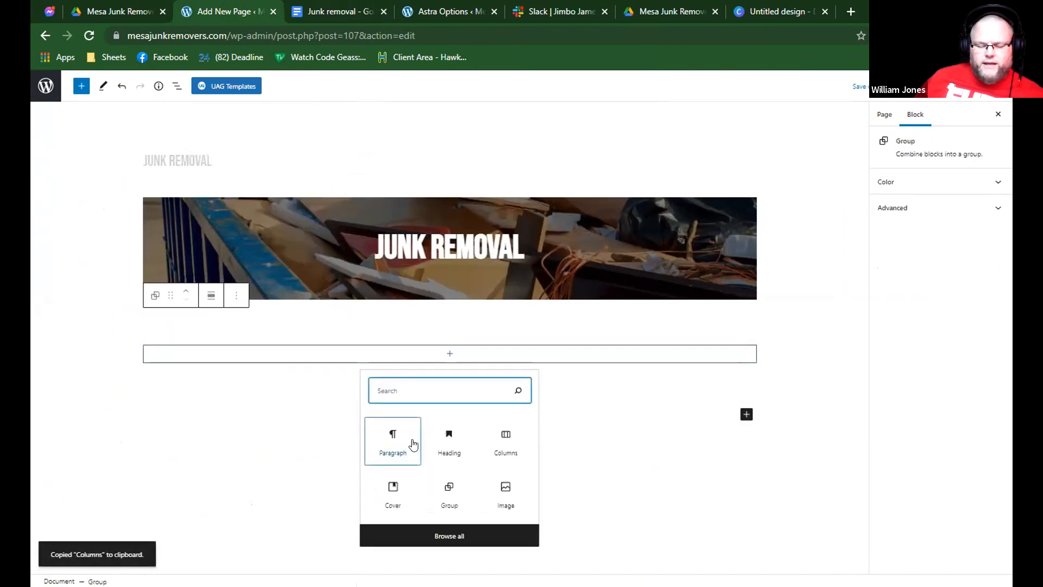
click(386, 435)
key(ctrl+v)
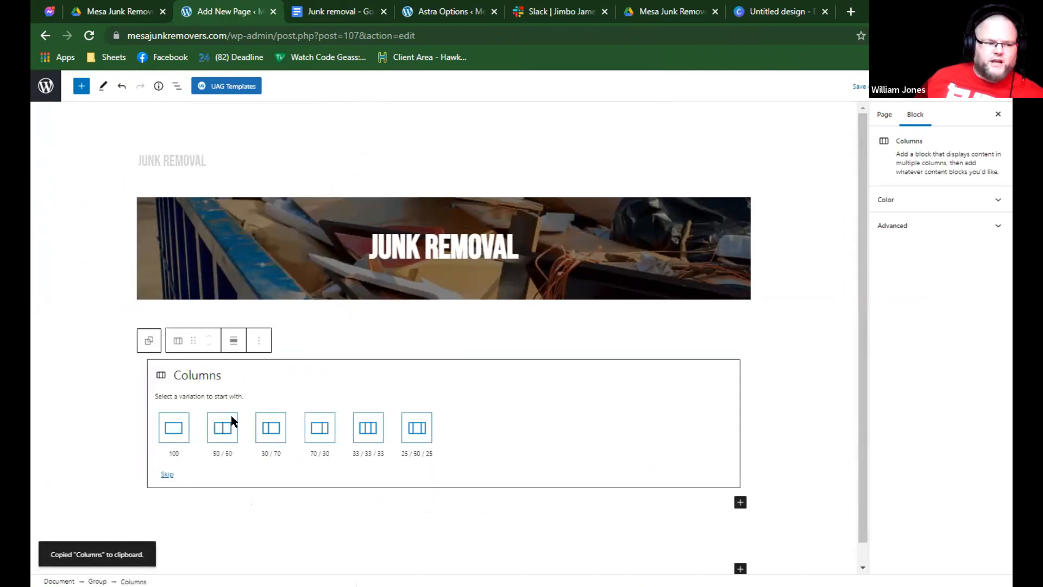
Choose the 50 / 50 variation for the Columns block and add an empty Paragraph block in the first column.
click(228, 429)
click(263, 371)
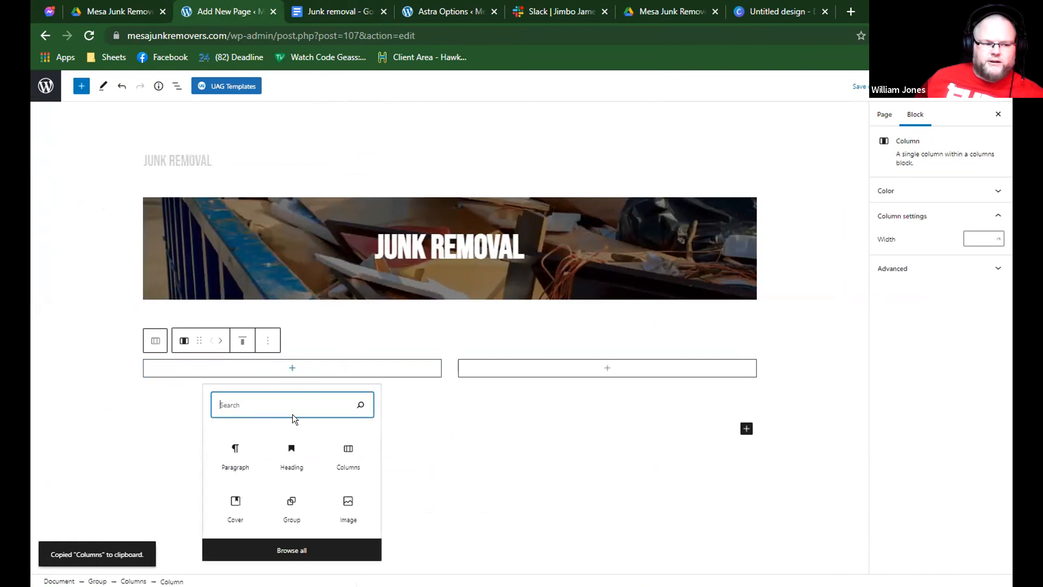
click(250, 452)
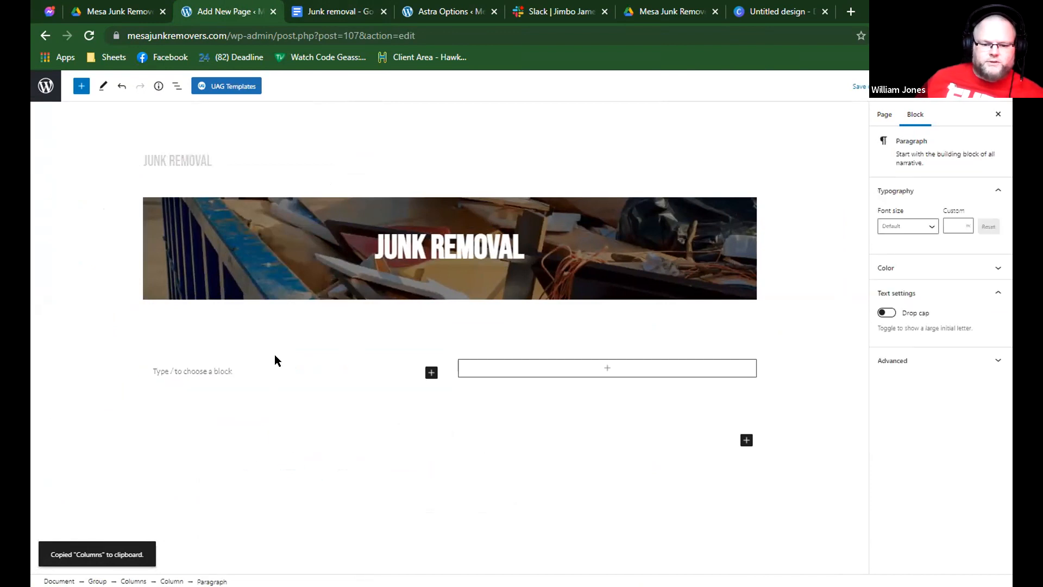
Copy the three introductory paragraphs under the Junk removal title of the Google document into the page's first column.
click(411, 11)
click(356, 12)
click(229, 9)
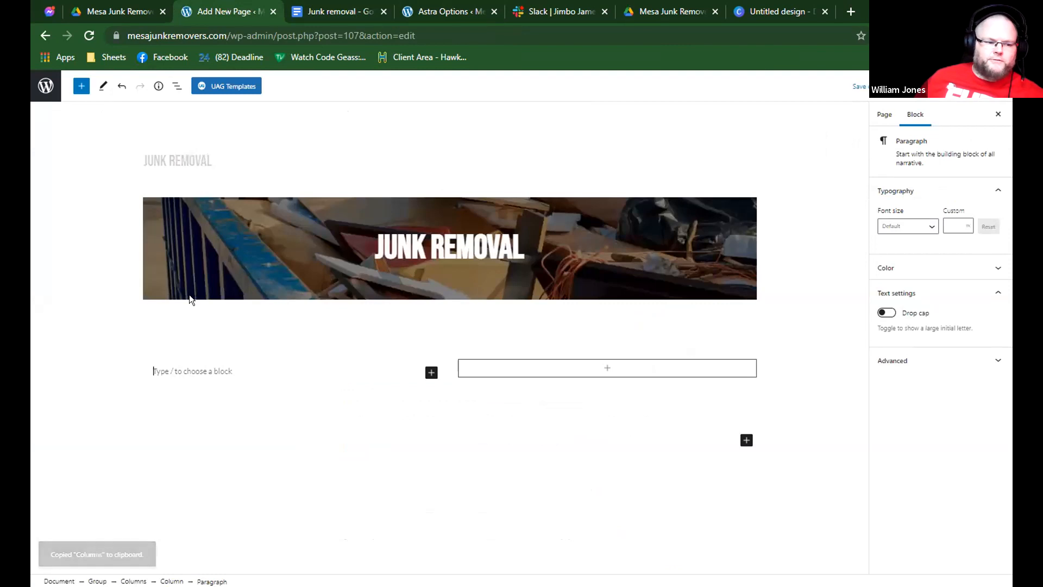
key(ctrl+v)
click(335, 312)
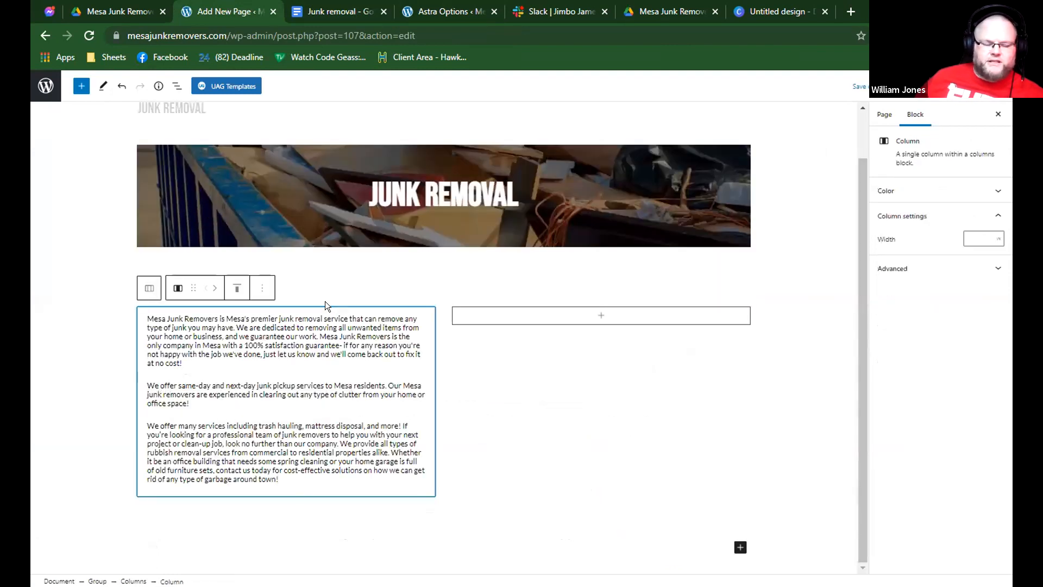
Set the vertical alignment of the empty second column to middle.
click(405, 300)
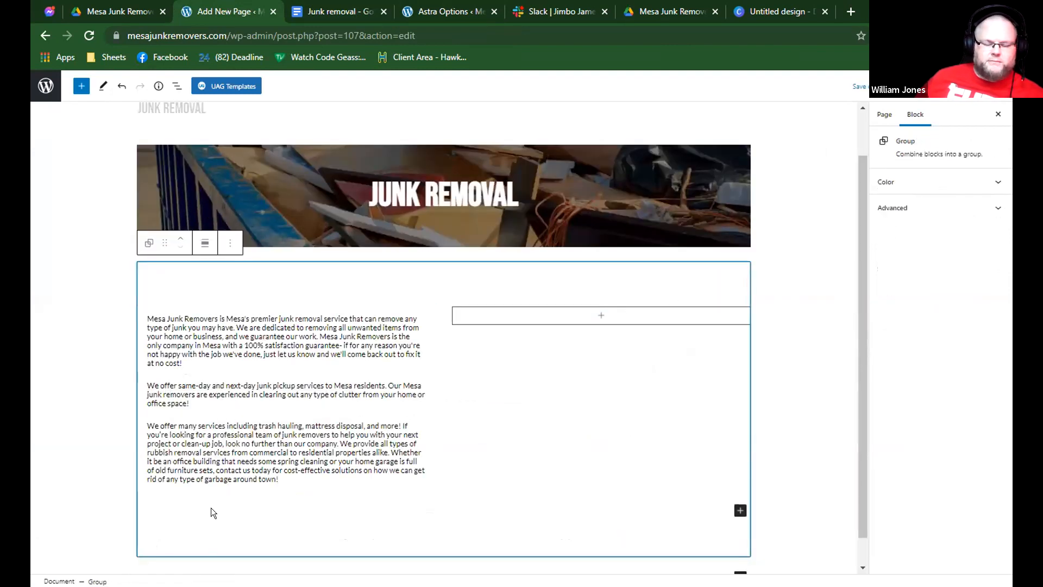
click(292, 434)
click(171, 581)
click(133, 582)
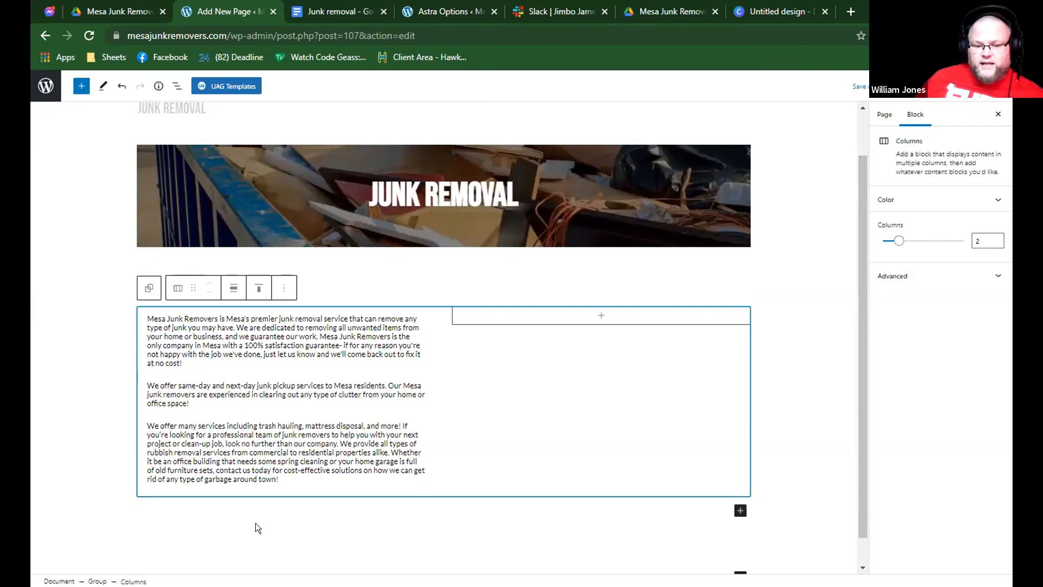
click(601, 315)
click(551, 289)
click(554, 341)
Search for "form" inside the second column and insert a Forms block with the Simple Contact Form variation.
click(563, 401)
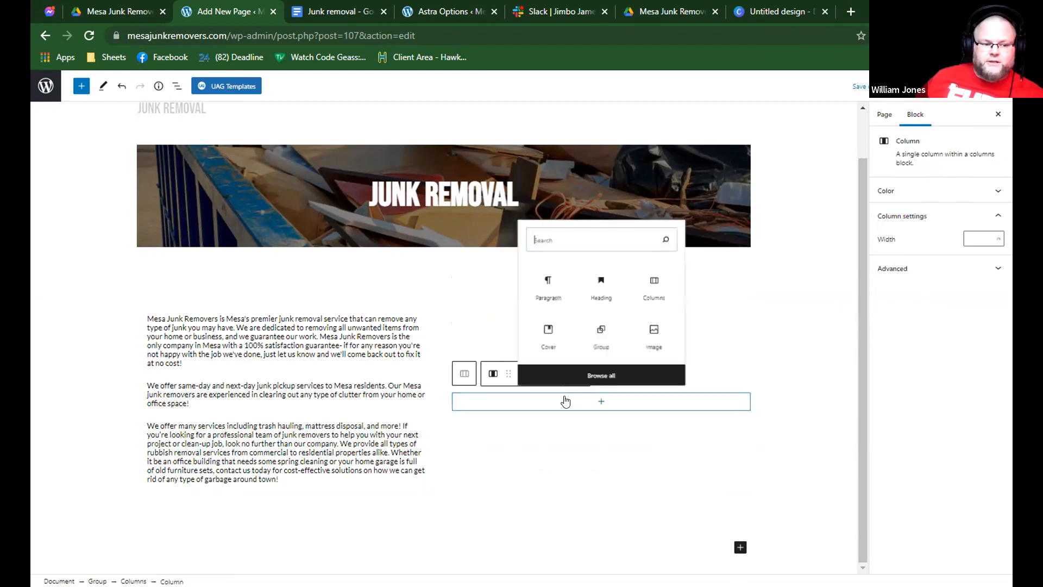
text(form)
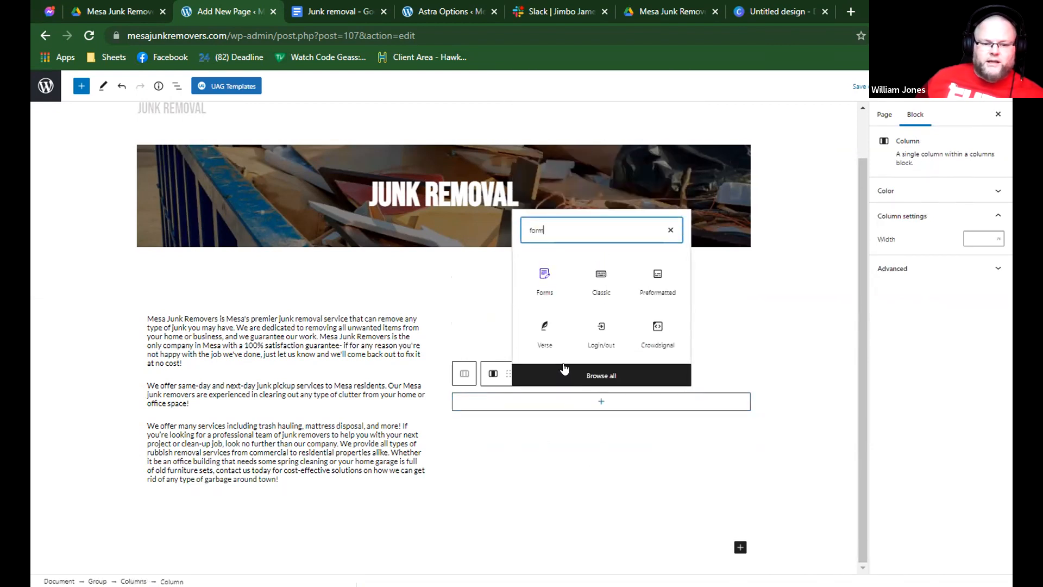
click(552, 301)
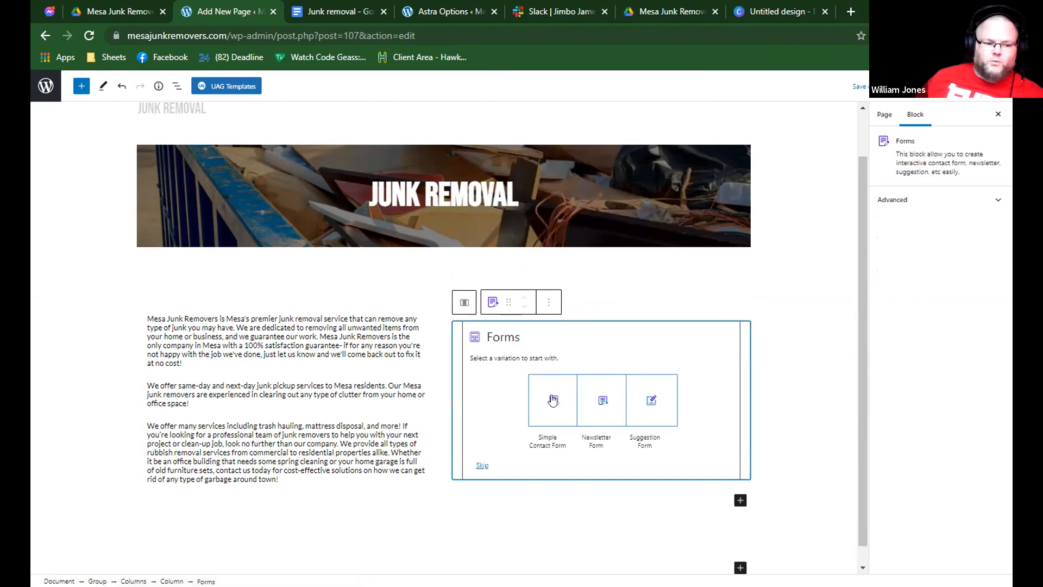
click(553, 400)
Insert a Heading block directly above the contact form and set its level to H3.
click(549, 302)
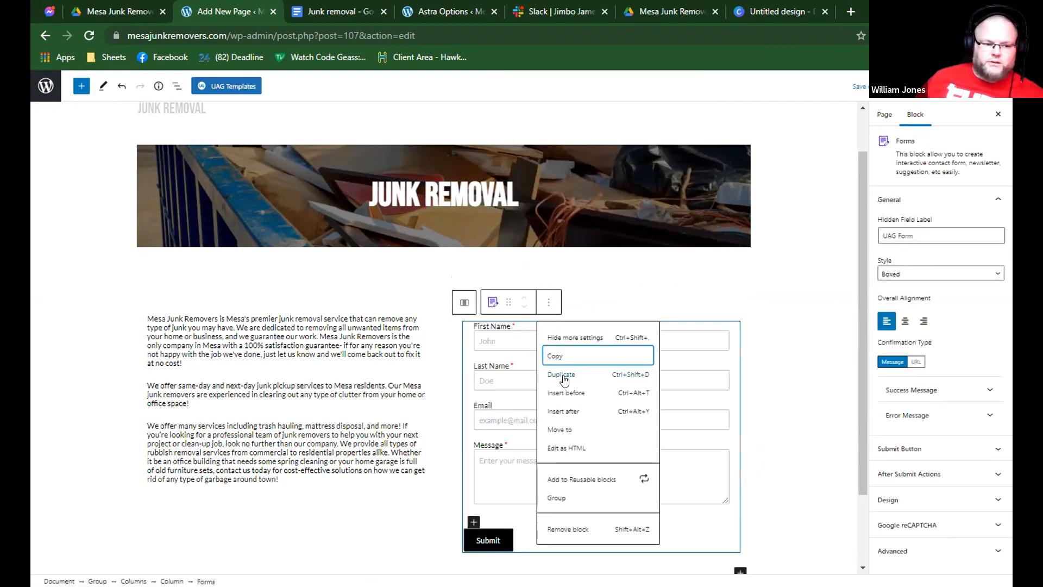
click(588, 394)
scroll(629, 370, down, 1)
text(/)
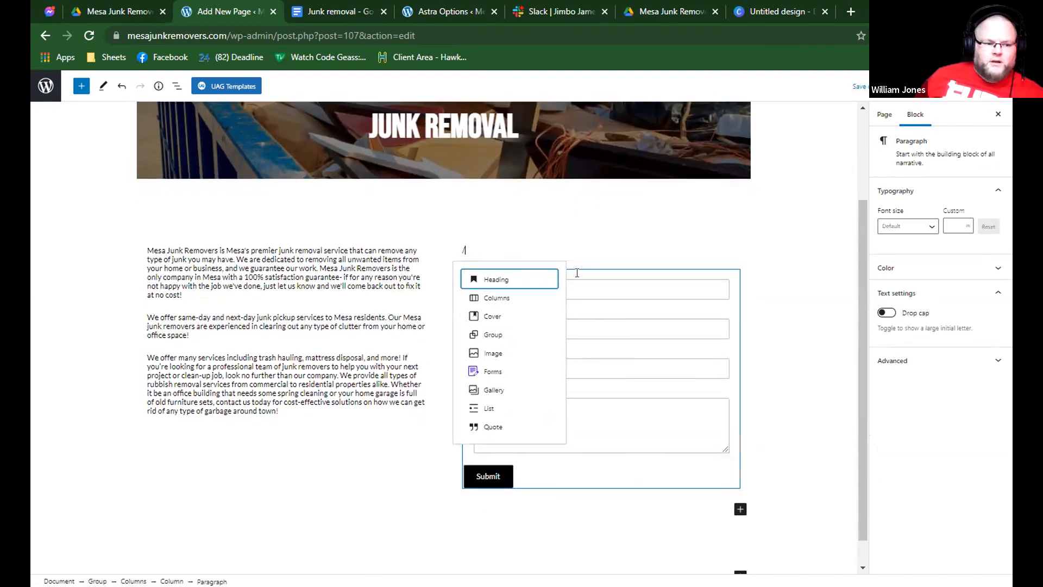
key(Return)
click(567, 229)
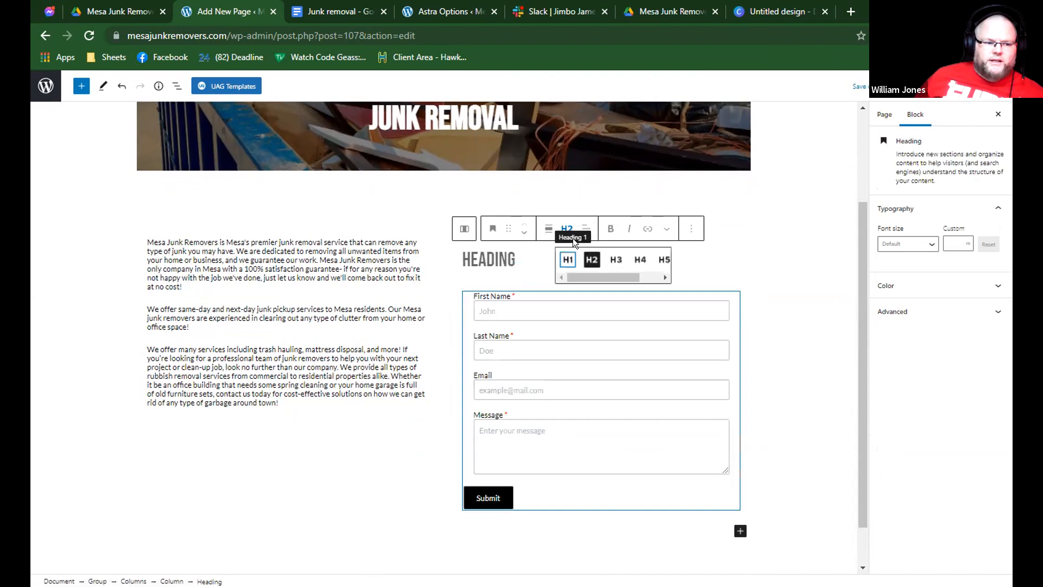
click(615, 262)
Enter "GET YOUR QUOTE" as the heading text above the form and center it.
text(GET YOUR QYOT)
key(BackSpace)
key(BackSpace)
key(BackSpace)
text(UOTE)
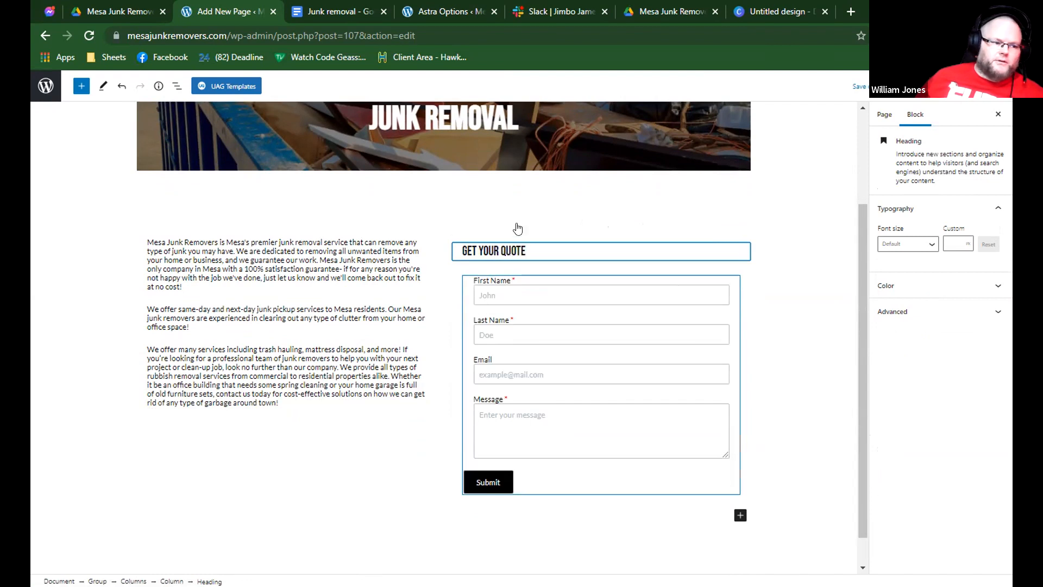
click(580, 222)
click(605, 278)
Set the vertical alignment of the first column with the introductory paragraphs to middle.
click(528, 239)
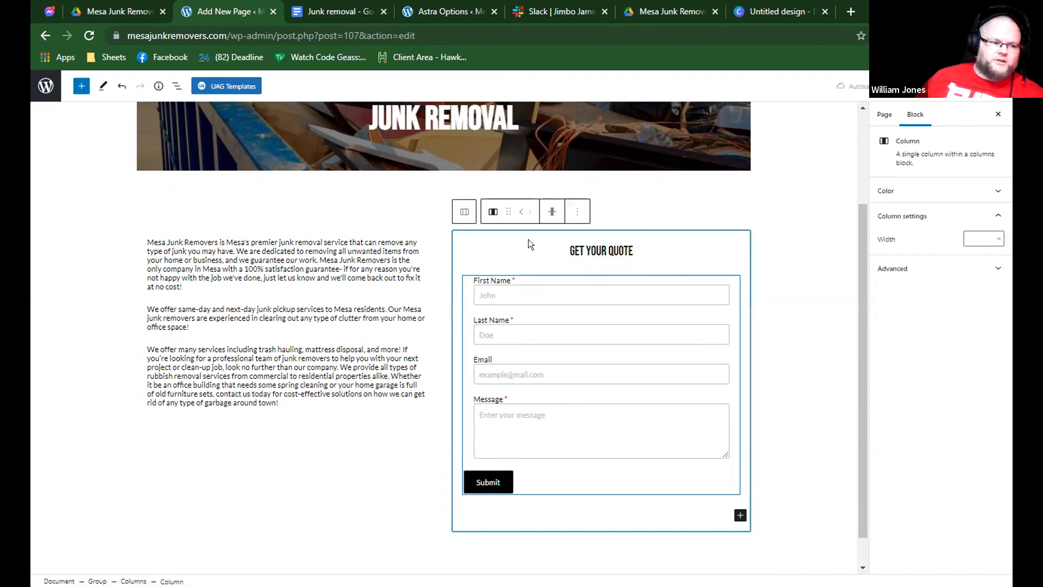
click(369, 235)
click(237, 211)
click(280, 266)
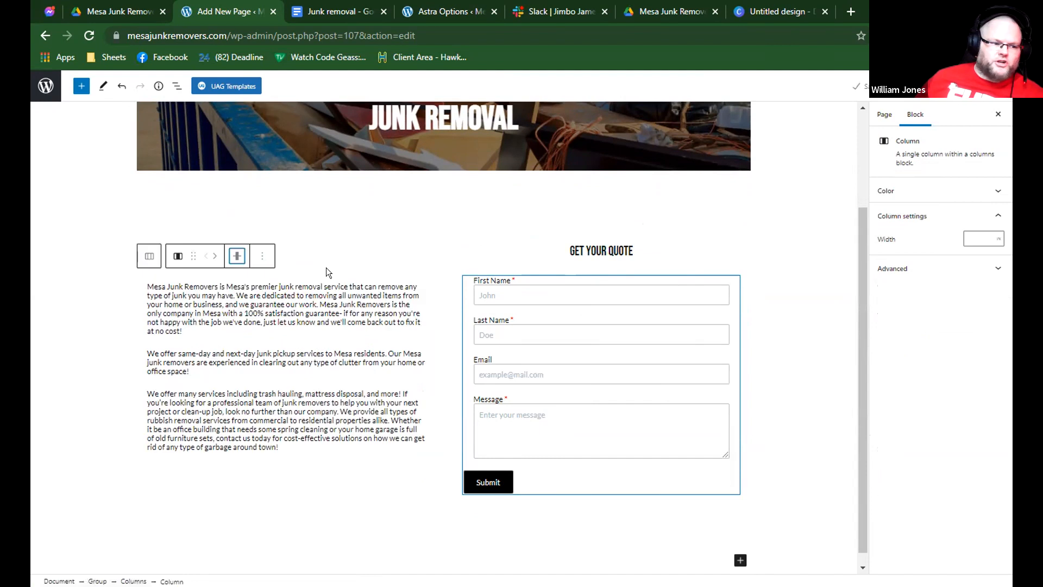
Examine the layout of the two-column section with the text and quote form below the cover.
click(522, 256)
scroll(365, 249, up, 2)
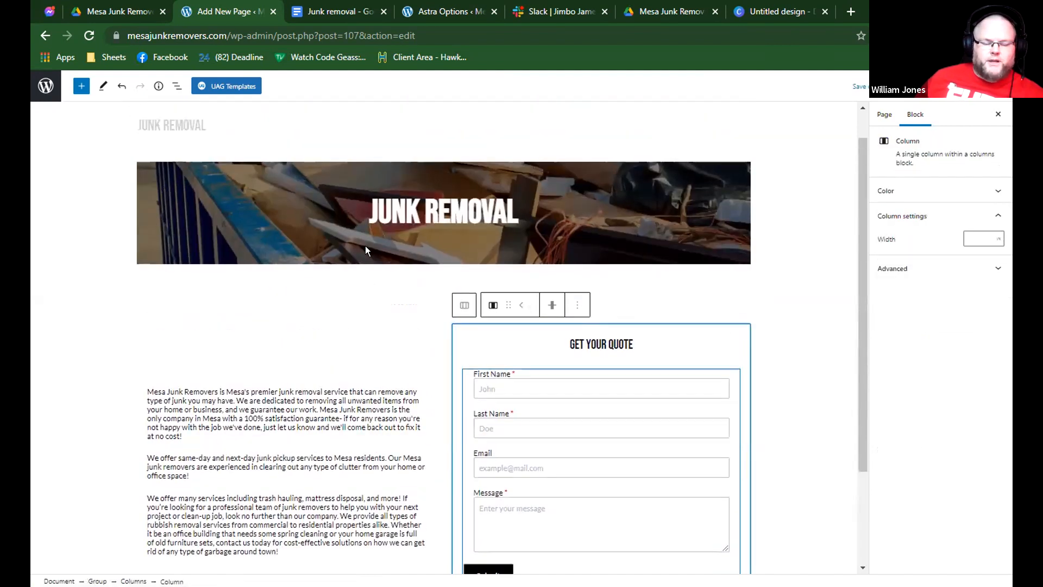
click(366, 332)
scroll(365, 332, down, 2)
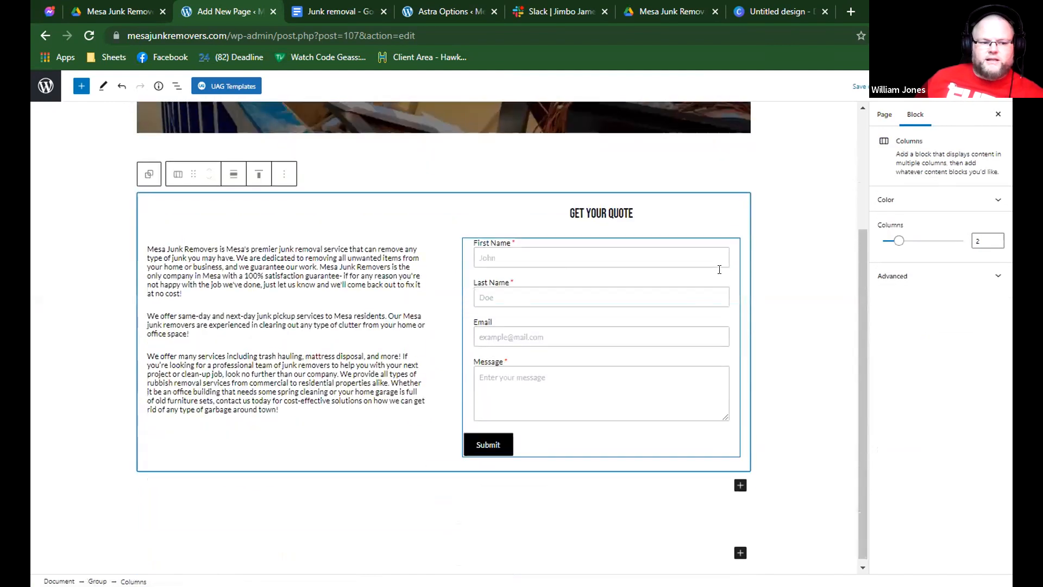
scroll(804, 218, up, 3)
scroll(805, 218, down, 3)
click(691, 206)
scroll(802, 209, up, 2)
scroll(802, 209, down, 2)
Insert a Buttons block after the last paragraph in the first column and label the button "CALL US".
click(274, 455)
click(271, 423)
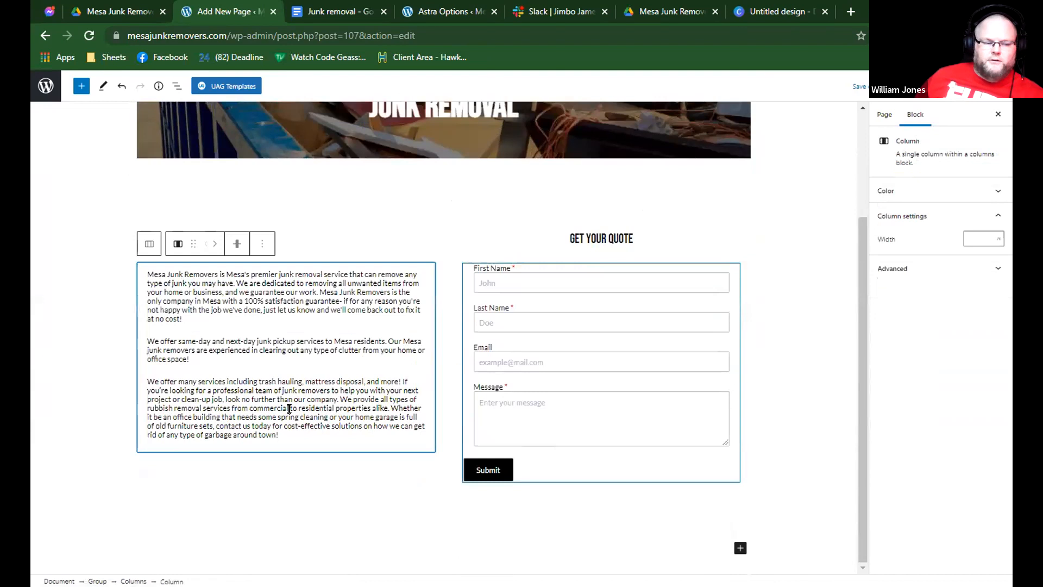
click(286, 430)
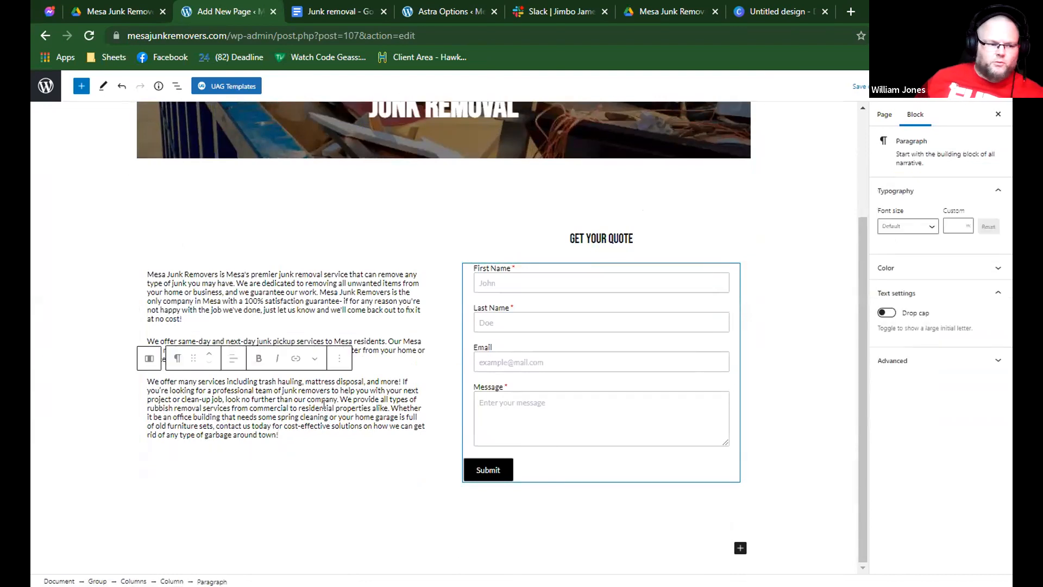
click(339, 358)
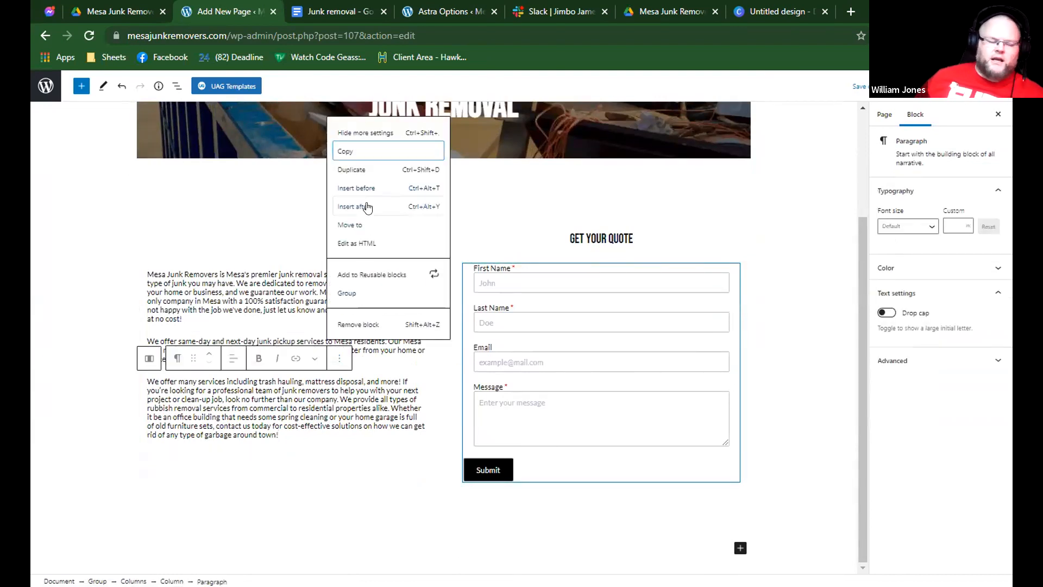
click(367, 207)
text(/bu)
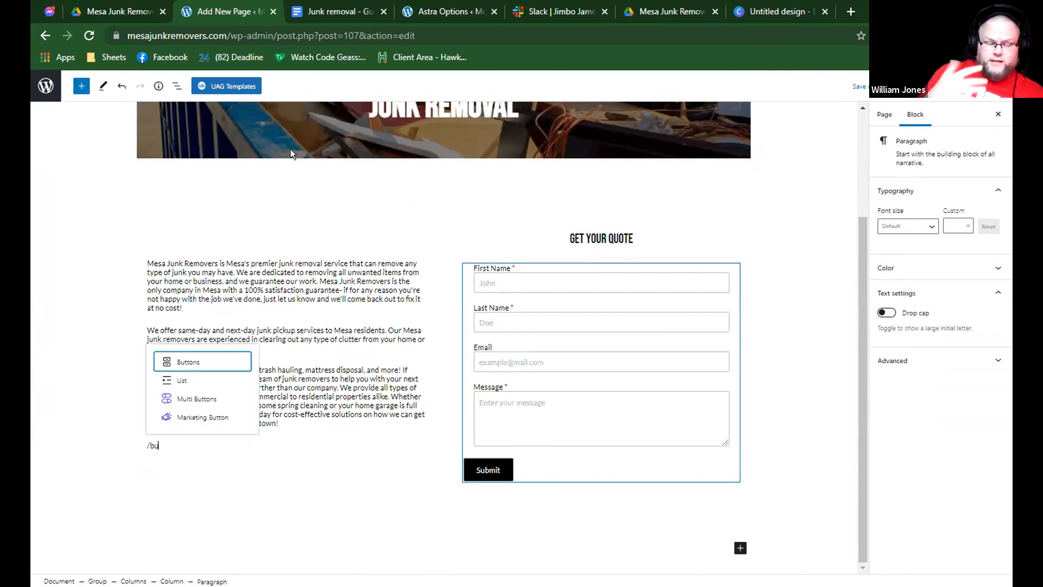
key(Return)
click(206, 433)
text(CALL US)
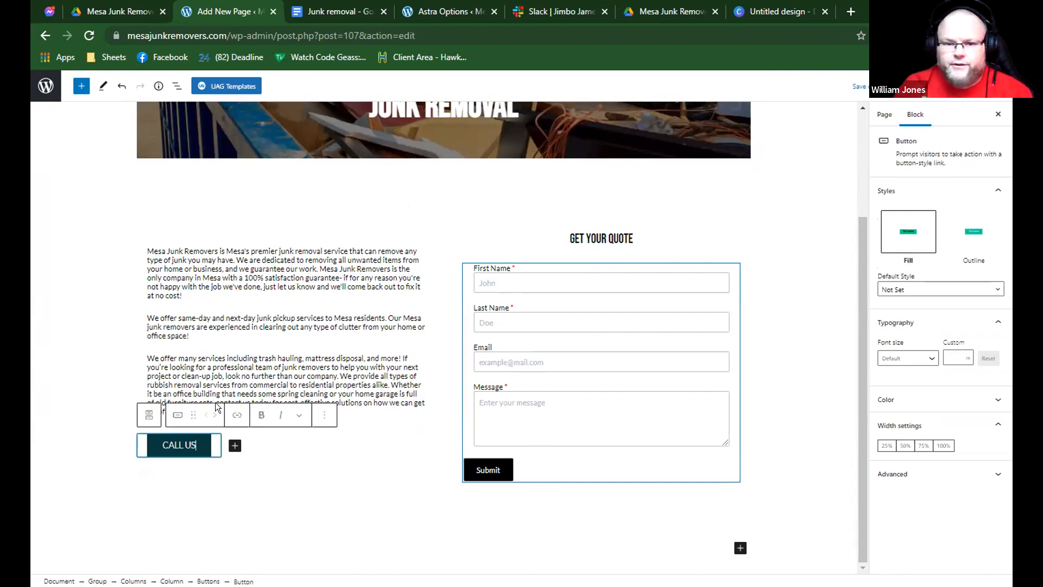
Insert a Cover block below the group that holds the two columns.
click(296, 438)
scroll(332, 380, down, 1)
scroll(332, 381, up, 2)
scroll(332, 381, down, 2)
click(457, 218)
scroll(413, 269, down, 1)
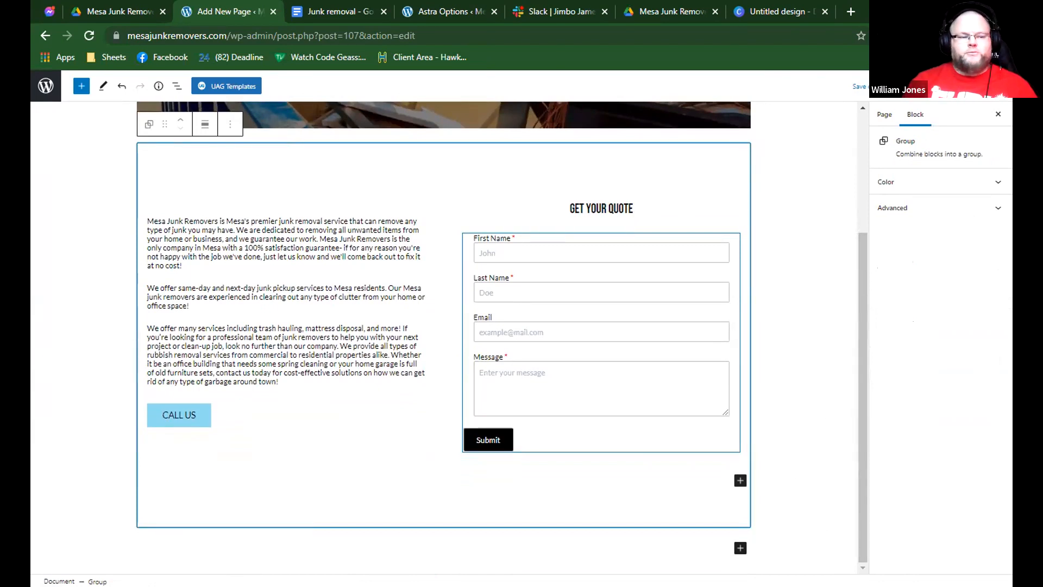
click(222, 555)
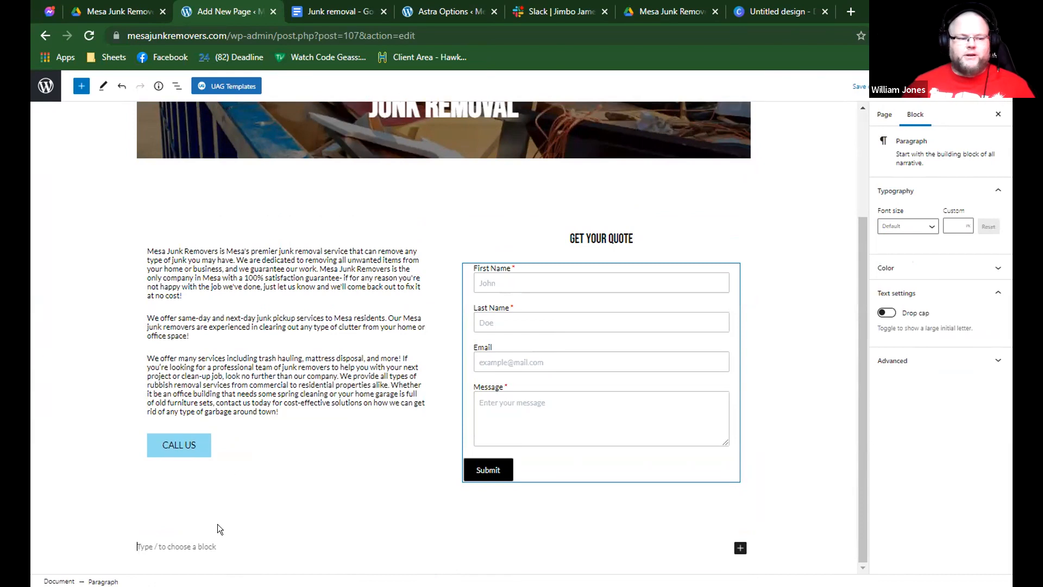
text(/cov)
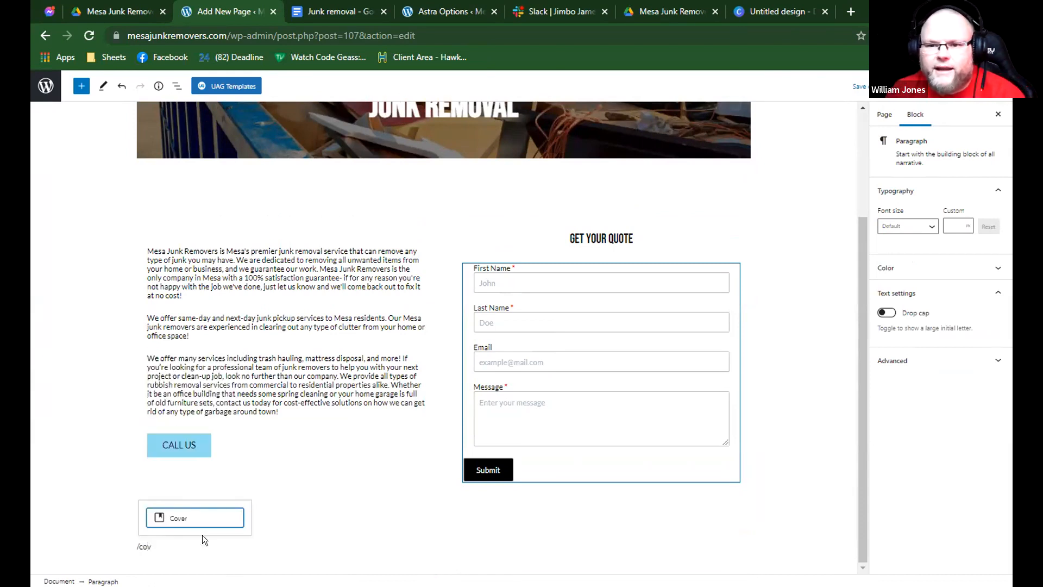
key(Return)
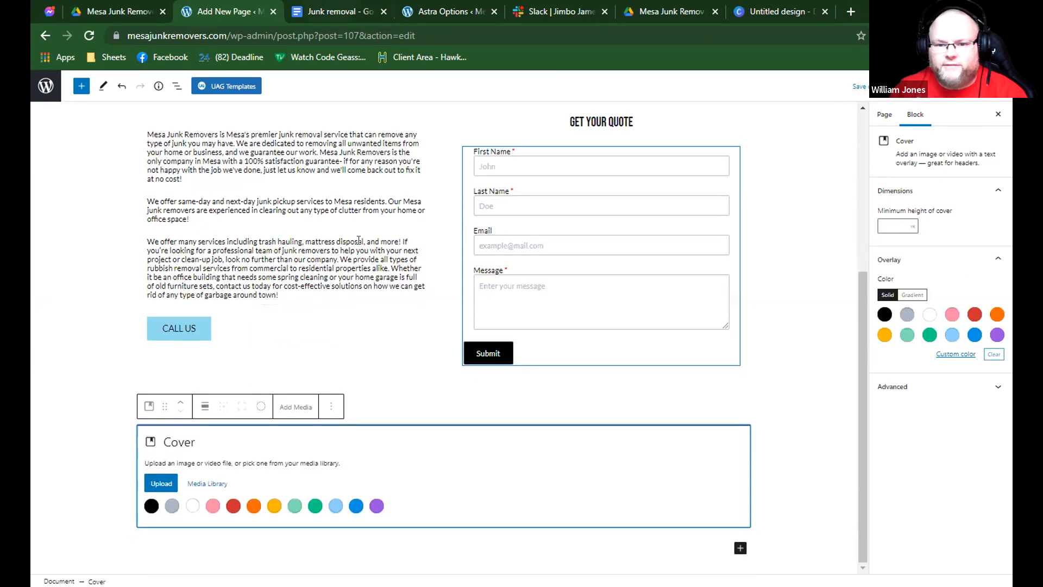
Copy the heading "We offer flexible scheduling to fit your needs" from the Google document and set the new Cover block to full width.
click(340, 12)
triple_click(414, 395)
click(248, 10)
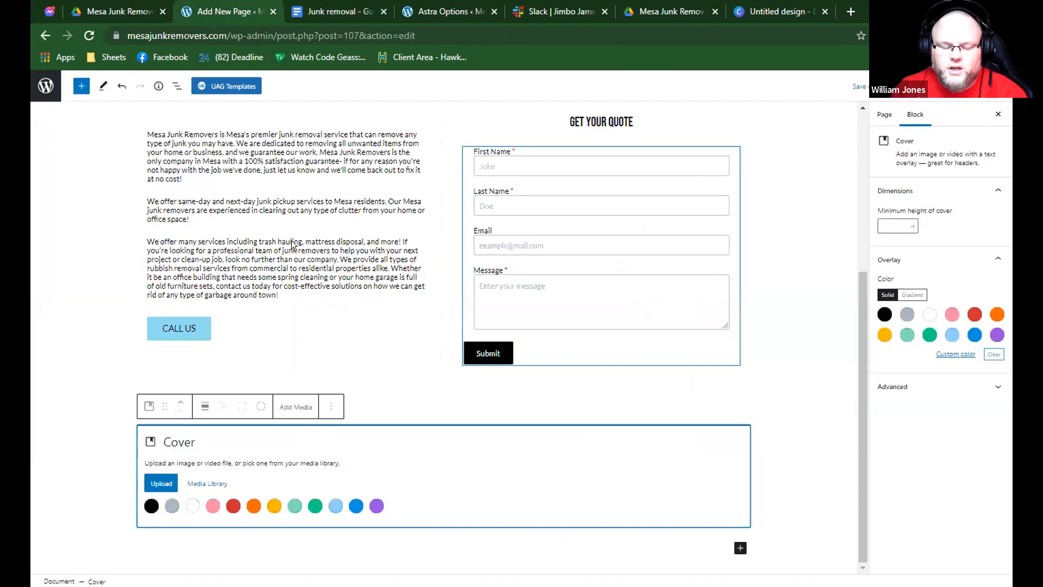
click(205, 411)
click(223, 512)
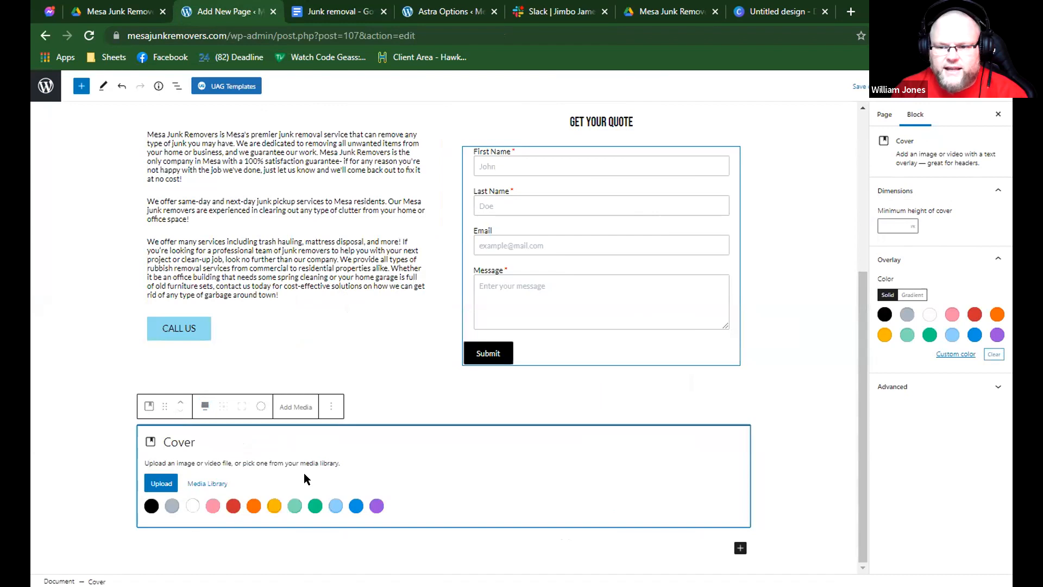
Switch to the untitled Canva design and search its photos for "junk removal".
click(348, 10)
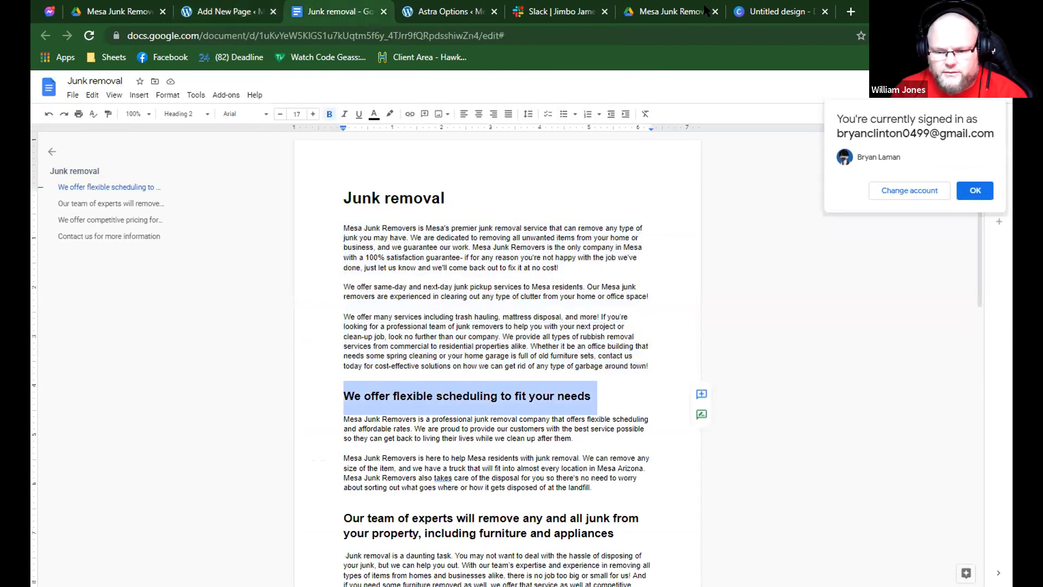
click(761, 10)
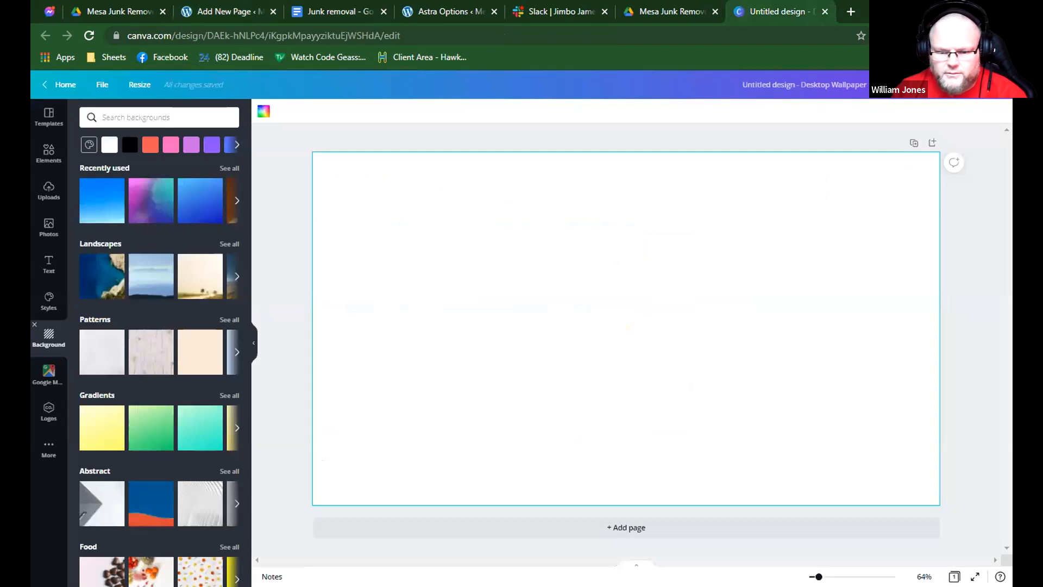
click(49, 228)
click(120, 115)
text(j)
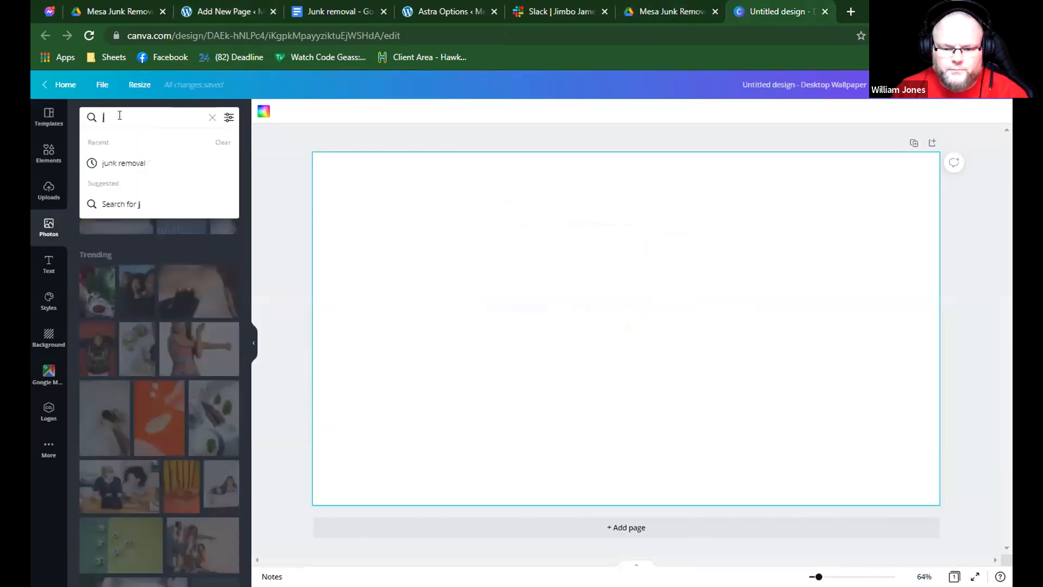
text(unk removal)
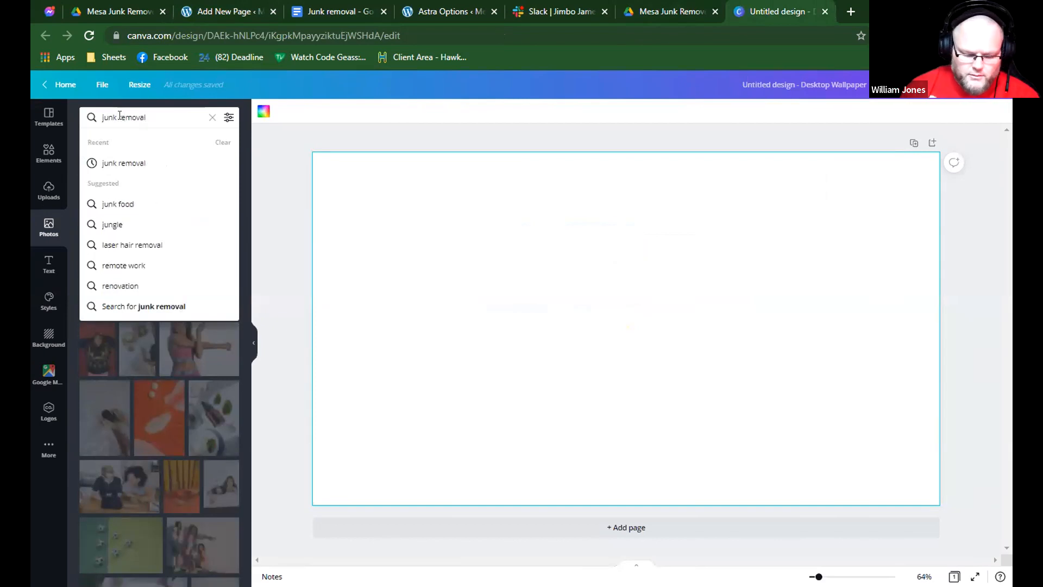
click(121, 161)
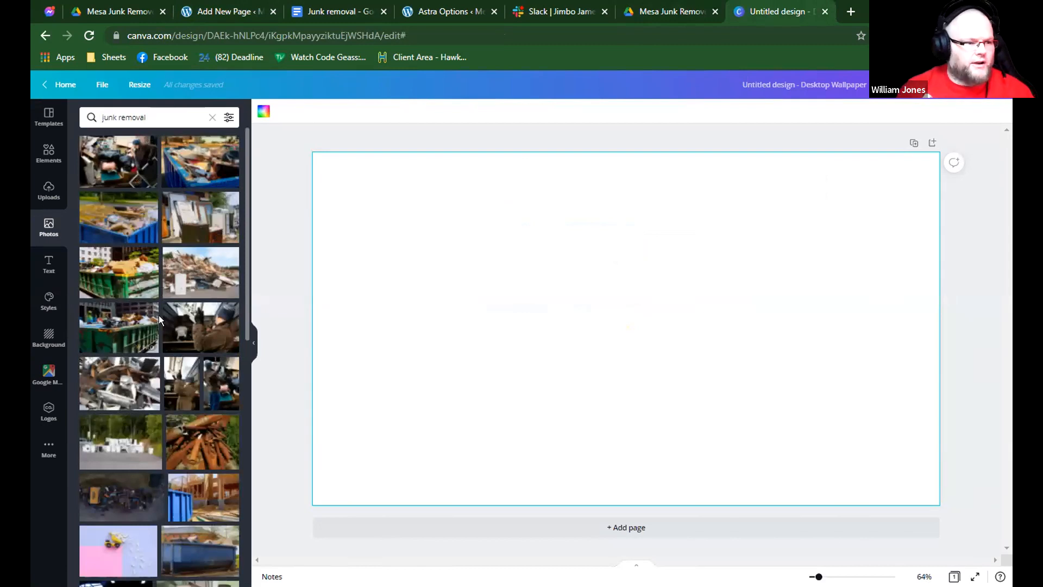
Add the photo of the loaded blue dumpster to the design and set it as the background.
scroll(158, 320, down, 2)
scroll(158, 329, down, 2)
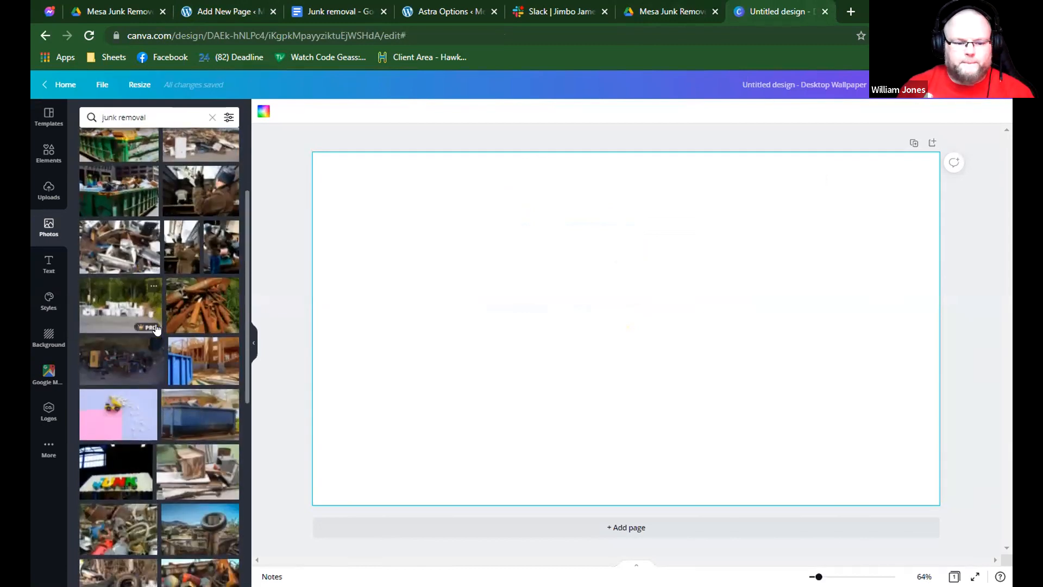
scroll(189, 360, down, 2)
click(189, 360)
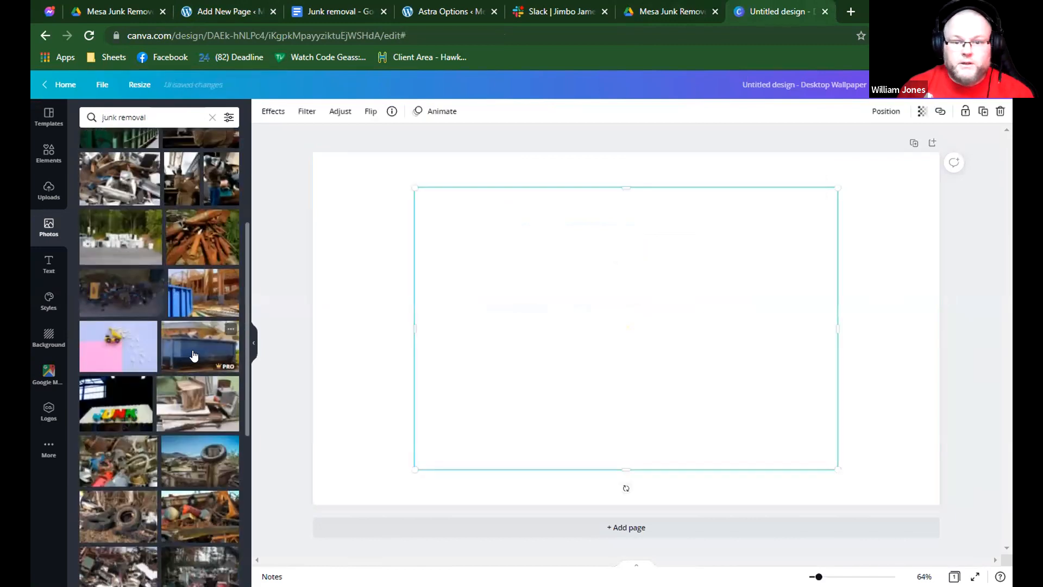
right_click(660, 334)
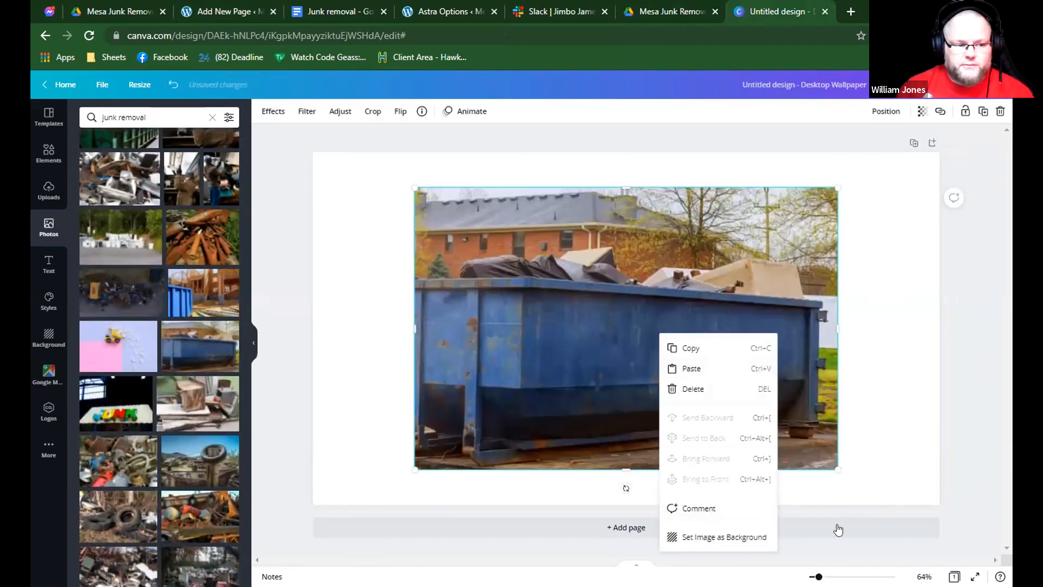
click(727, 536)
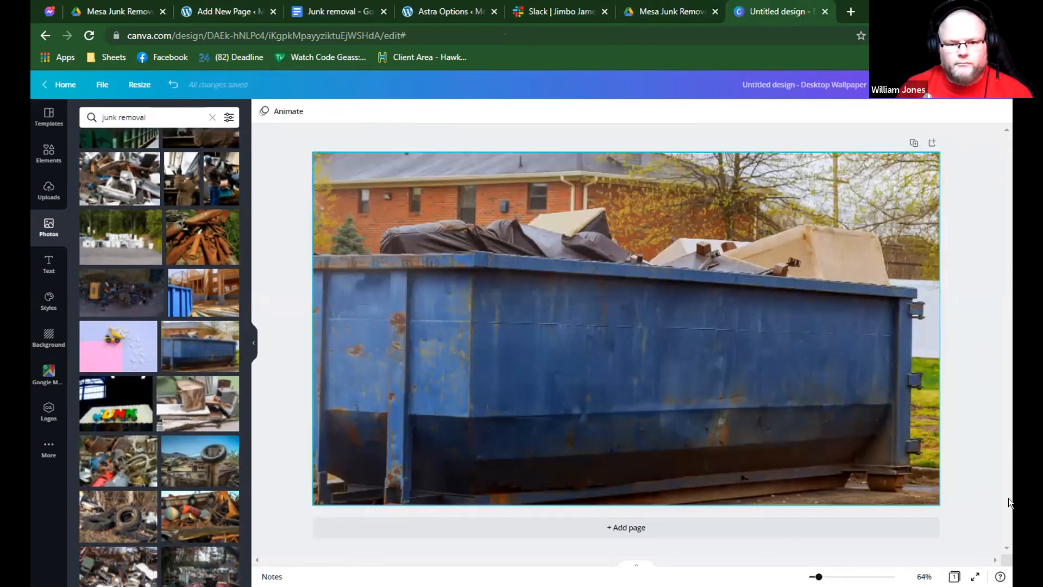
Download the design as a reduced-quality JPG, keep the download settings, and save it in Downloads as Untitled design.
click(950, 85)
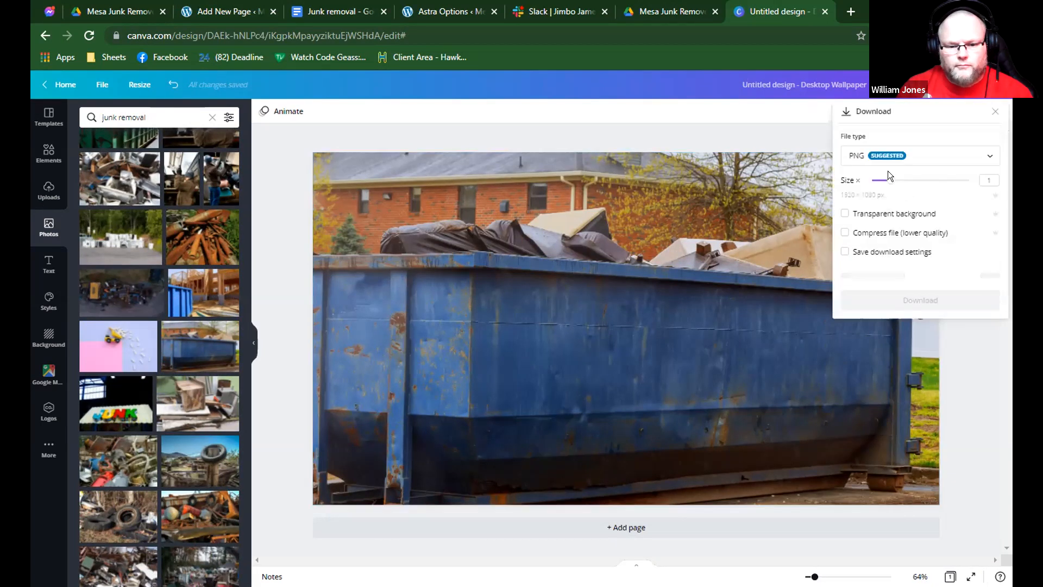
click(902, 157)
click(892, 187)
click(987, 213)
text(2)
drag(988, 212, 980, 211)
key(BackSpace)
click(933, 253)
double_click(985, 214)
text(30)
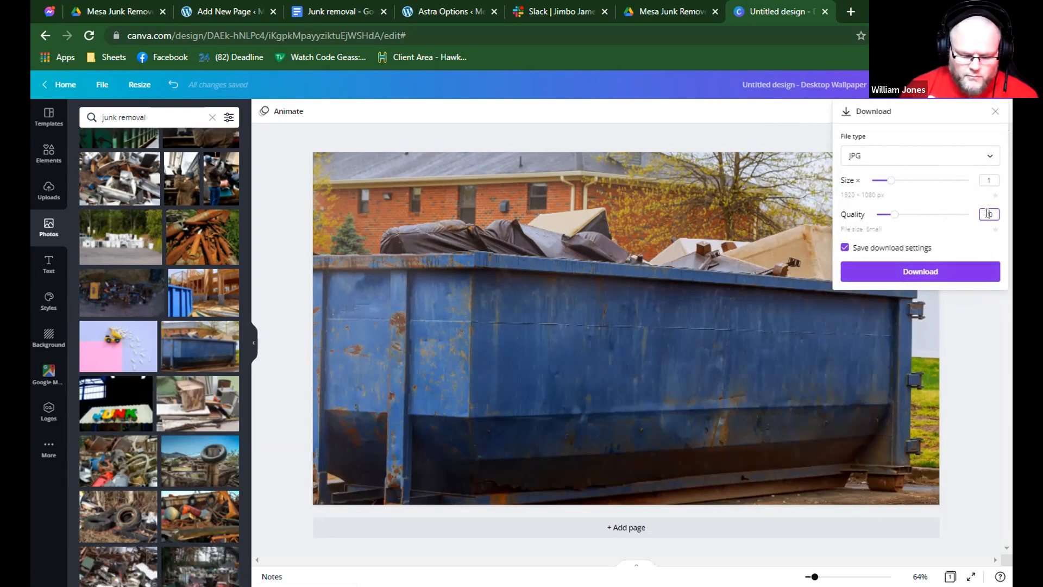
click(957, 267)
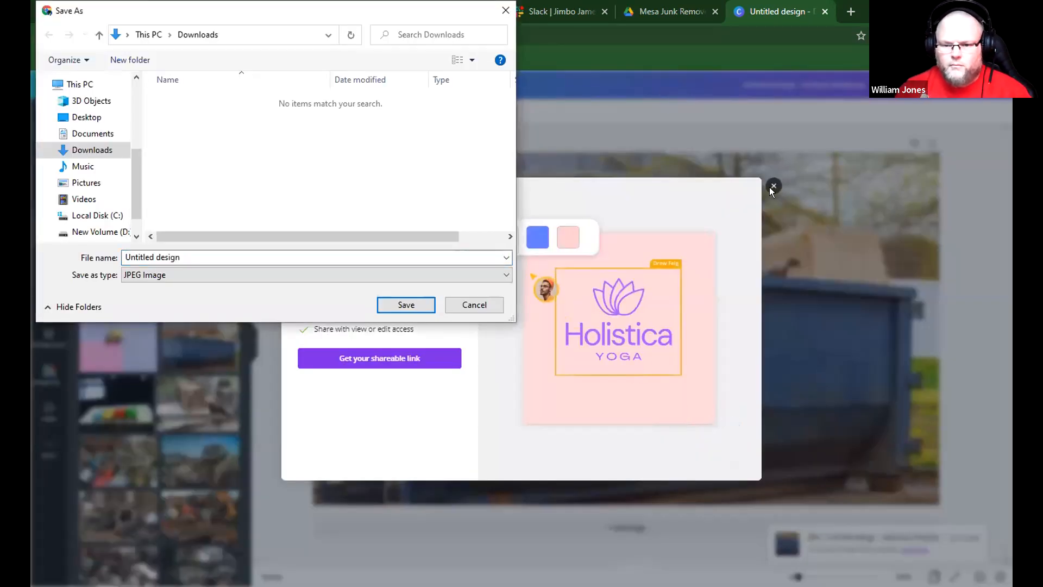
click(398, 308)
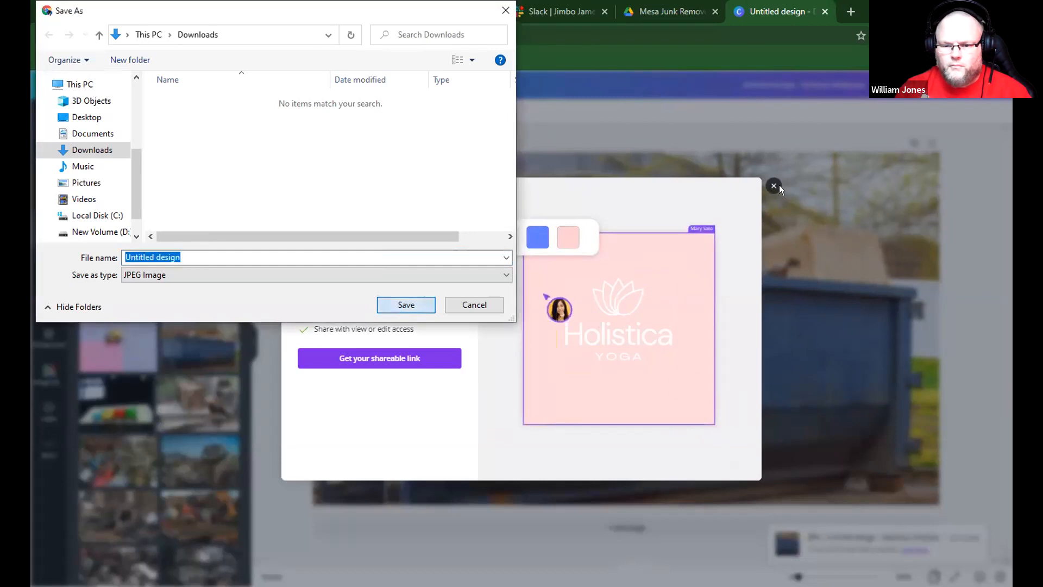
Switch to the WordPress page and upload Untitled design.jpg into the empty Cover block.
click(345, 11)
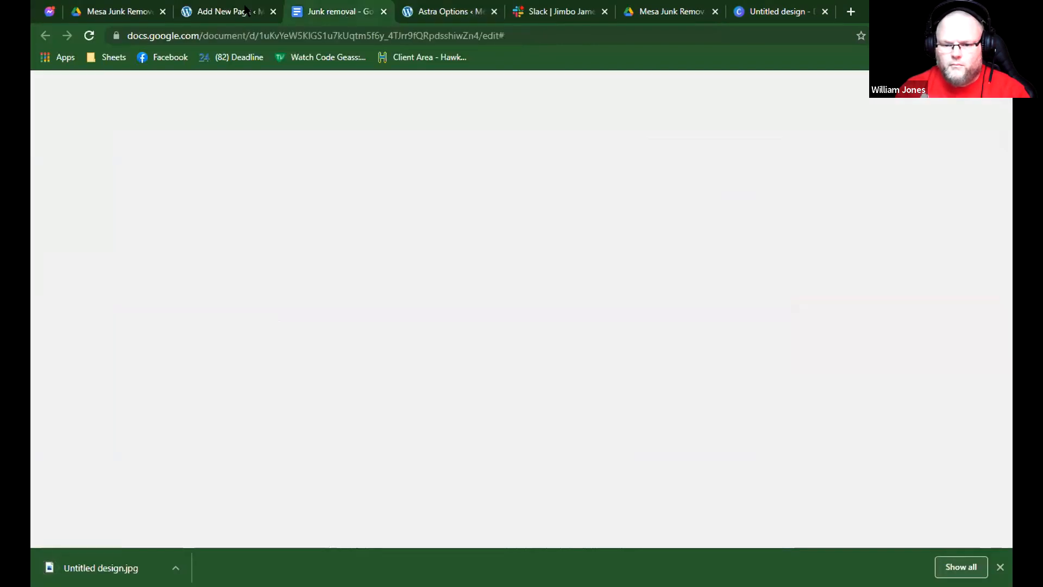
click(205, 10)
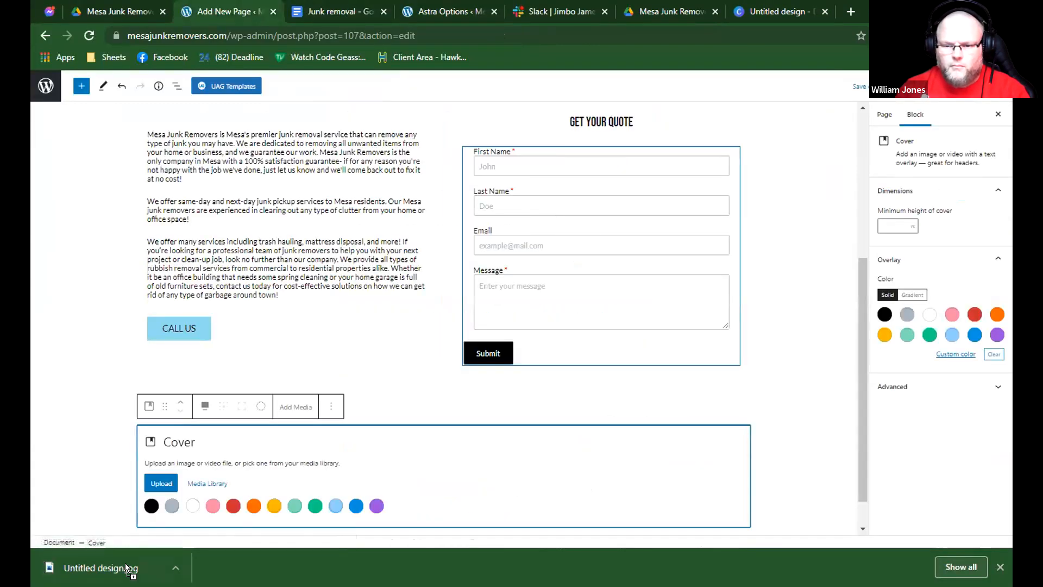
scroll(341, 453, down, 3)
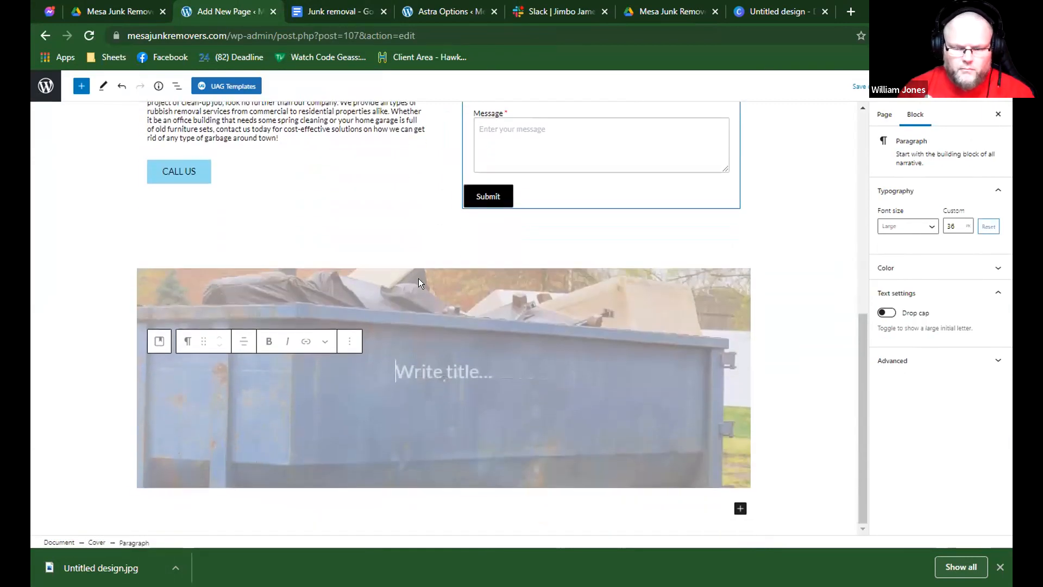
Give the dumpster Cover block a solid black overlay and lower the overlay's opacity.
click(419, 283)
scroll(955, 373, down, 3)
click(871, 411)
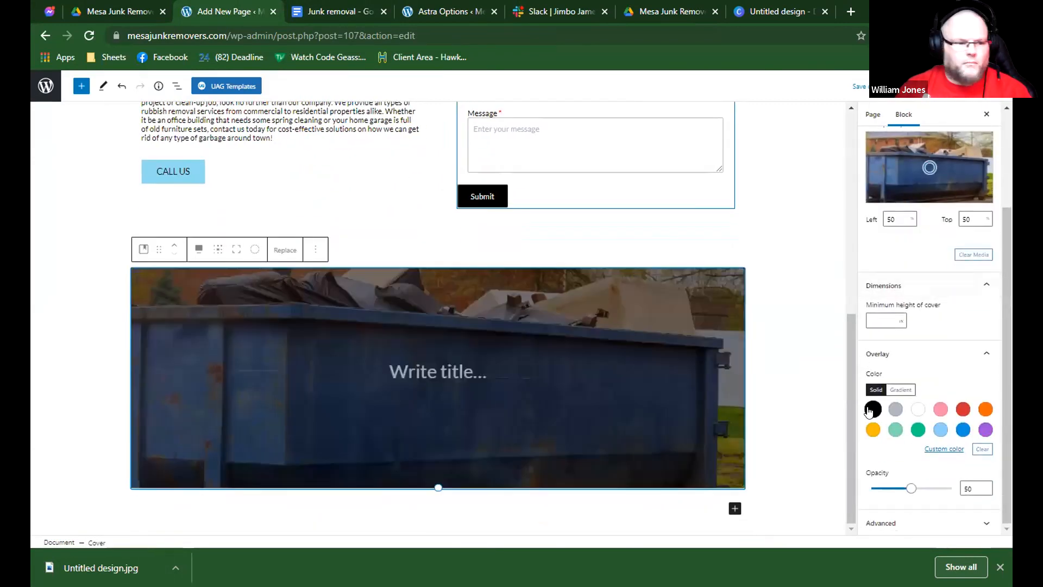
drag(911, 488, 895, 496)
Add the copied heading "We offer flexible scheduling to fit your needs" to the Cover block, centered with white text.
click(517, 371)
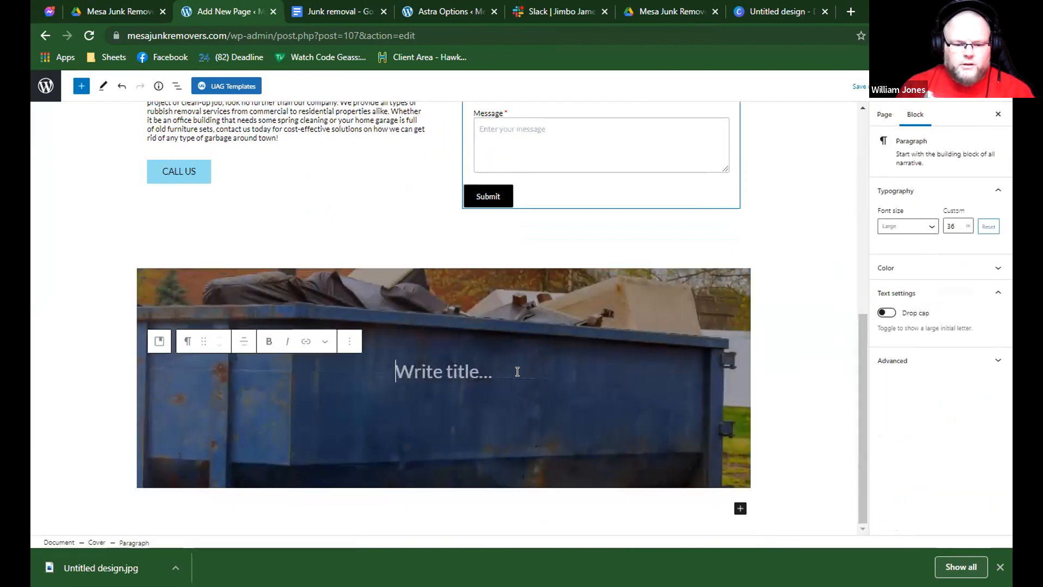
text(/heading)
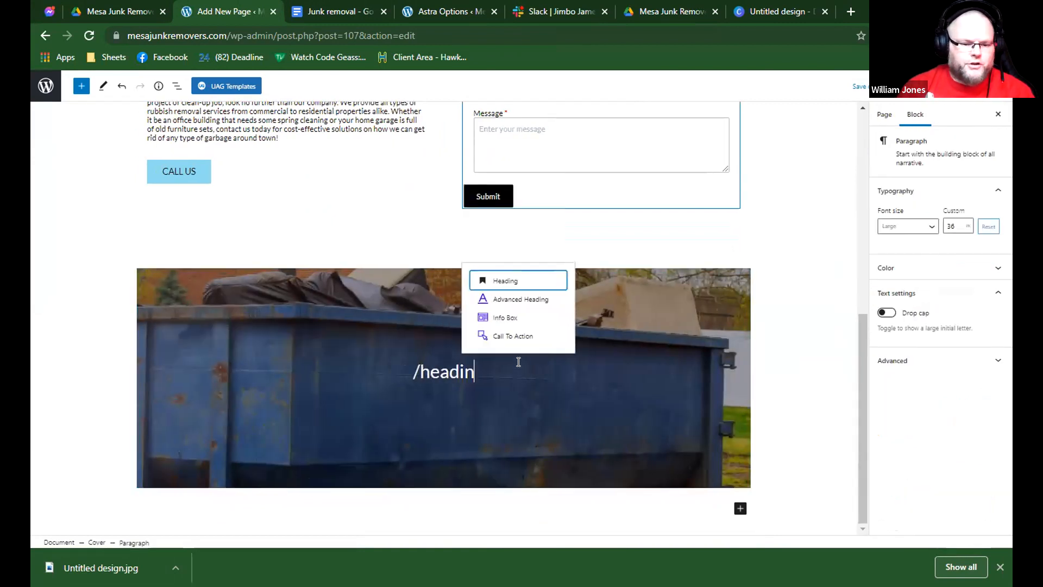
key(Return)
text(WE OFFER FLEXIBLE SCHEDULING TO FIT YOUR NEEDS)
click(244, 343)
click(311, 393)
click(967, 279)
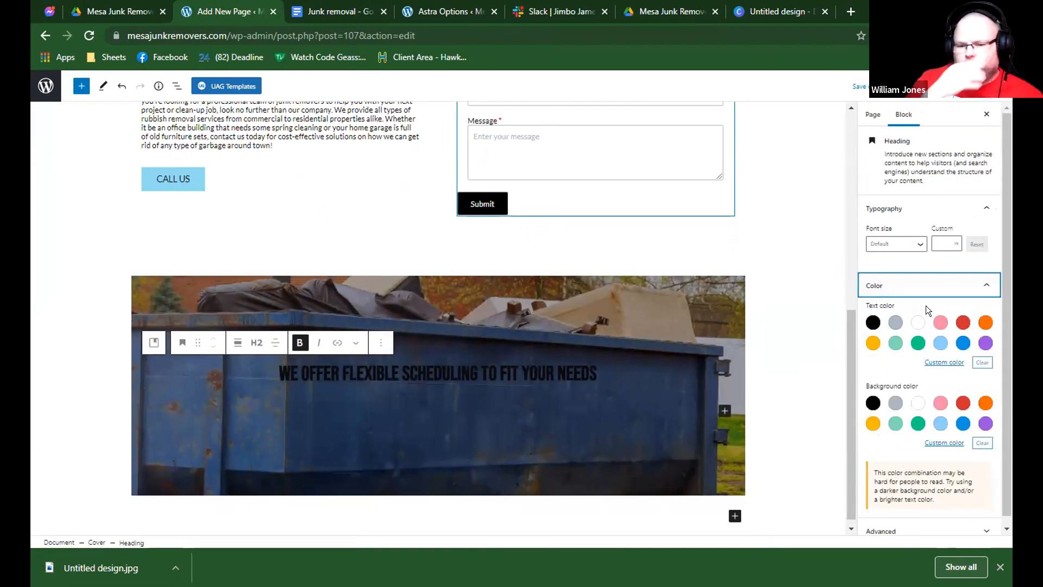
click(930, 323)
Copy the two paragraphs under the flexible scheduling heading from the Google document and paste them below the Cover block's heading.
click(348, 7)
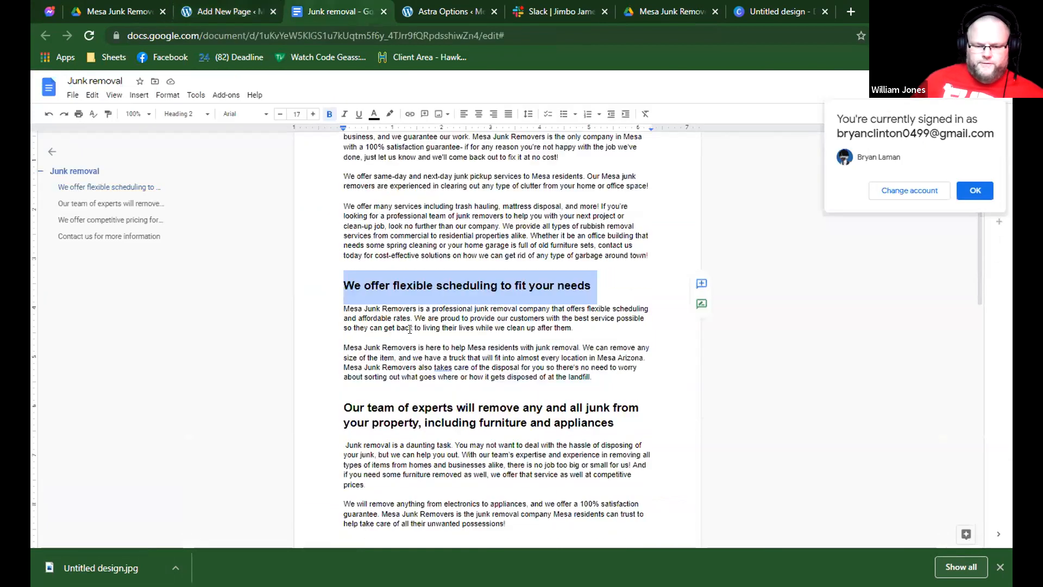
scroll(544, 283, down, 3)
drag(592, 286, 325, 214)
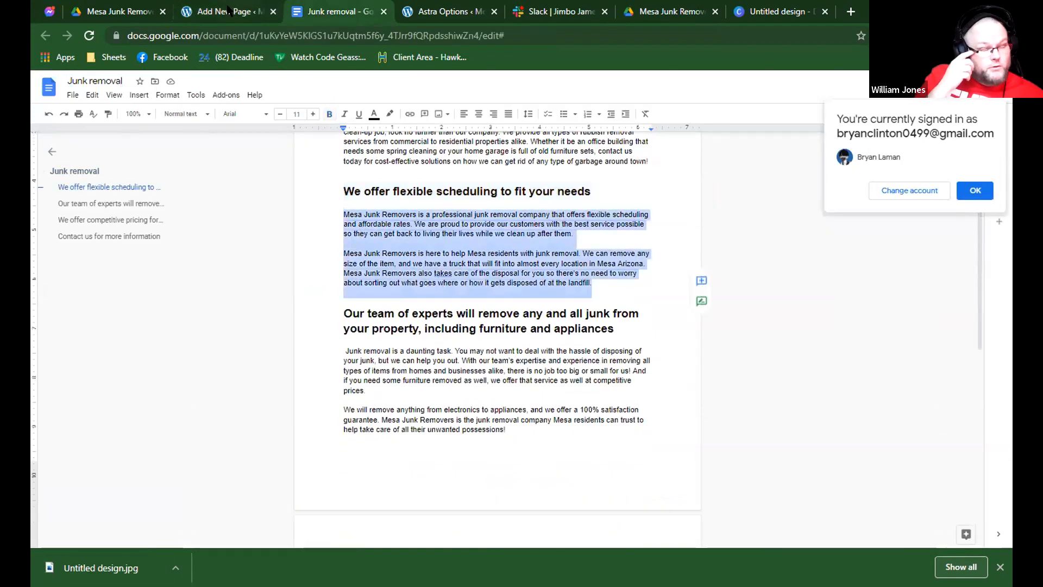
click(231, 11)
click(408, 404)
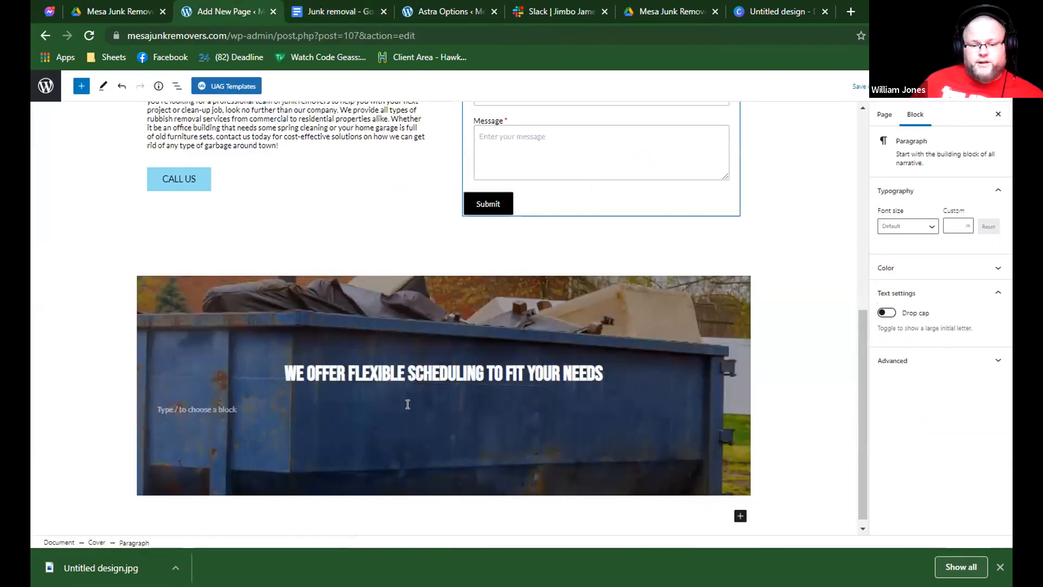
key(ctrl+v)
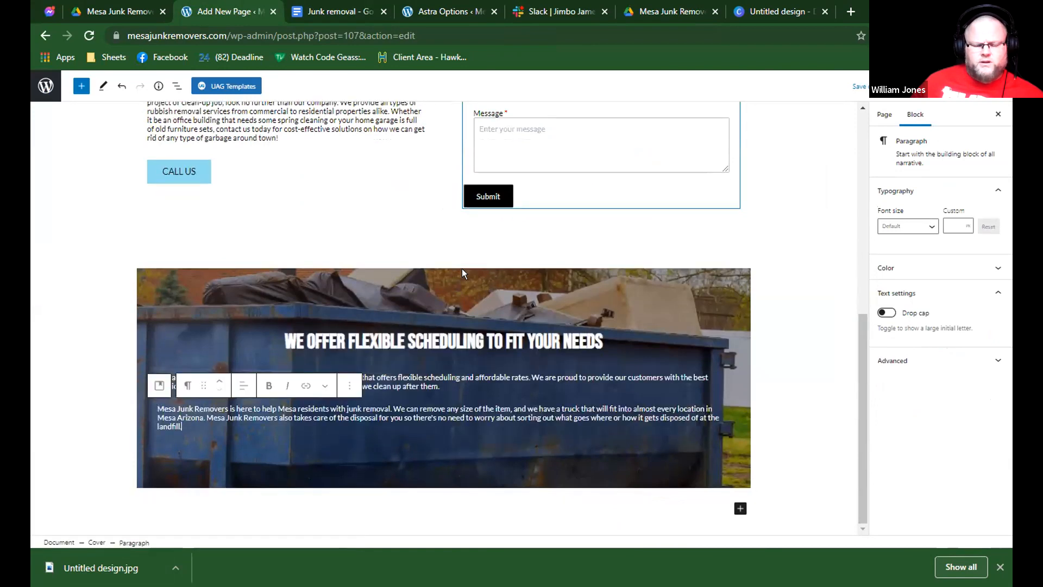
scroll(466, 270, up, 5)
scroll(468, 268, down, 4)
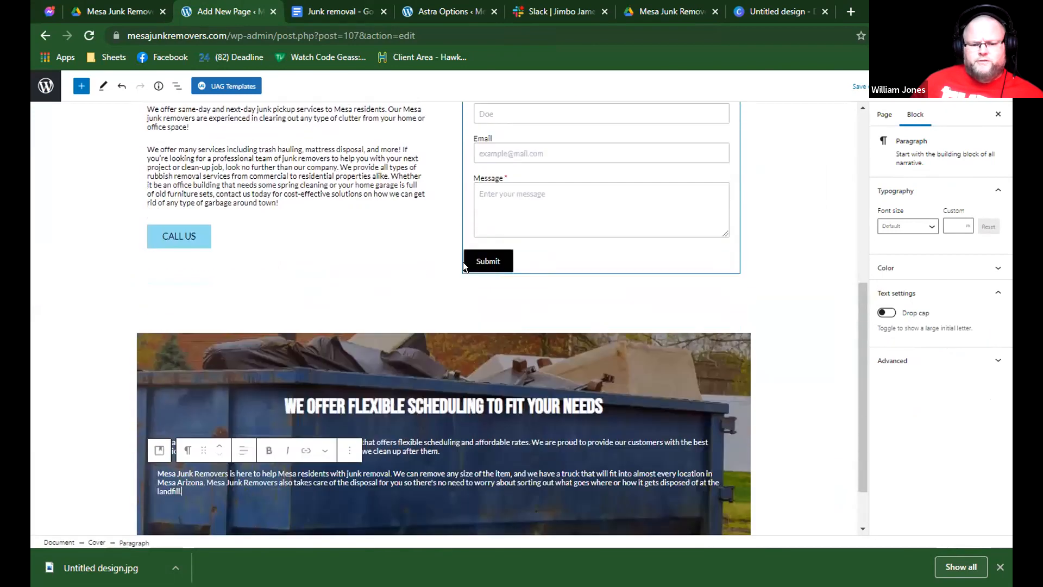
scroll(464, 266, down, 1)
click(467, 278)
scroll(466, 280, up, 3)
scroll(459, 269, down, 3)
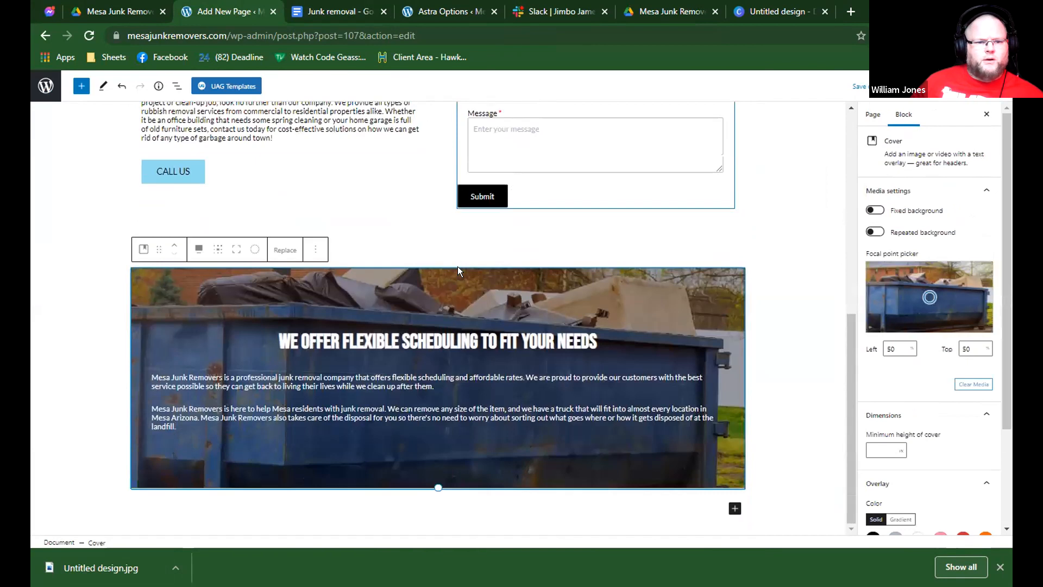
Copy the heading "Our team of experts will remove any and all junk from your property, including furniture and appliances" from the Google document.
click(414, 10)
click(332, 11)
scroll(430, 261, down, 3)
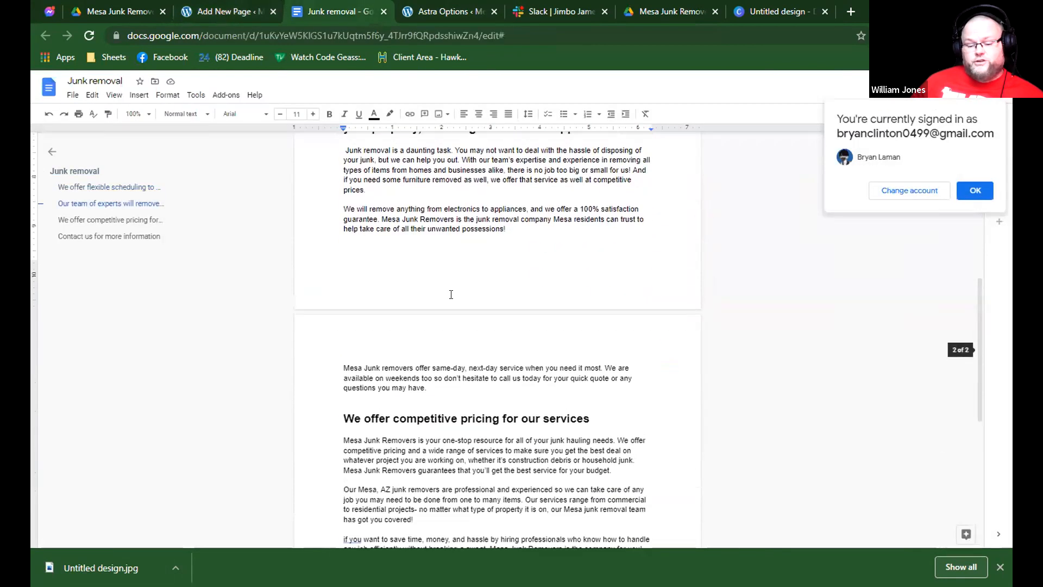
scroll(430, 261, up, 5)
triple_click(430, 261)
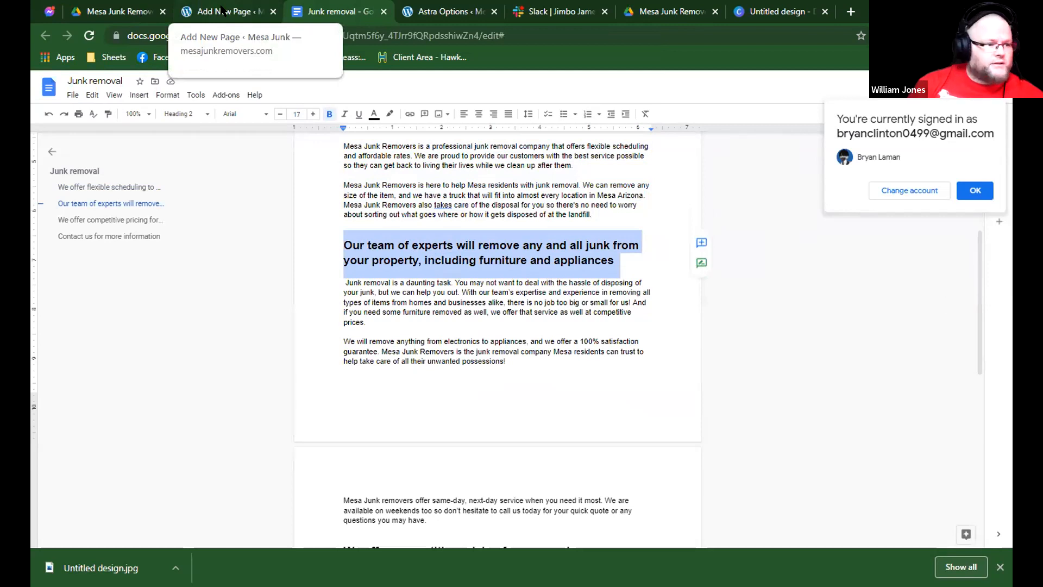
key(ctrl+1)
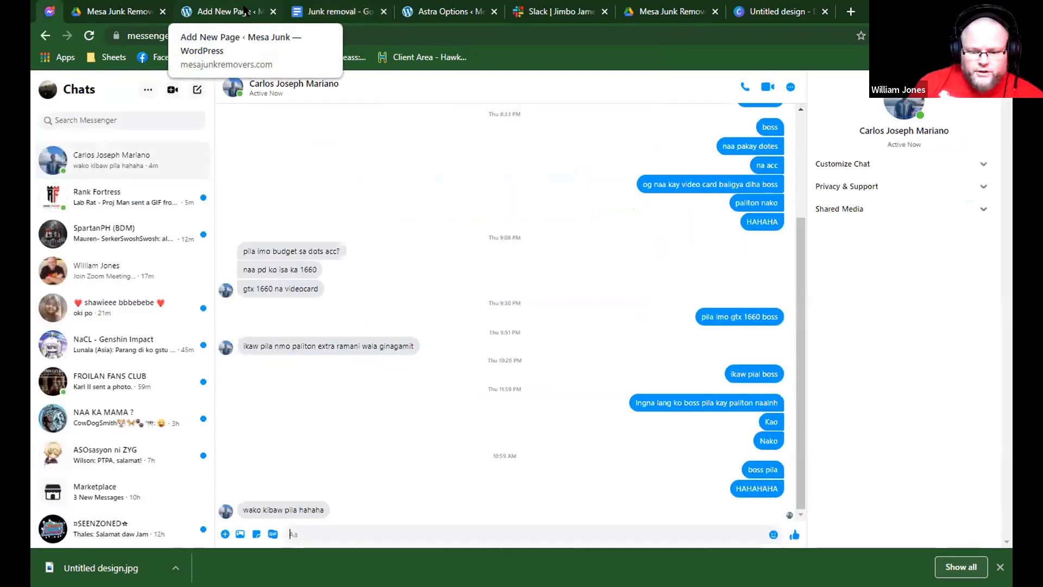
click(243, 10)
click(333, 11)
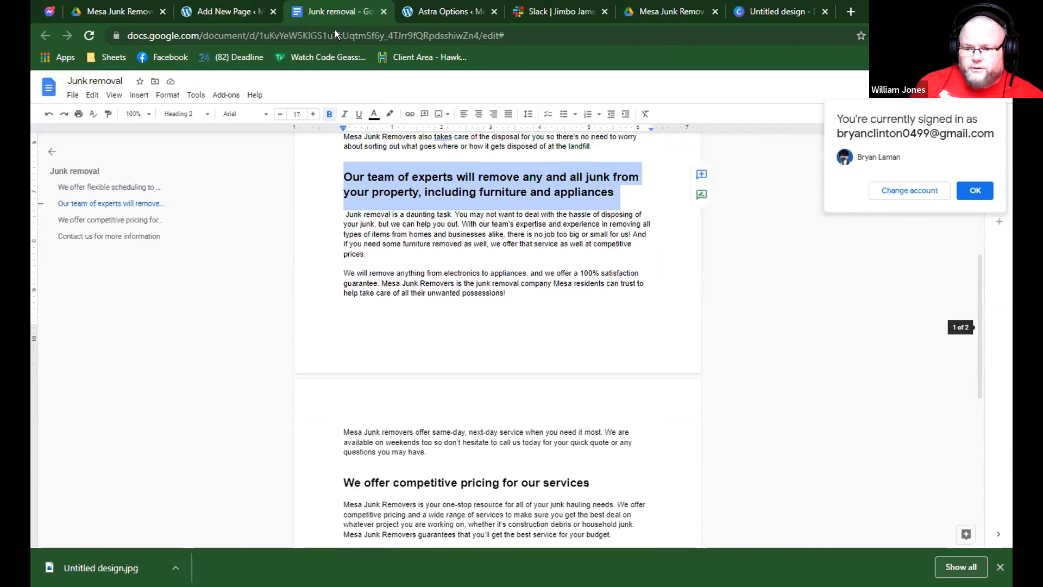
click(254, 9)
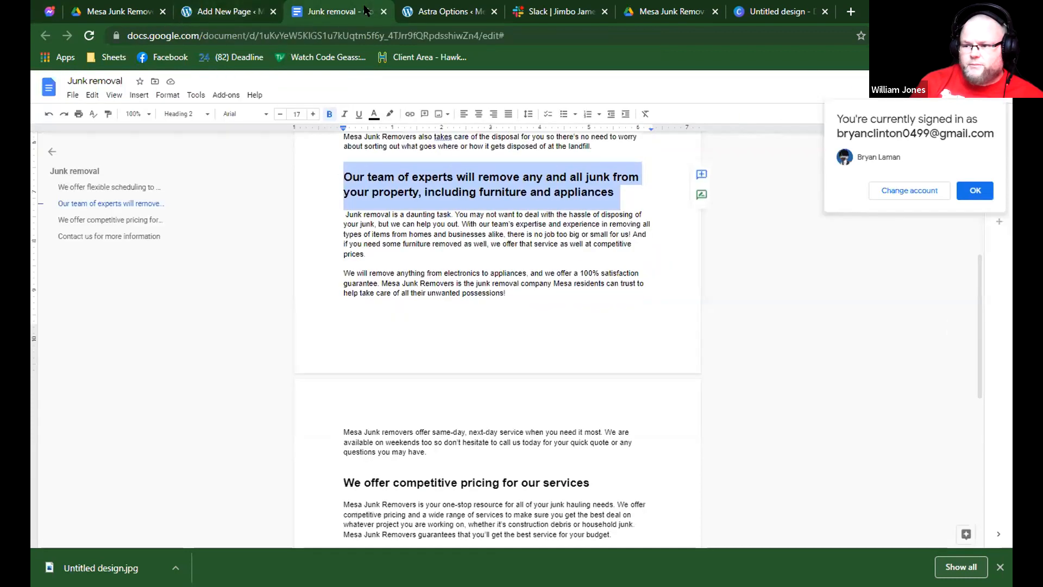
click(365, 11)
Insert a Group block below the dumpster Cover on the WordPress page and place 50 / 50 columns inside it.
click(224, 10)
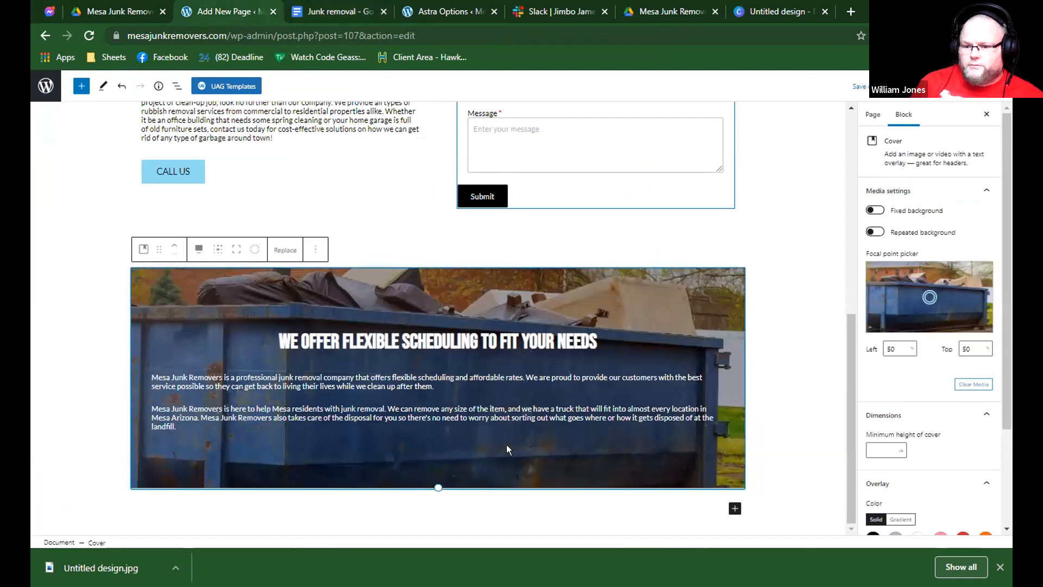
click(495, 513)
text(/group)
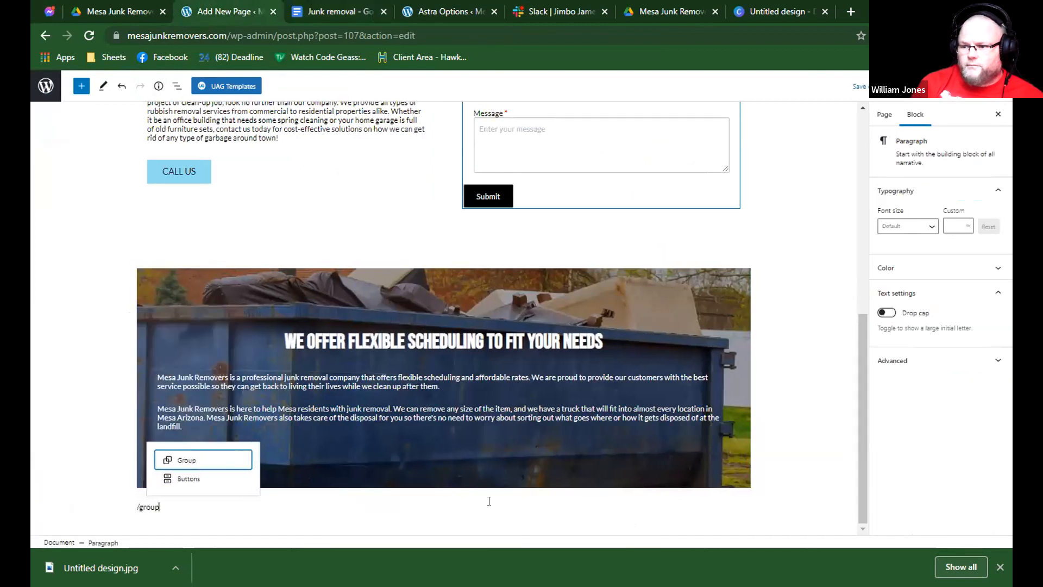
key(Return)
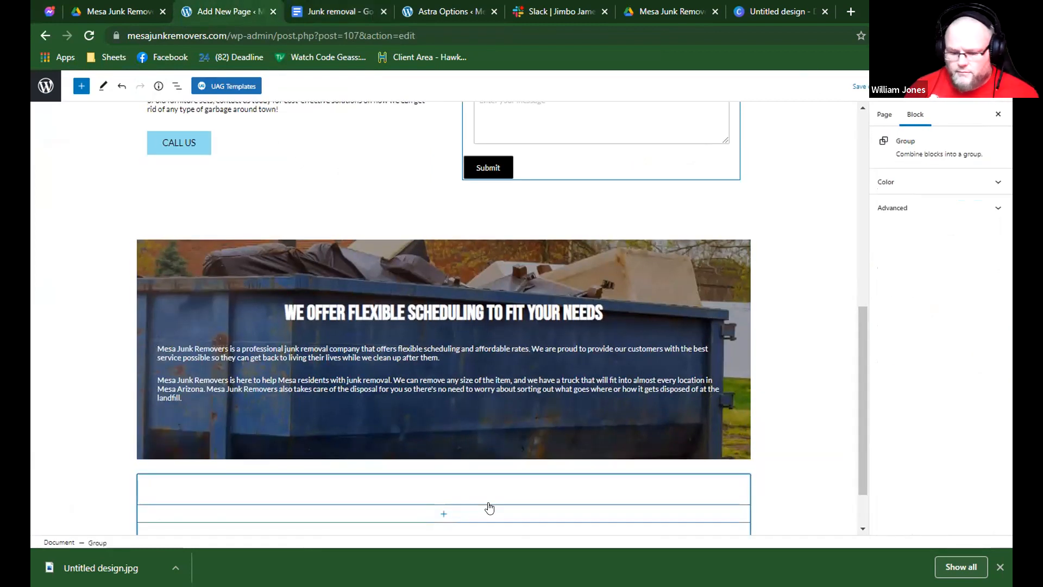
click(443, 514)
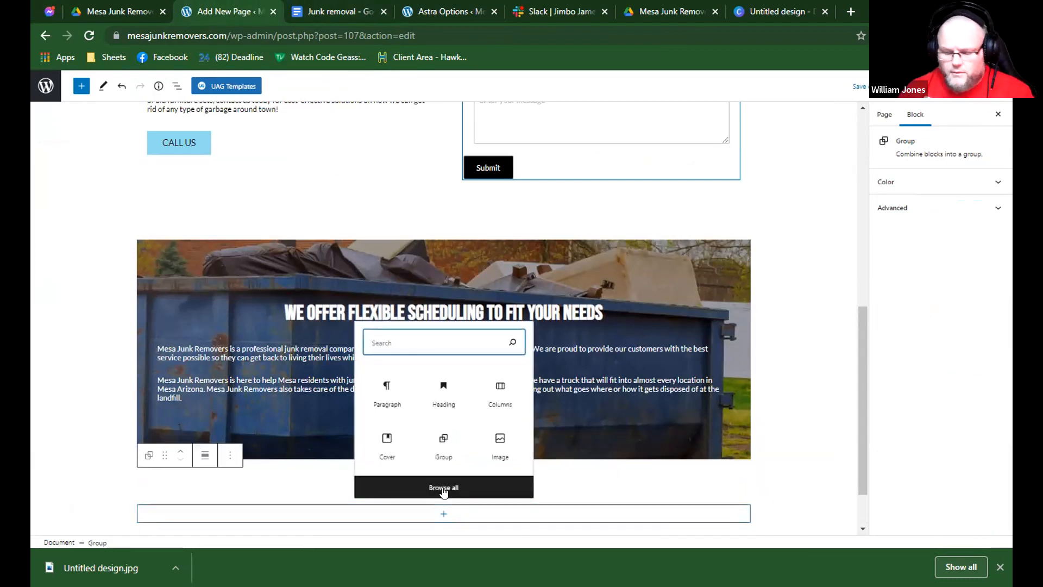
text(co)
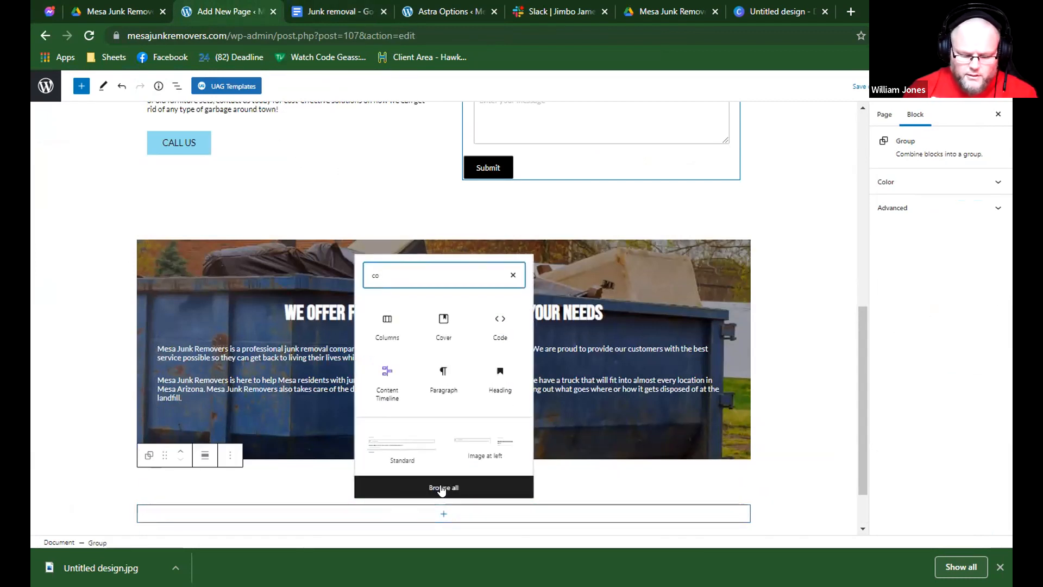
click(386, 340)
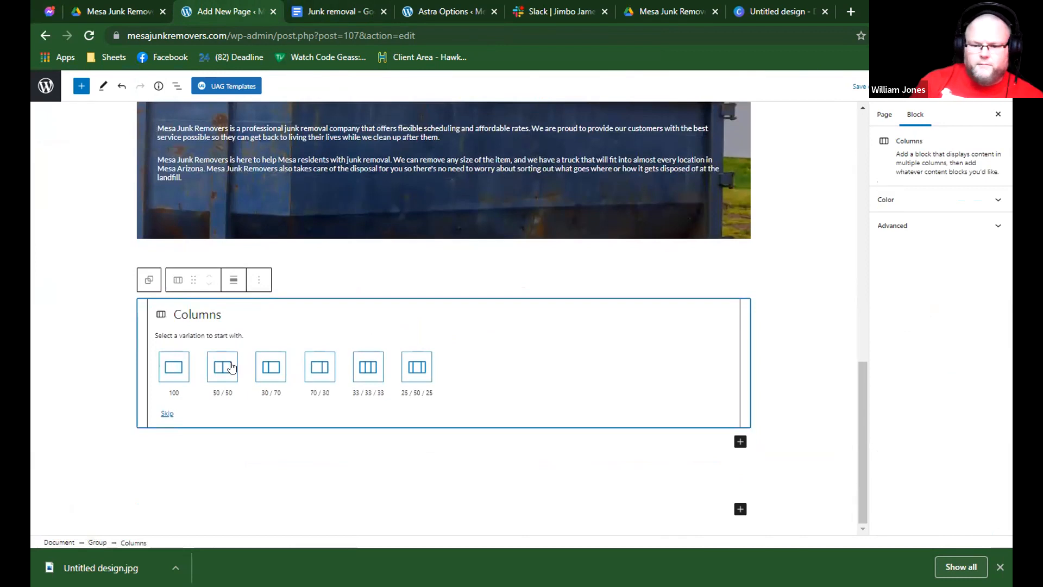
click(231, 368)
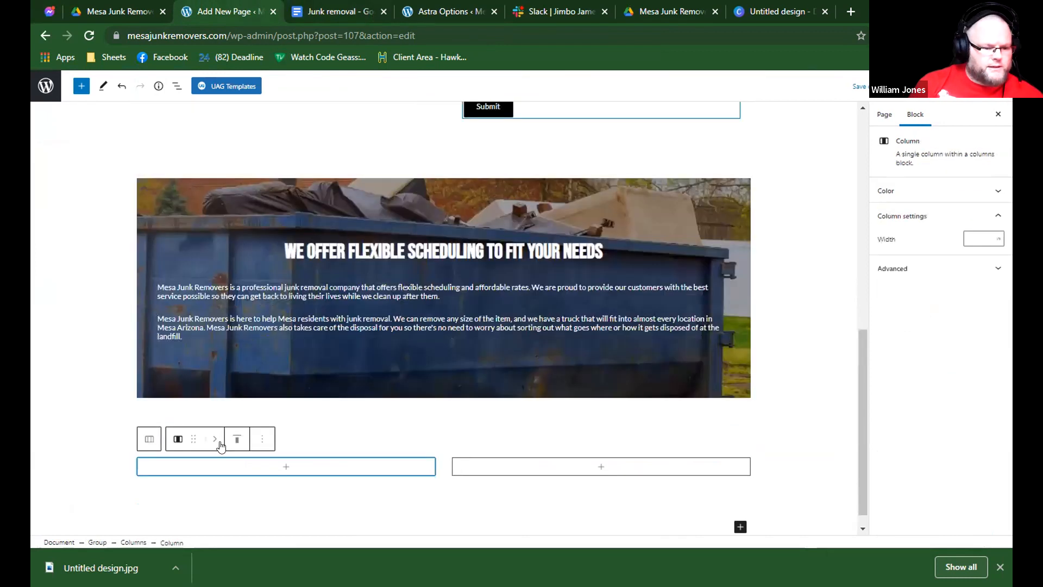
Add a Heading block to the first column and paste the copied "Our team of experts" heading into it.
click(223, 465)
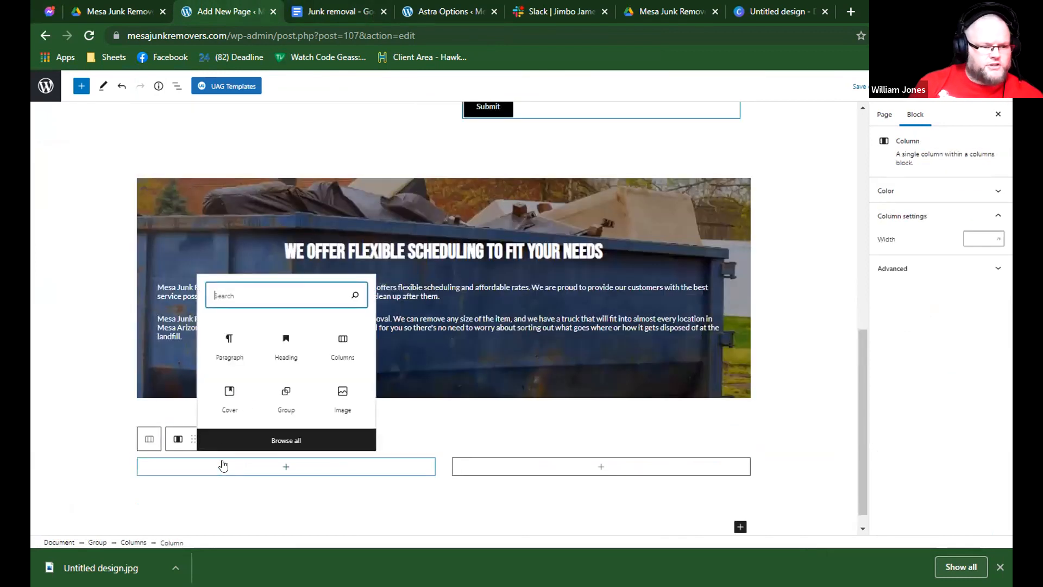
click(282, 363)
click(250, 456)
click(213, 478)
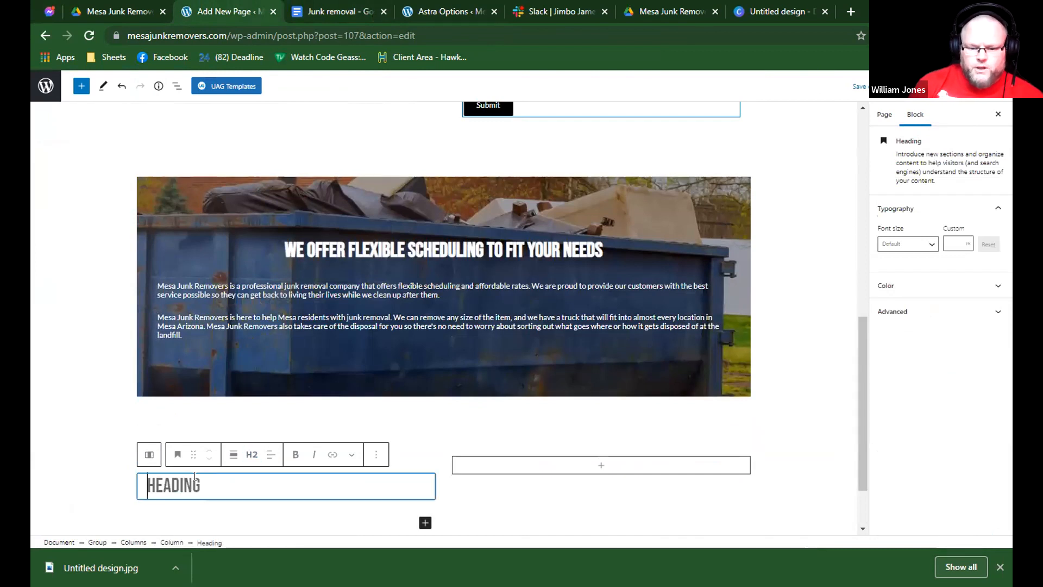
text(OUR TEAM OF EXPERTS WILL REMOVE ANY AND ALL JUNK FROM YOUR PROPERTY, INCLUDING FURNITURE AND APPLIANCES)
scroll(213, 471, down, 2)
Copy the three paragraphs under the "Our team of experts" heading from the Google document, including the one continuing on the second page.
click(376, 11)
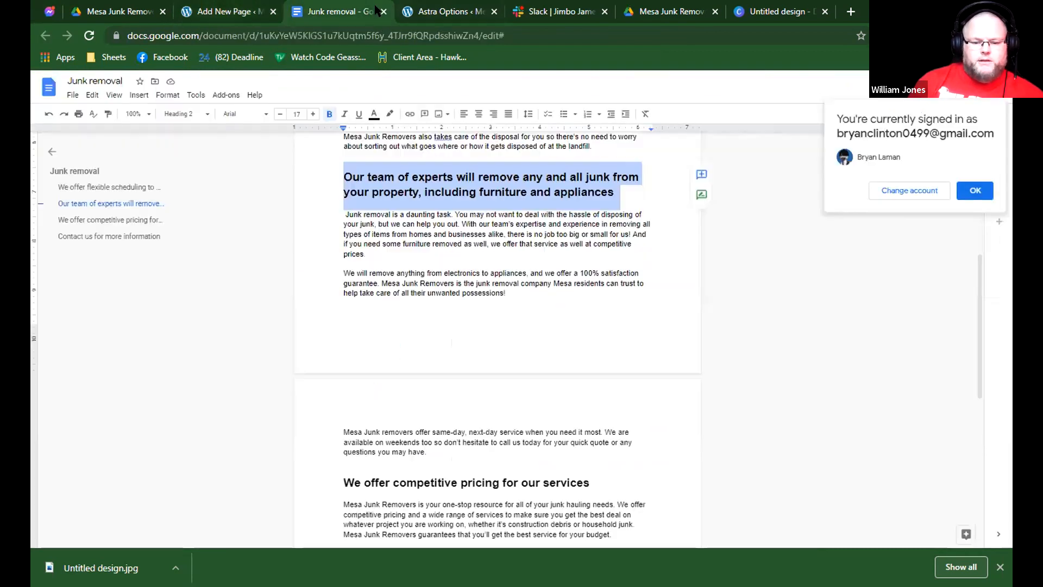
click(400, 232)
drag(335, 206, 346, 218)
click(349, 223)
scroll(343, 223, down, 5)
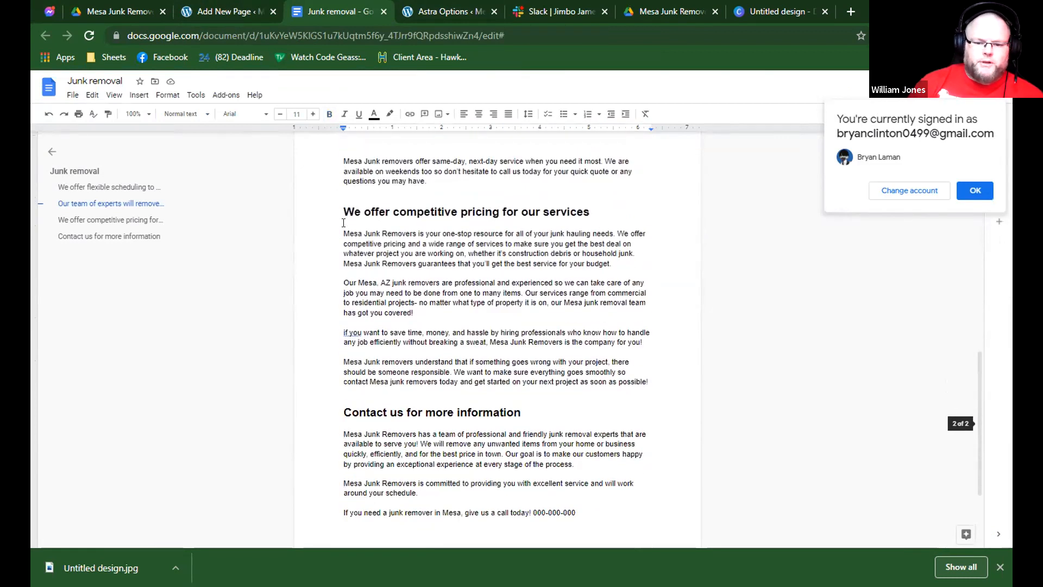
scroll(344, 223, up, 7)
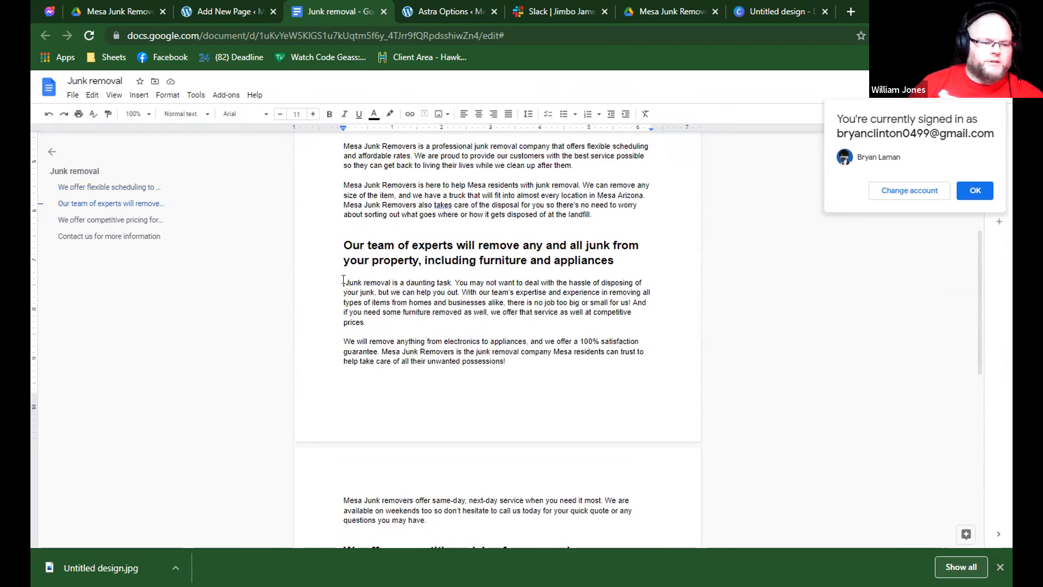
drag(365, 292, 457, 449)
key(ctrl+c)
scroll(516, 367, down, 1)
Paste the copied paragraphs below the "Our team of experts" heading in the first column of the WordPress page.
click(254, 10)
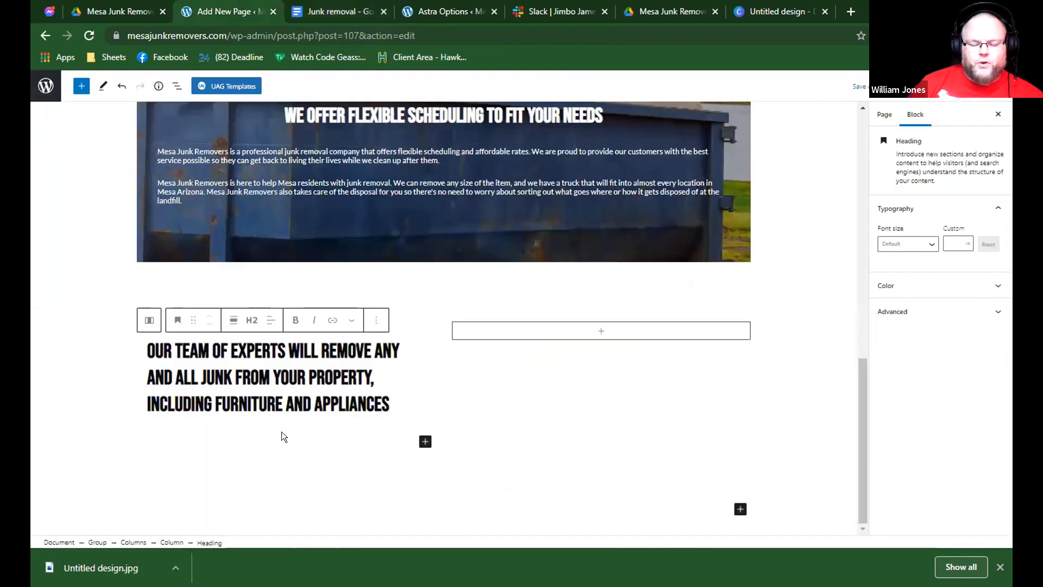
click(232, 438)
key(ctrl+v)
scroll(337, 410, up, 4)
scroll(337, 407, down, 4)
Change the "Our team of experts" heading to level H3.
triple_click(338, 251)
click(252, 205)
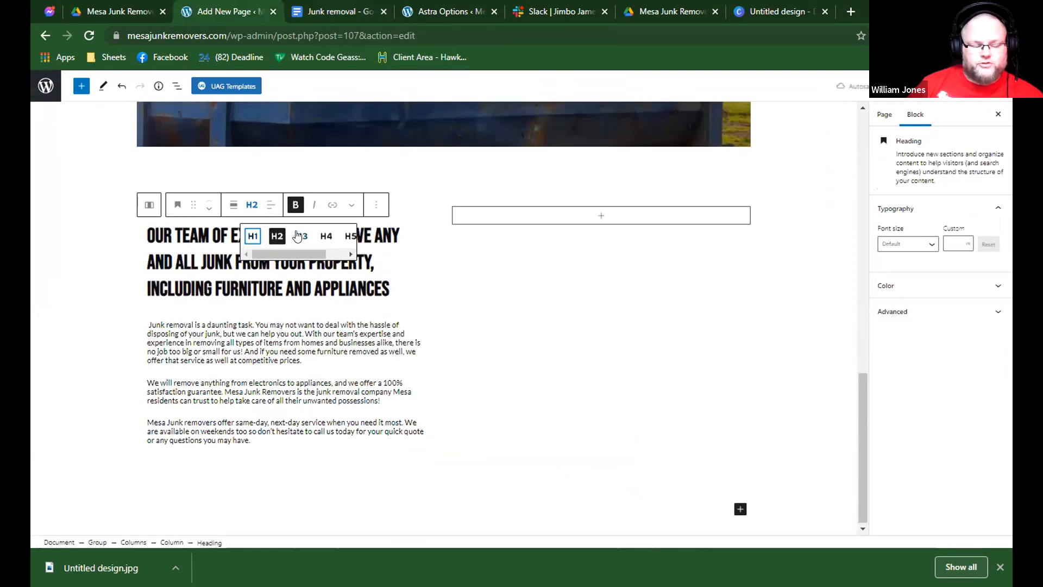
click(296, 237)
click(334, 422)
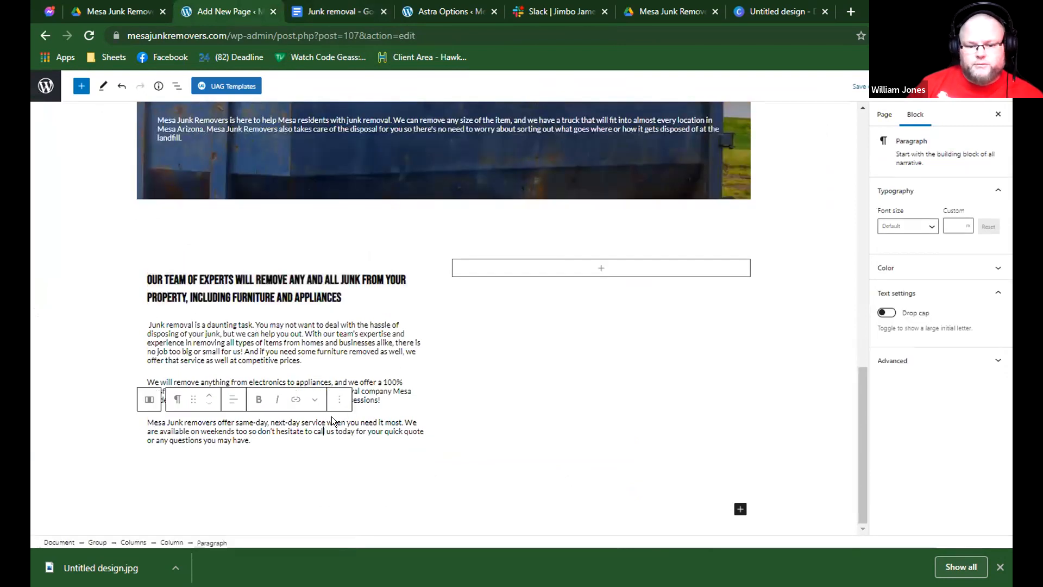
Review the page layout from the Junk Removal cover and quote form down to the new text column.
scroll(419, 312, up, 5)
scroll(424, 313, up, 8)
scroll(423, 313, down, 1)
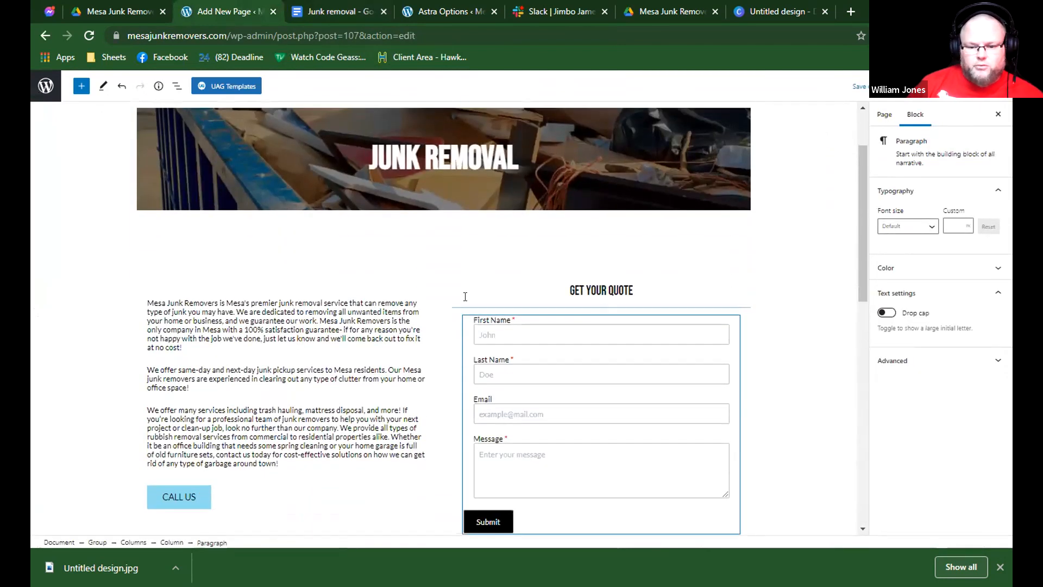
click(463, 280)
scroll(435, 294, down, 2)
scroll(406, 294, up, 1)
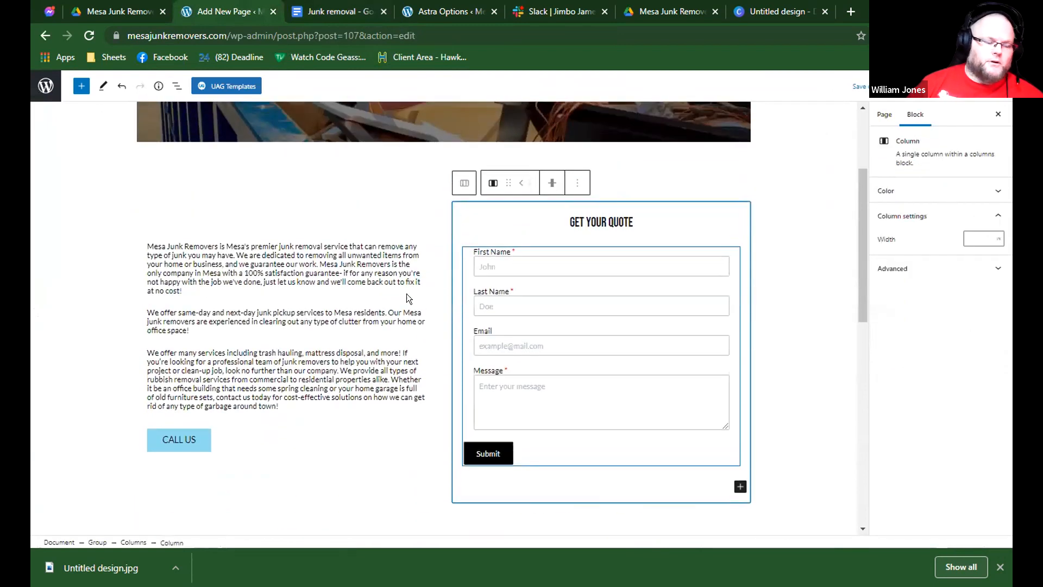
scroll(407, 293, down, 6)
scroll(406, 293, down, 3)
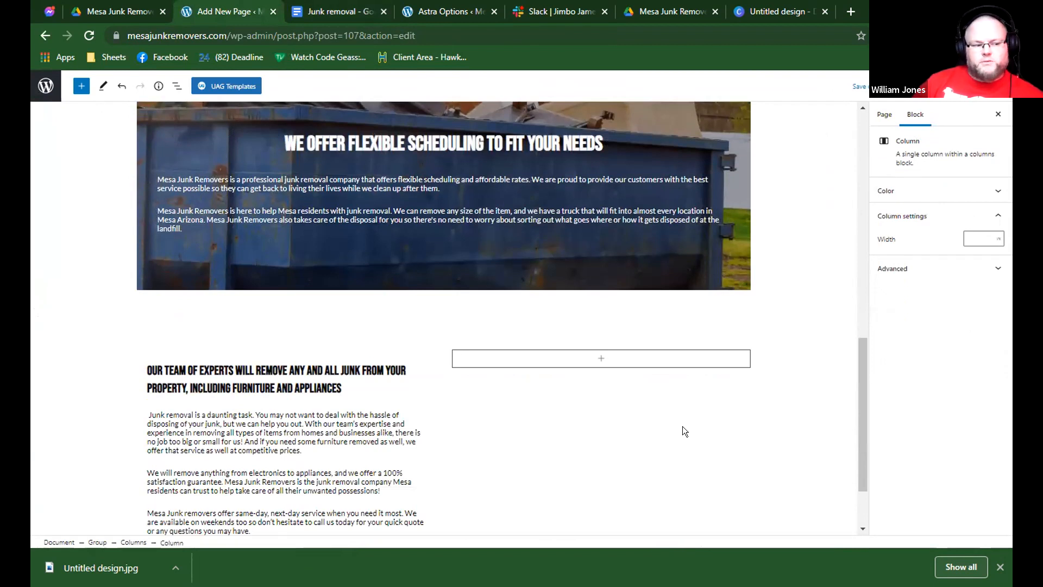
click(366, 435)
scroll(210, 400, up, 3)
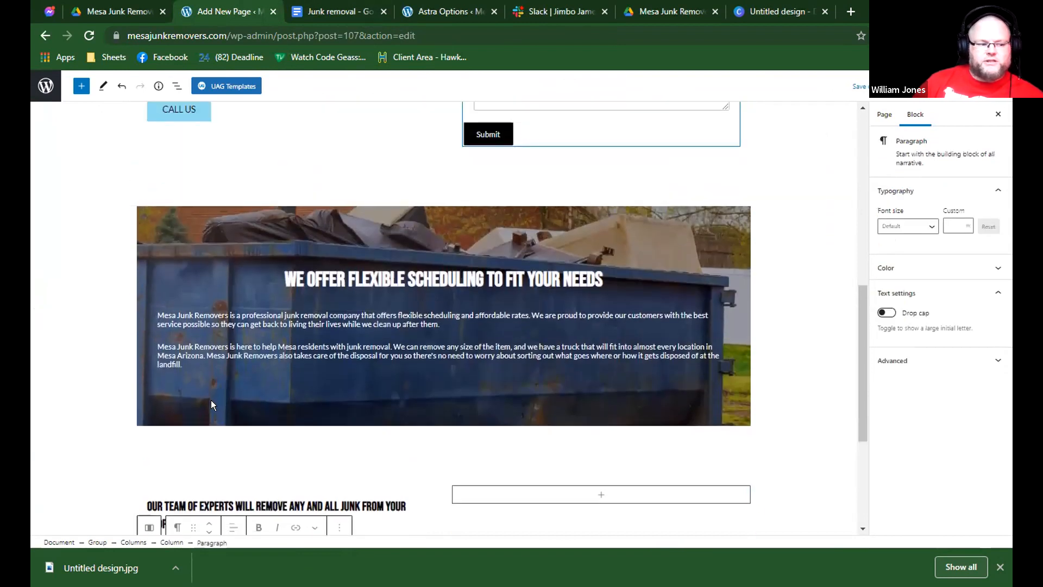
click(211, 400)
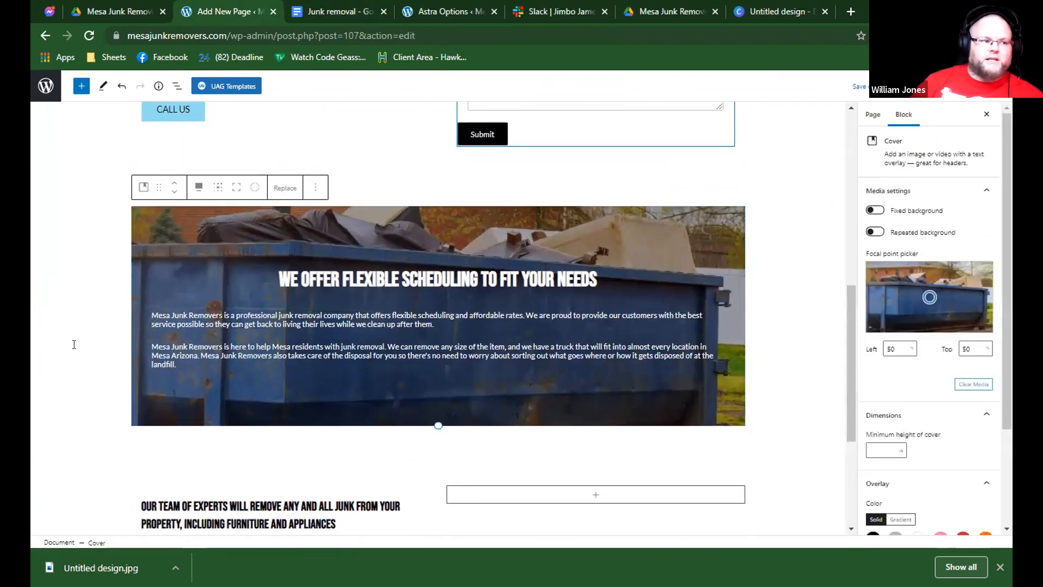
scroll(74, 344, down, 4)
click(375, 343)
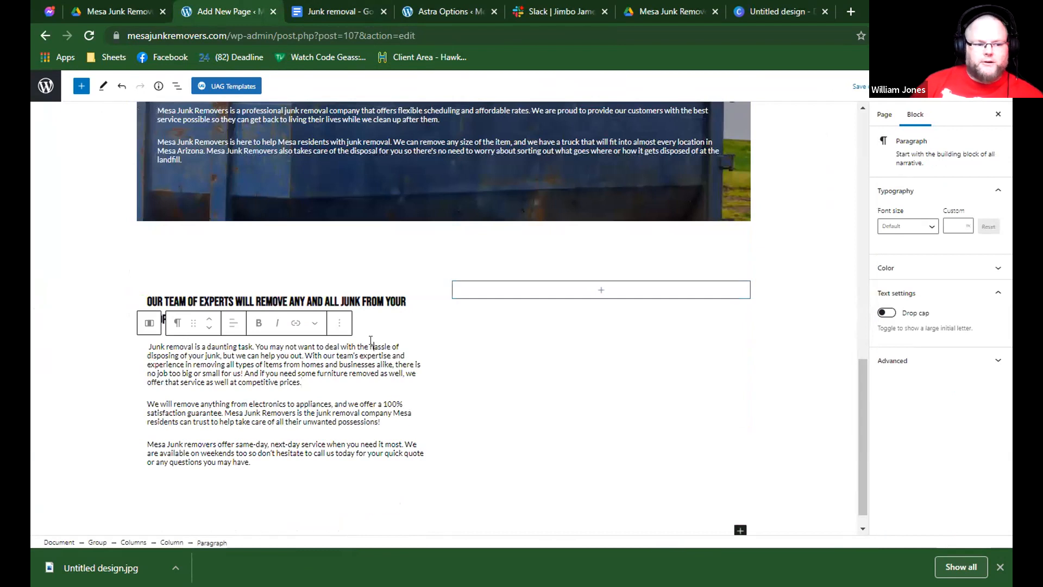
Browse the full block library for the empty second column, from the text blocks through the Ultimate Addons blocks.
click(467, 293)
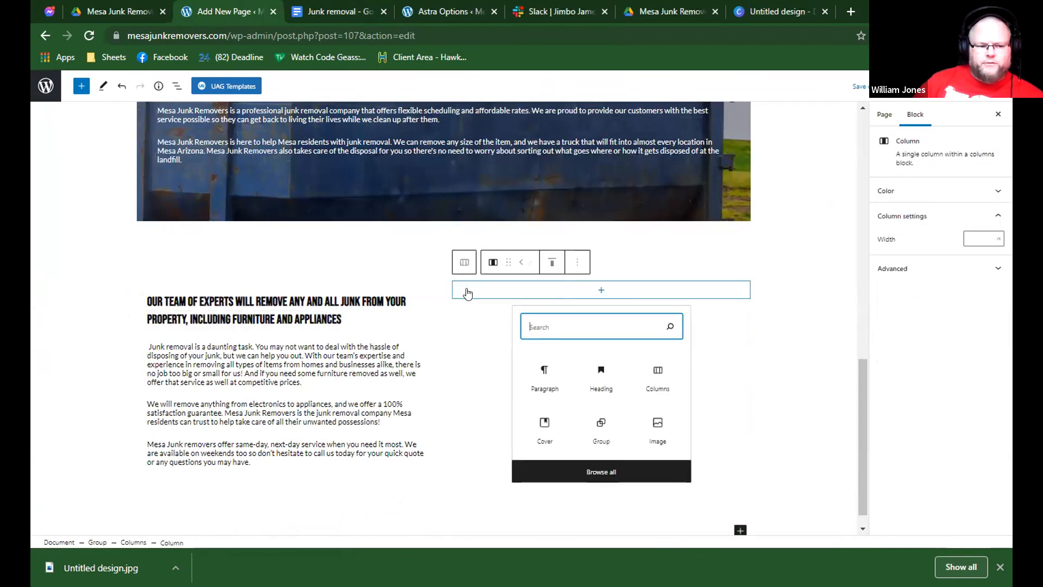
scroll(395, 307, down, 1)
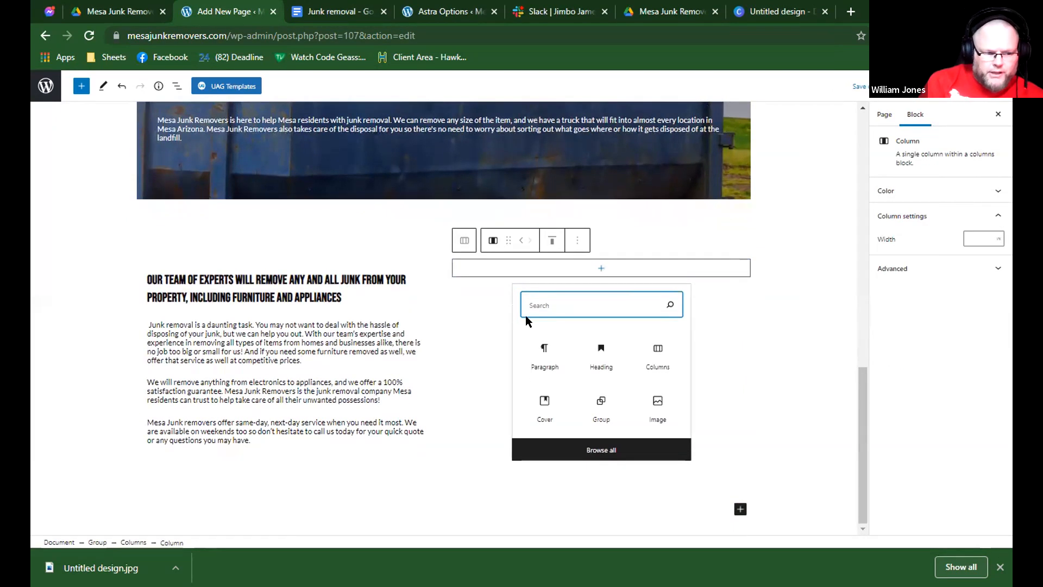
click(568, 268)
click(568, 268)
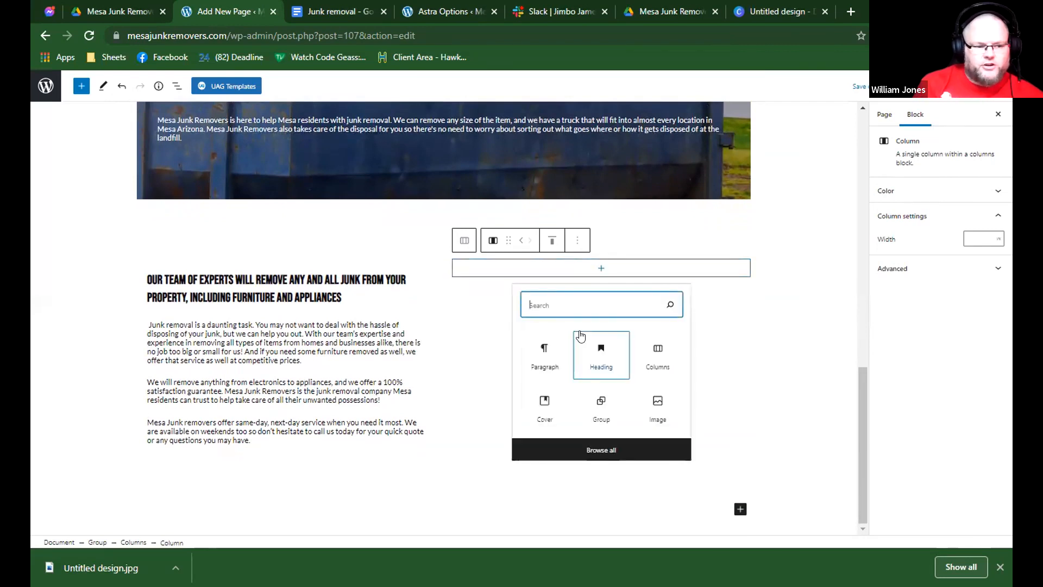
click(603, 449)
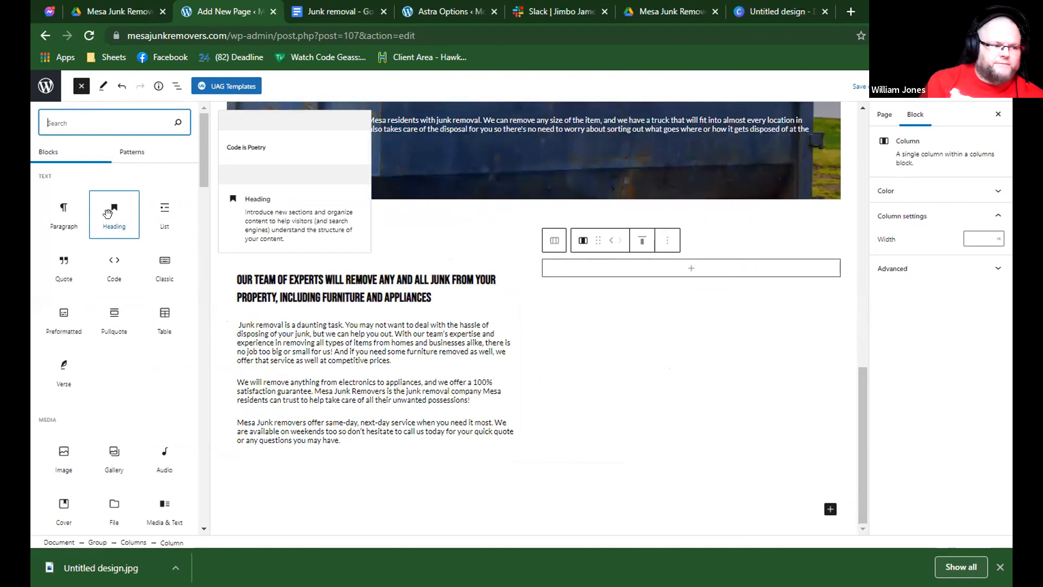
scroll(164, 228, down, 3)
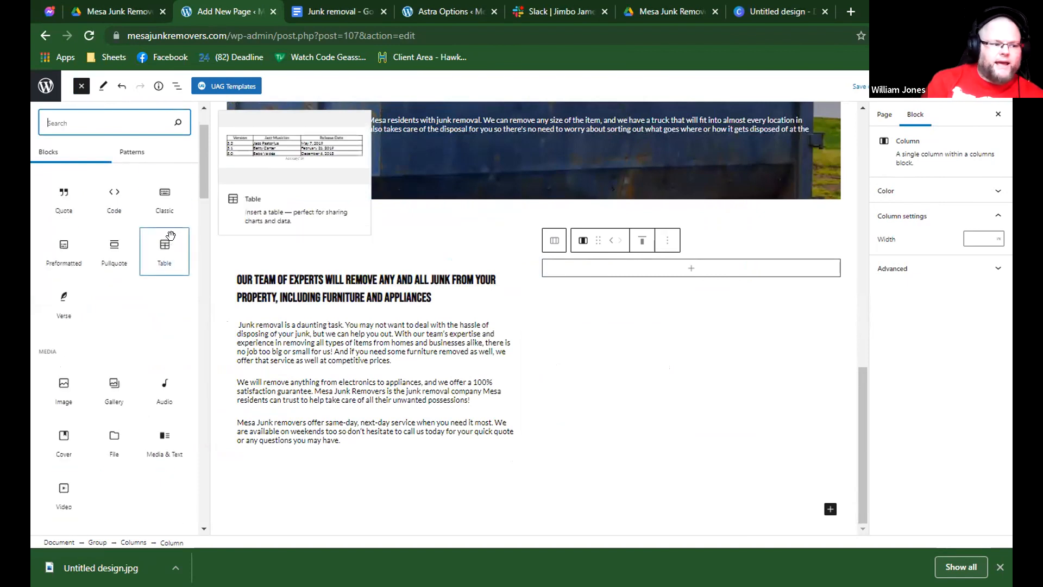
scroll(175, 264, down, 2)
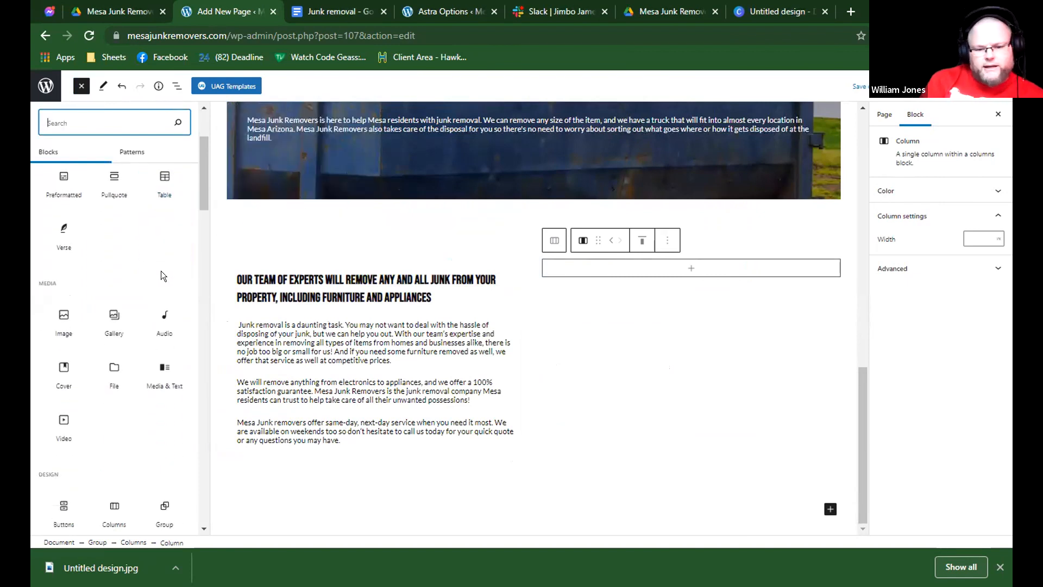
scroll(161, 272, down, 2)
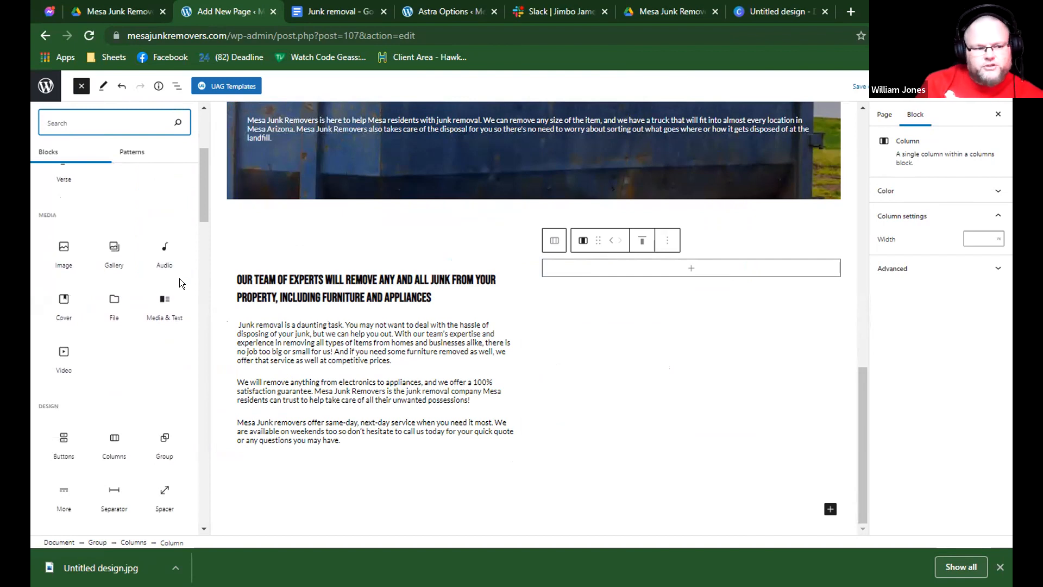
scroll(180, 279, down, 2)
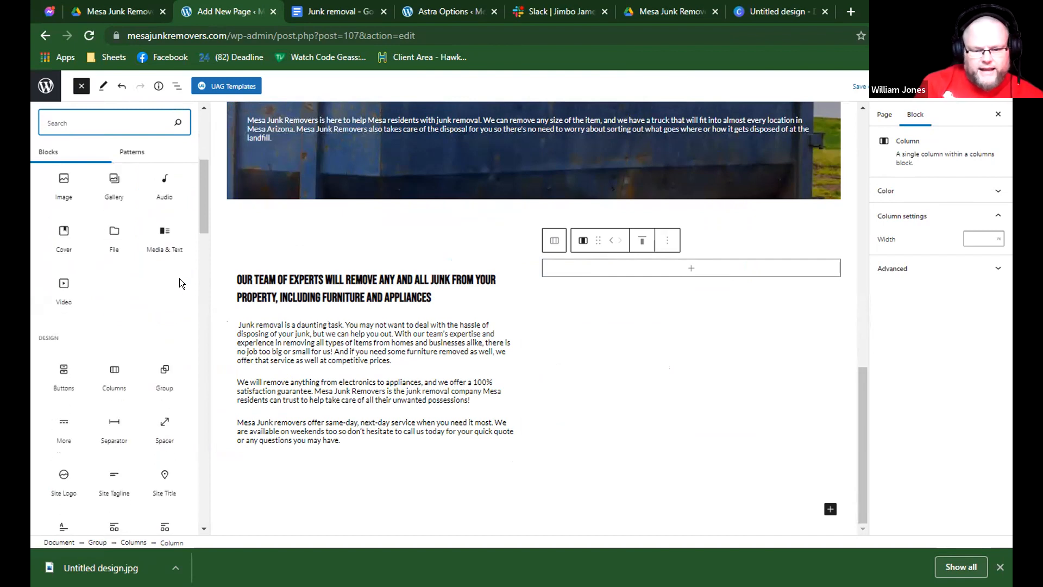
scroll(179, 278, down, 2)
scroll(180, 278, down, 3)
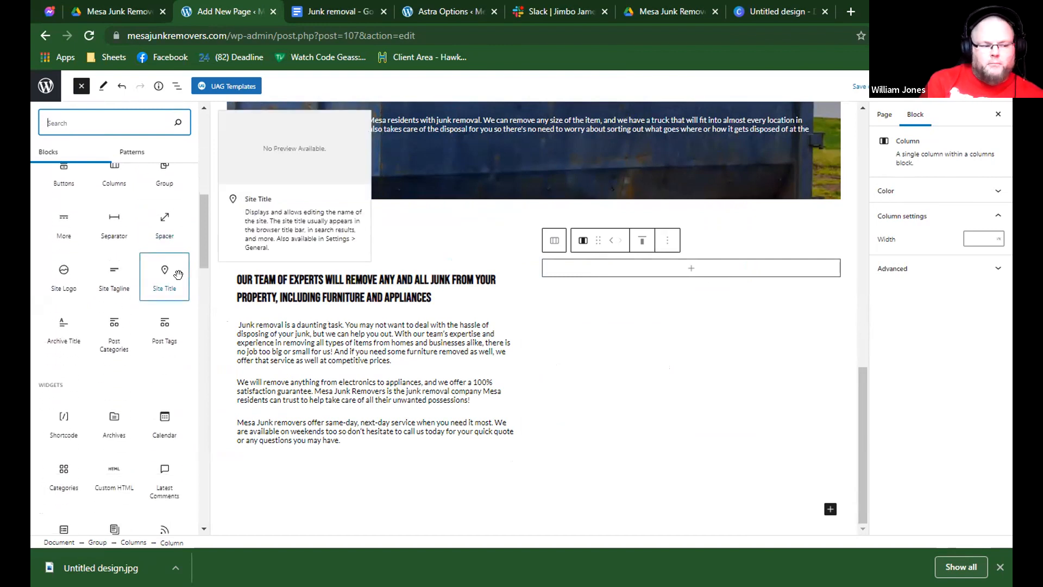
scroll(179, 278, down, 1)
scroll(180, 280, down, 2)
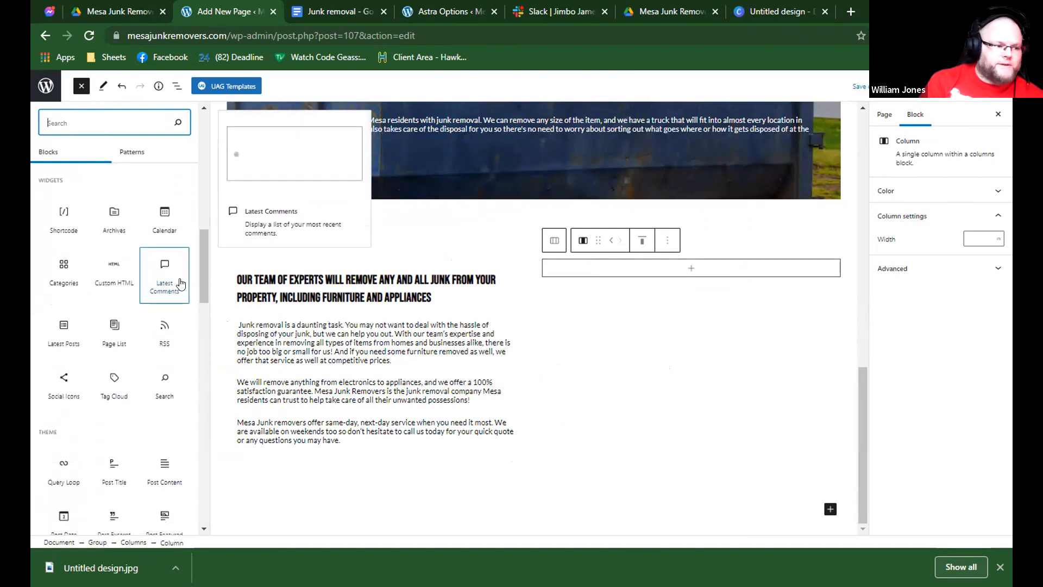
scroll(180, 284, down, 1)
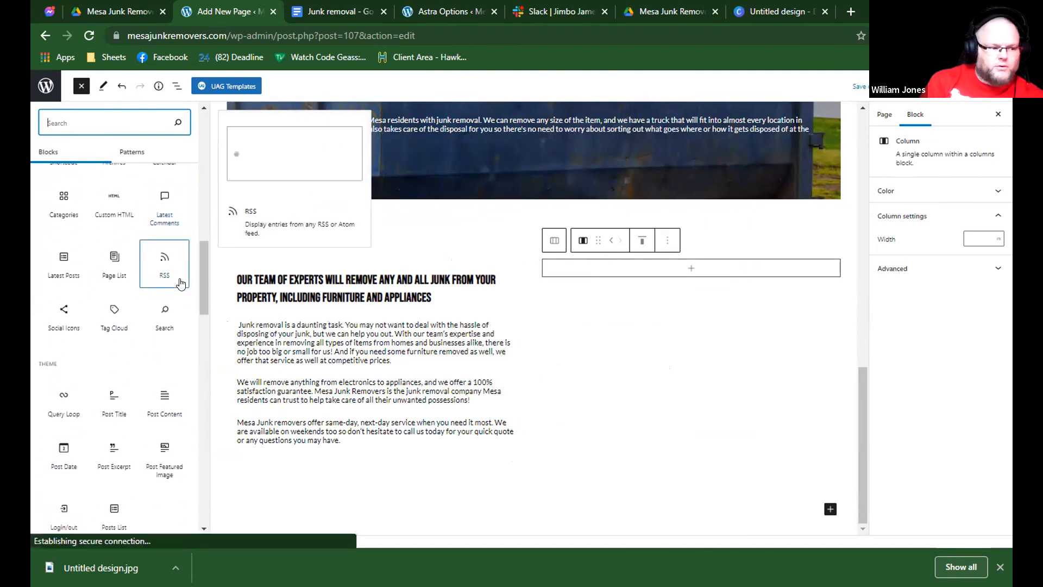
scroll(190, 289, down, 2)
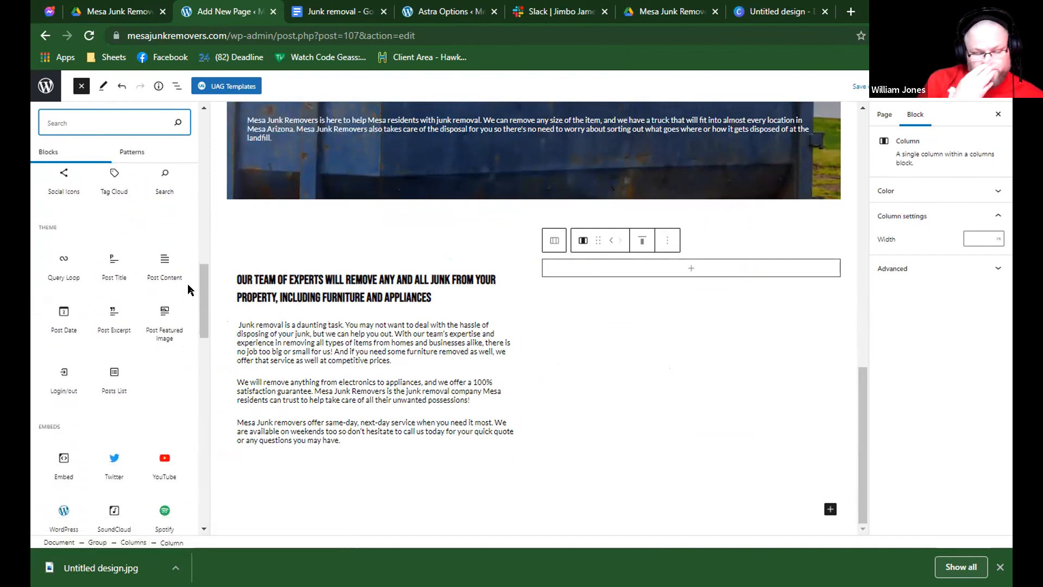
scroll(190, 290, down, 2)
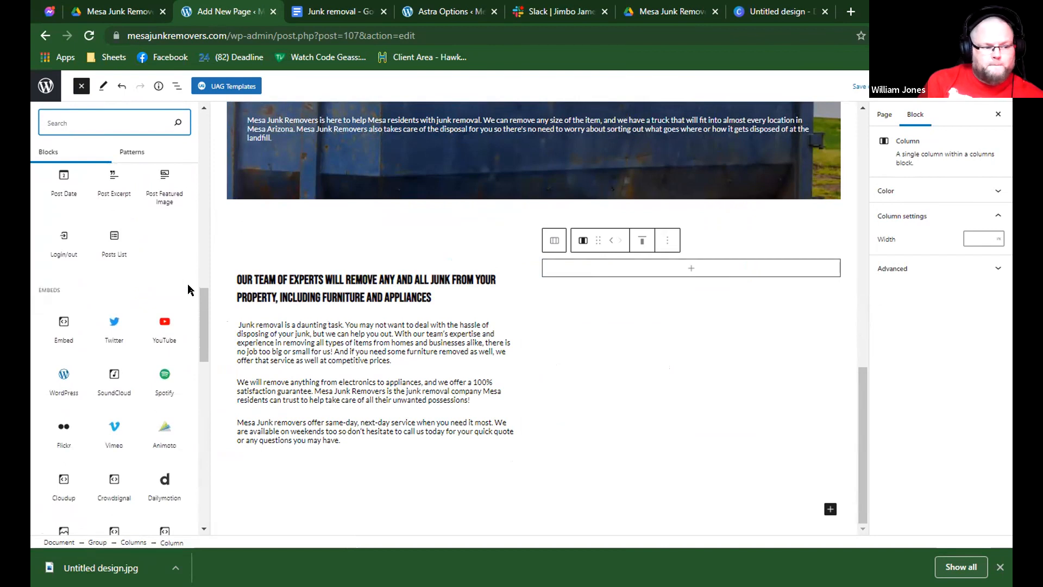
scroll(190, 289, down, 3)
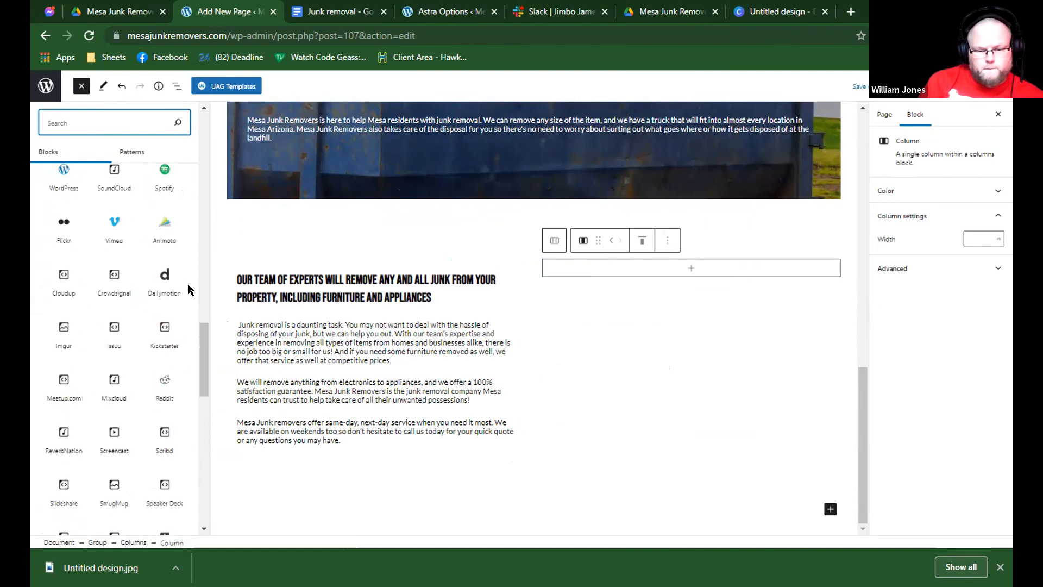
scroll(188, 285, down, 12)
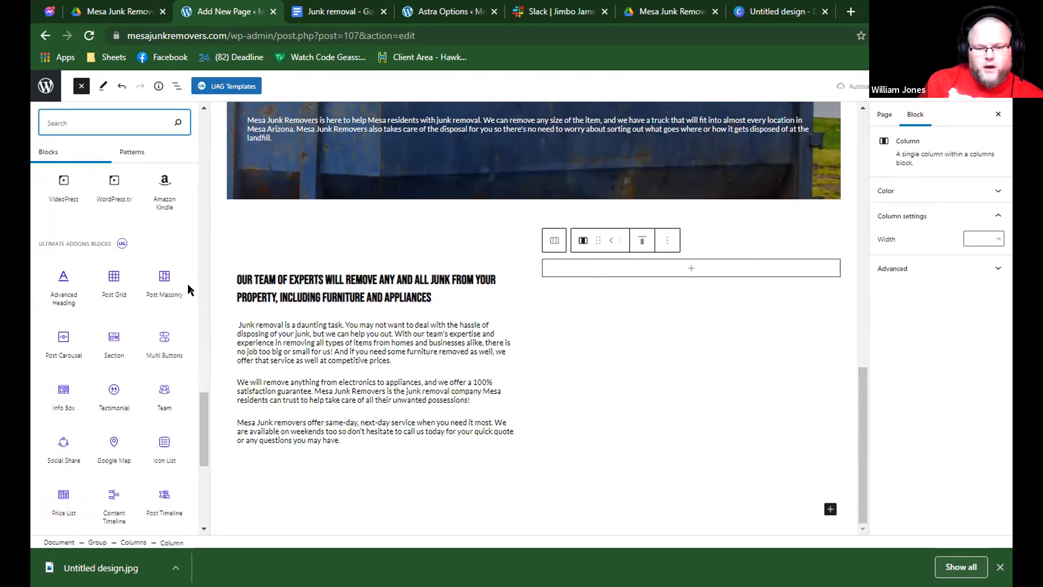
scroll(189, 289, down, 2)
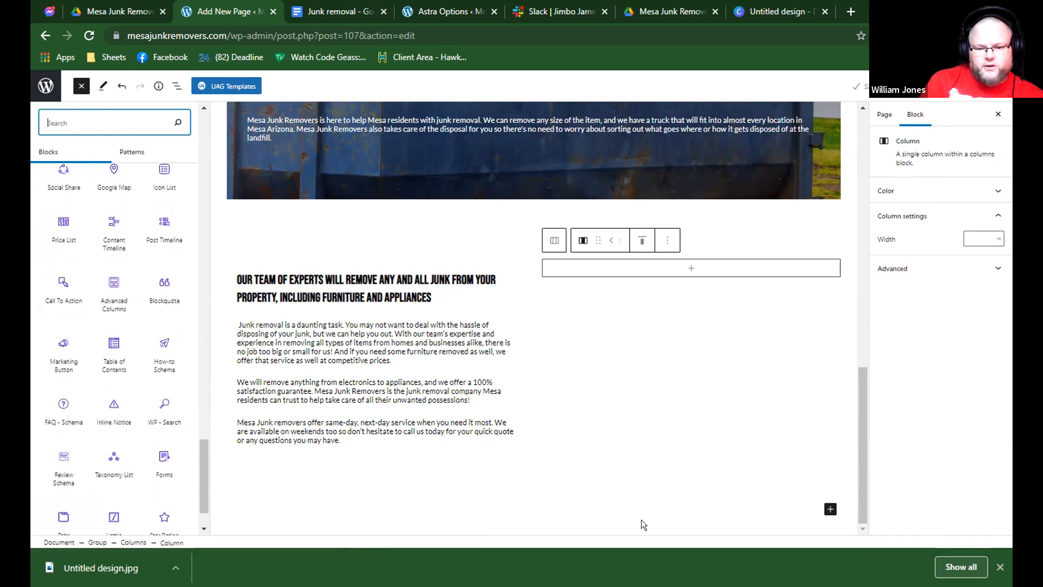
Insert an Image block into the empty second column beside the "Our team of experts" text.
click(684, 339)
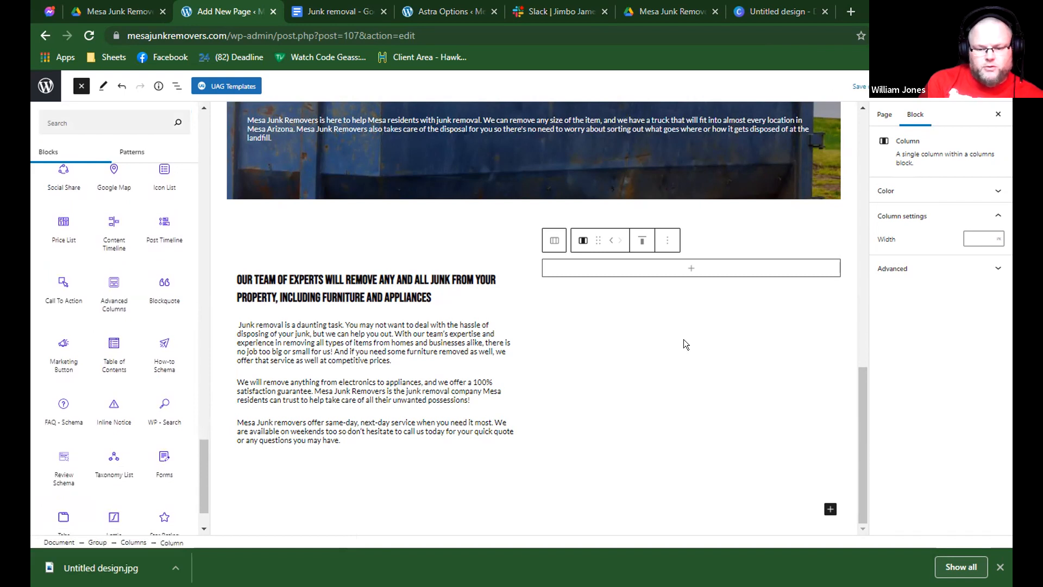
click(685, 337)
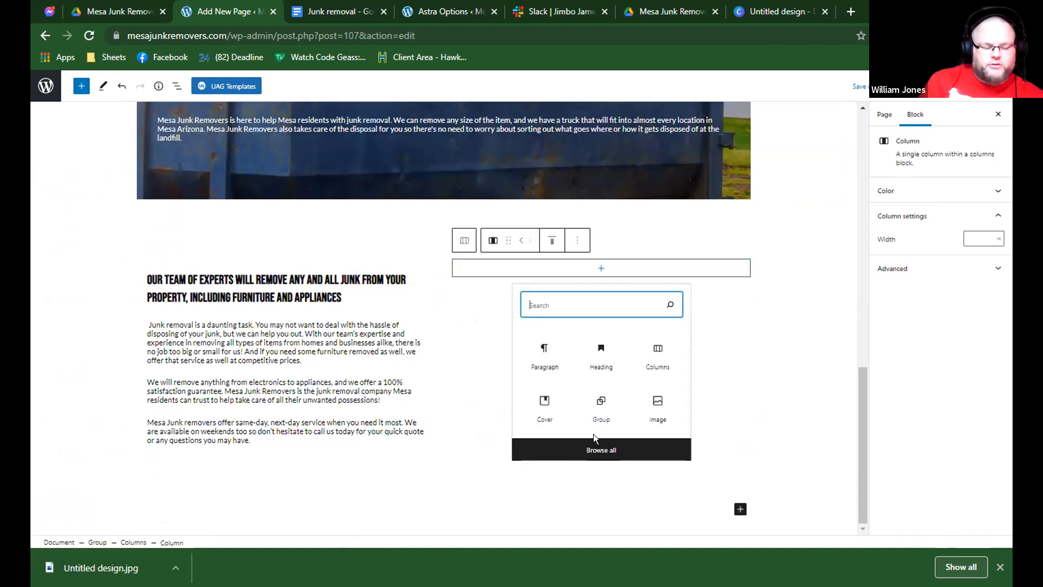
click(597, 451)
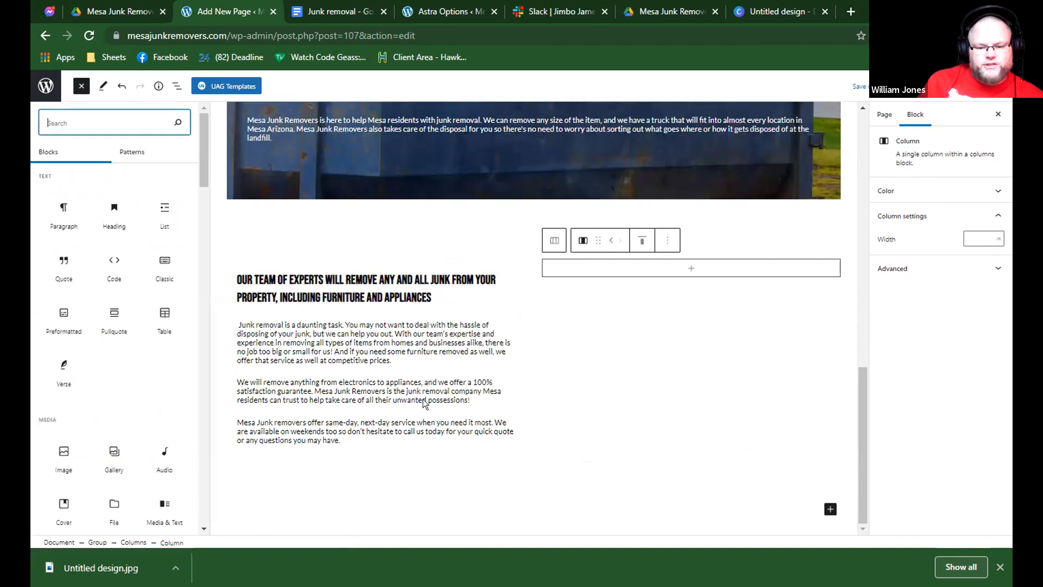
scroll(145, 333, down, 3)
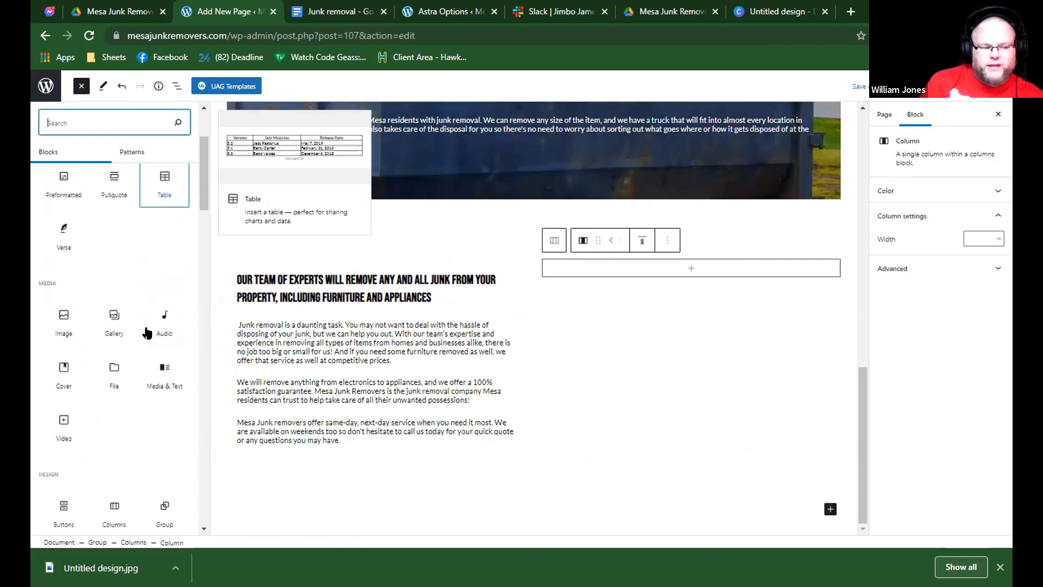
scroll(92, 300, down, 1)
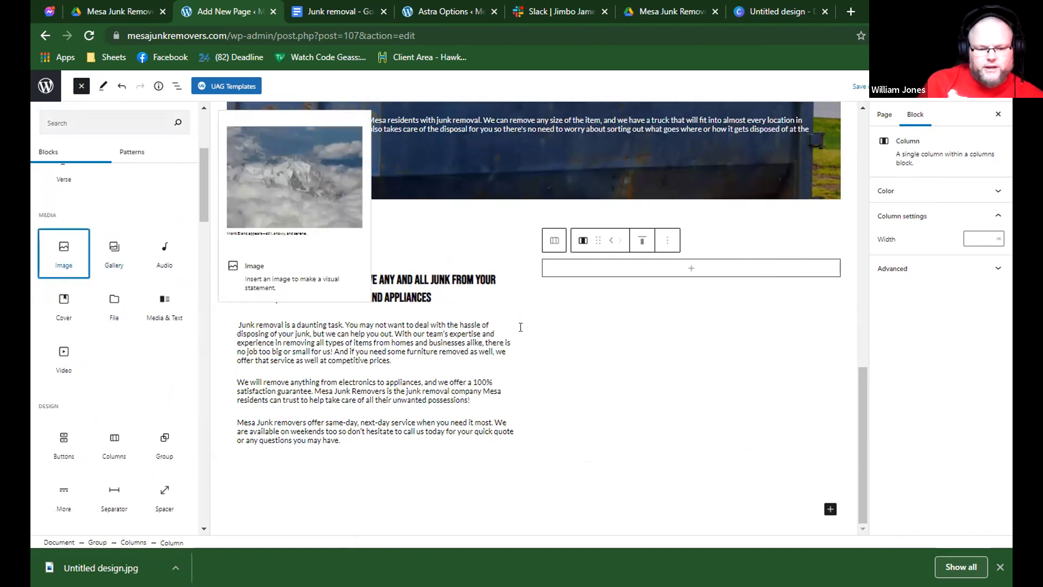
click(68, 278)
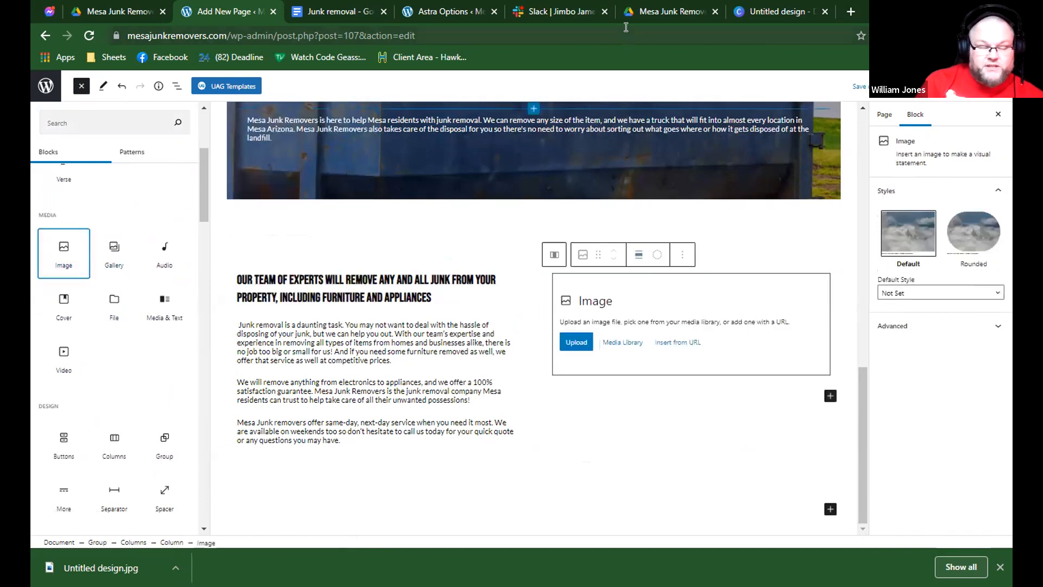
Switch to the Canva design and rename it "Mesa Junk Removers".
click(652, 11)
click(590, 11)
click(672, 11)
click(777, 11)
click(831, 83)
text(Mesa Junk Remov)
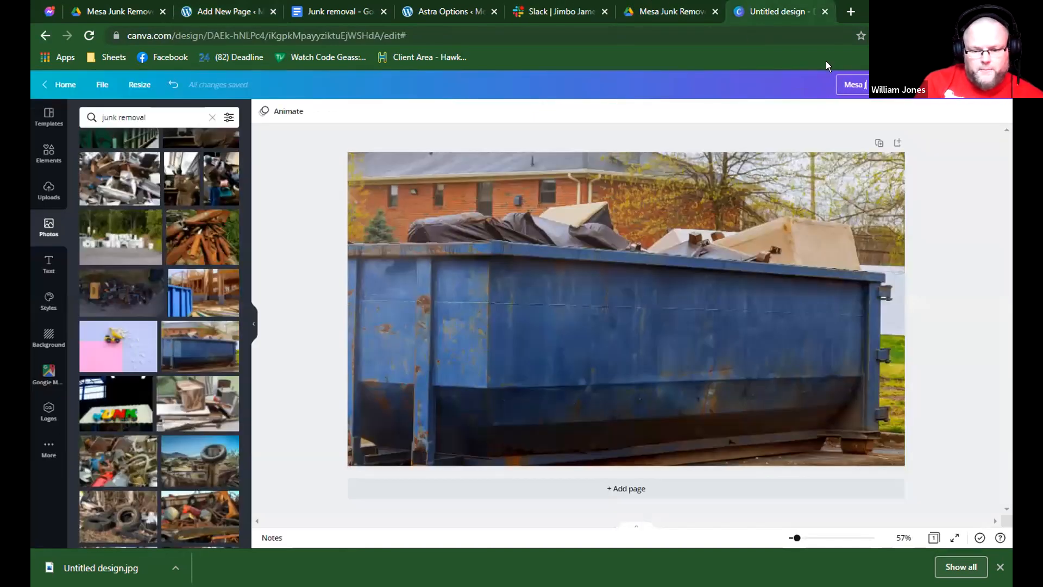
text(ers)
key(Return)
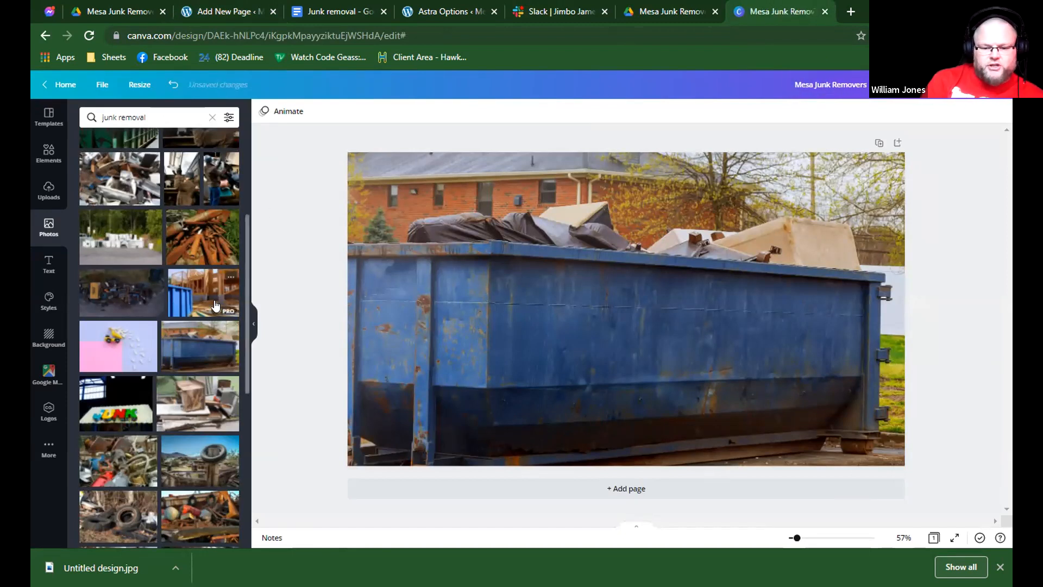
Replace the dumpster picture filling the design with the photo of piled scrap metal and old bathtubs from the junk removal results.
scroll(218, 307, down, 1)
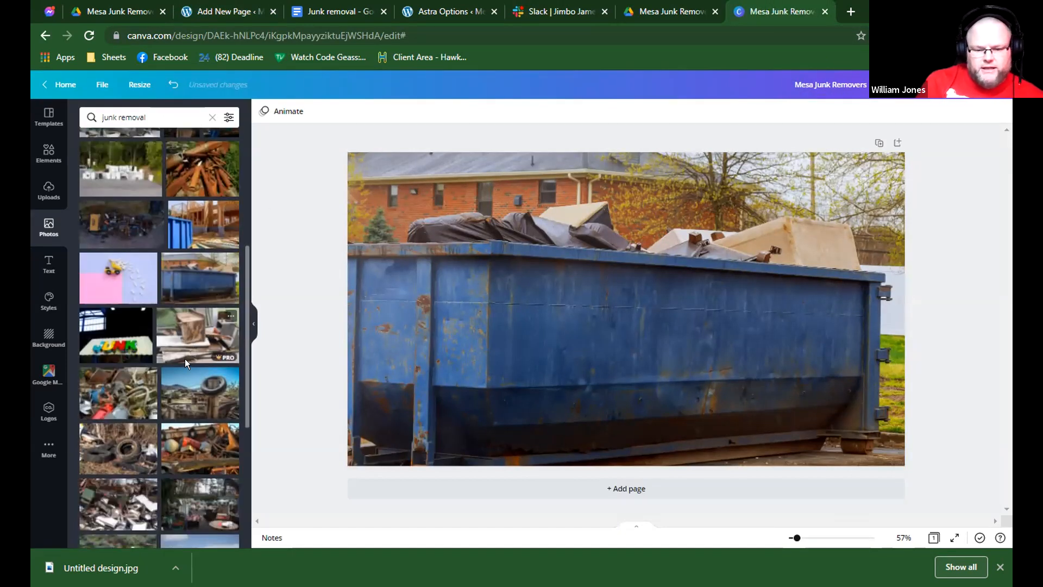
scroll(185, 359, up, 3)
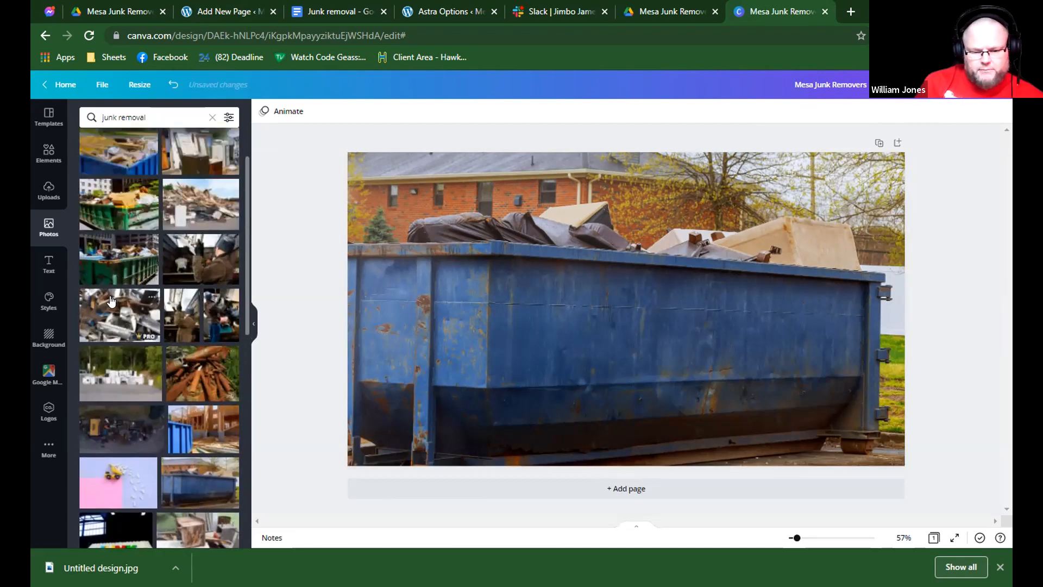
click(120, 314)
right_click(528, 284)
click(628, 487)
click(932, 164)
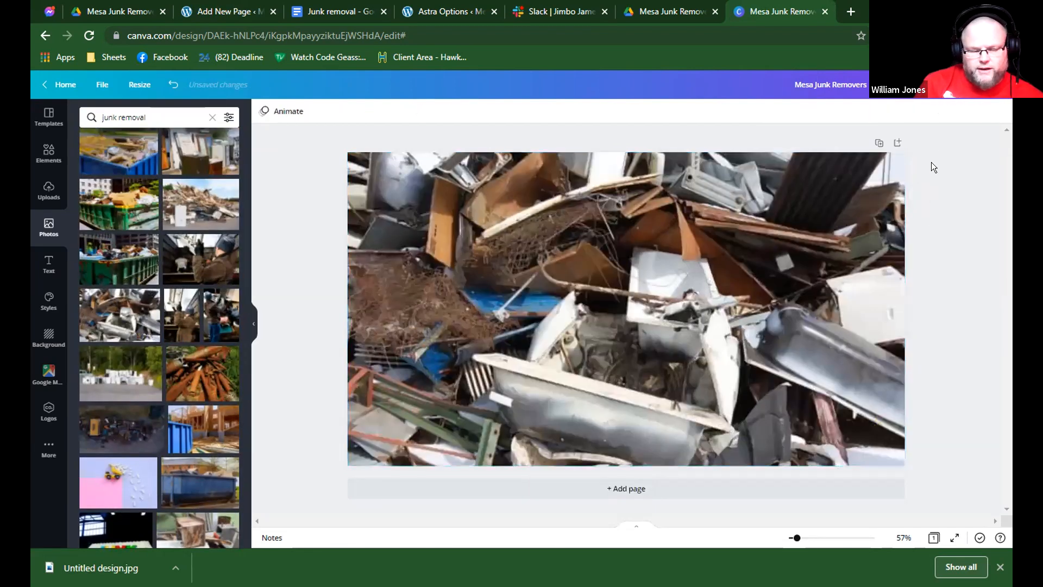
Download the design as a JPG and save it in Downloads as "Mesa Junk Removers".
click(930, 90)
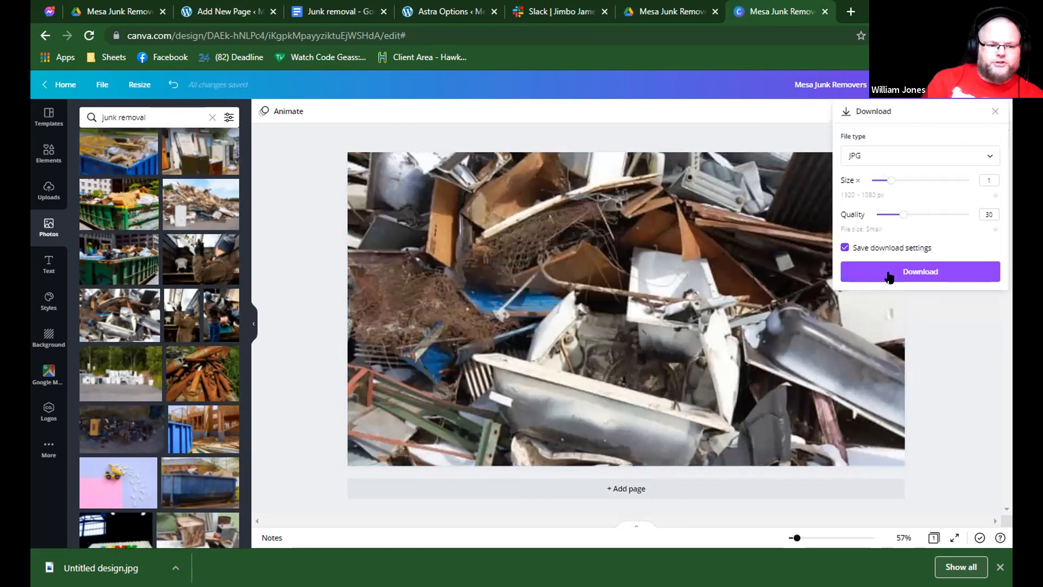
click(889, 277)
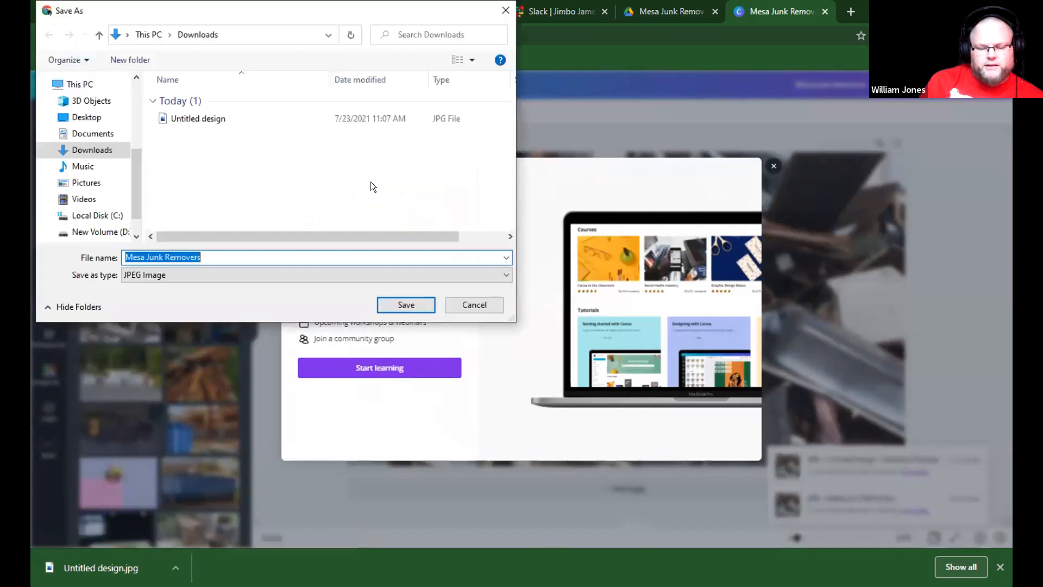
click(403, 303)
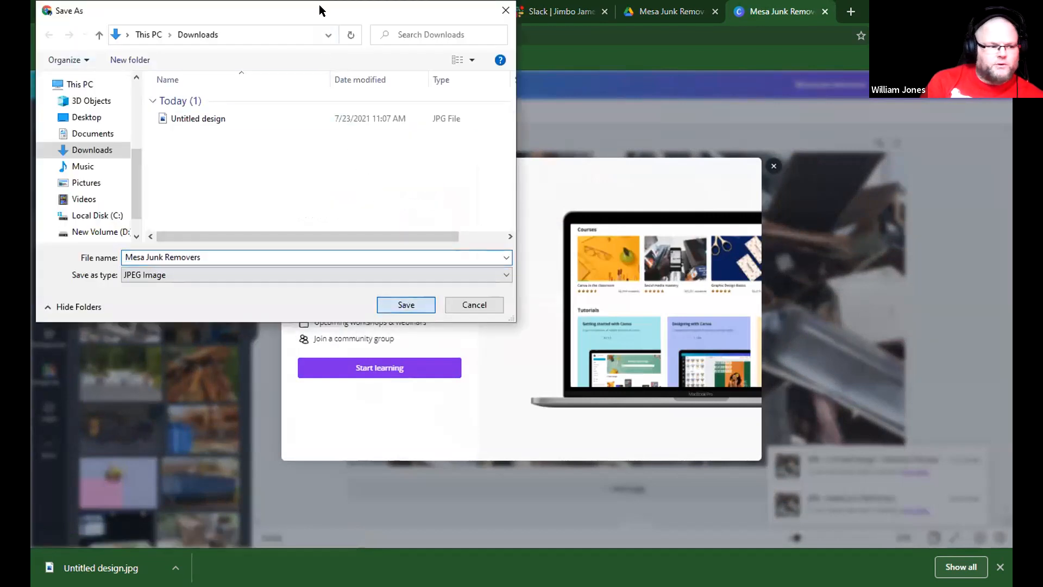
Return to the WordPress page and upload the downloaded Mesa Junk Removers JPG into the empty Image block.
click(225, 11)
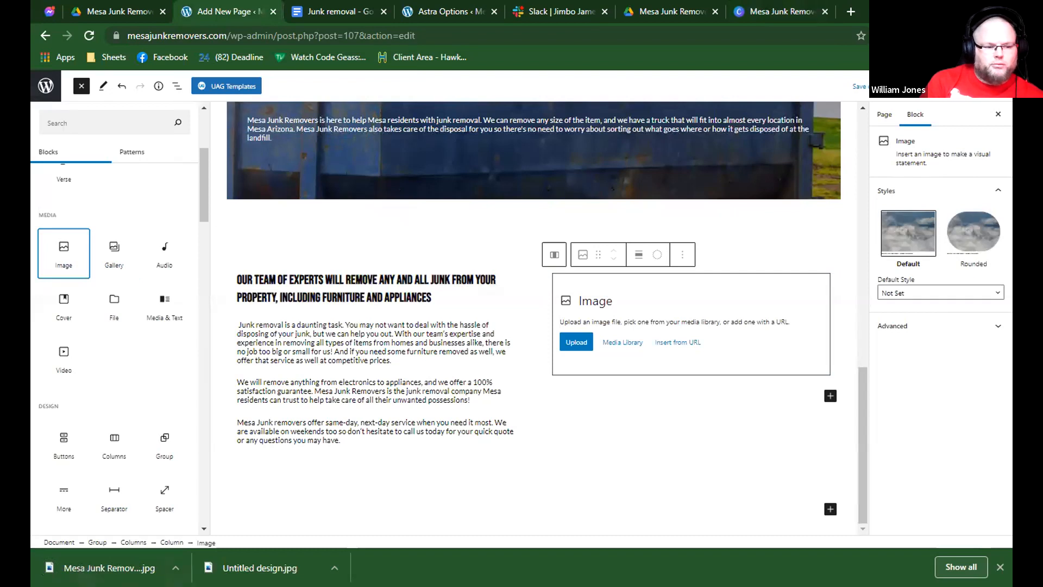
drag(643, 329, 642, 329)
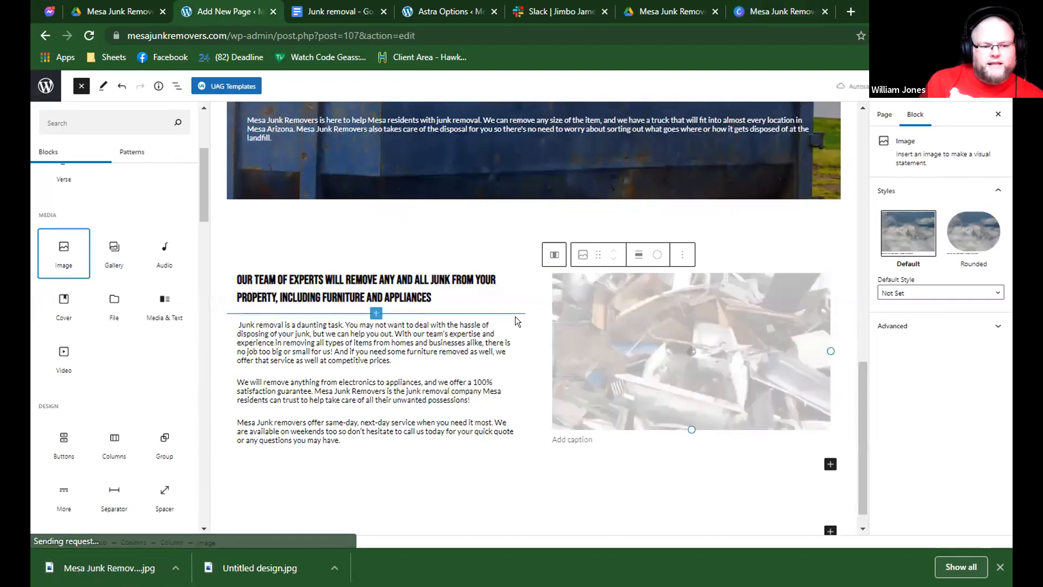
click(544, 283)
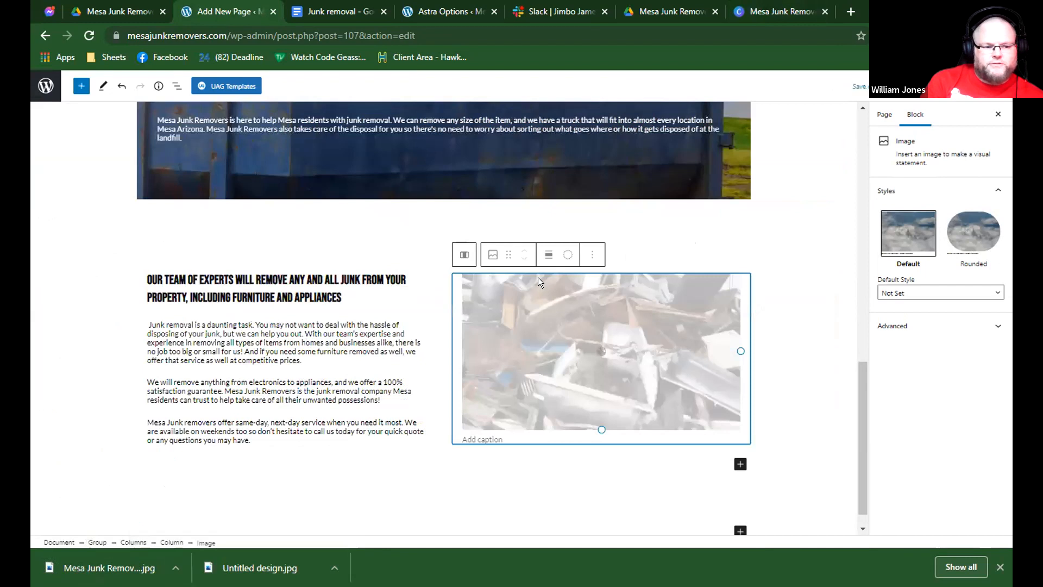
Vertically align both the image column and the "Our team of experts" text column to the middle.
click(669, 261)
click(552, 240)
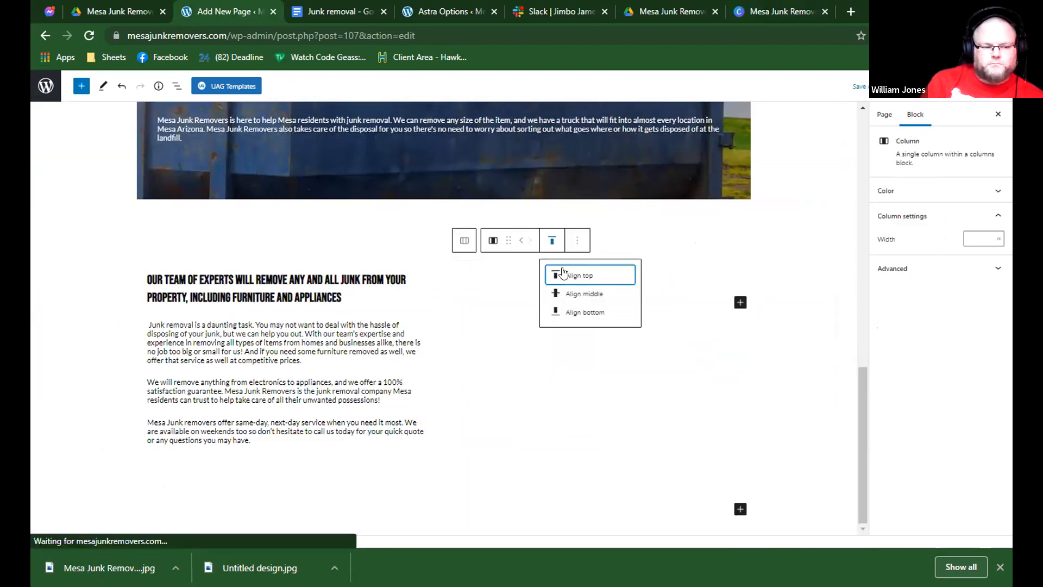
click(570, 291)
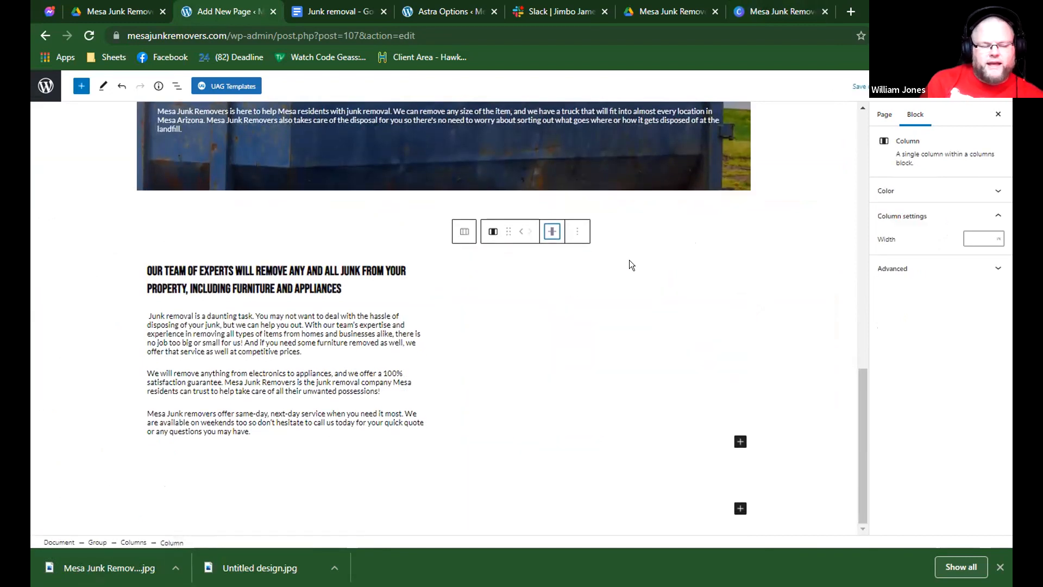
click(628, 265)
click(387, 251)
click(235, 242)
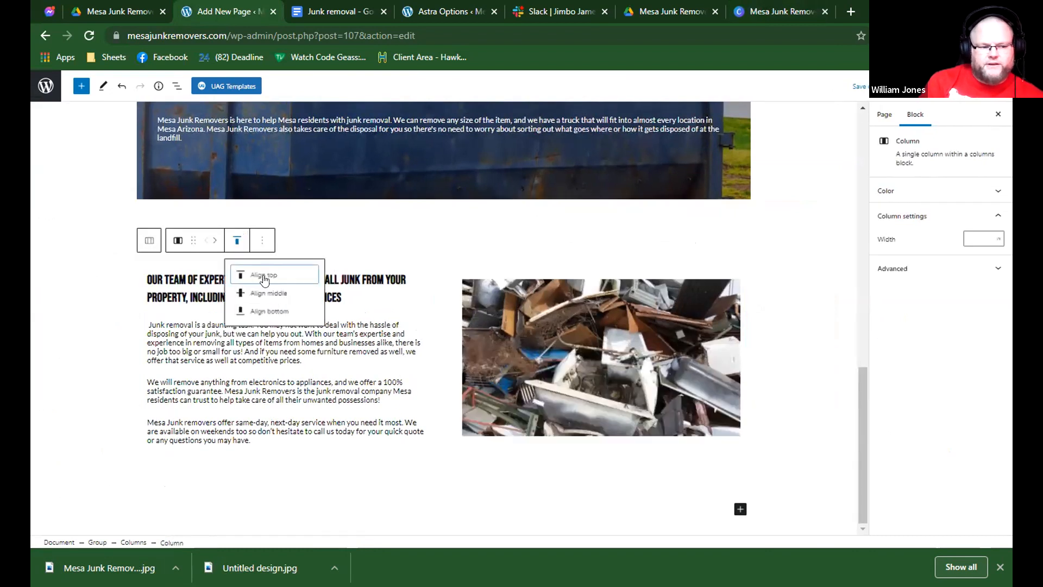
click(265, 294)
Review the page layout from the Junk Removal cover and quote form down to the new text and image section.
scroll(487, 270, up, 4)
click(435, 259)
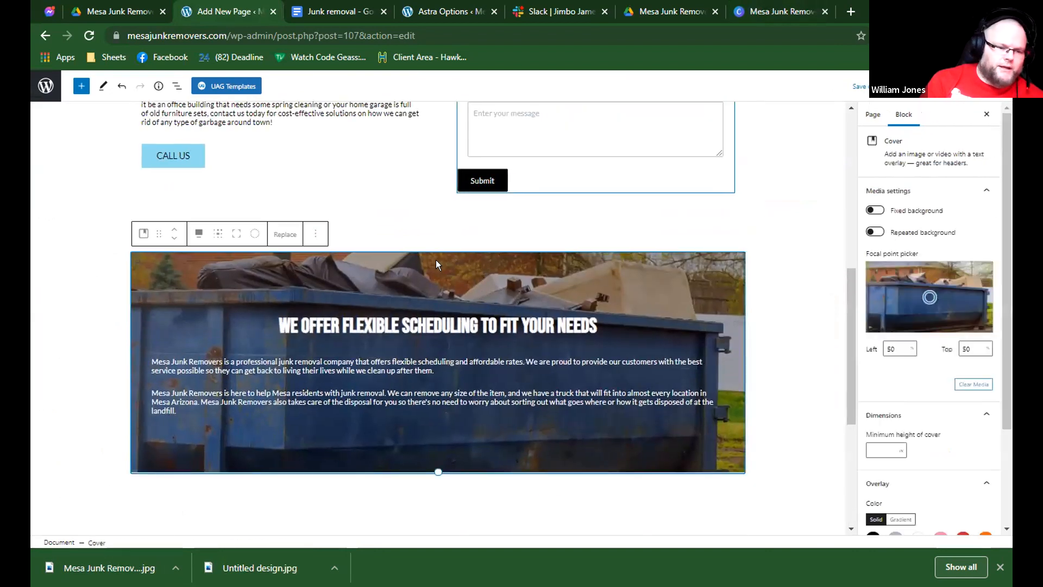
scroll(433, 259, up, 7)
scroll(432, 241, down, 4)
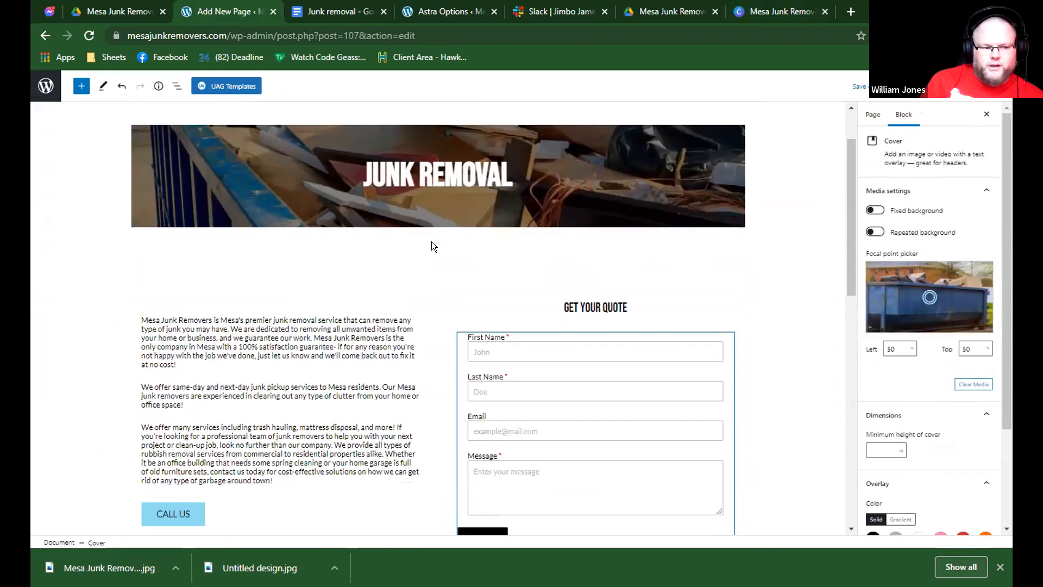
scroll(431, 241, up, 2)
click(434, 237)
click(457, 248)
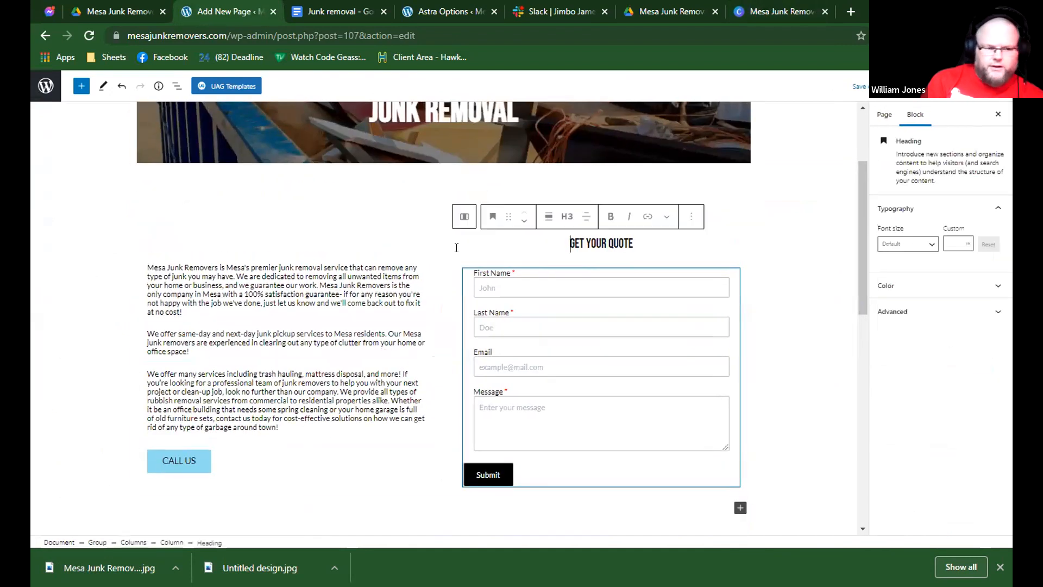
scroll(432, 245, down, 10)
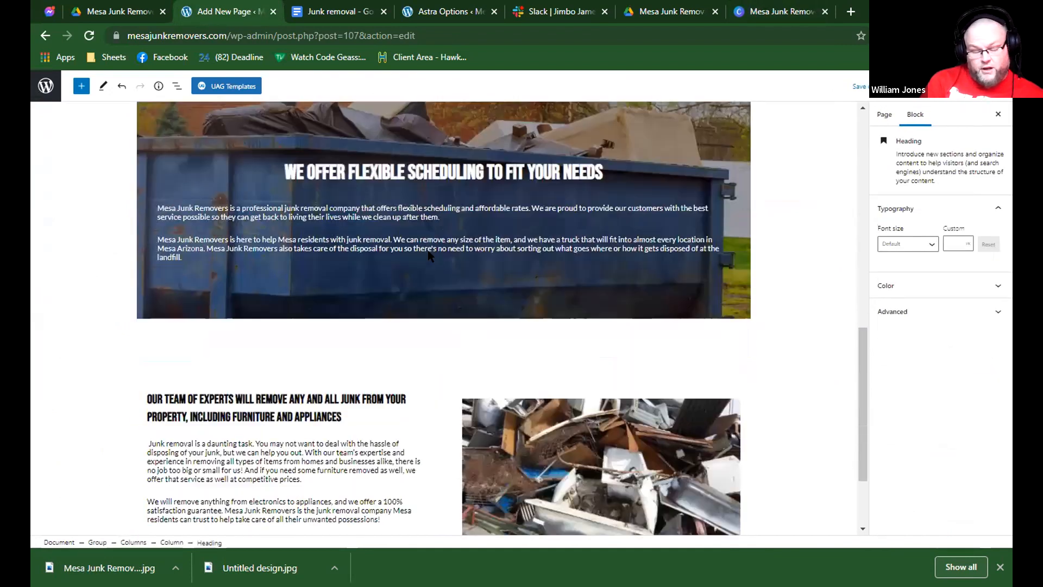
click(428, 251)
scroll(519, 249, up, 3)
scroll(507, 255, down, 4)
click(544, 273)
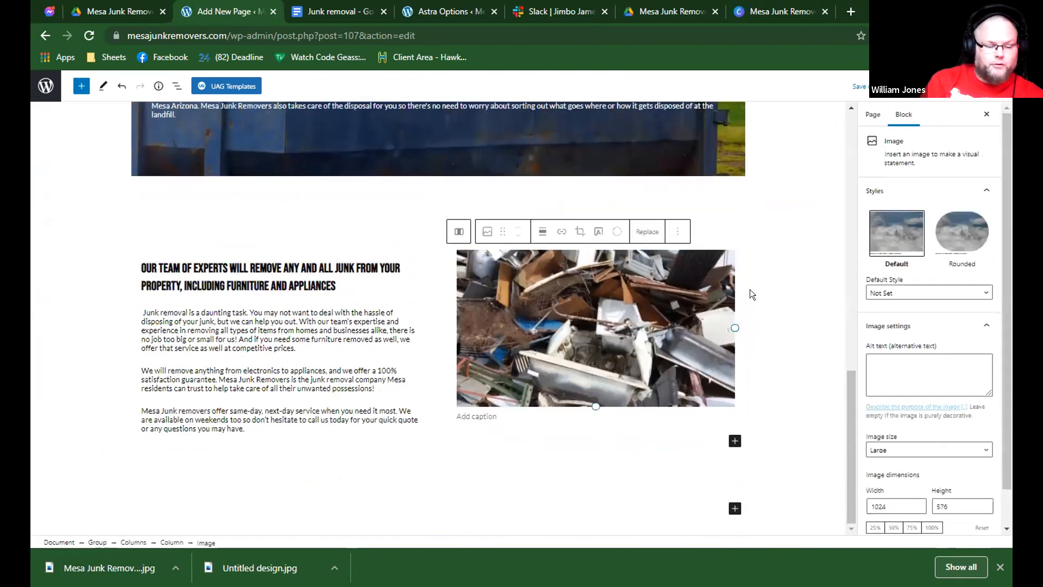
scroll(349, 231, up, 1)
Copy the heading "We offer competitive pricing for our services" from the Junk removal Google document.
click(321, 10)
scroll(360, 197, down, 5)
triple_click(360, 197)
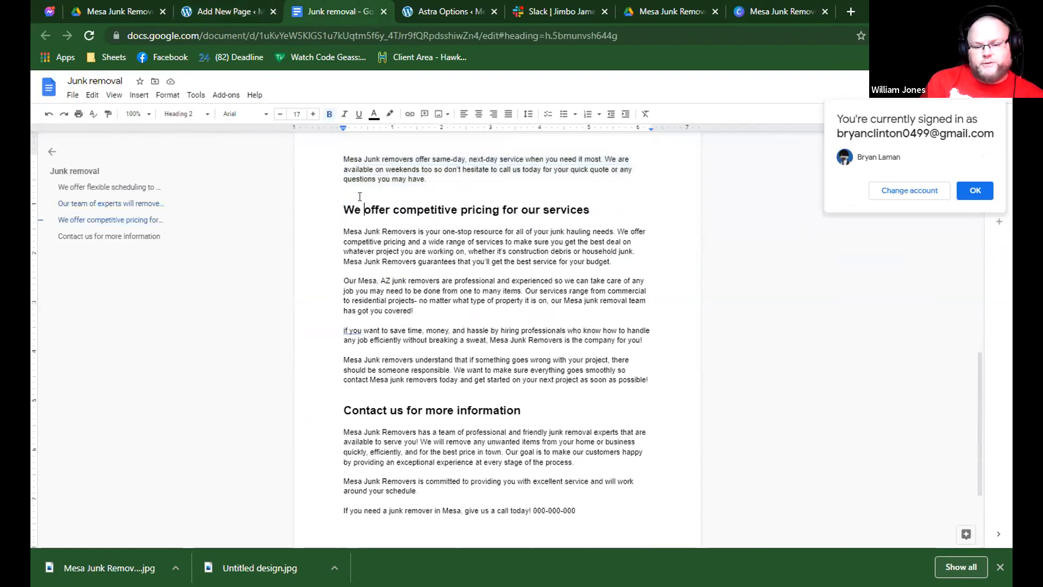
Back on the WordPress page, duplicate the group holding the "Our team of experts" text and image.
click(237, 10)
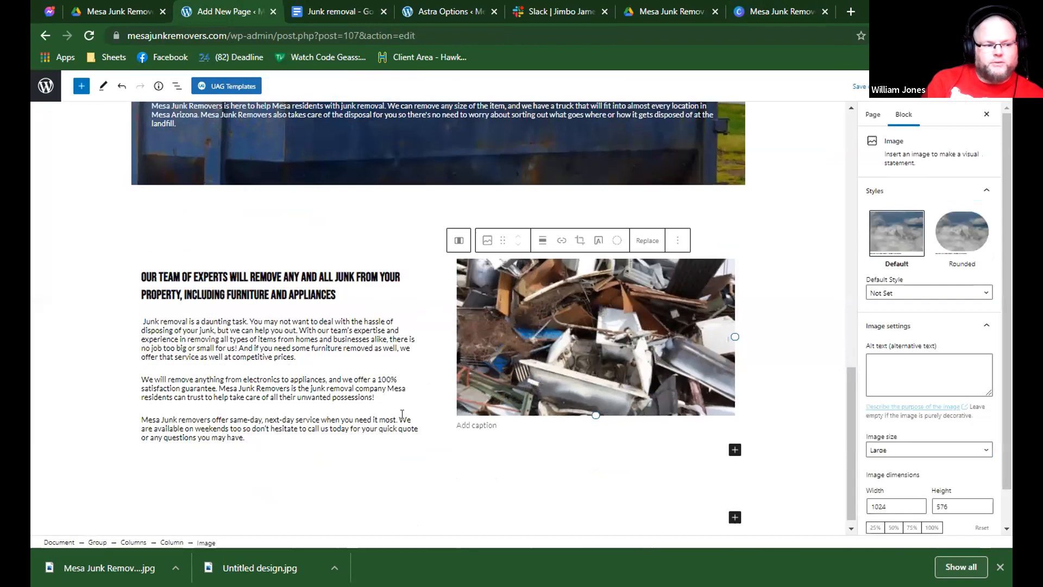
click(380, 463)
triple_click(387, 272)
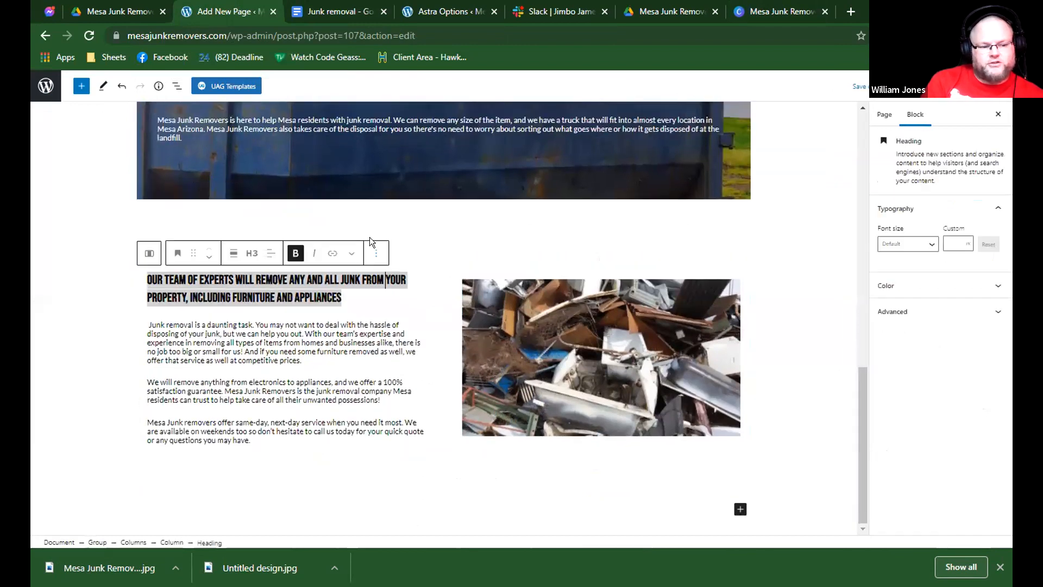
click(347, 217)
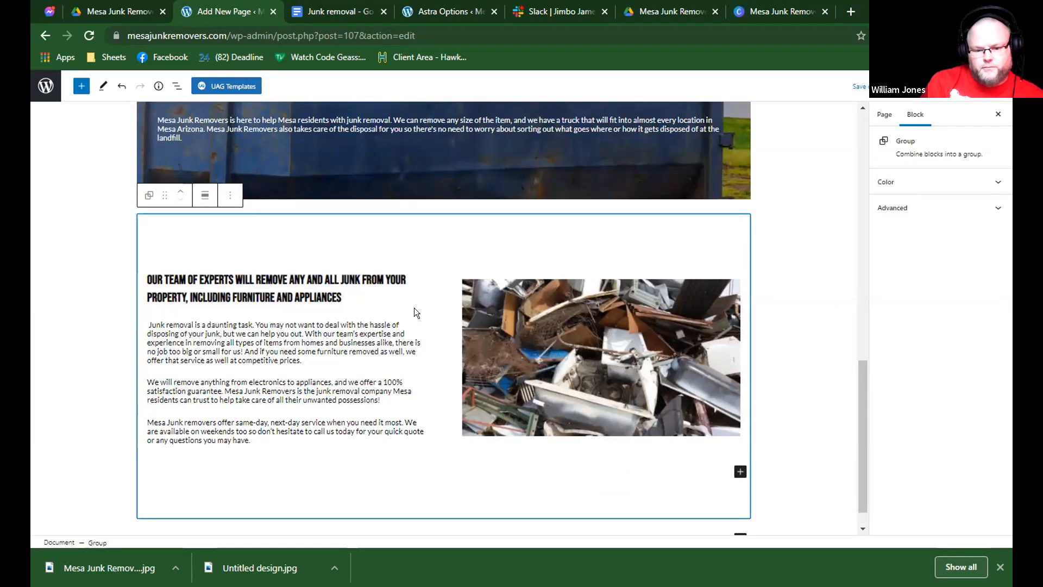
scroll(302, 206, down, 1)
click(230, 165)
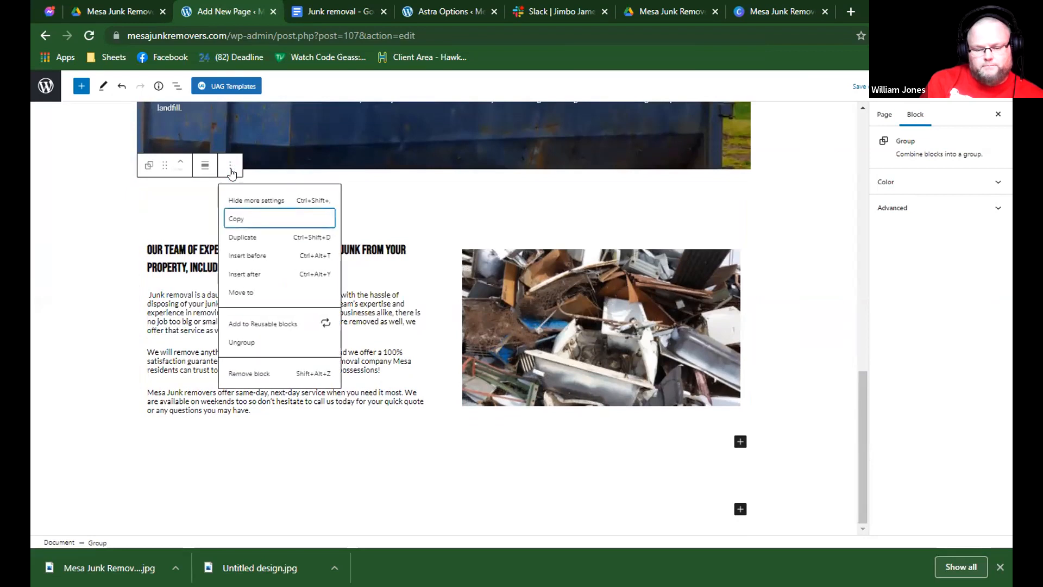
click(257, 237)
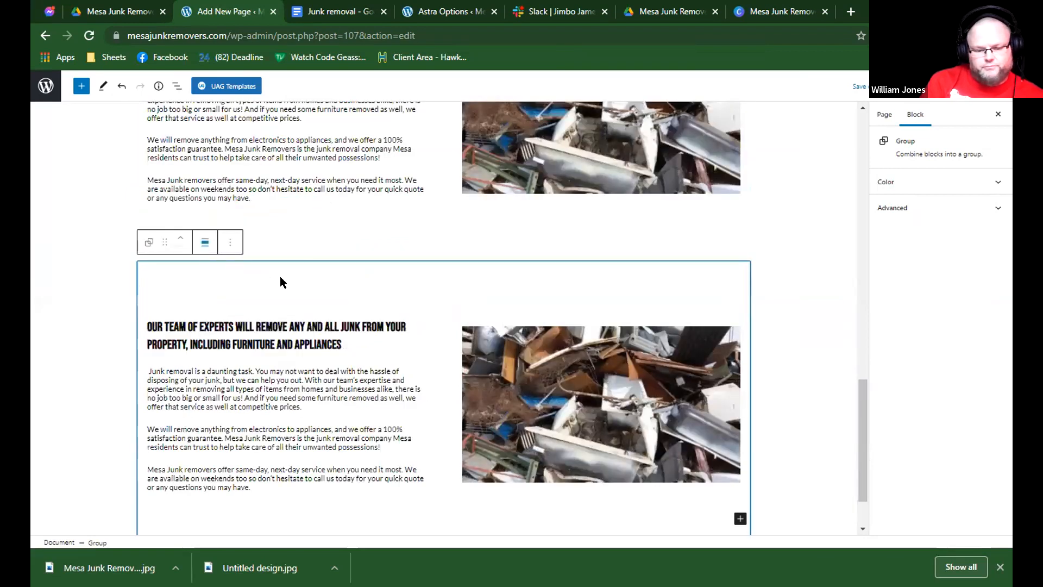
Move the duplicated section's text column to the right of its image column.
click(291, 305)
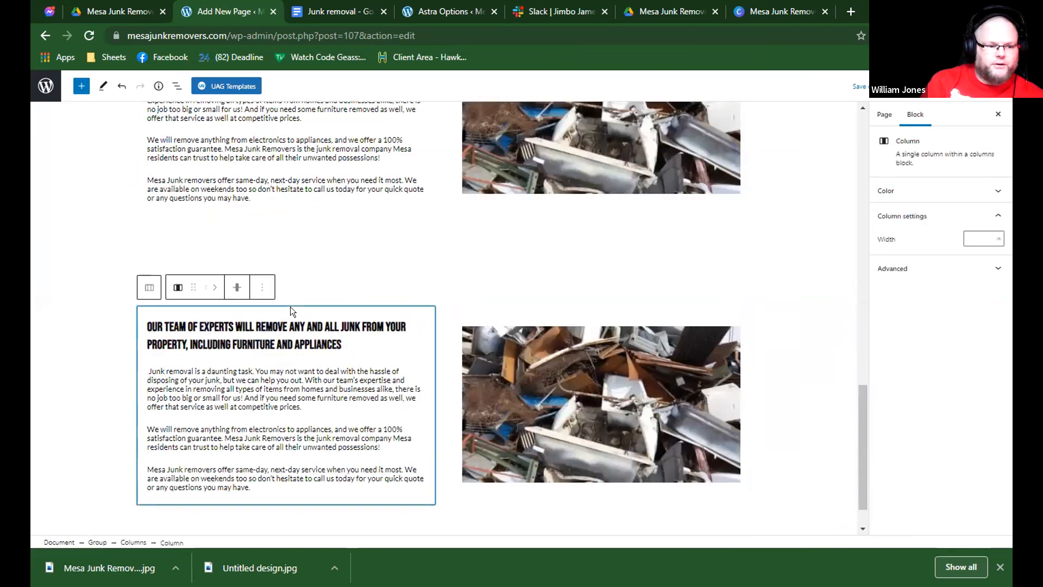
click(217, 287)
scroll(520, 324, up, 3)
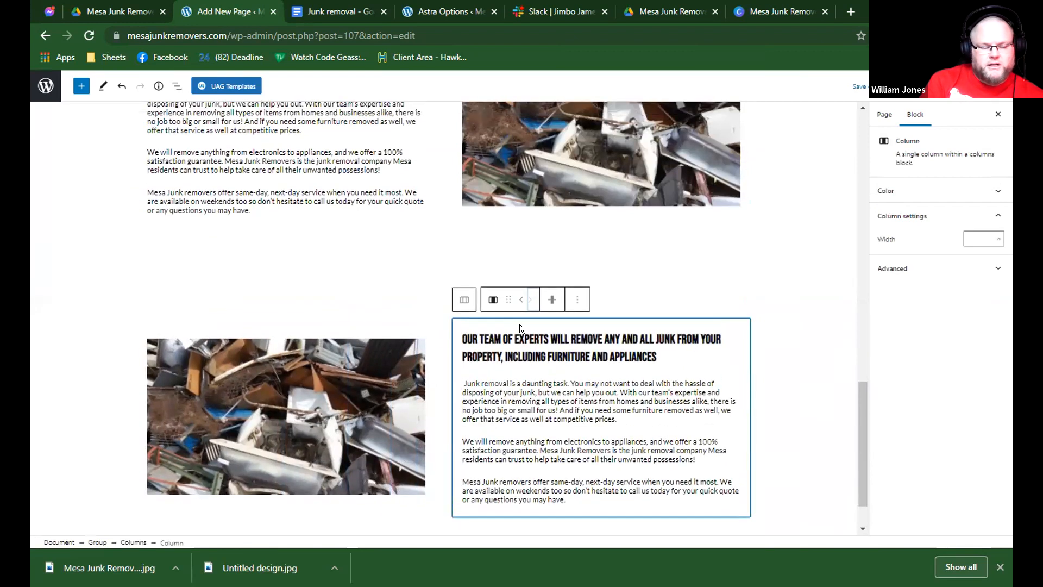
scroll(519, 324, up, 4)
scroll(520, 304, down, 6)
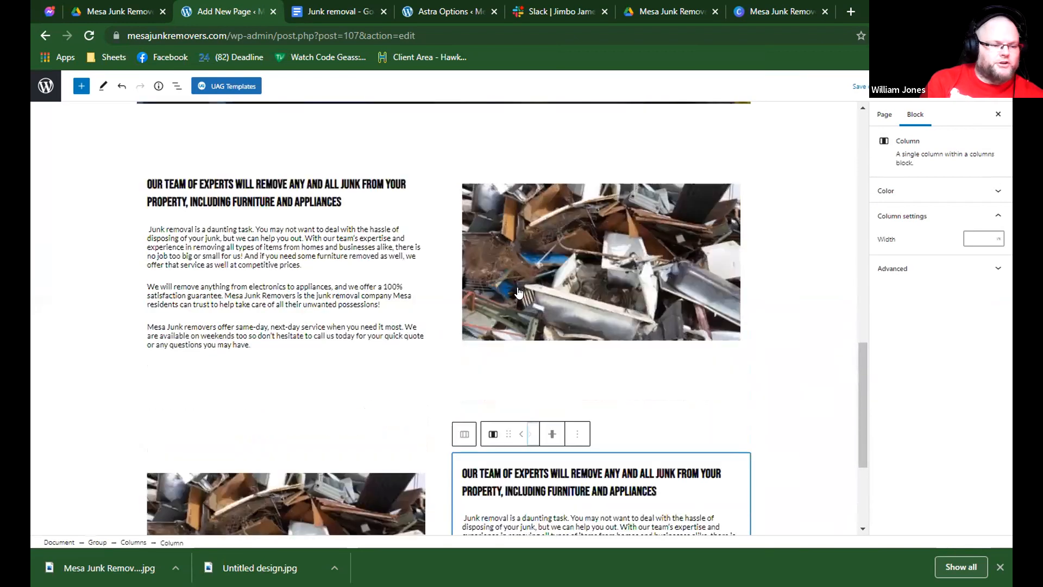
click(217, 287)
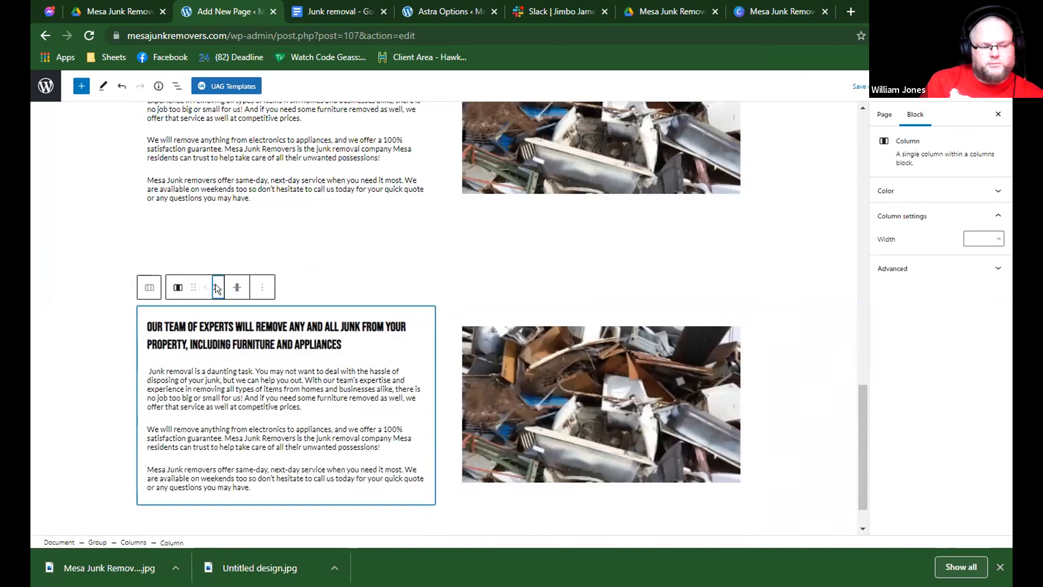
scroll(410, 313, up, 4)
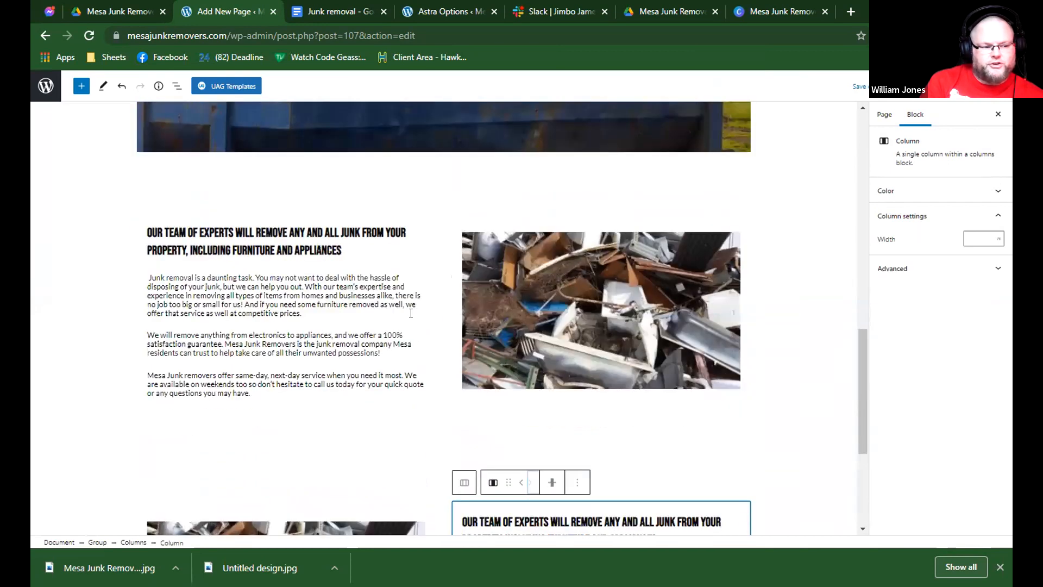
Replace the duplicated section's heading with "We offer competitive pricing for our services".
scroll(443, 325, down, 4)
triple_click(485, 333)
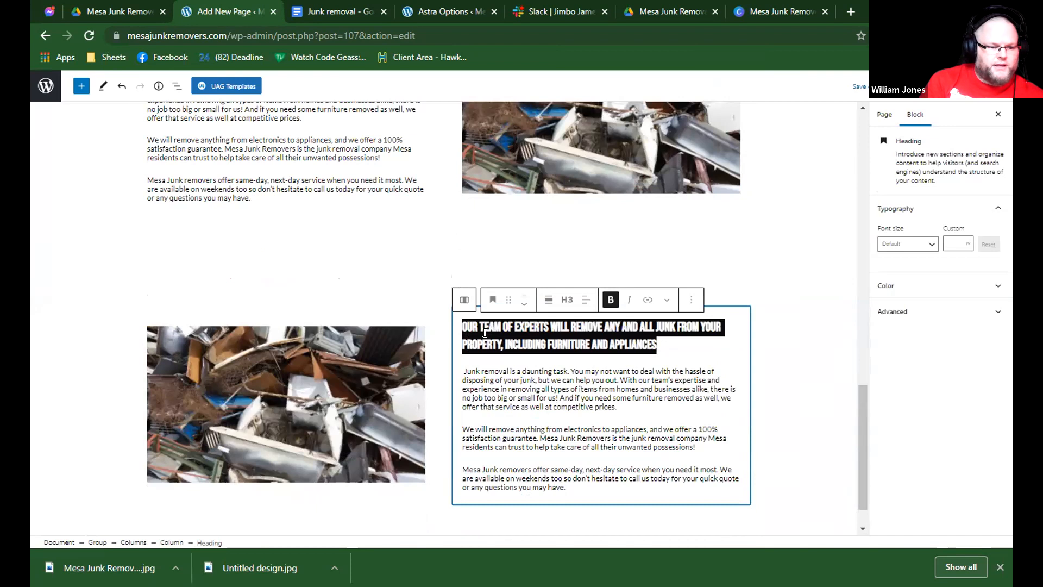
text(WE OFFER COMPETITIVE PRICING FOR OUR SERVICES)
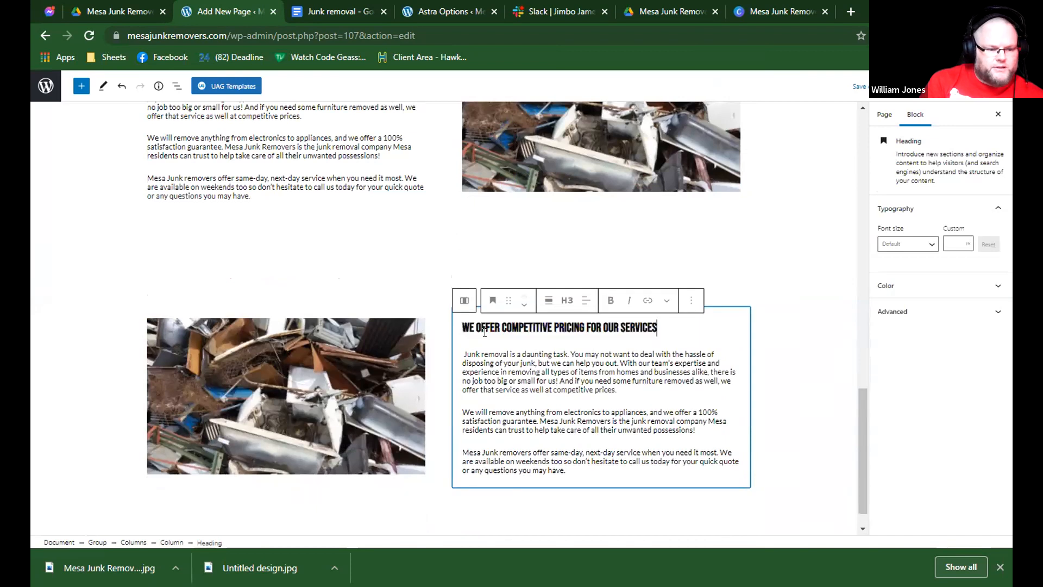
Copy the body paragraphs under the competitive pricing heading from the Junk removal Google document and return to the WordPress page.
click(359, 10)
click(346, 237)
drag(341, 230, 663, 369)
click(253, 10)
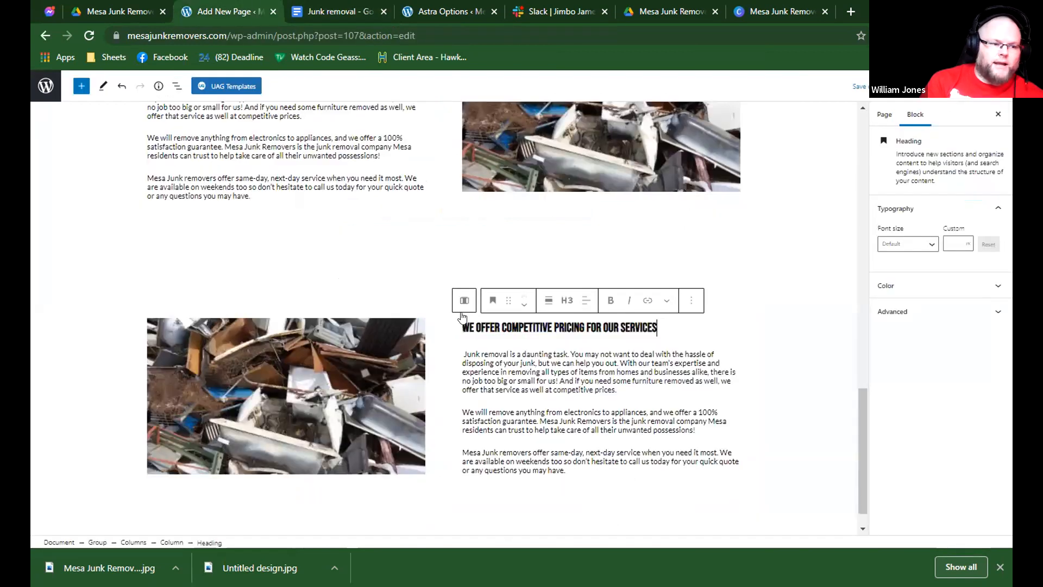
Replace the three paragraphs under "We offer competitive pricing for our services" with the copied document text.
click(489, 351)
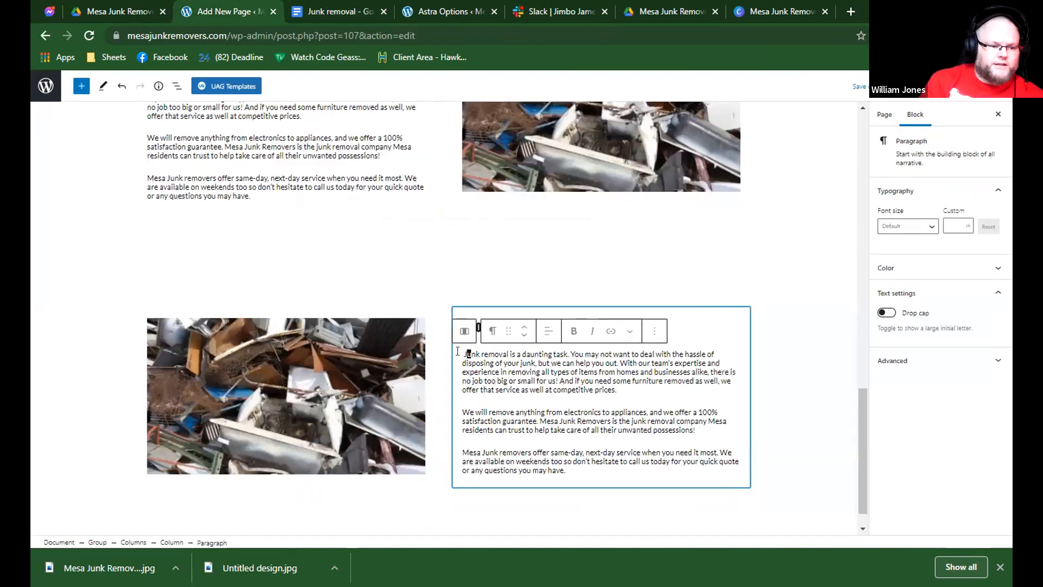
key(ctrl+v)
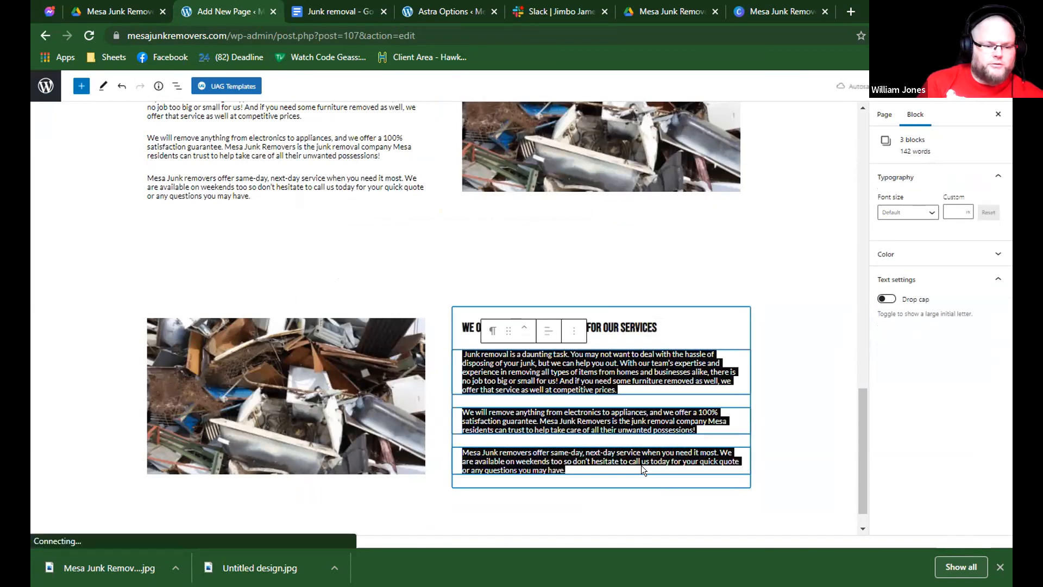
scroll(605, 425, down, 1)
click(590, 367)
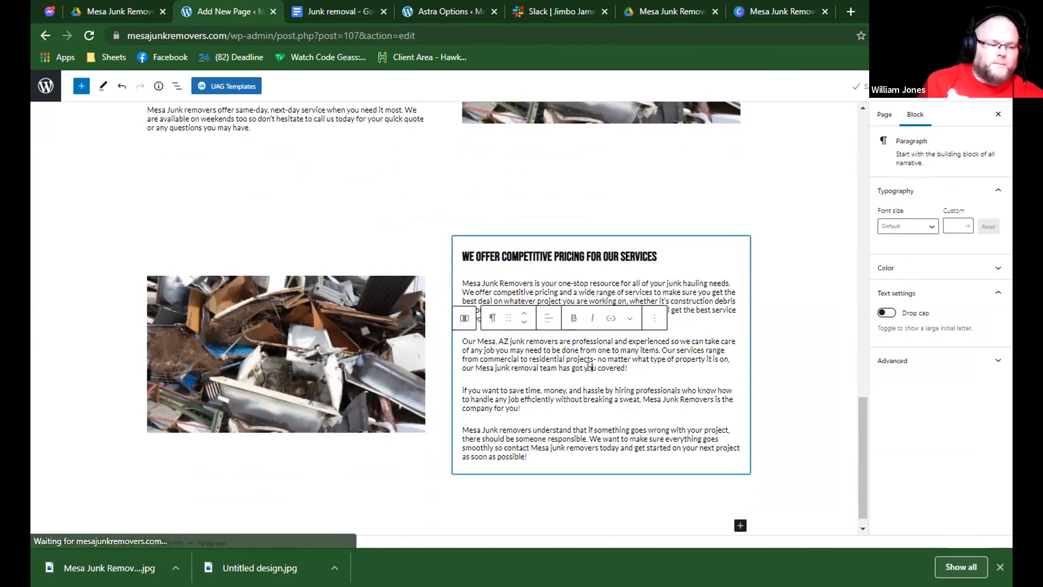
click(607, 293)
click(723, 255)
scroll(660, 190, up, 3)
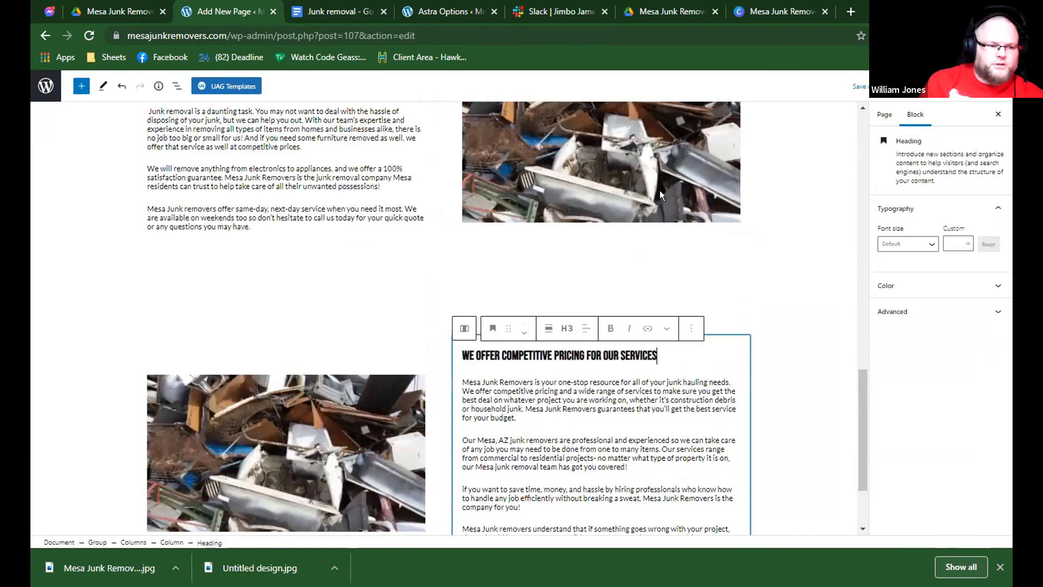
scroll(526, 272, down, 1)
double_click(527, 325)
Switch to the Canva design and dismiss the download message covering it.
click(674, 11)
click(772, 11)
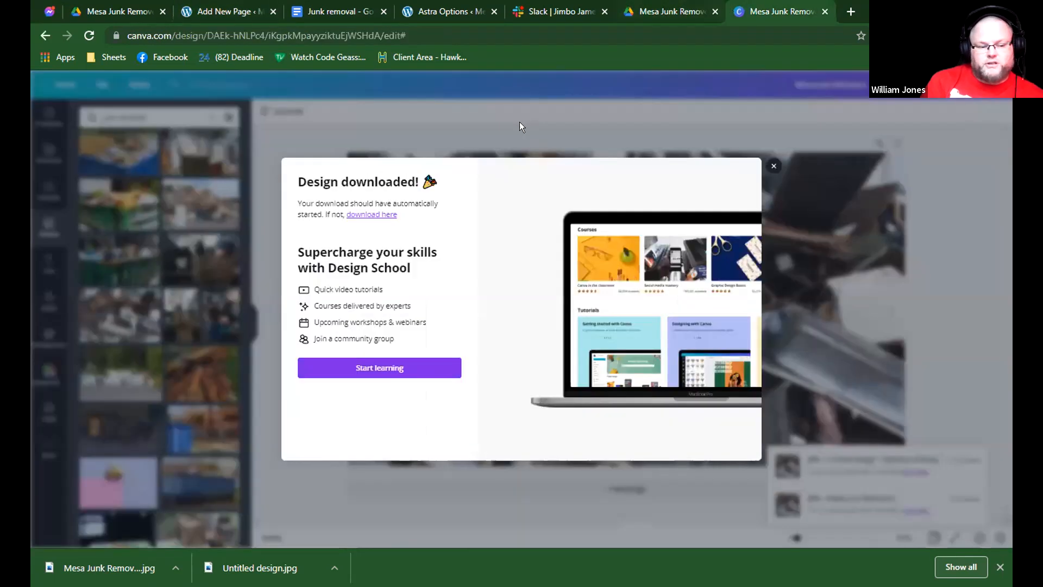
click(203, 268)
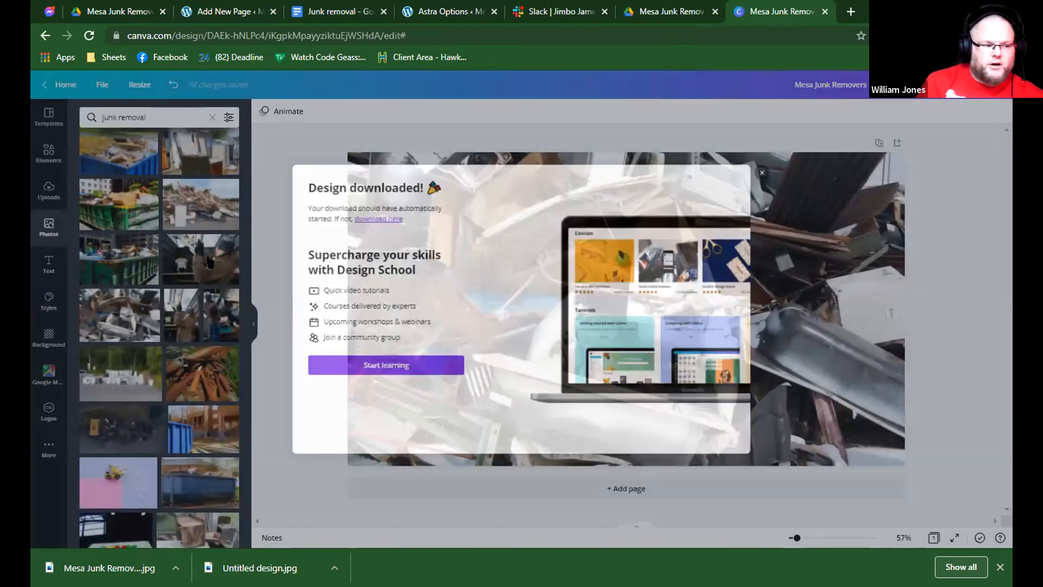
scroll(210, 259, up, 1)
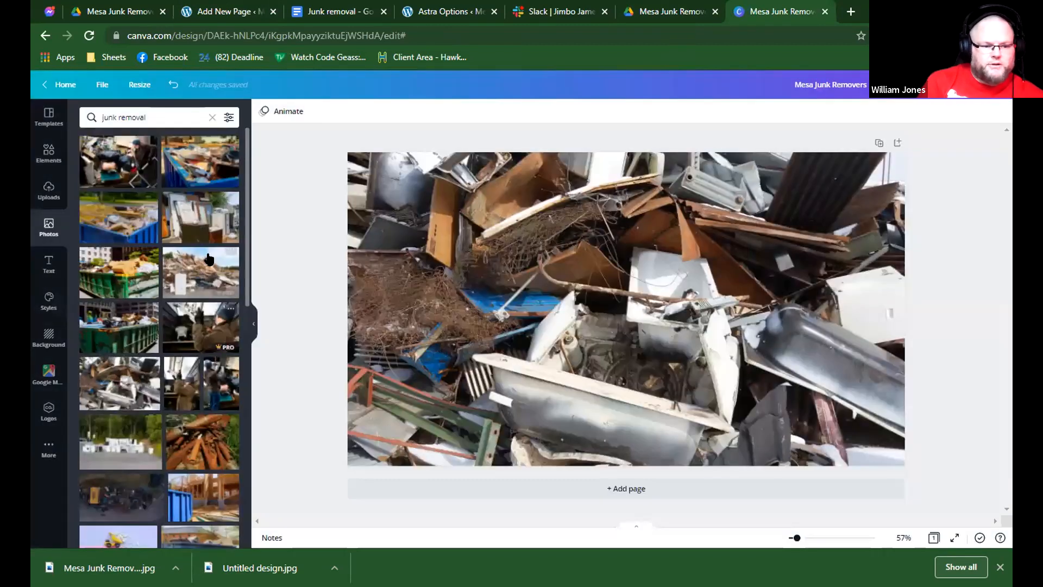
Check the design's JPG download settings and its custom resize options without changing anything.
click(943, 100)
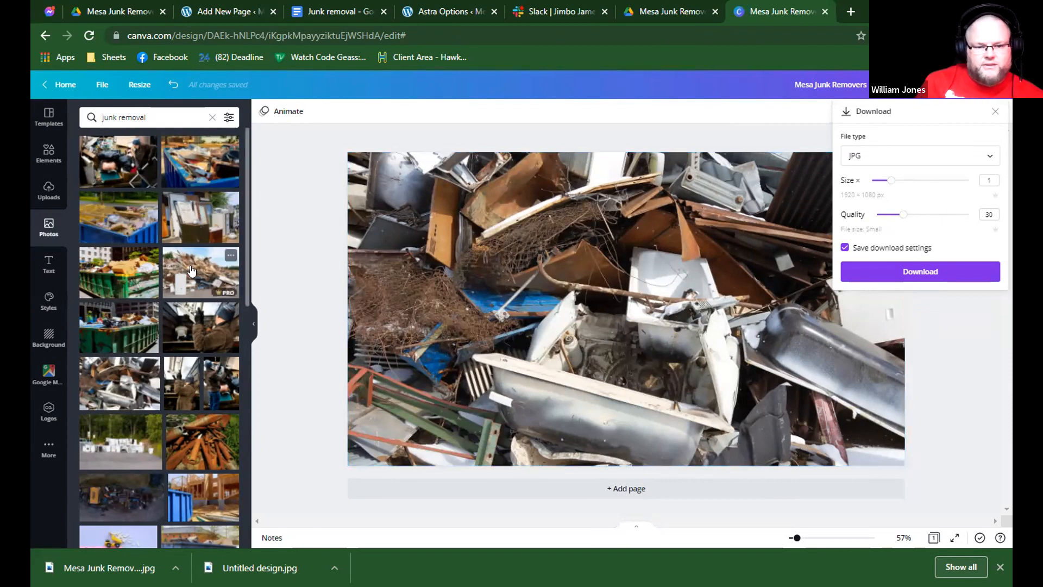
click(803, 83)
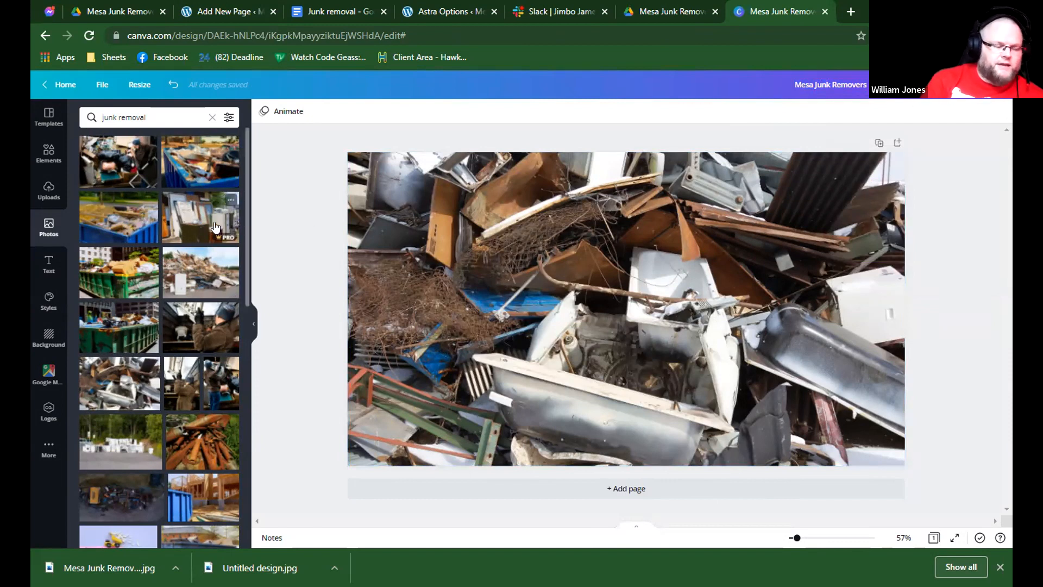
click(140, 84)
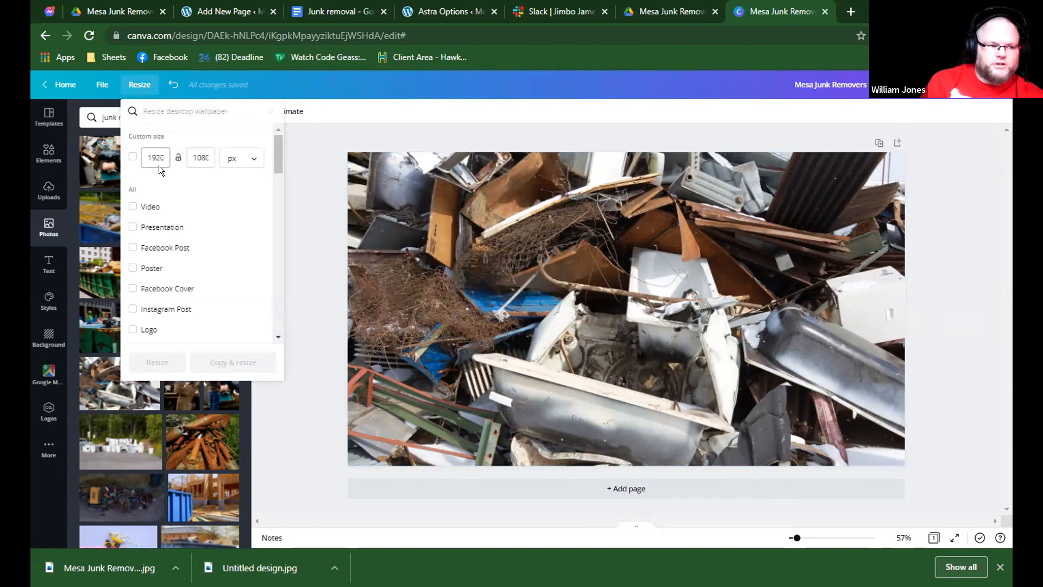
scroll(152, 217, down, 4)
scroll(179, 195, up, 4)
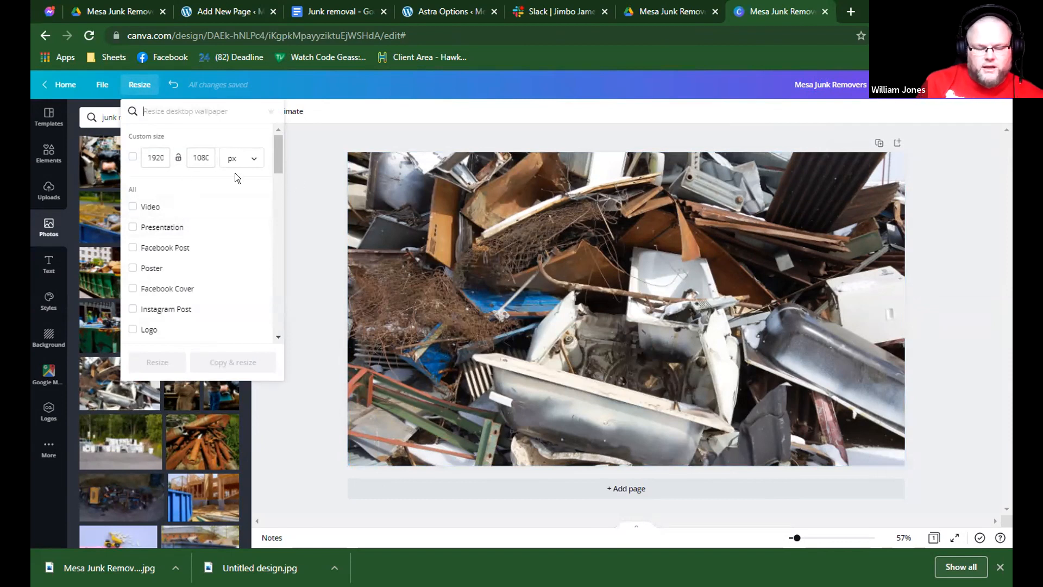
click(302, 186)
Look through the "junk removal" photo results for a different picture for the pricing section.
scroll(221, 202, down, 1)
scroll(221, 202, down, 3)
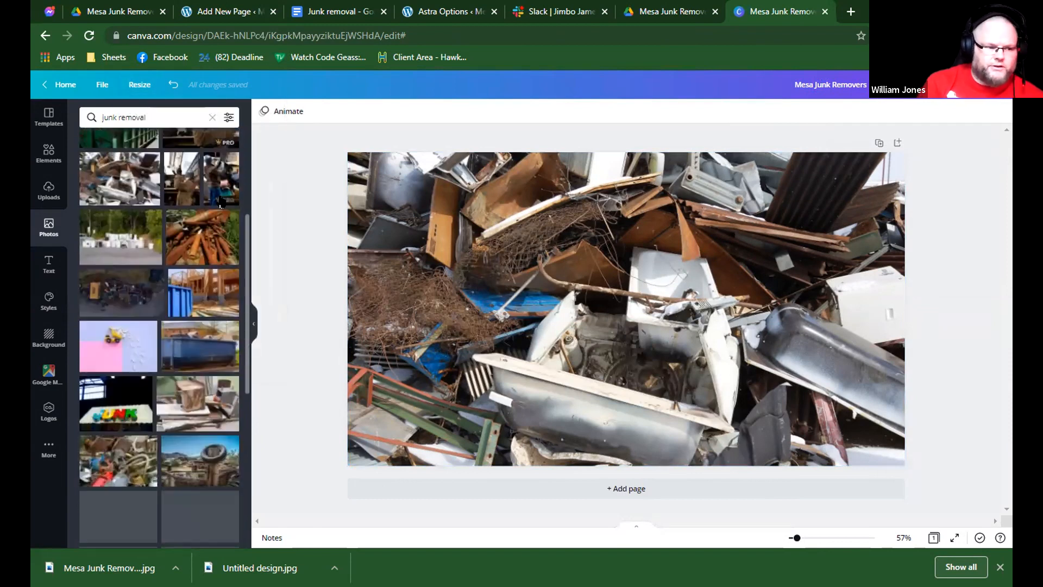
scroll(206, 208, down, 3)
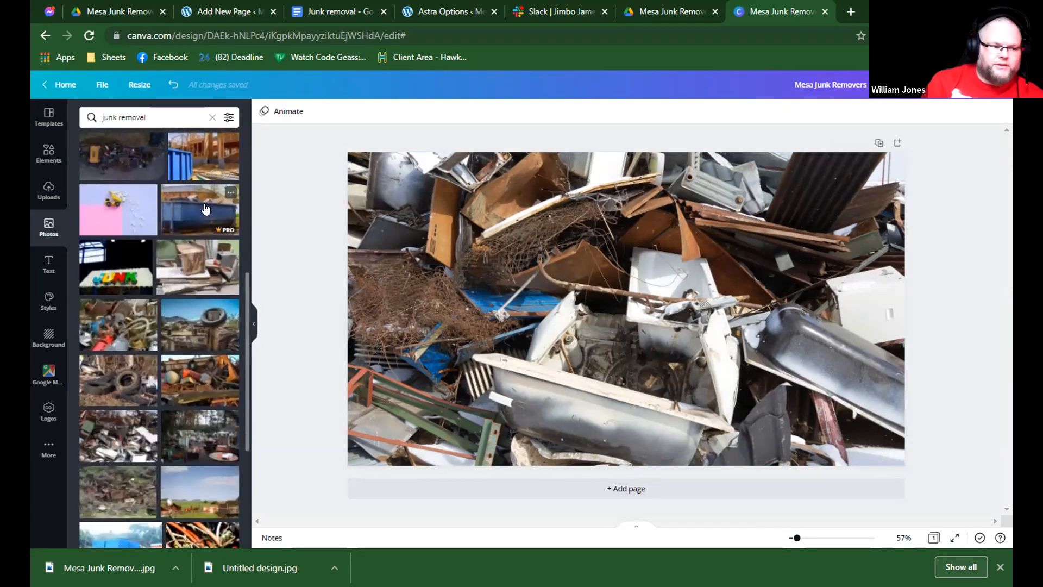
scroll(206, 208, down, 5)
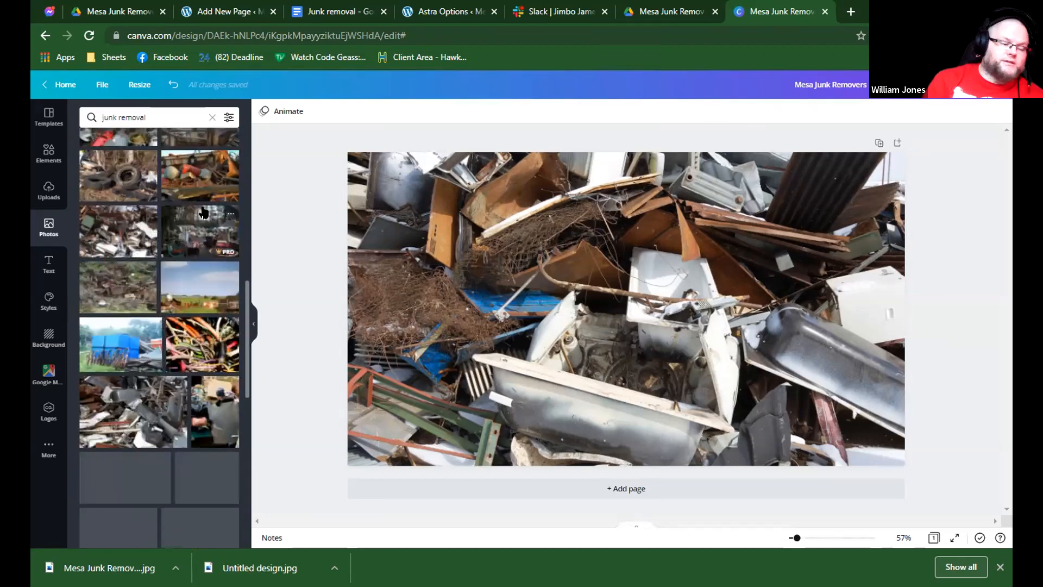
scroll(201, 209, down, 3)
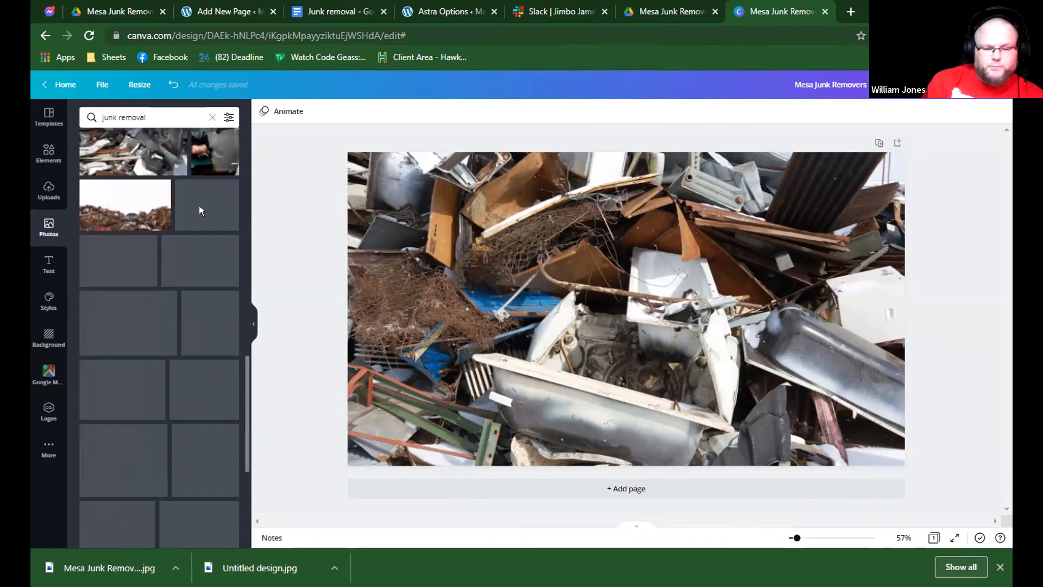
scroll(199, 206, down, 3)
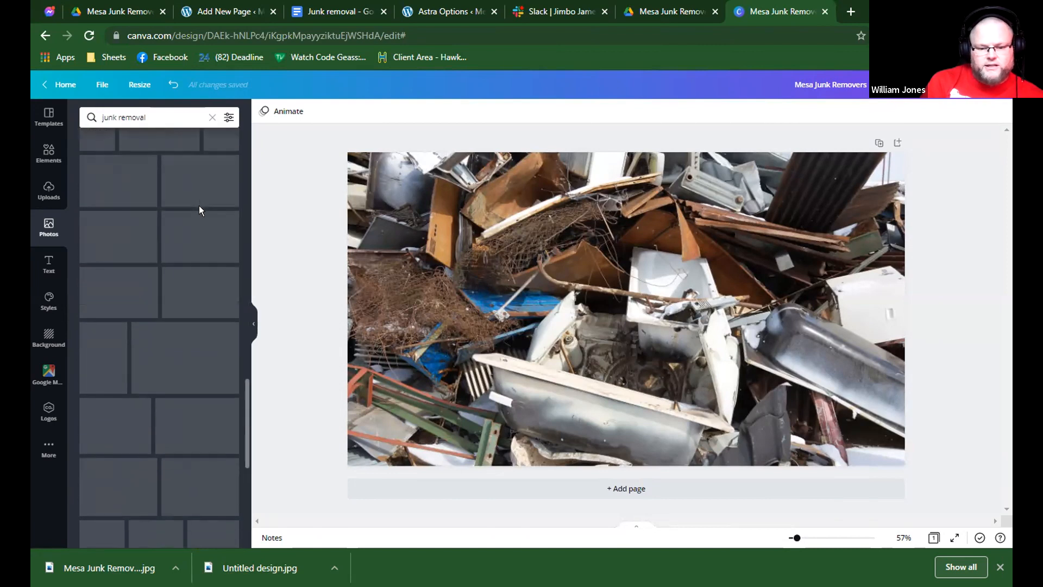
Search the Canva photos for "junk removers" and browse the results for a suitable picture.
click(144, 118)
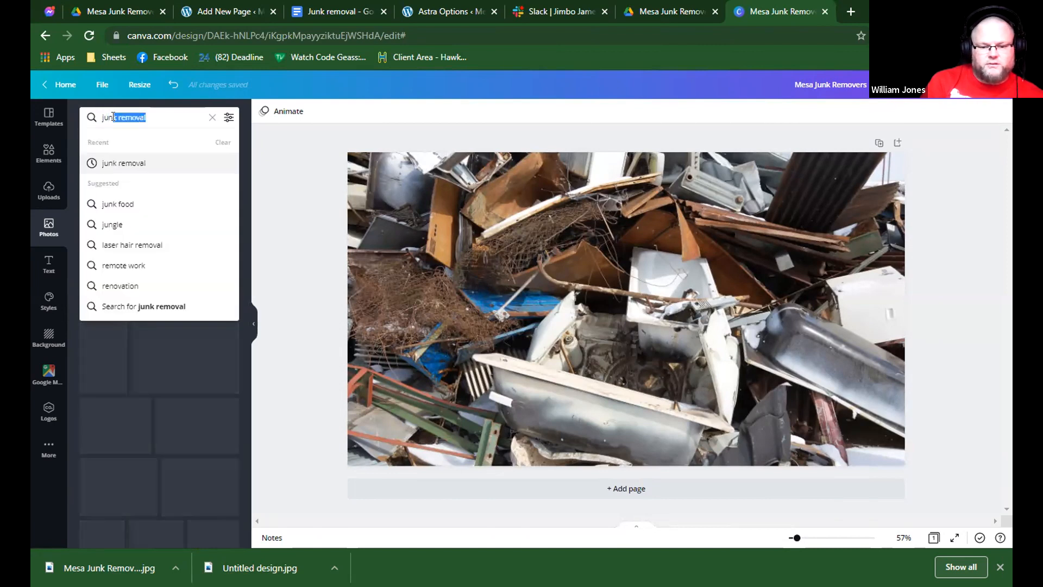
text(overs)
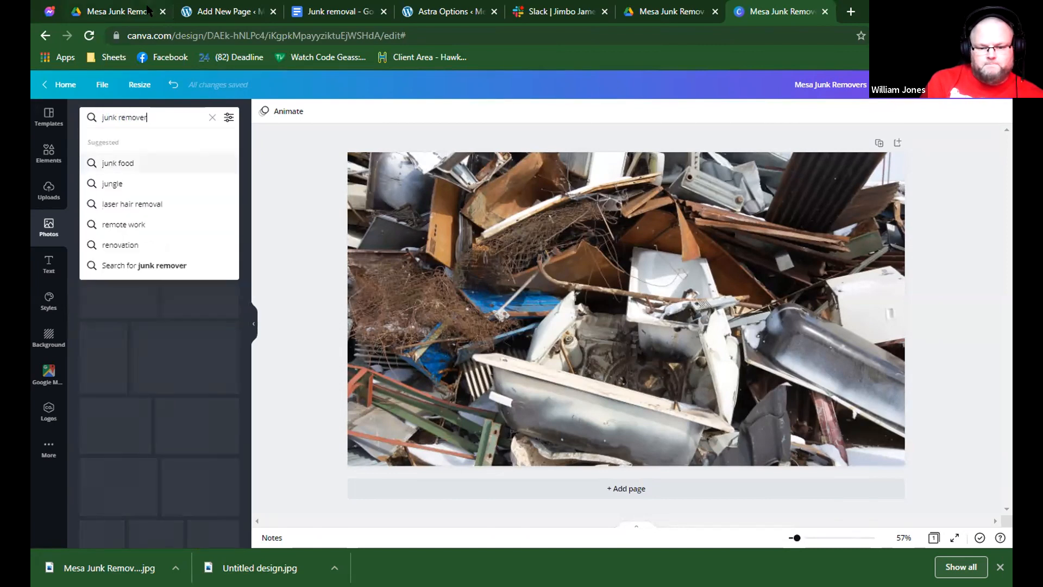
key(Return)
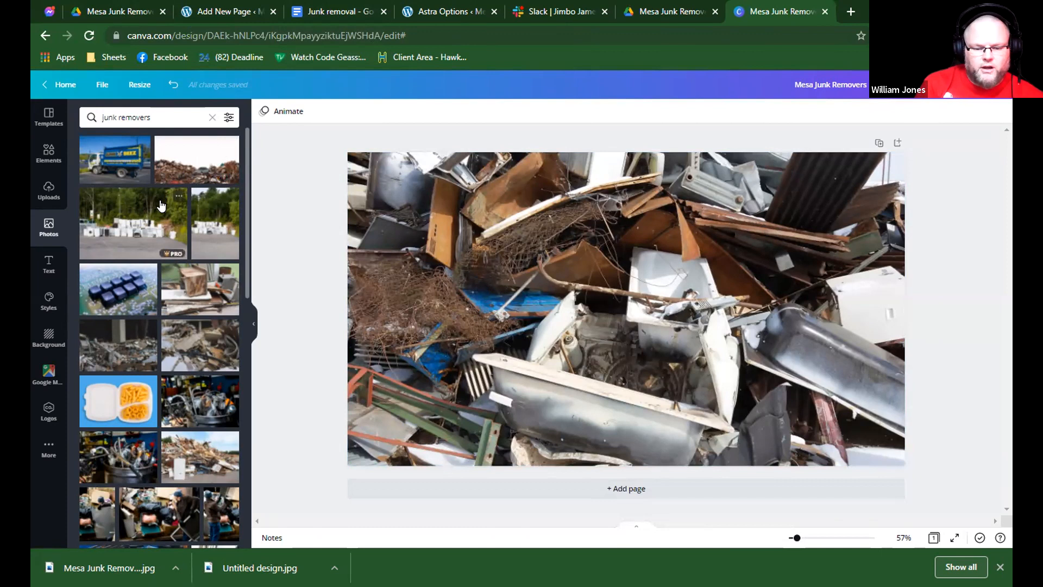
scroll(161, 204, down, 1)
scroll(161, 204, down, 3)
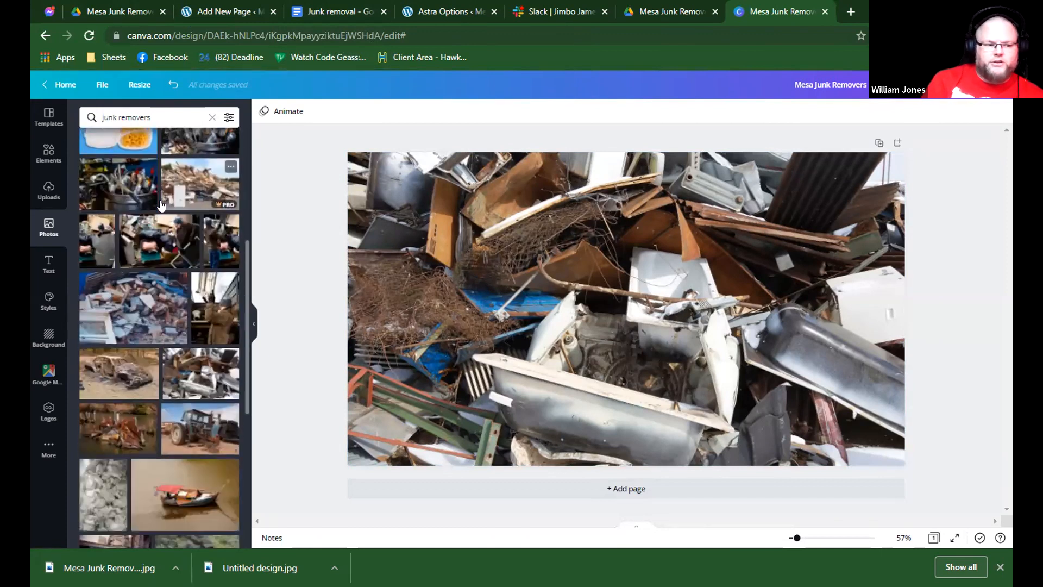
scroll(161, 204, down, 2)
scroll(161, 204, down, 5)
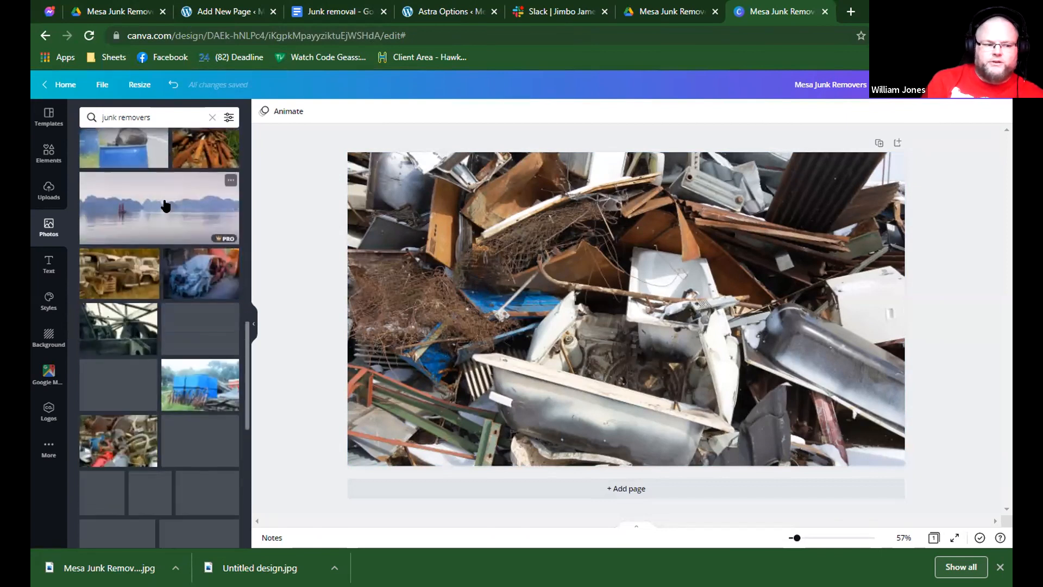
scroll(165, 205, down, 3)
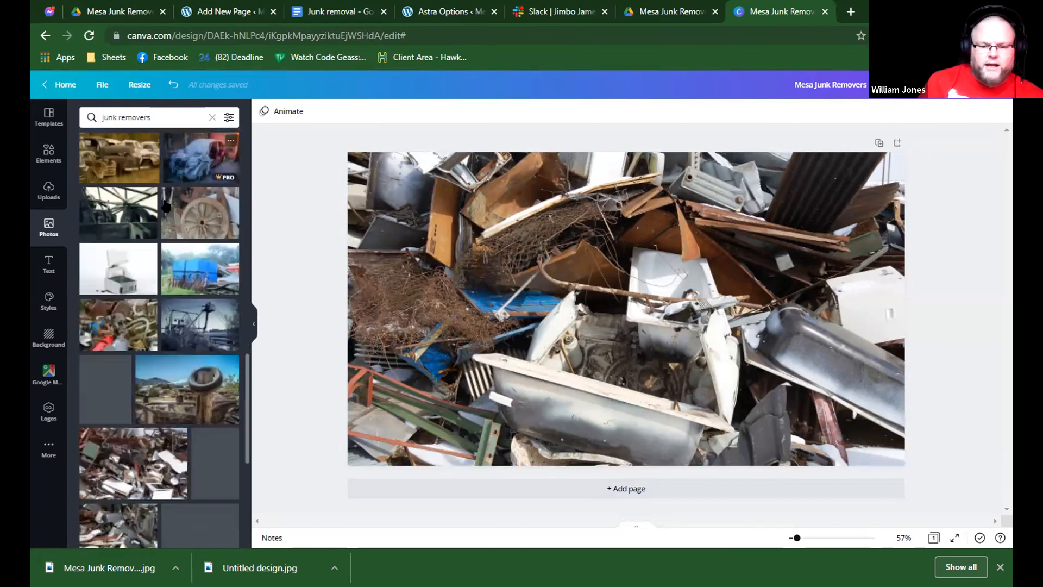
Back on the WordPress page, search the block library for "youtube" to find a video block for below the last section.
click(224, 11)
scroll(511, 370, down, 2)
click(605, 486)
scroll(708, 496, down, 1)
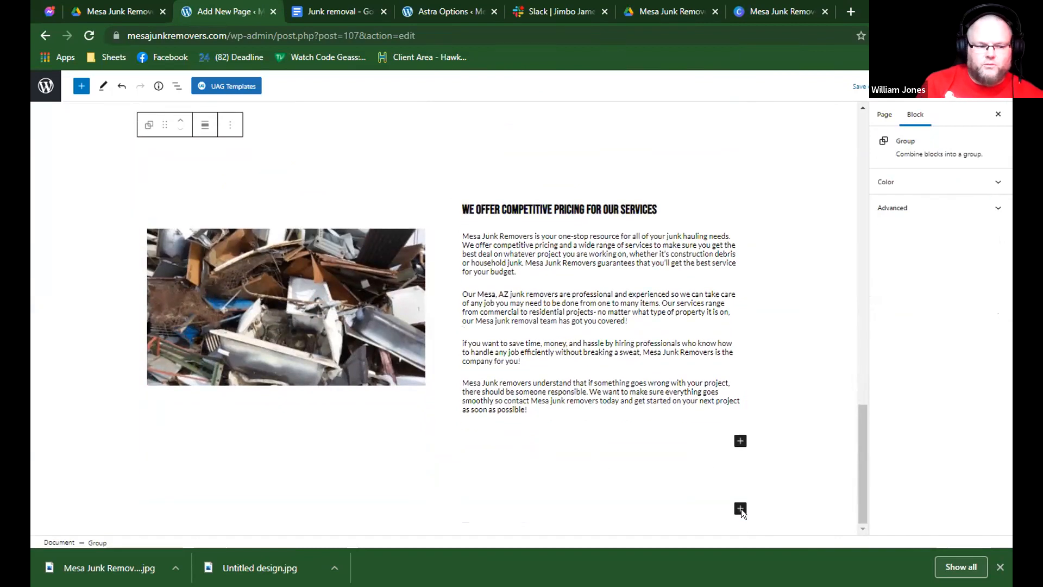
click(741, 509)
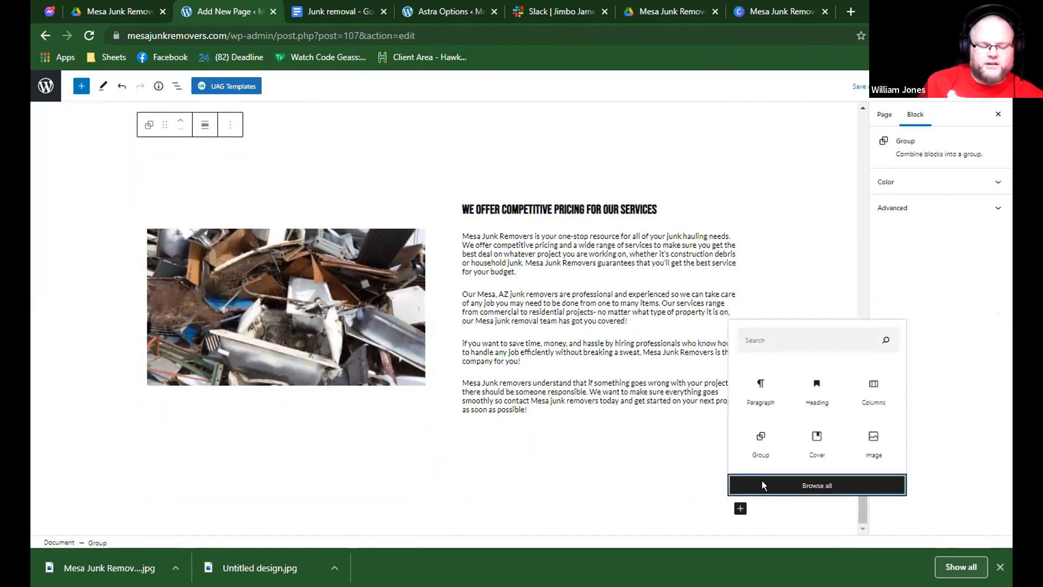
click(762, 482)
text(emb)
key(BackSpace)
key(BackSpace)
key(BackSpace)
text(youtu)
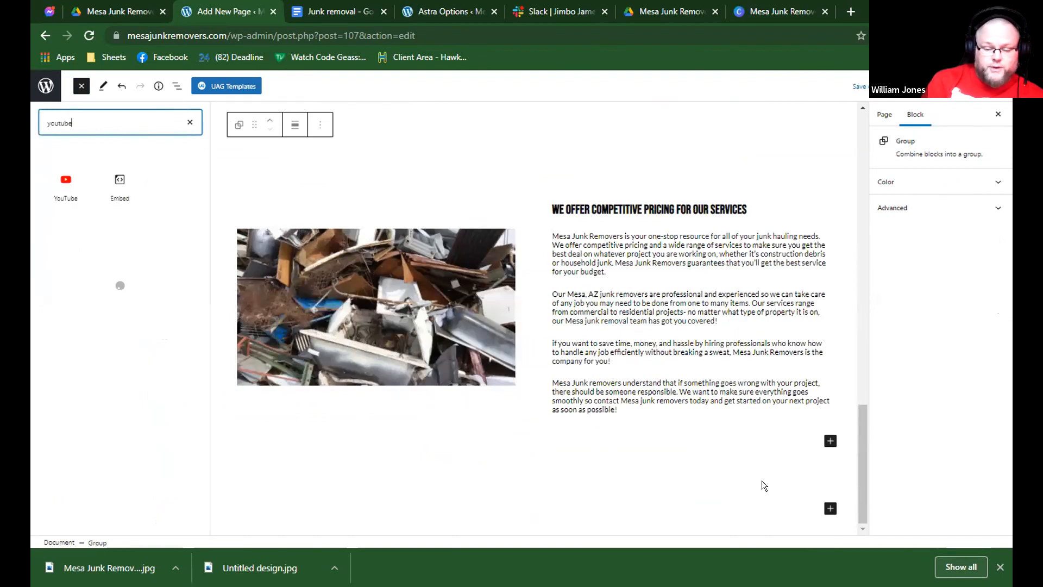
text(be)
mouse_move(57, 186)
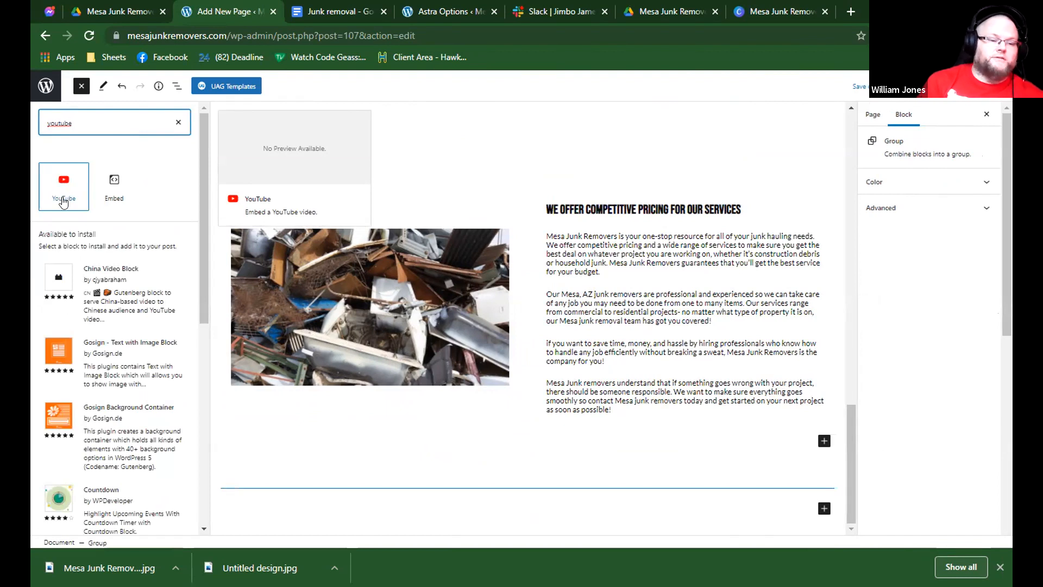
mouse_move(103, 169)
mouse_move(65, 163)
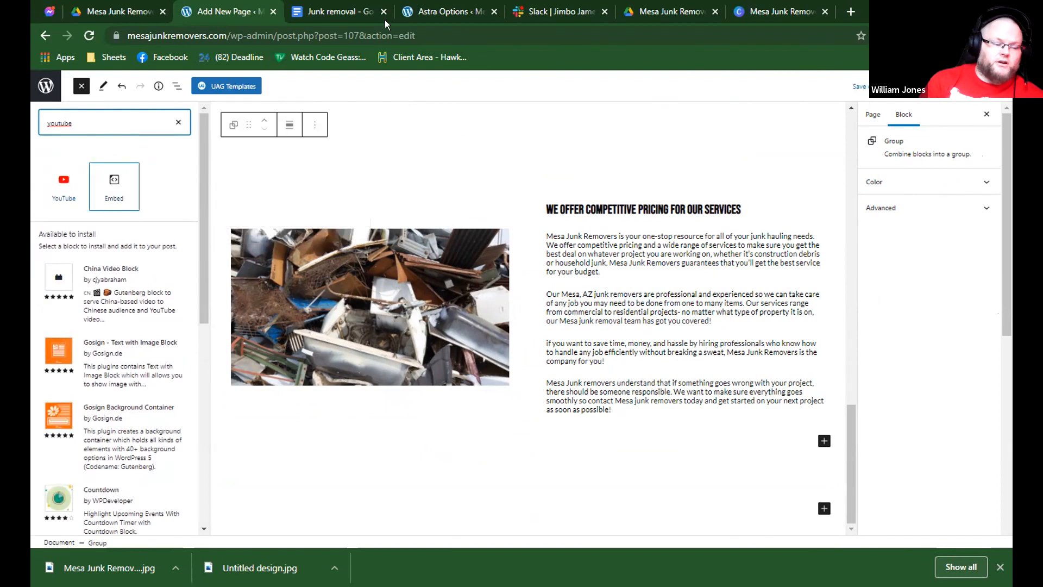
Back in Canva, set the scrap pile photo with white appliances as the design's background and download it as a JPG.
click(560, 11)
click(673, 11)
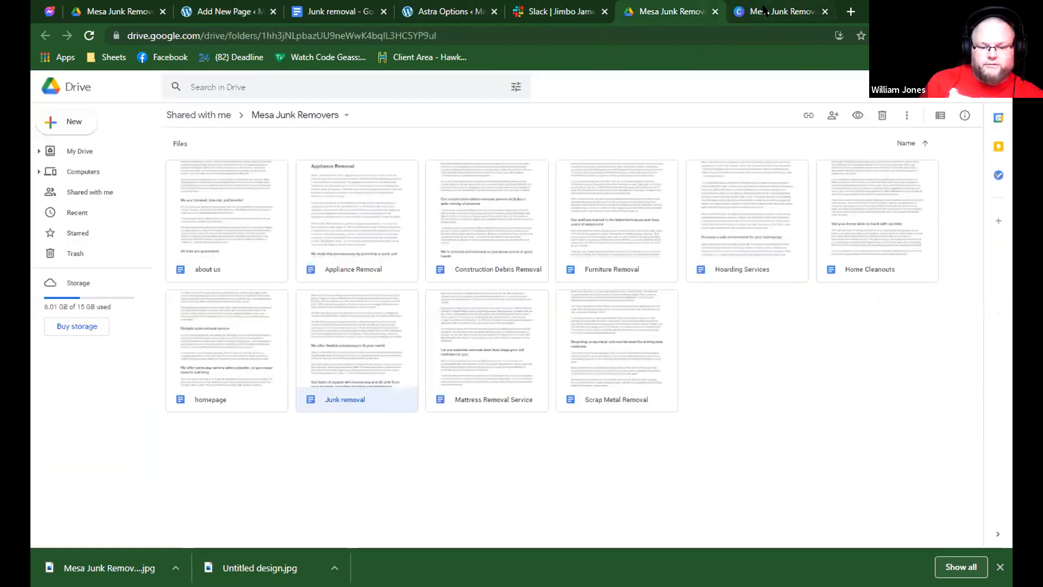
click(797, 10)
scroll(179, 331, down, 1)
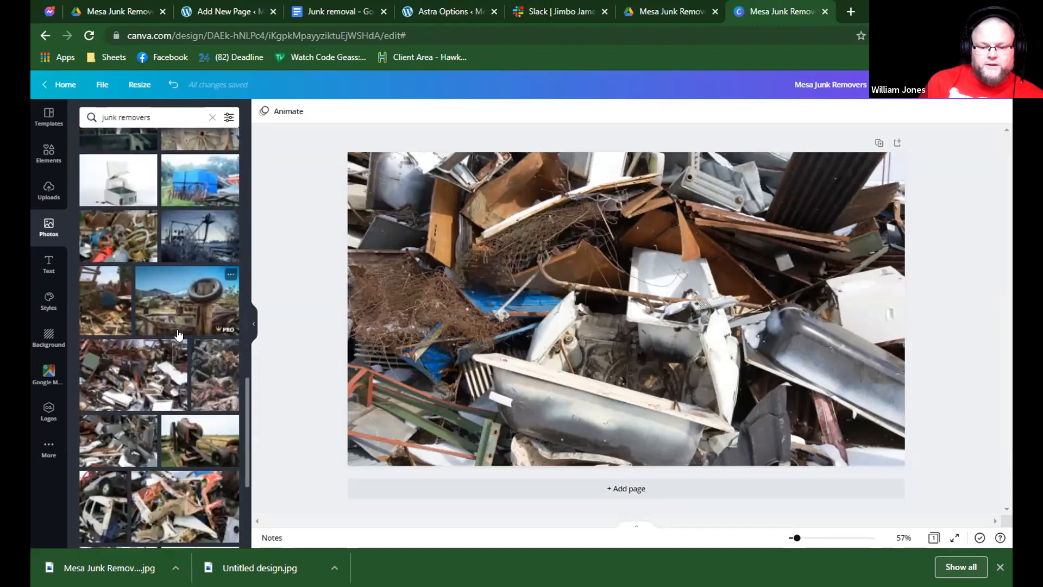
click(158, 354)
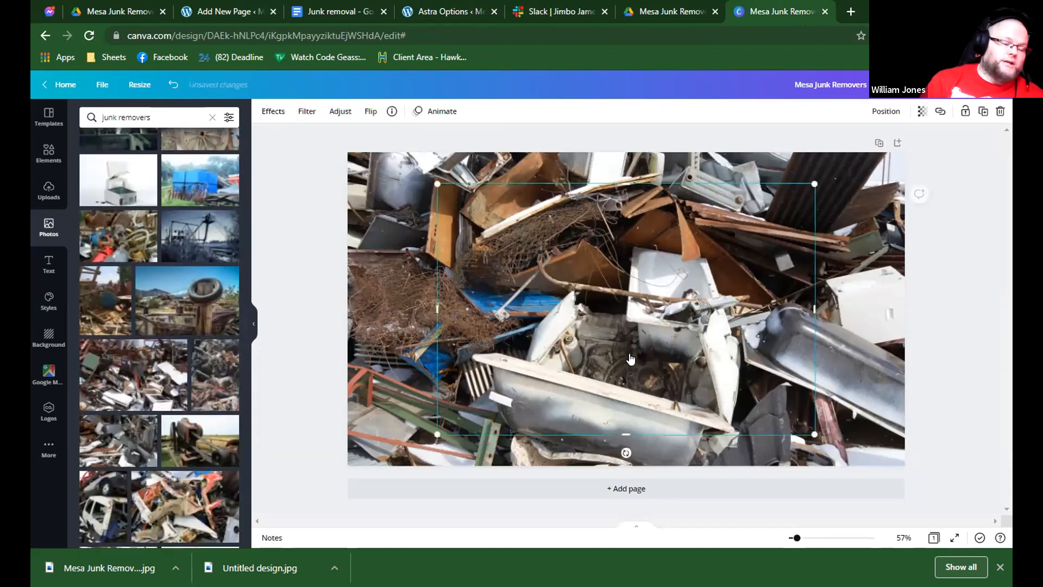
right_click(572, 306)
click(946, 85)
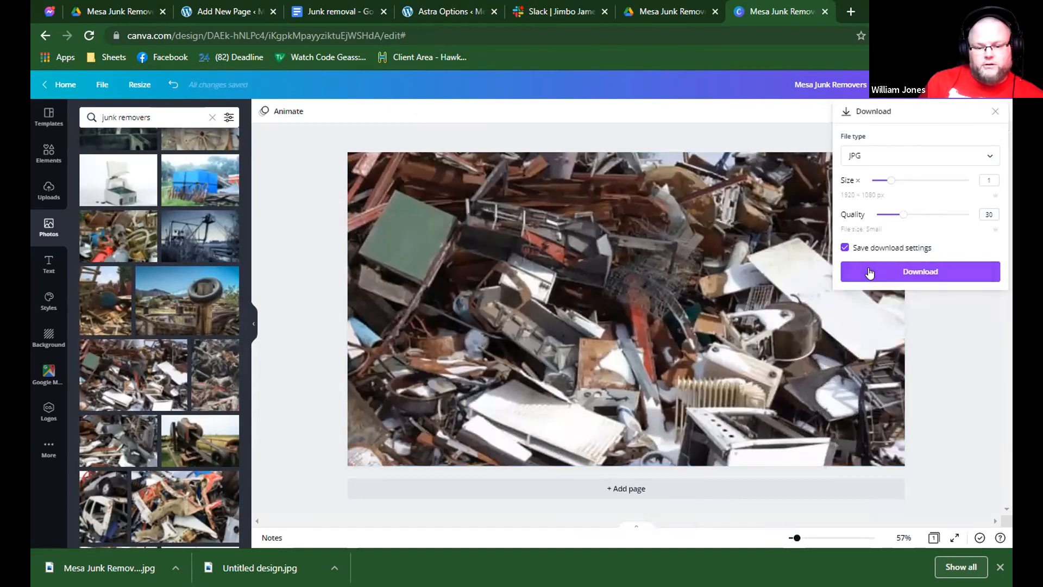
click(869, 273)
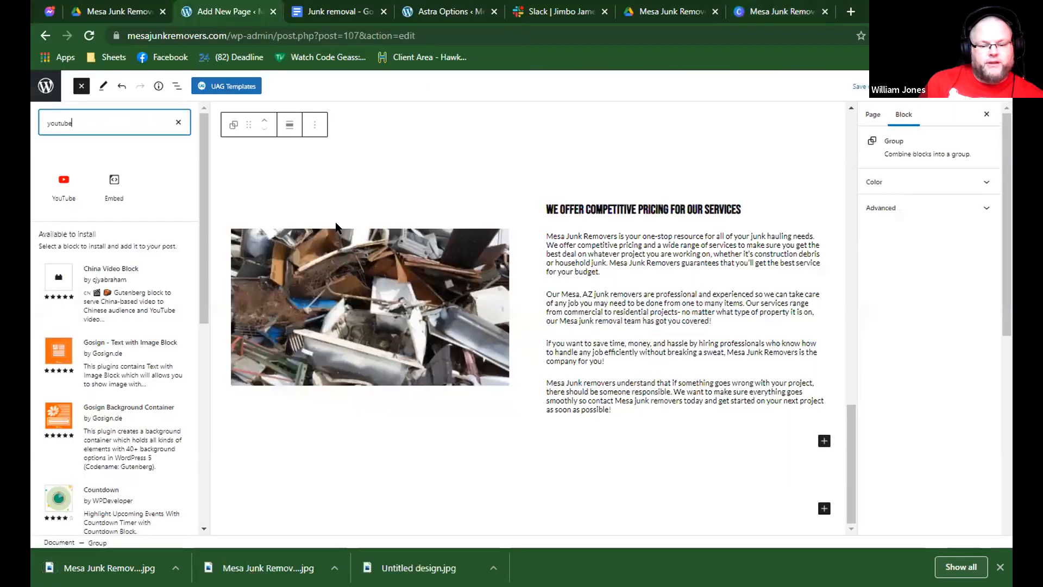
Replace the competitive pricing section's image with the newly downloaded scrap pile photo, Mesa-Junk-Removers-1.jpg.
click(332, 224)
click(354, 258)
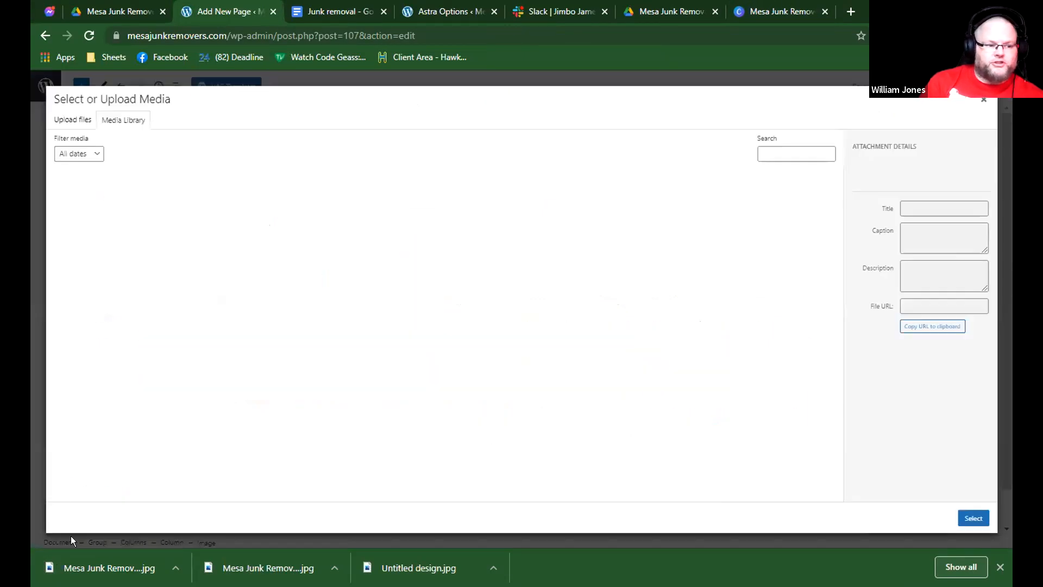
drag(59, 571, 697, 406)
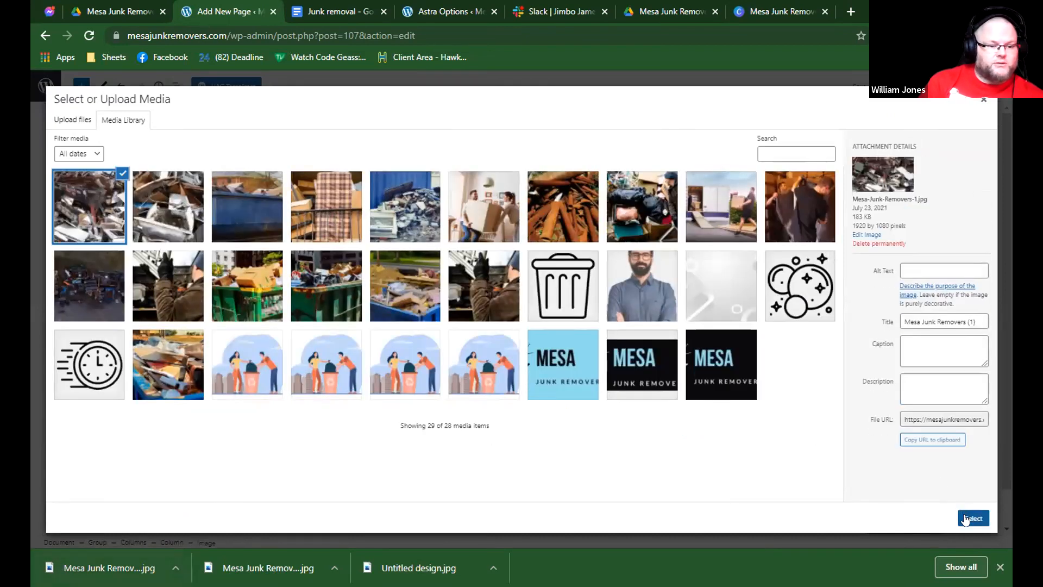
scroll(378, 416, up, 4)
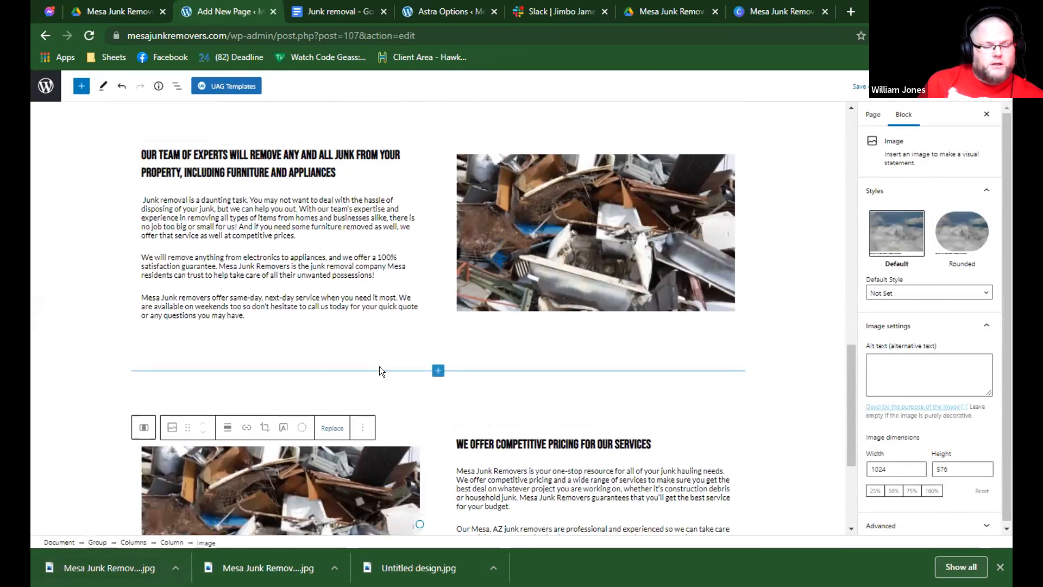
Change the alignment of the group block that holds the competitive pricing section.
click(379, 367)
scroll(380, 367, up, 3)
scroll(380, 367, down, 3)
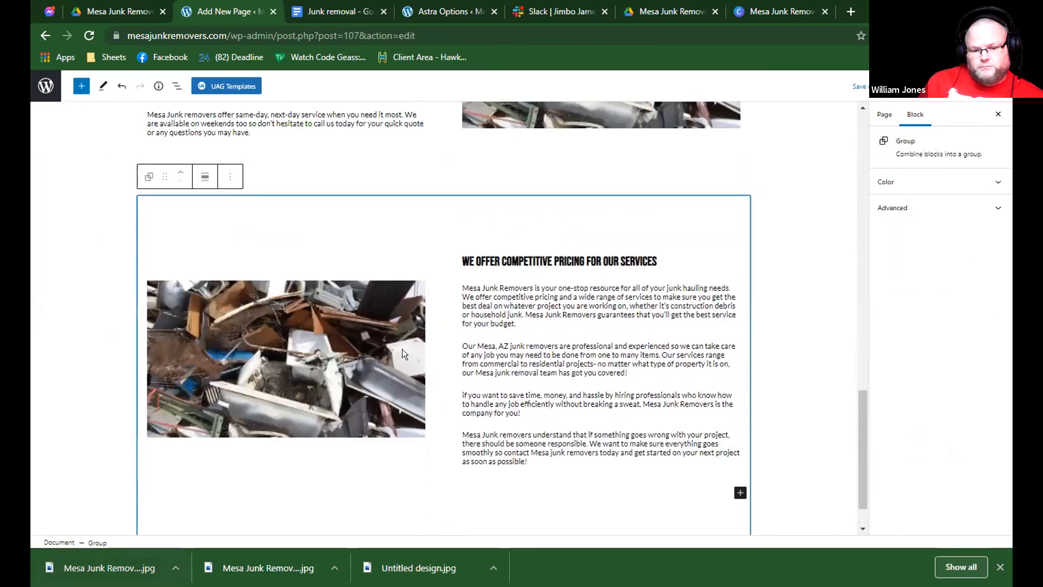
scroll(402, 349, up, 2)
scroll(494, 283, down, 2)
scroll(495, 271, up, 7)
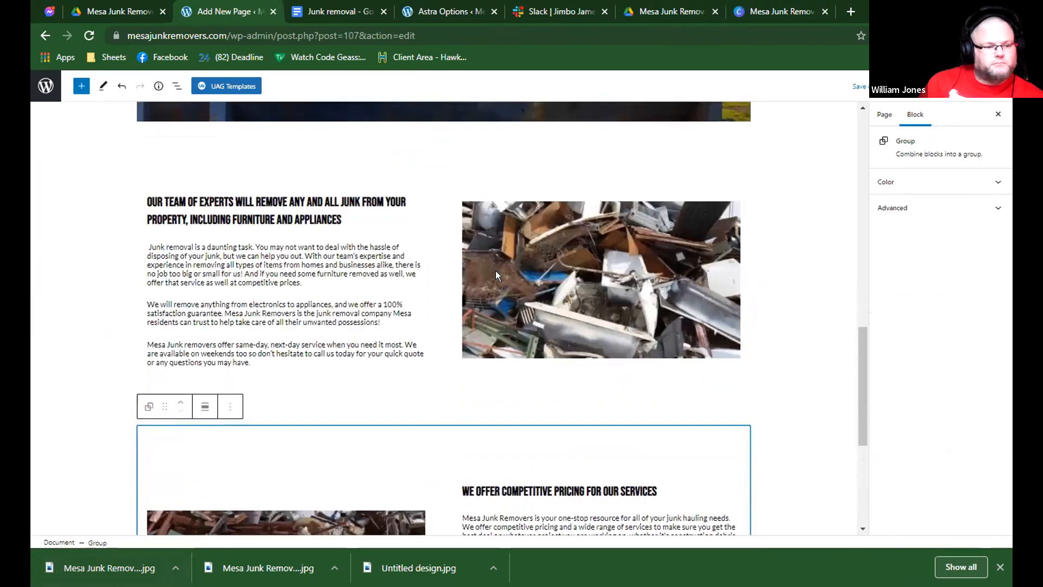
scroll(493, 272, down, 3)
scroll(323, 356, down, 1)
click(206, 330)
click(246, 382)
scroll(380, 231, down, 3)
click(204, 171)
click(205, 172)
click(443, 197)
Check the Google document for the content that follows the competitive pricing text and return to the WordPress page.
scroll(520, 255, up, 2)
scroll(520, 253, down, 2)
scroll(519, 251, up, 2)
click(315, 10)
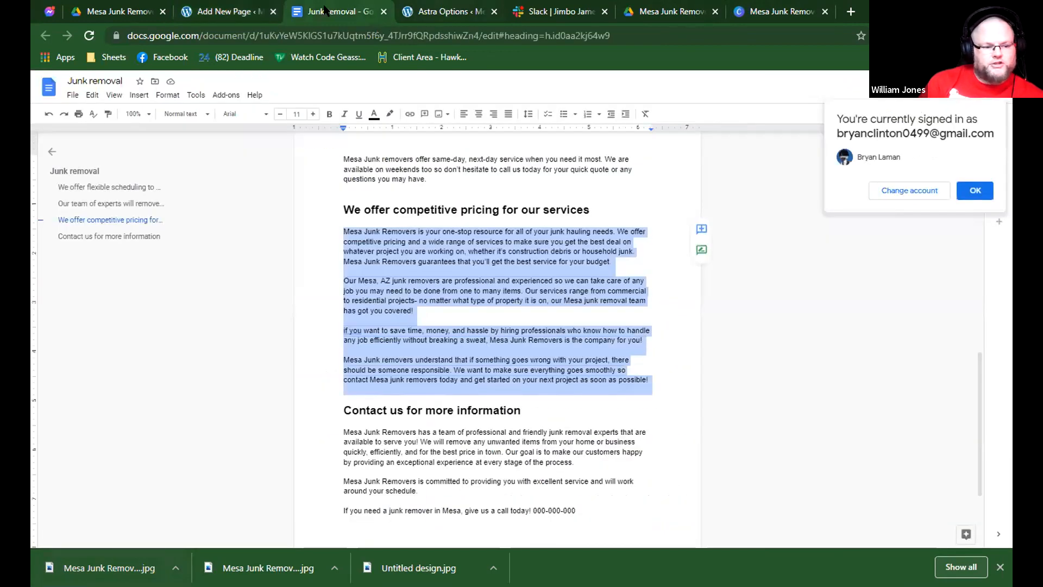
click(251, 11)
Review the layout and images of the flexible scheduling, team of experts and competitive pricing sections.
scroll(444, 226, down, 3)
scroll(444, 226, up, 3)
scroll(445, 226, up, 3)
scroll(445, 226, down, 3)
scroll(445, 226, up, 4)
scroll(444, 226, up, 2)
scroll(444, 226, down, 7)
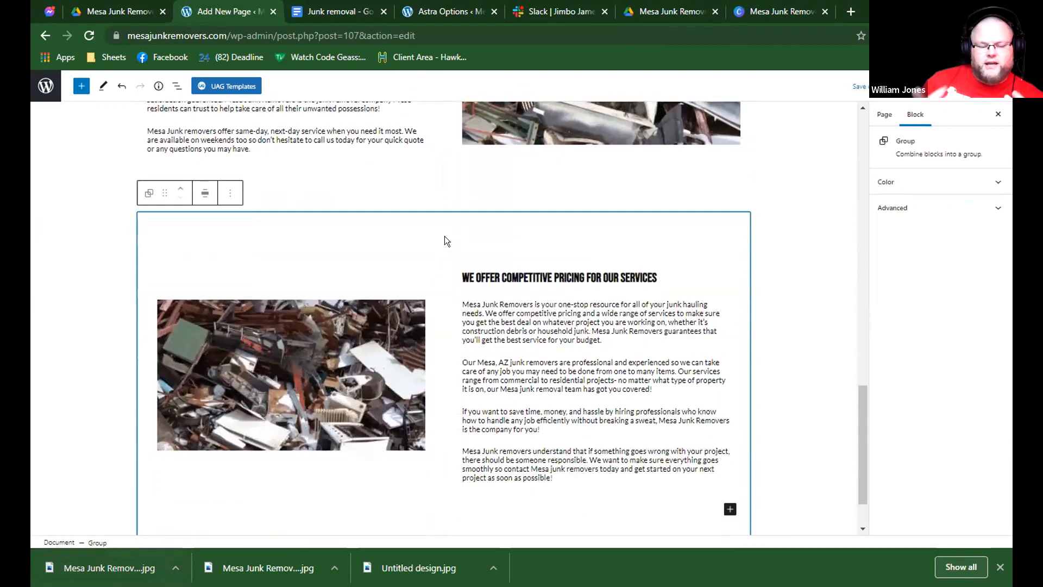
scroll(445, 237, up, 1)
scroll(445, 237, down, 1)
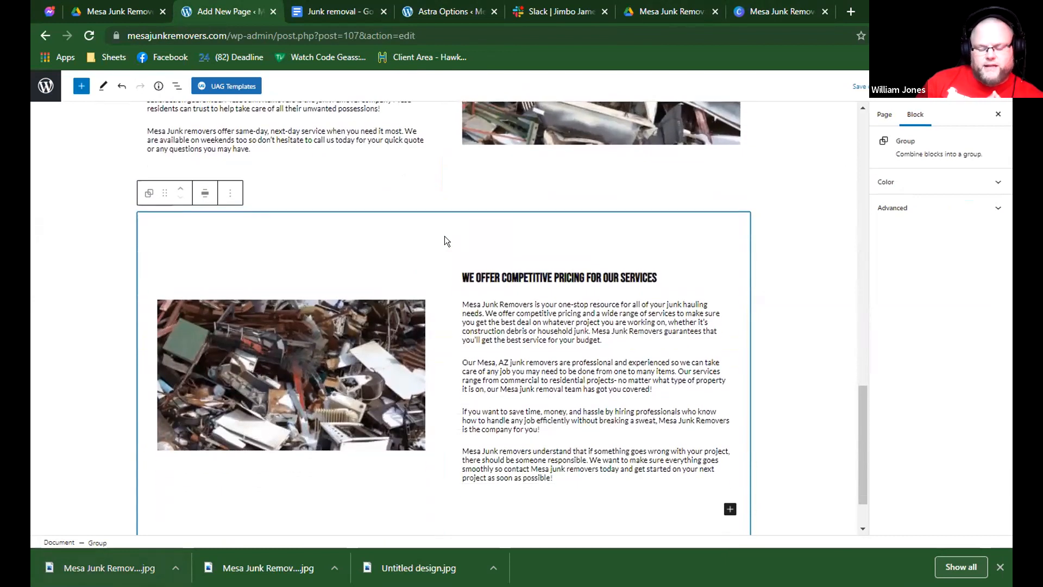
scroll(444, 240, down, 1)
scroll(444, 241, up, 4)
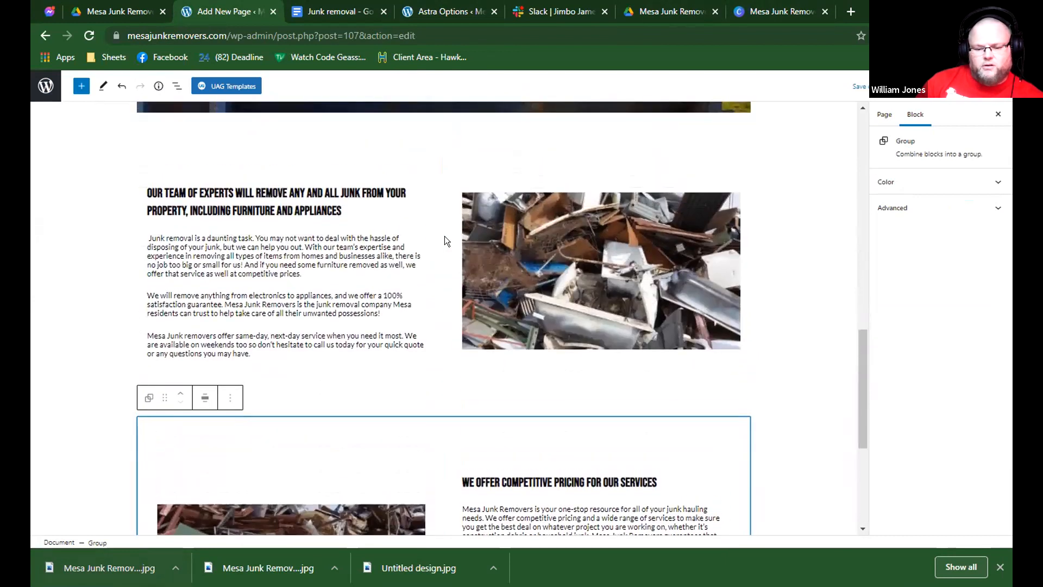
scroll(444, 240, up, 5)
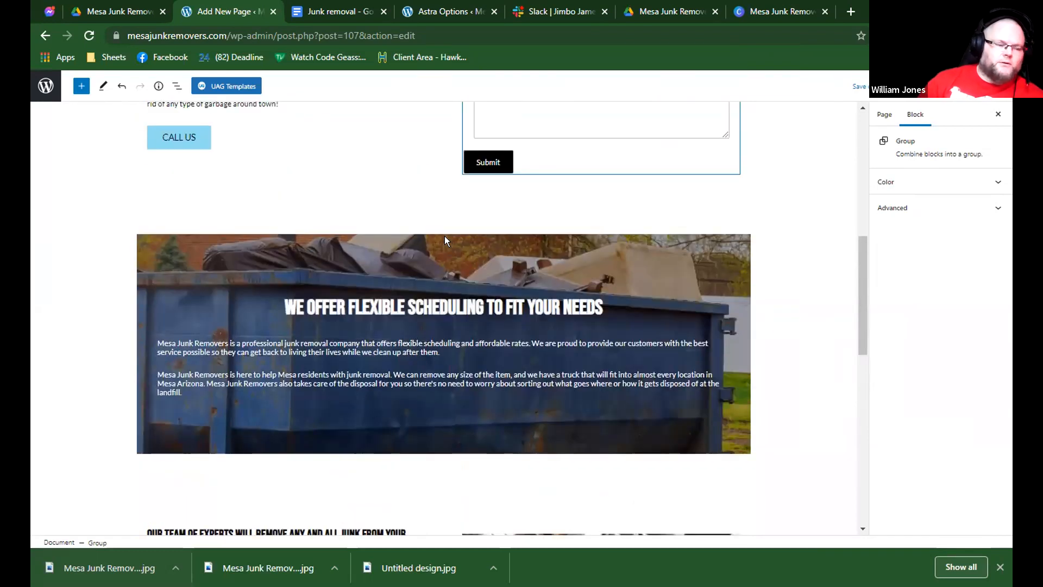
scroll(444, 240, down, 5)
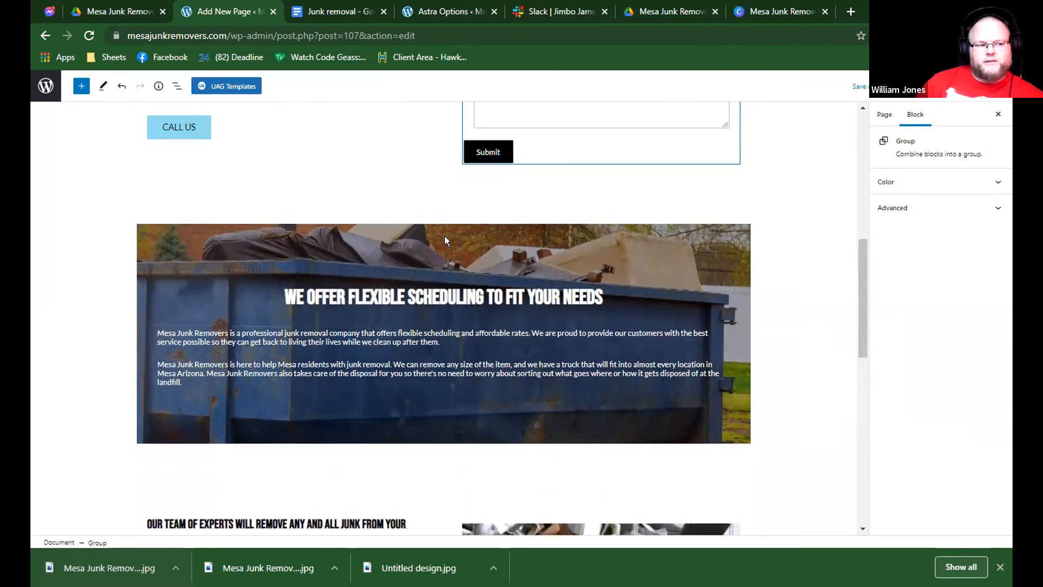
scroll(444, 240, down, 4)
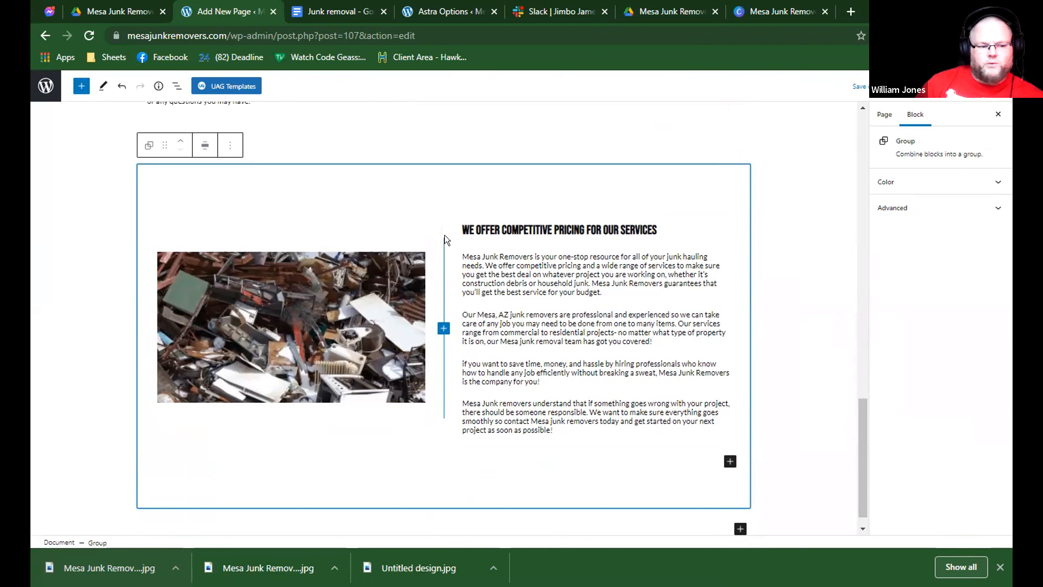
scroll(444, 235, up, 3)
scroll(444, 235, down, 3)
scroll(445, 234, up, 10)
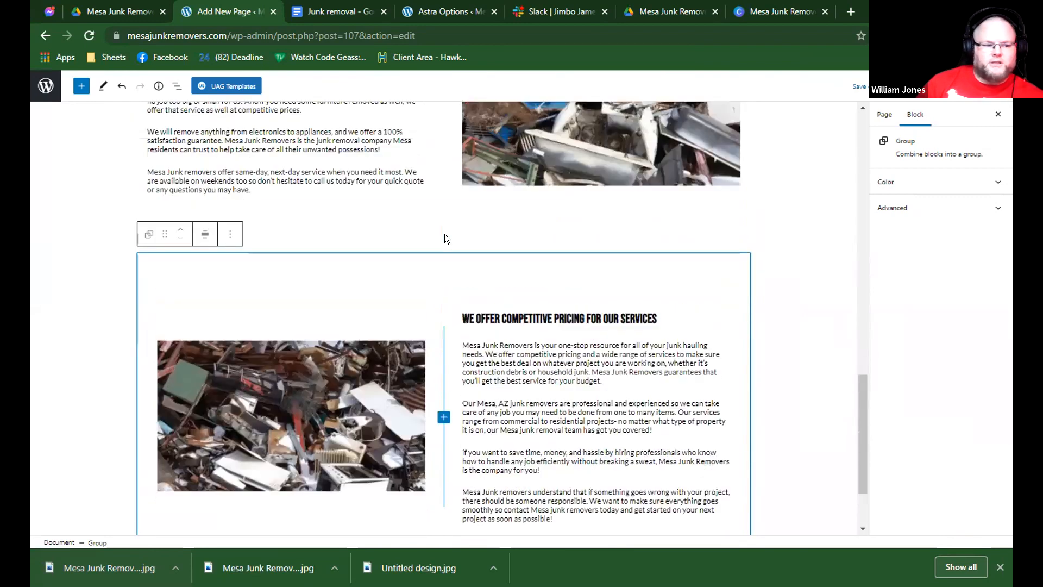
scroll(444, 233, down, 7)
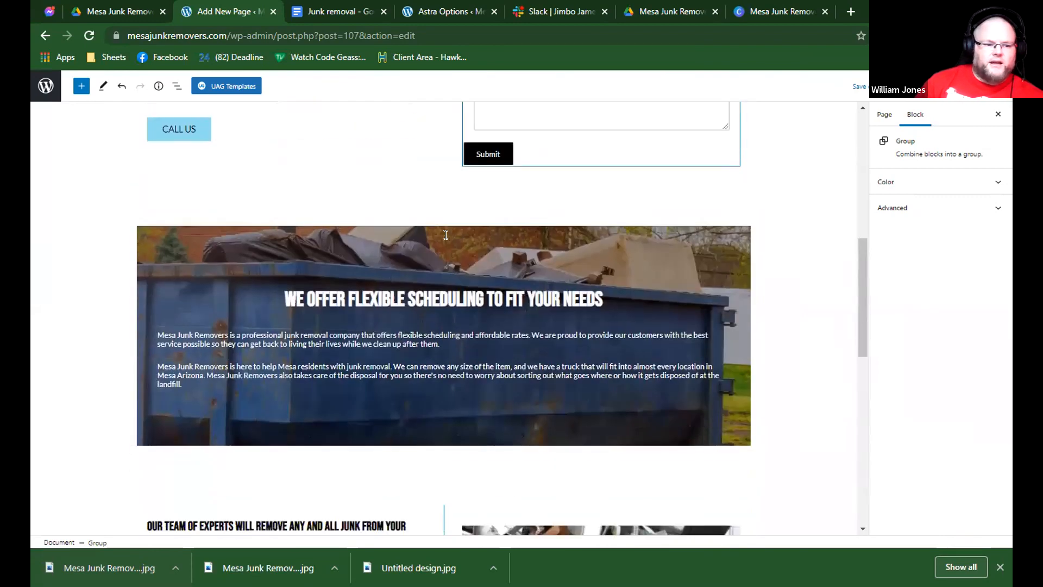
scroll(326, 353, down, 5)
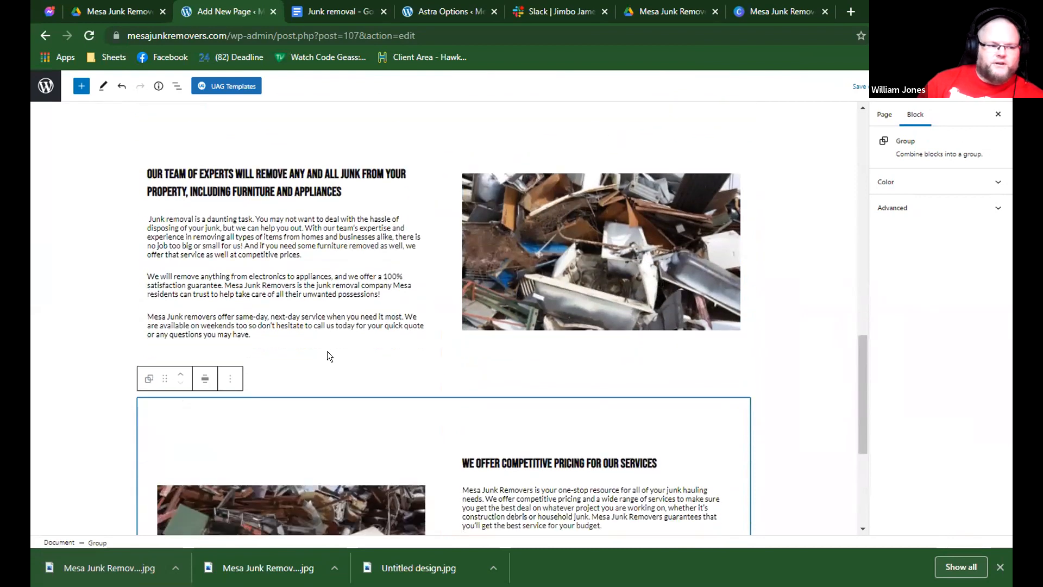
Add an empty paragraph block below the competitive pricing section and select that section's image.
click(323, 494)
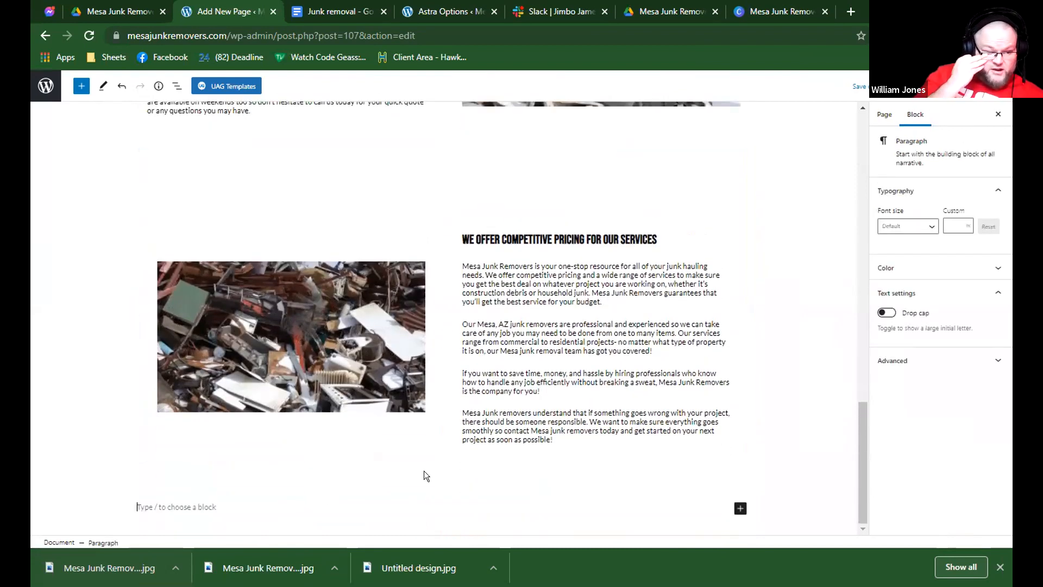
scroll(430, 468, up, 3)
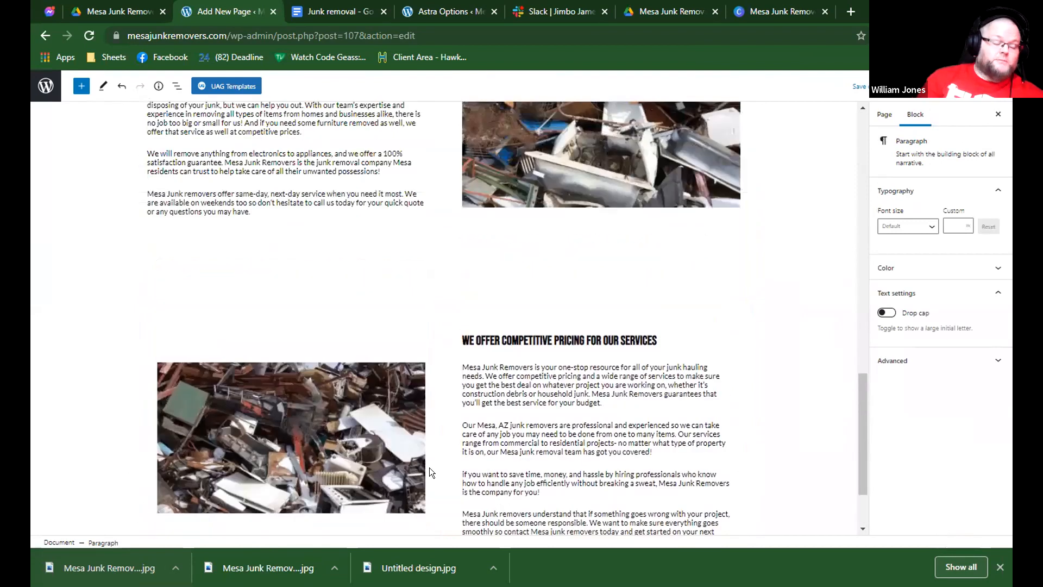
click(368, 449)
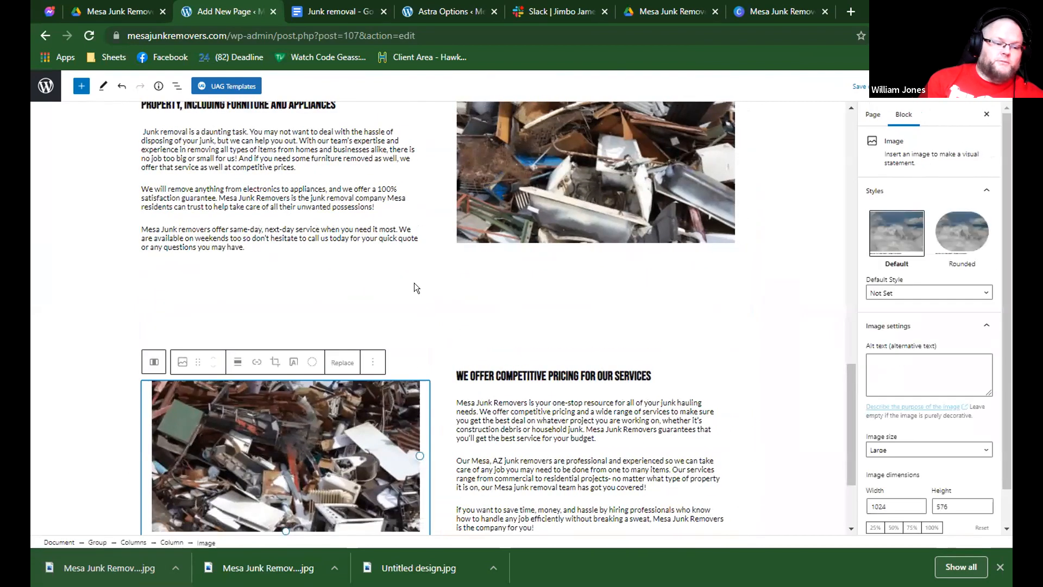
scroll(416, 288, down, 2)
scroll(488, 261, up, 4)
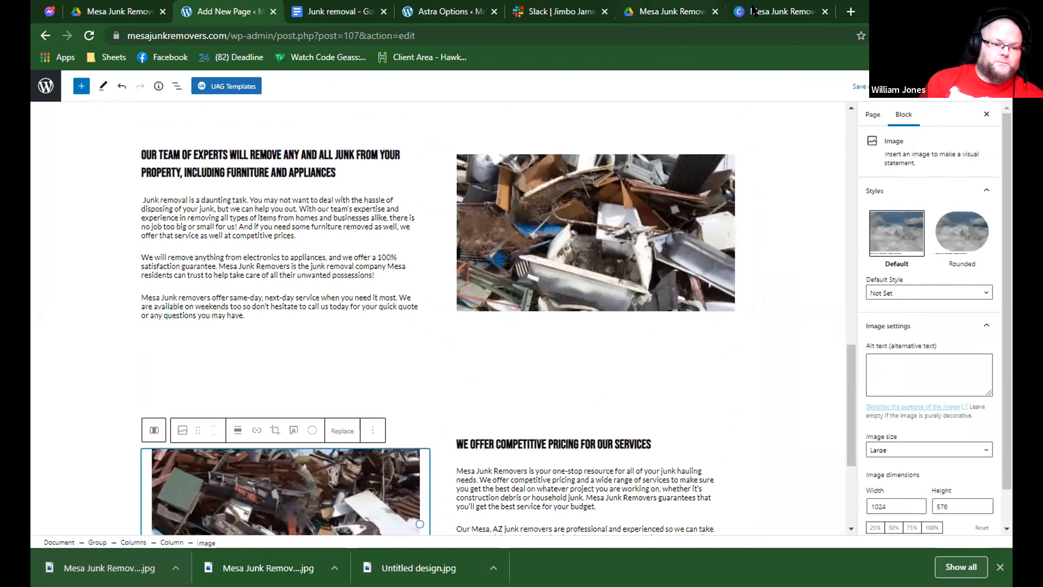
In Canva, find the "junk removers" photo of a man in a striped beanie loading junk and make it the design's background.
click(754, 11)
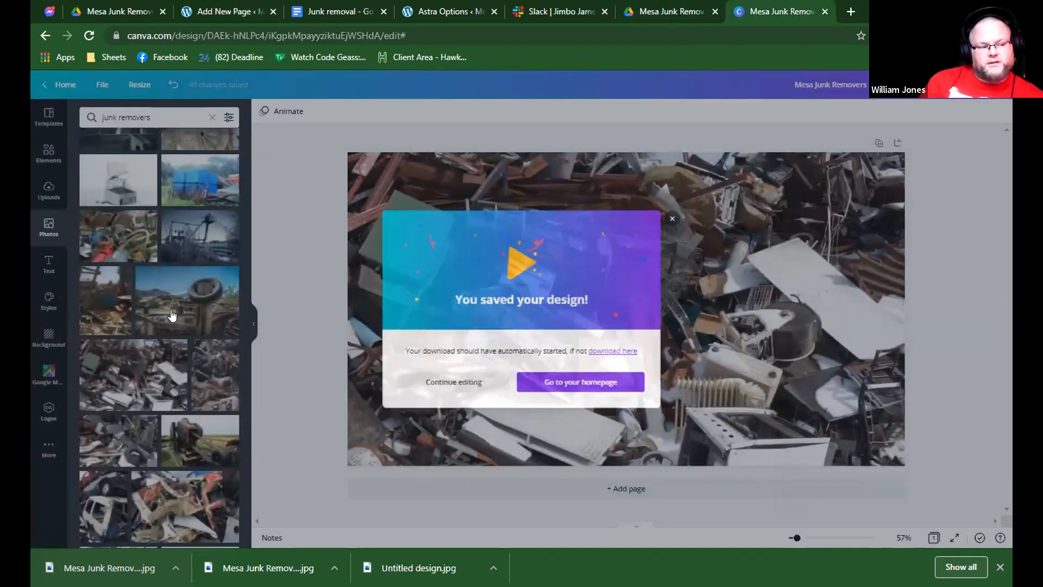
click(172, 315)
scroll(172, 321, down, 6)
scroll(171, 323, down, 5)
scroll(163, 342, down, 2)
scroll(162, 352, down, 1)
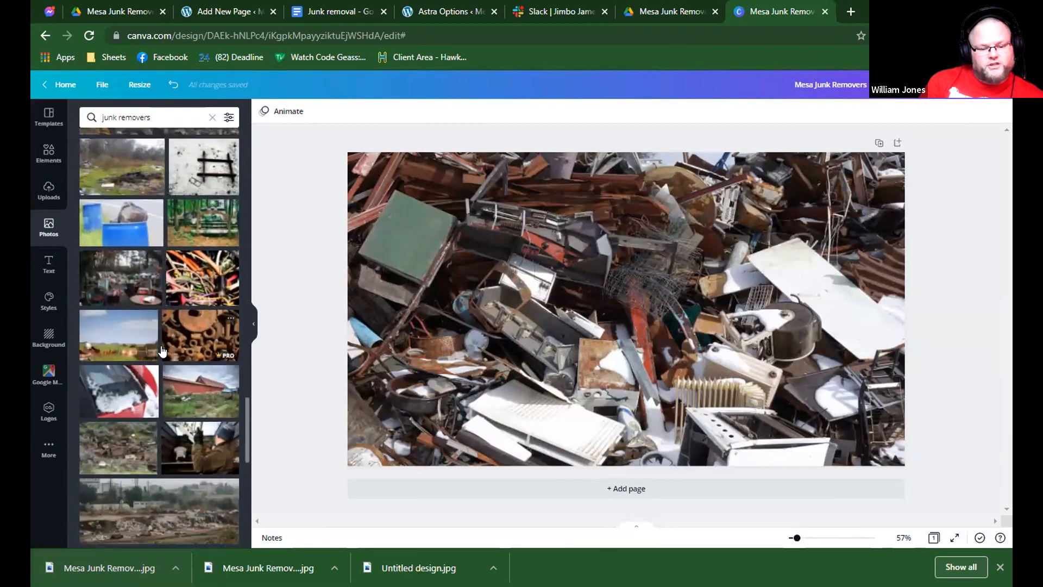
click(193, 396)
right_click(657, 375)
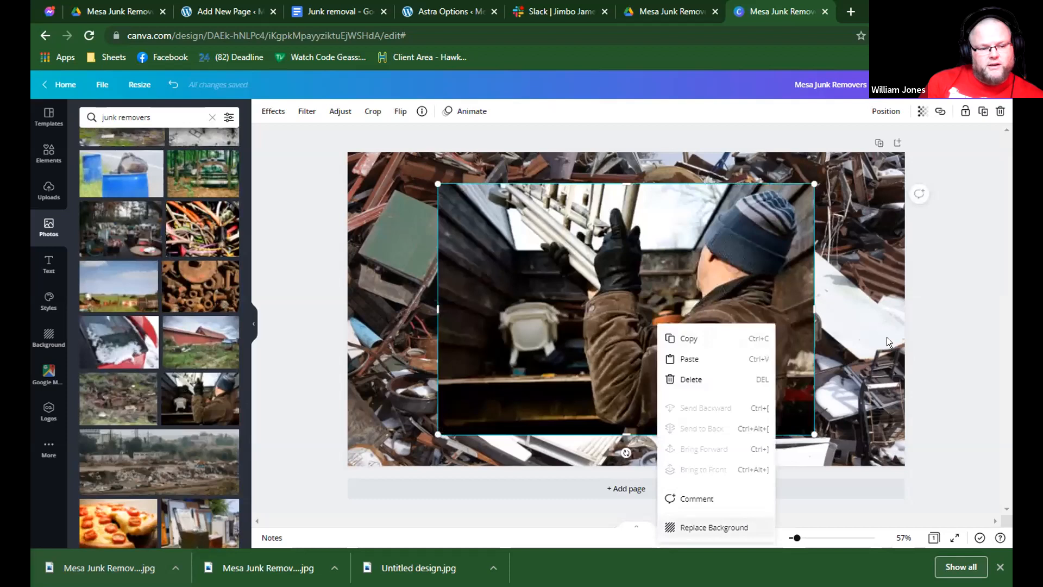
Download the design as a JPG and save it as Mesa Junk Removers (2).
click(962, 85)
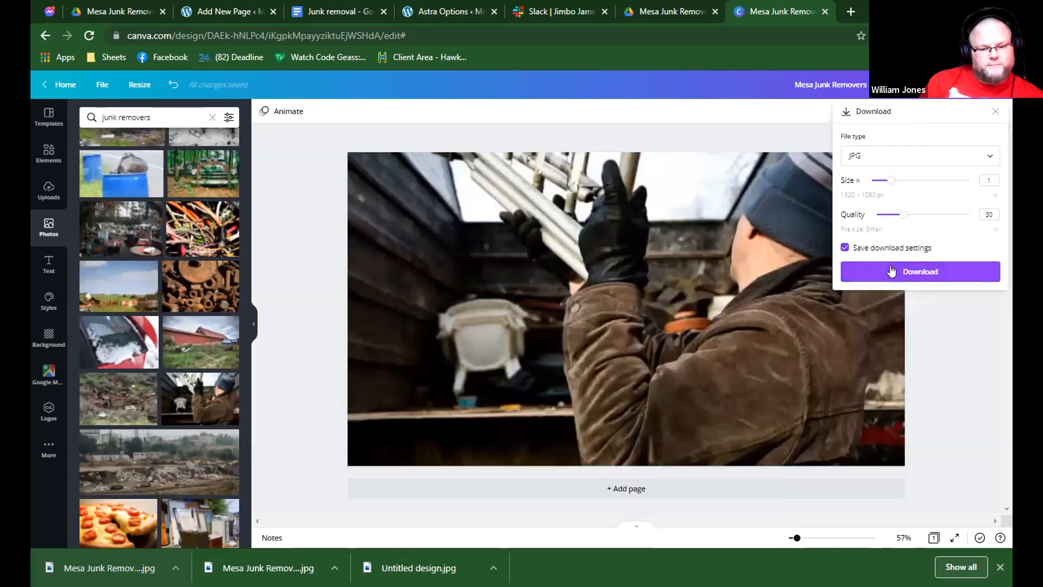
click(892, 270)
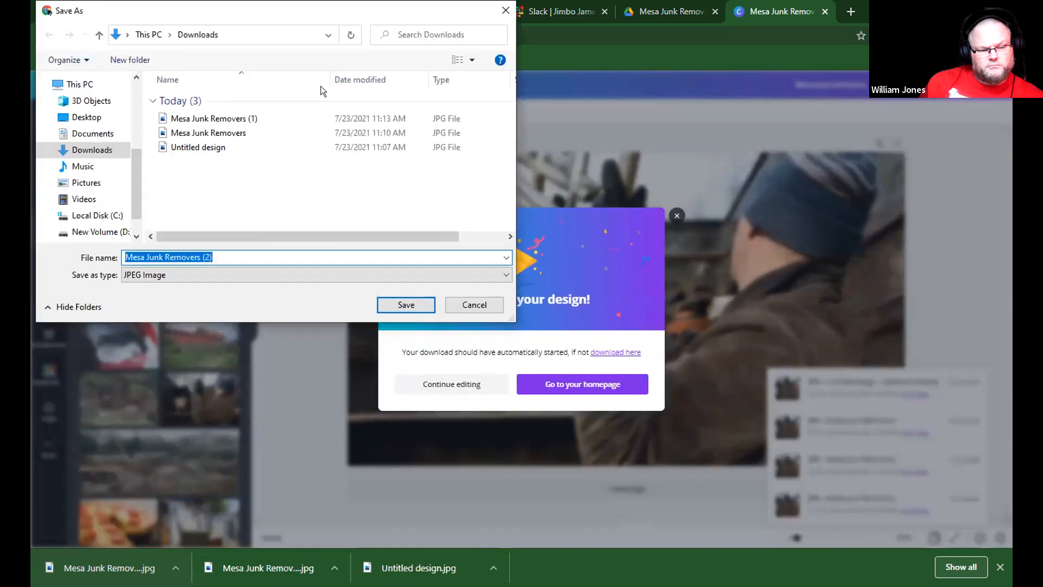
key(Return)
Back on the WordPress page, upload Mesa-Junk-Removers-2.jpg and use it to replace the competitive pricing section's image.
click(230, 12)
click(340, 433)
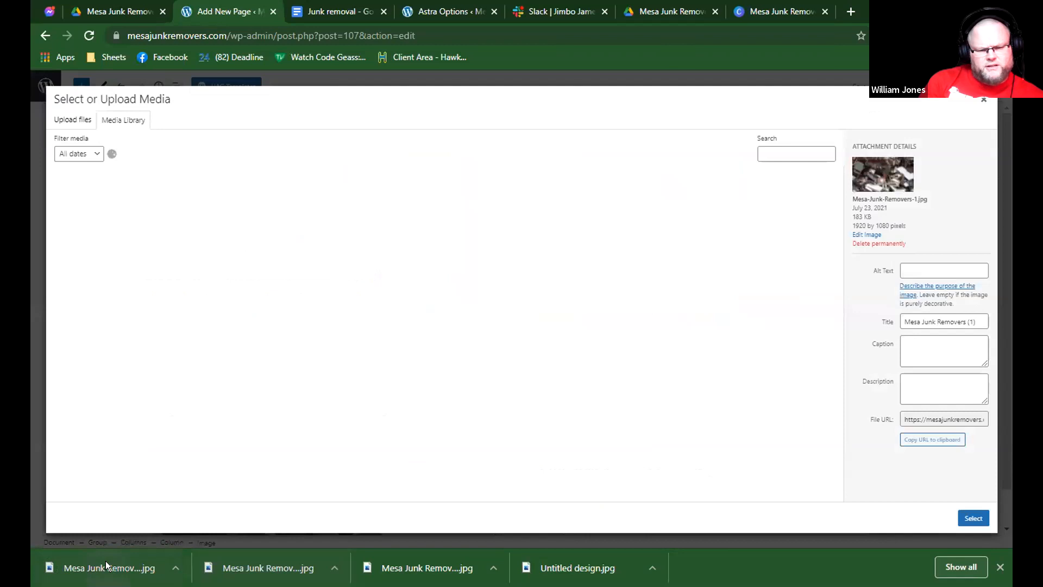
drag(108, 561, 952, 497)
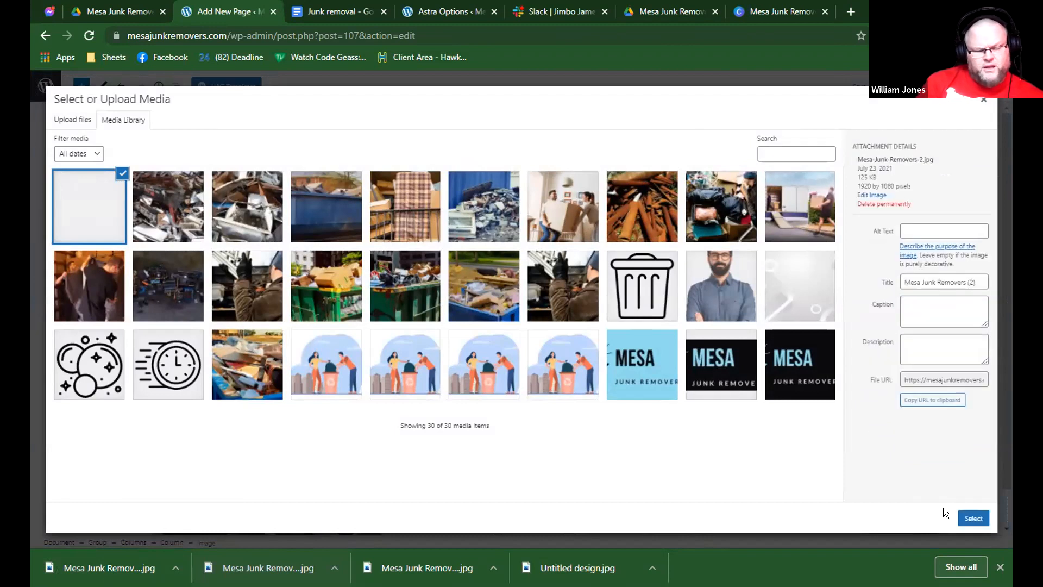
click(972, 518)
scroll(707, 457, down, 2)
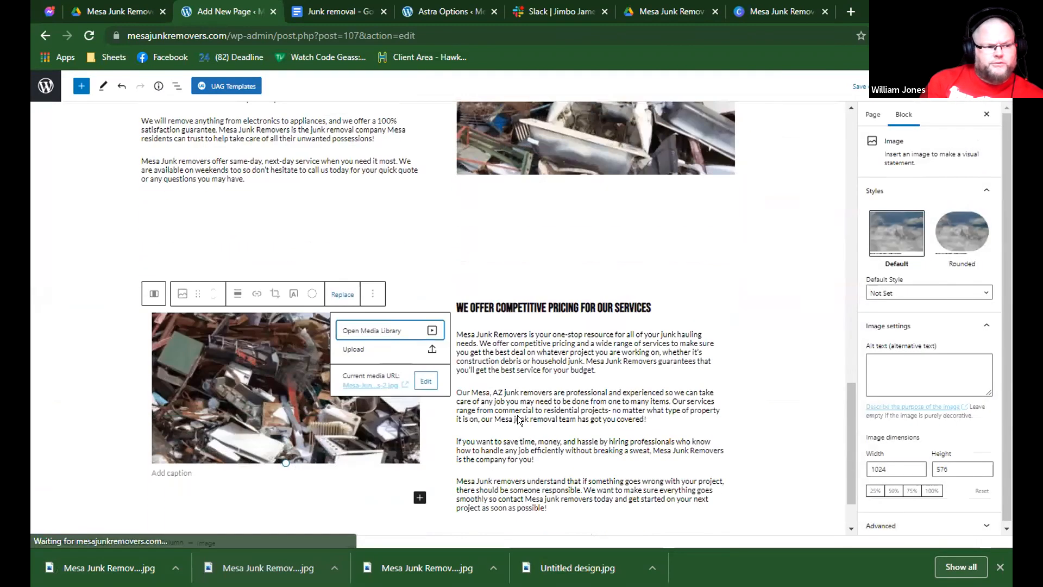
click(440, 283)
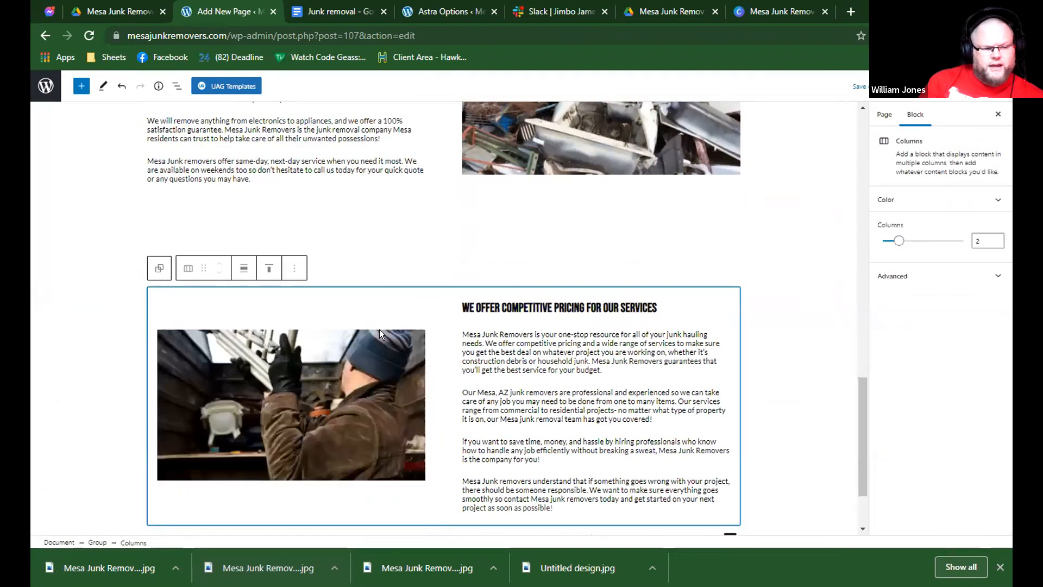
click(379, 332)
click(446, 295)
click(416, 293)
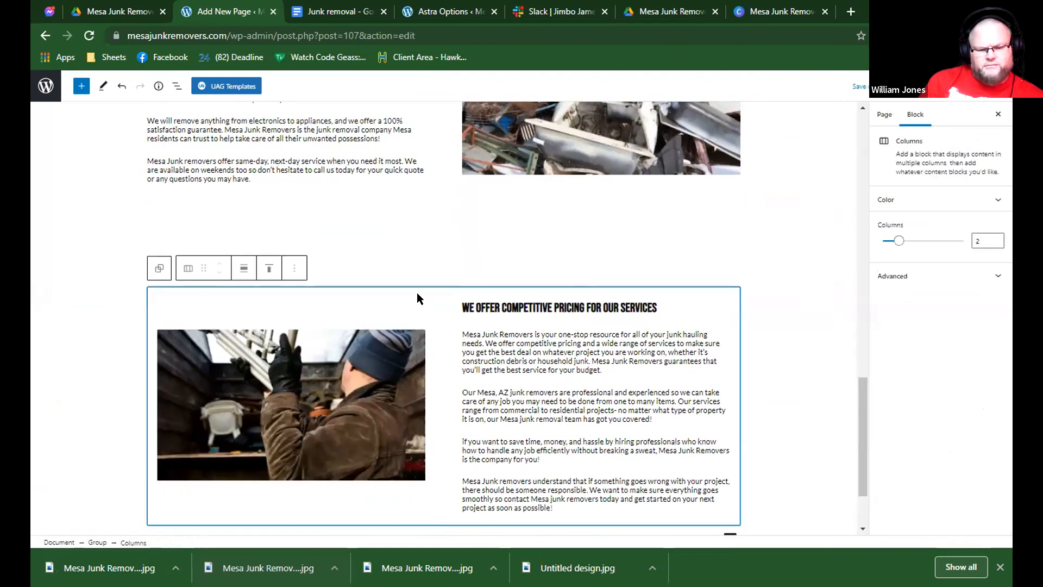
click(478, 291)
click(641, 258)
scroll(641, 259, up, 3)
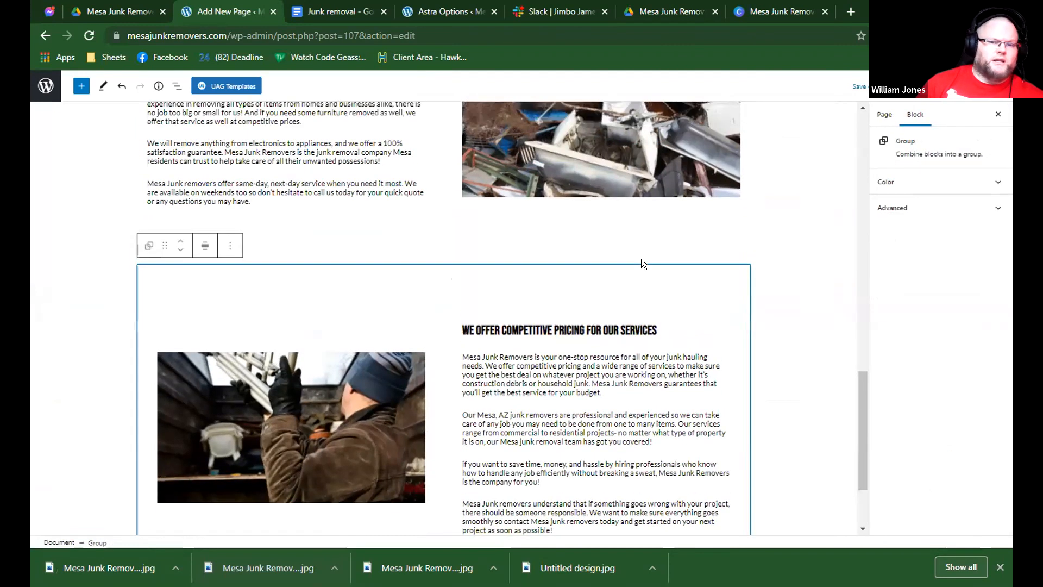
Compare the file sizes of Mesa-Junk-Removers-2.jpg and MesaJunkRemoval.jpg in the media library, leaving the pricing image as it is.
click(353, 467)
click(343, 431)
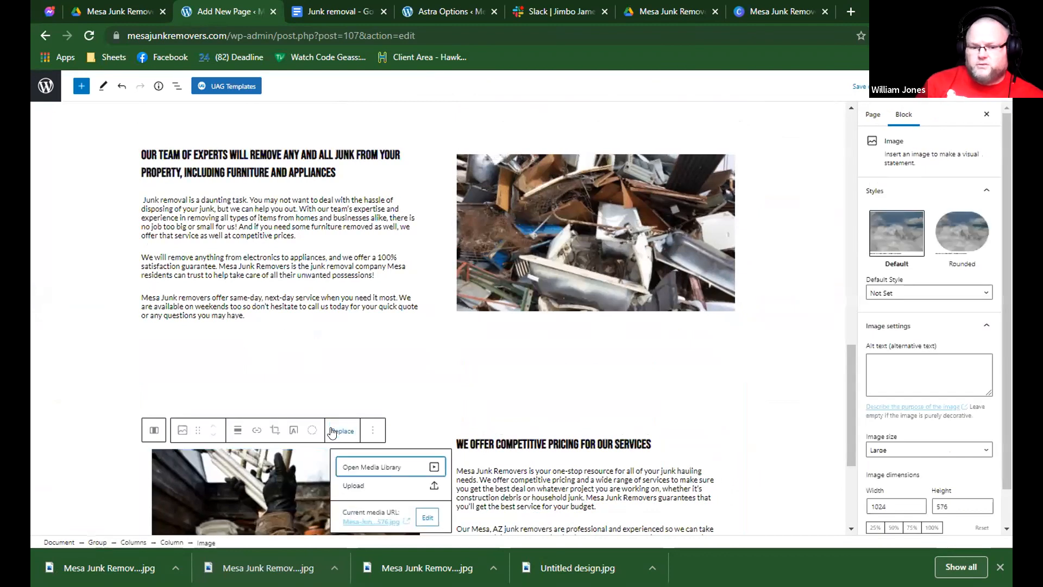
click(359, 463)
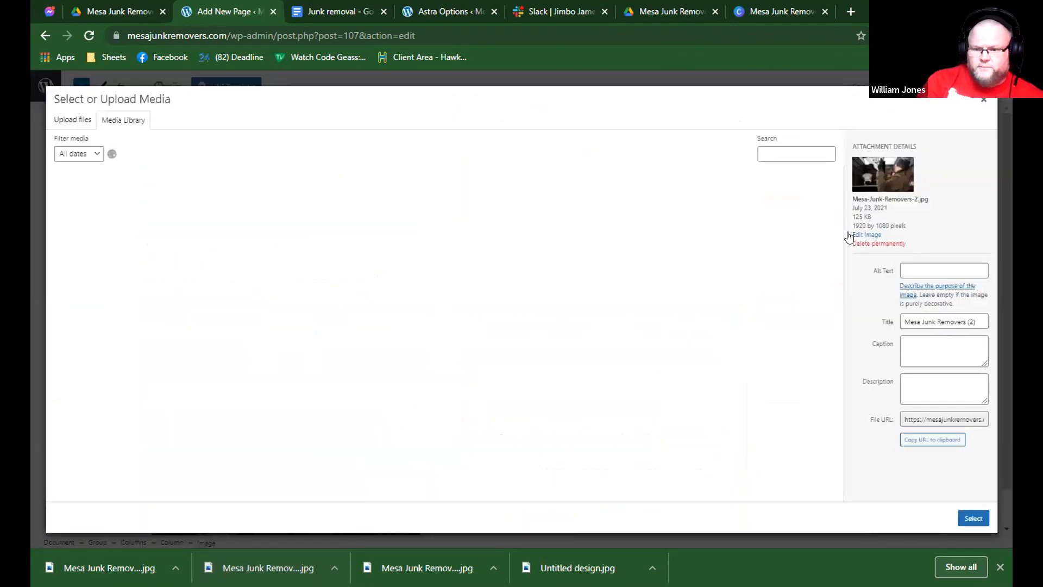
drag(866, 217, 853, 215)
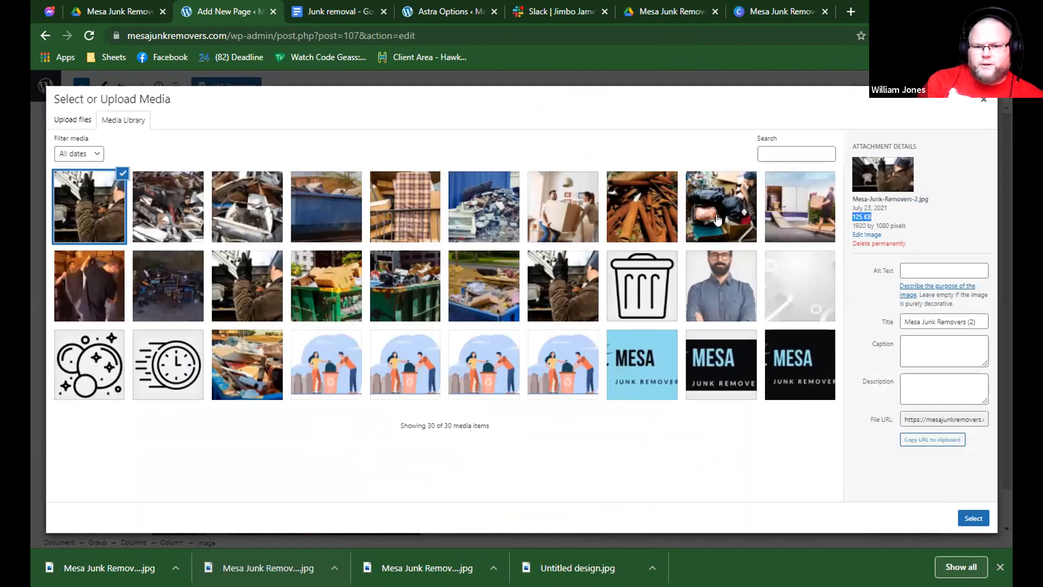
click(563, 283)
click(563, 207)
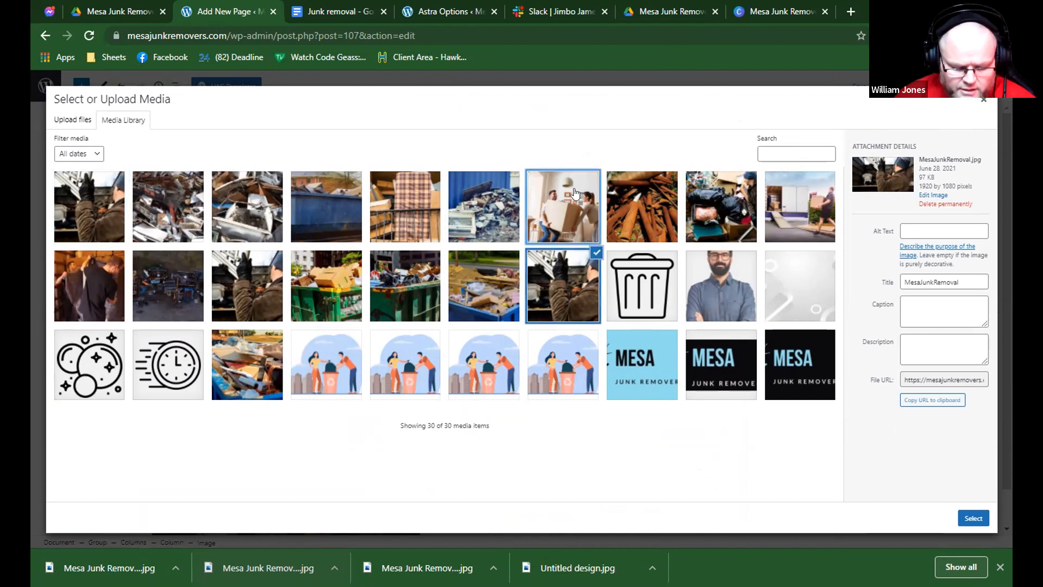
click(983, 101)
Review the sections above and below the competitive pricing heading on the Junk Removal page.
scroll(719, 240, down, 3)
click(718, 241)
scroll(719, 240, up, 1)
scroll(718, 240, up, 2)
scroll(694, 239, down, 4)
scroll(694, 239, up, 3)
scroll(694, 240, down, 2)
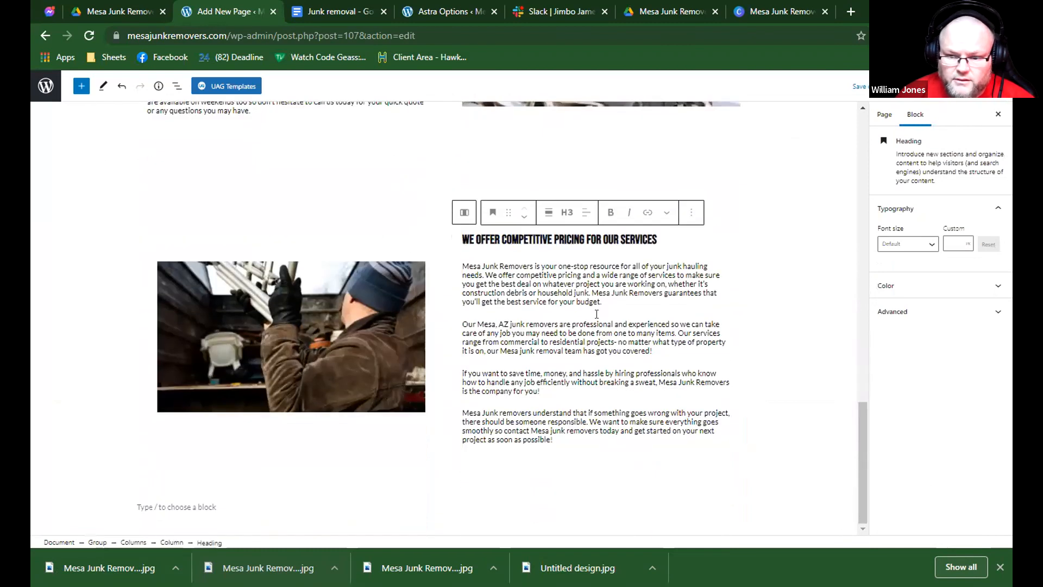
Search the block library for "med" and add a Gallery block in the empty paragraph below the competitive pricing section.
click(254, 501)
click(739, 508)
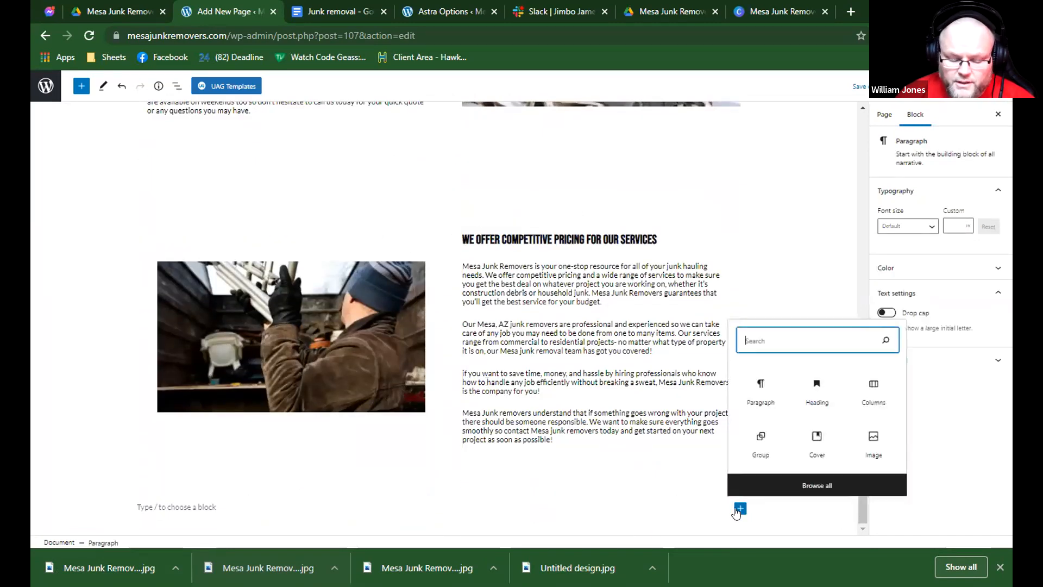
click(763, 482)
scroll(94, 340, down, 5)
scroll(92, 355, down, 7)
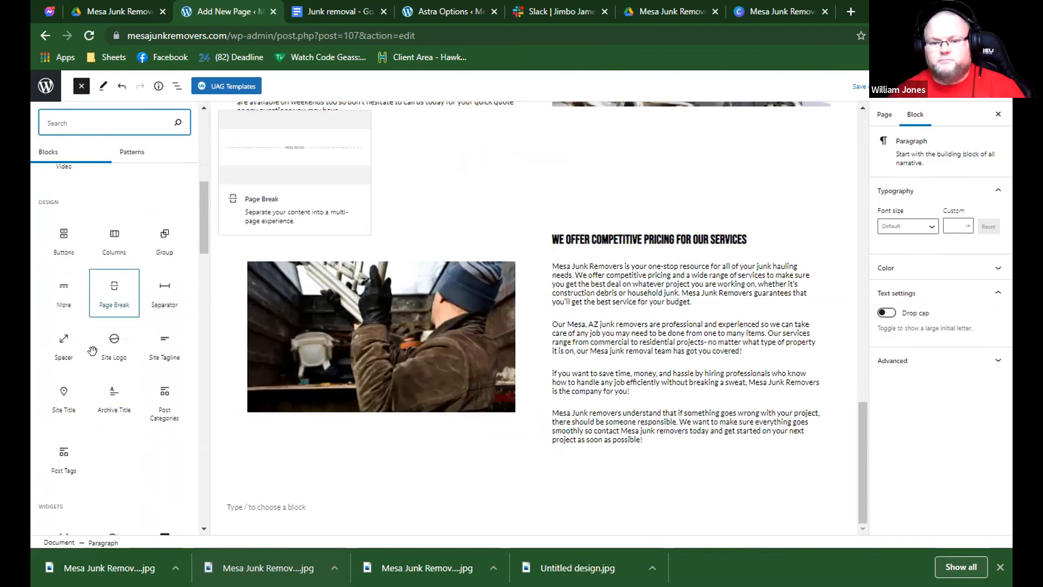
scroll(102, 361, down, 5)
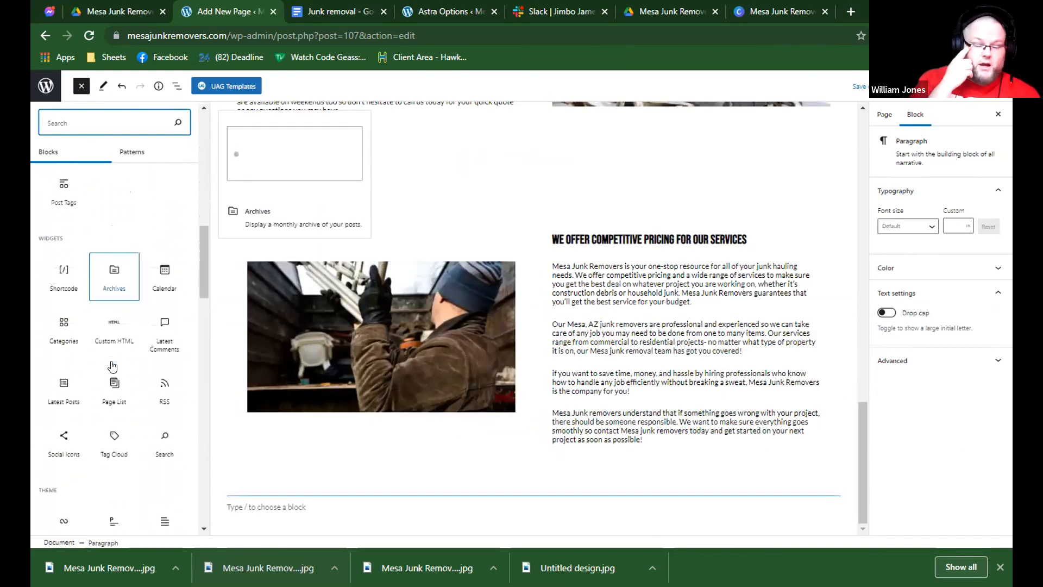
scroll(107, 359, down, 2)
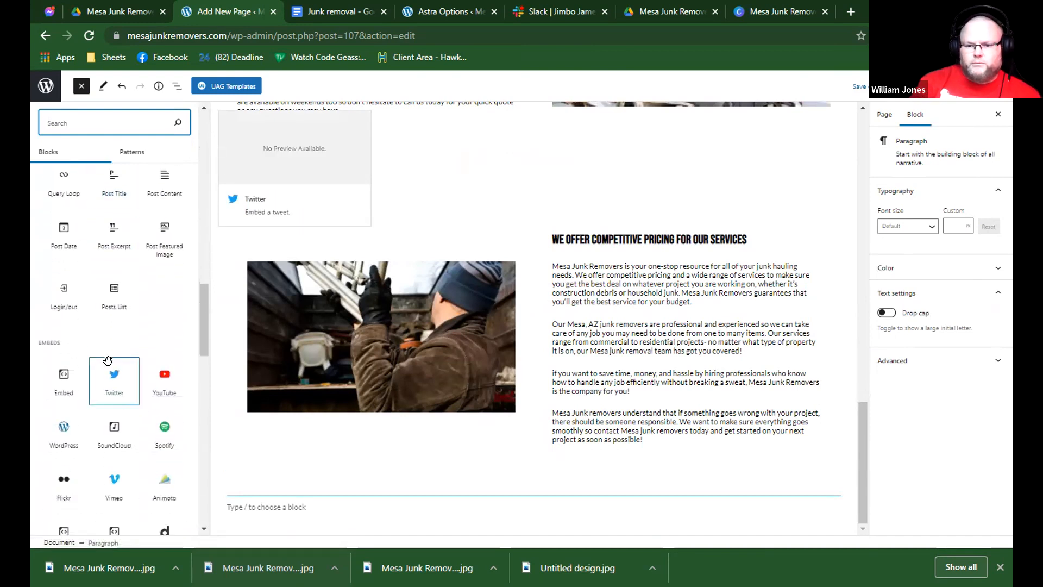
scroll(107, 359, up, 2)
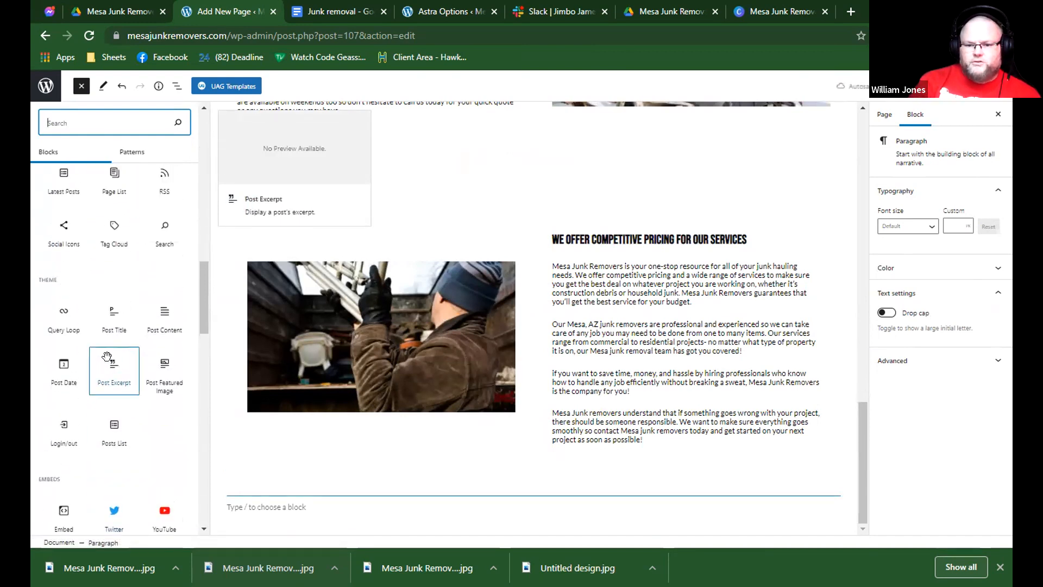
text(med)
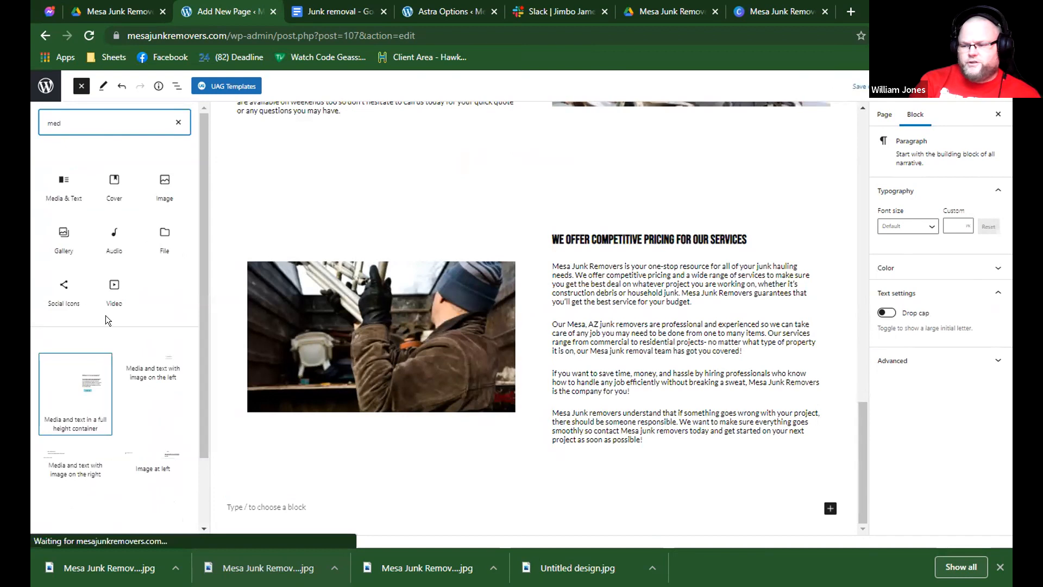
click(65, 239)
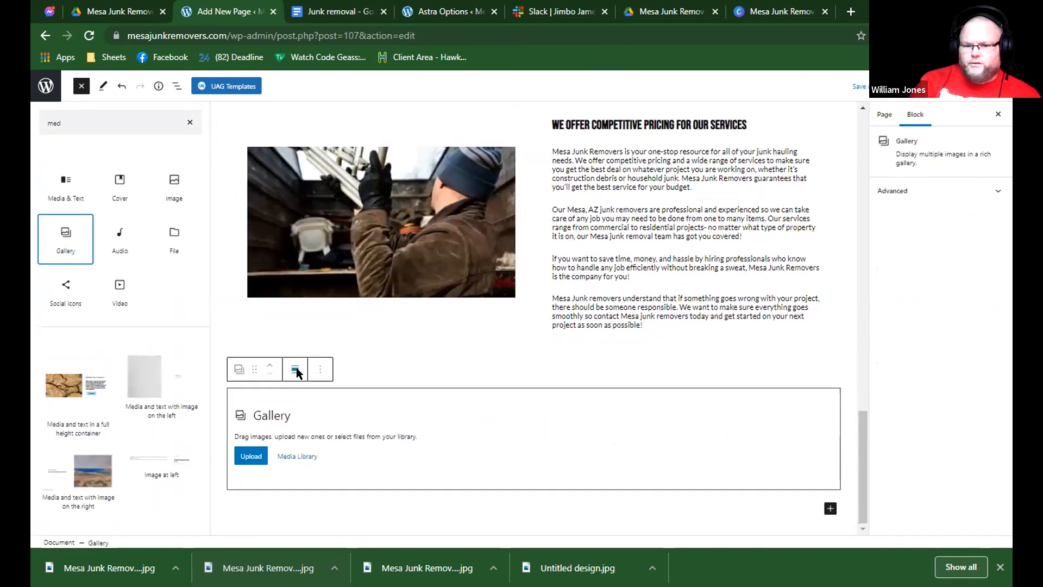
Set the new Gallery block's alignment to full width.
click(296, 367)
click(210, 371)
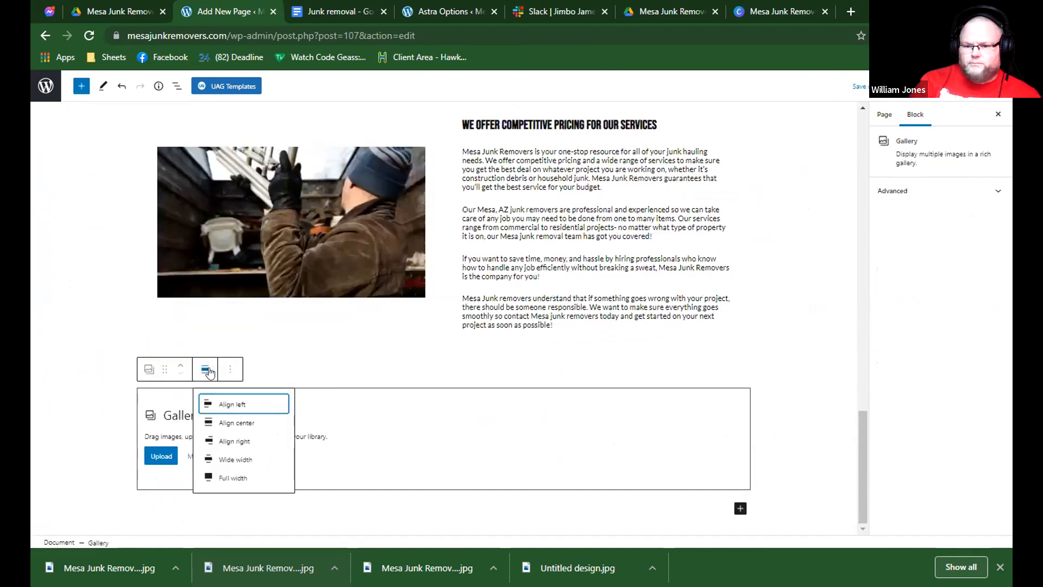
click(234, 480)
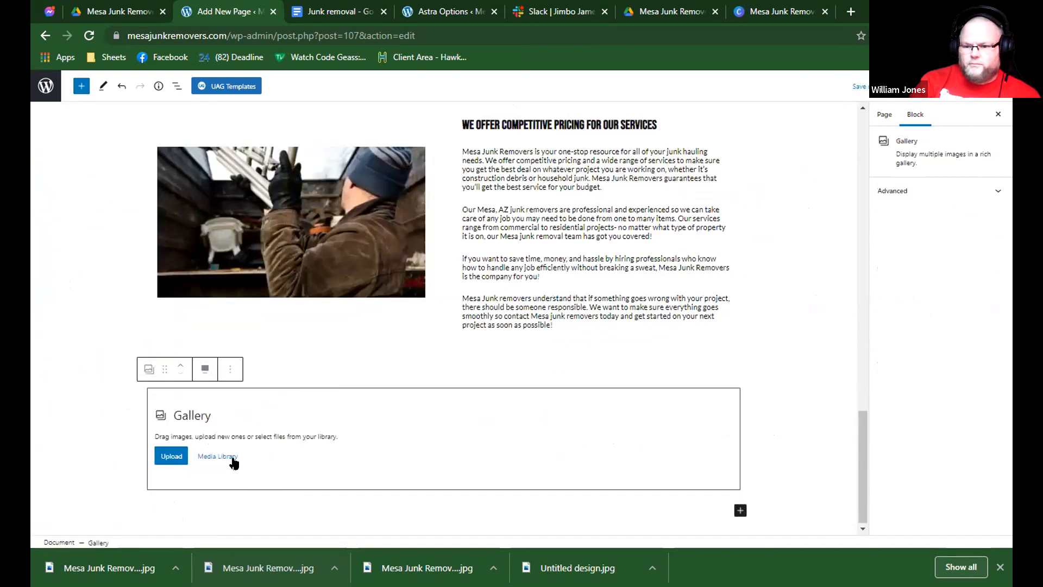
Switch to Canva and look through more "junk removers" photos for suitable gallery images.
click(666, 14)
click(740, 10)
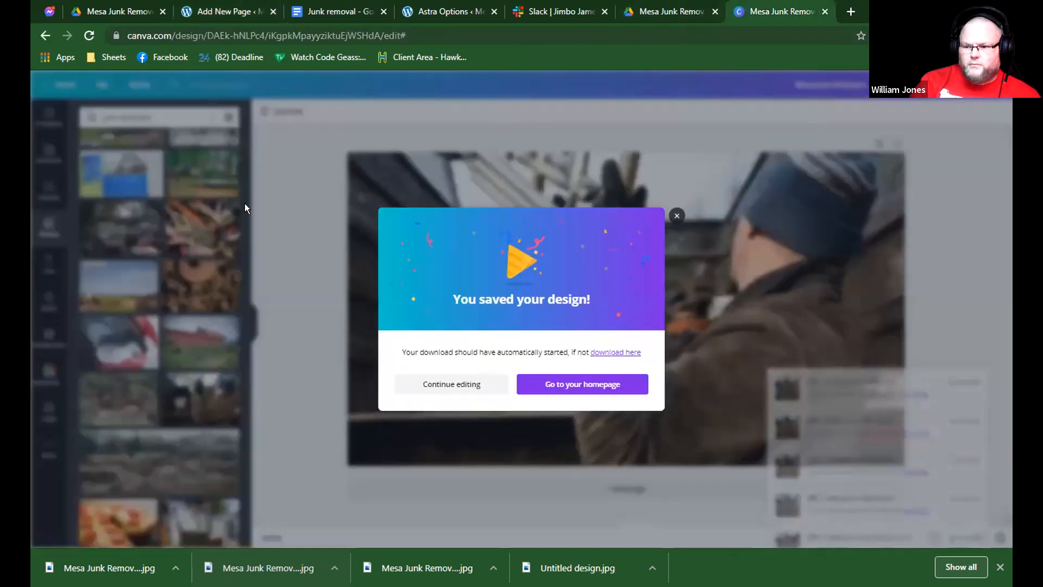
scroll(201, 336, down, 5)
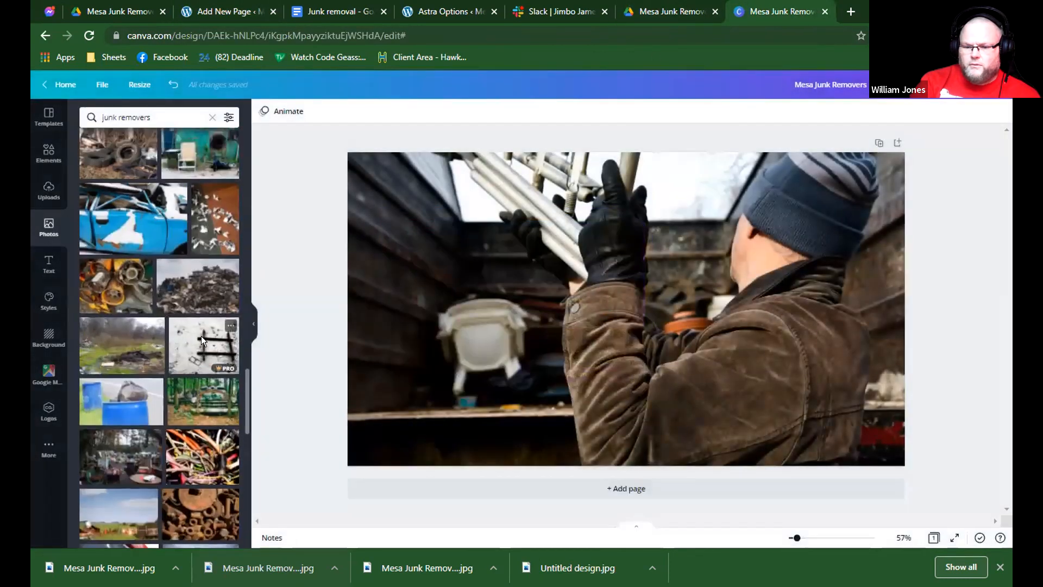
scroll(210, 327, up, 3)
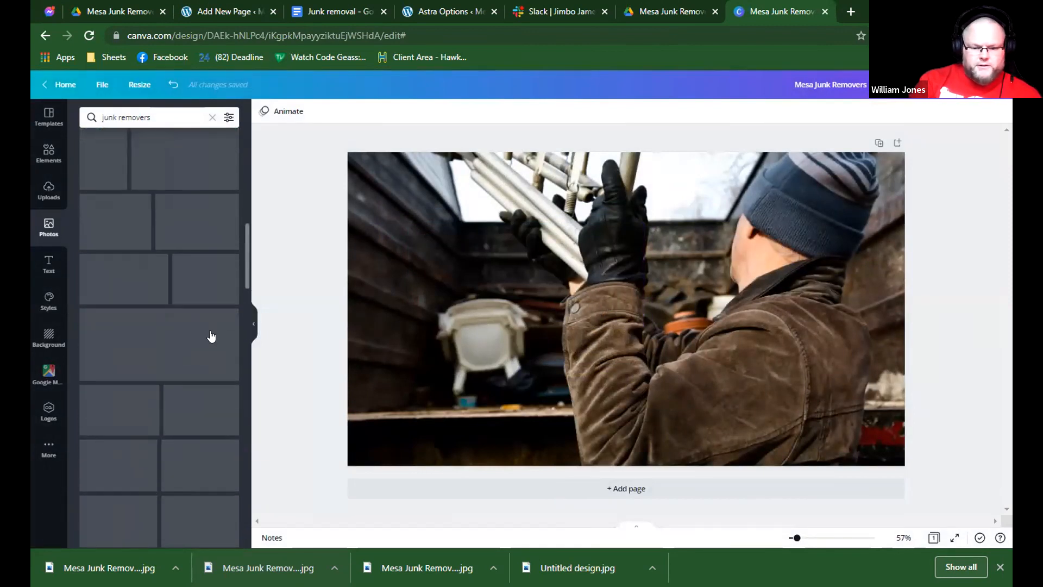
Open freepik.com in a new browser tab, search for "junk removers" and browse the resulting images.
click(843, 12)
text(free)
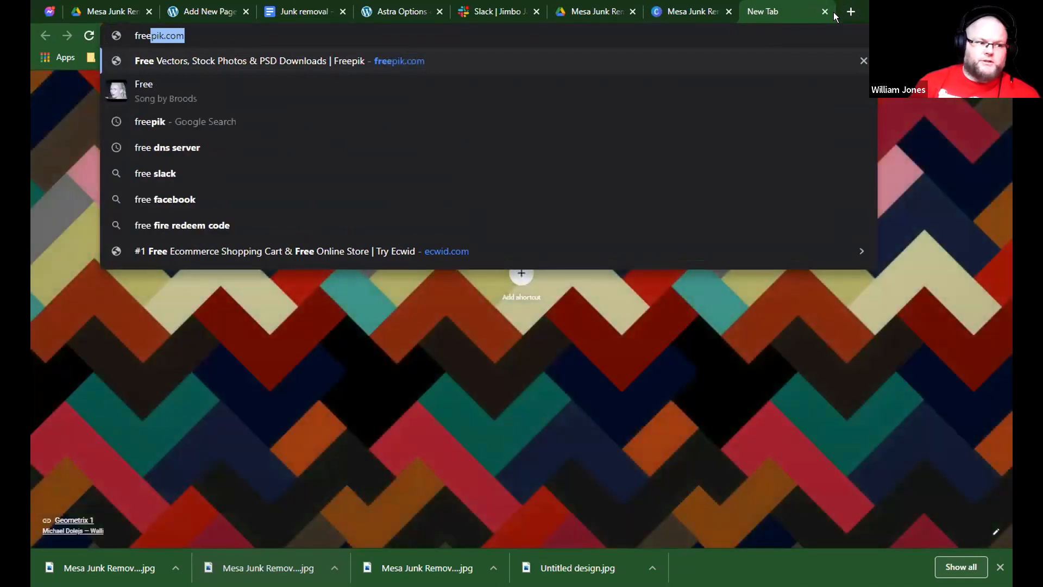
key(Return)
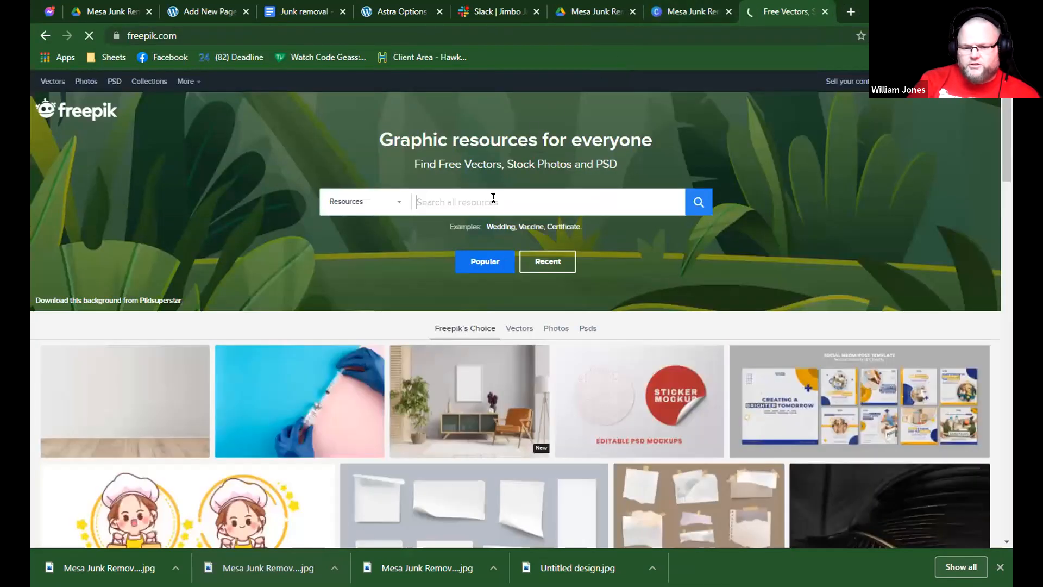
text(junk)
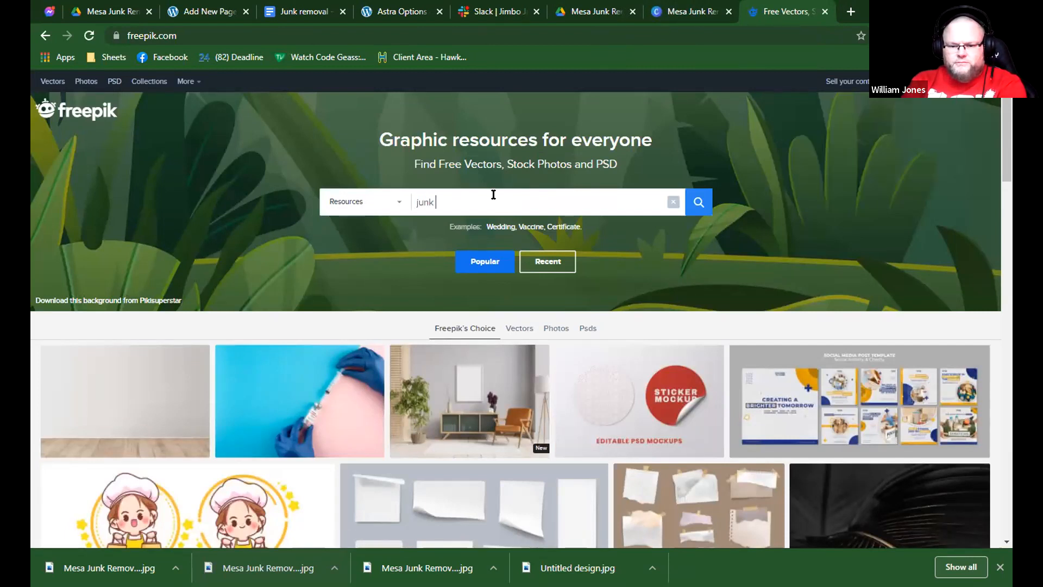
text( removers)
key(Return)
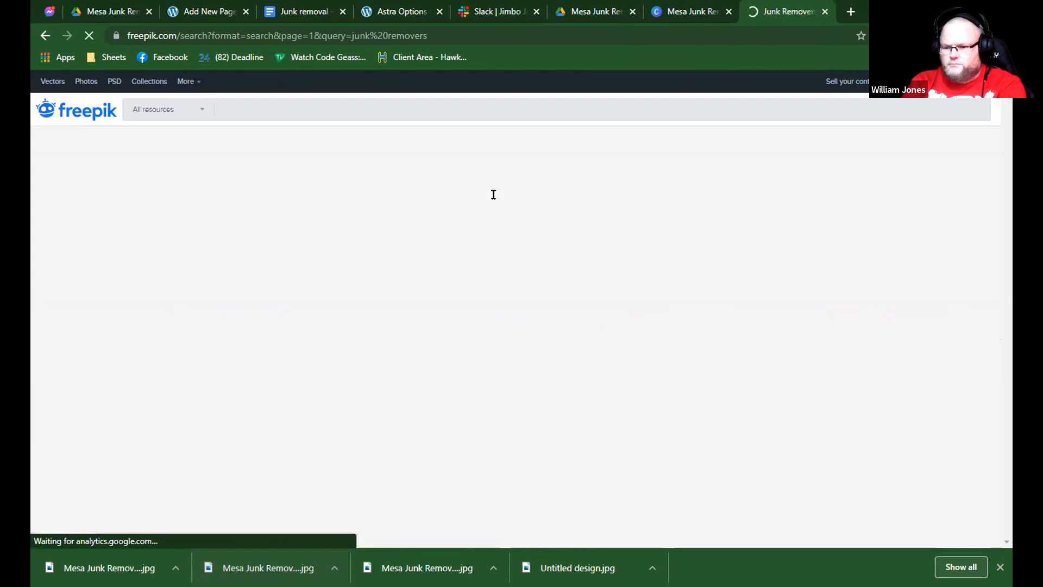
scroll(527, 228, down, 6)
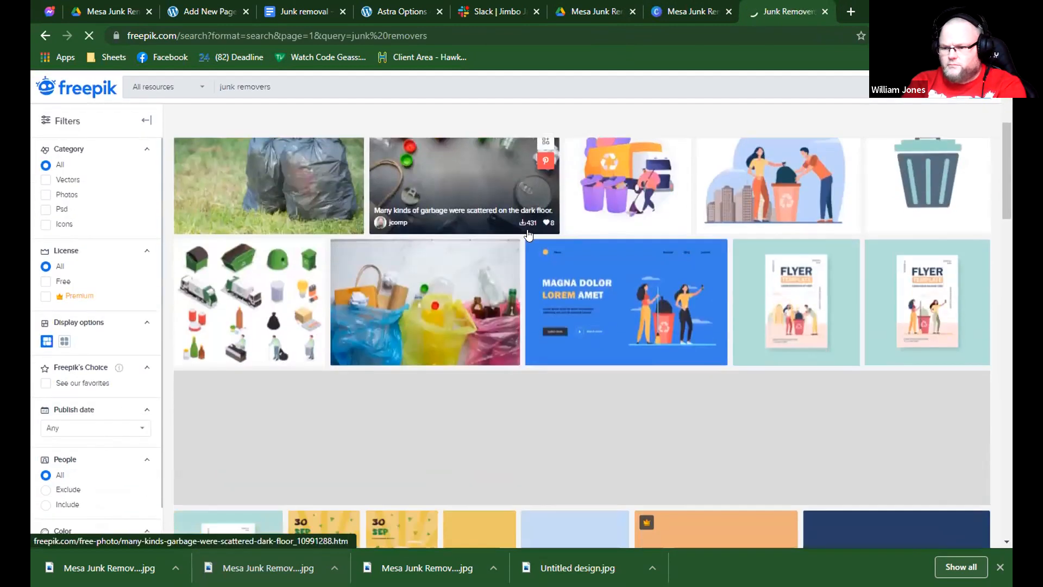
scroll(528, 224, down, 1)
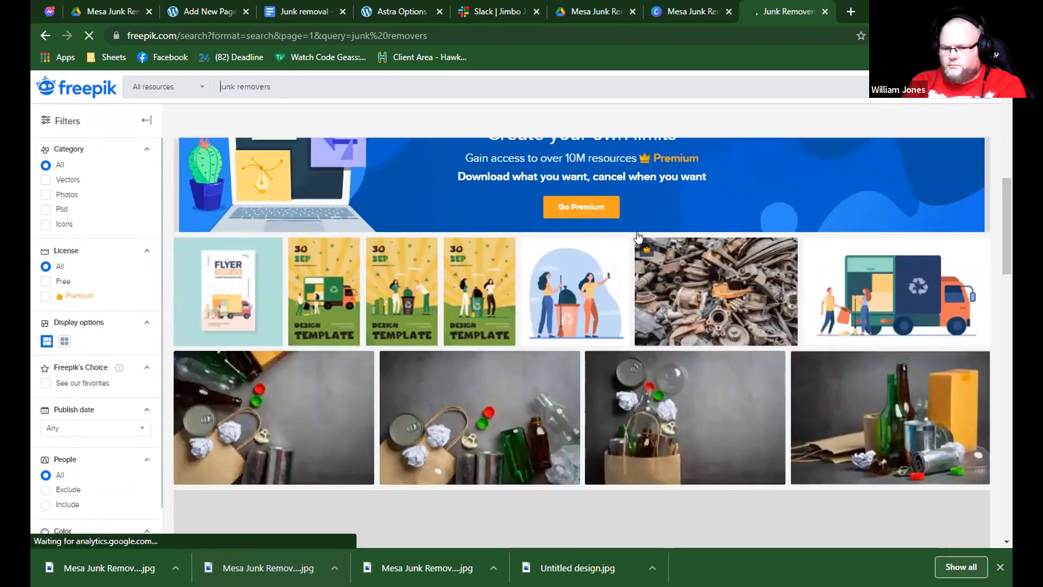
scroll(481, 175, down, 6)
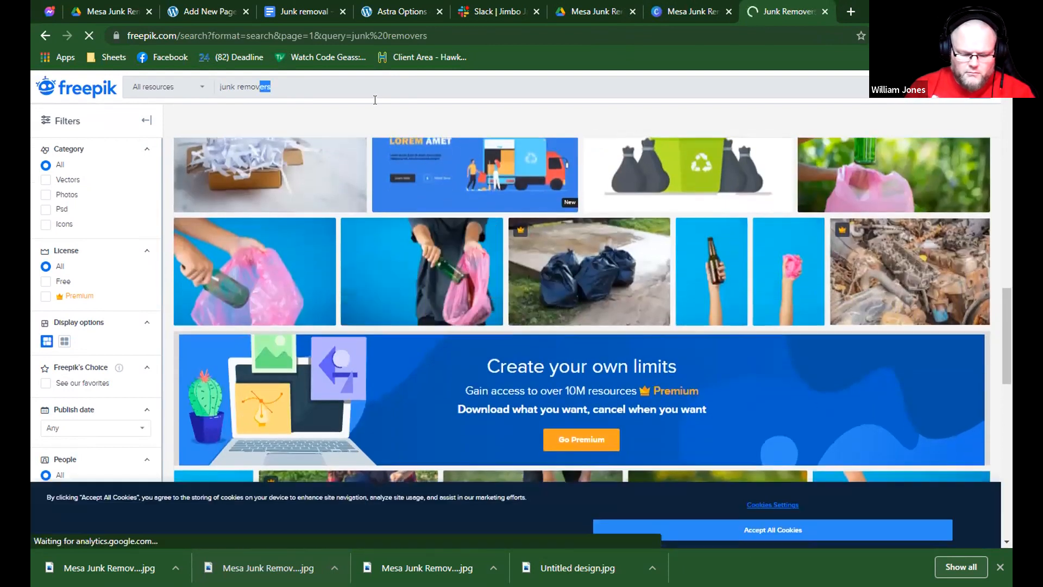
Change the Freepik search to "junk removal" and examine the results for a usable photo.
drag(271, 87, 254, 88)
click(257, 87)
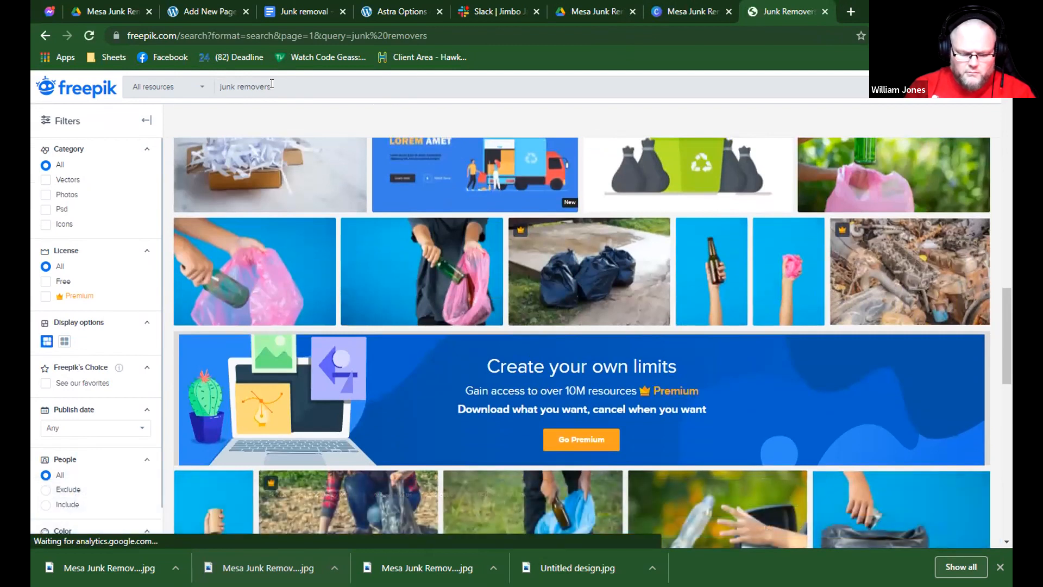
drag(262, 86, 267, 85)
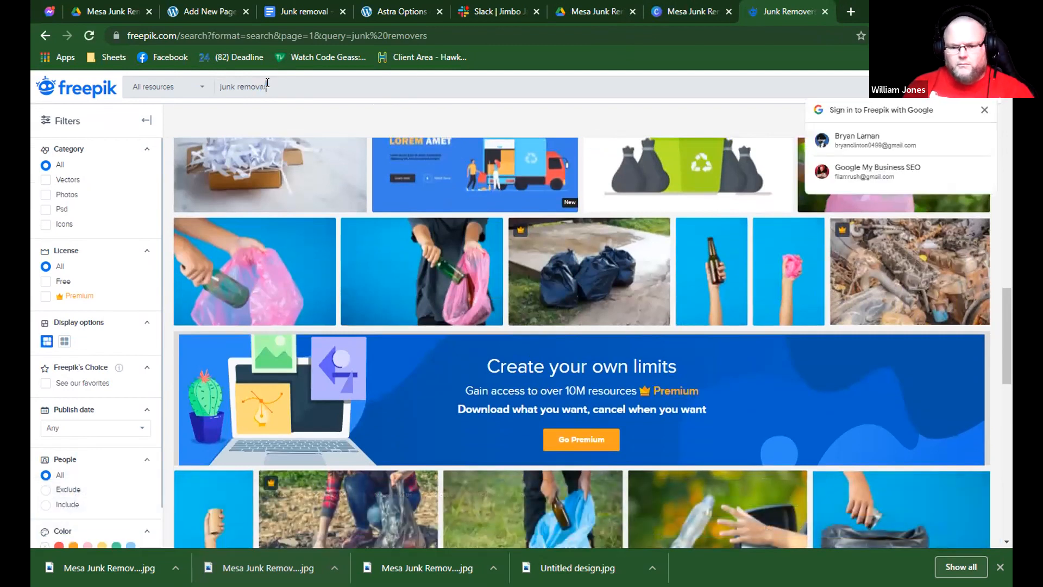
key(Return)
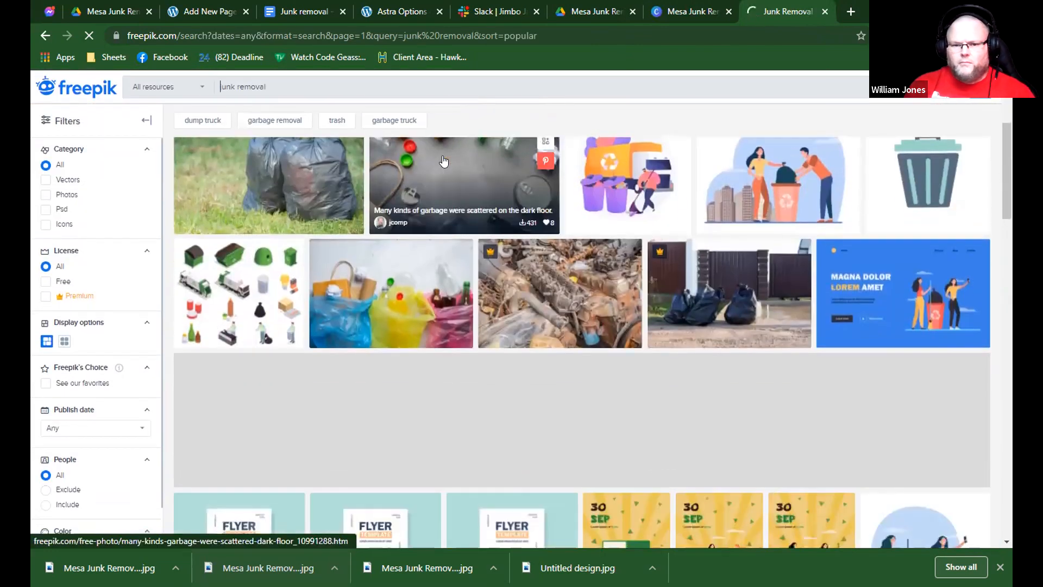
scroll(444, 161, down, 5)
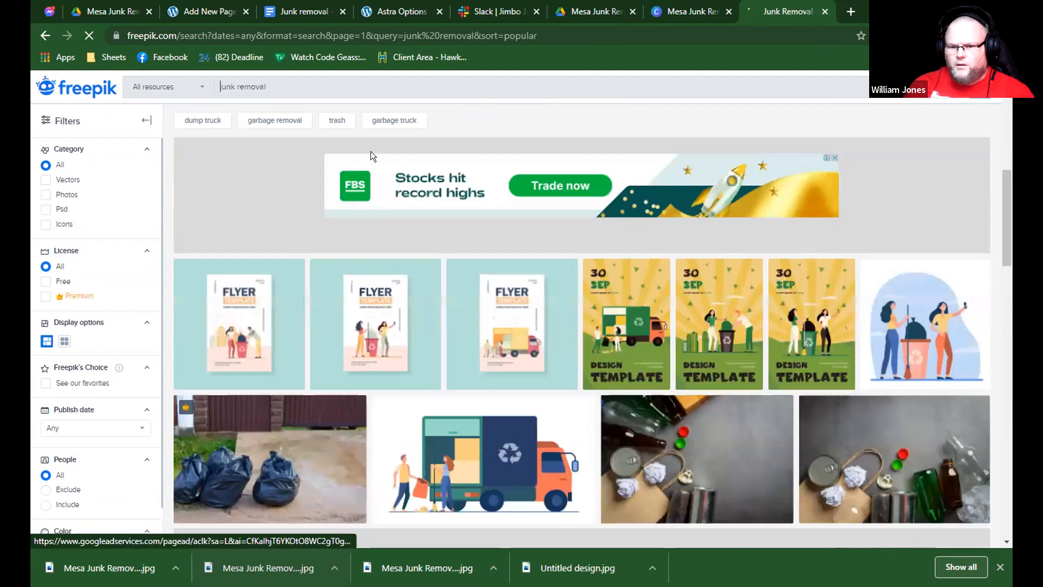
scroll(631, 205, down, 5)
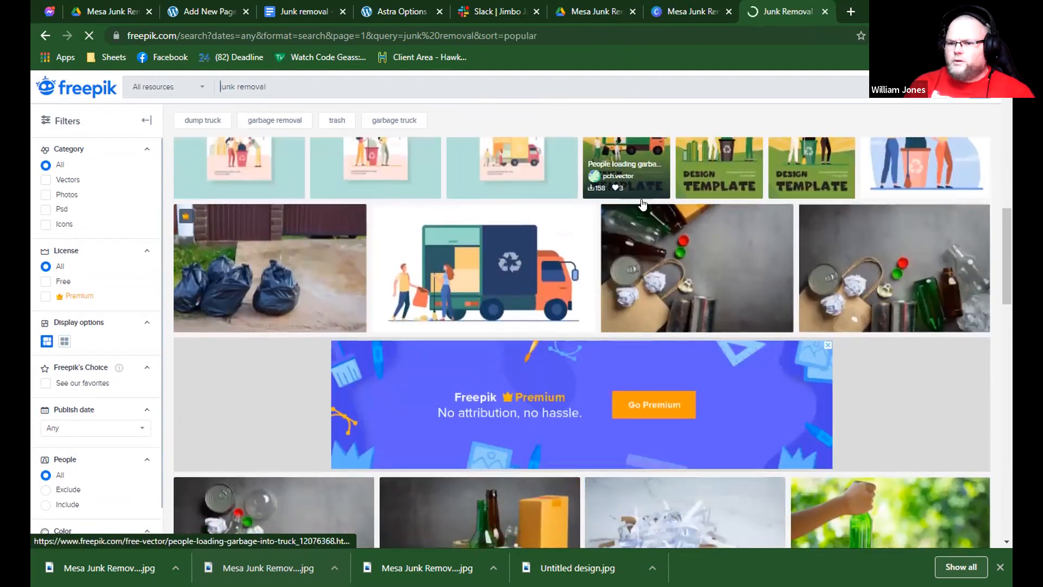
scroll(631, 205, down, 8)
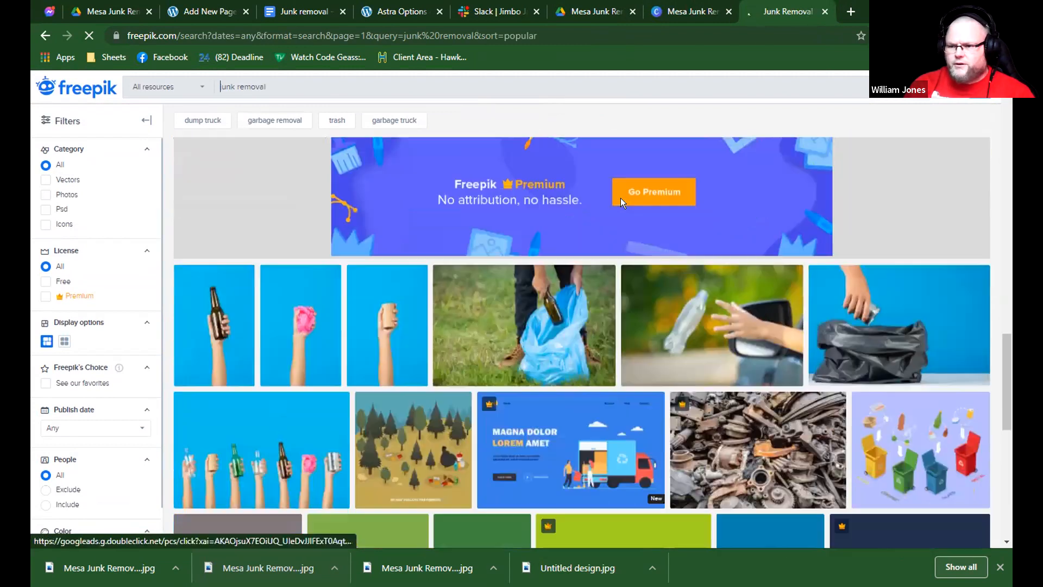
scroll(857, 232, down, 3)
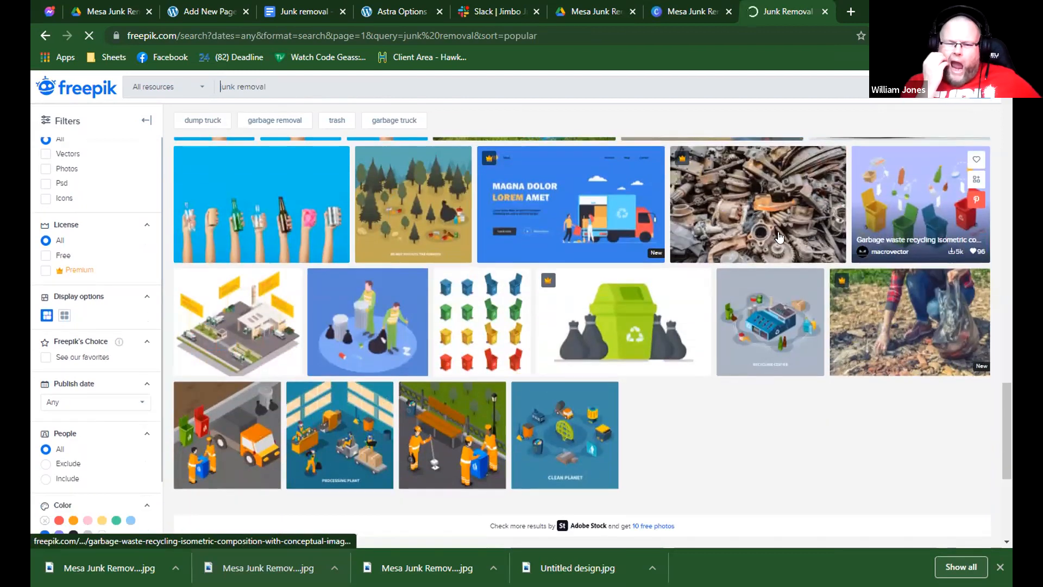
scroll(885, 224, up, 3)
scroll(747, 219, up, 3)
scroll(649, 218, up, 5)
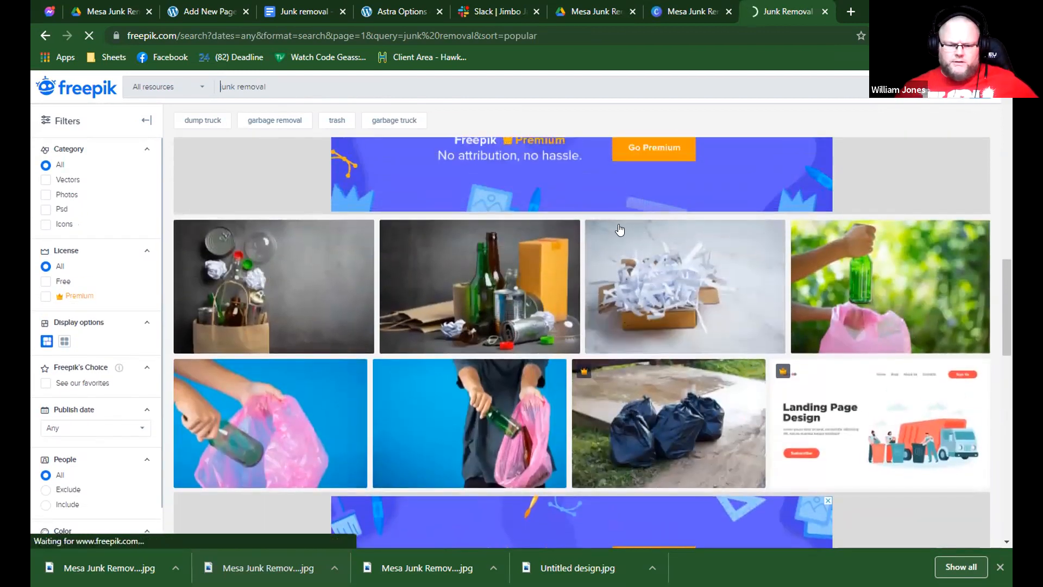
scroll(598, 229, down, 4)
scroll(542, 257, down, 1)
scroll(275, 374, down, 1)
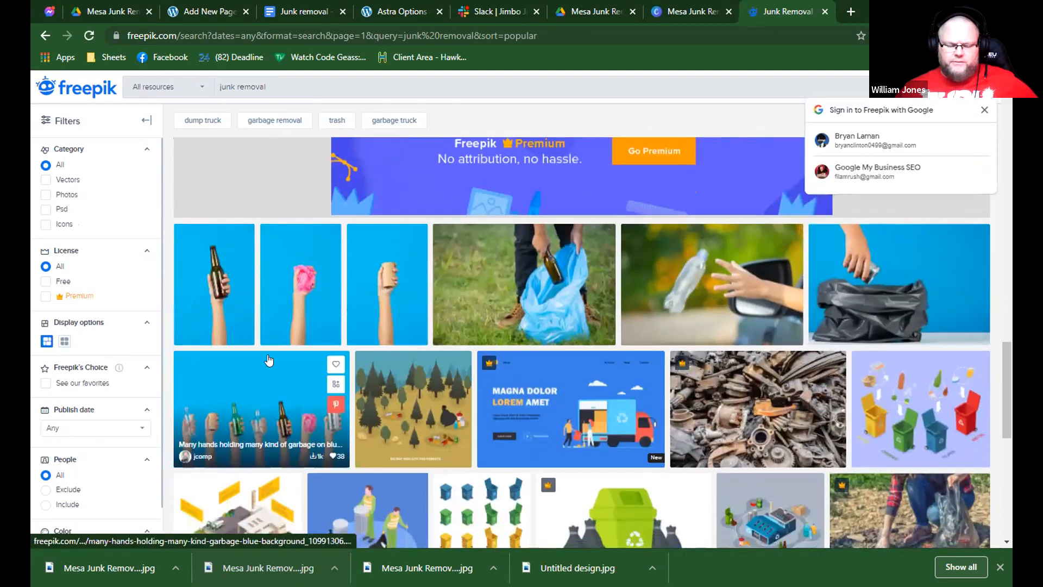
Open the Freepik photo of many hands holding garbage on a blue background and try to download it.
click(268, 359)
click(226, 10)
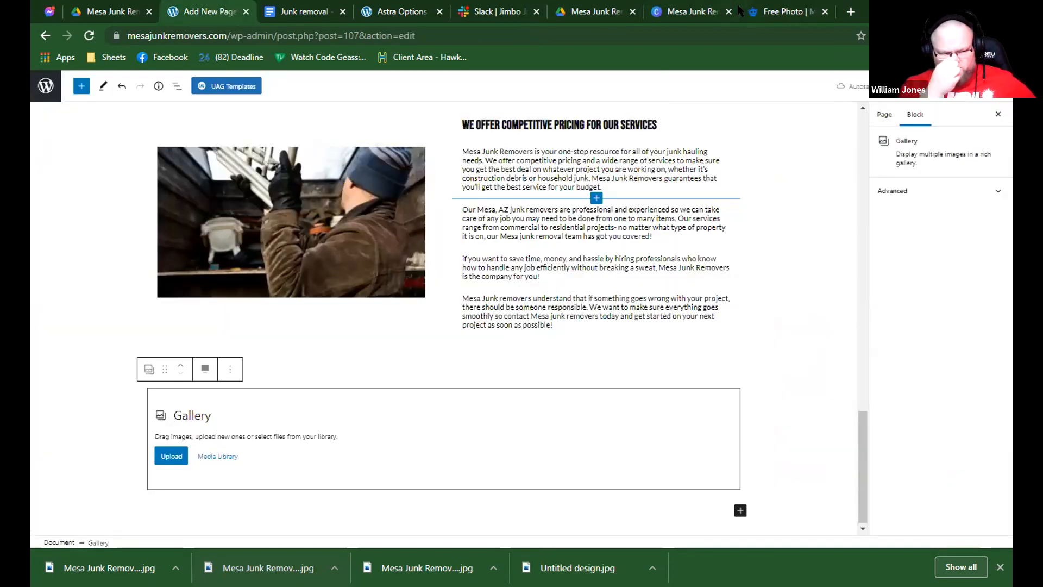
click(740, 11)
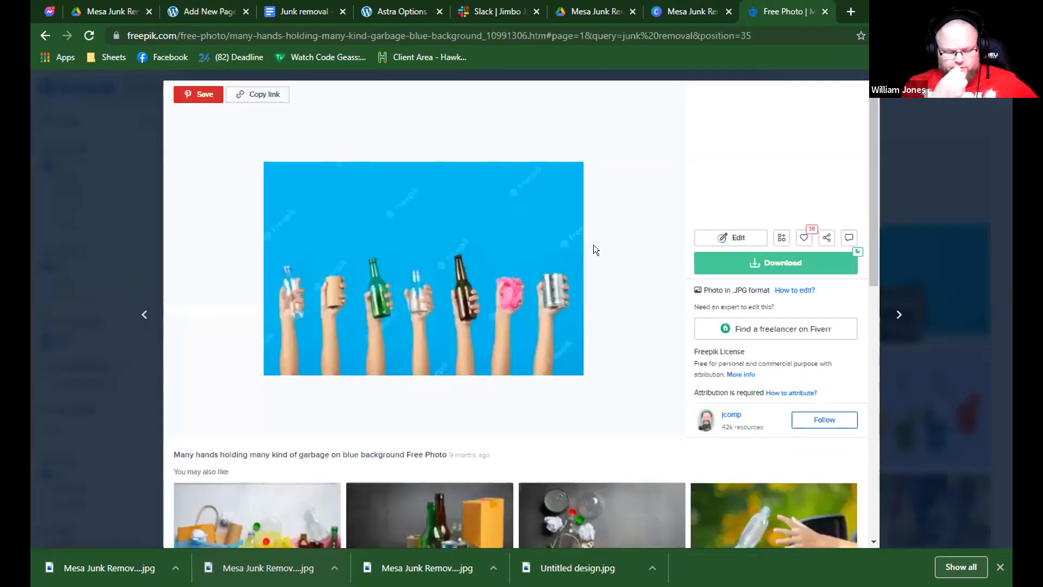
click(751, 270)
Return to the WordPress page and browse the full block library for a block to add below the gallery.
click(207, 10)
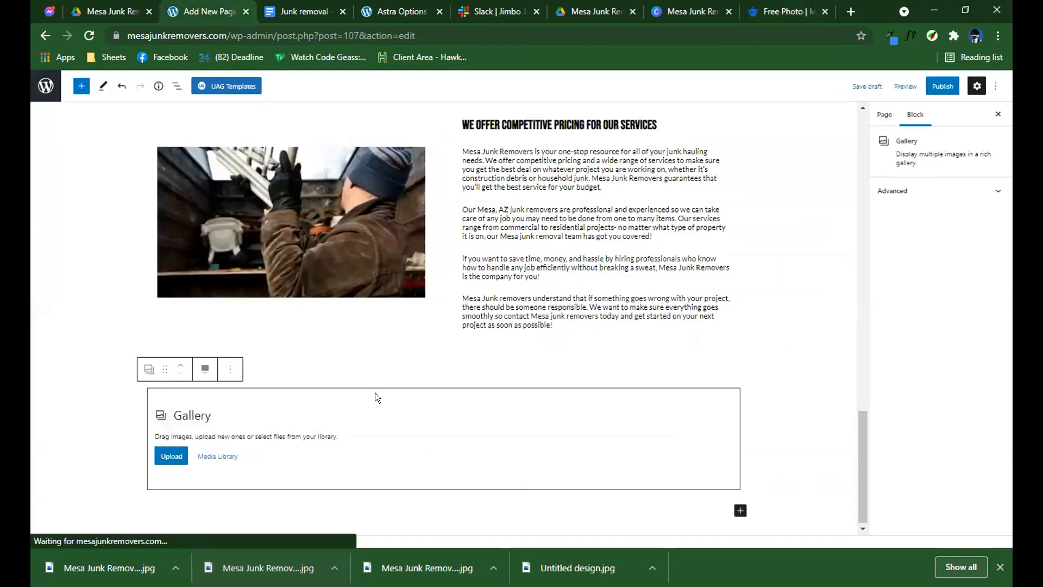
click(237, 400)
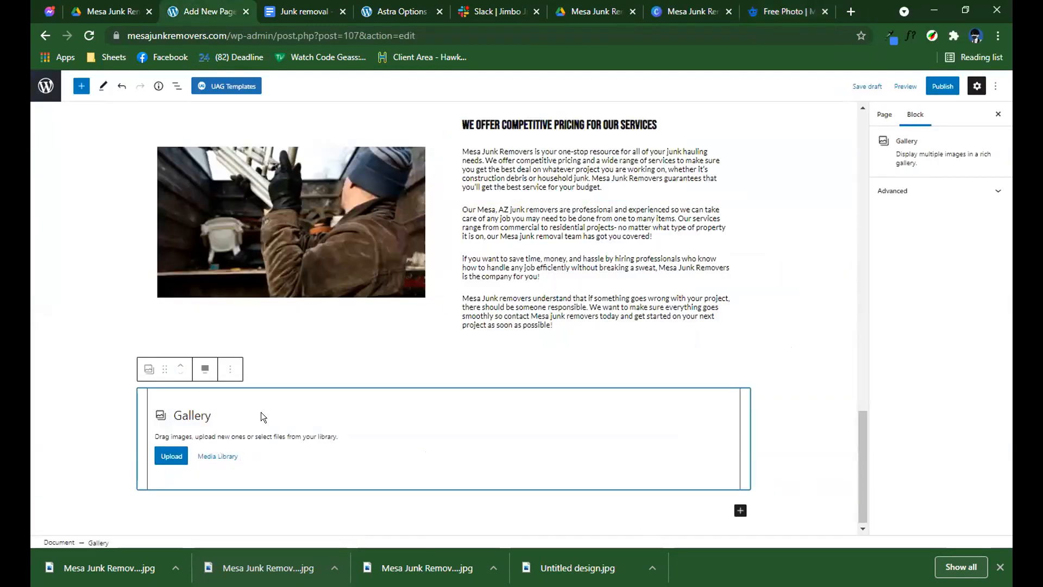
click(740, 510)
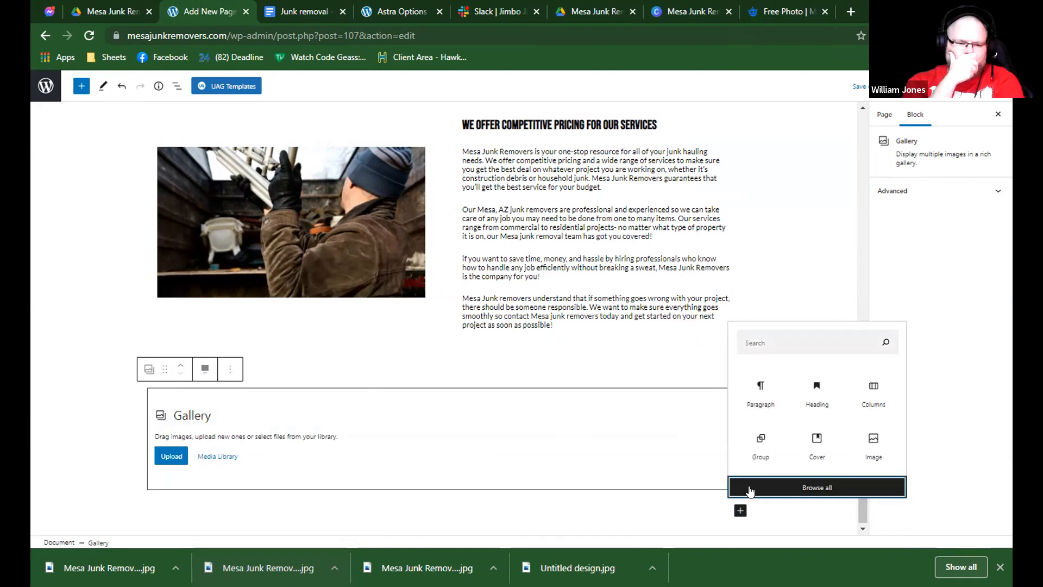
click(751, 488)
scroll(152, 361, down, 10)
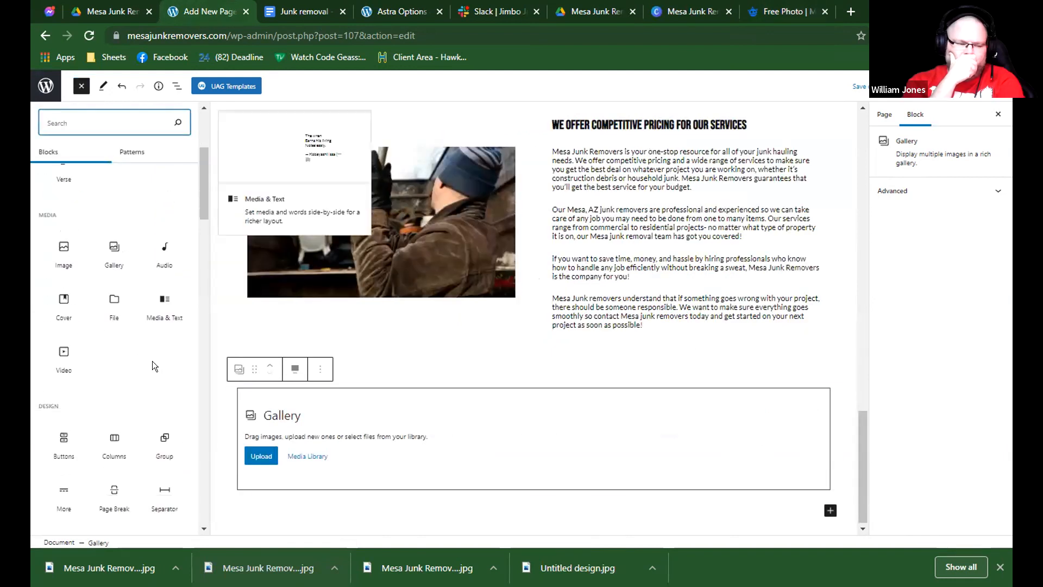
Return to Freepik and try again to download the many-hands garbage photo for free, signing in with the Google account.
click(763, 11)
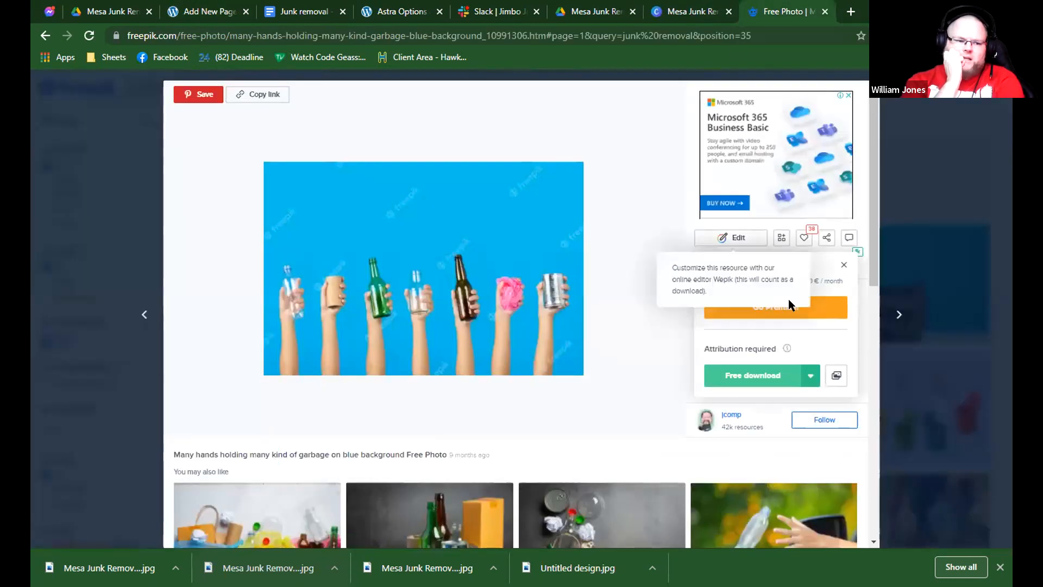
click(762, 373)
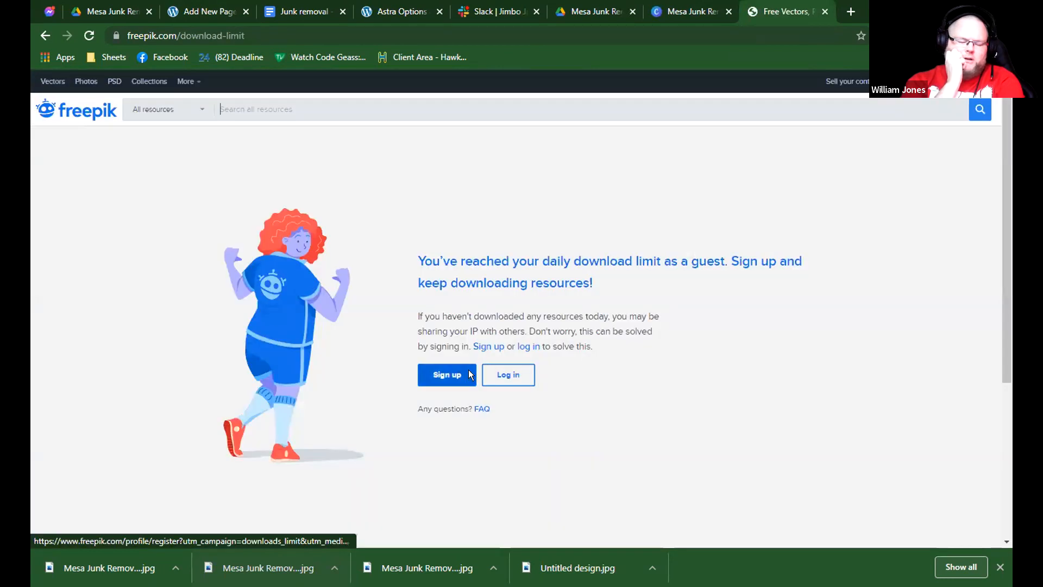
click(850, 142)
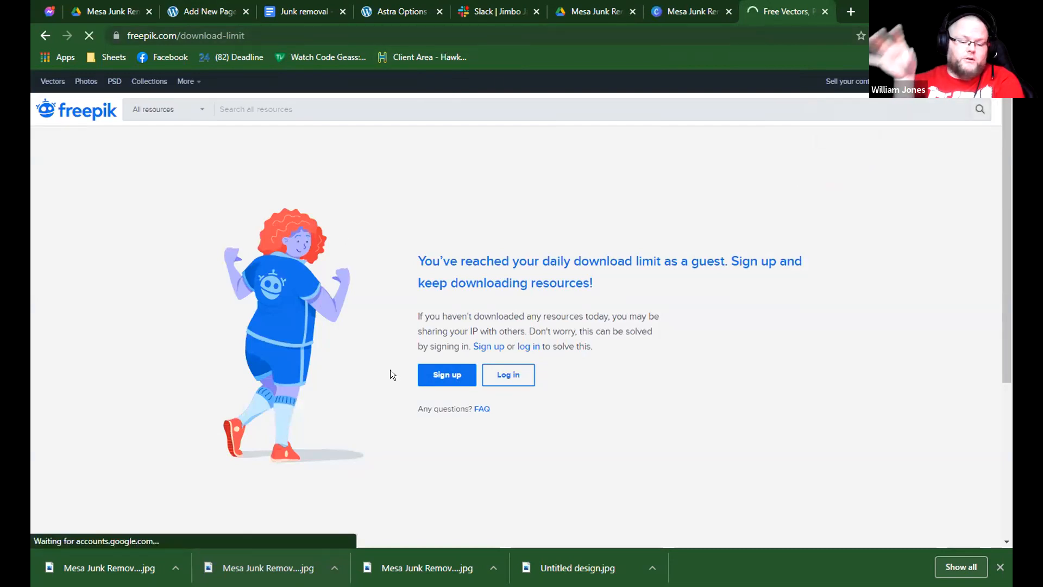
scroll(347, 280, down, 3)
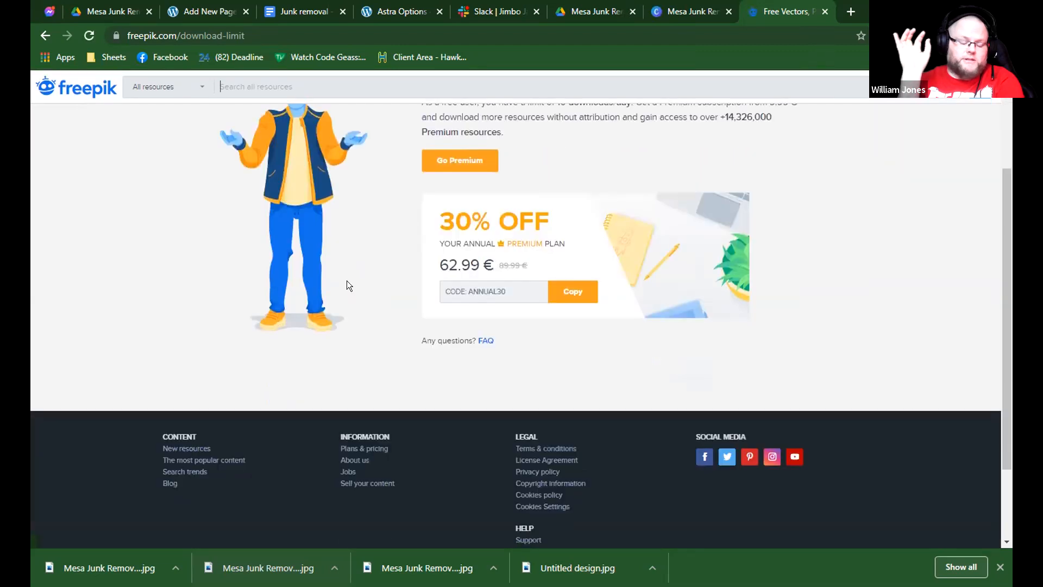
scroll(326, 272, up, 1)
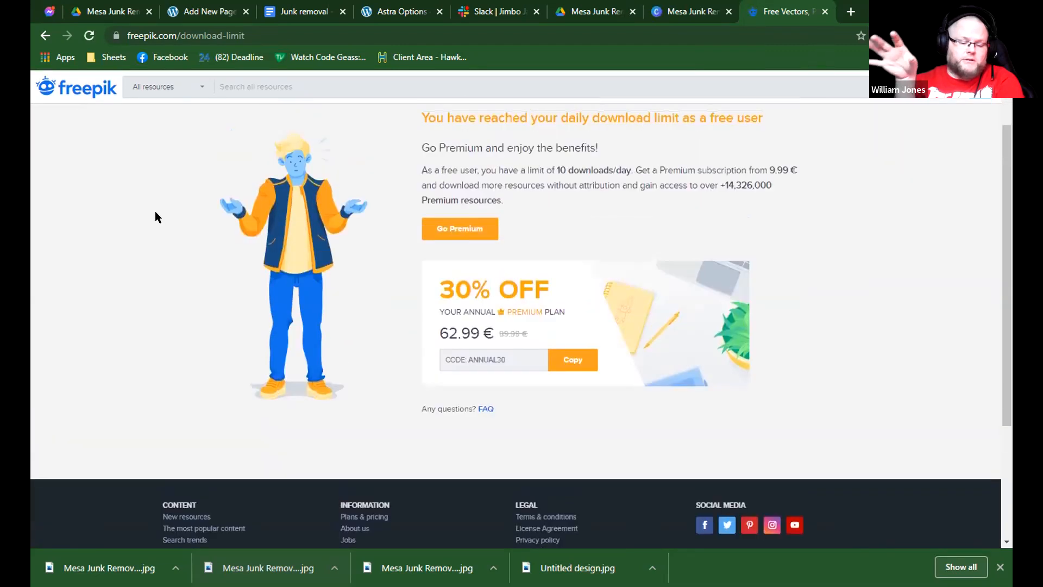
click(43, 33)
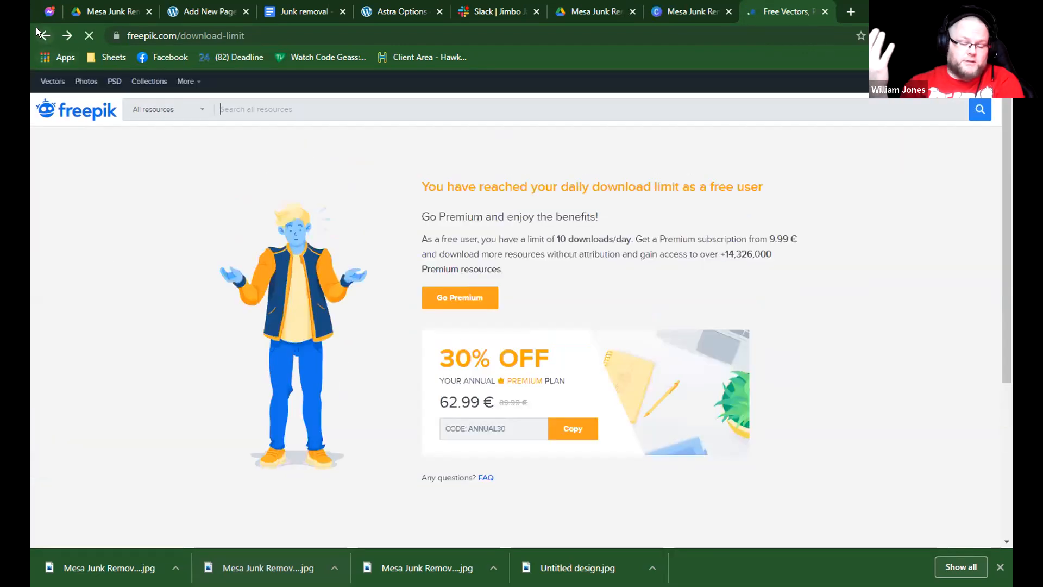
click(37, 29)
Switch to the Canva design, replace its background with the "junk removers" scrap heap photo and download it as a JPG.
click(691, 12)
scroll(180, 340, down, 1)
scroll(179, 340, down, 2)
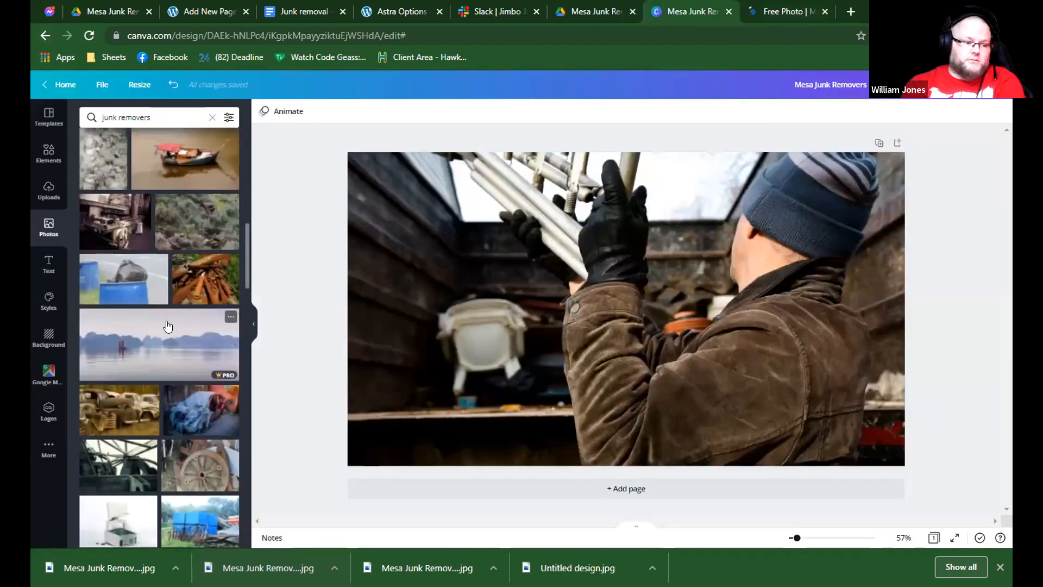
scroll(171, 317, up, 11)
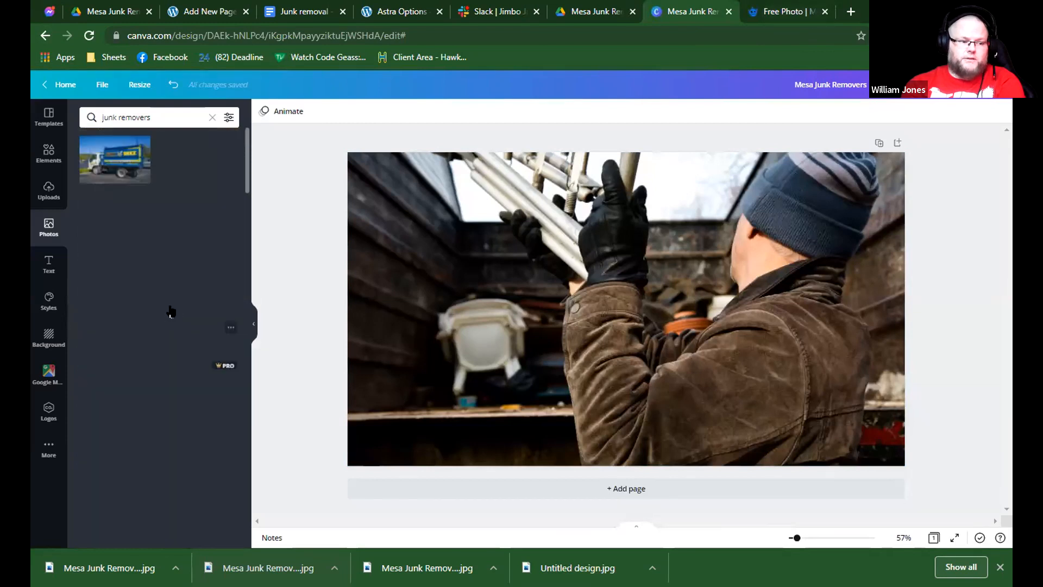
click(173, 172)
right_click(619, 266)
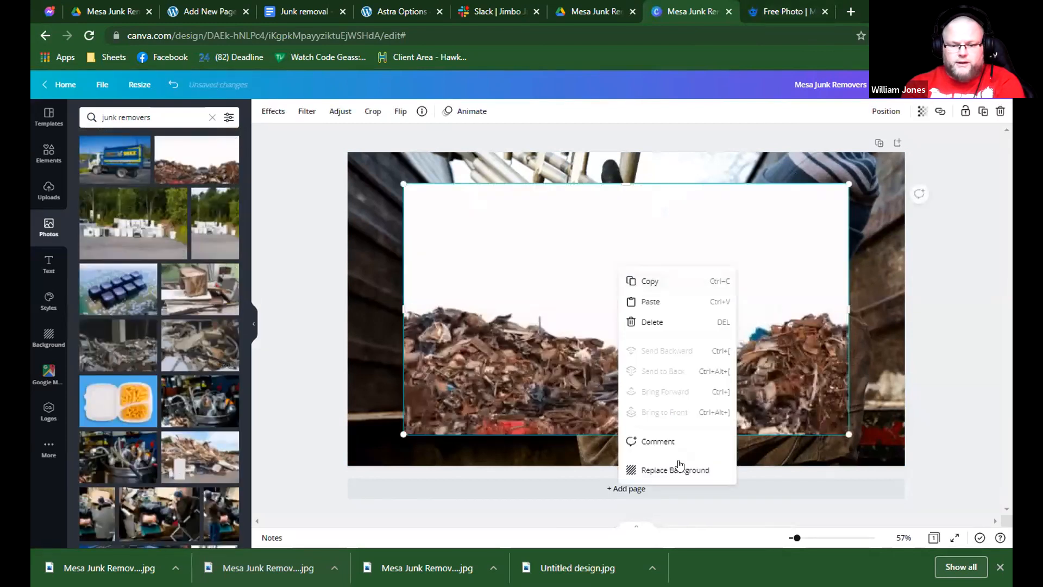
click(679, 469)
click(953, 84)
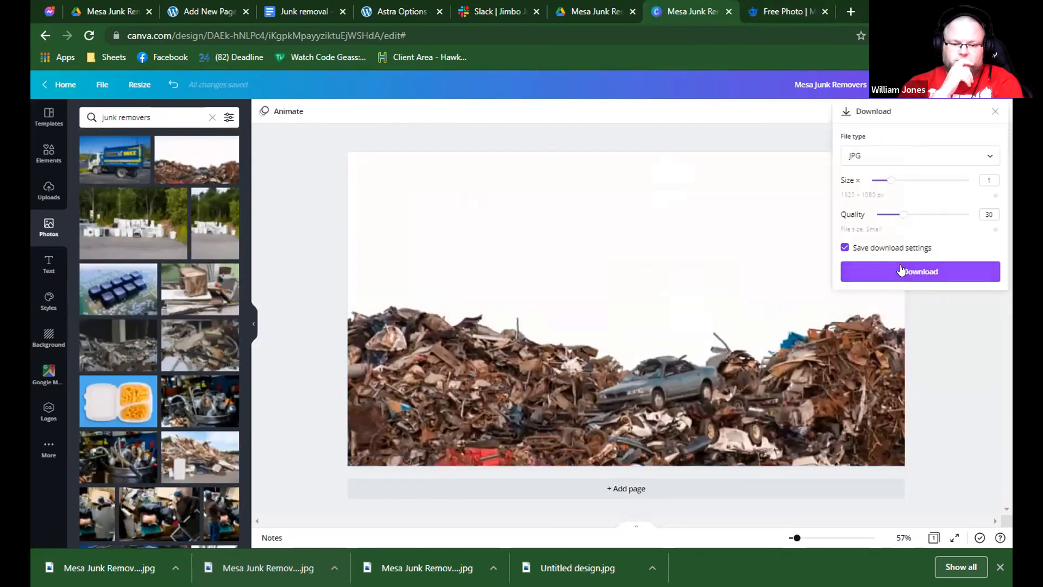
click(901, 270)
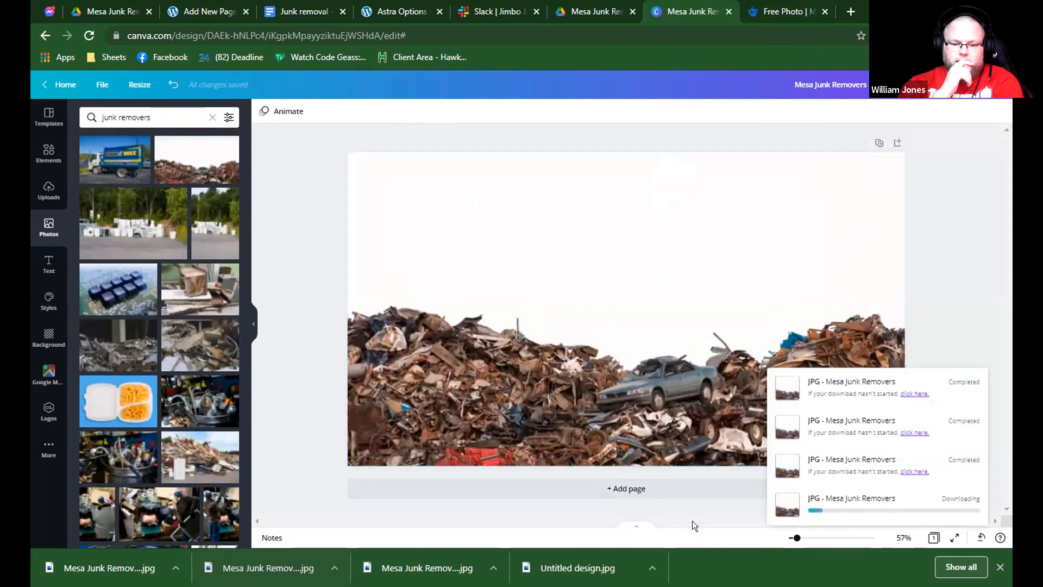
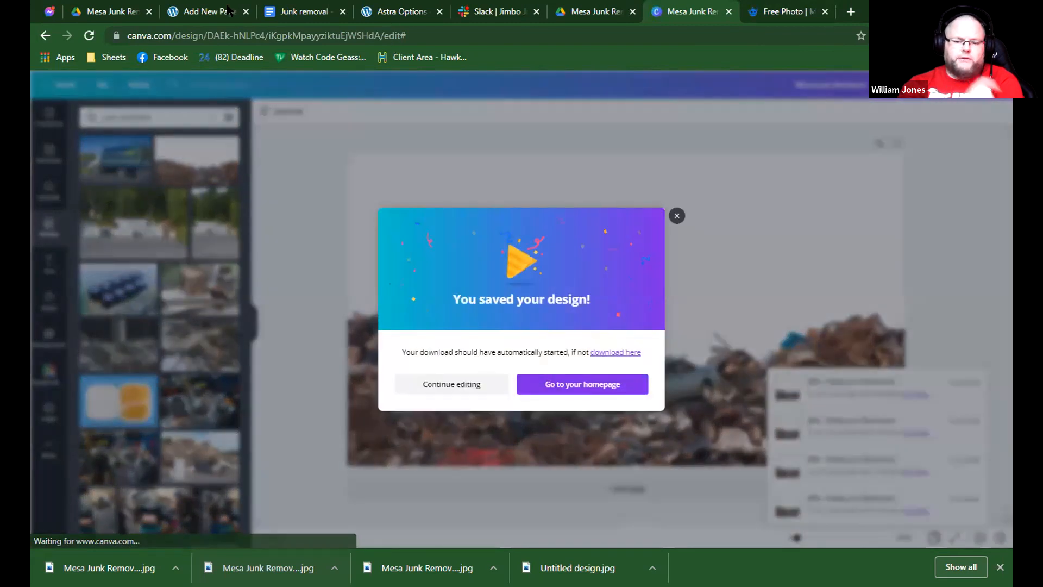
Return to the WordPress page and add the downloaded scrap heap JPG to the empty Gallery block.
click(304, 11)
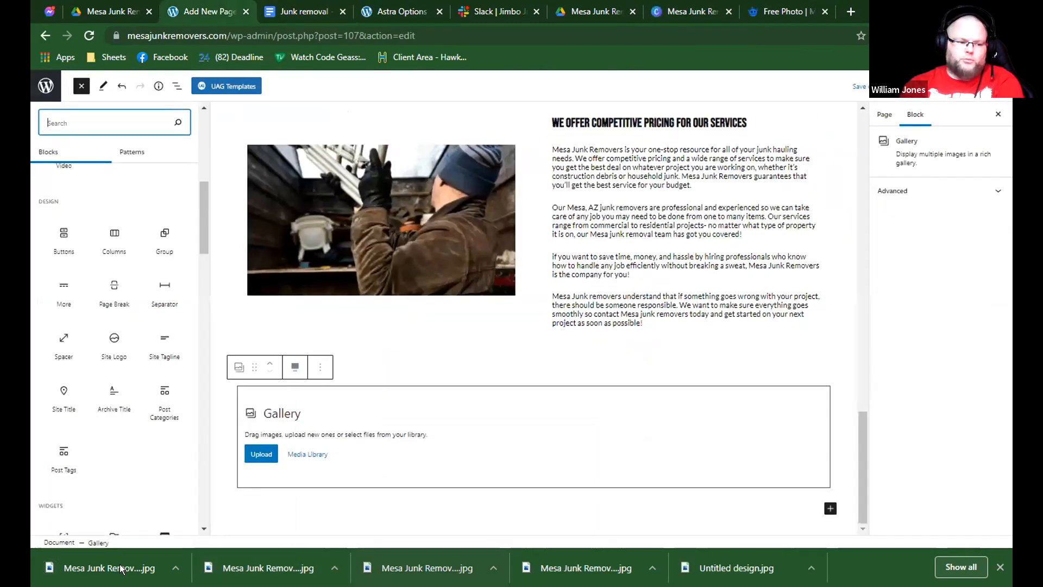
drag(125, 568, 335, 425)
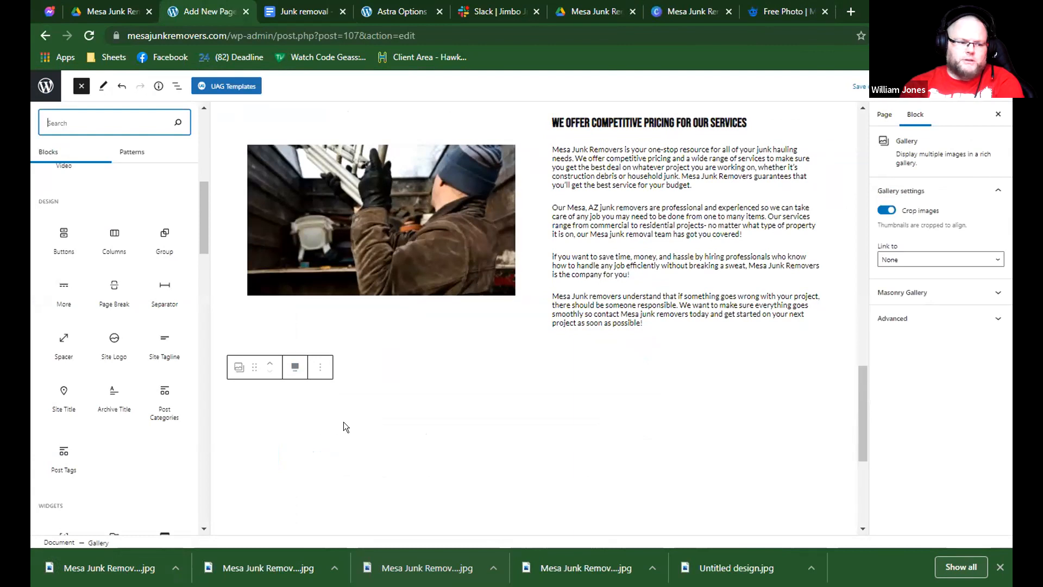
scroll(352, 412, down, 1)
scroll(353, 412, up, 1)
scroll(356, 411, down, 3)
scroll(359, 412, up, 4)
click(489, 345)
scroll(401, 444, down, 5)
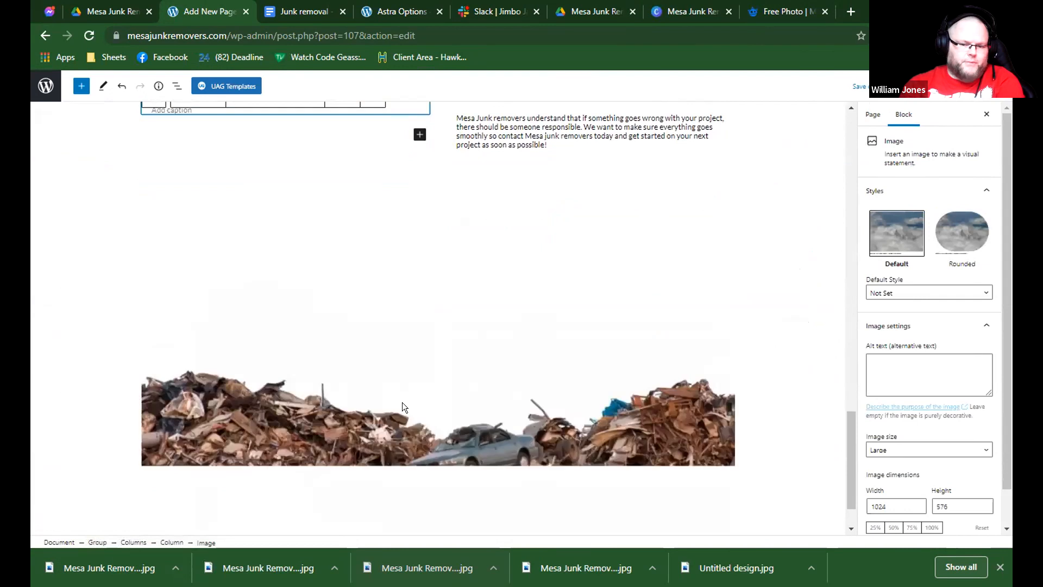
Remove the Gallery block below the competitive pricing section.
click(414, 391)
click(724, 207)
click(239, 367)
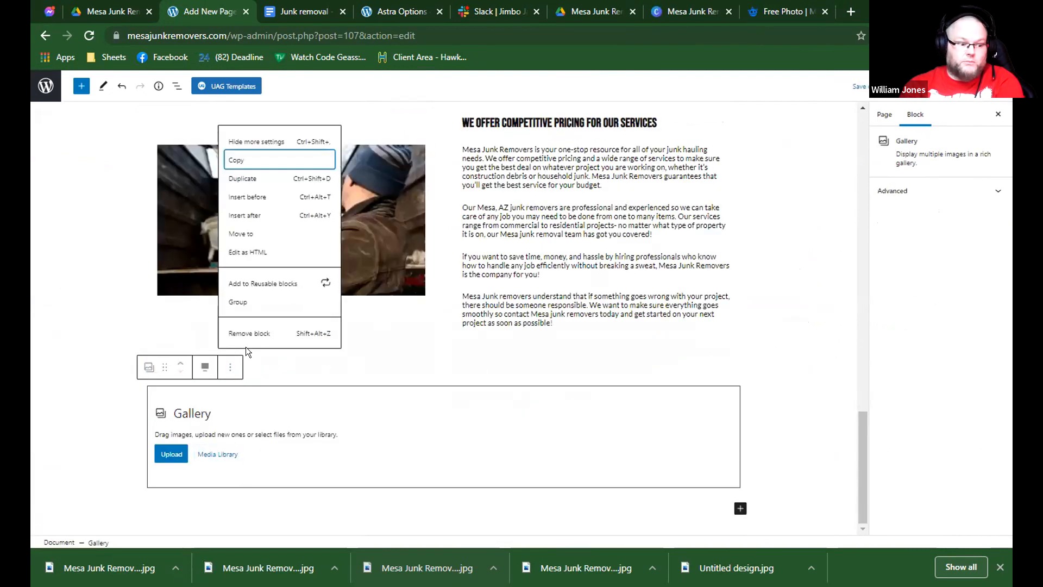
click(244, 334)
Insert a Cover block below the competitive pricing section and use the downloaded scrap heap JPG as its image.
click(320, 508)
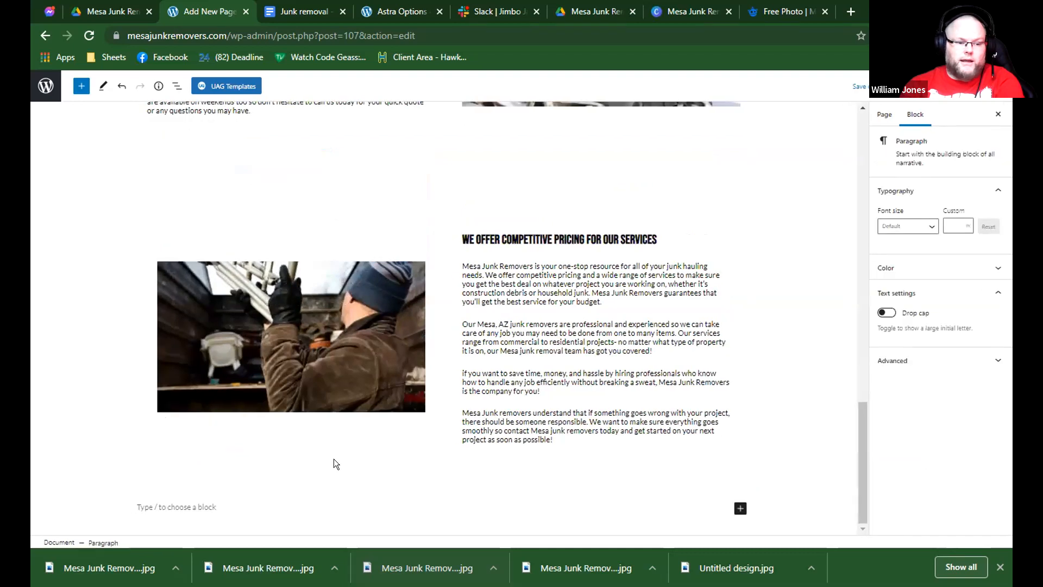
text(/co)
key(Down)
key(Down)
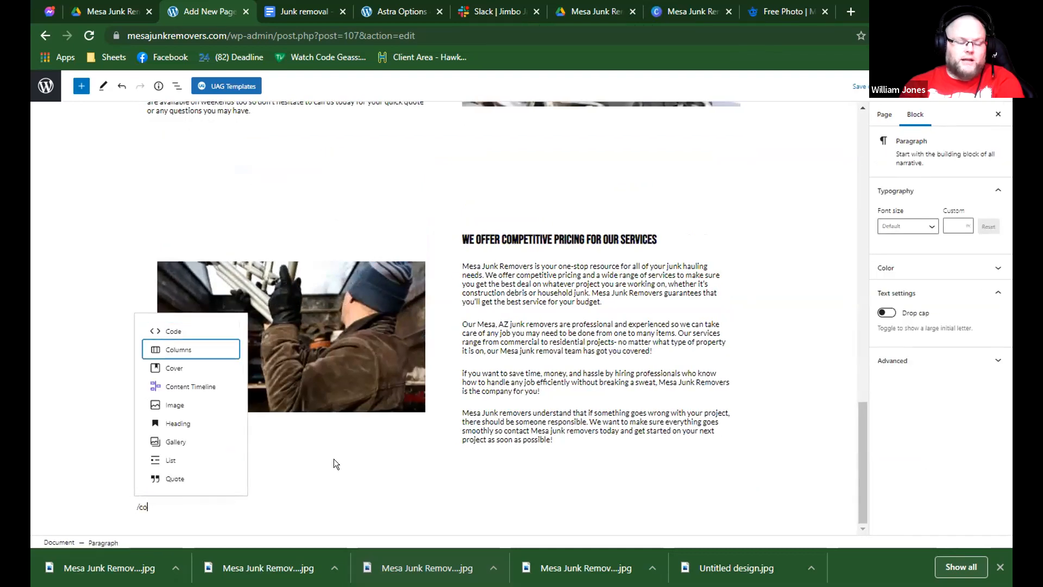
key(Return)
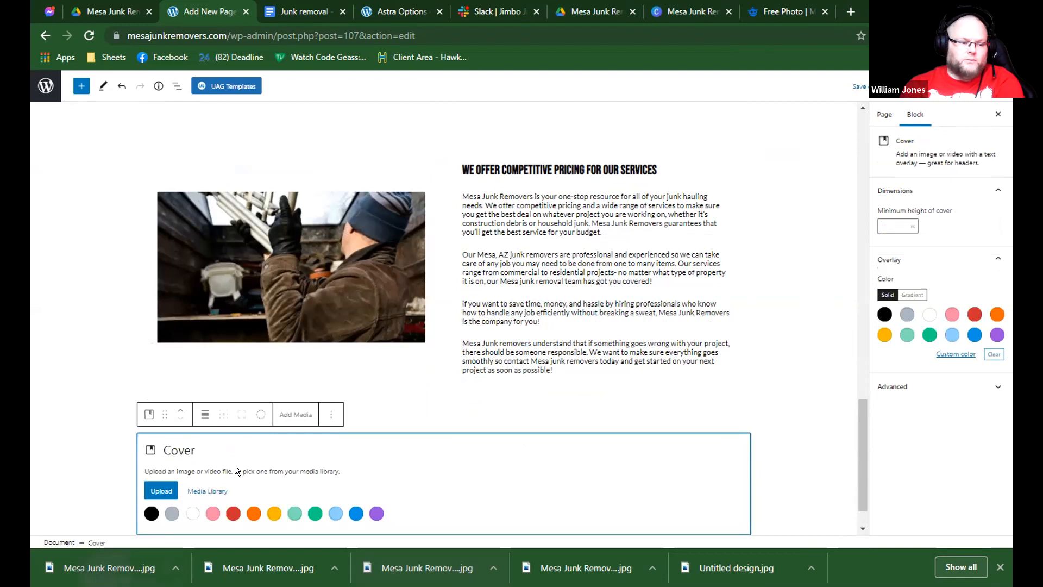
scroll(247, 426, down, 2)
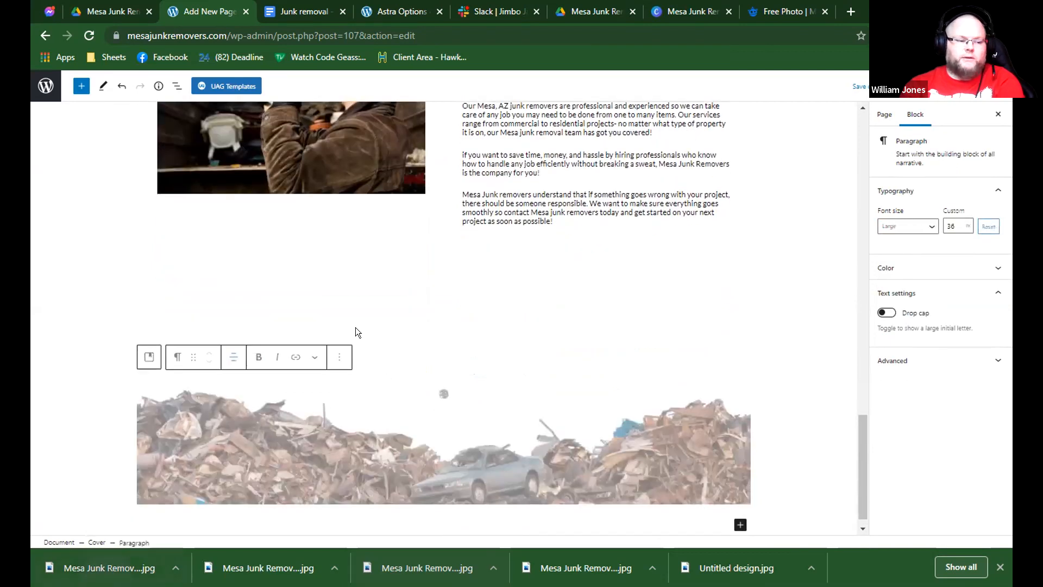
Set the scrap heap cover's alignment to full width.
click(371, 345)
click(198, 265)
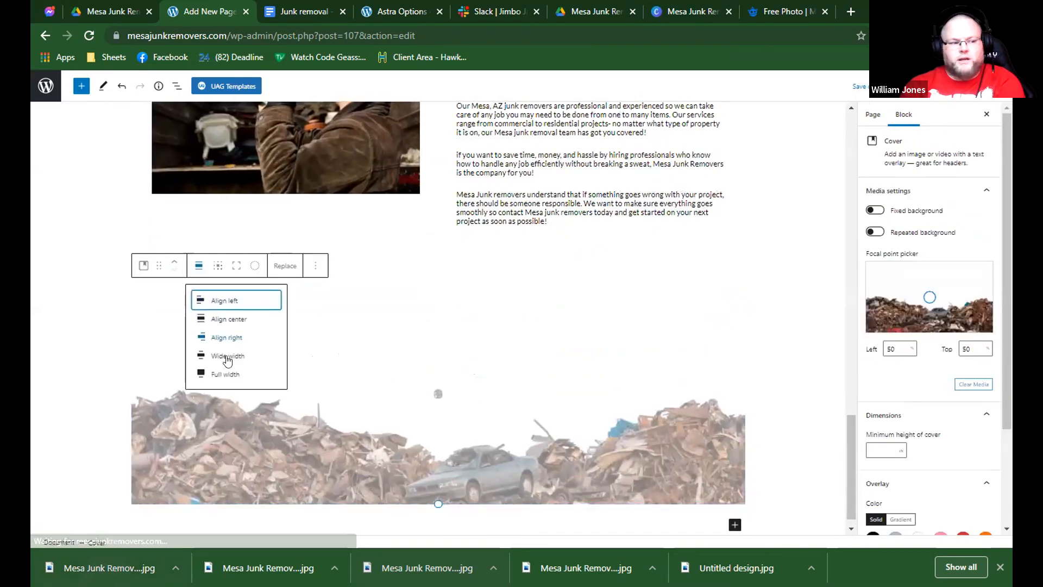
click(221, 371)
Insert a Columns block with the 33 / 33 / 33 variation inside the scrap heap cover.
click(400, 383)
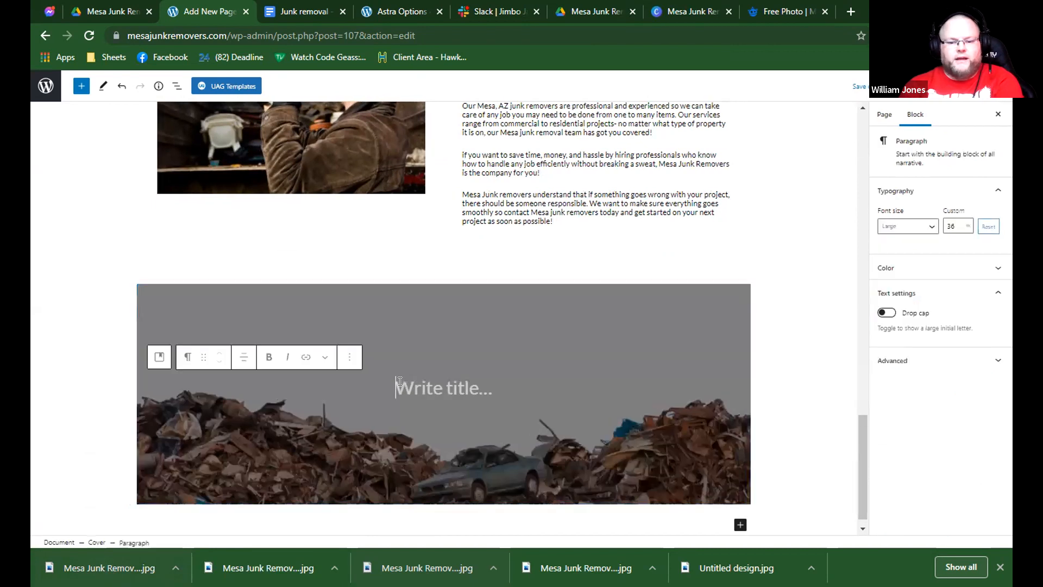
text(/co)
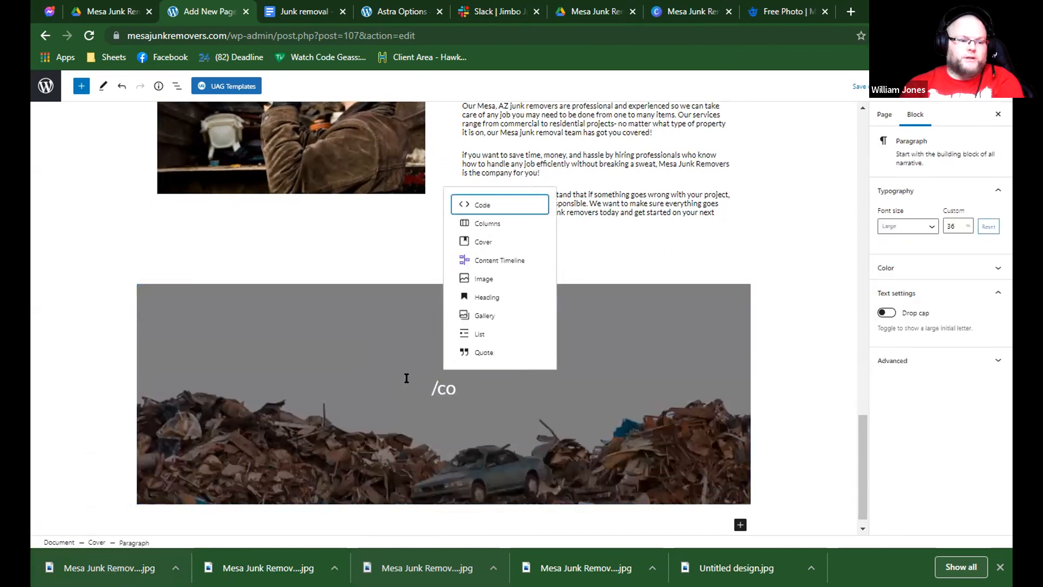
key(Down)
key(Return)
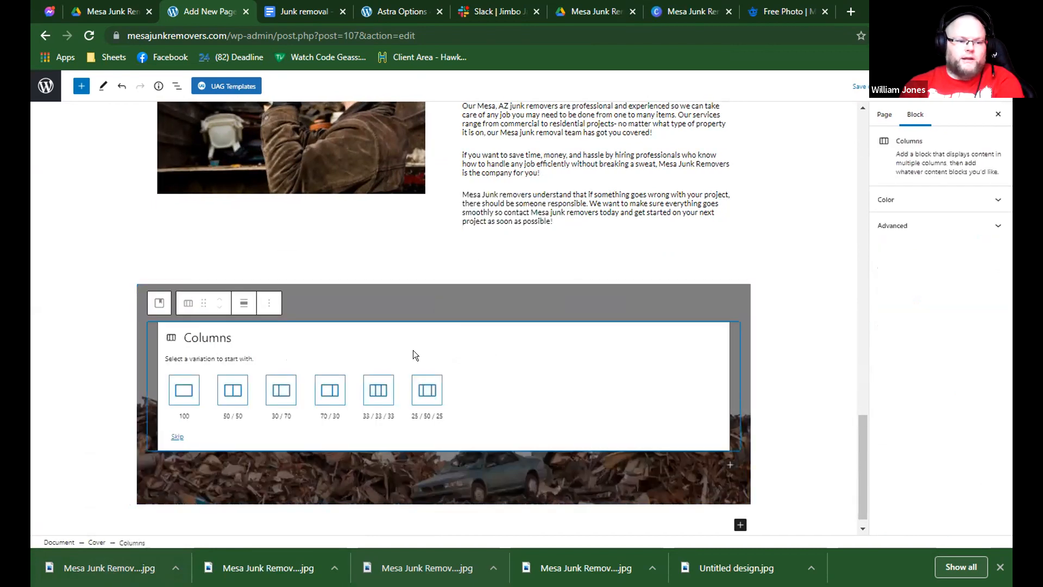
click(369, 382)
click(268, 398)
click(245, 388)
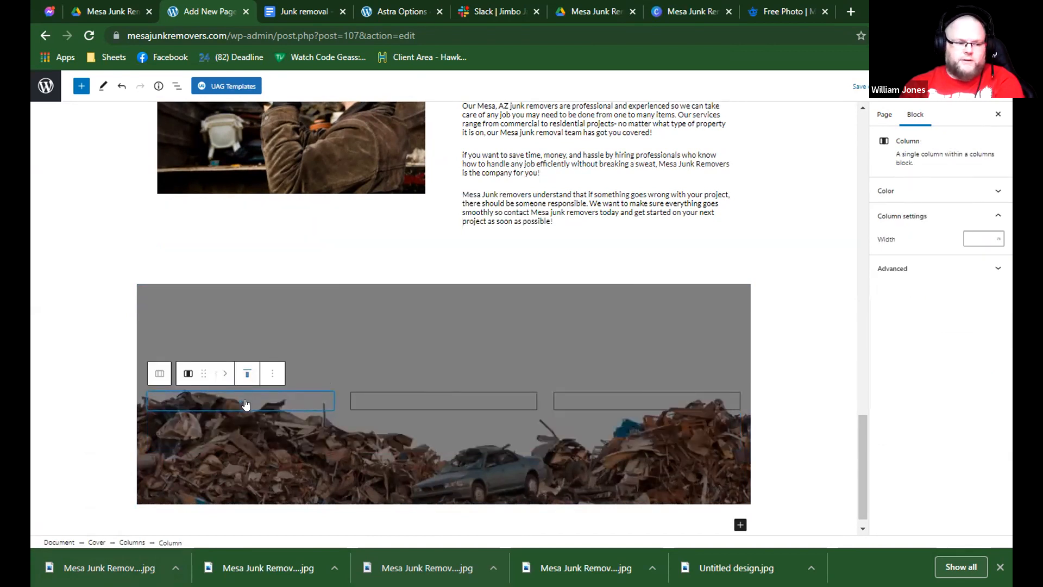
Insert an Info Box block in the first column of the cover.
click(245, 404)
text(info)
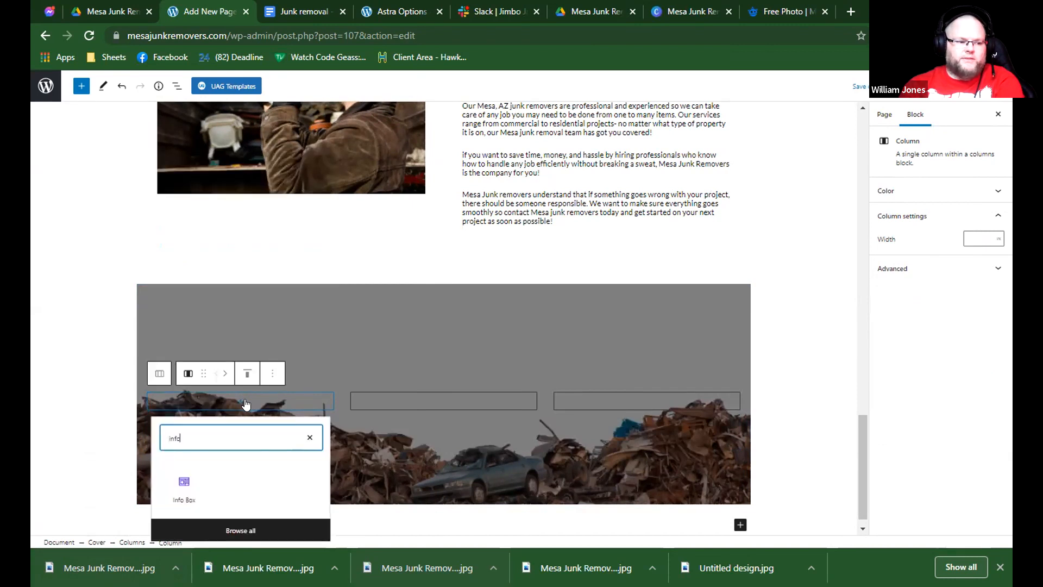
click(179, 486)
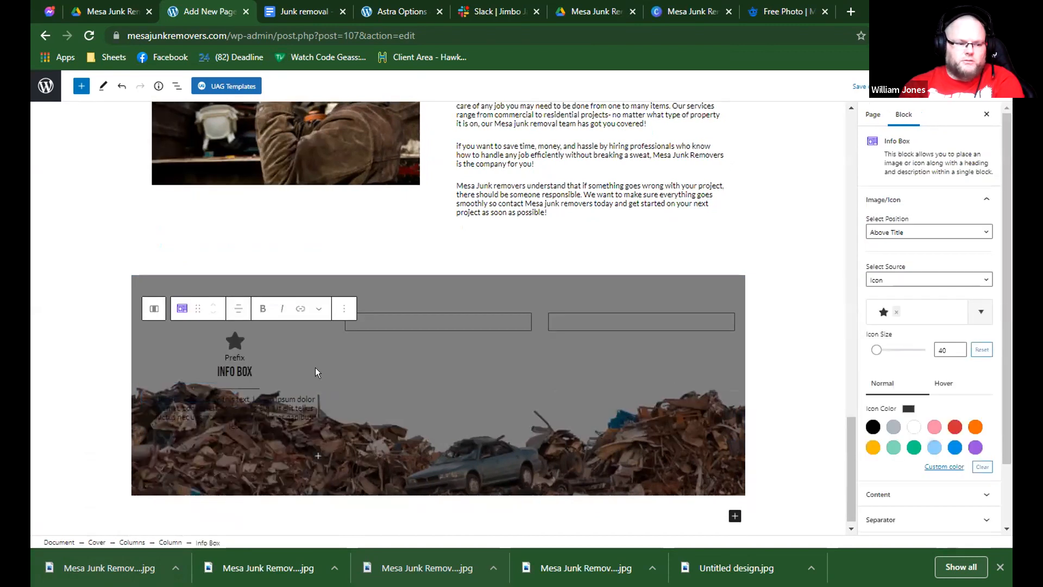
Set the info box's icon, prefix, title and description colors to white.
click(914, 426)
scroll(904, 427, down, 2)
click(900, 424)
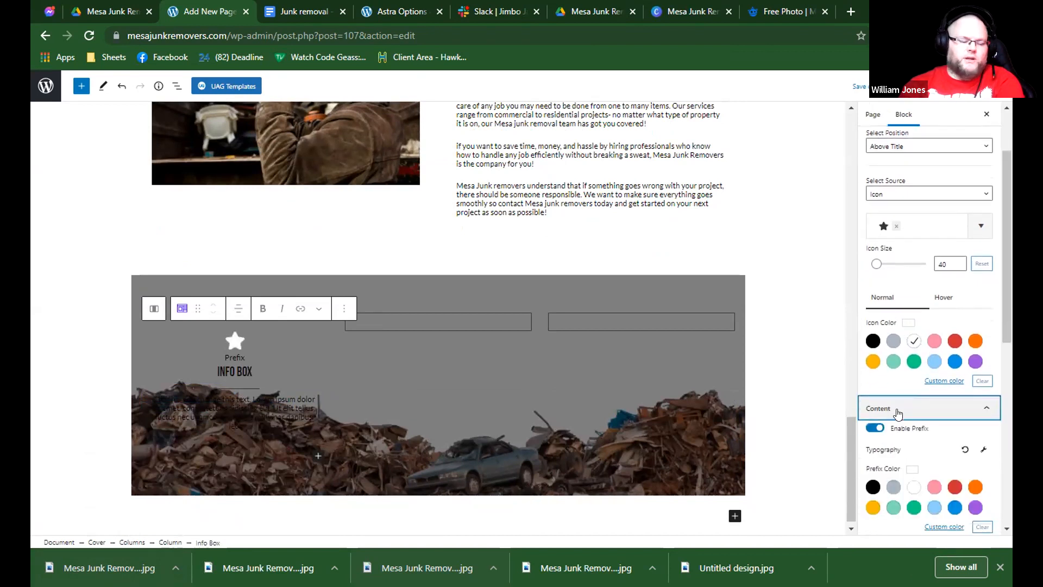
click(906, 477)
scroll(904, 478, down, 2)
scroll(904, 478, down, 4)
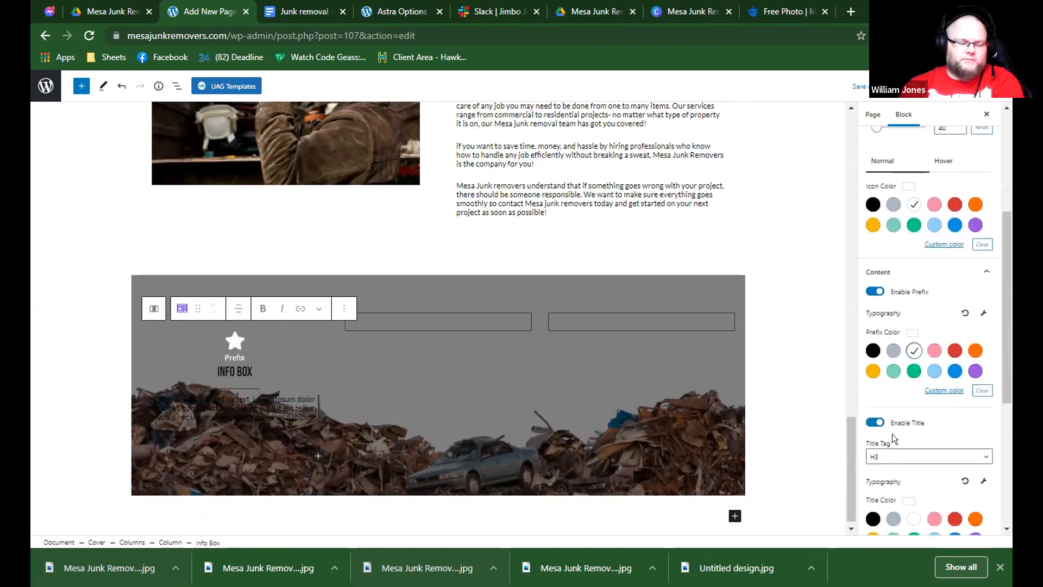
click(914, 449)
scroll(909, 478, down, 1)
click(914, 513)
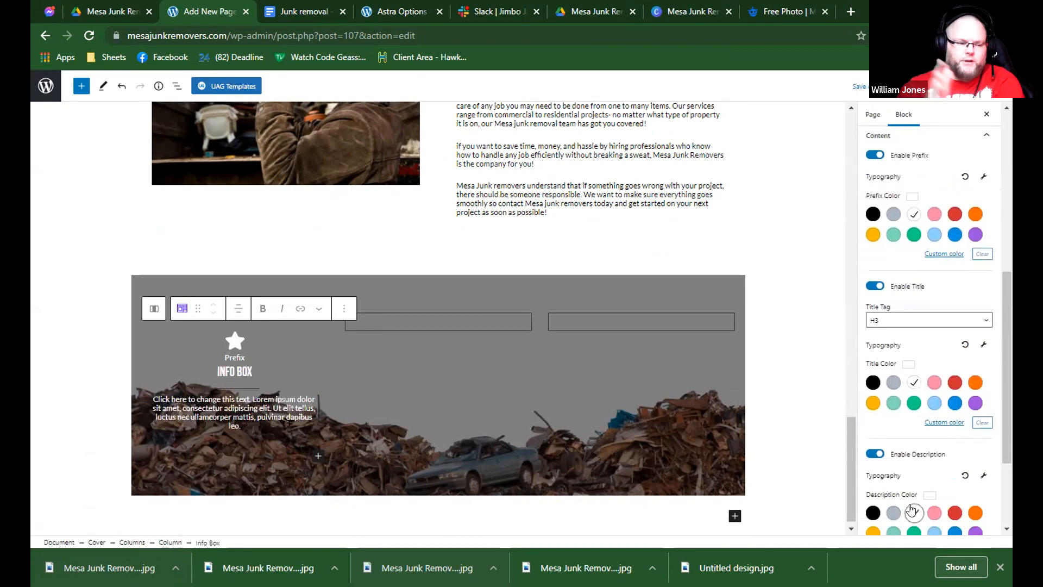
Disable the info box's prefix.
scroll(914, 513, down, 1)
scroll(891, 435, up, 3)
scroll(873, 375, up, 2)
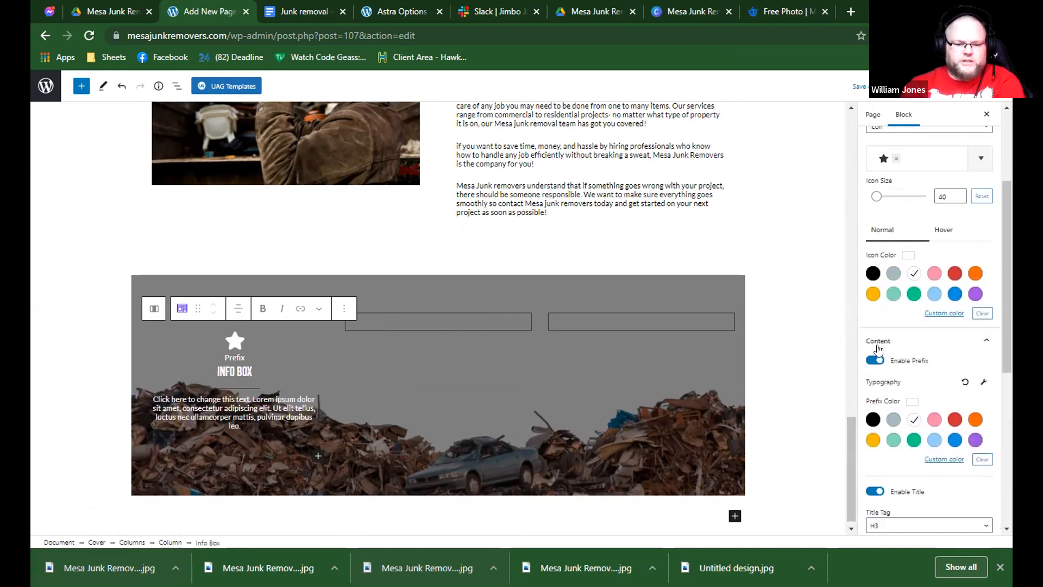
click(875, 356)
scroll(873, 380, down, 3)
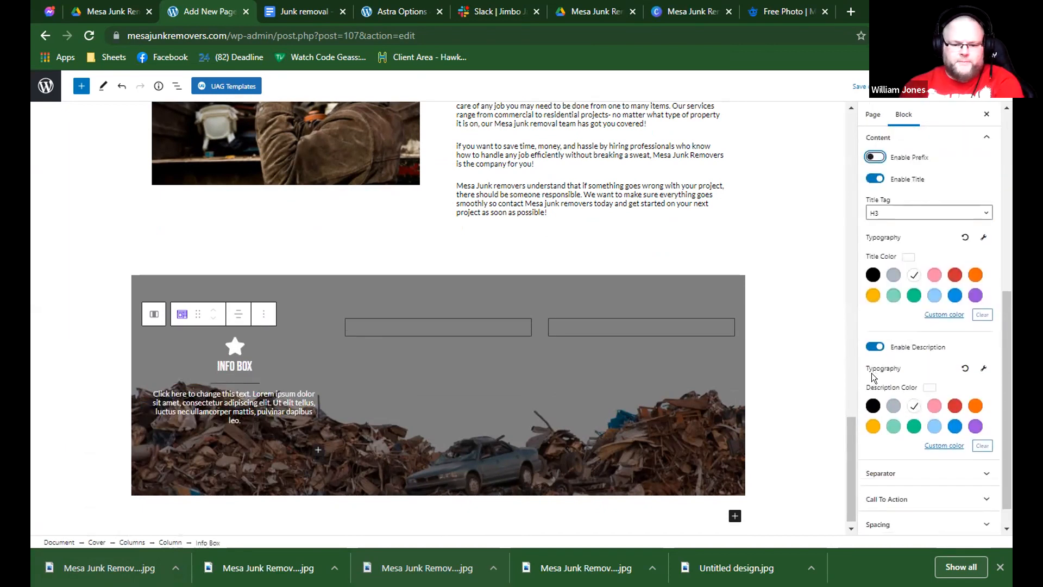
click(290, 345)
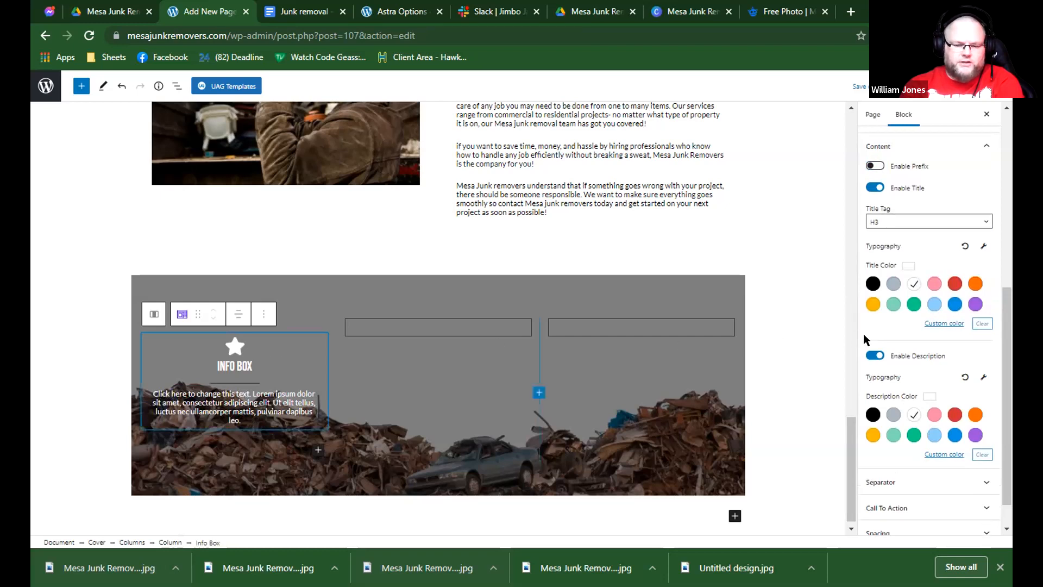
Load flaticon.com in the tab showing the Freepik photo, and return to the WordPress page.
click(783, 11)
click(735, 35)
text(flaticon)
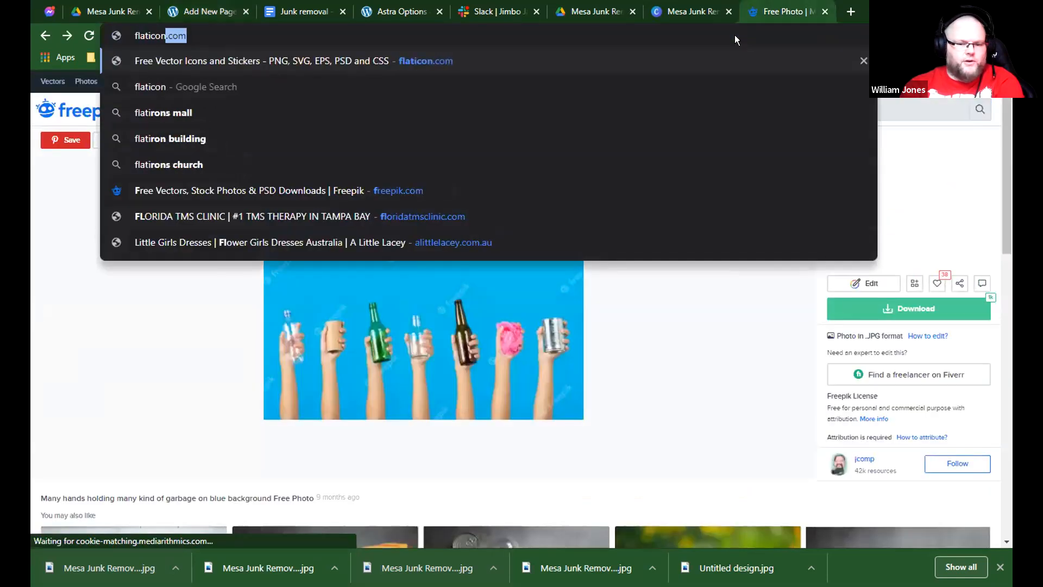
key(Return)
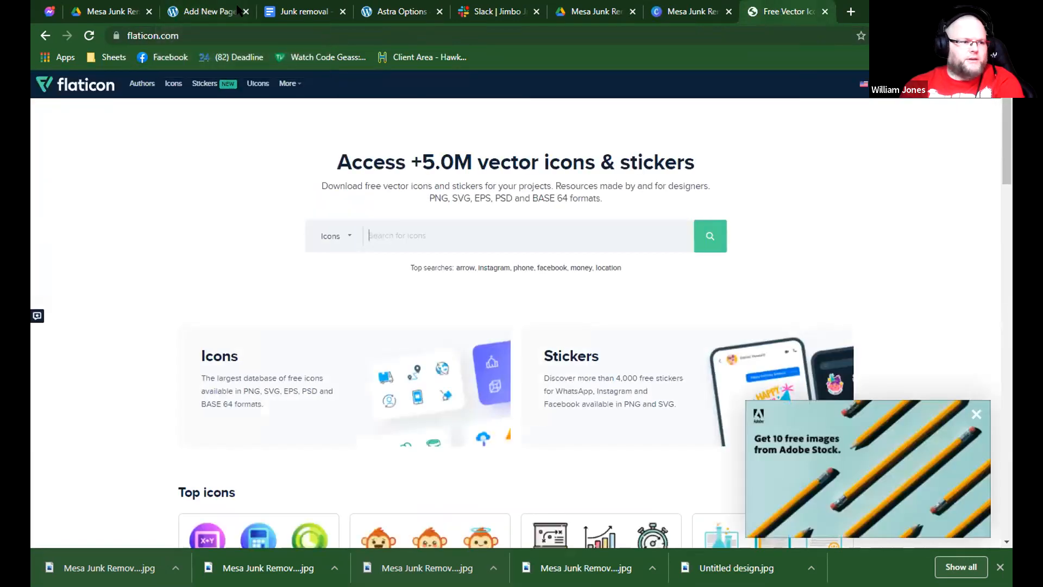
click(239, 10)
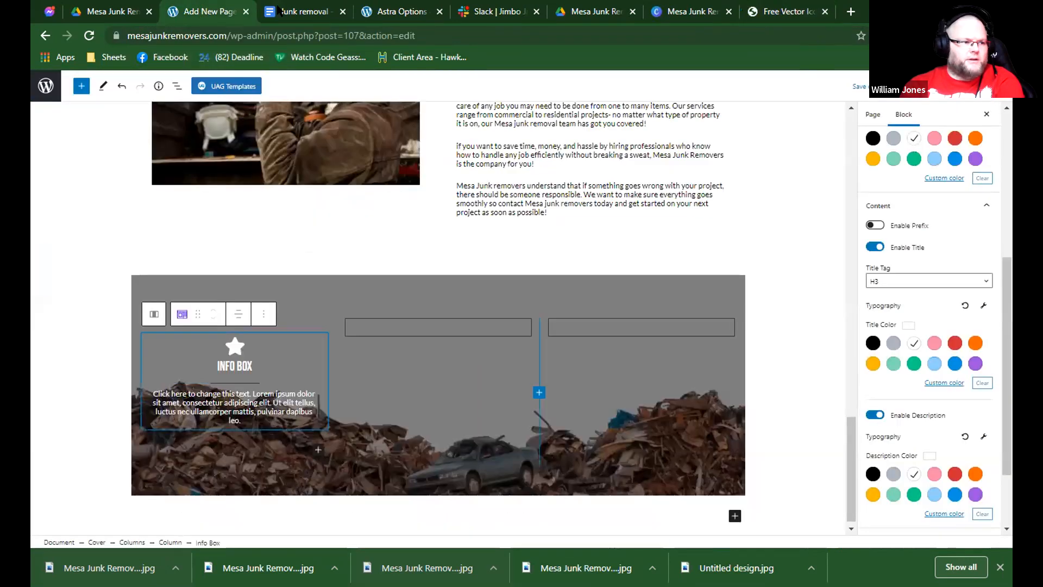
Keep the info box's separator position After Title and set its style to None.
scroll(281, 349, up, 1)
scroll(974, 426, down, 2)
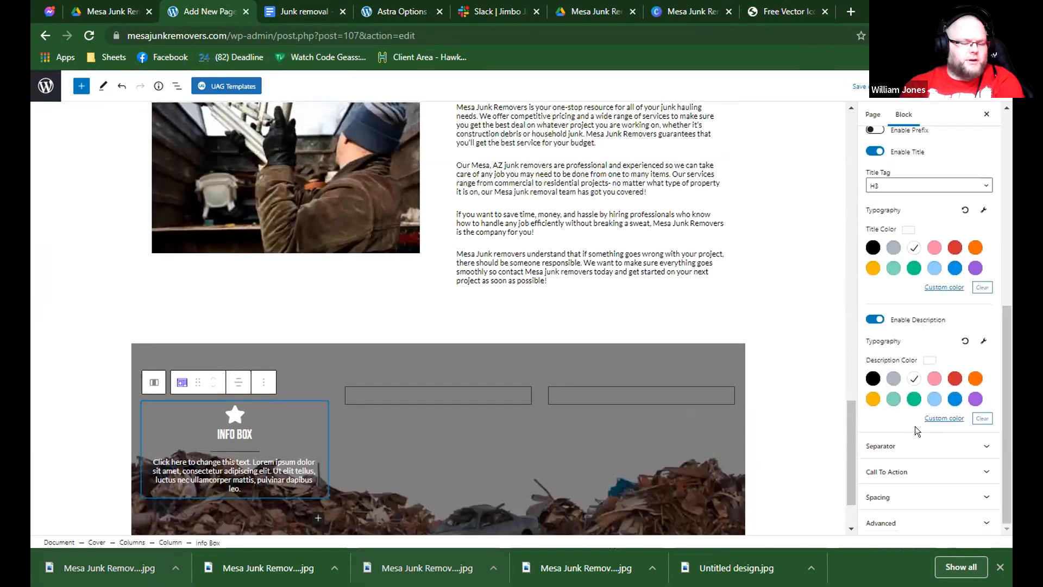
click(883, 446)
scroll(883, 328, down, 3)
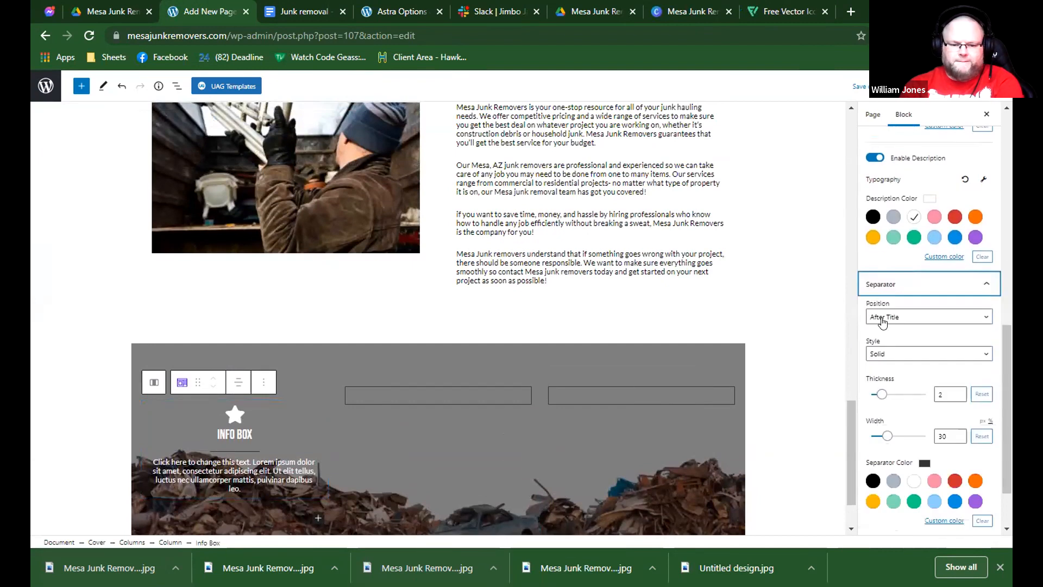
click(882, 318)
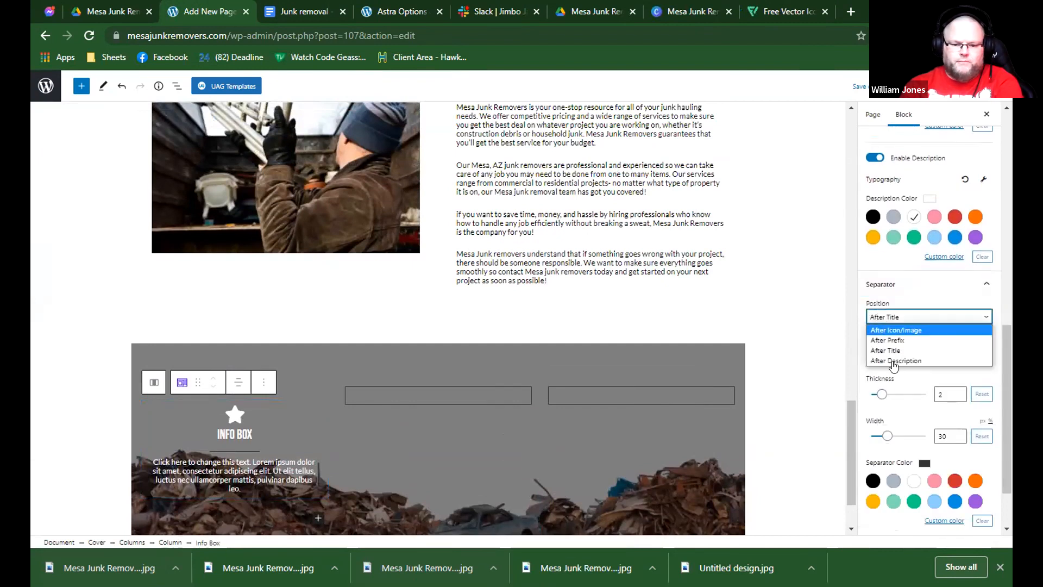
click(888, 351)
click(889, 354)
click(886, 368)
scroll(564, 370, down, 1)
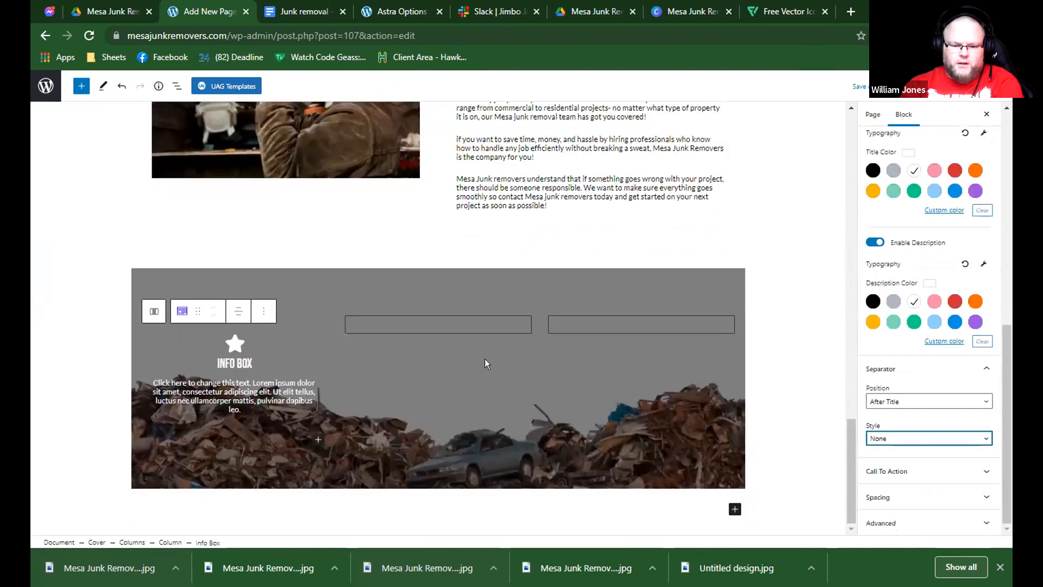
click(263, 346)
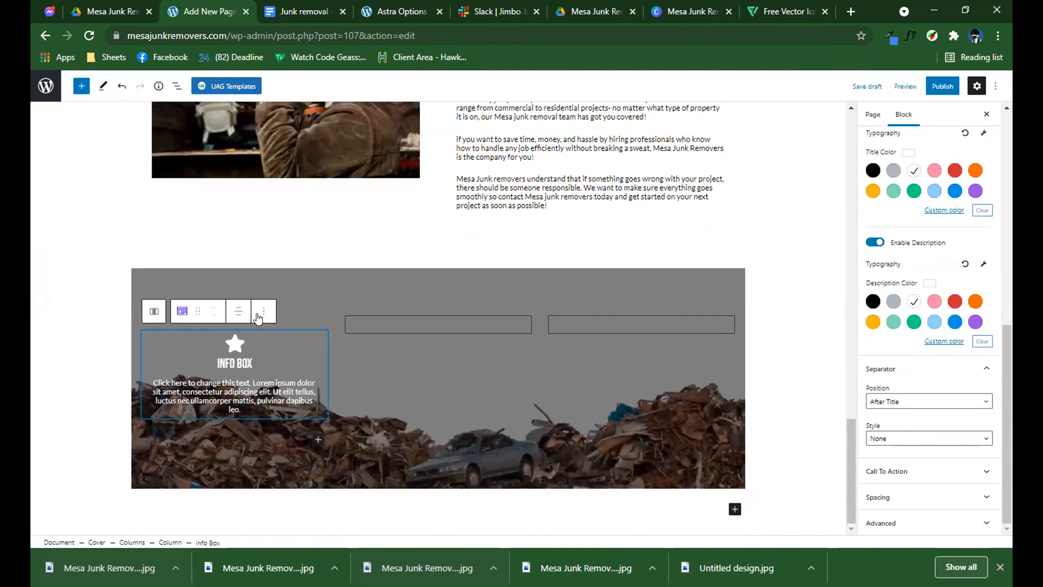
Check the position and source options available for the info box's icon.
scroll(930, 326, down, 3)
click(294, 355)
scroll(945, 297, up, 6)
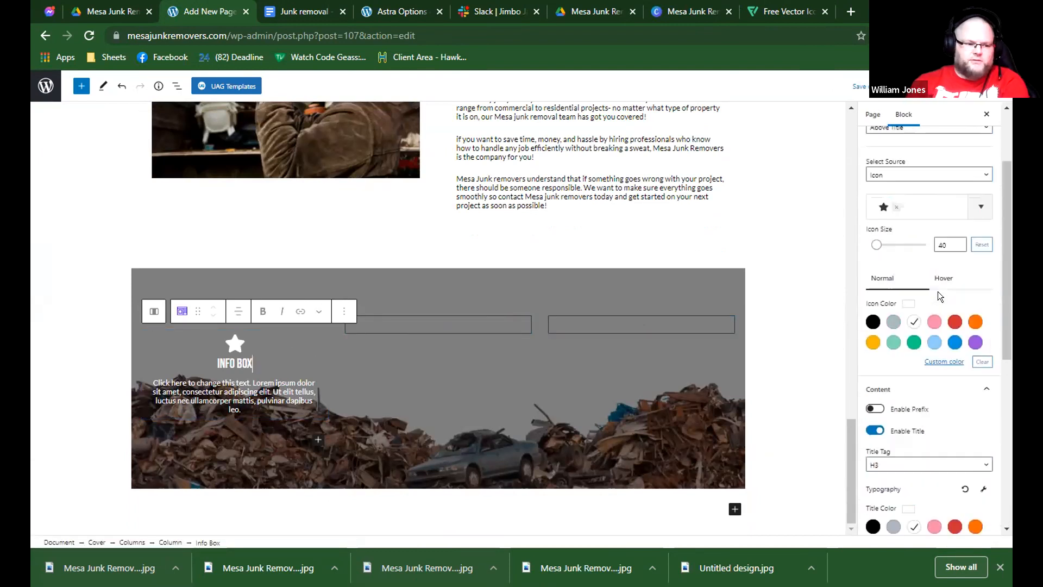
scroll(924, 288, up, 2)
click(898, 232)
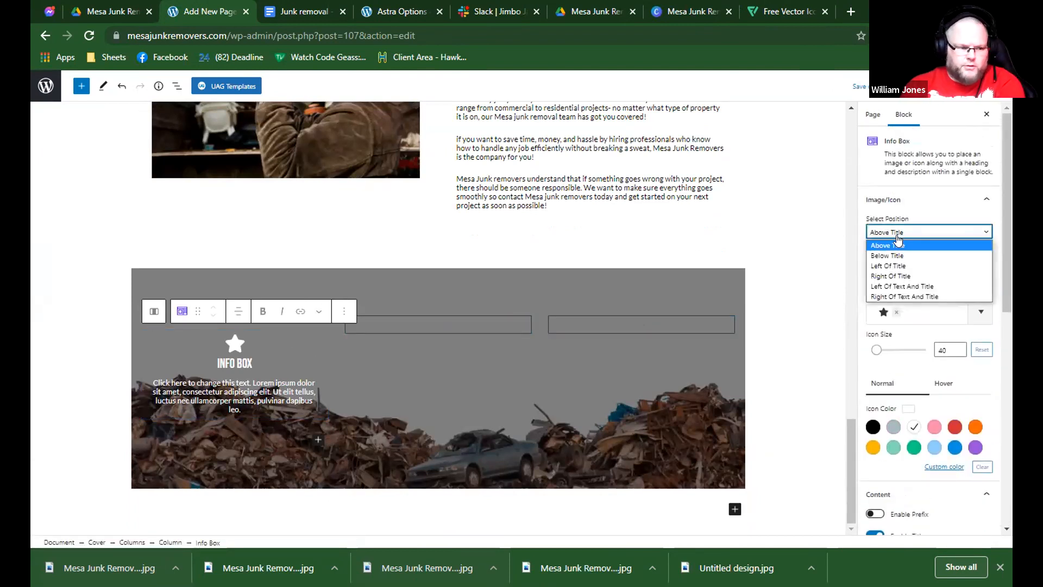
click(896, 279)
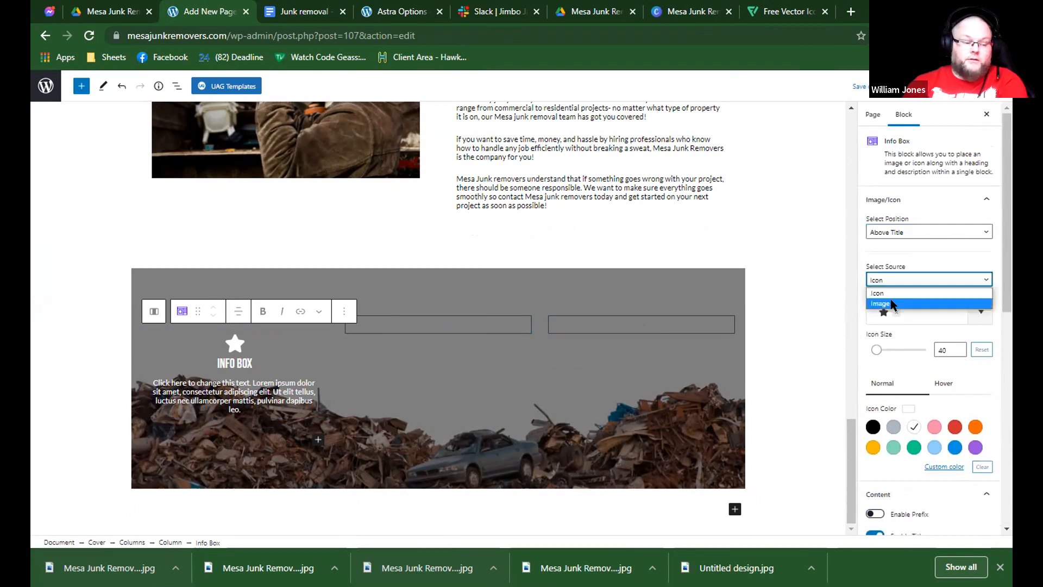
Switch to Flaticon, search the icons for "fast" and try to edit the Fast Time clock icon.
click(743, 10)
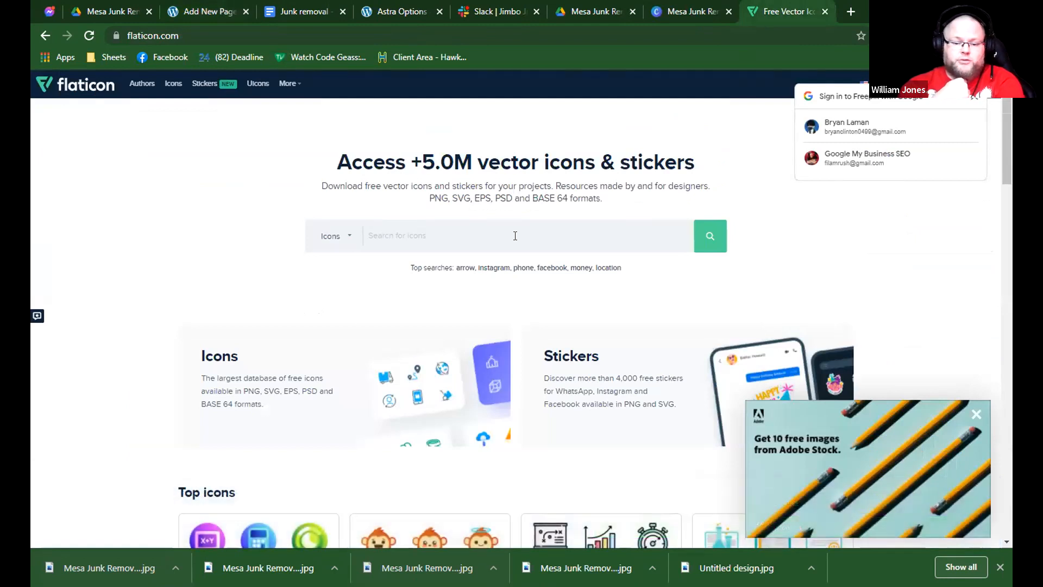
click(515, 236)
text(fast)
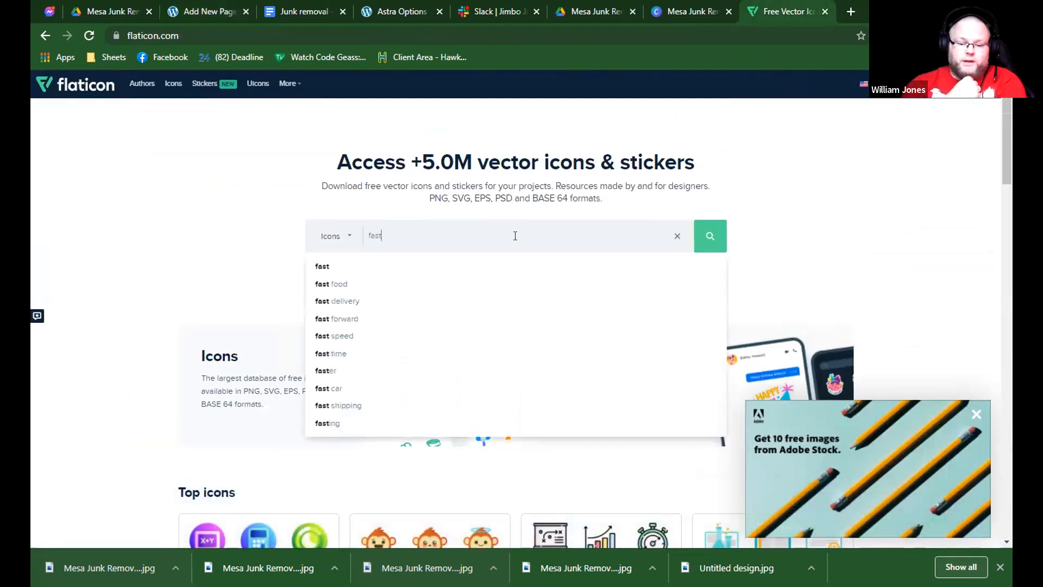
key(Return)
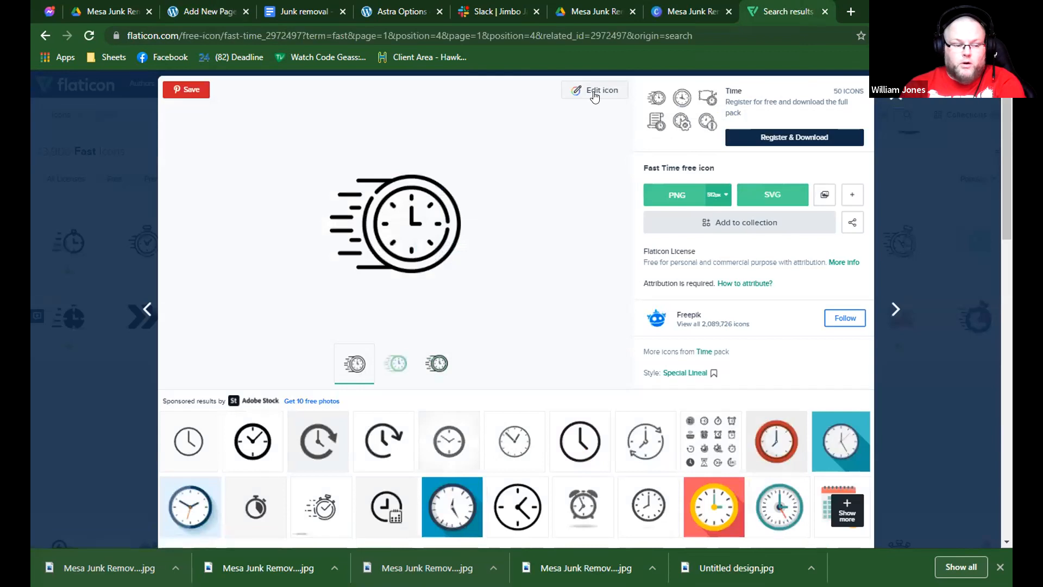
click(587, 97)
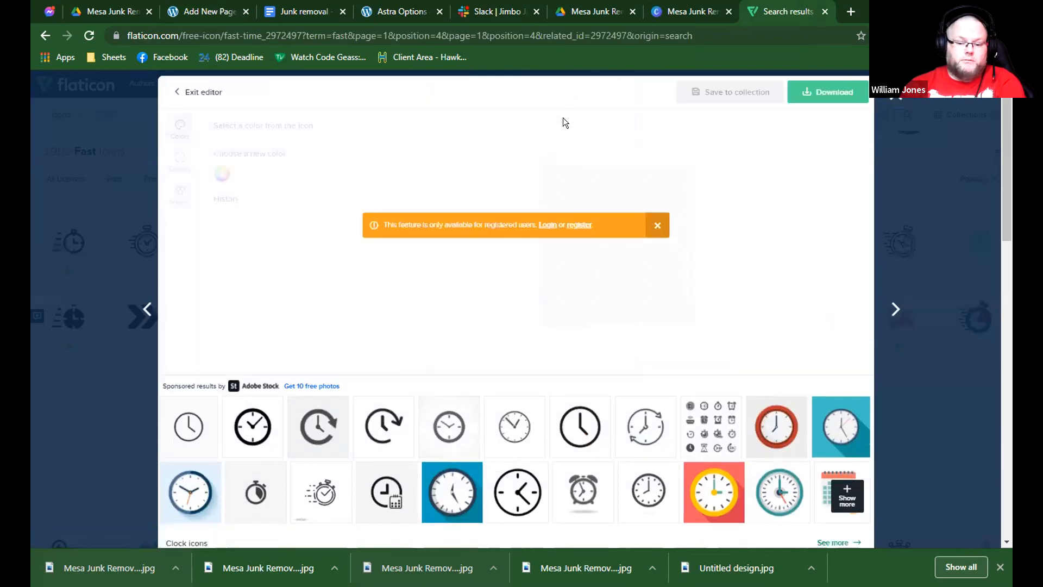
Log in to Flaticon with the Google account and open the Fast Time clock icon for editing.
click(543, 227)
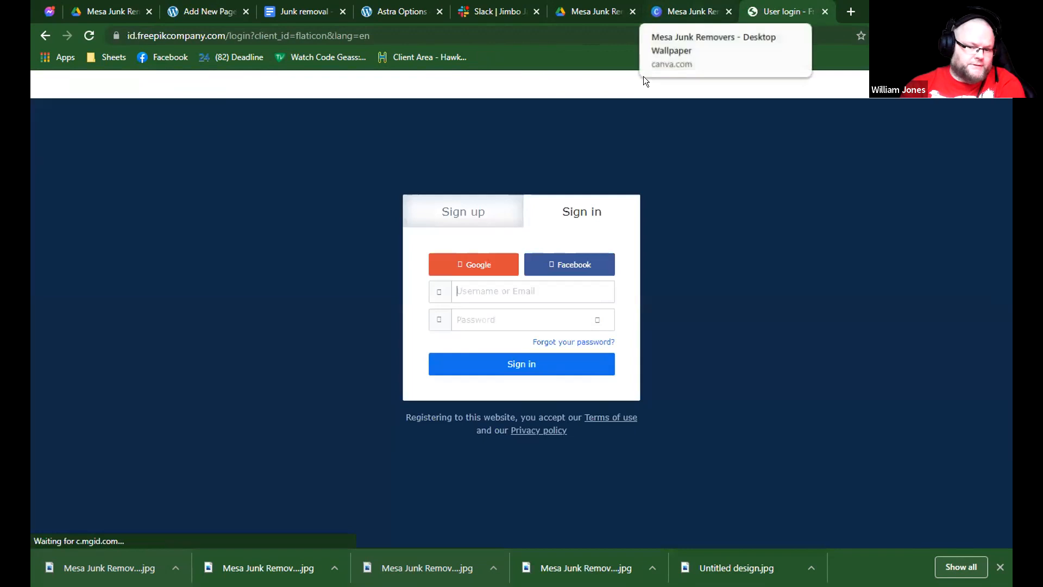
click(485, 277)
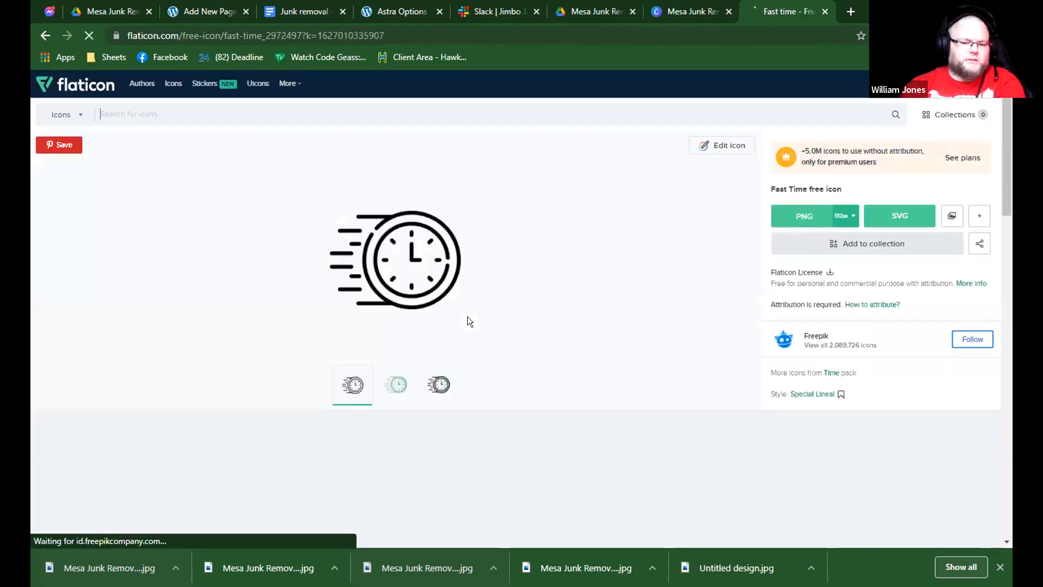
click(703, 142)
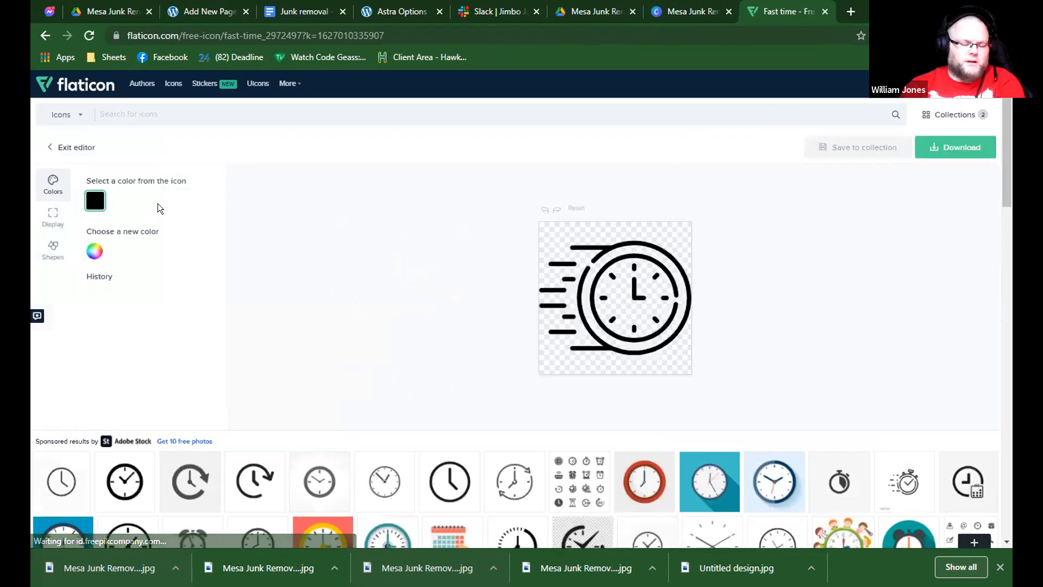
Recolour the Fast Time icon white (#FFFFFF) and download it as a 64 px PNG.
click(90, 259)
click(94, 269)
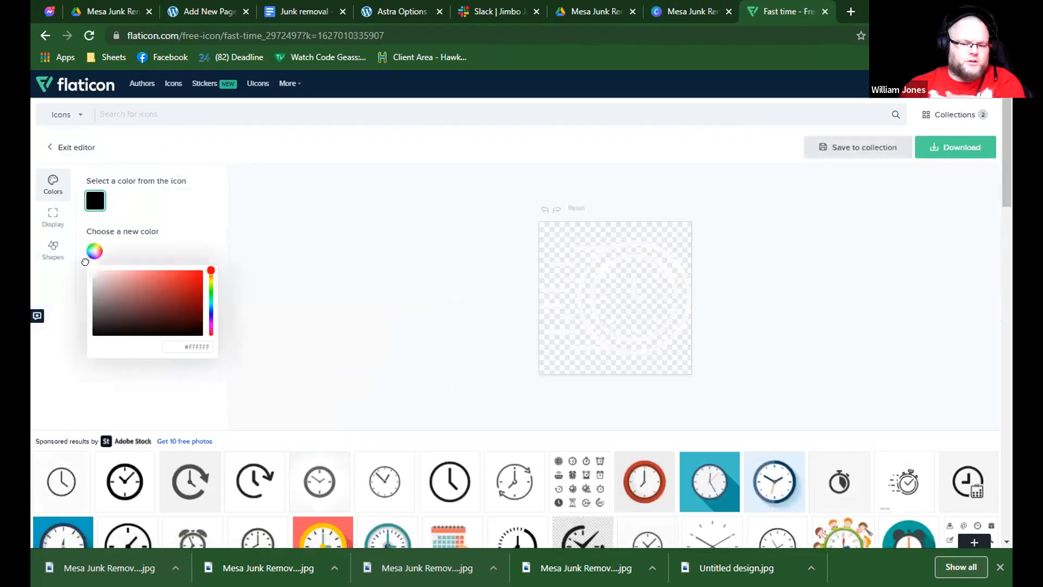
click(958, 152)
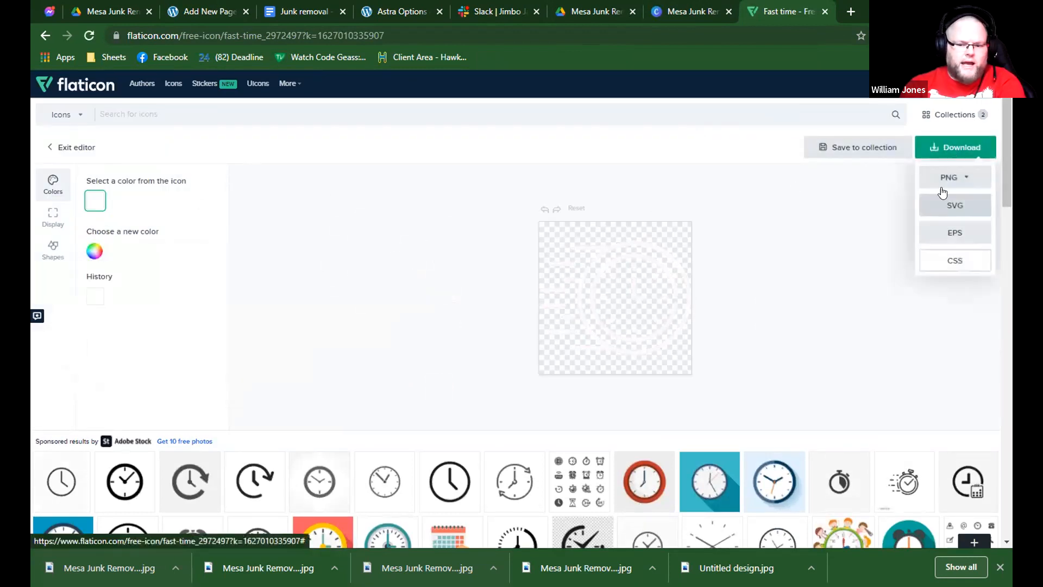
click(948, 178)
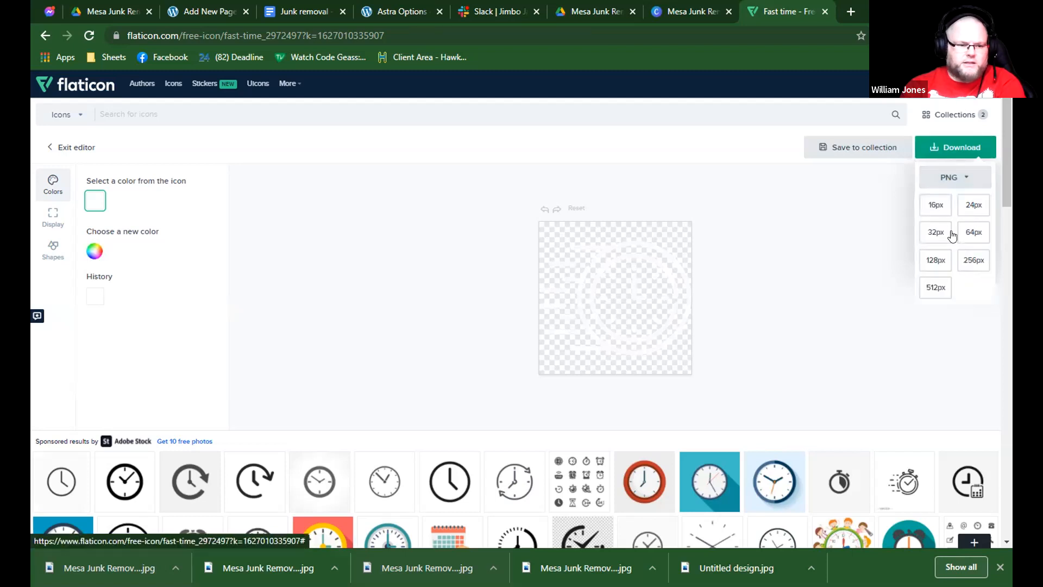
click(927, 234)
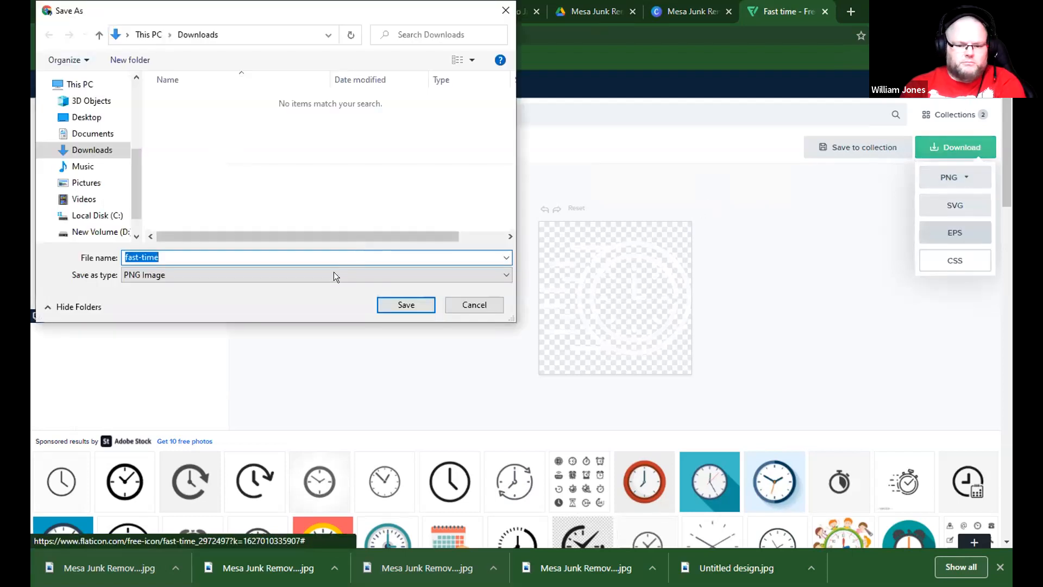
Return to the WordPress page, switch the info box's source to Image and use fast-time.png.
click(250, 10)
click(886, 279)
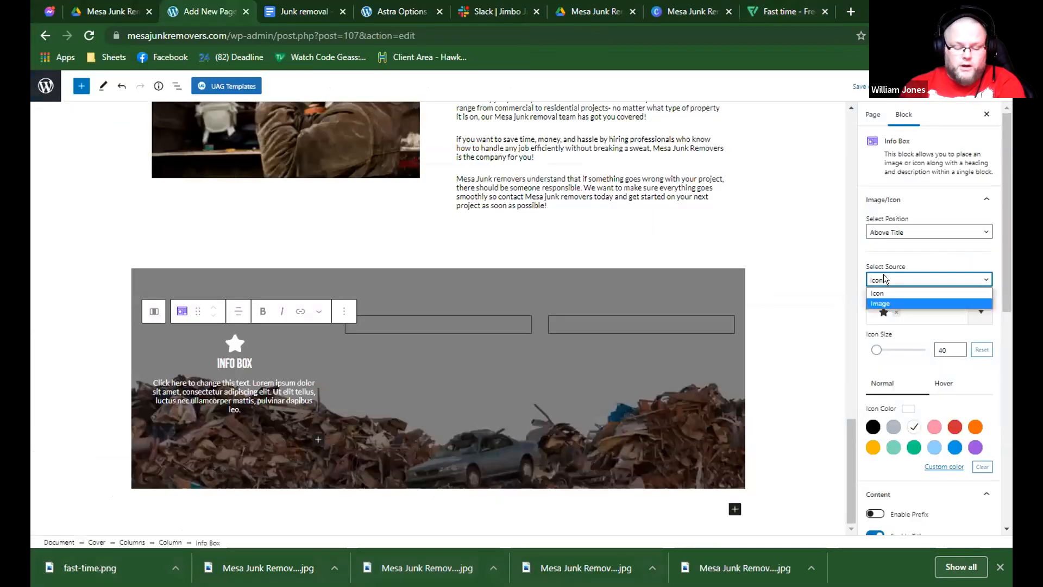
click(902, 305)
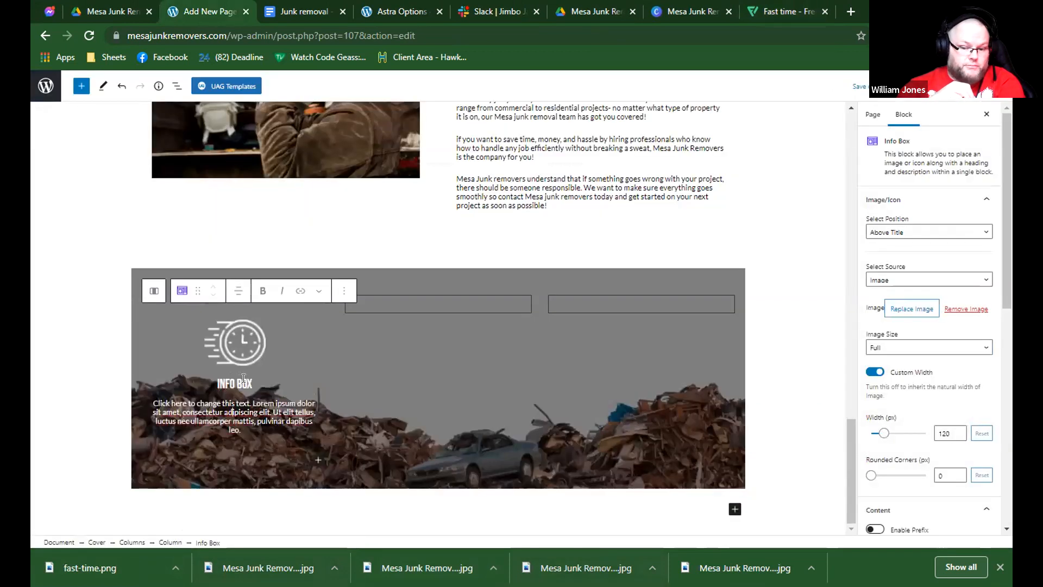
Replace the info box's title with FAST SERVICES, clear the placeholder description and disable the description.
triple_click(244, 378)
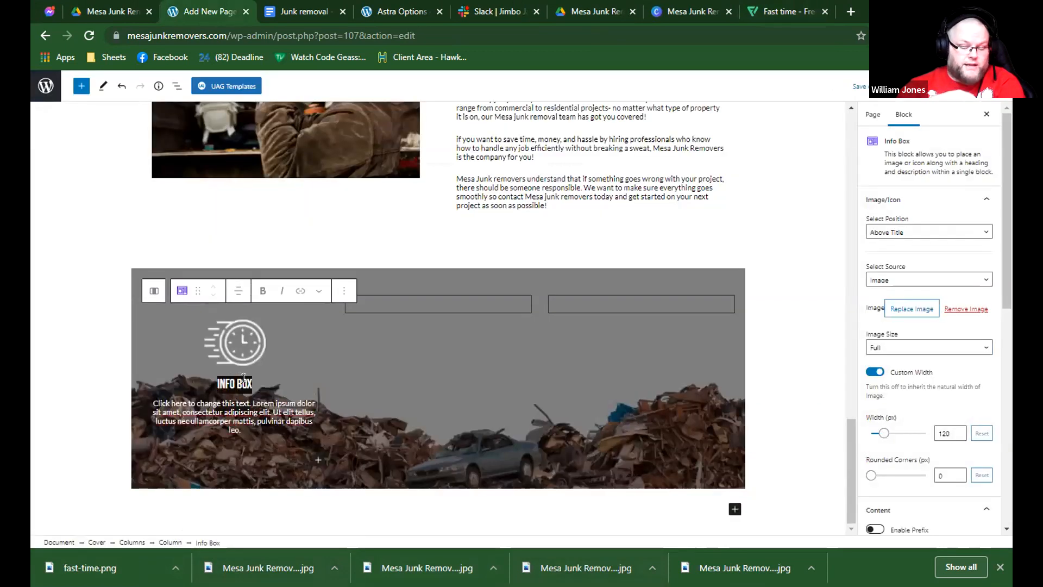
text(FAST SERVICES)
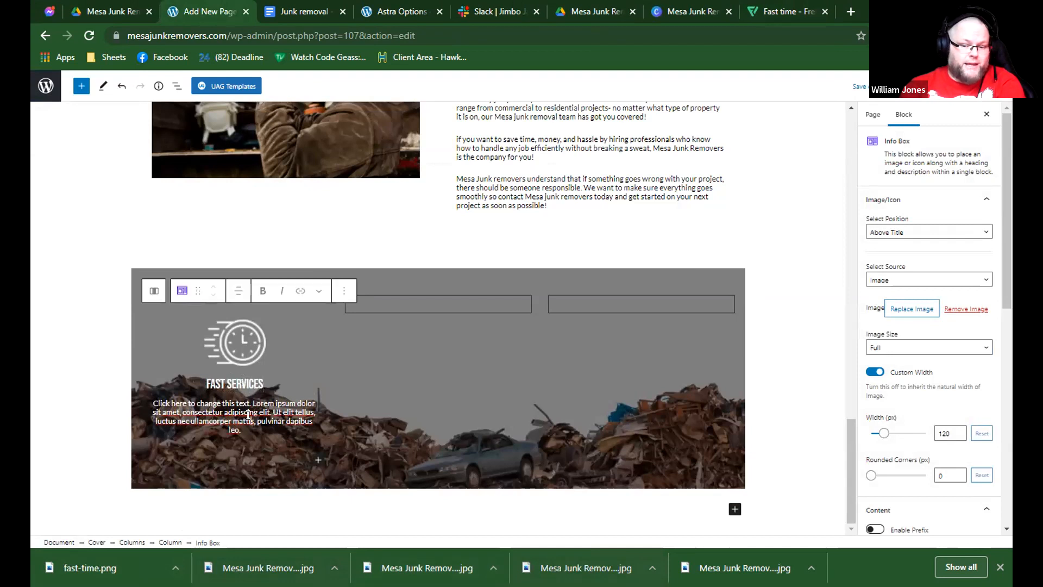
triple_click(248, 414)
key(BackSpace)
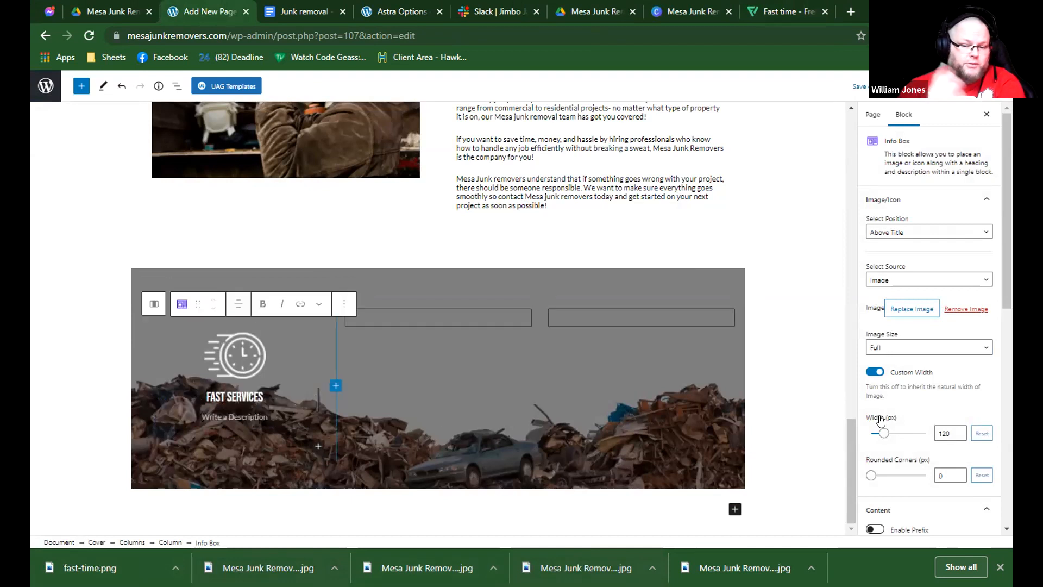
scroll(888, 392, down, 6)
click(873, 377)
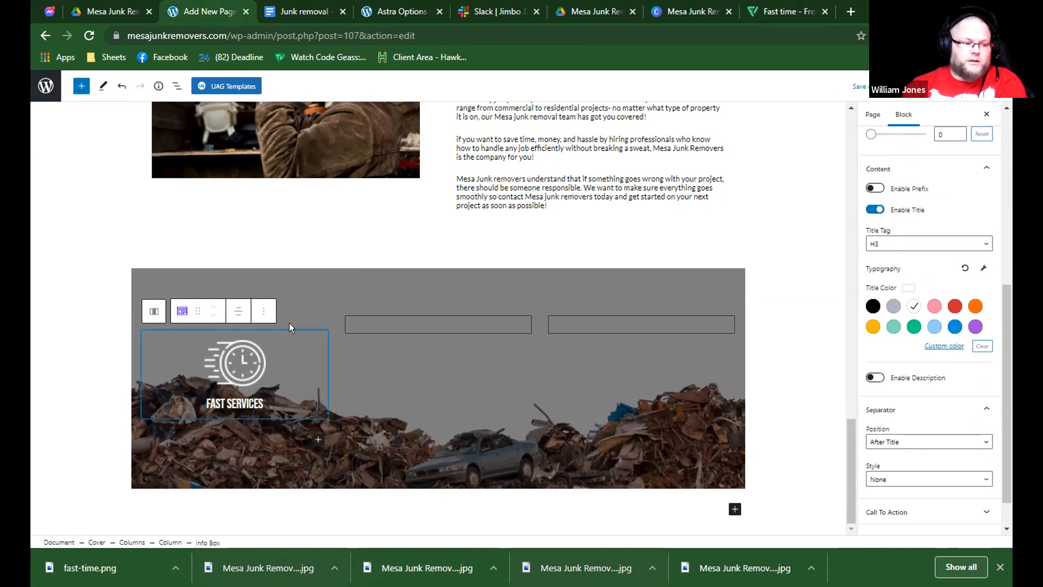
click(264, 311)
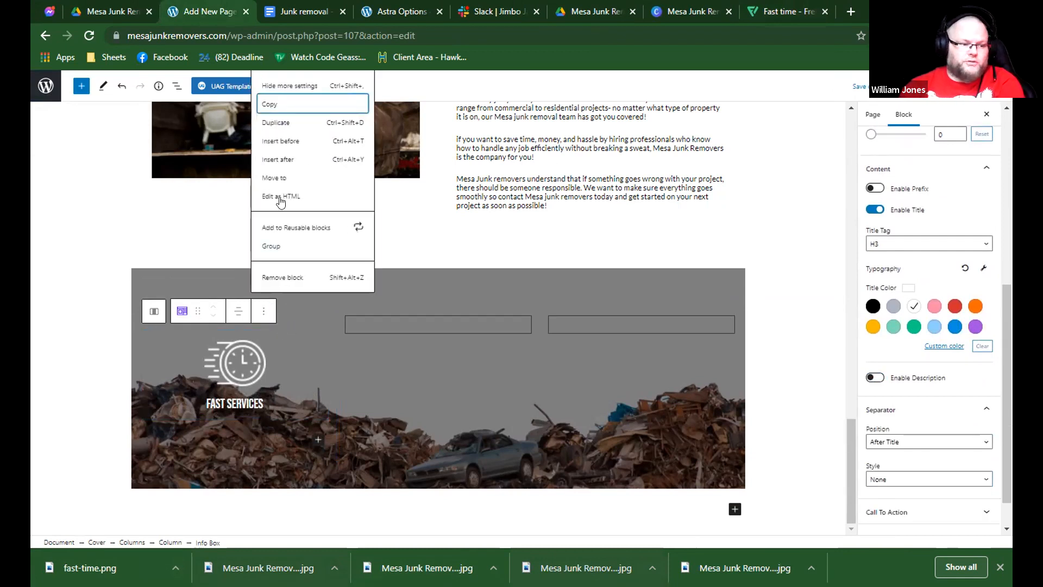
click(441, 324)
click(257, 361)
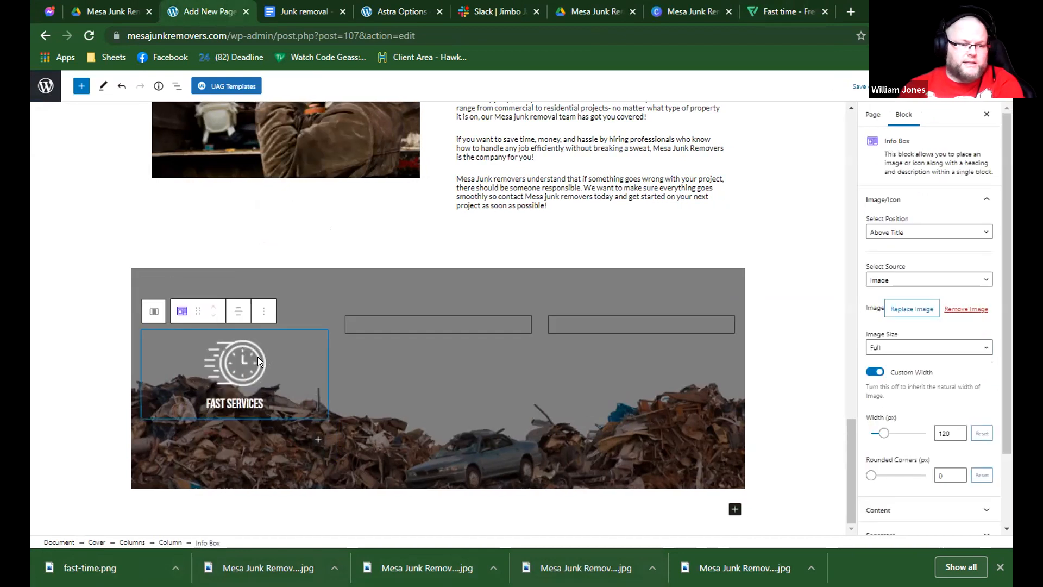
click(264, 313)
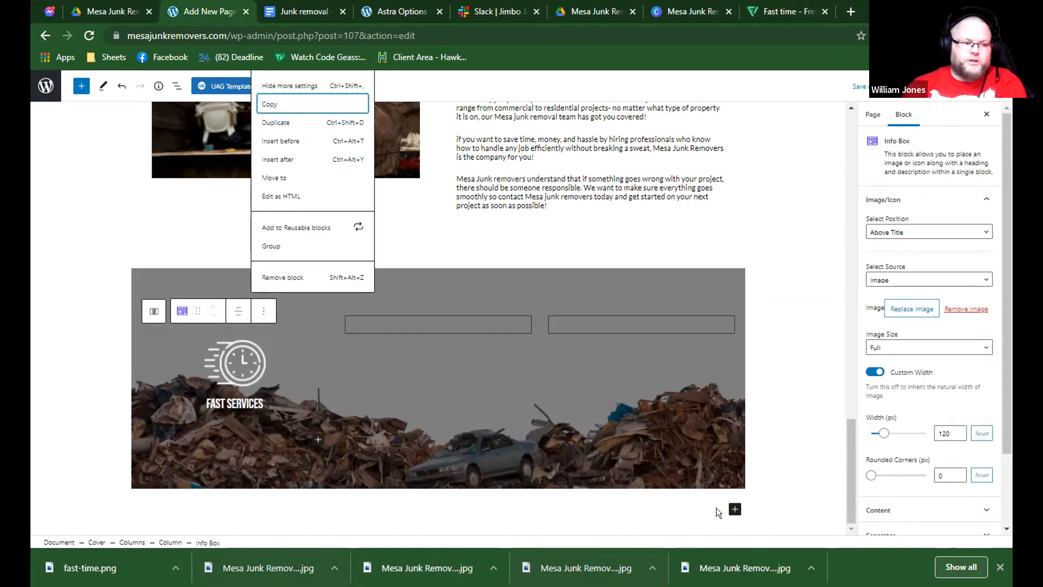
Insert an FAQ - Schema block below the junk pile cover.
click(734, 509)
text(a)
text(aq)
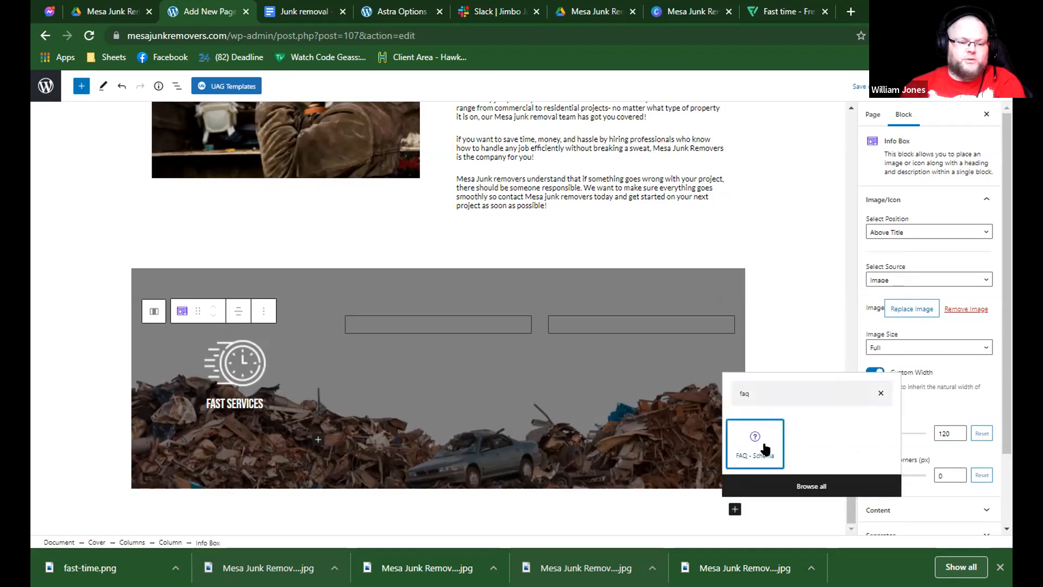
click(763, 447)
Examine how the FAQ block's question and answer items expand, collapse and allow text selection.
click(199, 434)
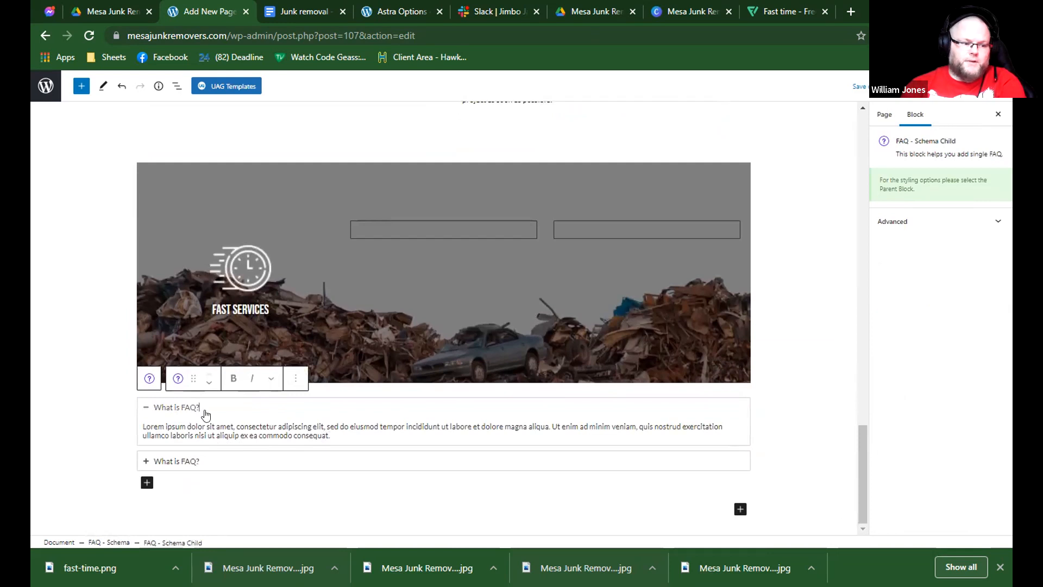
triple_click(188, 412)
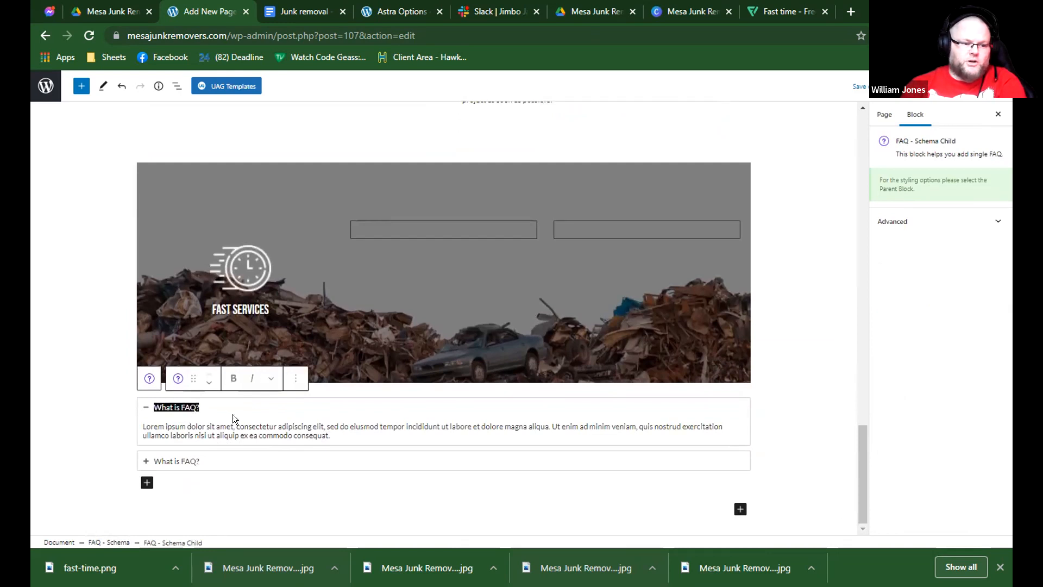
click(236, 419)
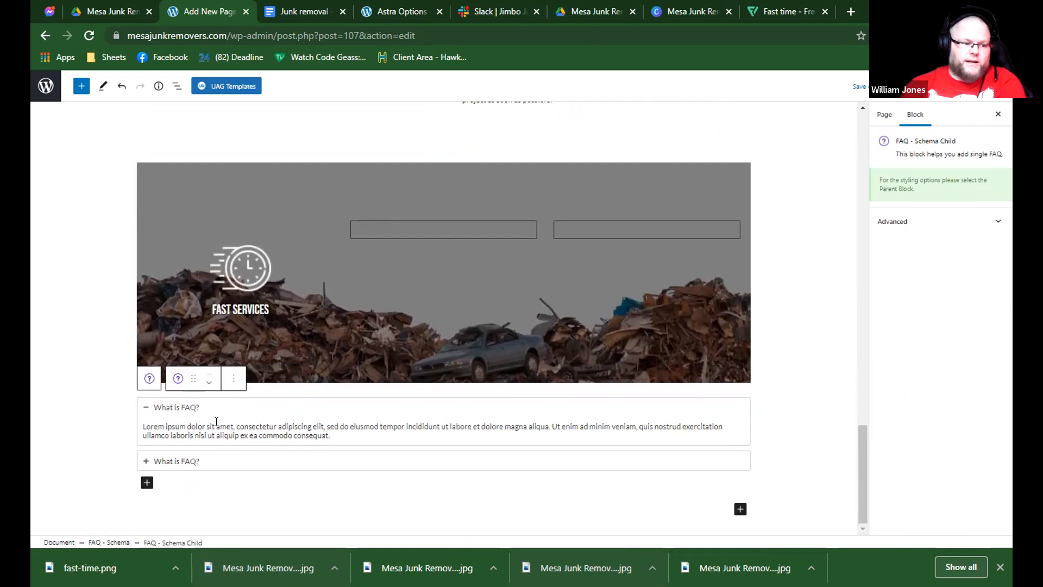
click(148, 462)
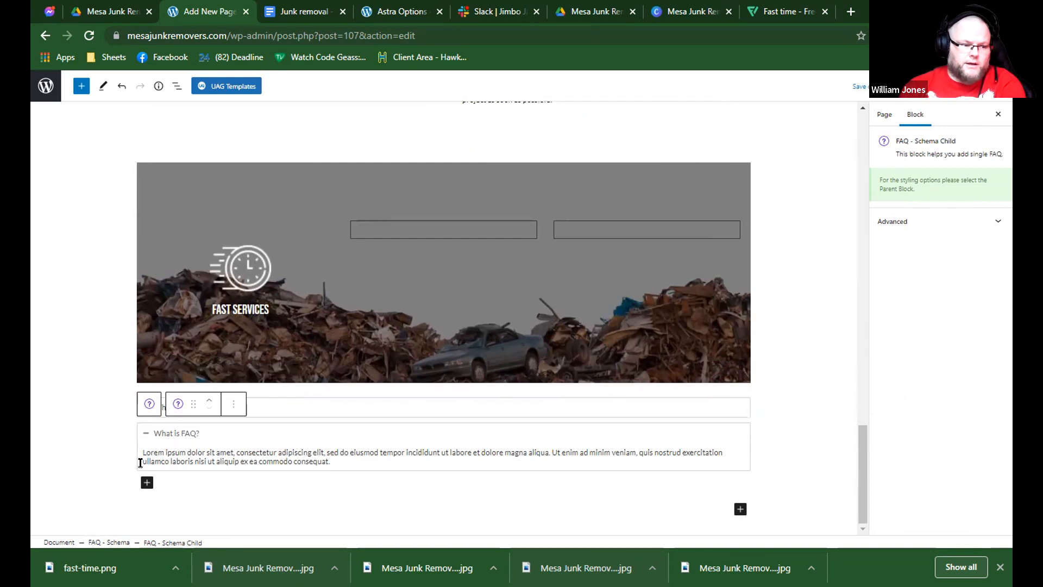
click(267, 411)
click(165, 462)
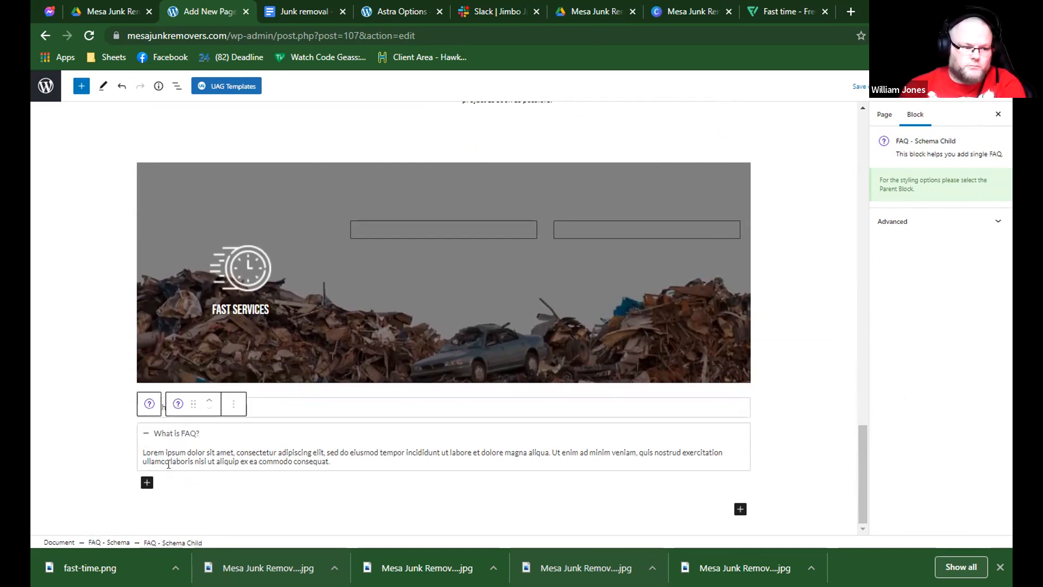
click(258, 413)
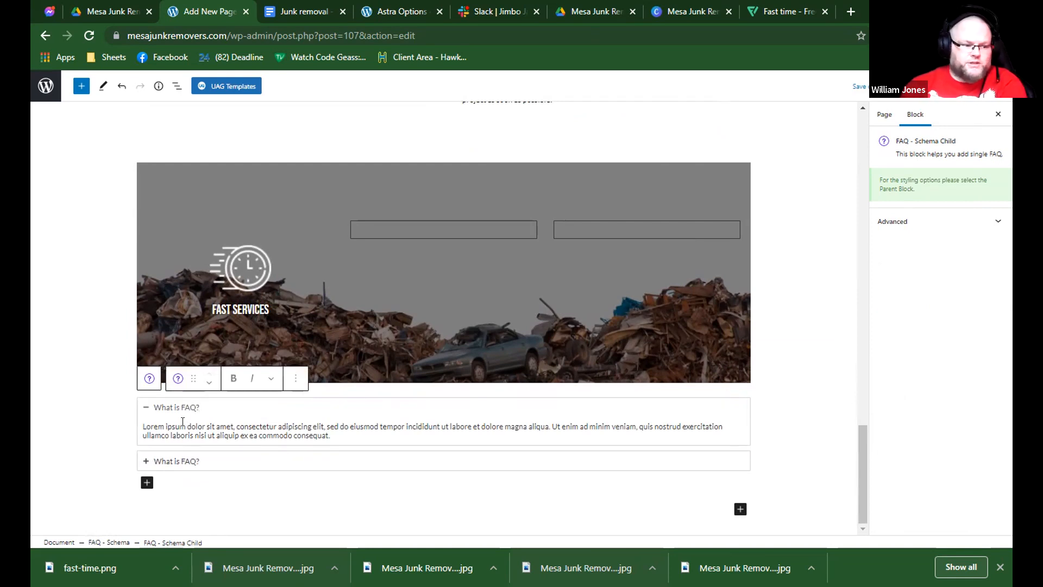
click(162, 459)
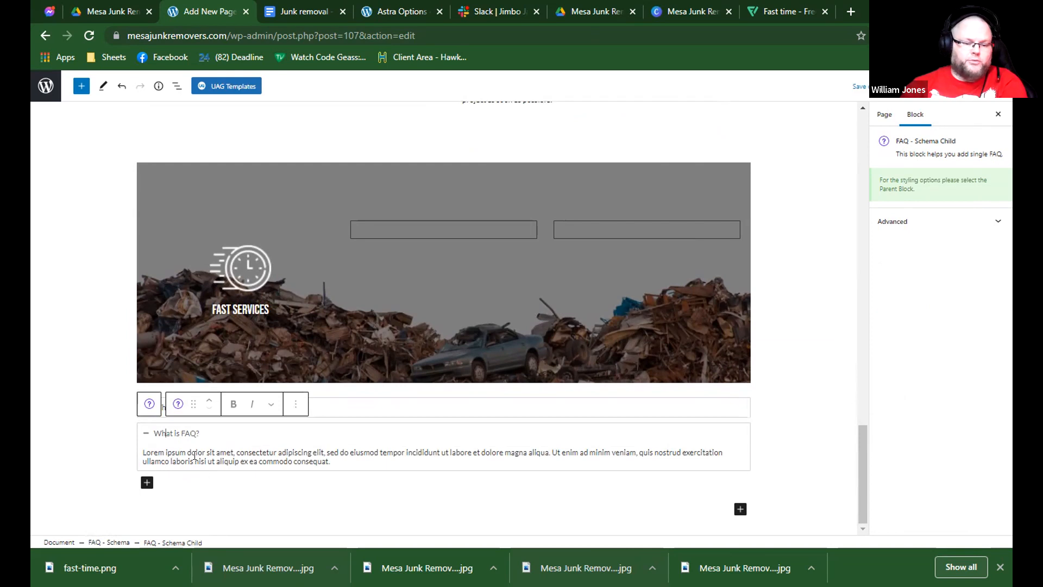
scroll(248, 441, up, 1)
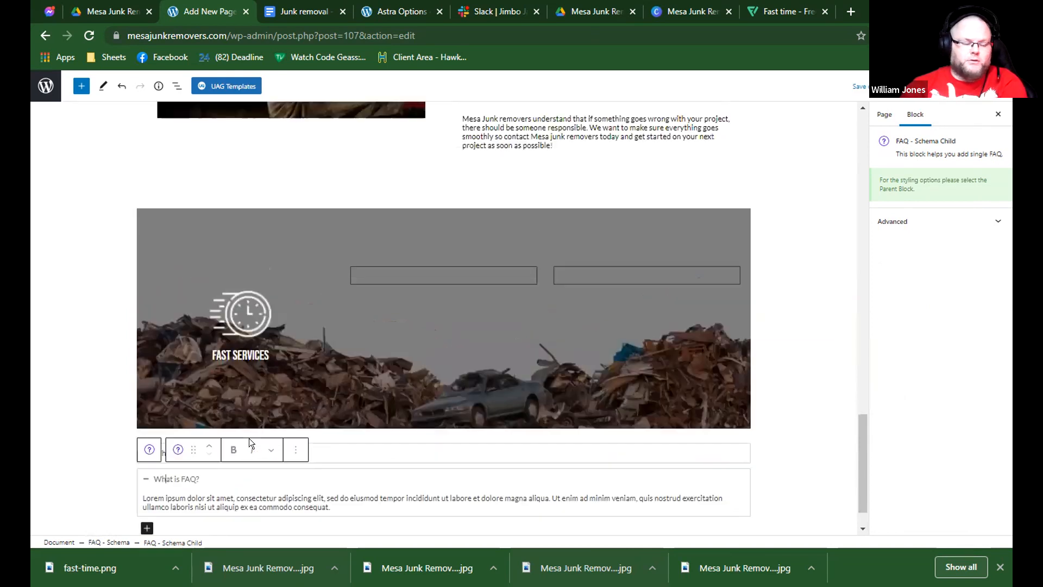
scroll(262, 465, down, 1)
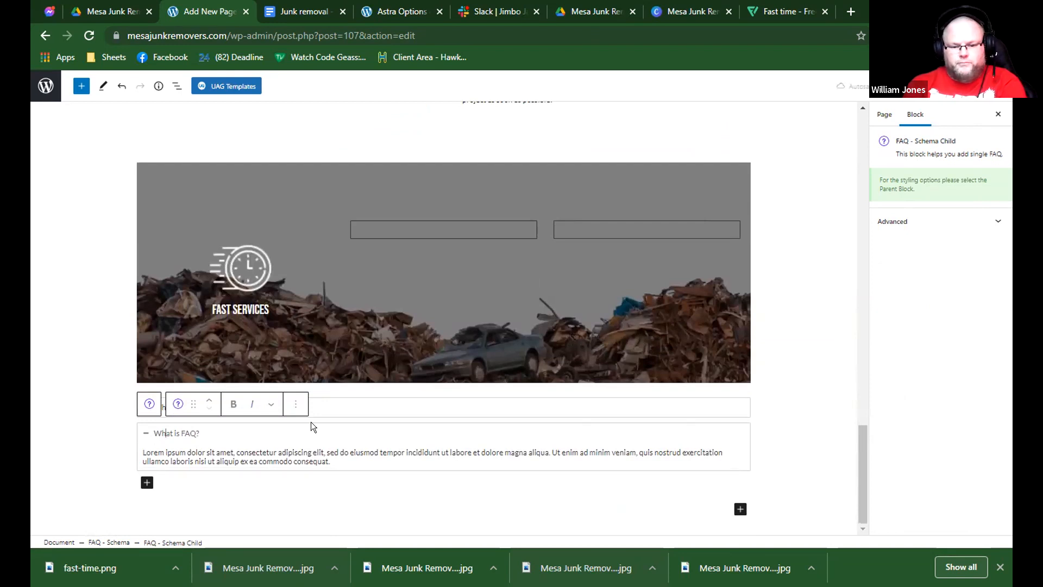
Copy the FAST SERVICES info box and paste it into the cover's middle column.
click(266, 263)
click(264, 250)
click(280, 310)
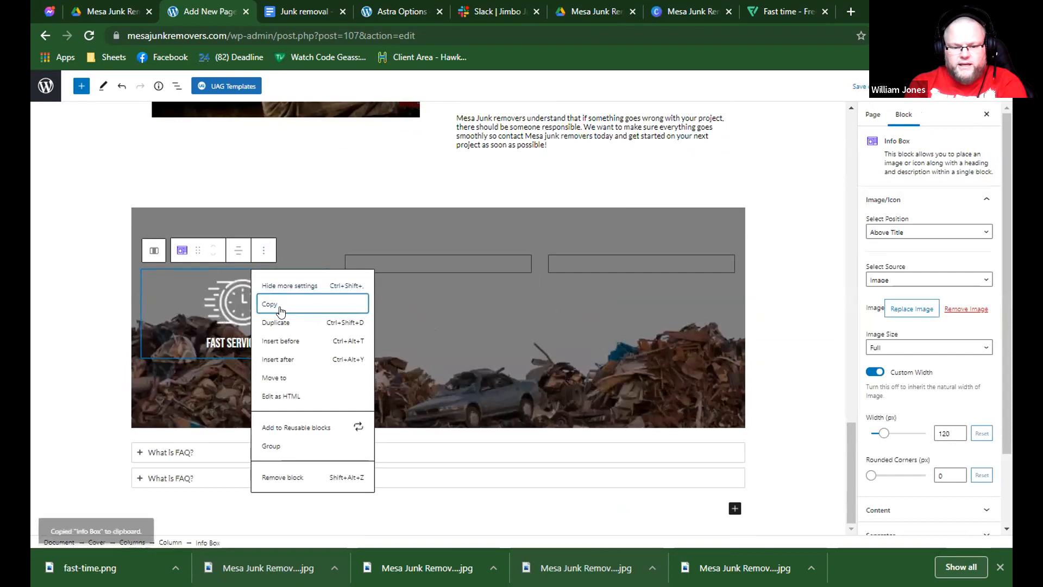
click(422, 274)
click(444, 275)
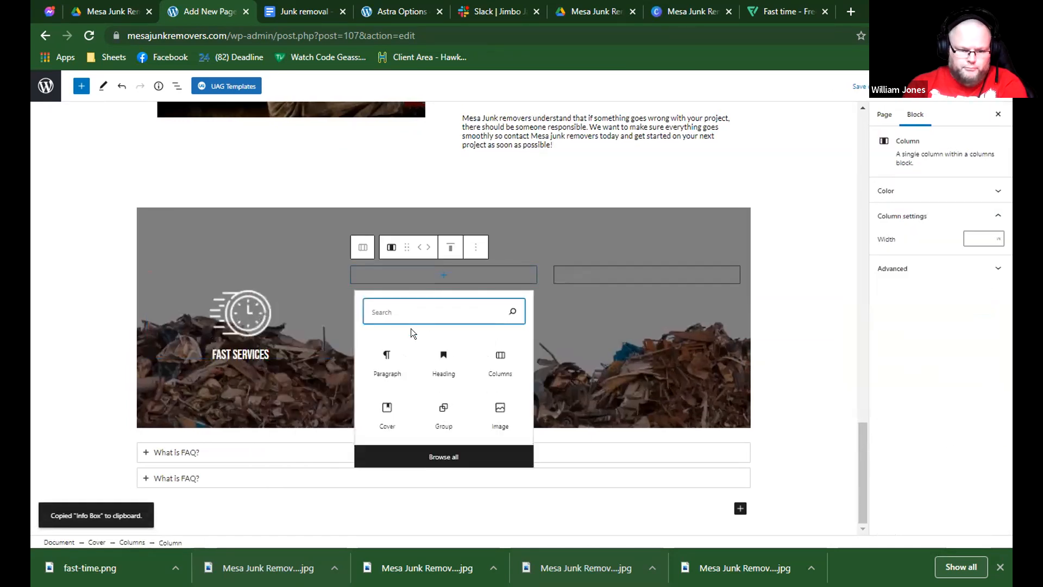
click(385, 352)
scroll(399, 313, up, 3)
key(ctrl+v)
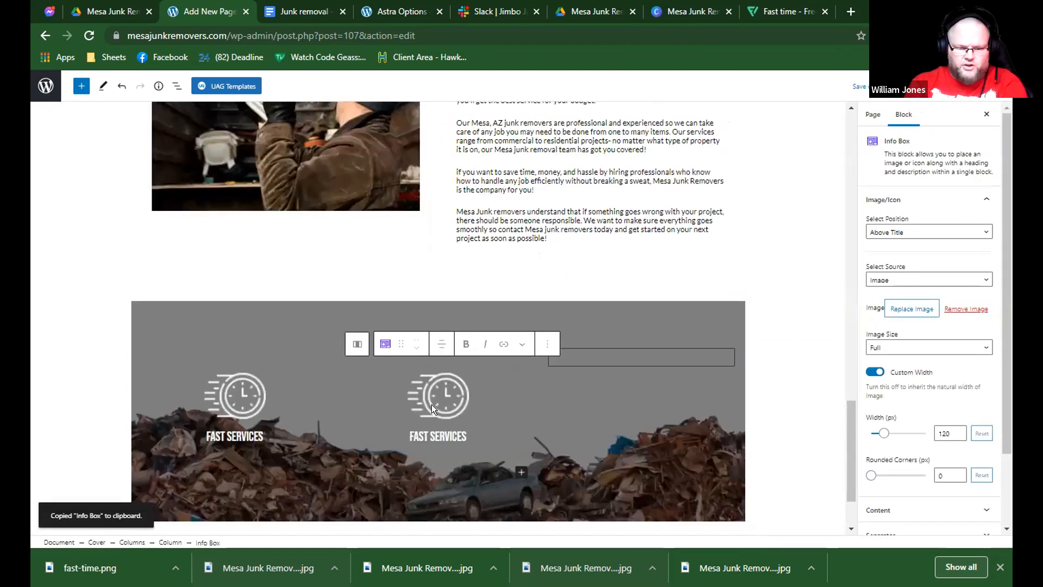
Paste the copied FAST SERVICES info box into the cover's third column.
click(340, 410)
click(301, 409)
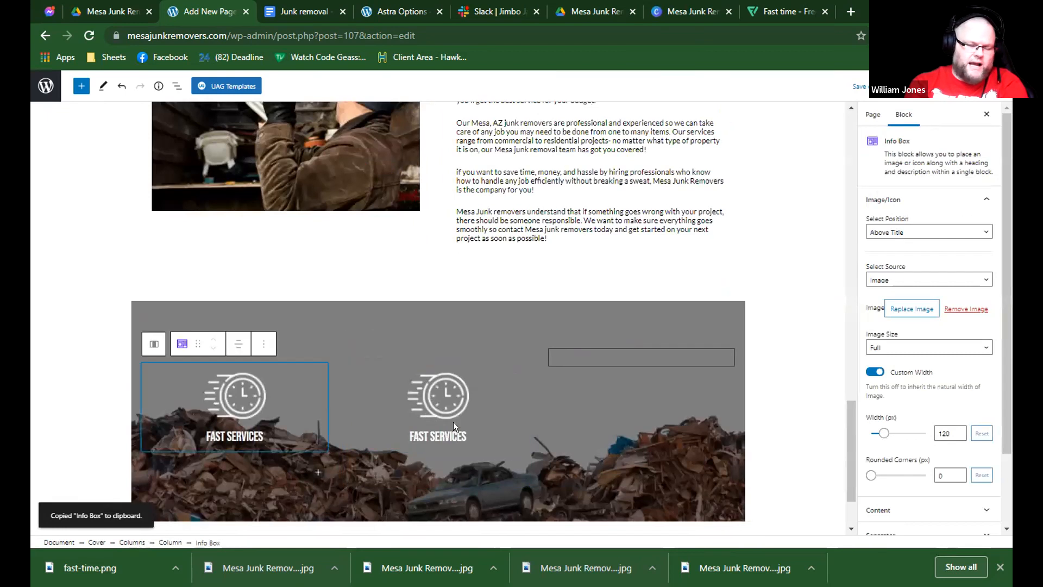
scroll(453, 422, down, 2)
click(474, 291)
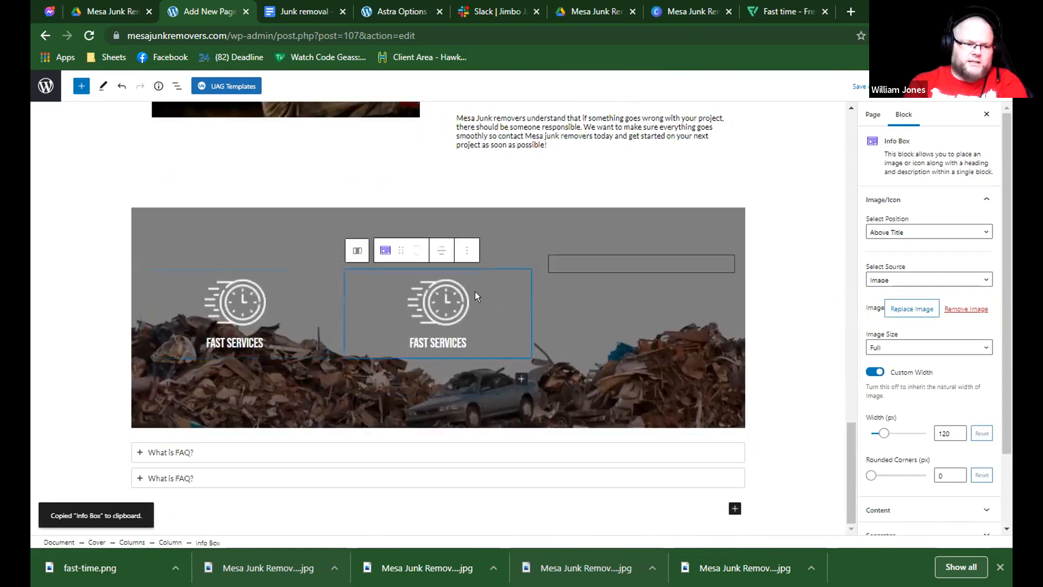
click(594, 266)
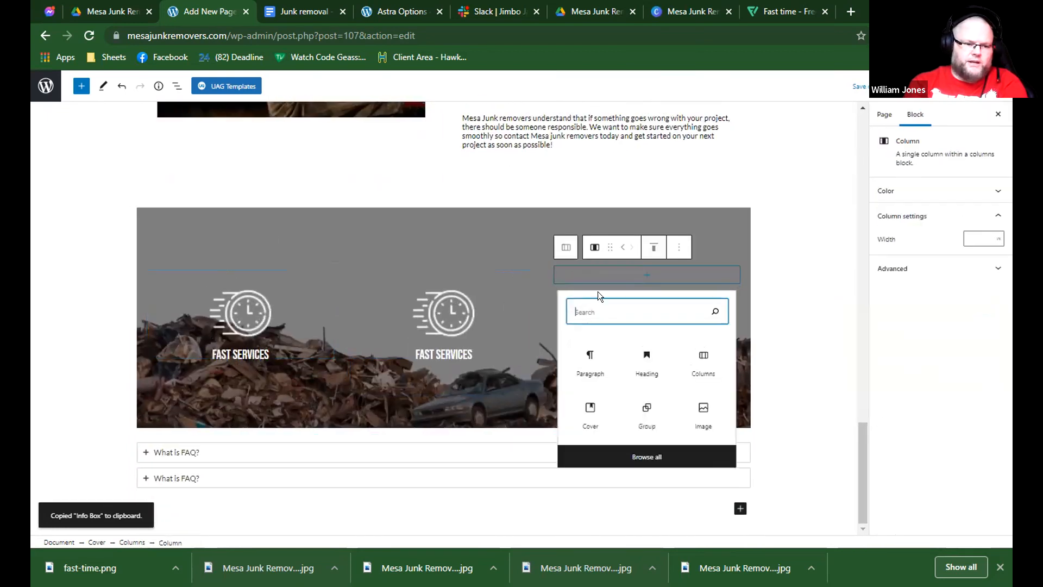
click(595, 356)
key(ctrl+v)
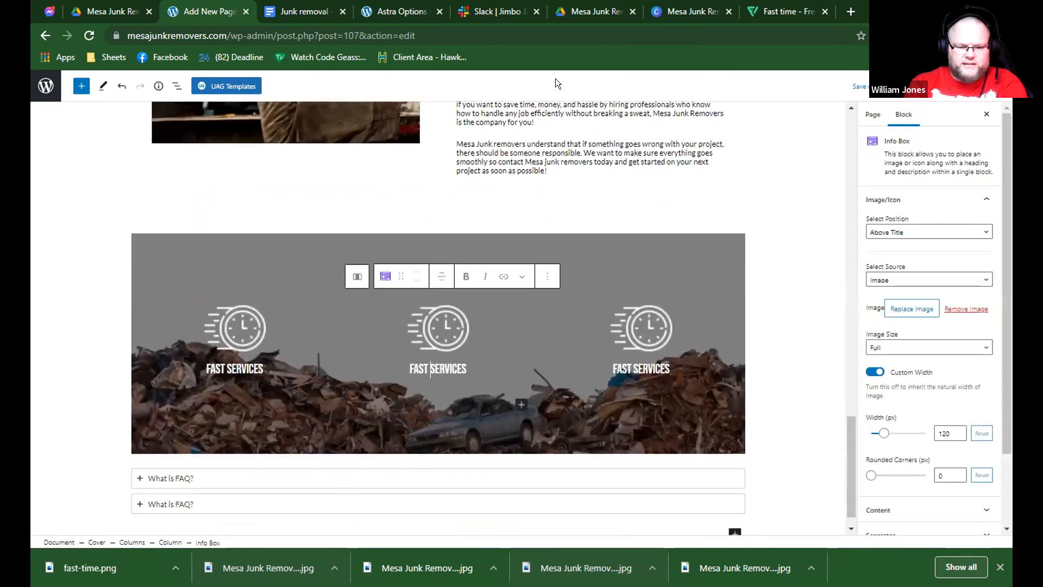
Switch to Flaticon, search for reliable icons and open the free clasped-hands handshake icon in the icon editor.
click(719, 10)
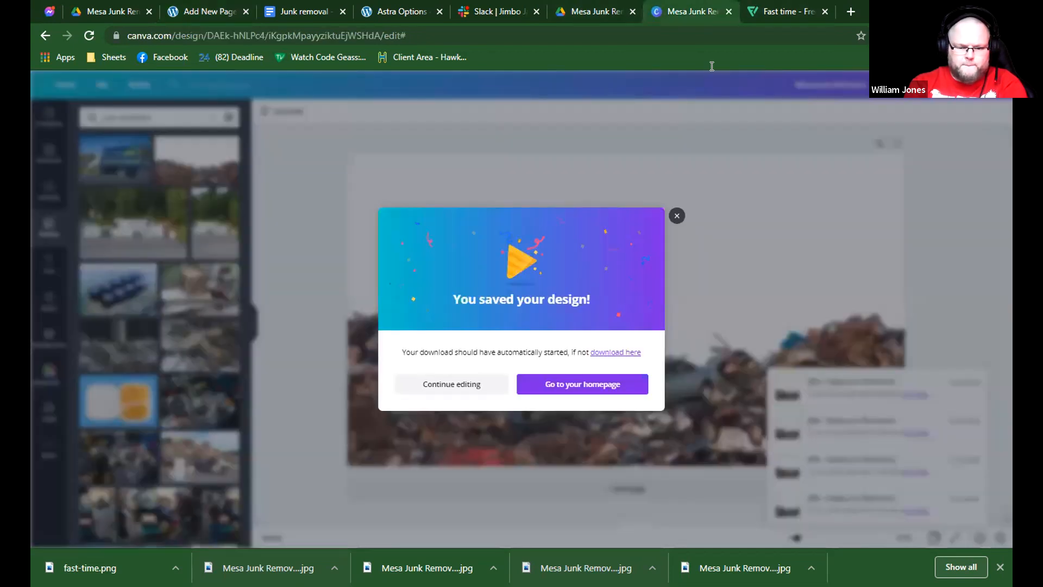
key(ctrl+Tab)
click(386, 107)
text(reliable)
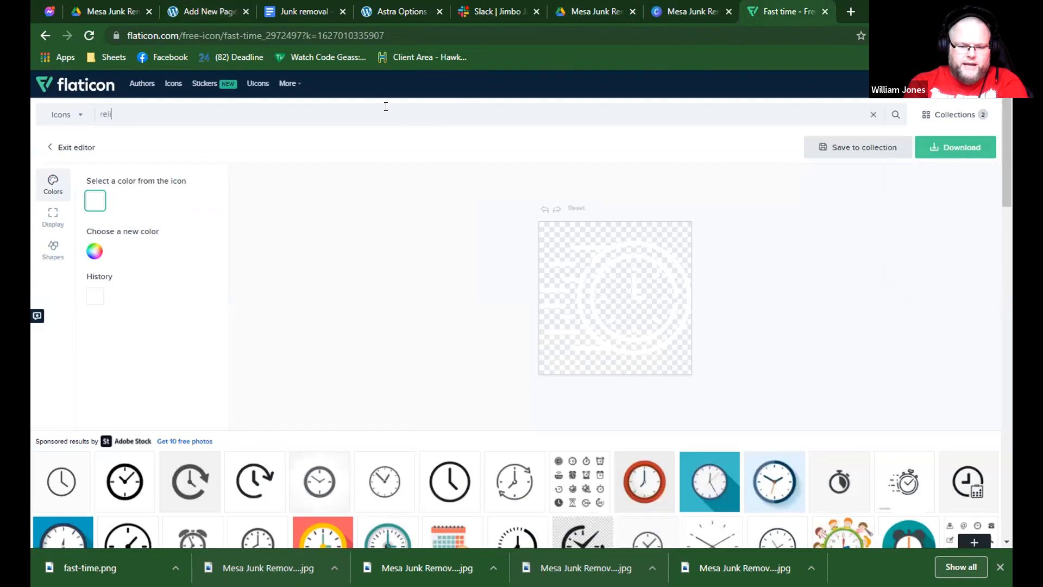
key(Return)
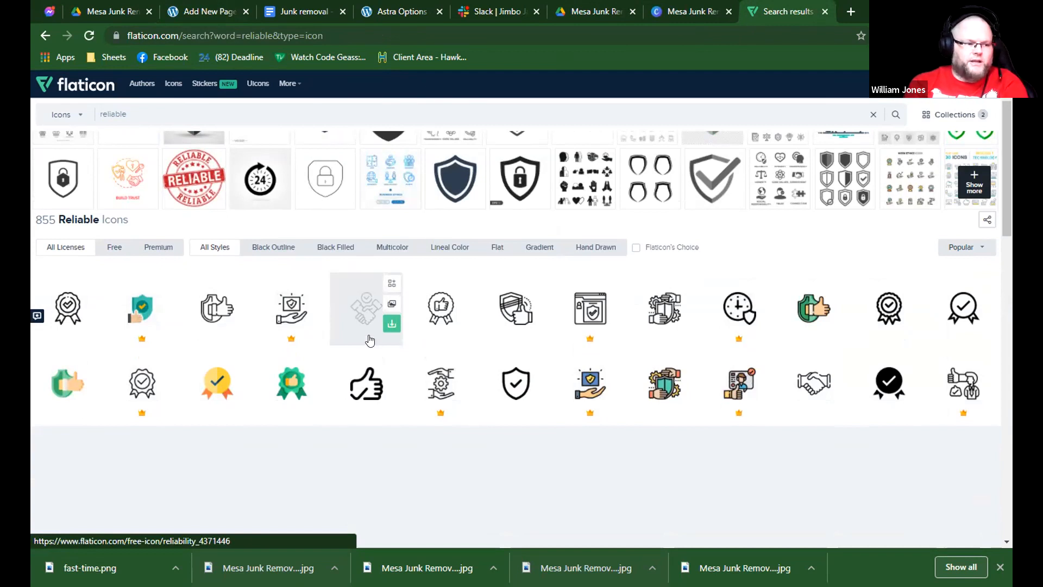
scroll(368, 342, down, 5)
click(508, 393)
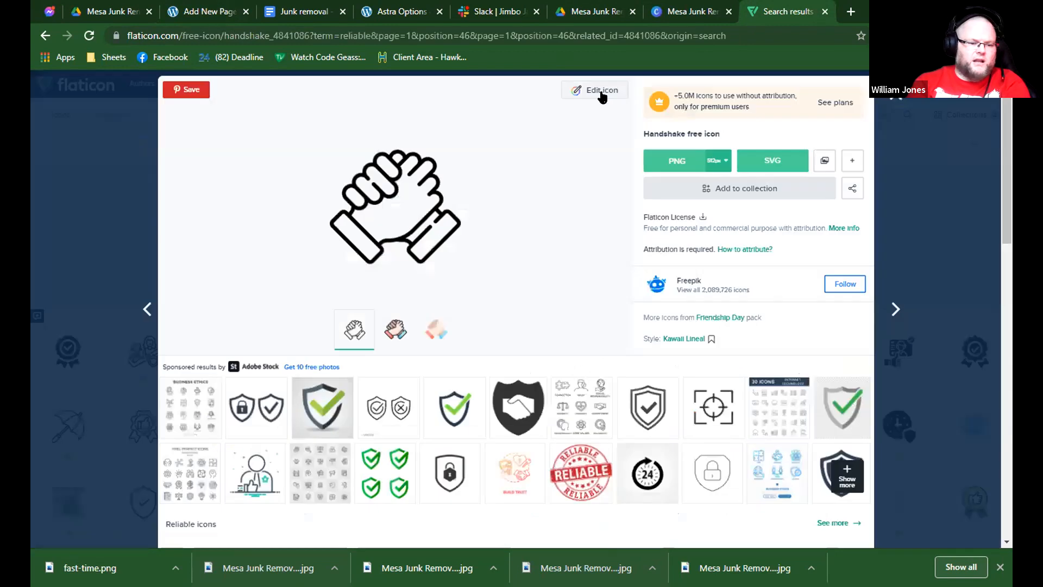
click(599, 93)
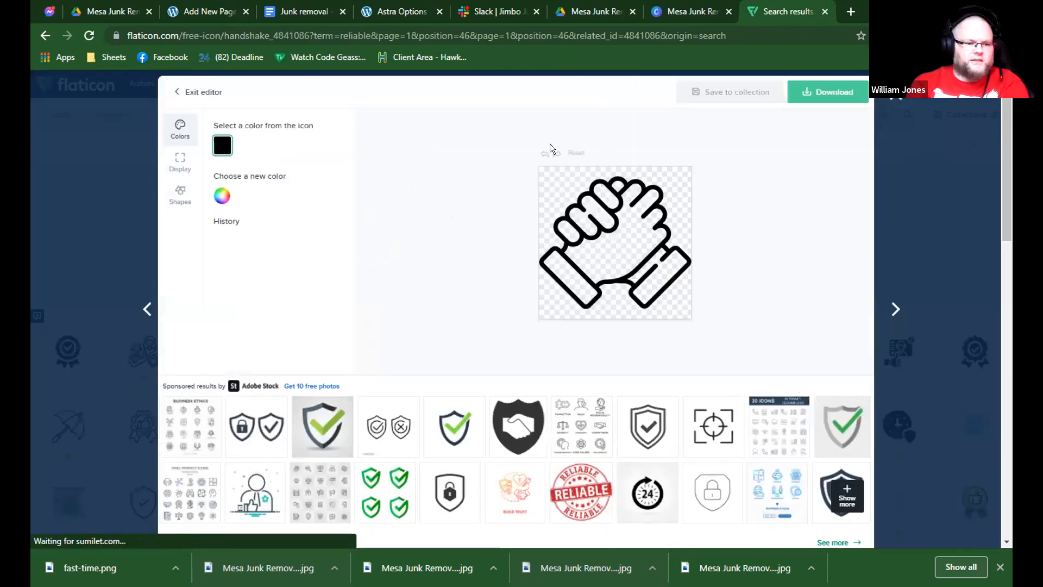
Recolour the handshake icon white (#FFFFFF) and download it as a 64px PNG named handshake.
click(222, 197)
drag(248, 248, 201, 202)
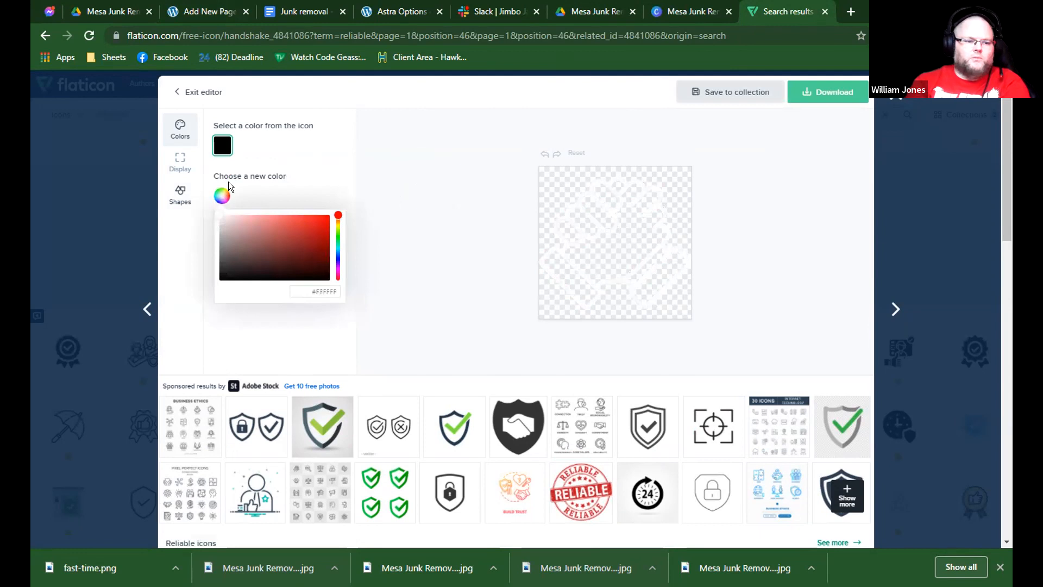
click(801, 98)
click(817, 125)
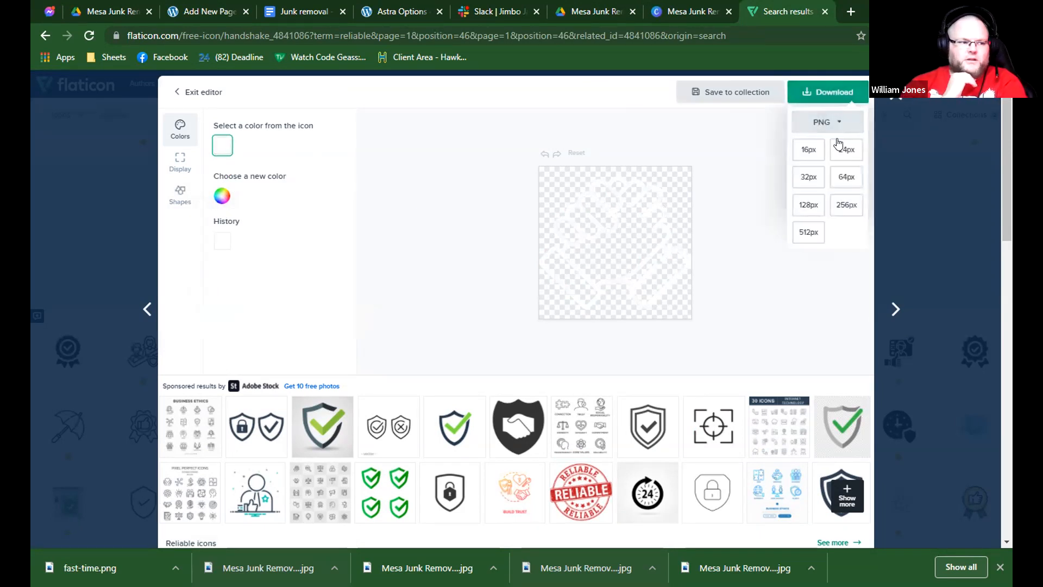
click(843, 174)
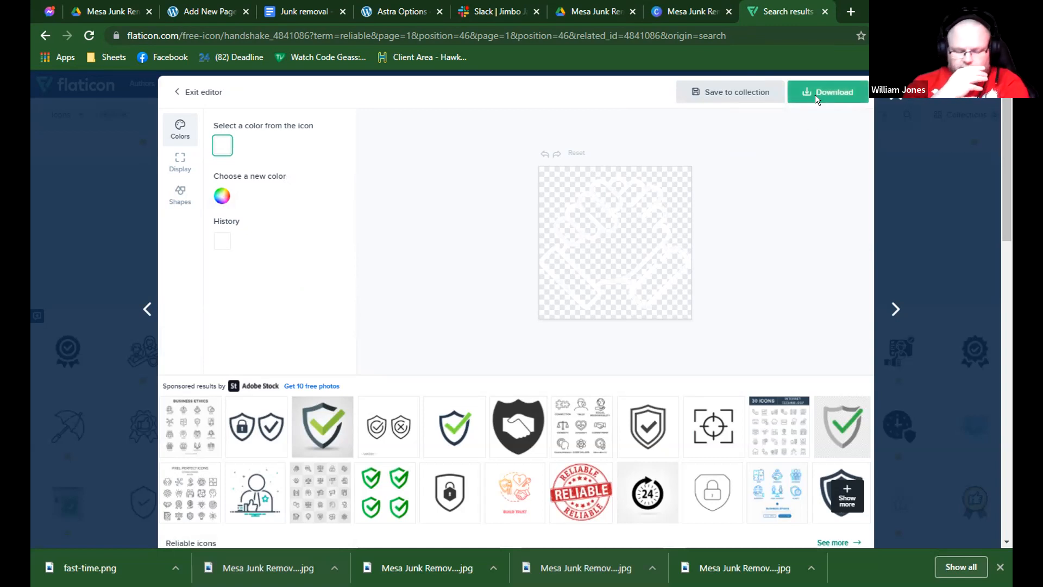
click(403, 302)
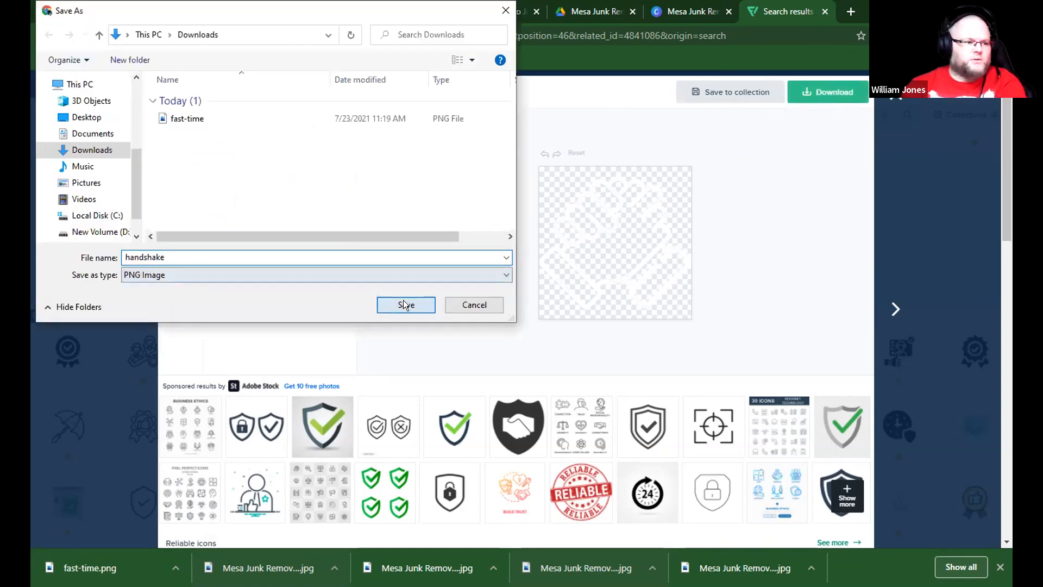
Back in WordPress, replace the middle info box's image with the downloaded handshake.png.
click(212, 12)
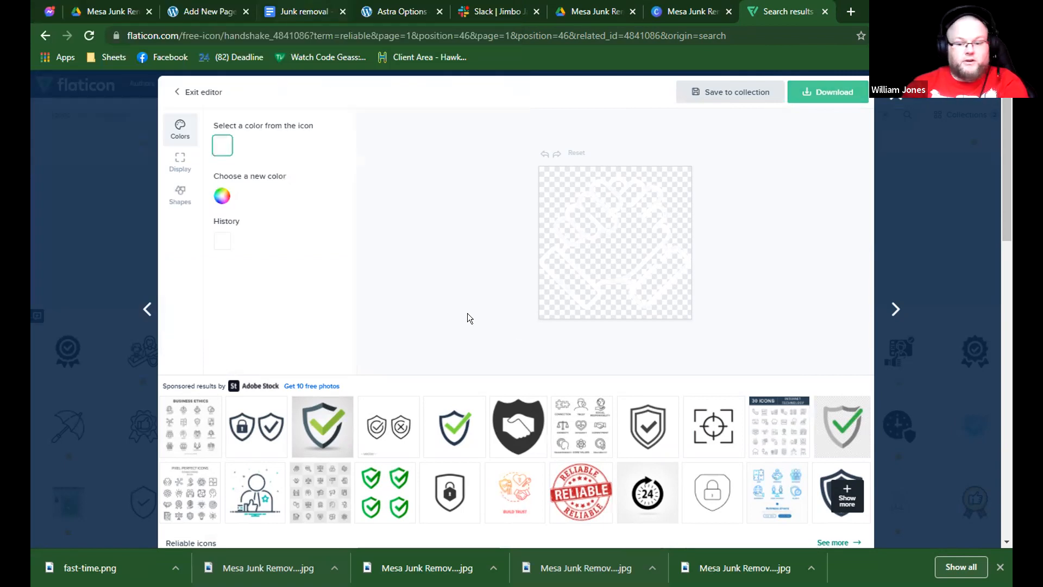
click(896, 311)
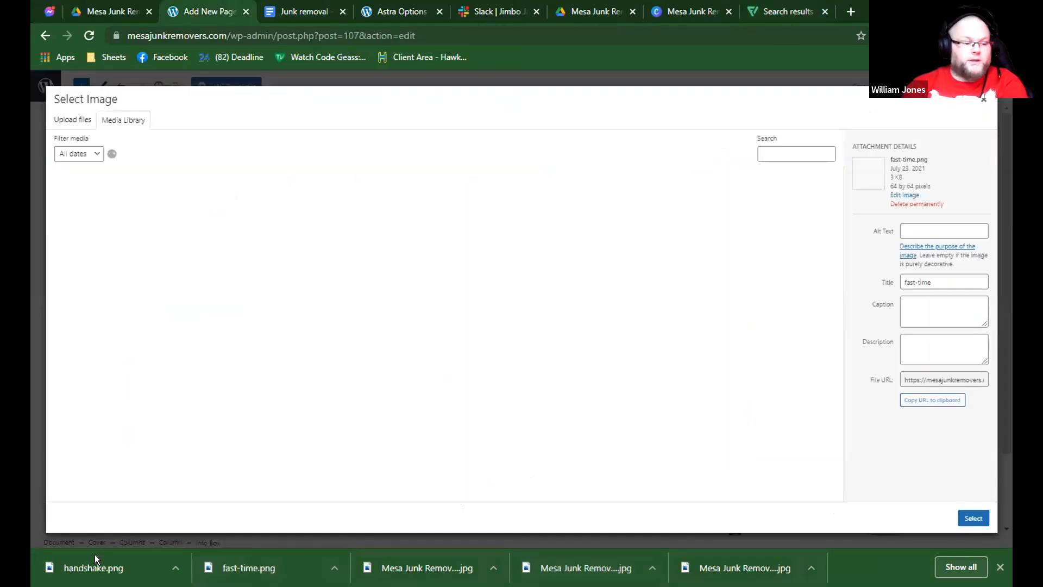
drag(98, 551, 978, 481)
click(973, 518)
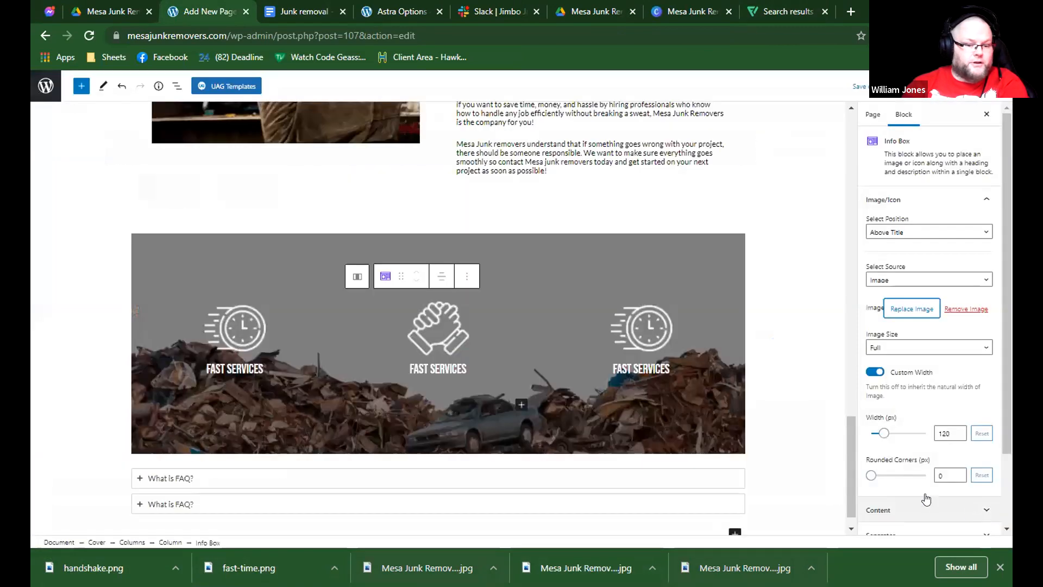
Change the middle info box's title to RELIABLE SERVICES.
triple_click(460, 370)
text(R)
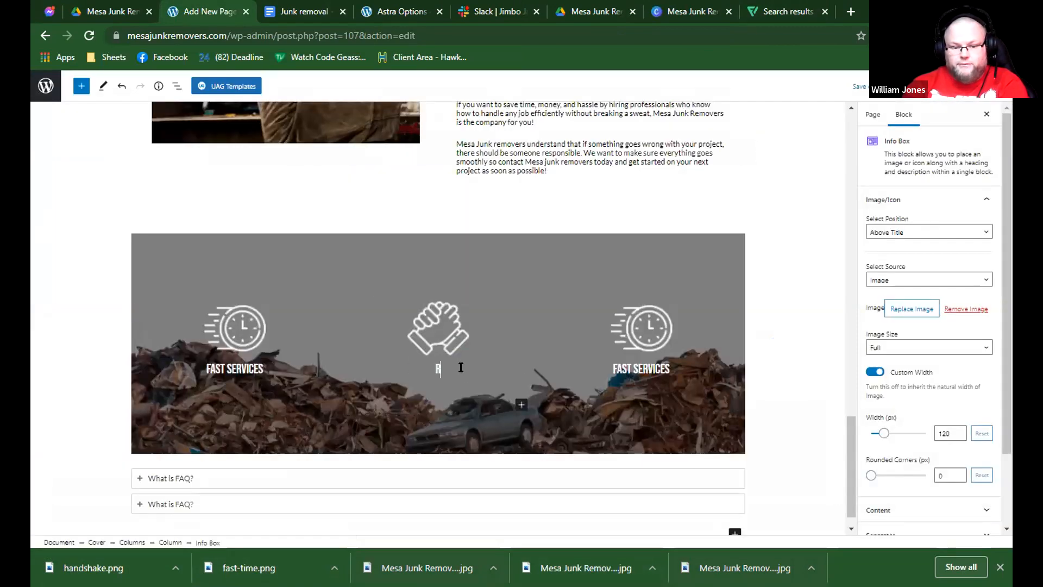
text(EL)
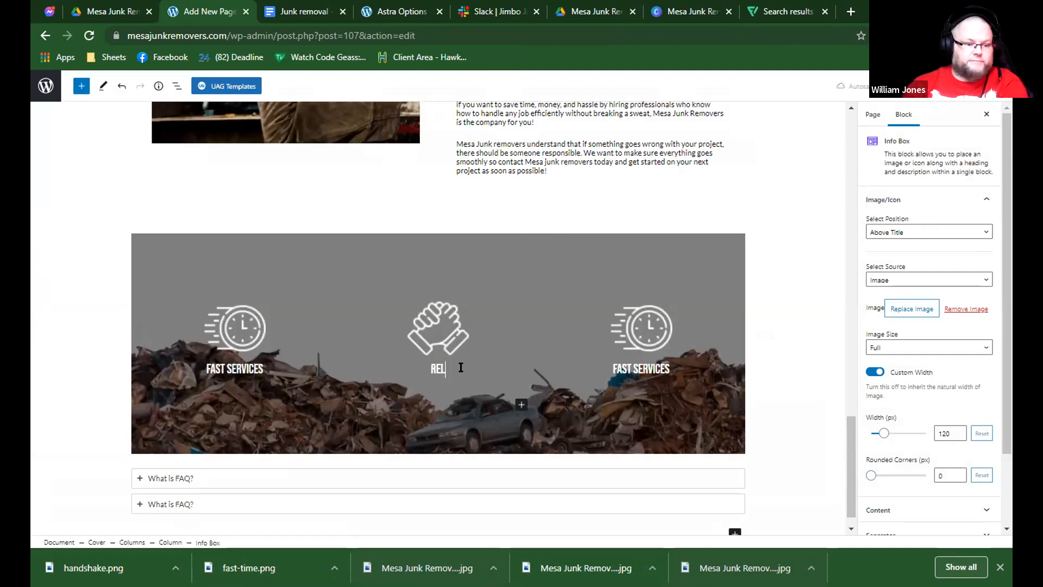
text(IABLE SERVICES)
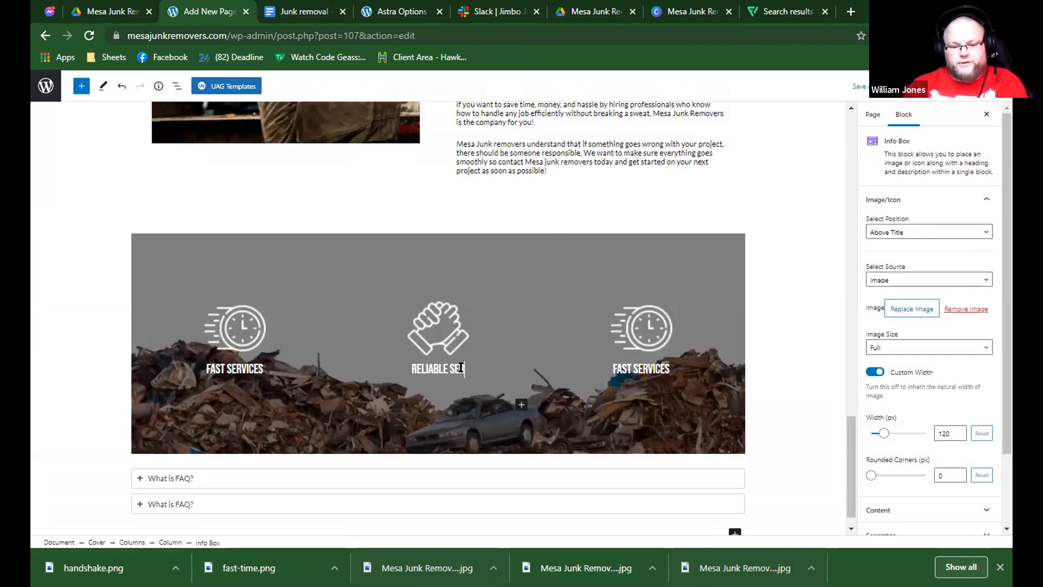
Select the third info box, return to Flaticon and browse icons for guarantee.
click(648, 323)
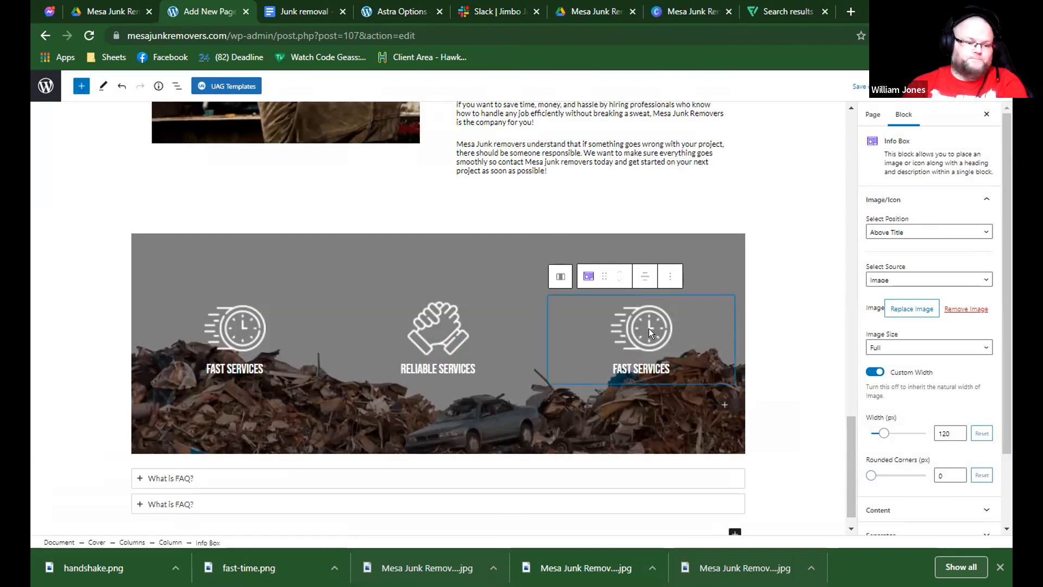
scroll(563, 135, up, 2)
scroll(563, 136, down, 2)
click(590, 11)
key(ctrl+Tab)
key(ctrl+Tab)
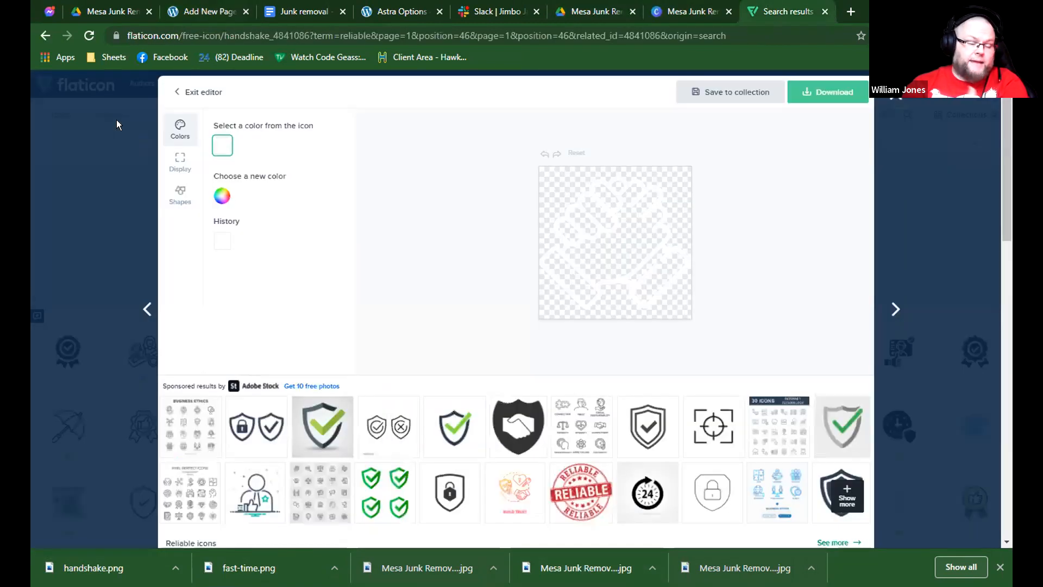
click(898, 96)
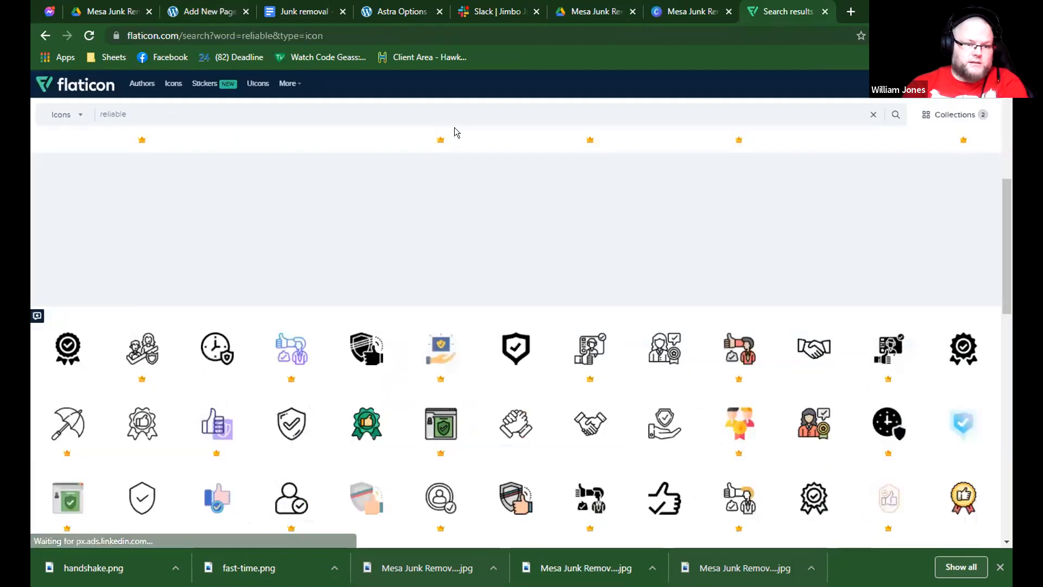
double_click(455, 124)
text(guarantee)
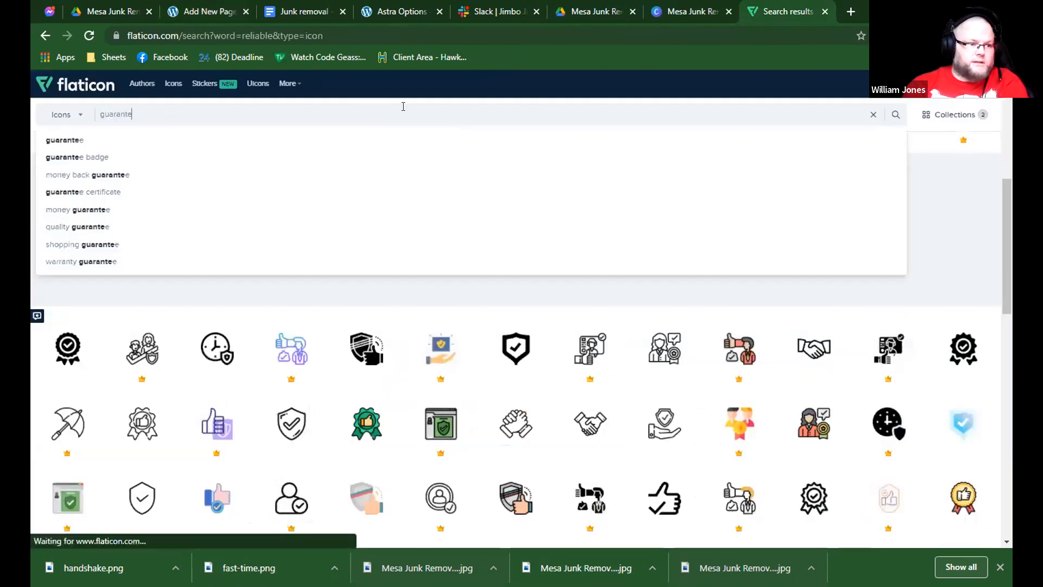
click(286, 140)
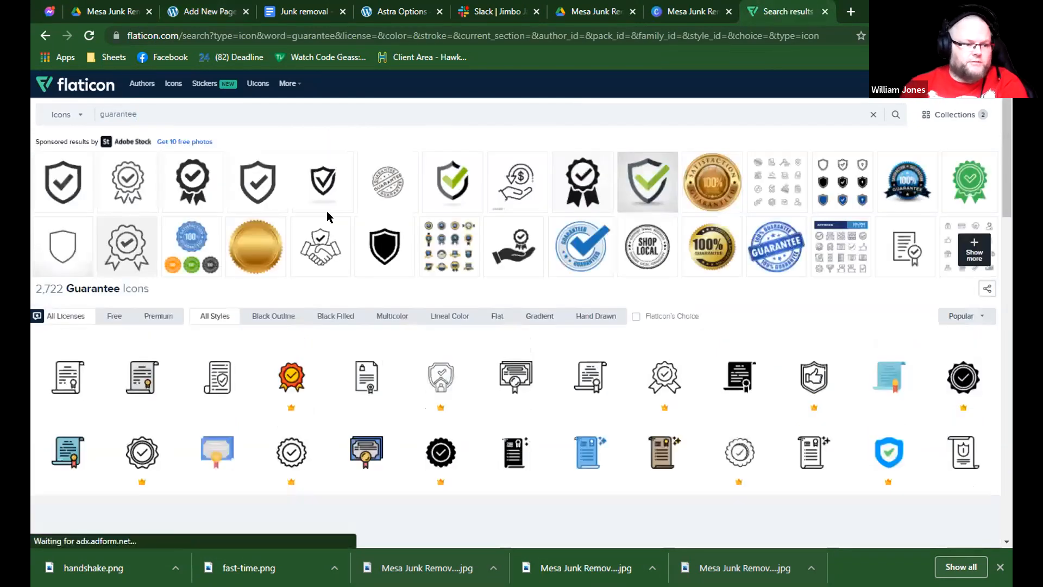
scroll(348, 217, down, 1)
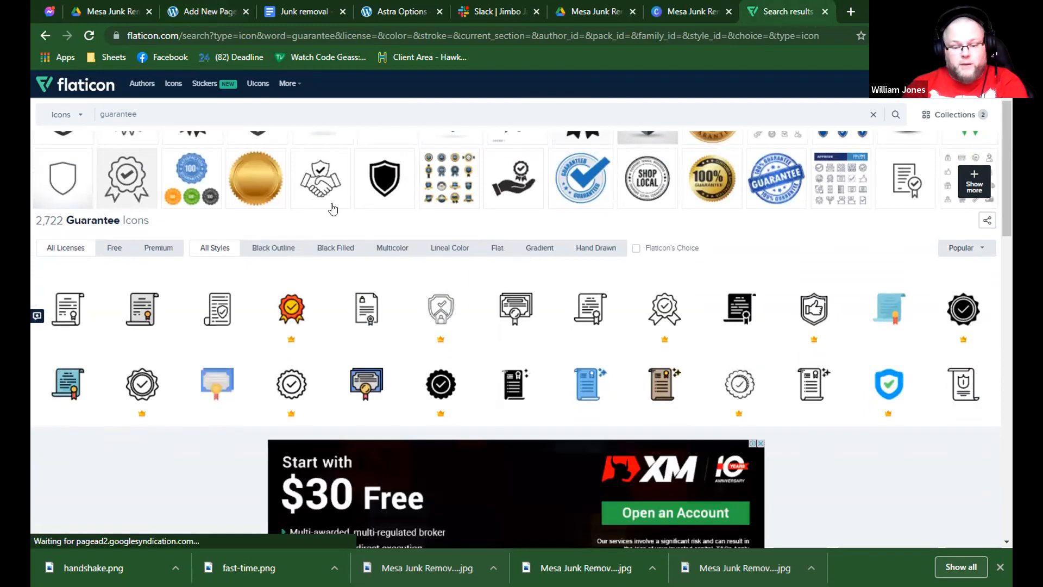
scroll(254, 105, down, 6)
Search Flaticon for shield icons and open the free double-outlined shield with a check mark in the icon editor.
triple_click(254, 104)
text(sheild)
key(Return)
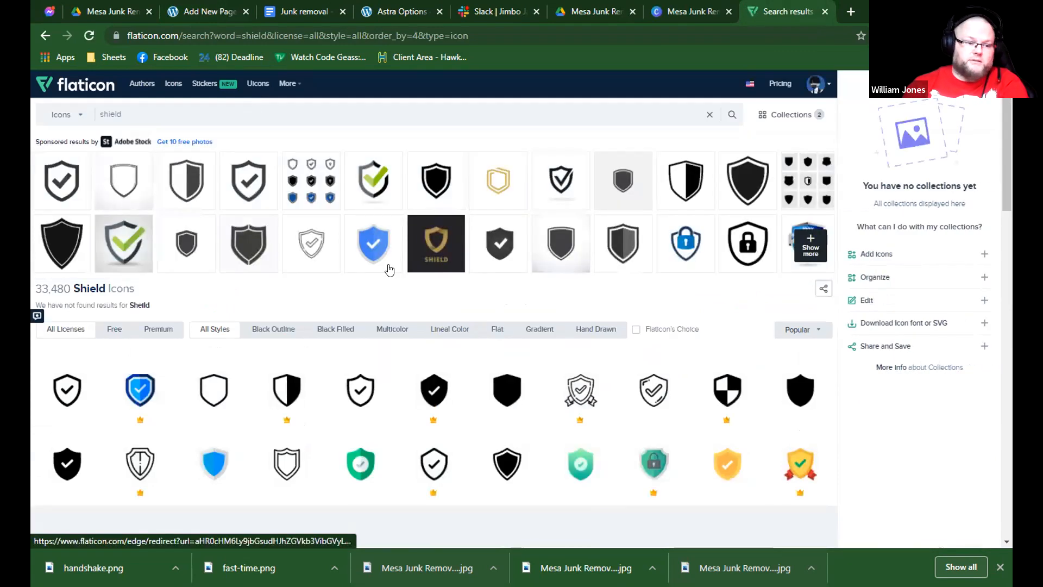
scroll(600, 343, down, 1)
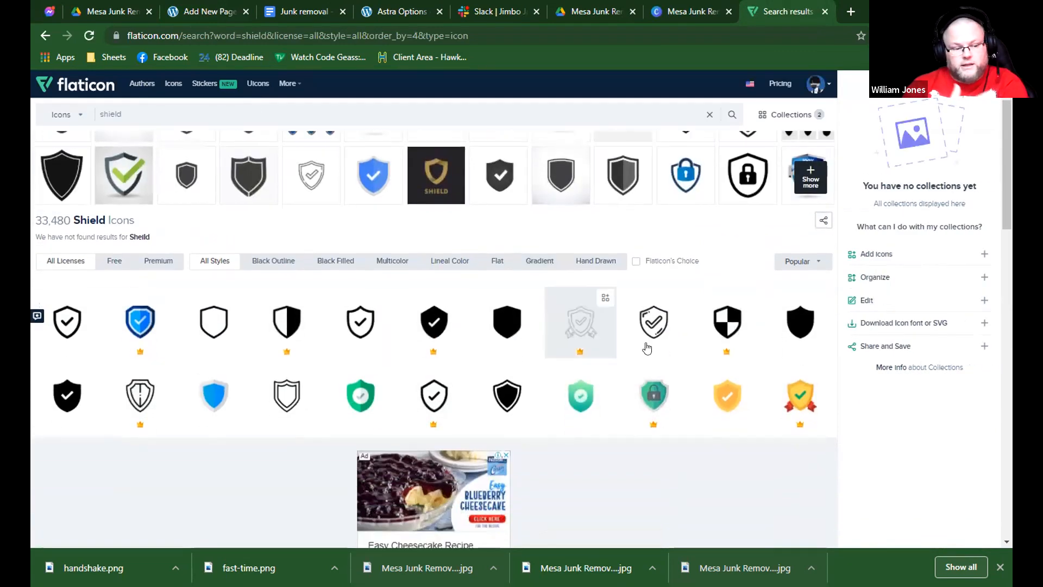
scroll(643, 340, down, 6)
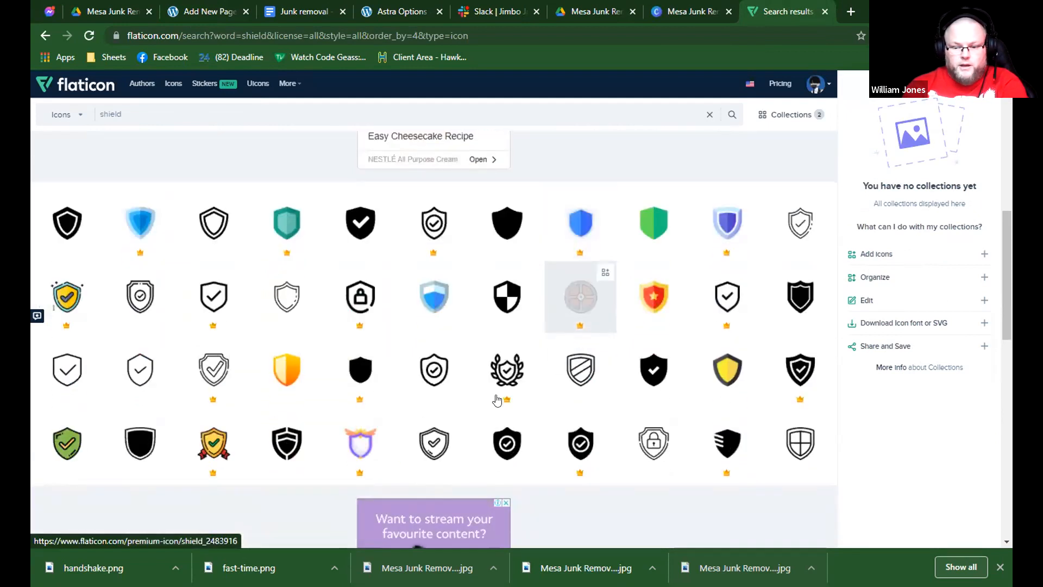
click(421, 433)
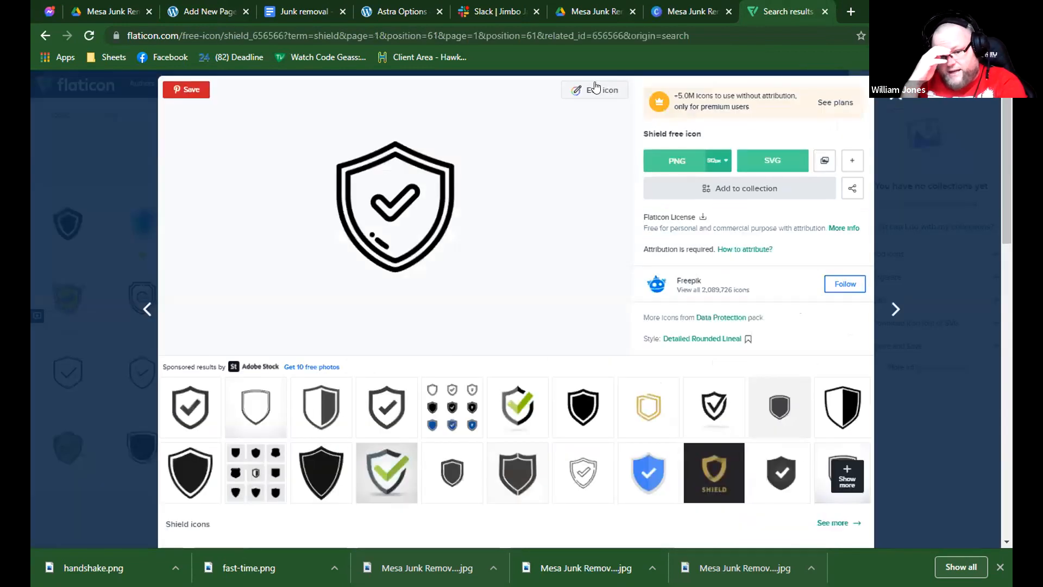
click(595, 89)
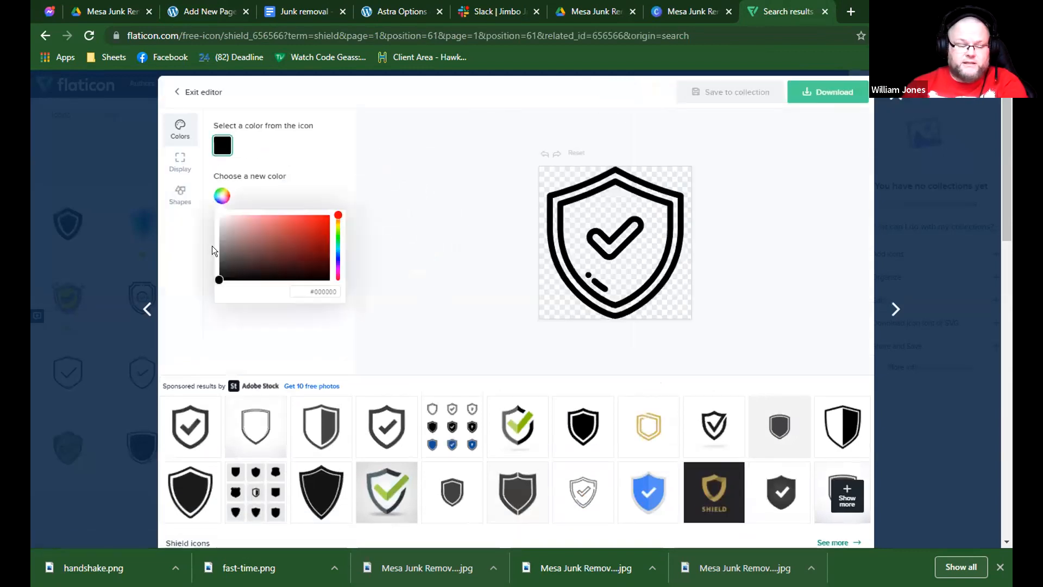
Recolour the shield icon white and download it as a 64px PNG named shield.
click(220, 216)
click(829, 92)
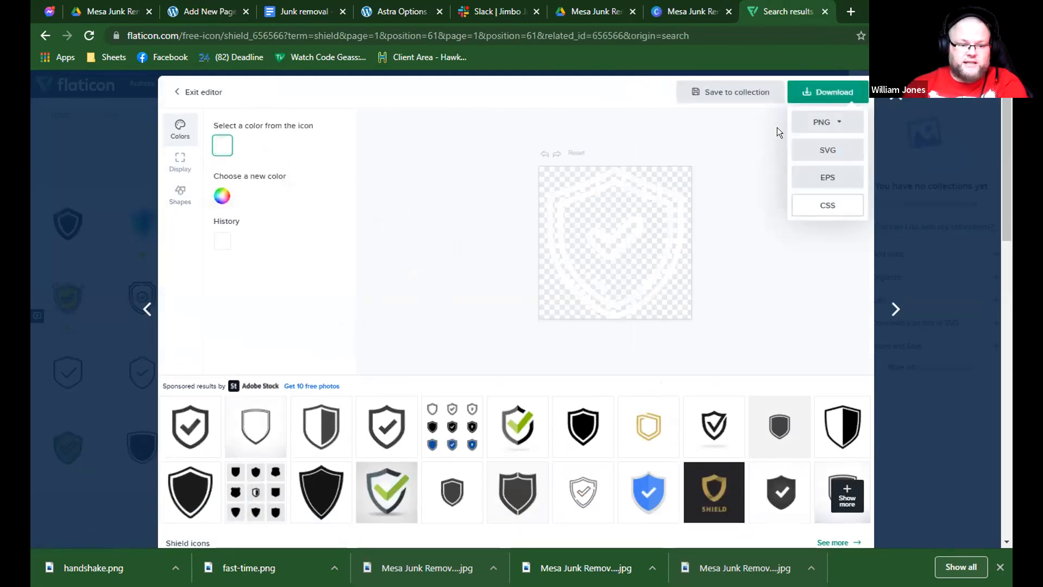
click(823, 123)
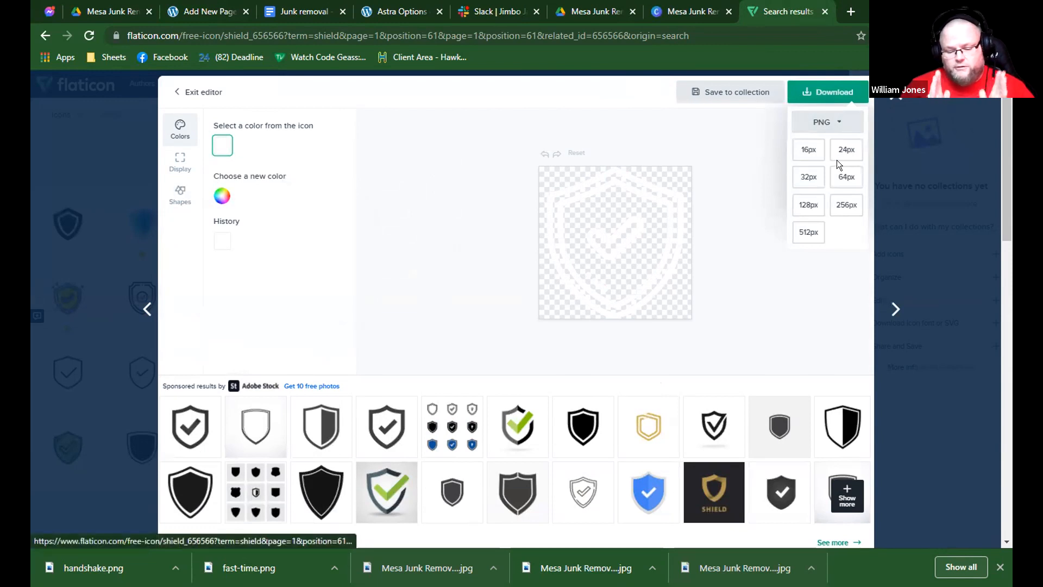
click(838, 169)
click(408, 299)
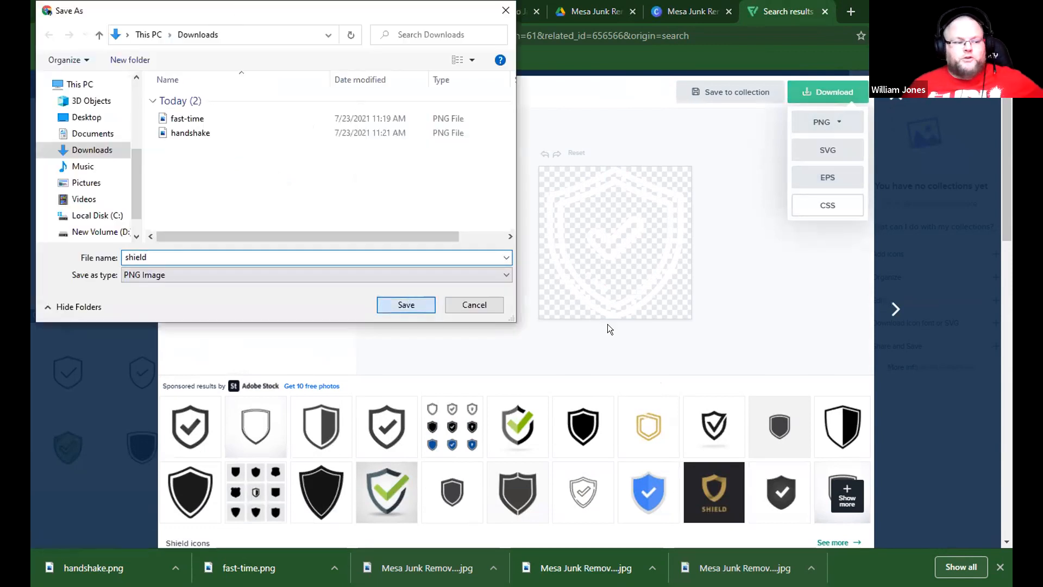
In WordPress, replace the third info box's image with shield.png and change its title to SAFE AND TRUSTED.
click(209, 11)
click(900, 309)
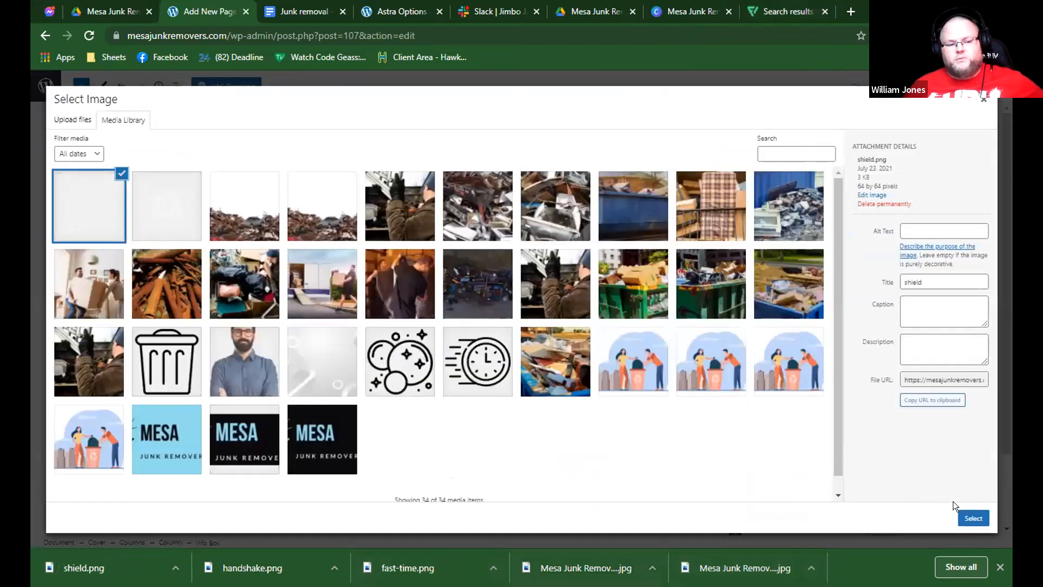
click(968, 521)
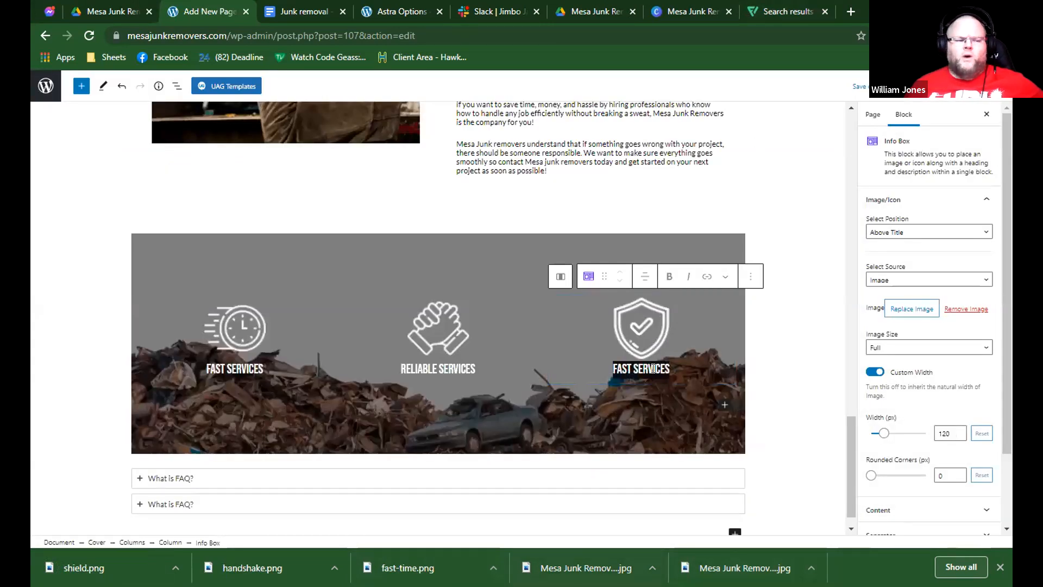
text(SAFE AND )
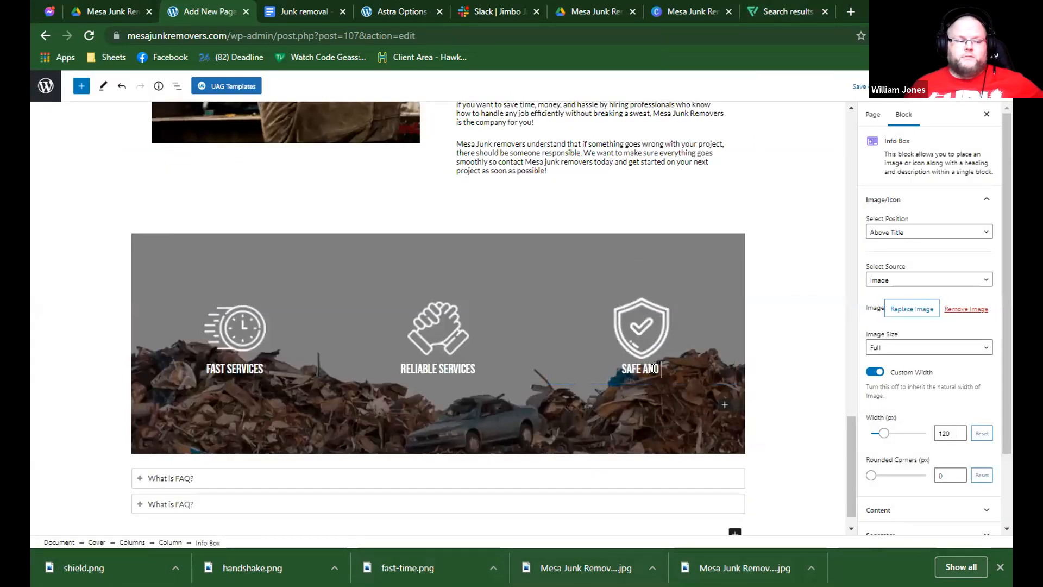
text(TRUSTED)
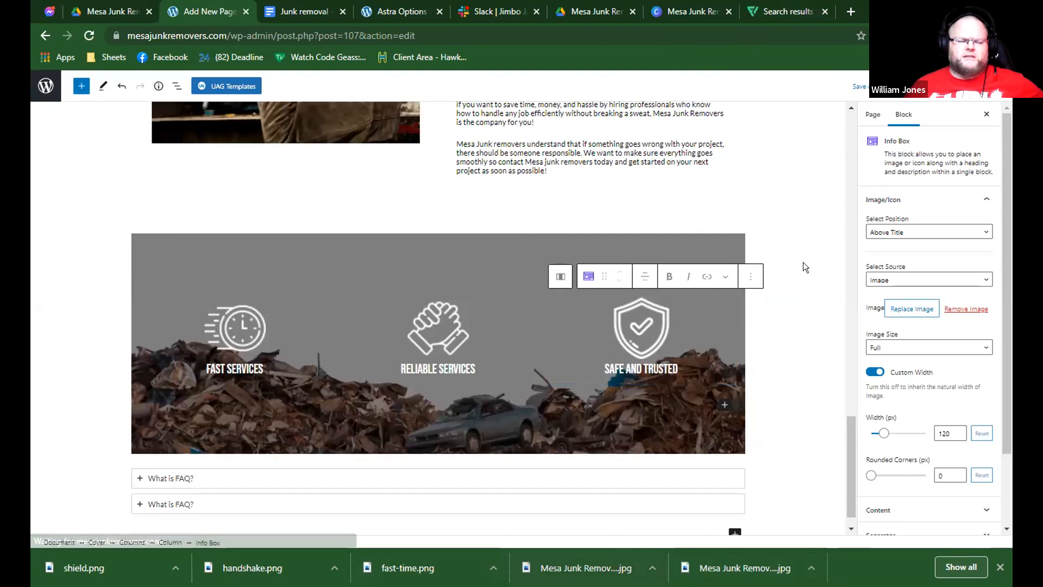
Remove the FAQ - Schema block below the junk pile cover.
scroll(794, 277, up, 3)
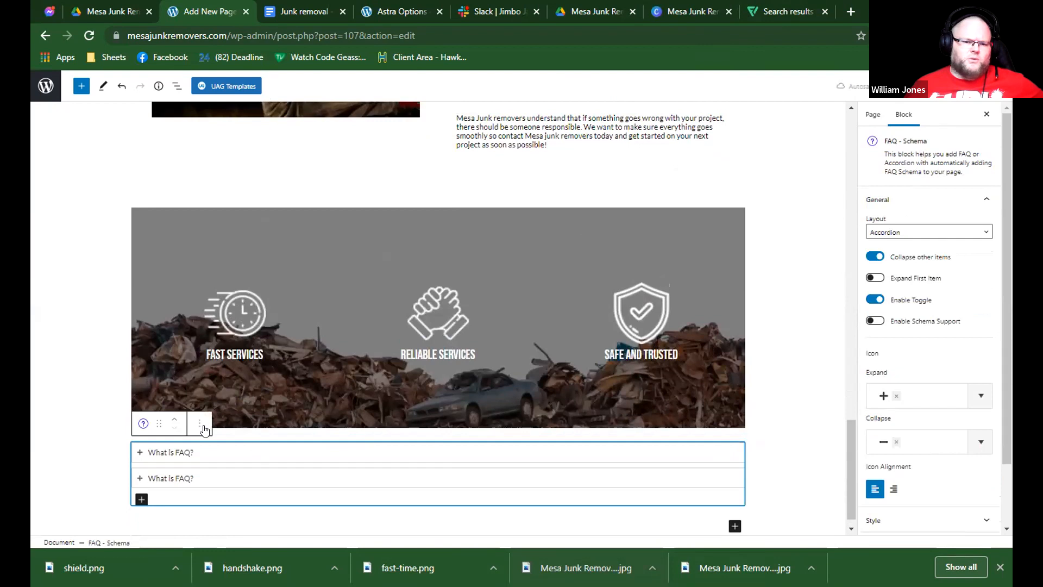
click(200, 423)
click(239, 391)
Set the junk pile cover's overlay to solid black with 70 opacity.
scroll(671, 316, down, 2)
click(671, 315)
click(719, 288)
scroll(898, 454, down, 2)
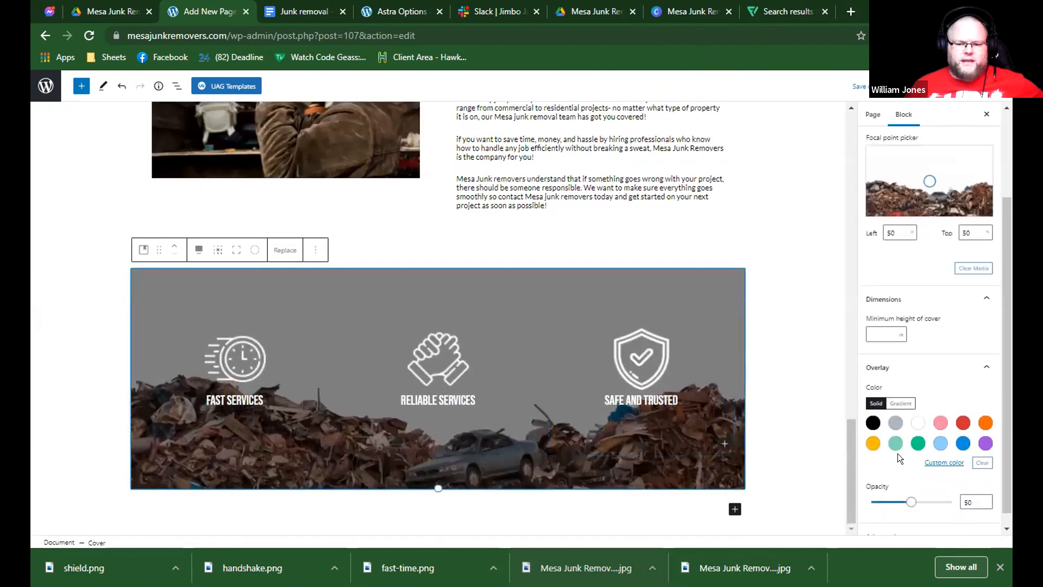
click(873, 409)
drag(911, 488, 927, 488)
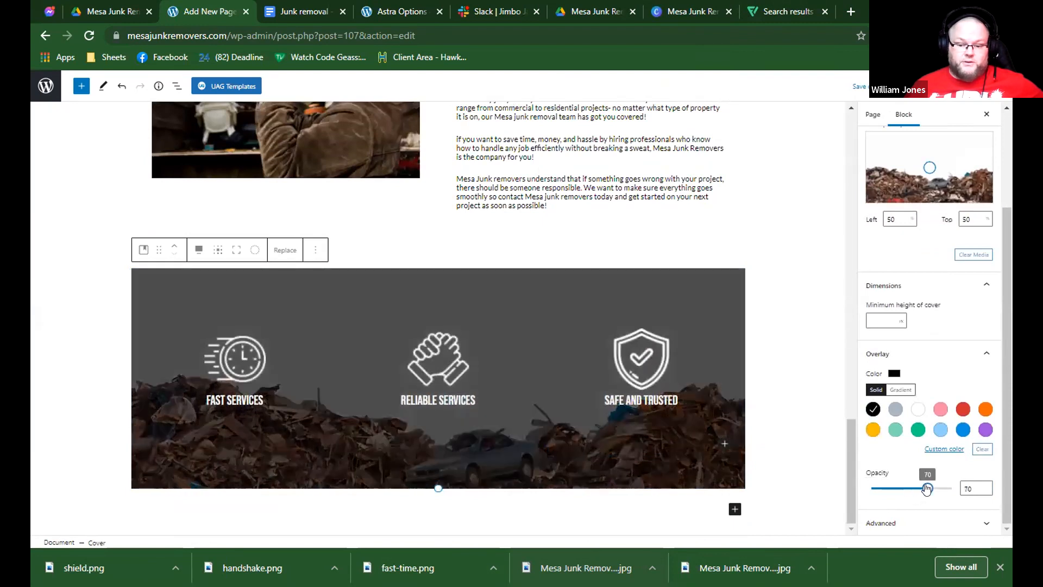
Review the page sections above the junk pile cover, then return to the end of the page.
scroll(708, 366, up, 4)
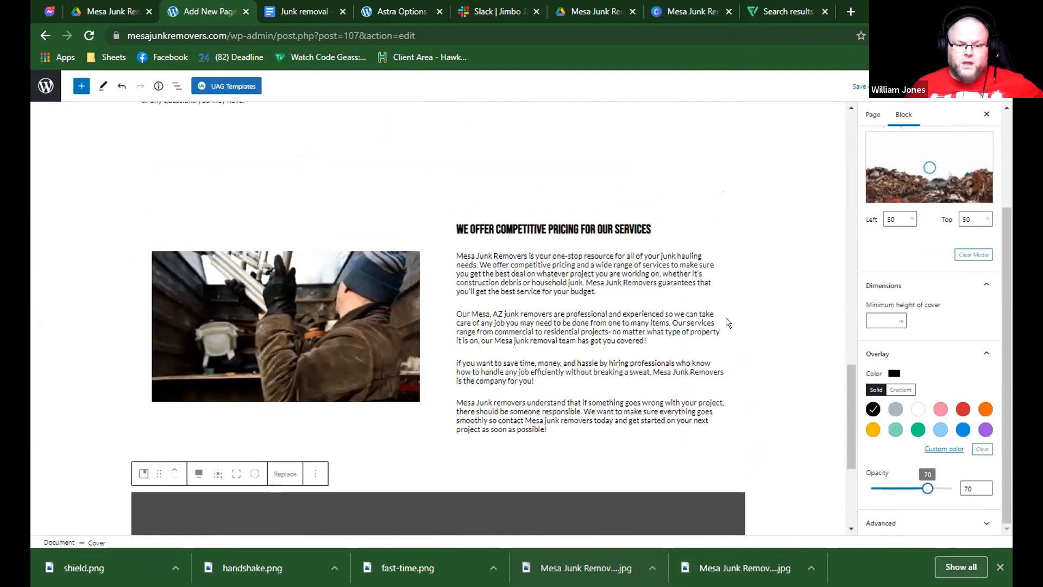
scroll(726, 317, up, 5)
scroll(744, 344, down, 9)
scroll(763, 372, up, 4)
scroll(764, 371, up, 12)
scroll(766, 371, up, 2)
scroll(766, 371, down, 9)
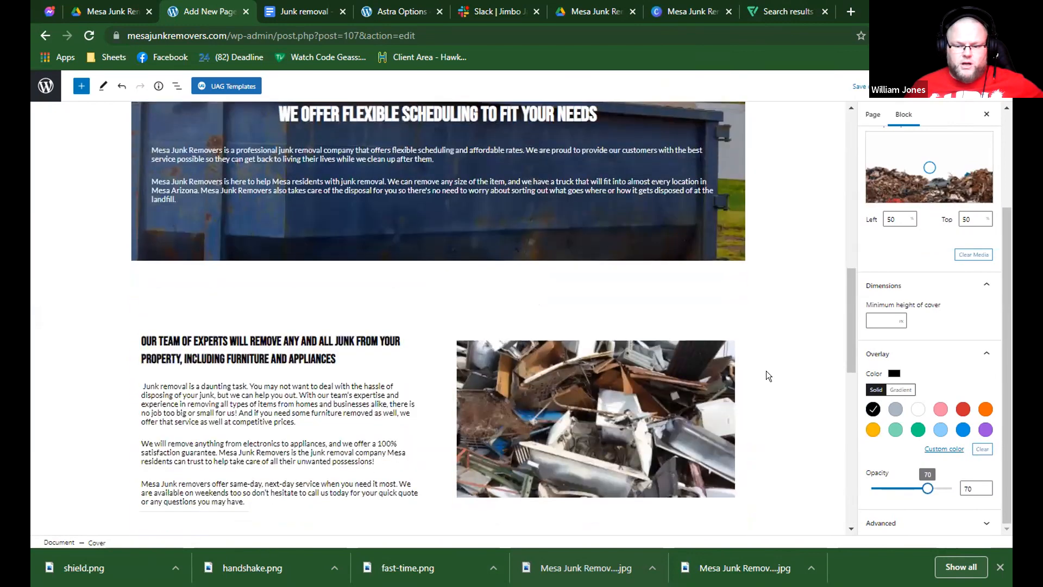
scroll(766, 370, down, 8)
Start an empty block below the junk pile cover and copy the "Contact us for more information" heading from the Google Docs document.
click(486, 507)
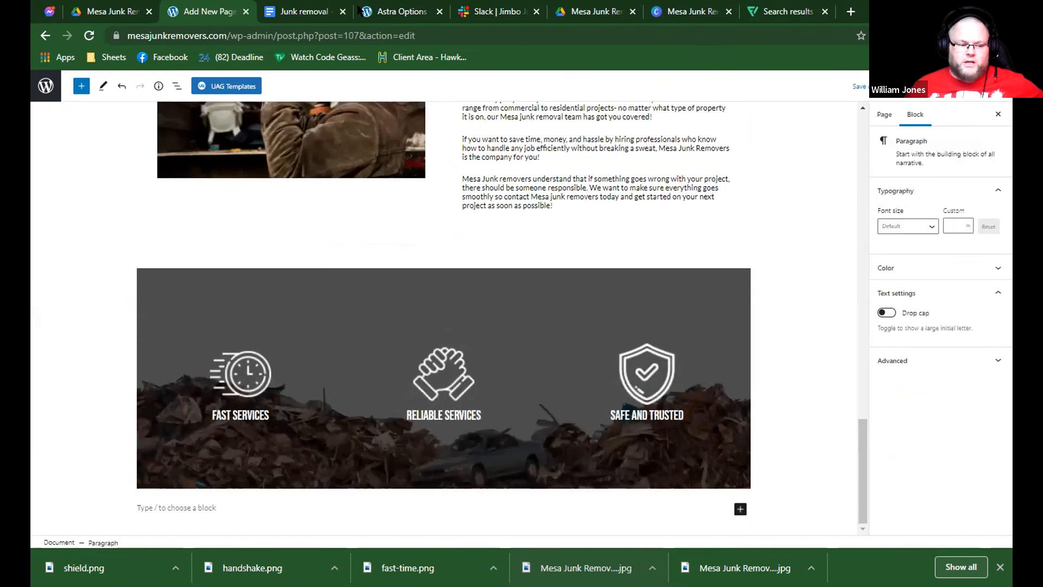
click(326, 11)
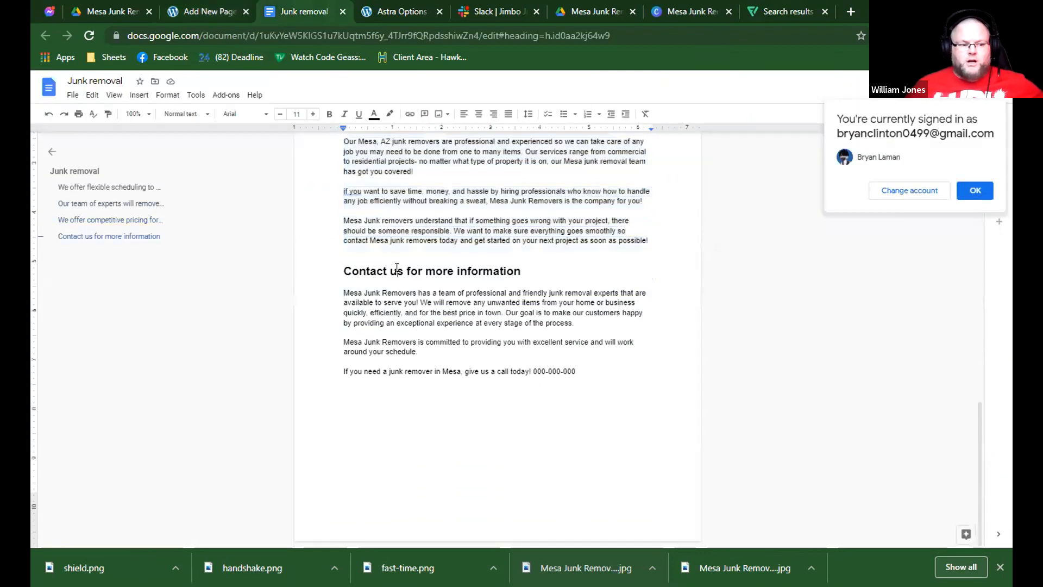
triple_click(397, 268)
click(228, 11)
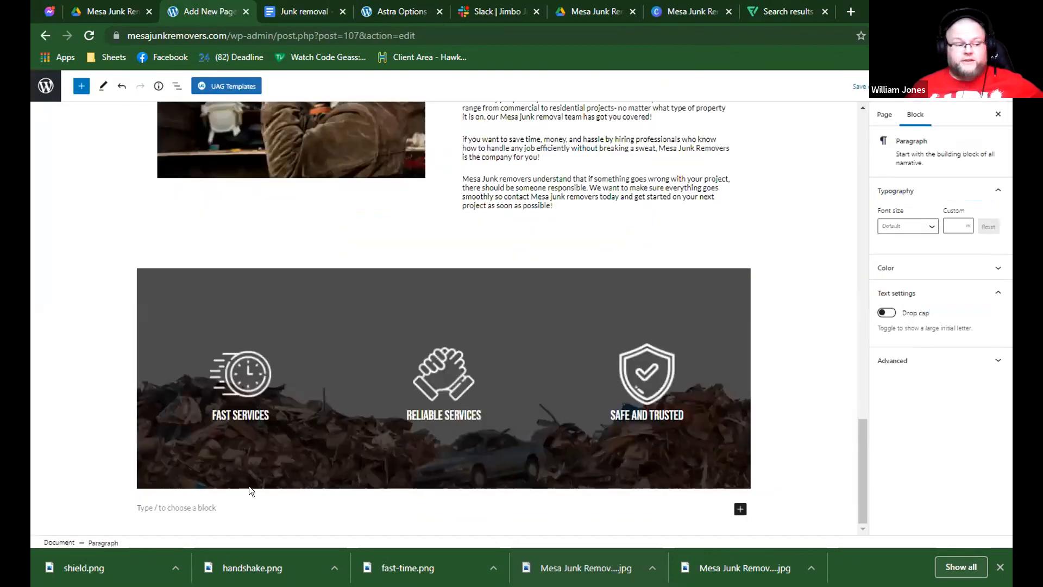
In WordPress, add a Group below the junk pile cover containing a Columns block with two equal columns.
text(/gro)
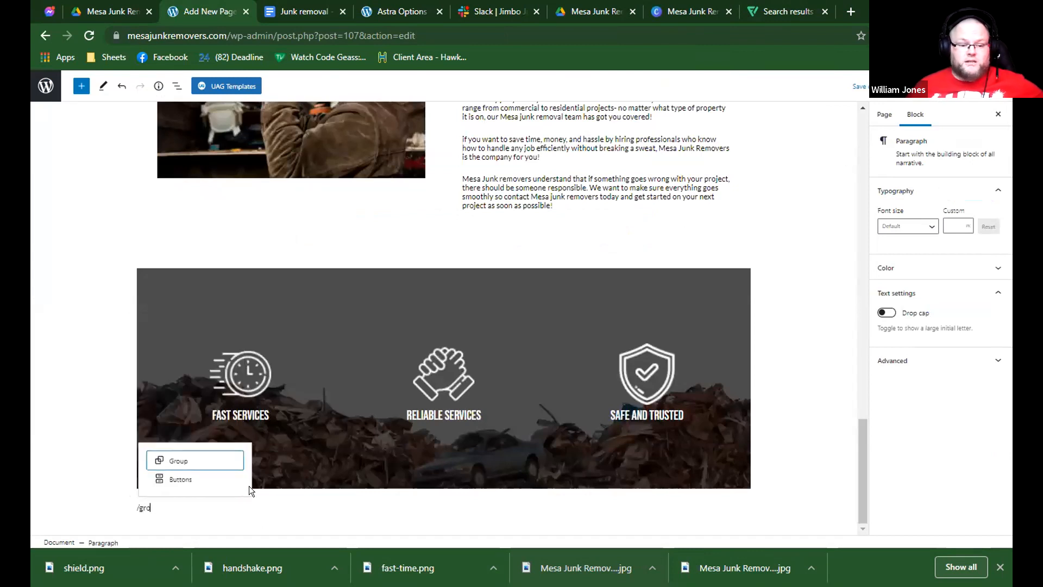
key(Return)
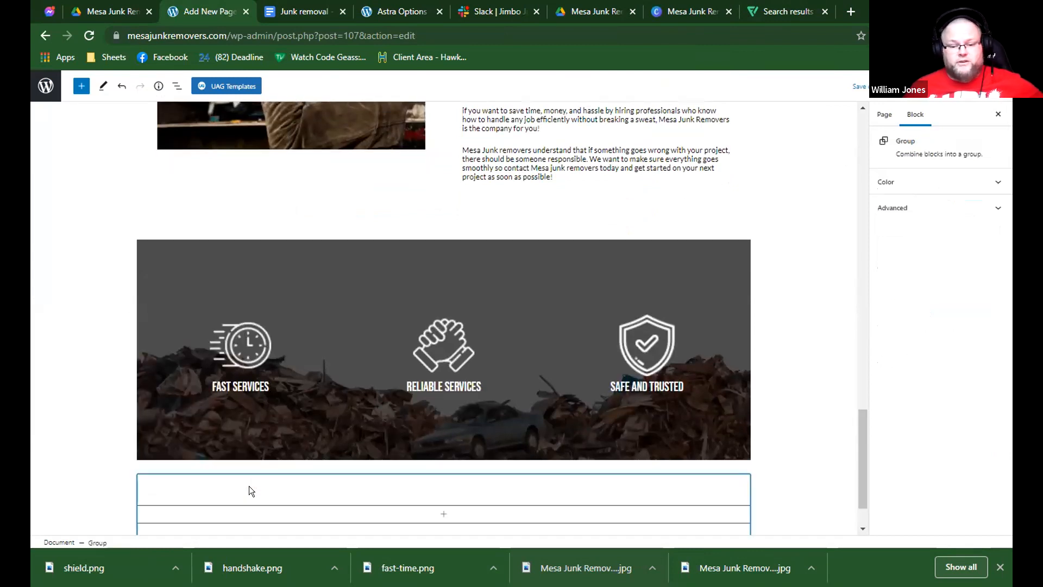
click(287, 508)
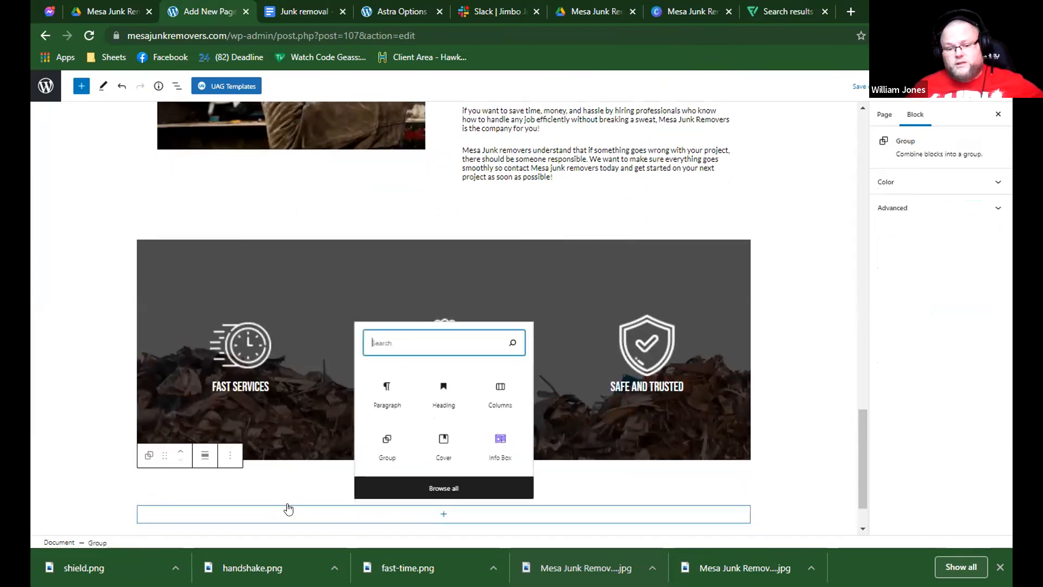
click(501, 391)
click(222, 368)
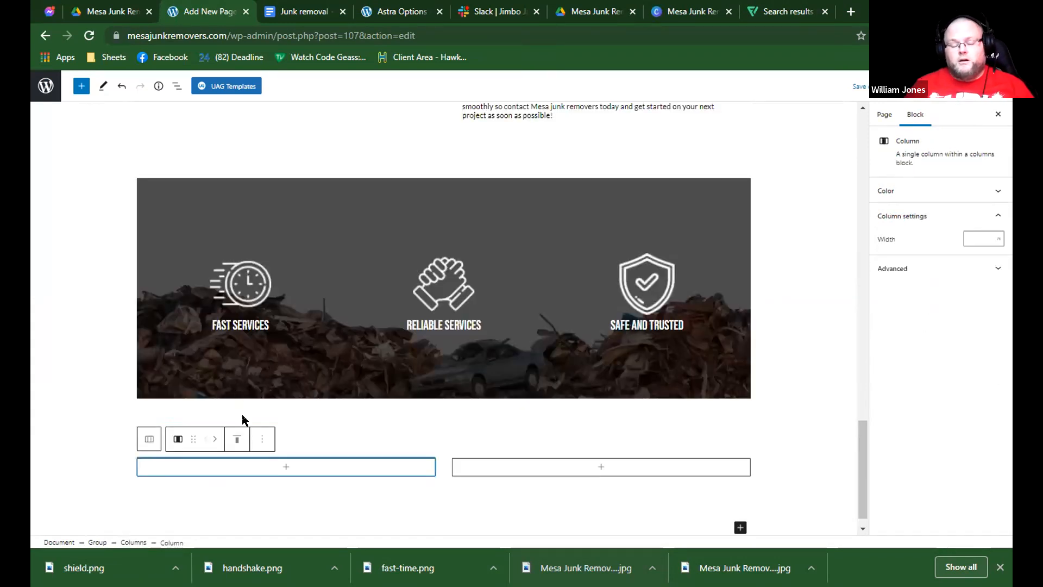
Add a Heading block to the left column and paste "Contact us for more information" into it.
click(231, 470)
click(286, 347)
text(CONTACT US FOR MORE INFORMATION)
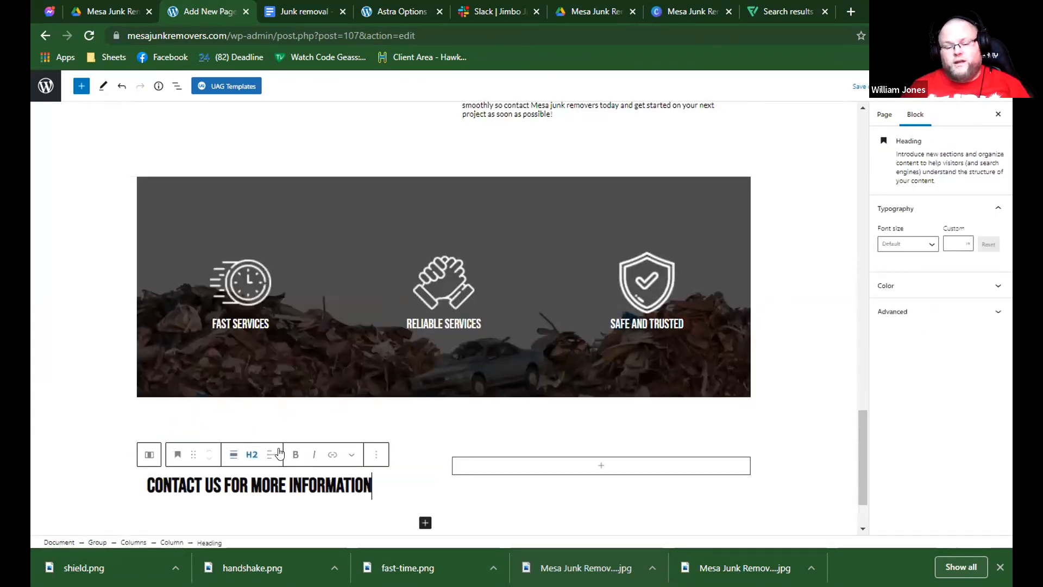
scroll(277, 445, down, 2)
Copy the first two contact paragraphs from the Google Docs document and paste them below the contact heading in WordPress.
click(288, 9)
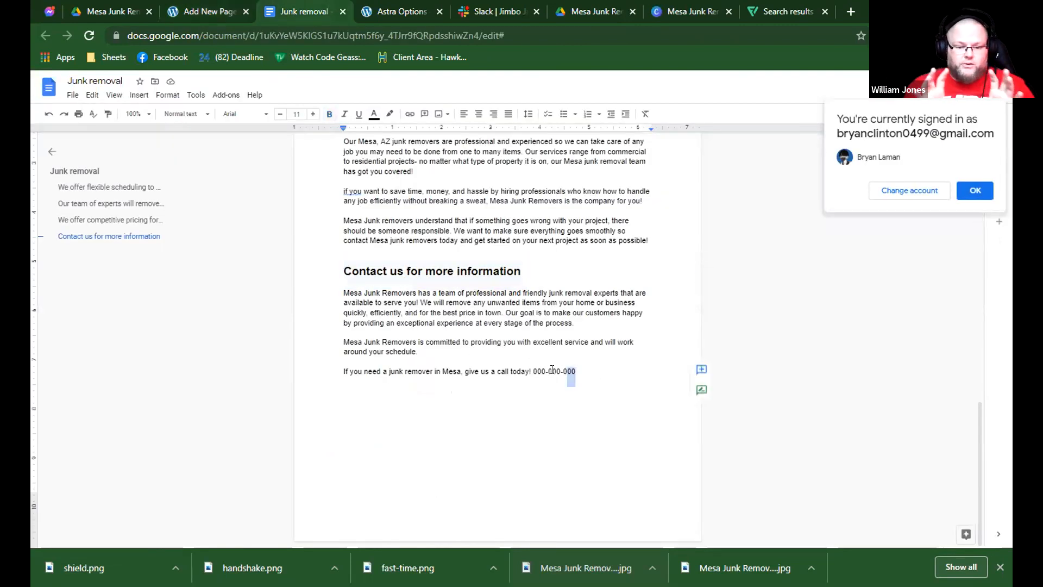
drag(419, 354, 331, 293)
key(ctrl+c)
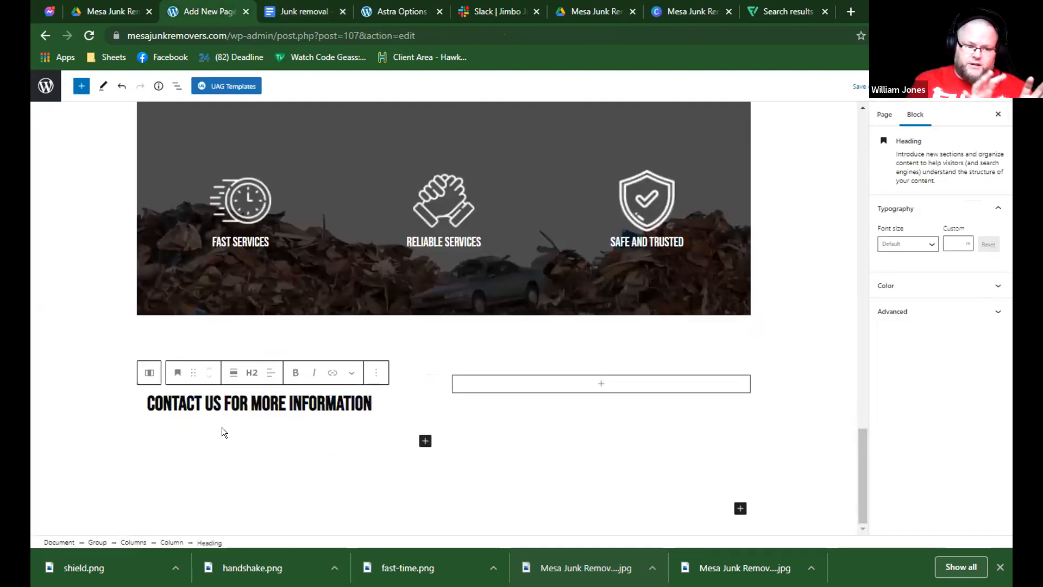
click(191, 433)
click(191, 433)
key(ctrl+v)
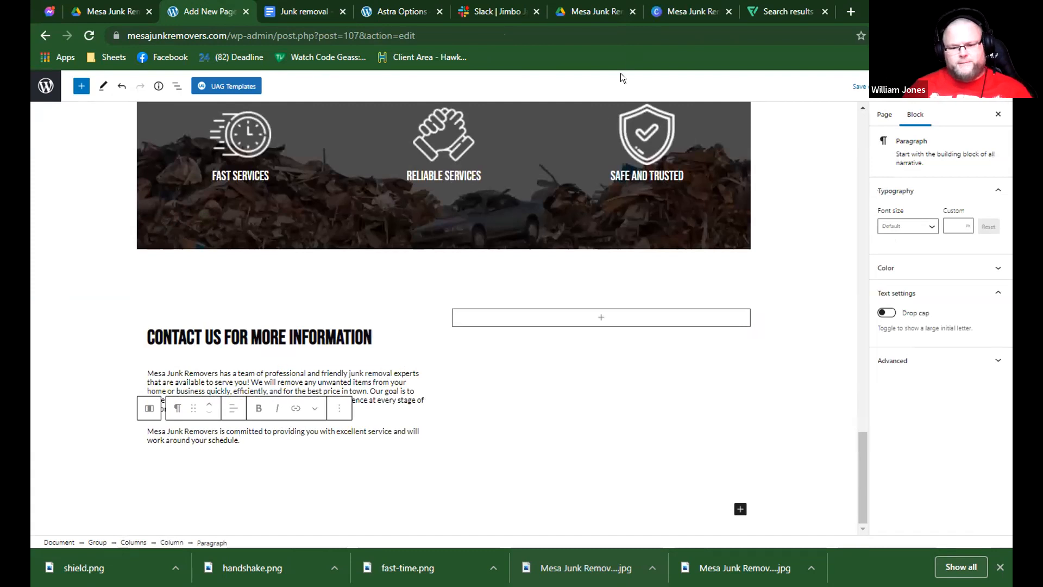
Set the vertical alignment of the empty right column beside the contact text to middle.
click(413, 302)
click(388, 330)
click(321, 441)
click(309, 445)
click(501, 326)
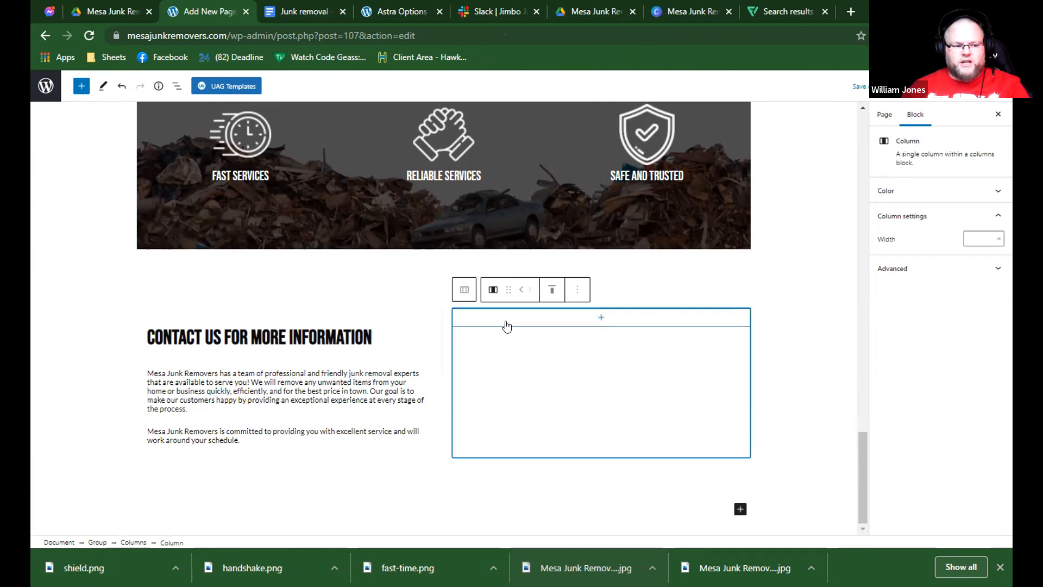
click(506, 324)
click(548, 294)
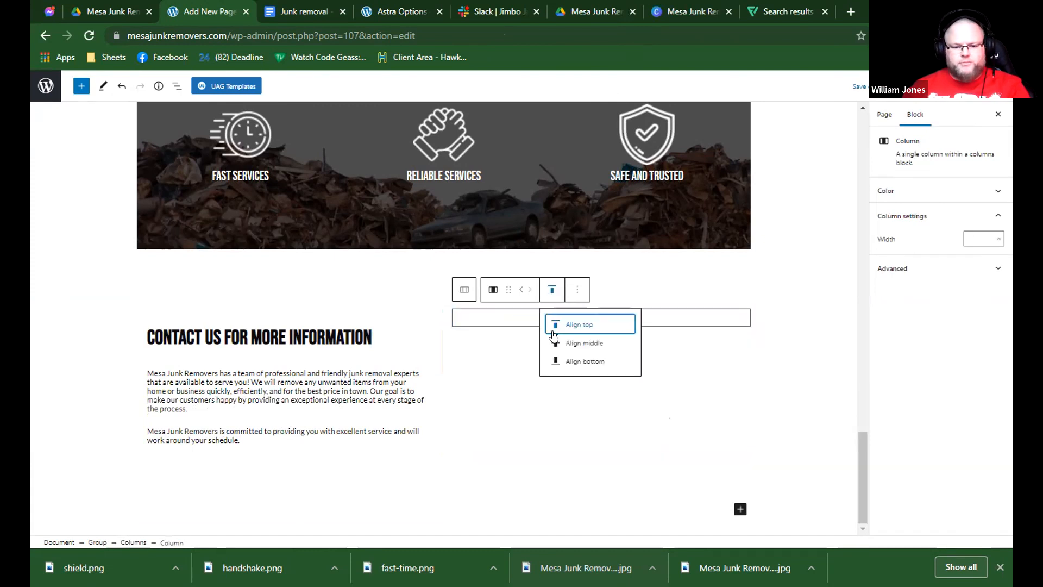
click(552, 338)
In Flaticon, close the shield icon editor and search the icons for contact.
click(717, 11)
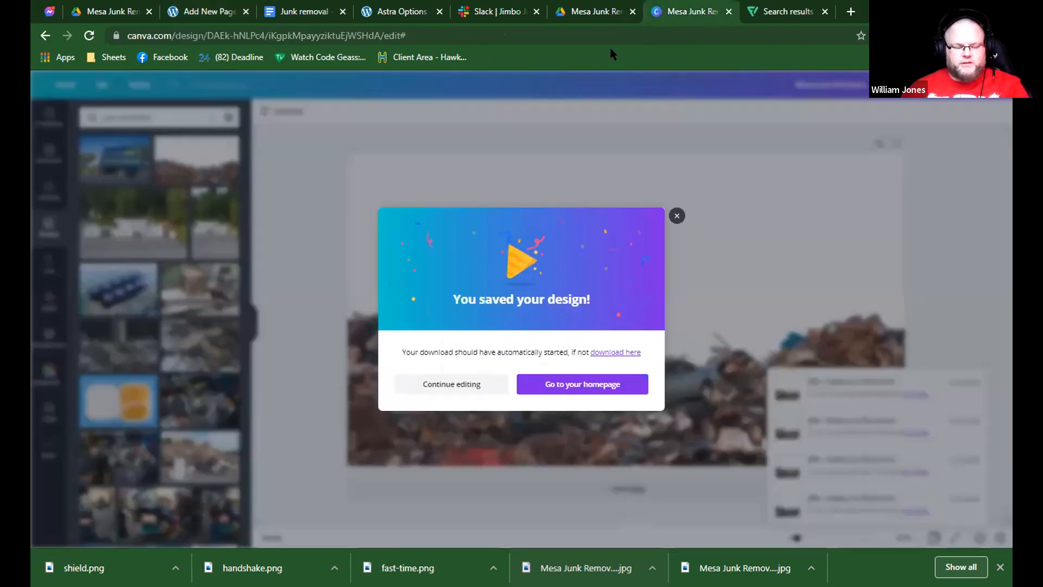
key(ctrl+Tab)
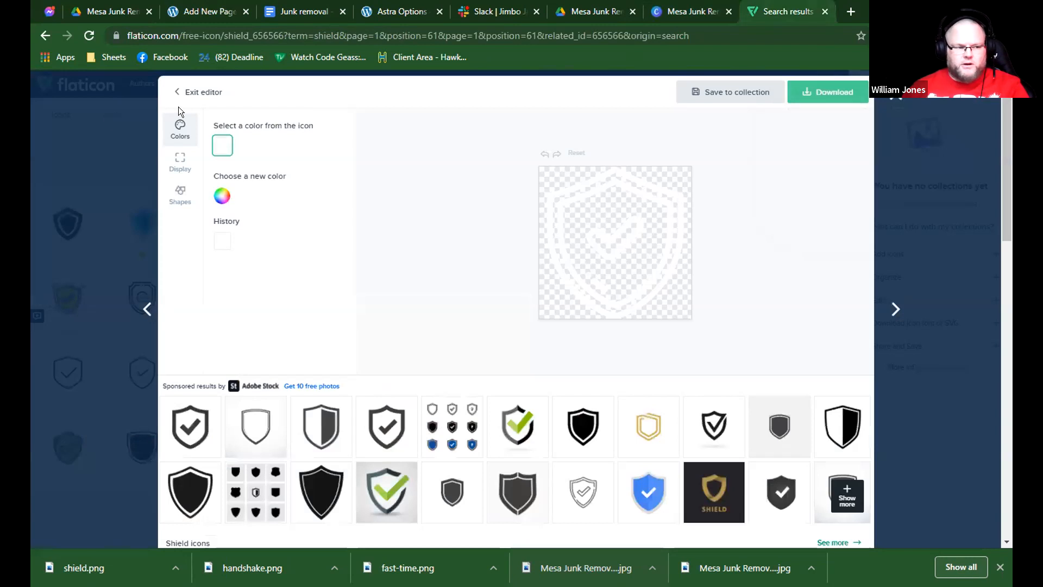
click(894, 94)
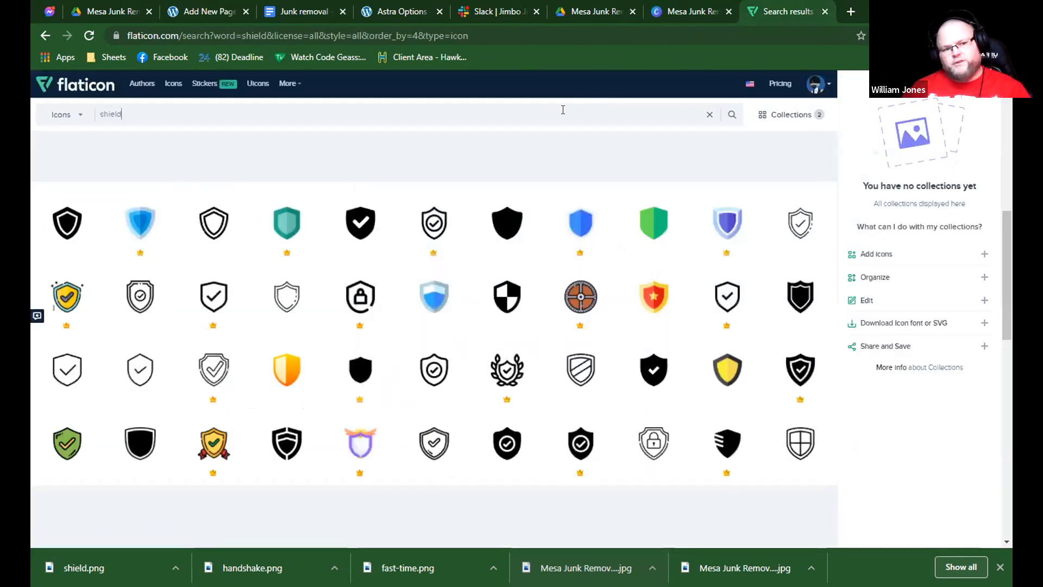
click(562, 113)
text(info)
key(BackSpace)
key(BackSpace)
key(BackSpace)
key(BackSpace)
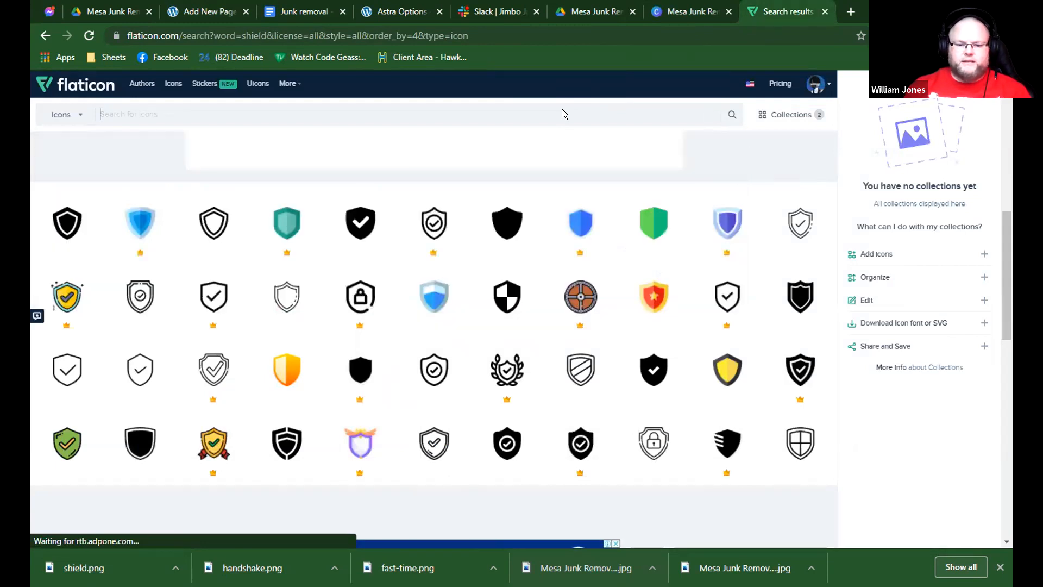
text(contact)
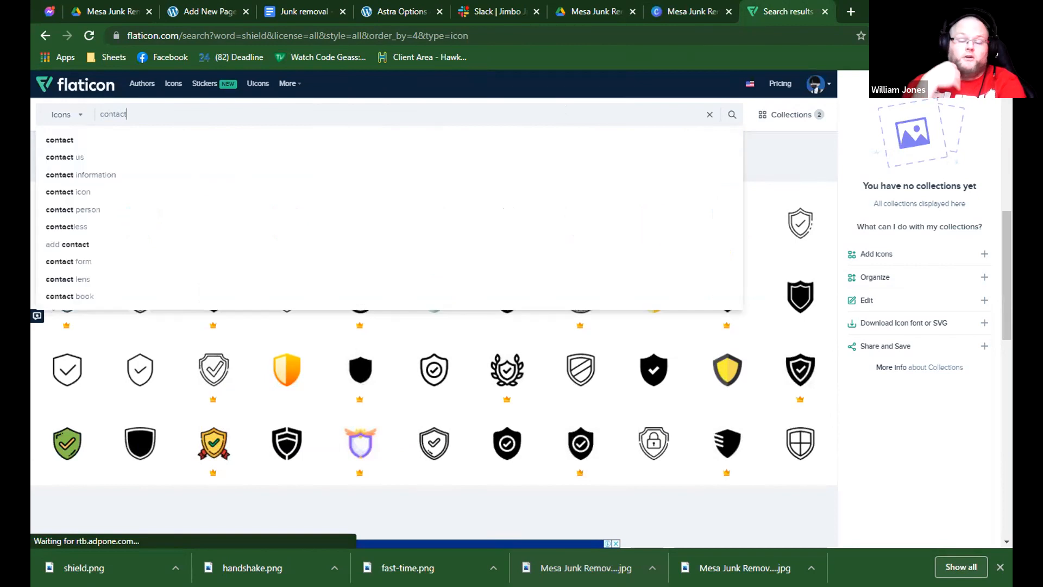
key(Return)
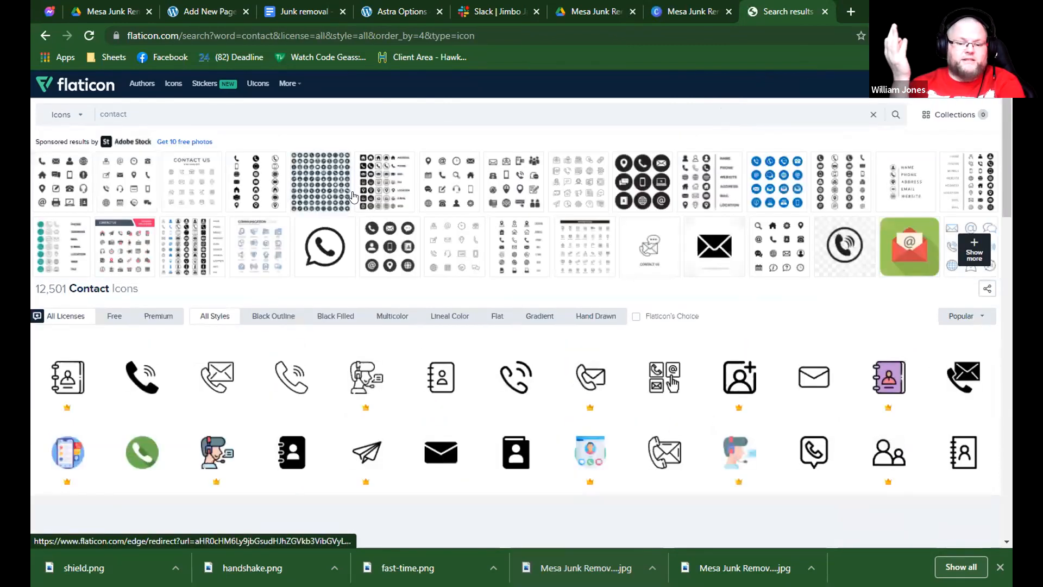
Open the free outlined phone and envelope contact icon and download it as a PNG named contact.
scroll(408, 205, down, 1)
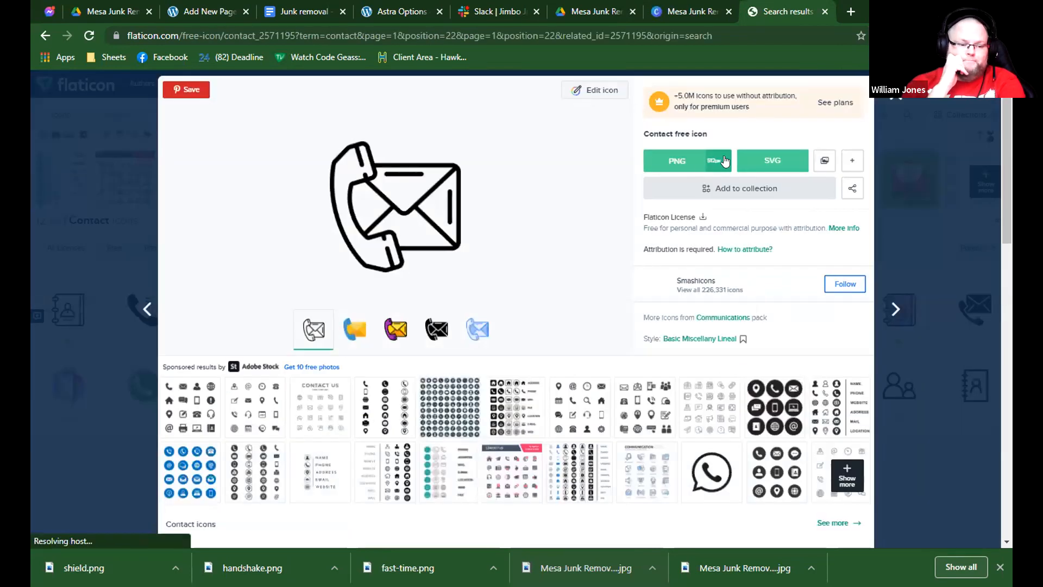
click(719, 161)
click(716, 232)
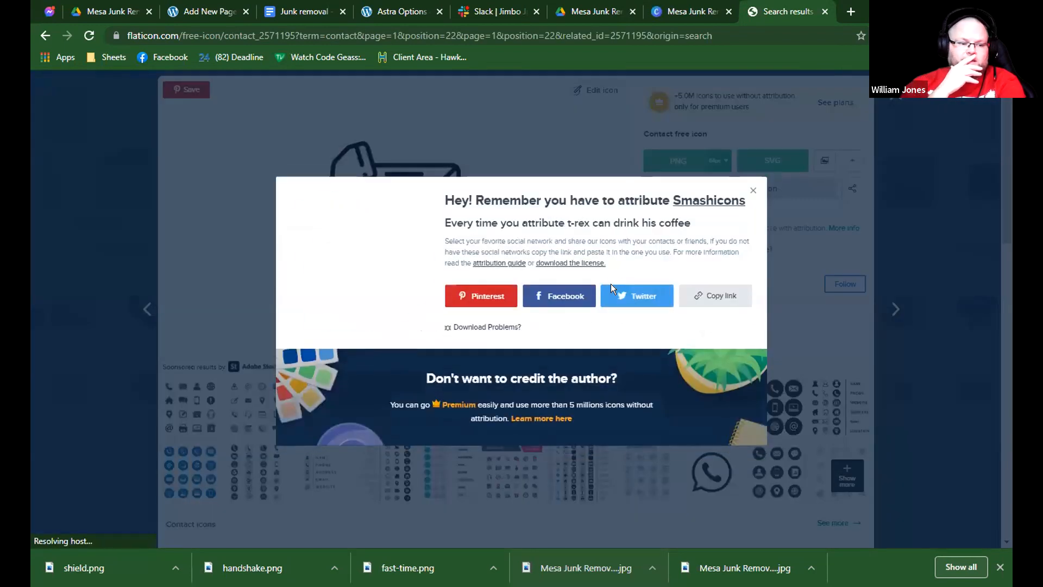
key(Return)
In WordPress, insert an Info Box in the right contact column and set its icon position to Left Of Text And Title.
click(324, 8)
click(216, 9)
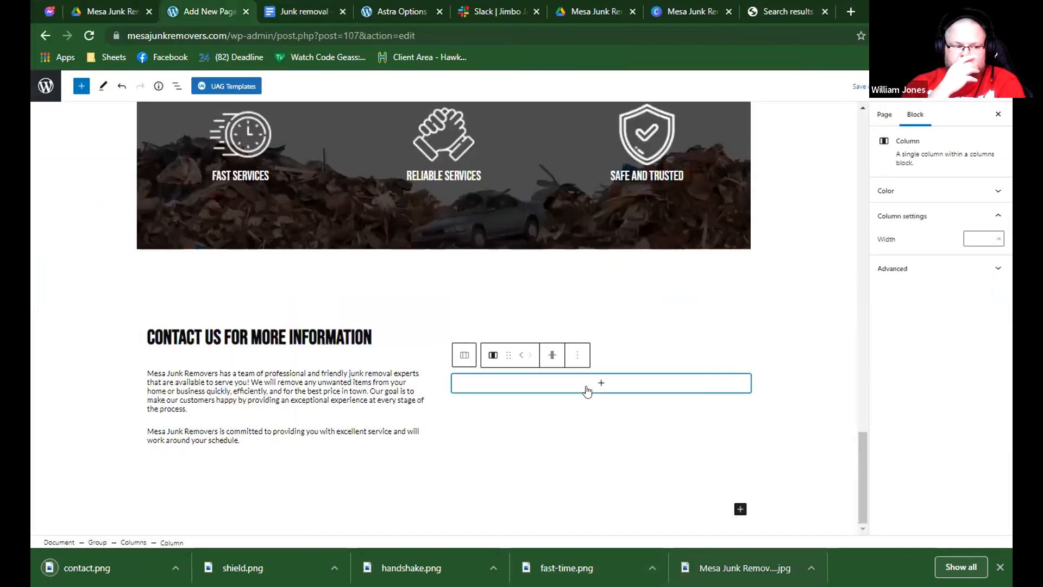
click(588, 389)
text(info)
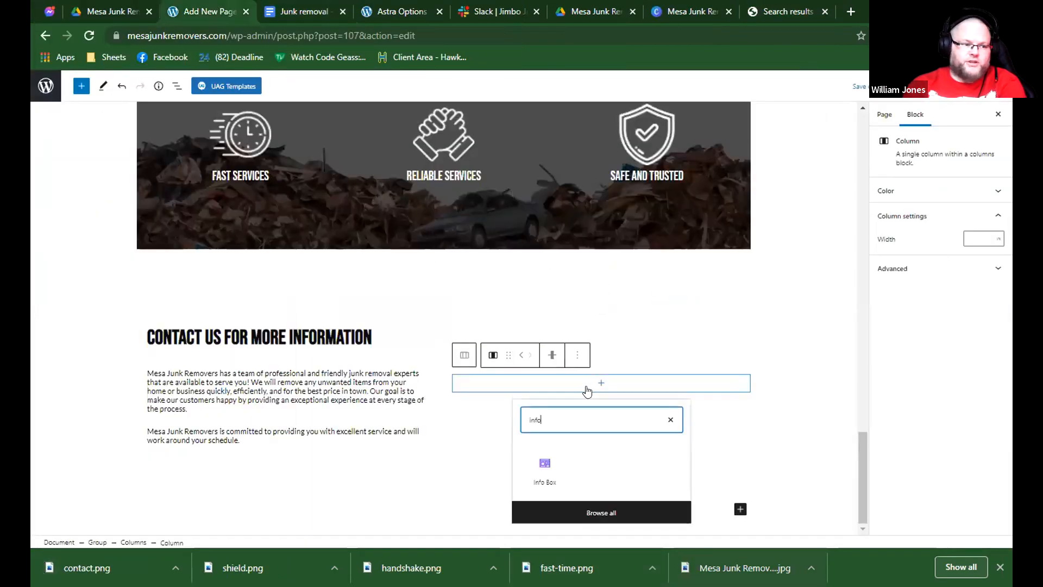
click(544, 468)
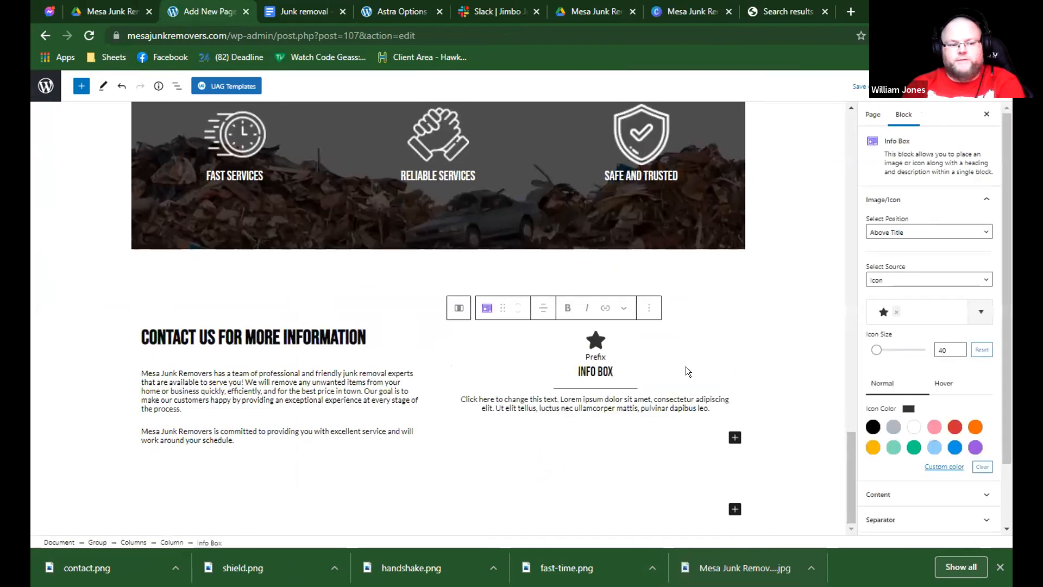
click(898, 232)
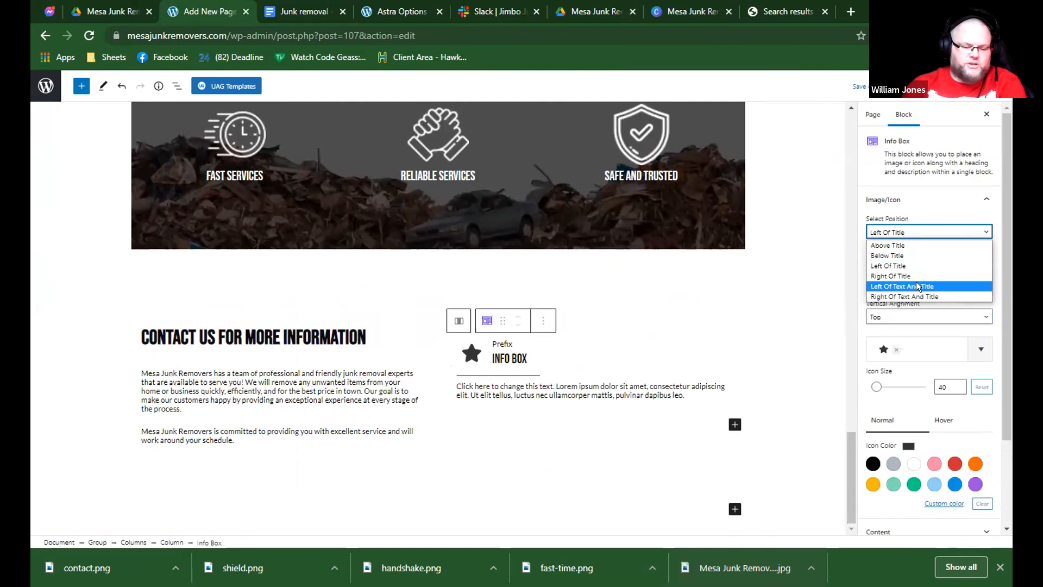
click(916, 286)
Turn off the contact info box's prefix and description, and set its separator style to None.
scroll(914, 291, down, 3)
click(892, 445)
click(881, 259)
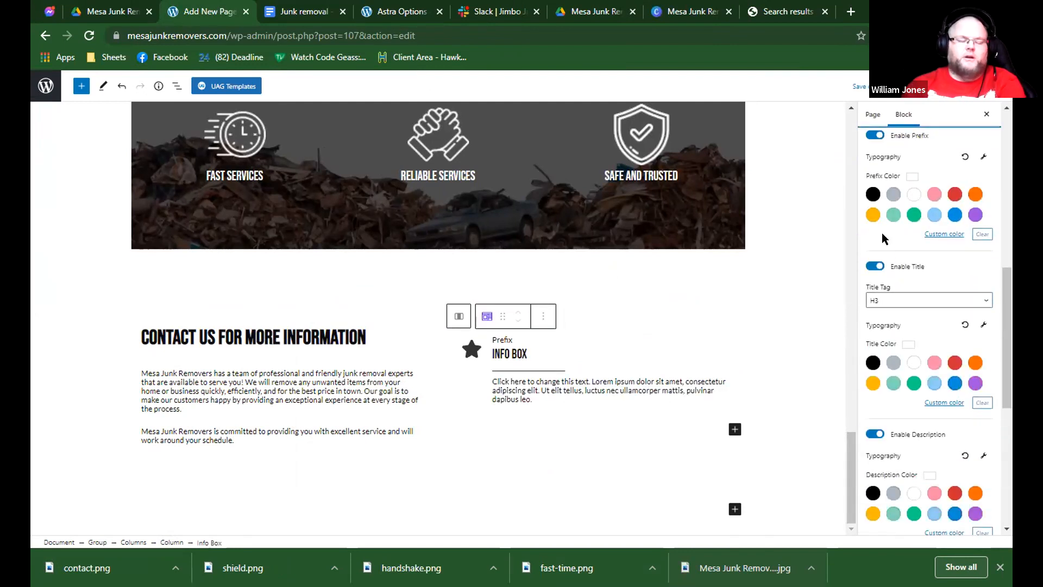
click(875, 136)
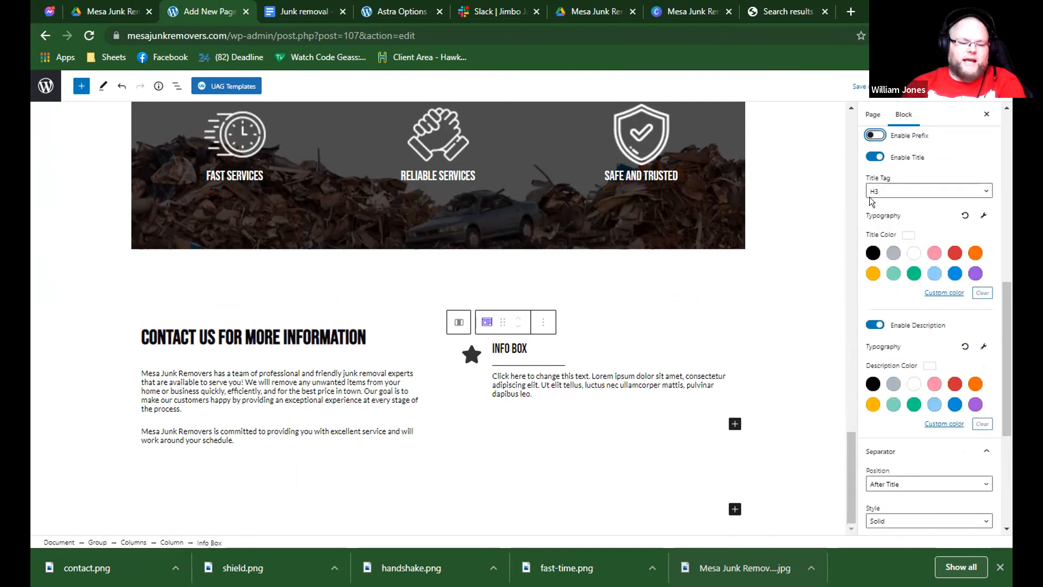
click(875, 324)
scroll(901, 378, down, 3)
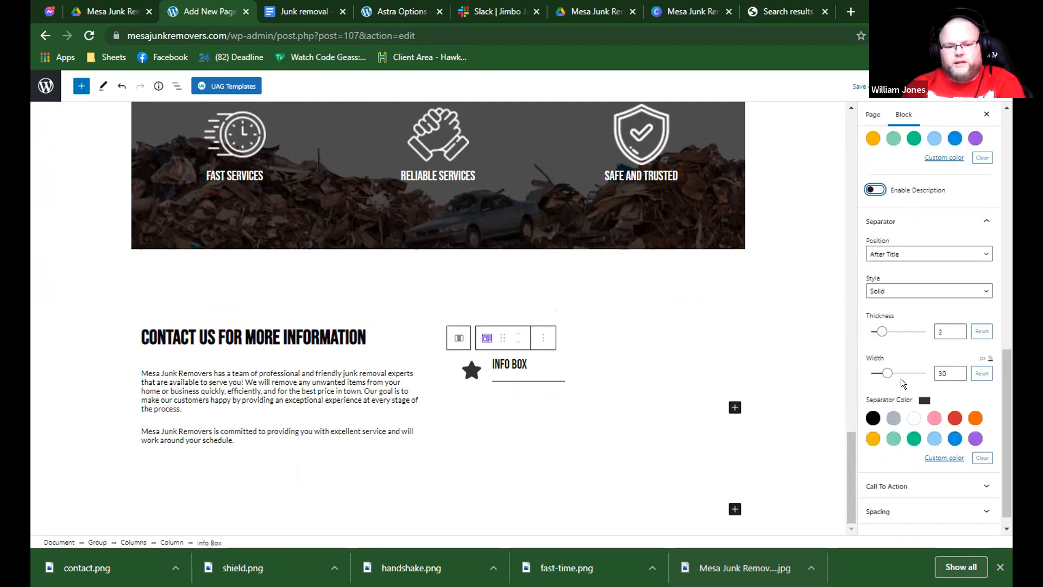
click(890, 293)
click(881, 301)
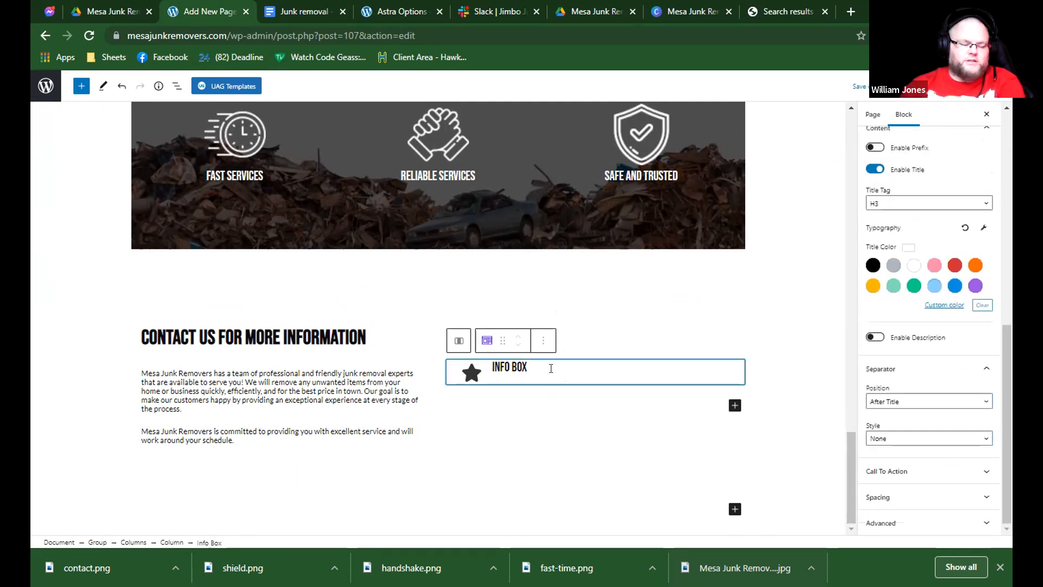
Set the title font size of the info box in the contact section to 35, keeping the H3 tag.
click(602, 357)
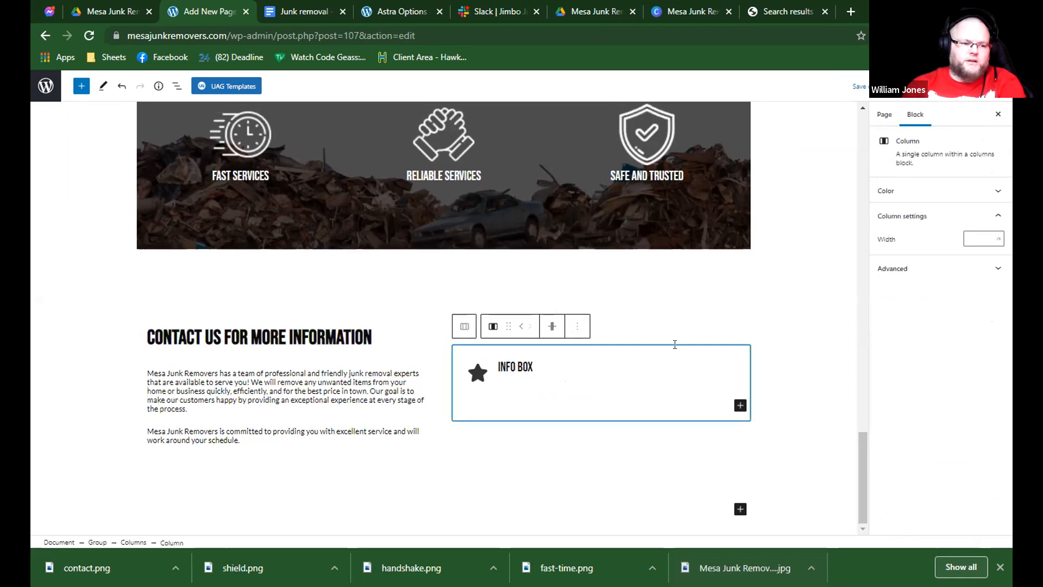
click(514, 363)
scroll(912, 295, down, 3)
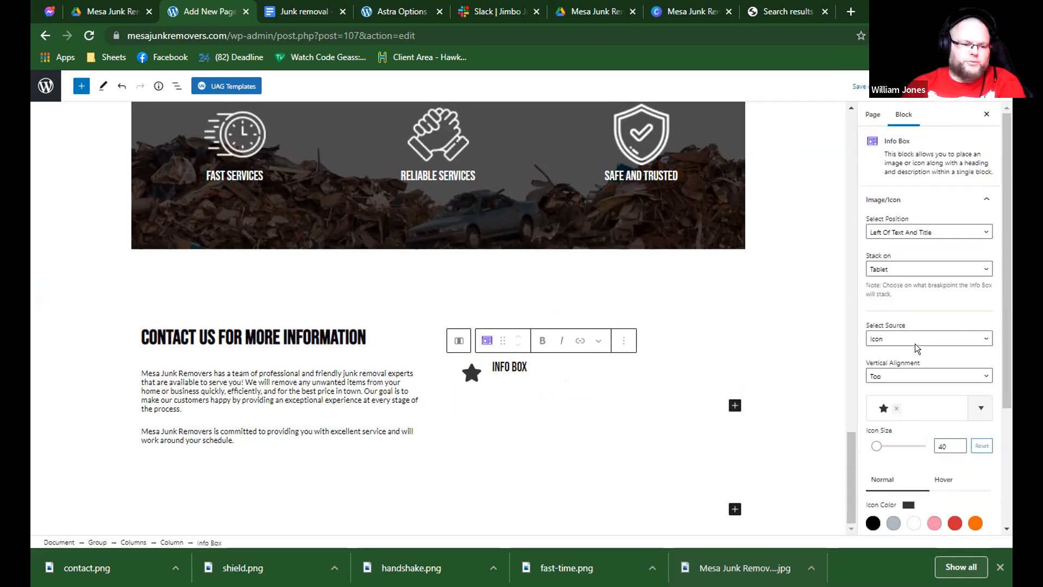
click(911, 418)
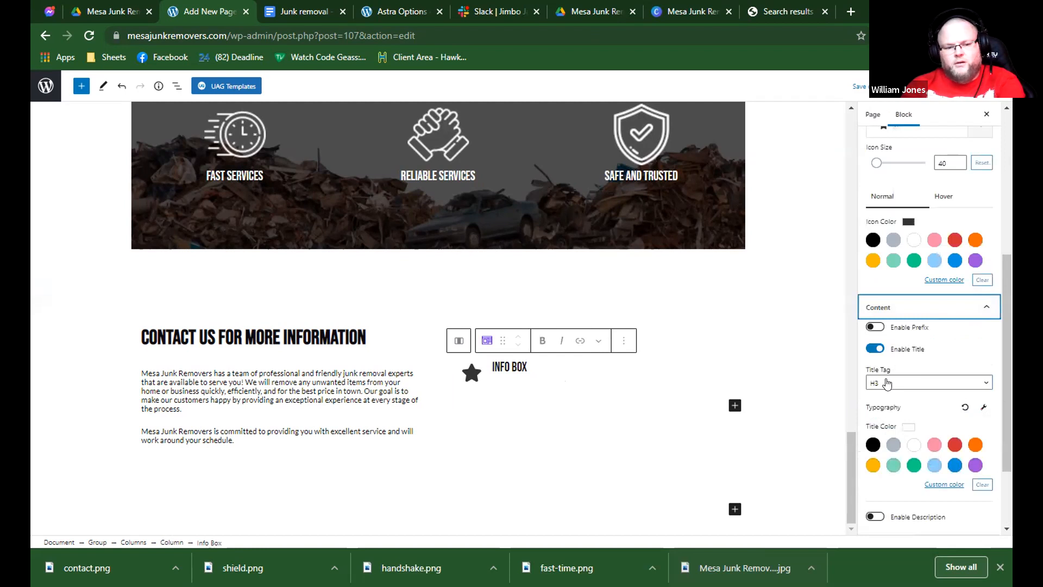
click(888, 384)
click(881, 409)
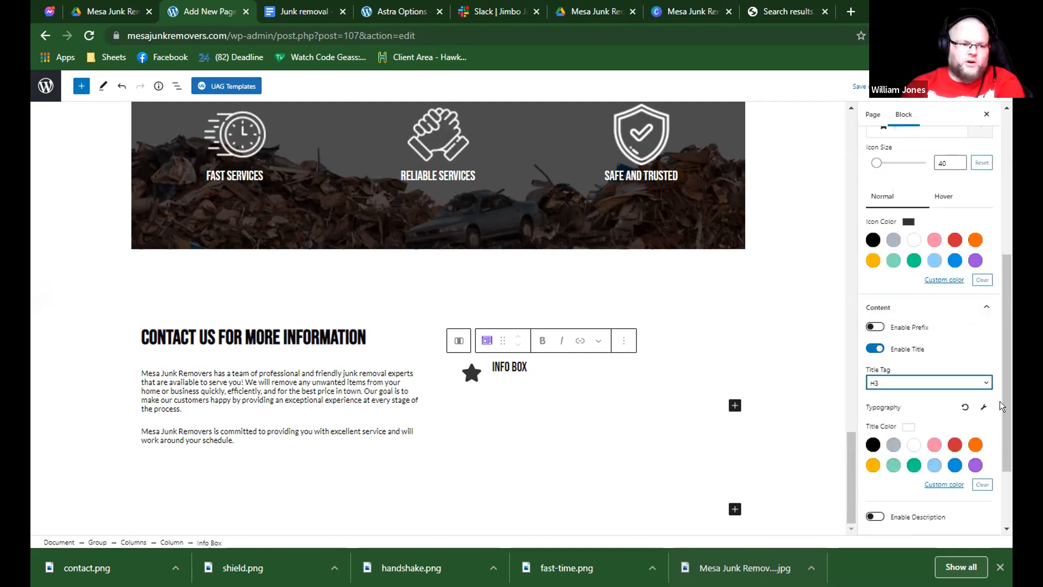
click(983, 407)
double_click(934, 458)
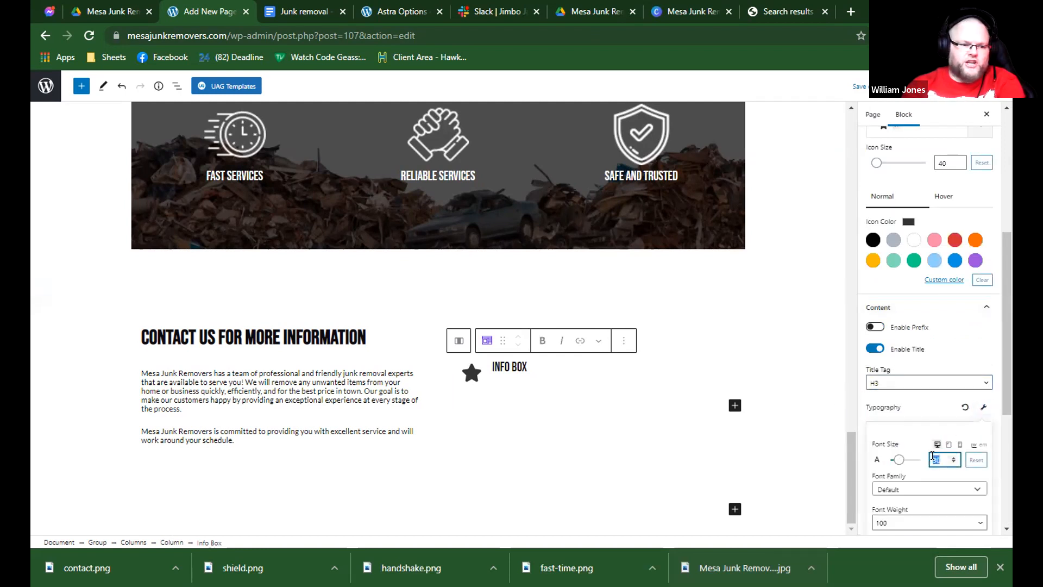
text(46)
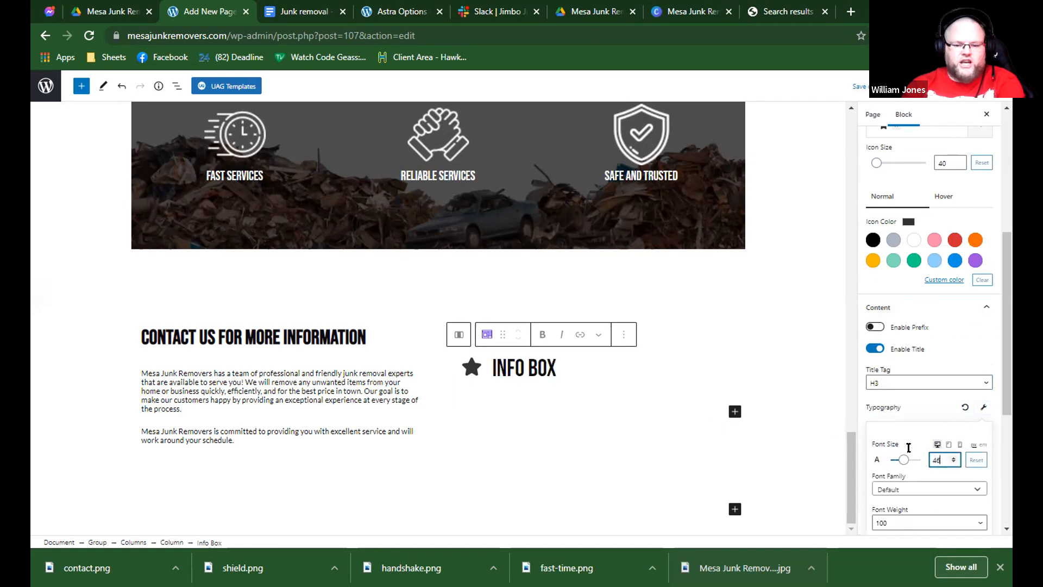
drag(941, 458, 926, 460)
text(35)
click(577, 369)
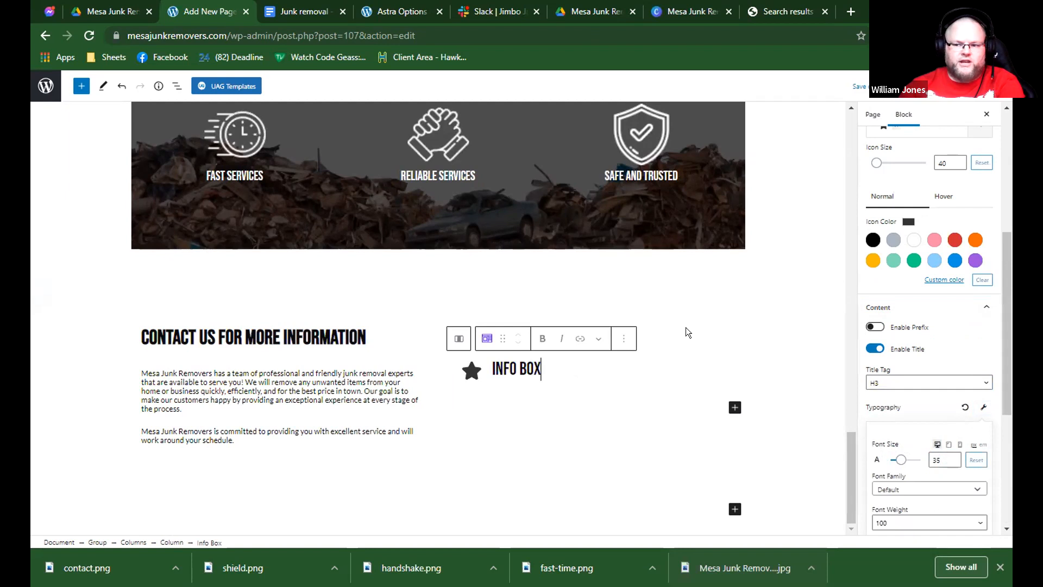
click(559, 335)
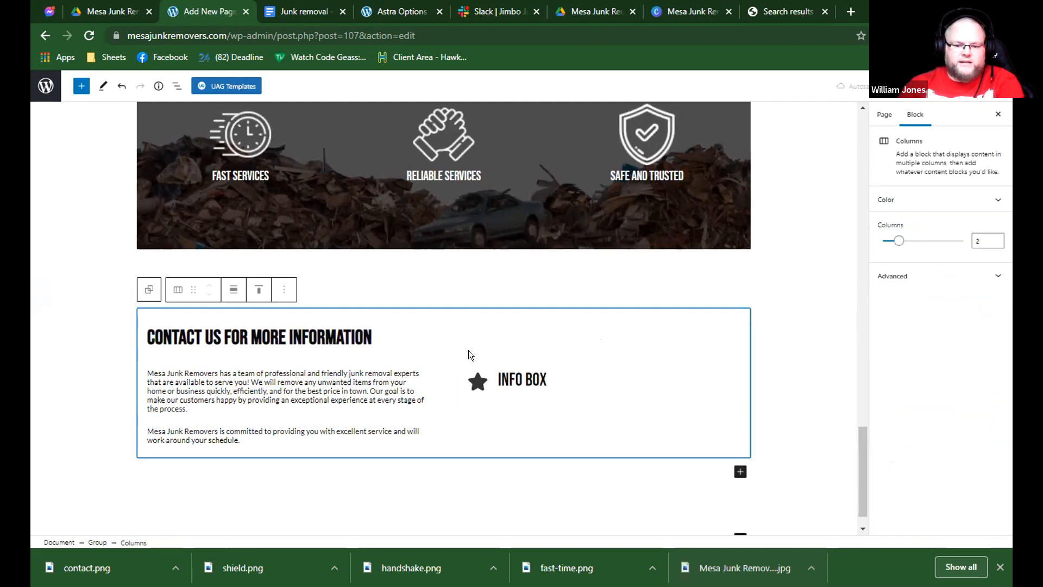
Replace the contact info box's placeholder title with CONTACT US TODAY.
click(490, 377)
double_click(506, 367)
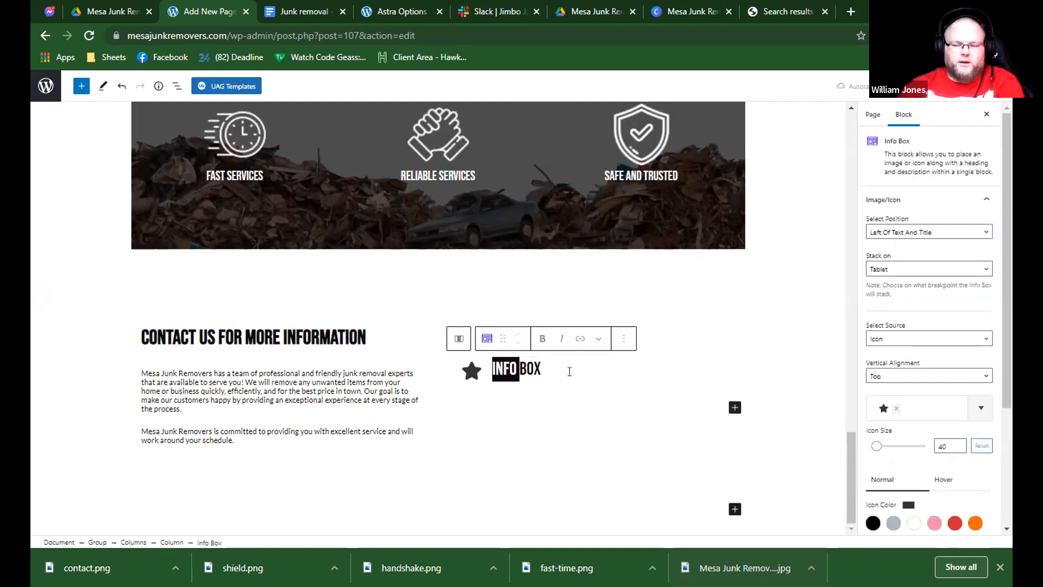
key(ctrl+a)
click(527, 370)
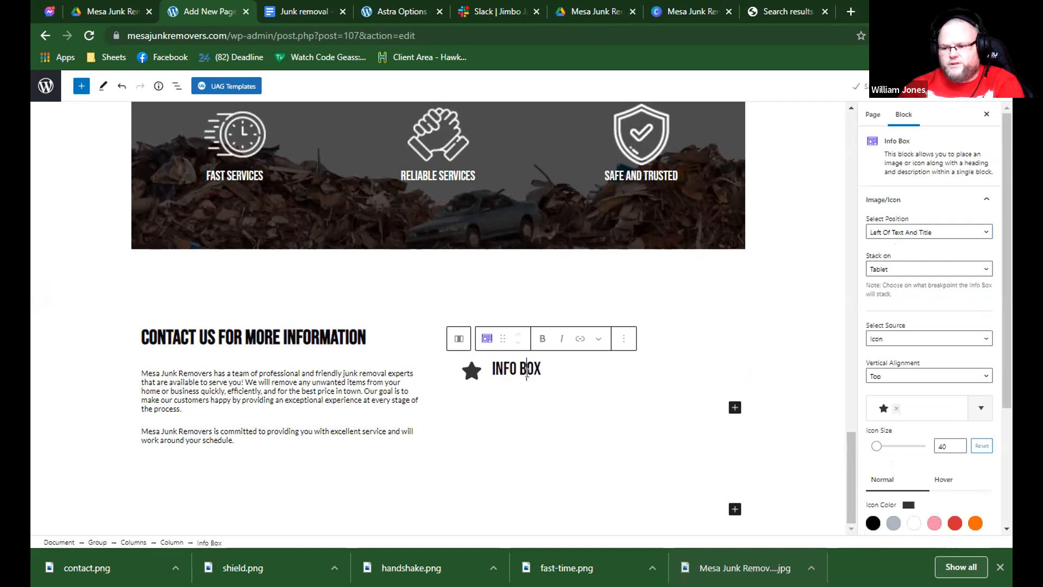
key(ctrl+a)
text(CO)
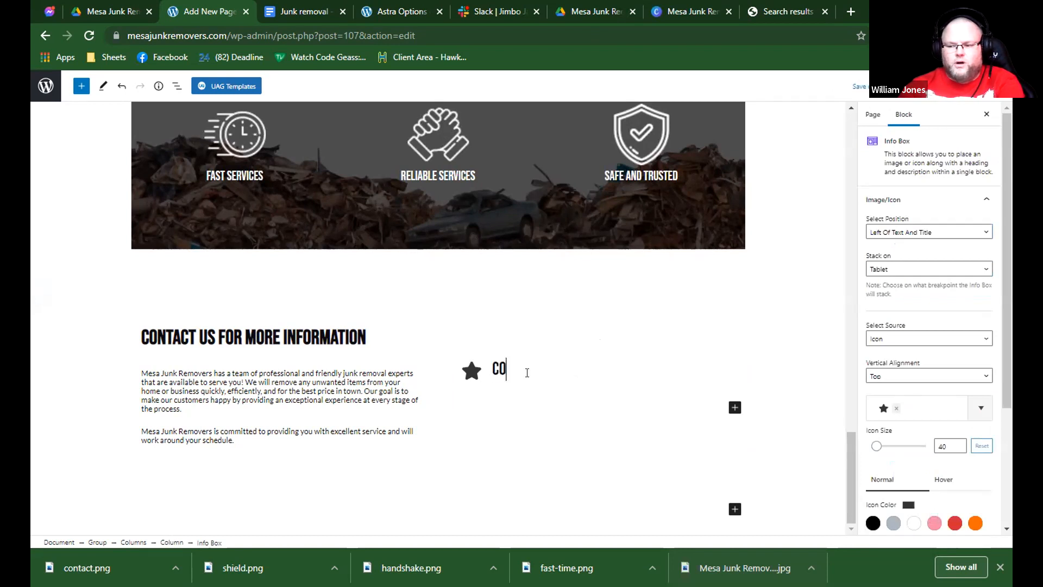
text(NTACT US)
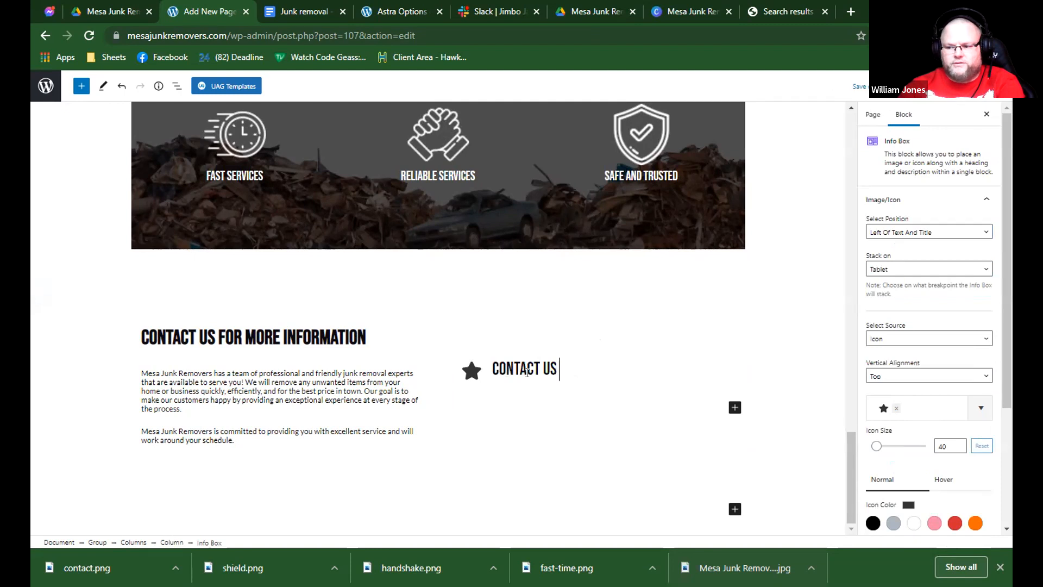
text( TODAY)
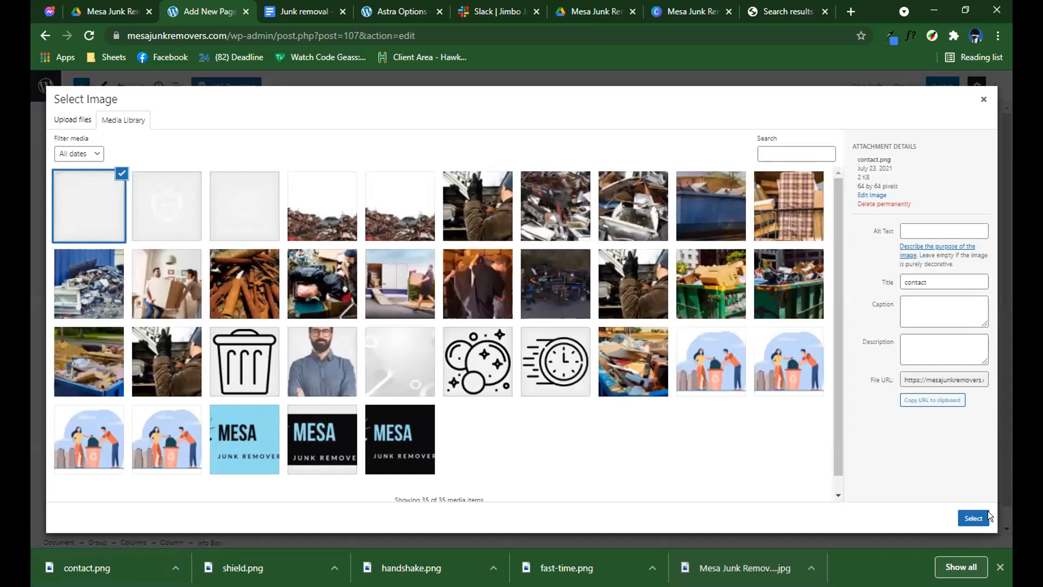
Use contact.png from the media library as the contact info box's image and set its custom width to 50 px.
click(974, 518)
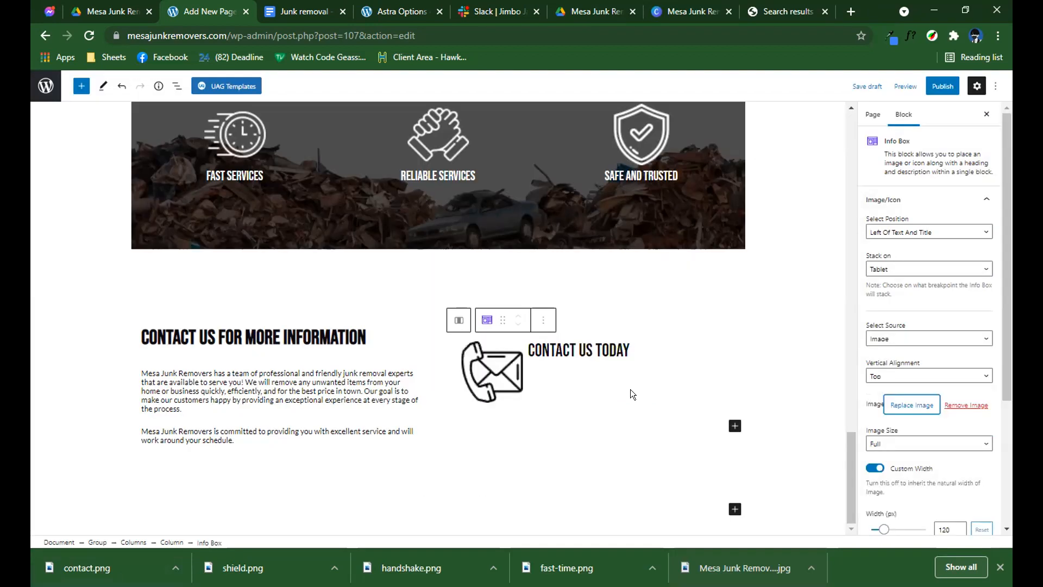
scroll(923, 453, down, 1)
scroll(887, 393, down, 2)
drag(884, 392, 876, 393)
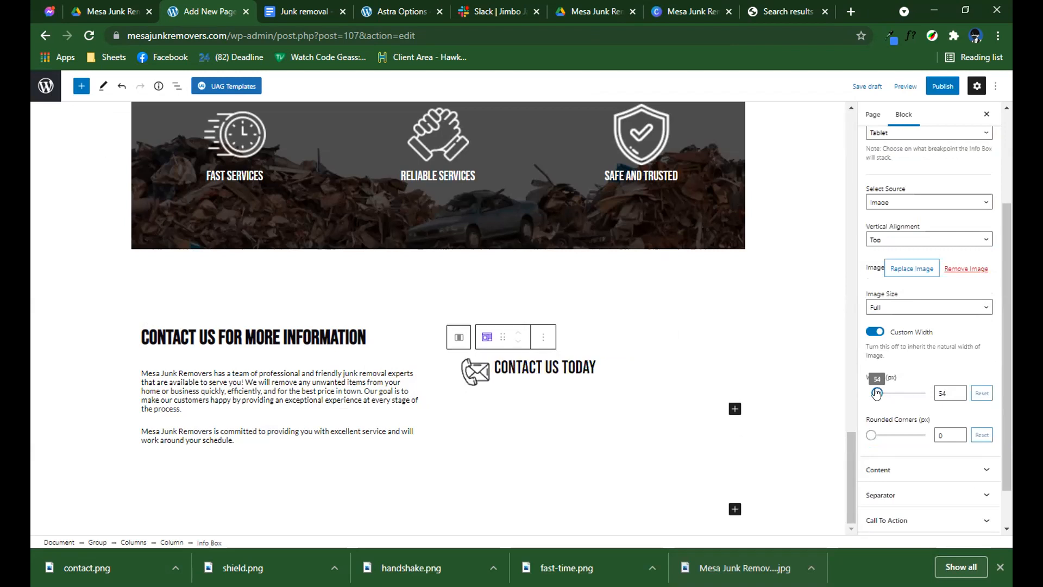
double_click(937, 392)
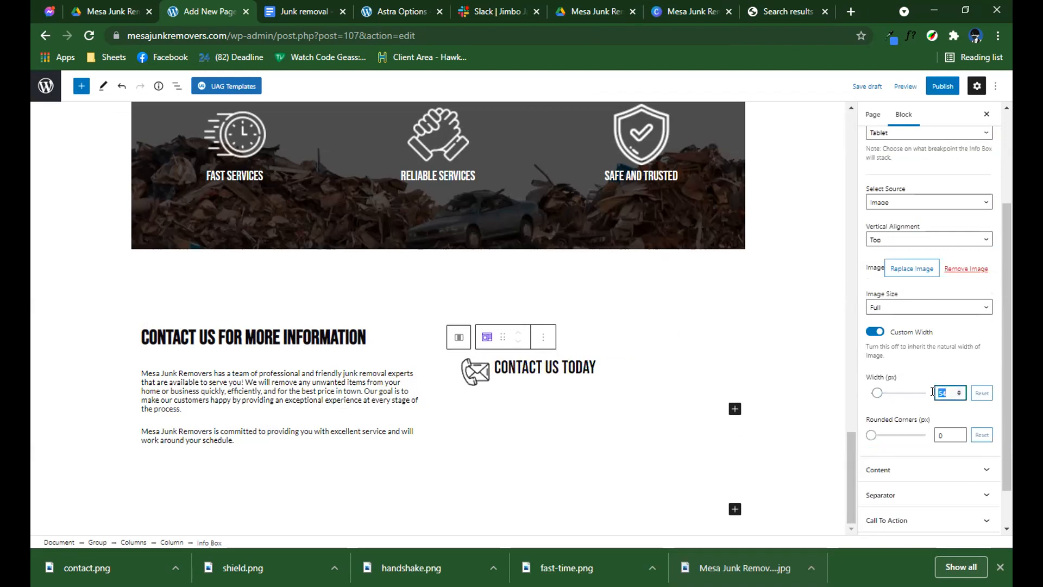
text(50)
click(671, 366)
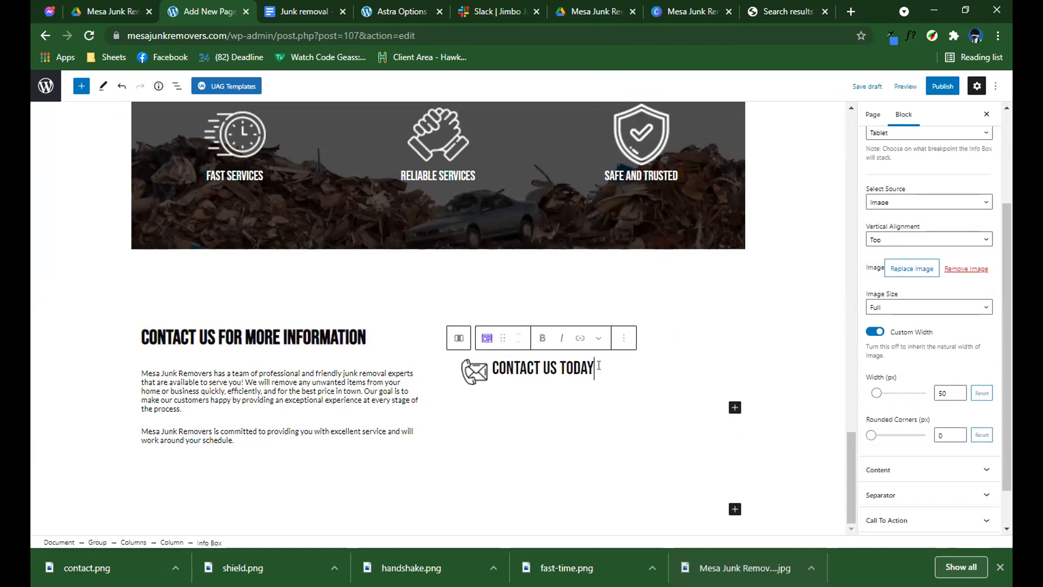
click(672, 337)
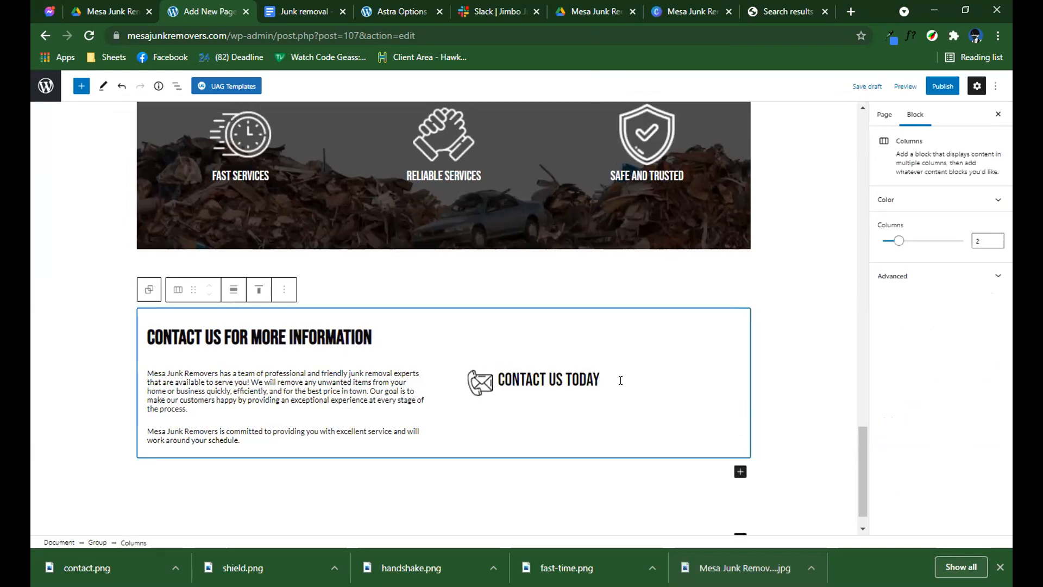
Insert a Buttons block below the contact info box and label its button with a placeholder phone number.
click(641, 378)
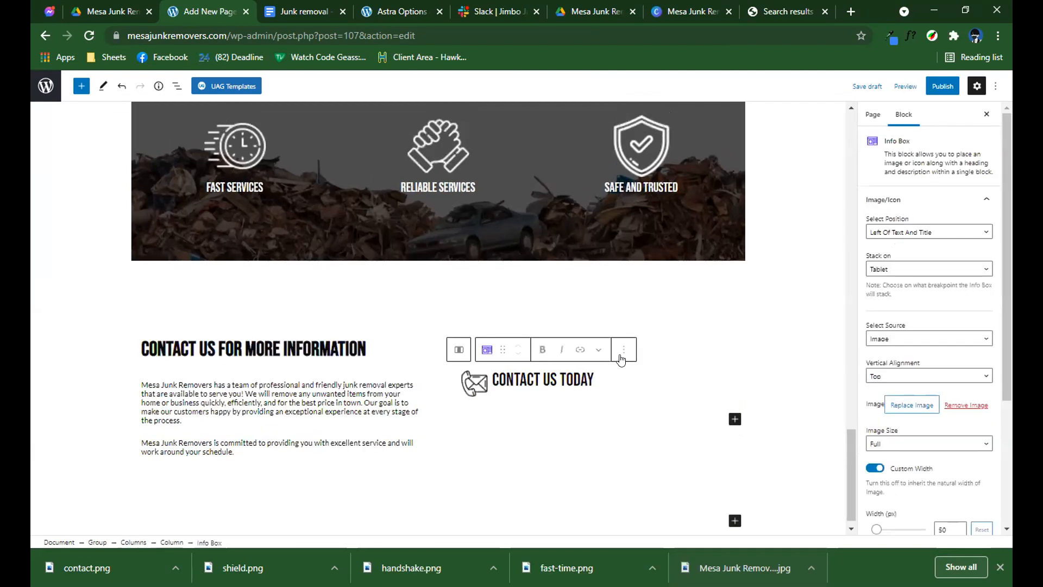
click(632, 413)
text(/)
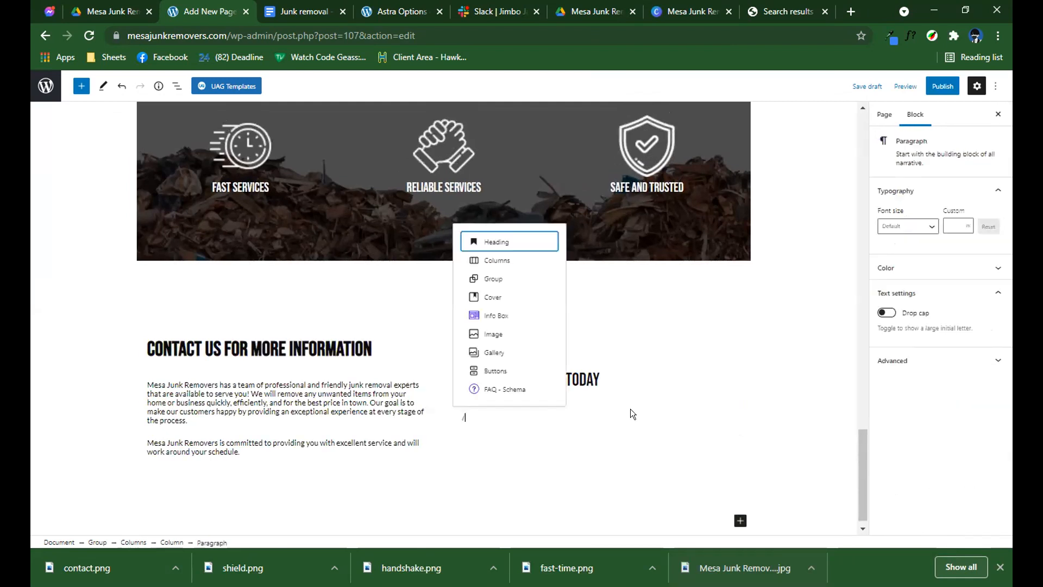
text(but)
key(Return)
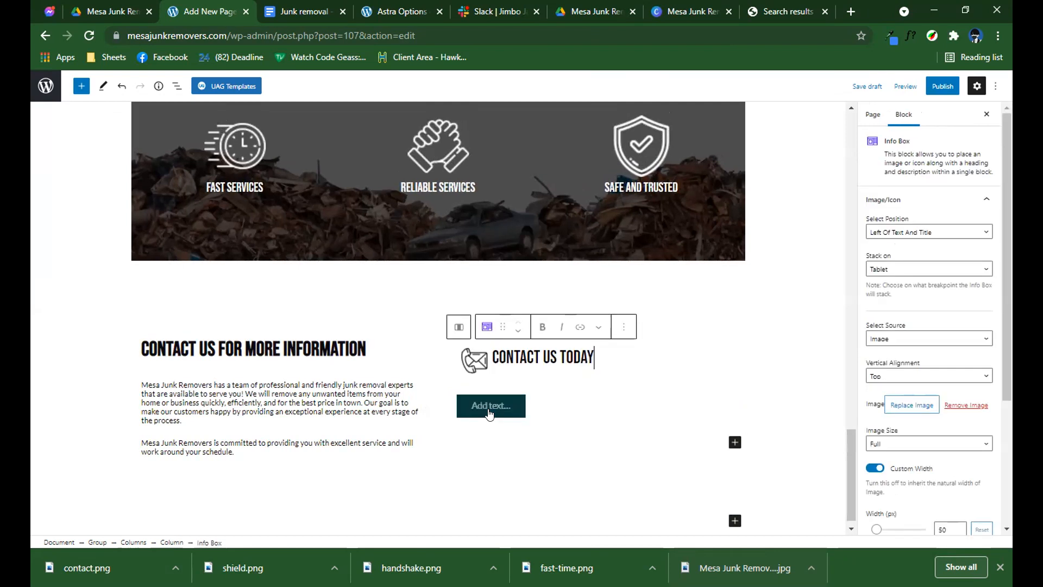
click(493, 409)
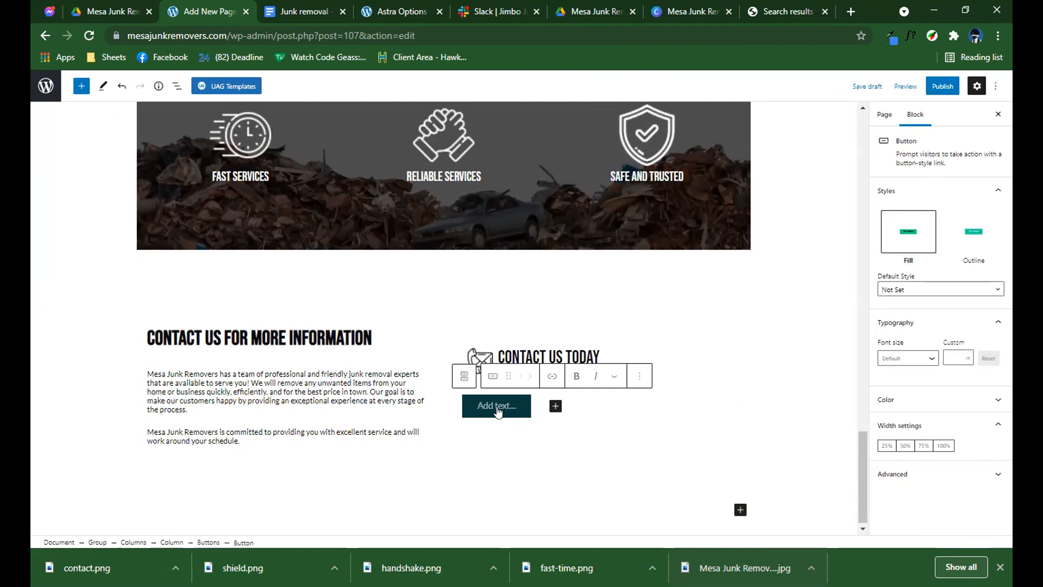
text(q)
text(000)
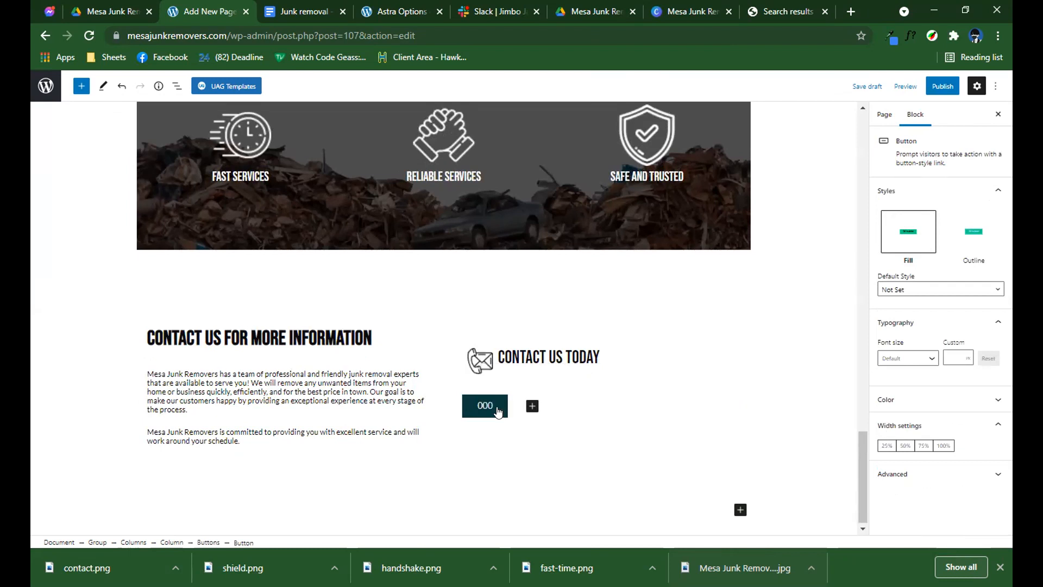
text(-000-000)
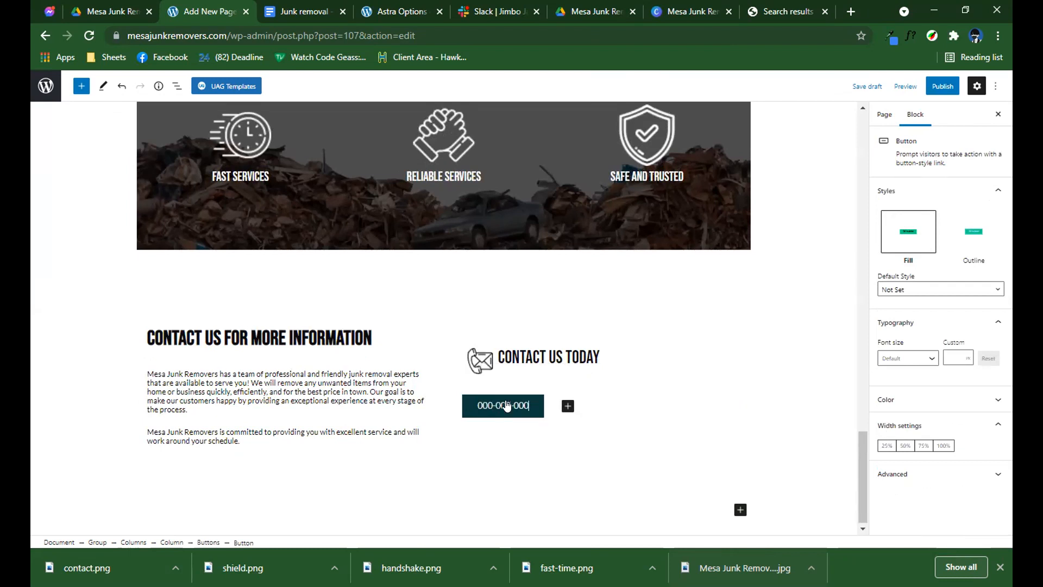
click(660, 314)
scroll(660, 314, up, 3)
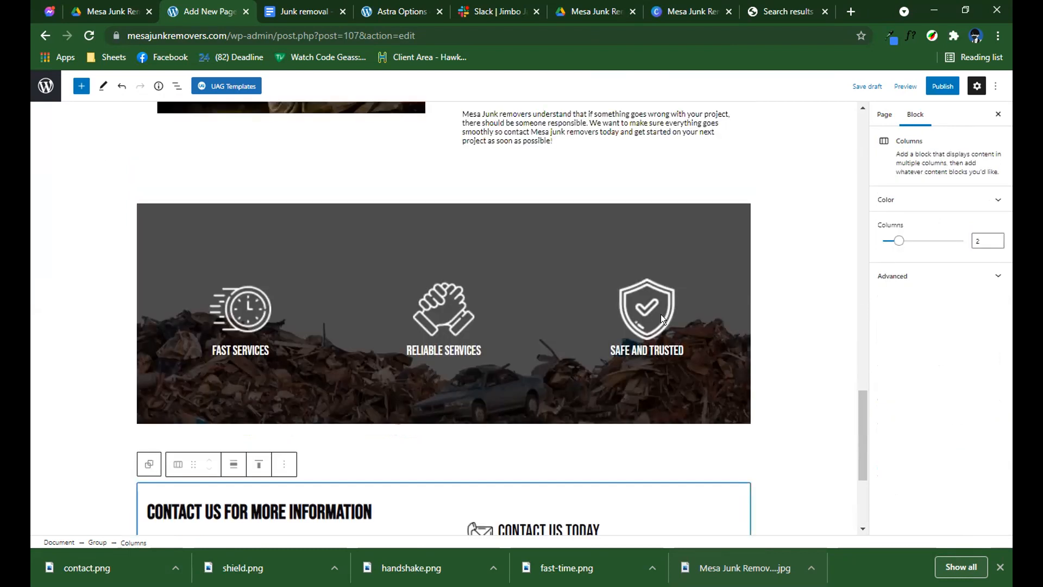
scroll(659, 350, down, 3)
click(624, 326)
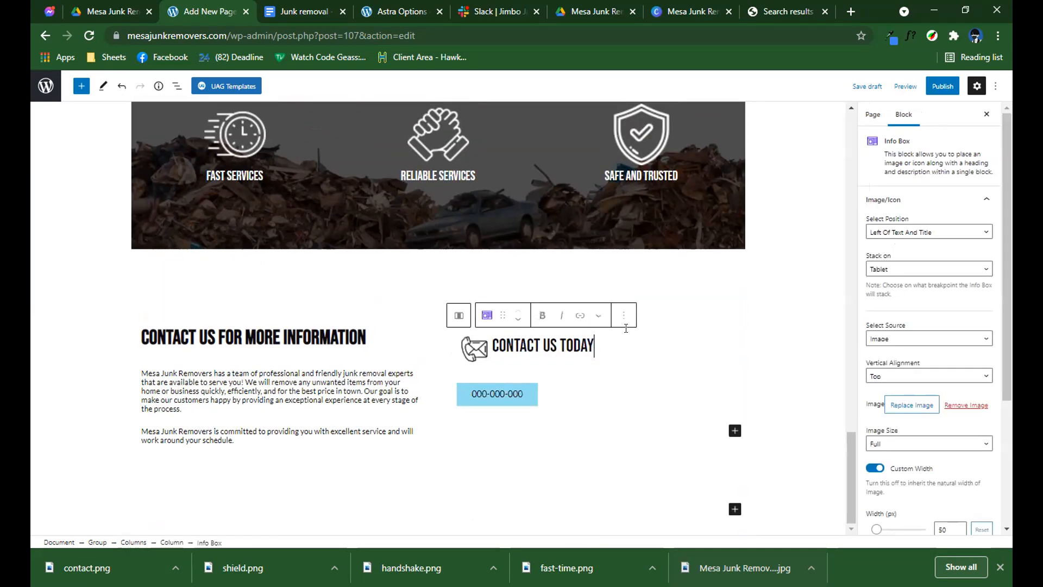
Publish the Junk removal page immediately with public visibility and open the live page.
click(937, 88)
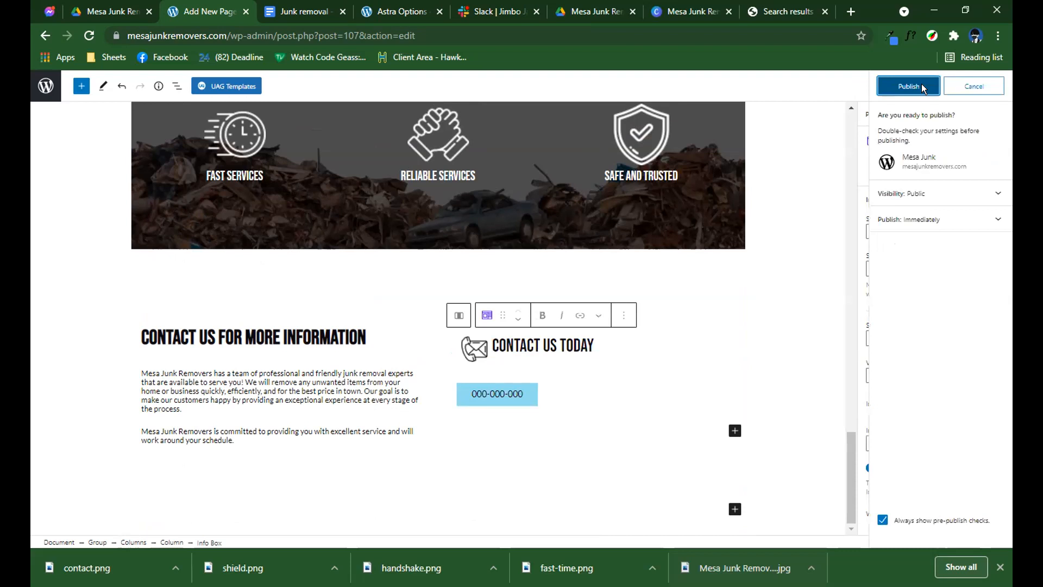
click(922, 87)
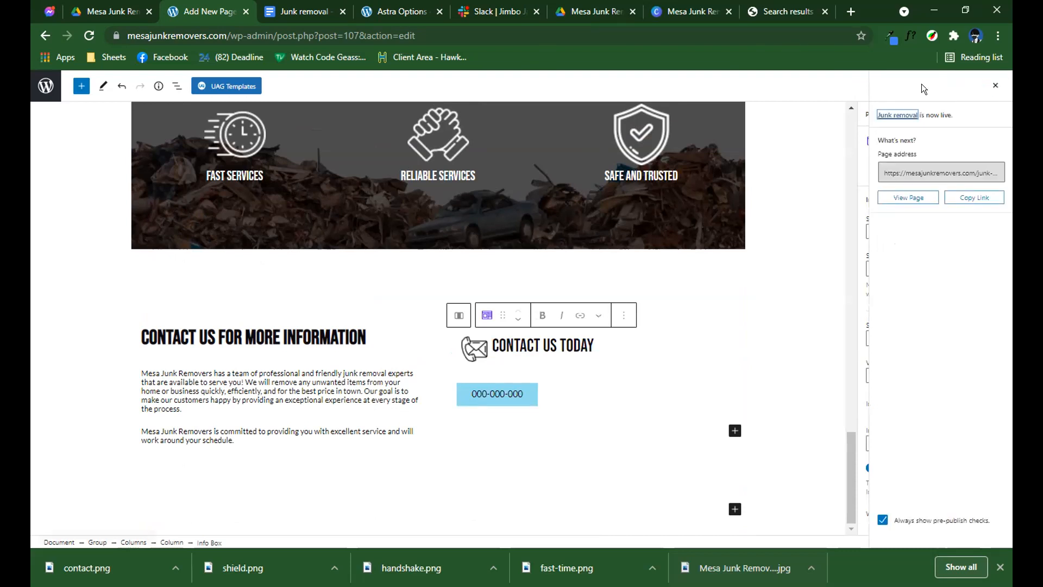
click(899, 198)
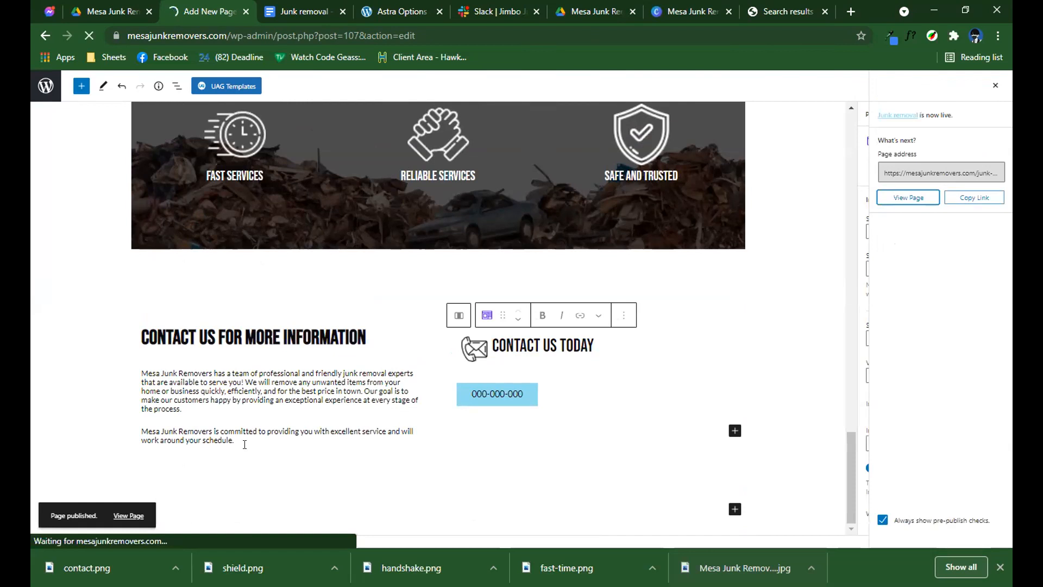
Review the published Junk Removal page from the header through the quote form, text, image and icon sections to the footer.
scroll(325, 413, down, 1)
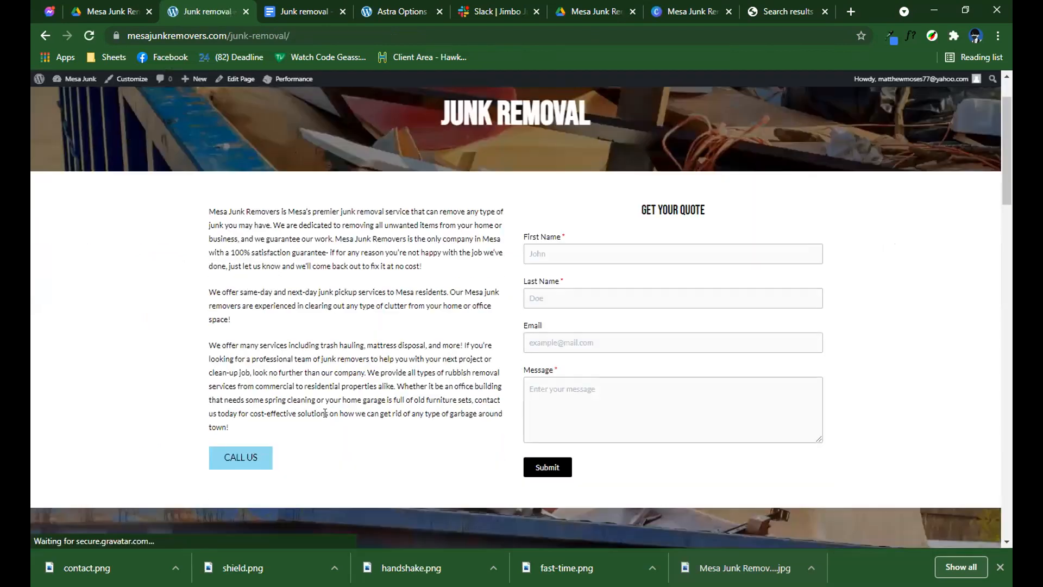
scroll(324, 412, down, 2)
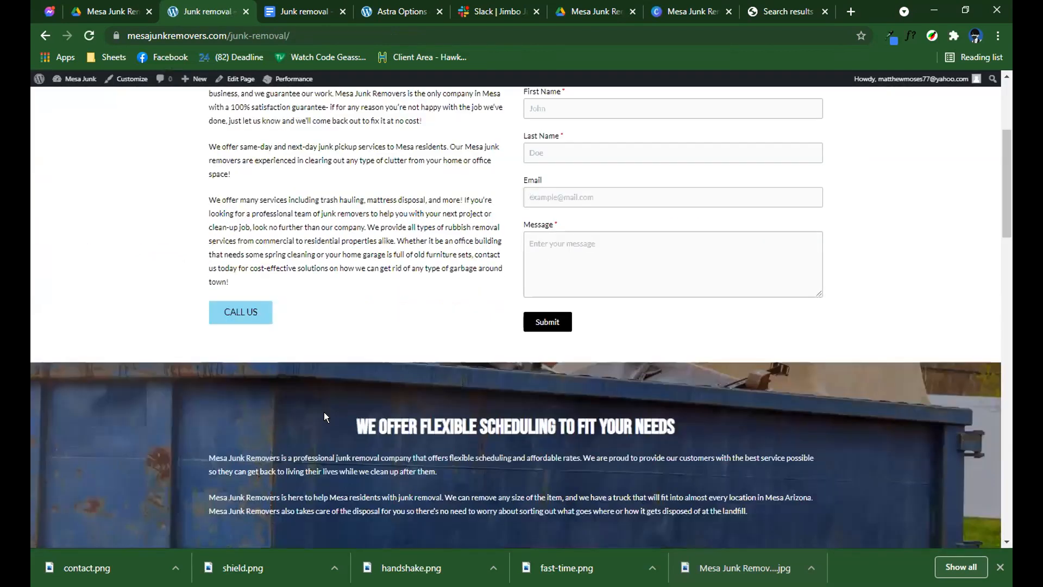
scroll(323, 412, down, 5)
scroll(324, 411, down, 4)
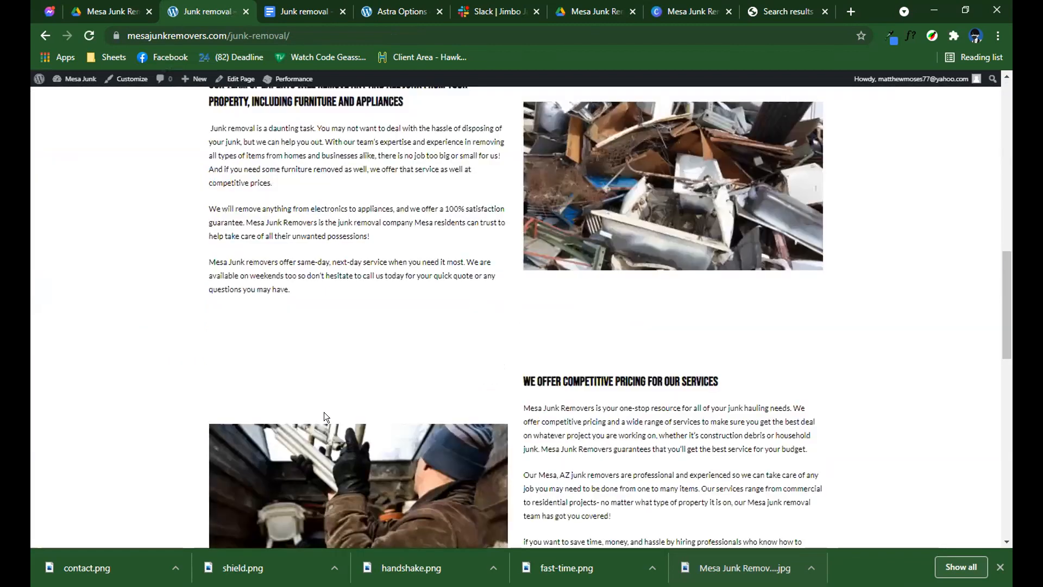
scroll(324, 412, down, 2)
scroll(325, 413, up, 4)
scroll(325, 413, down, 3)
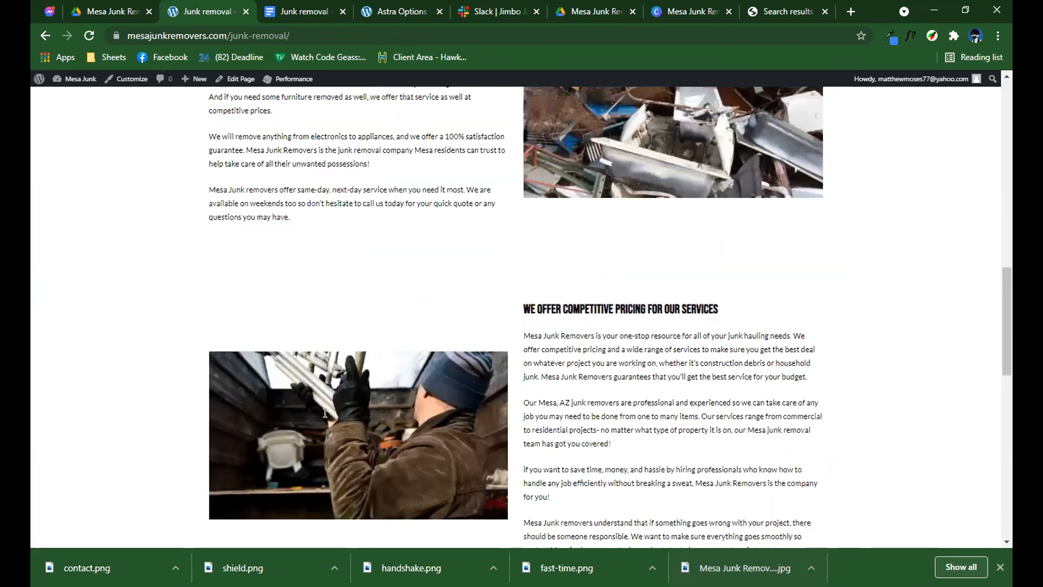
scroll(325, 413, down, 6)
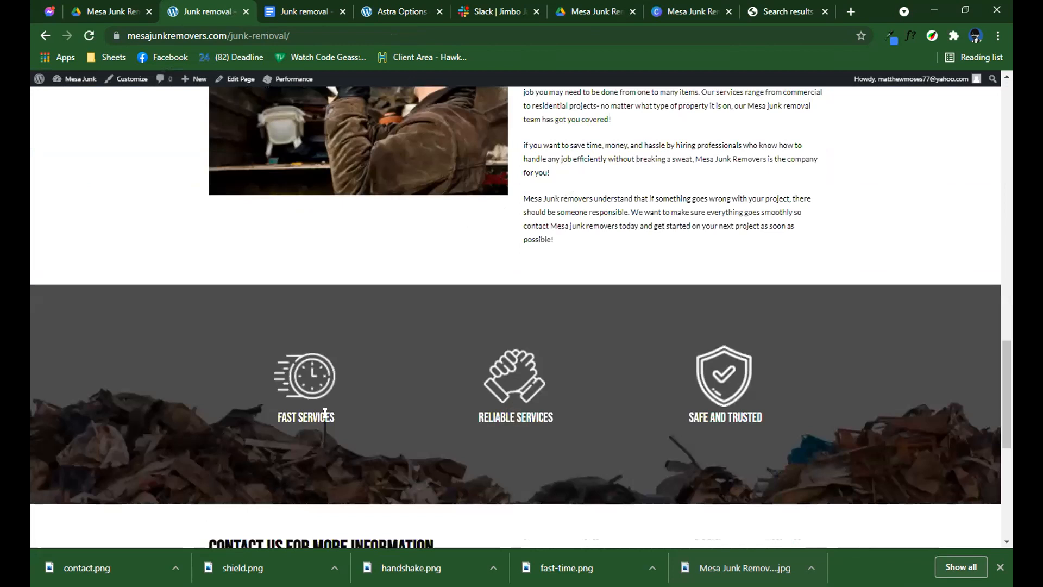
scroll(325, 414, down, 6)
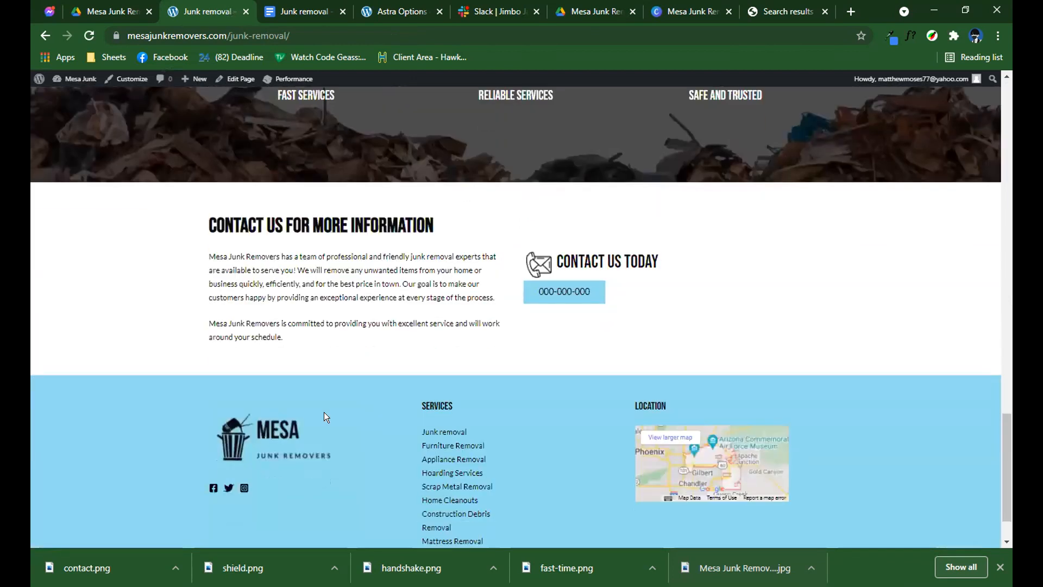
Recheck the published Junk Removal page's desktop layout from the contact section back up to the header and quote form.
scroll(324, 418, up, 9)
scroll(324, 417, up, 10)
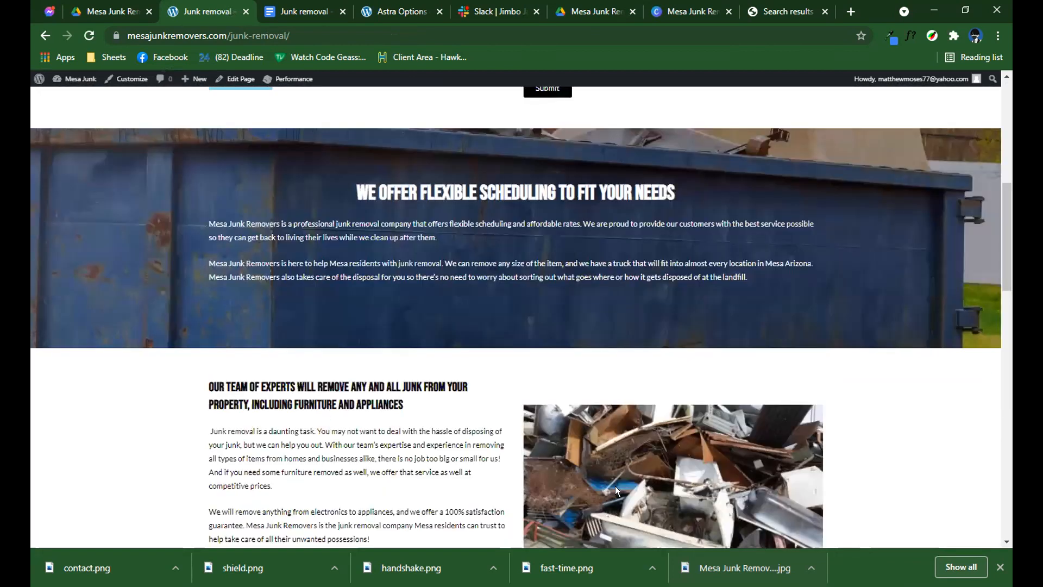
scroll(615, 488, up, 5)
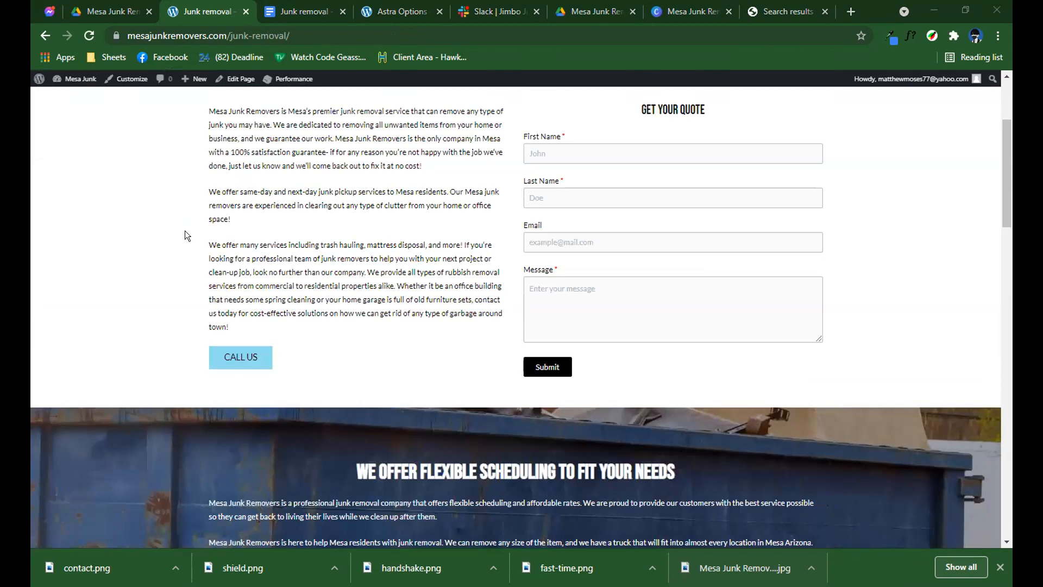
scroll(185, 230, up, 3)
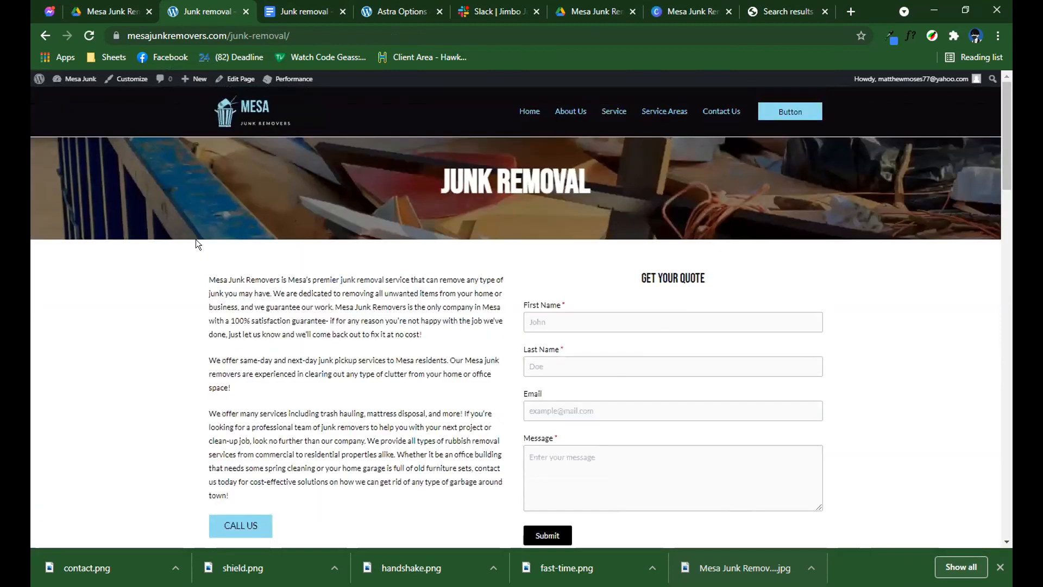
scroll(200, 250, down, 1)
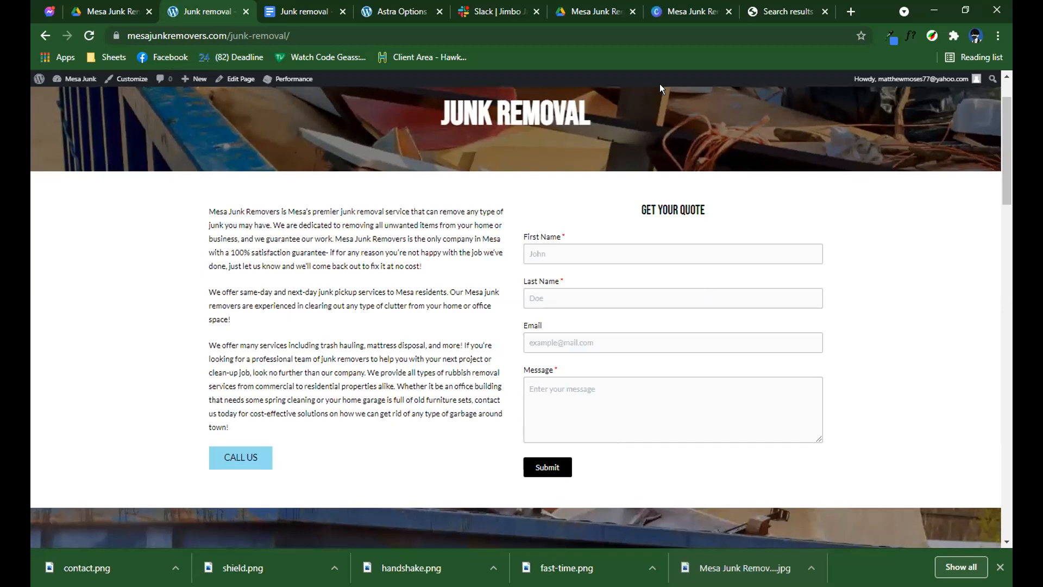
Emulate a Moto G4 with the browser's developer tools and examine the Junk Removal page's mobile layout down to the contact section.
key(ctrl+shift+i)
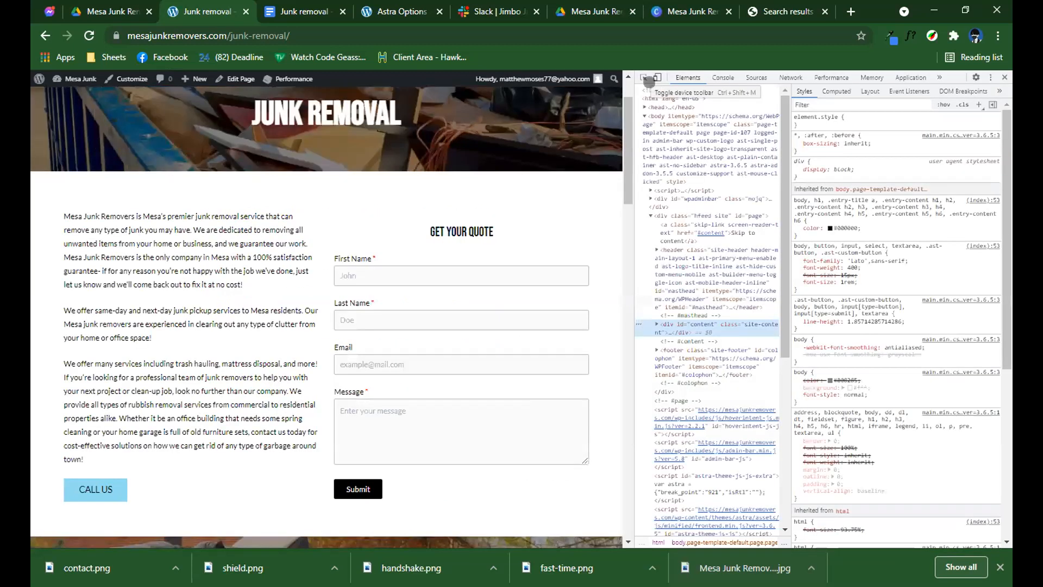
click(657, 77)
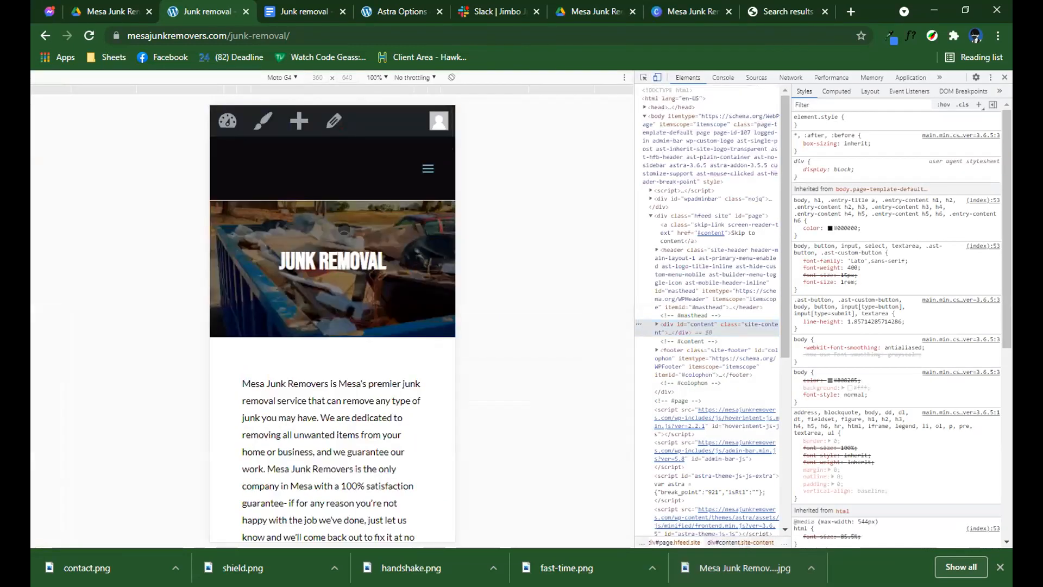
scroll(328, 231, down, 8)
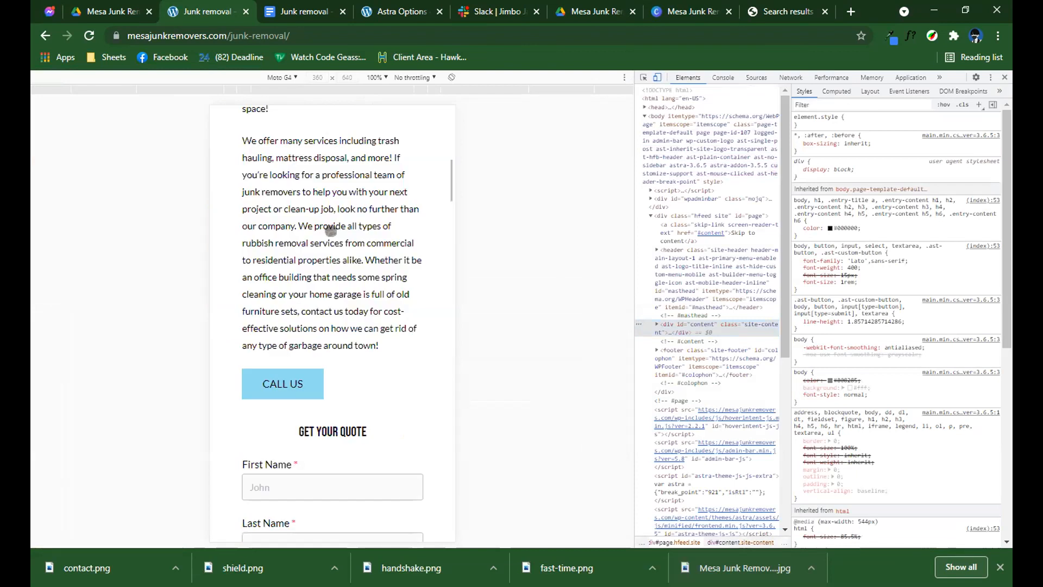
scroll(328, 231, down, 10)
scroll(335, 228, up, 5)
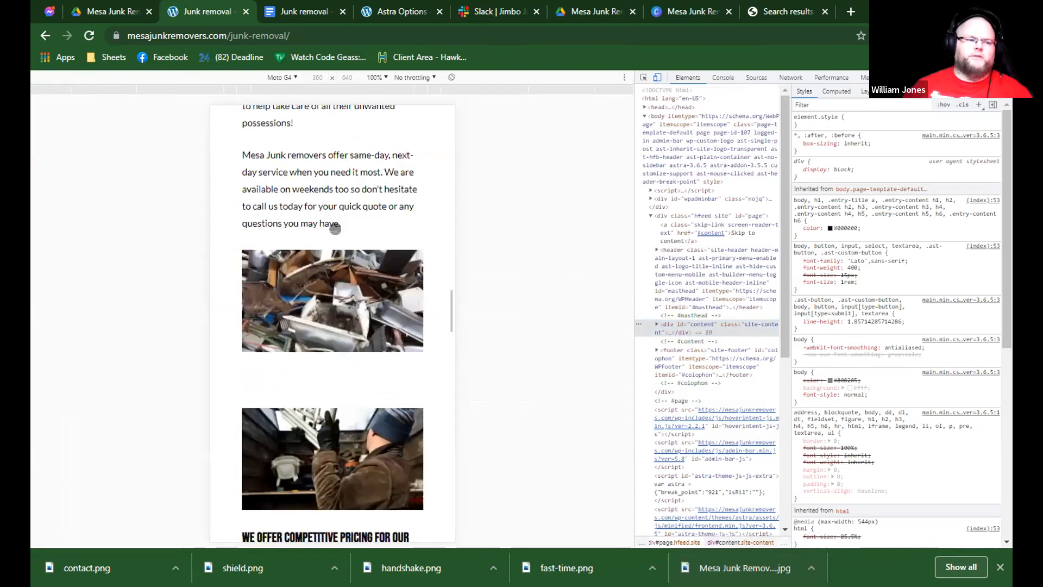
scroll(335, 228, down, 4)
scroll(337, 227, down, 6)
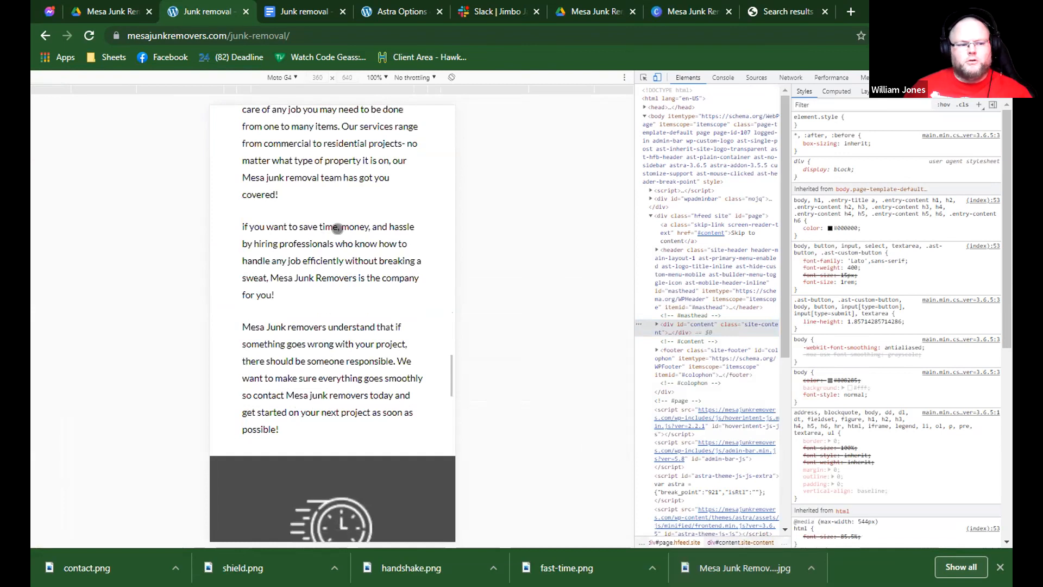
scroll(337, 228, down, 6)
scroll(338, 229, down, 8)
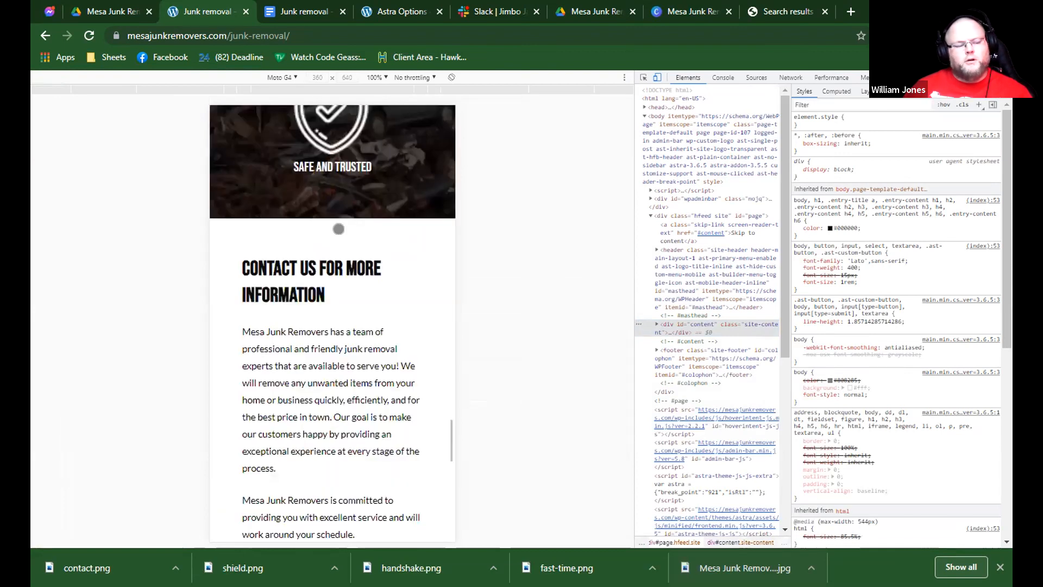
scroll(338, 229, down, 9)
scroll(341, 227, up, 3)
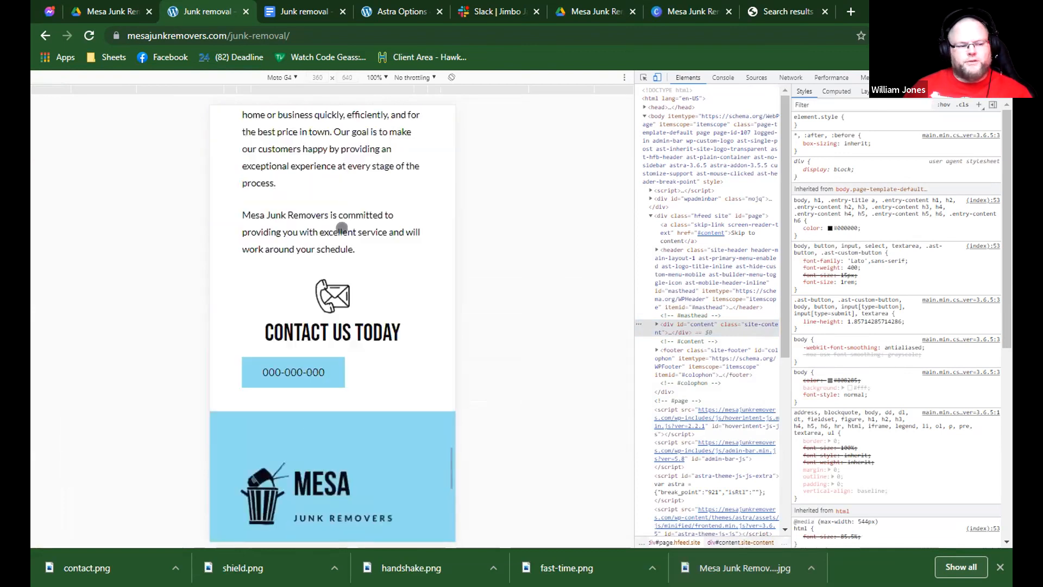
scroll(342, 228, up, 2)
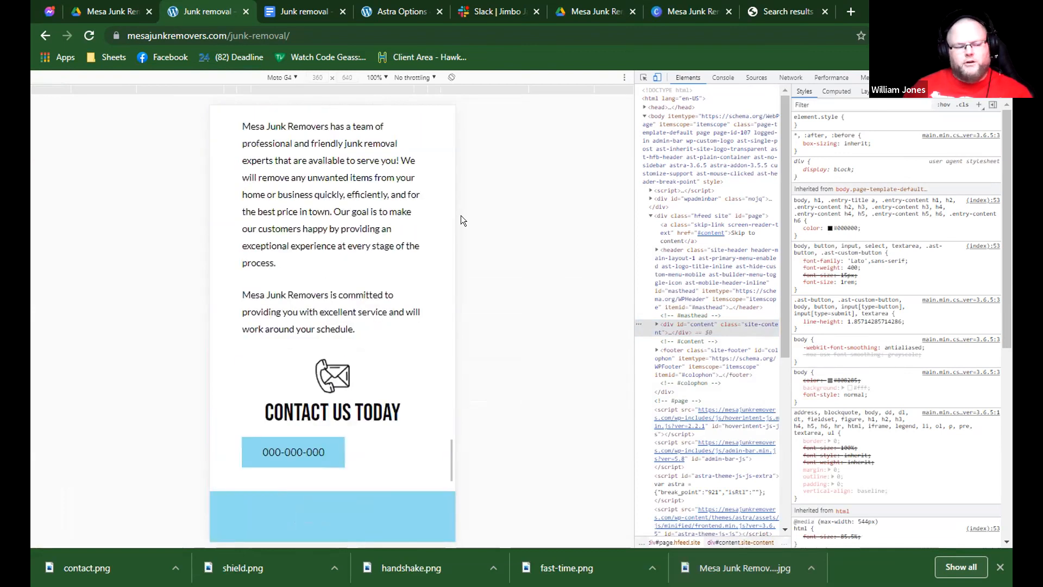
Switch the device emulation to iPad and examine the Junk Removal page's tablet layout from header to footer.
click(410, 77)
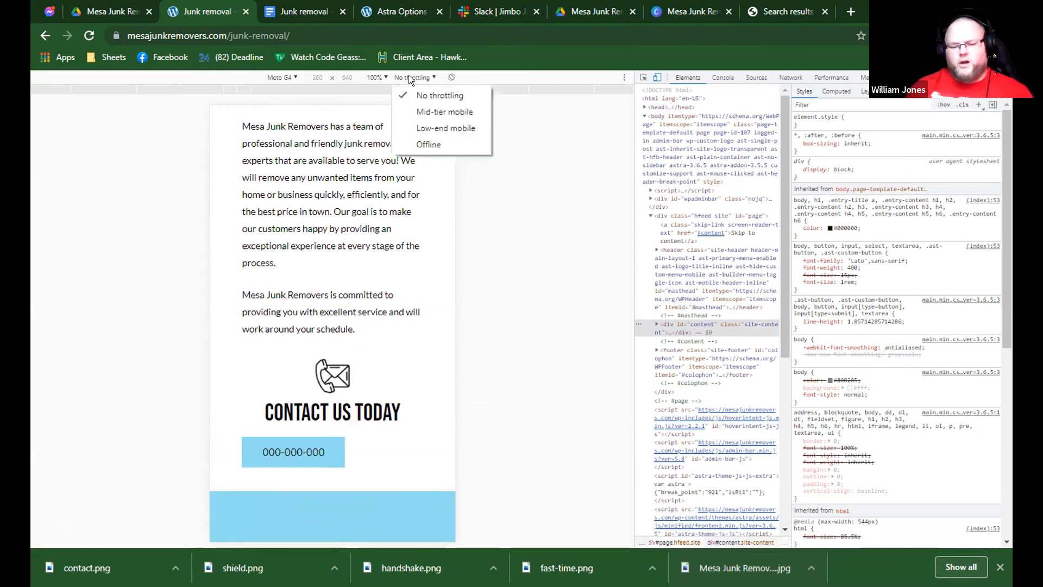
click(281, 78)
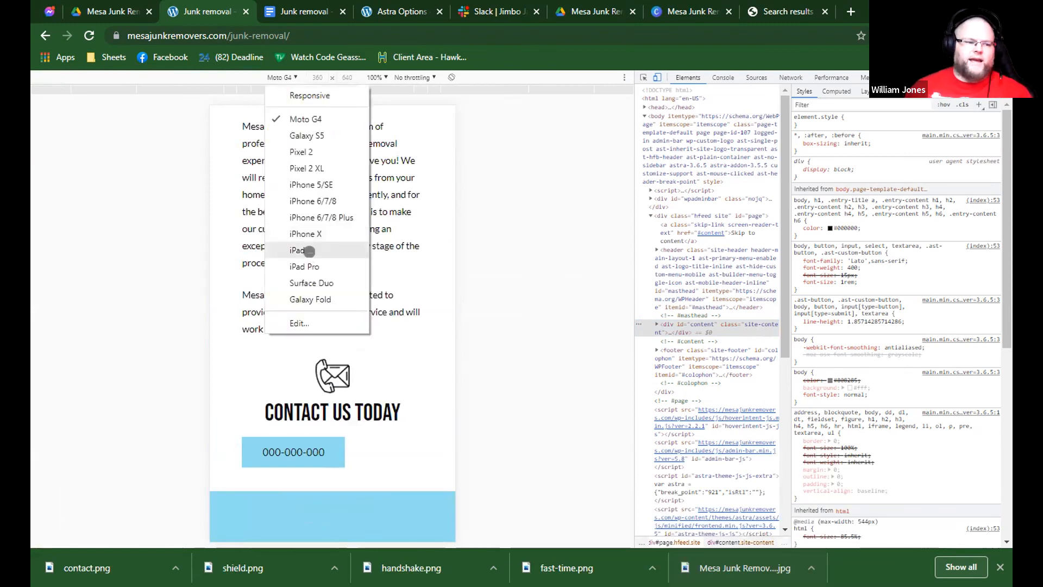
click(341, 252)
scroll(348, 256, up, 5)
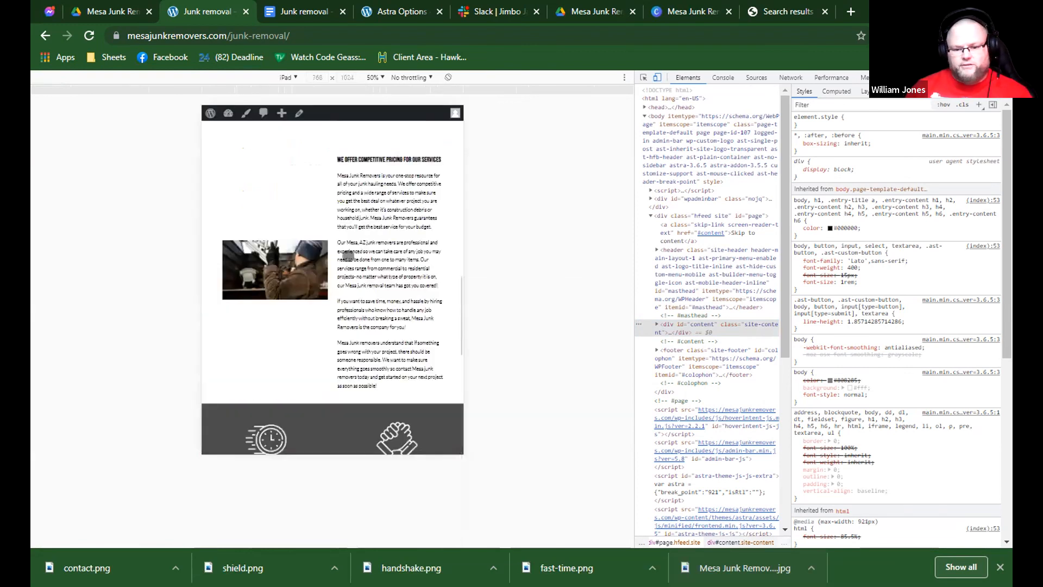
scroll(349, 255, up, 5)
scroll(349, 255, up, 5)
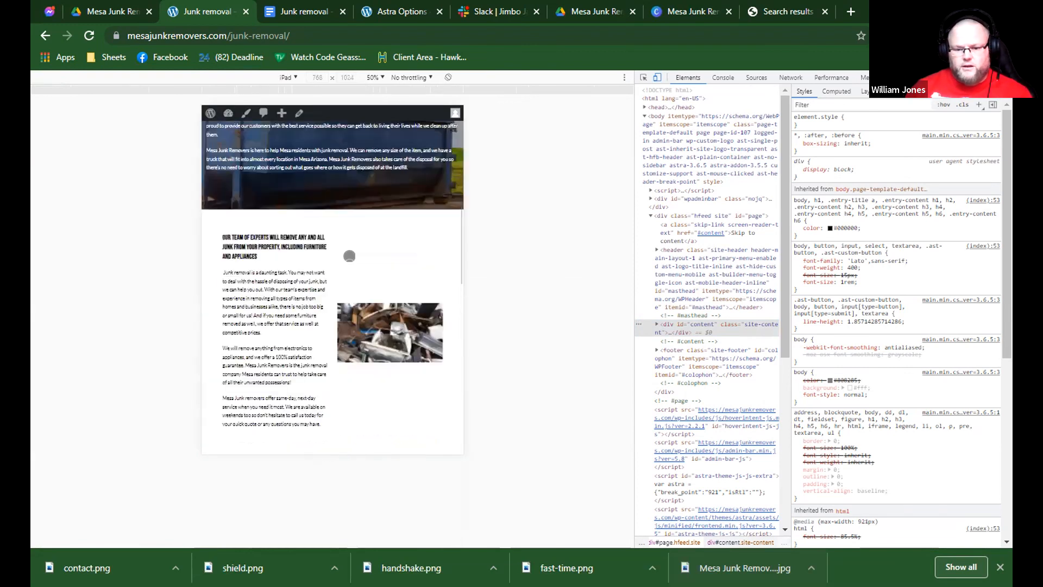
scroll(339, 256, up, 2)
scroll(335, 258, up, 2)
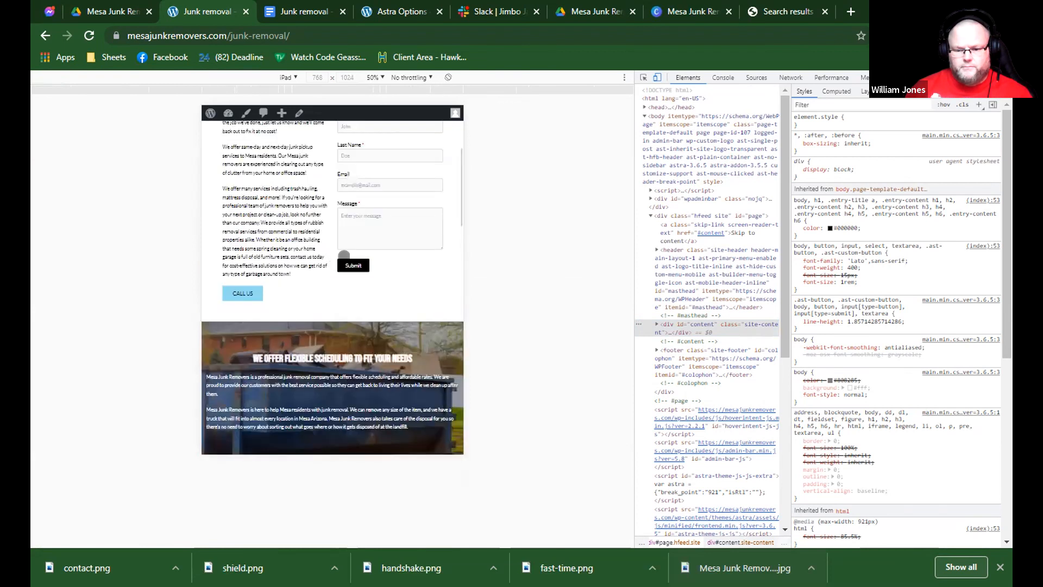
scroll(344, 255, up, 4)
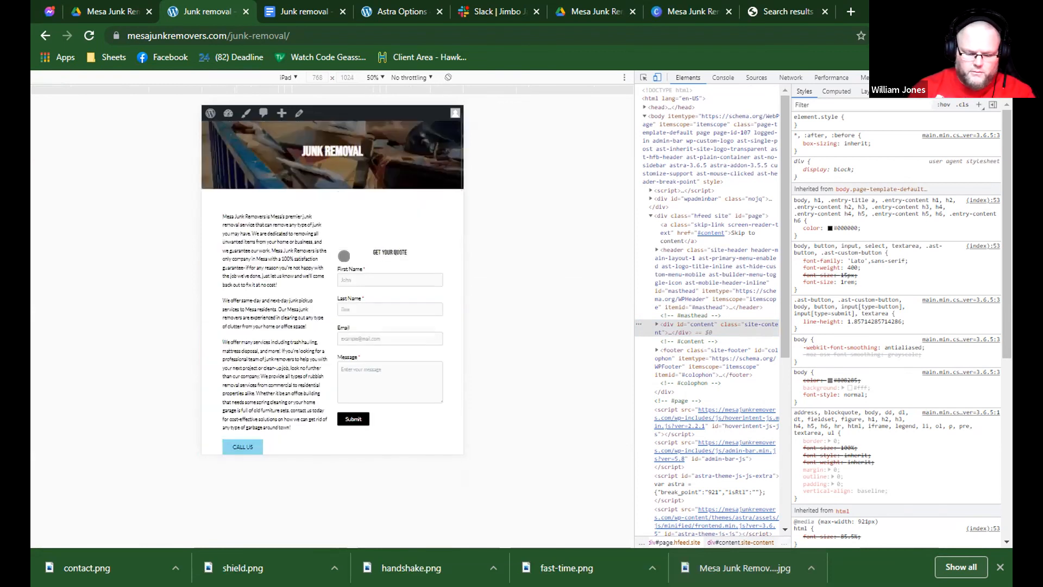
scroll(344, 255, down, 6)
scroll(345, 256, down, 5)
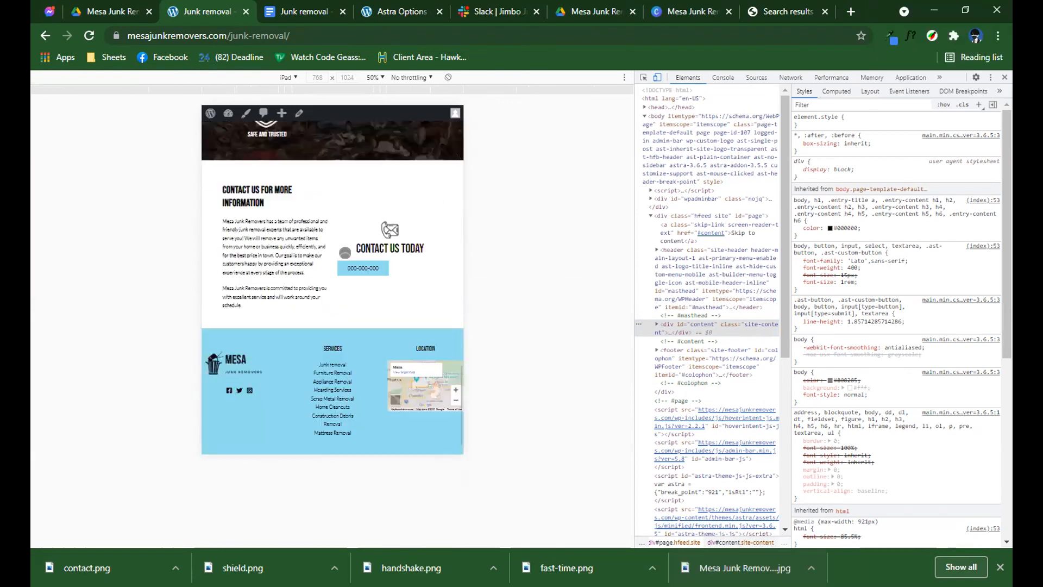
scroll(345, 253, up, 2)
scroll(349, 251, up, 5)
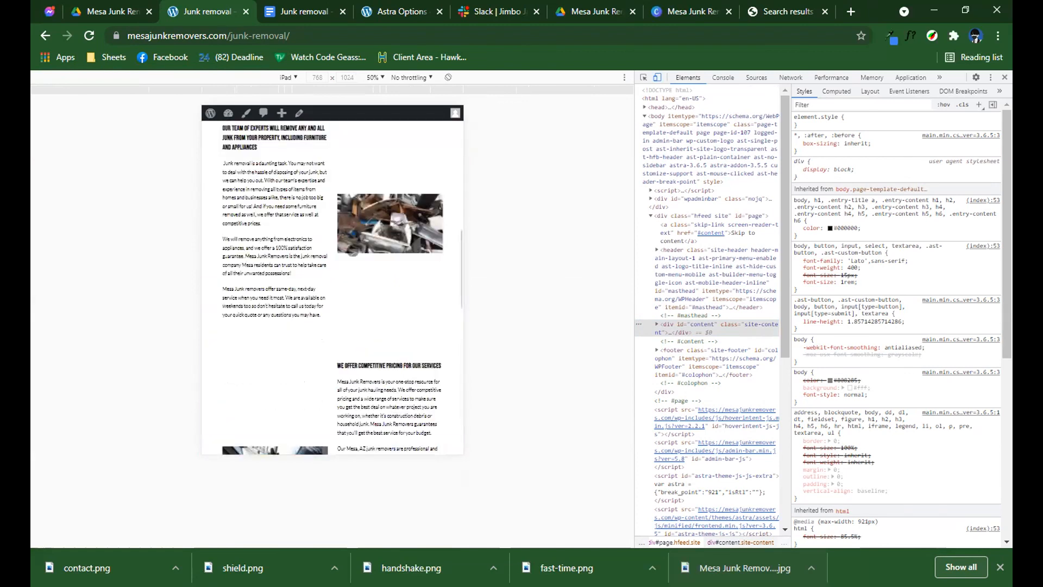
scroll(348, 252, up, 8)
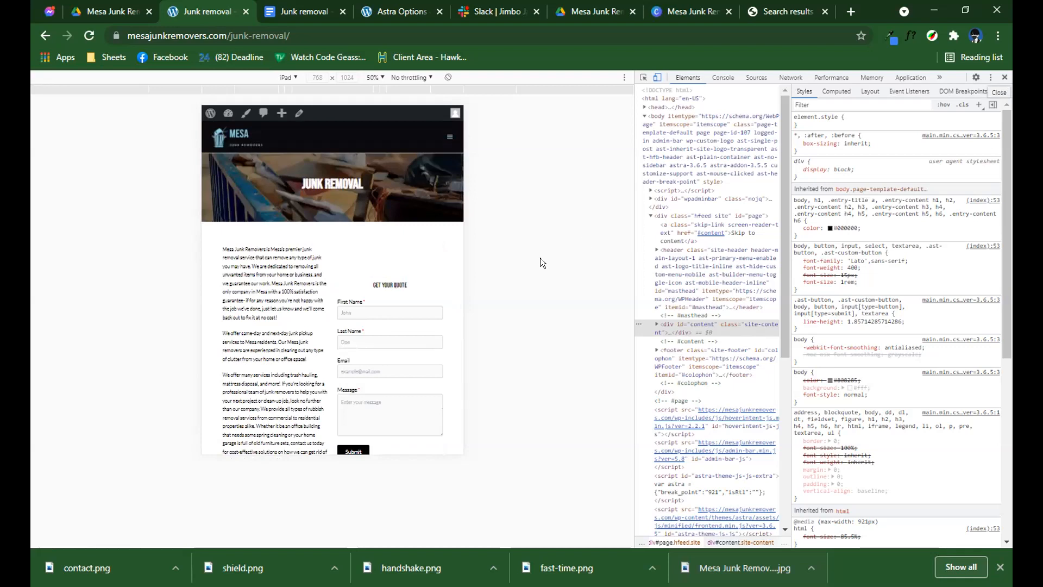
Close the developer tools, check the desktop page's text and image columns, and reload the page.
key(F12)
scroll(541, 260, down, 5)
scroll(550, 260, down, 10)
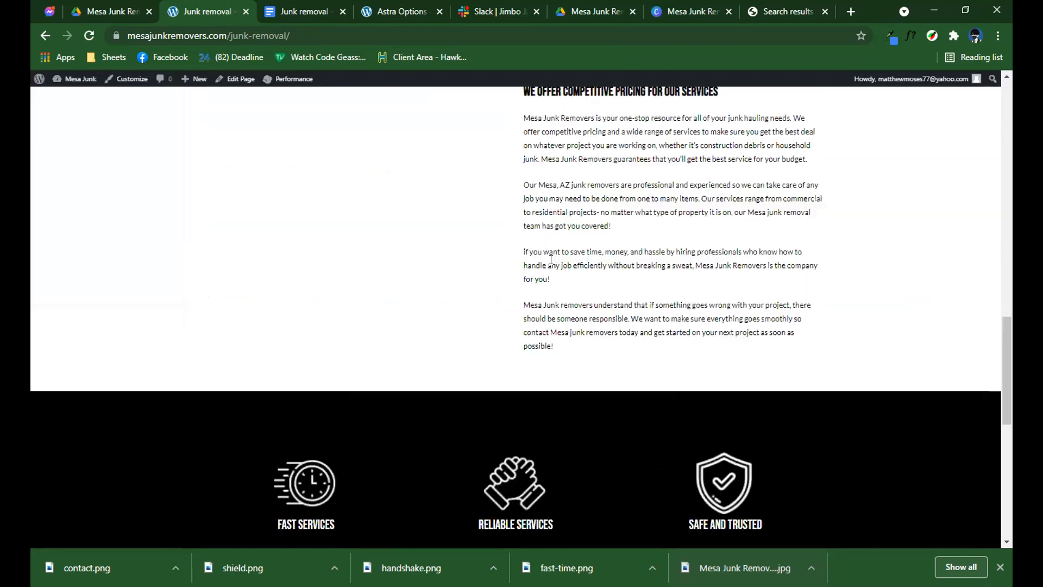
scroll(551, 260, up, 5)
scroll(550, 259, down, 5)
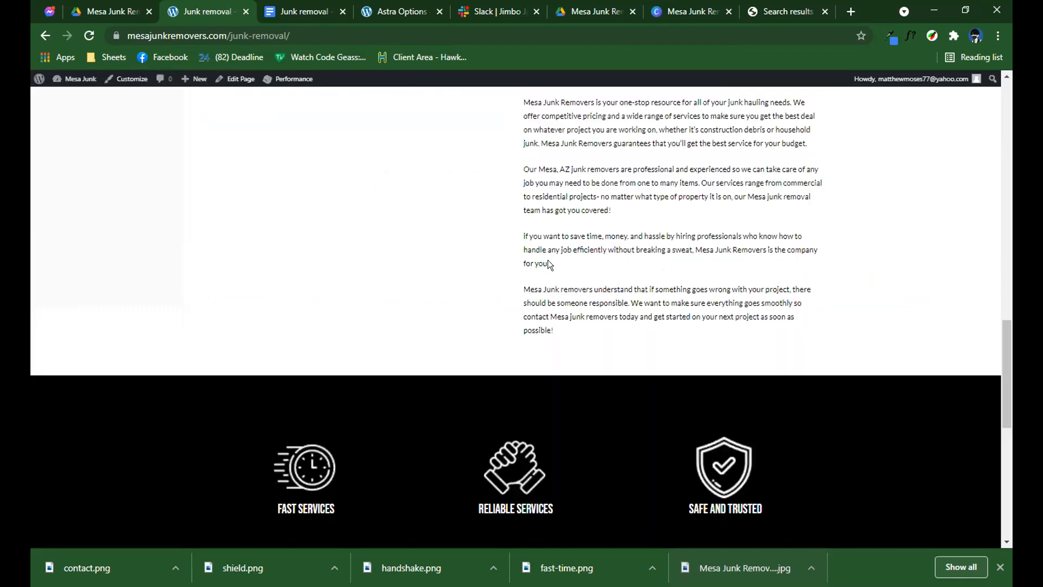
scroll(531, 260, up, 5)
key(F5)
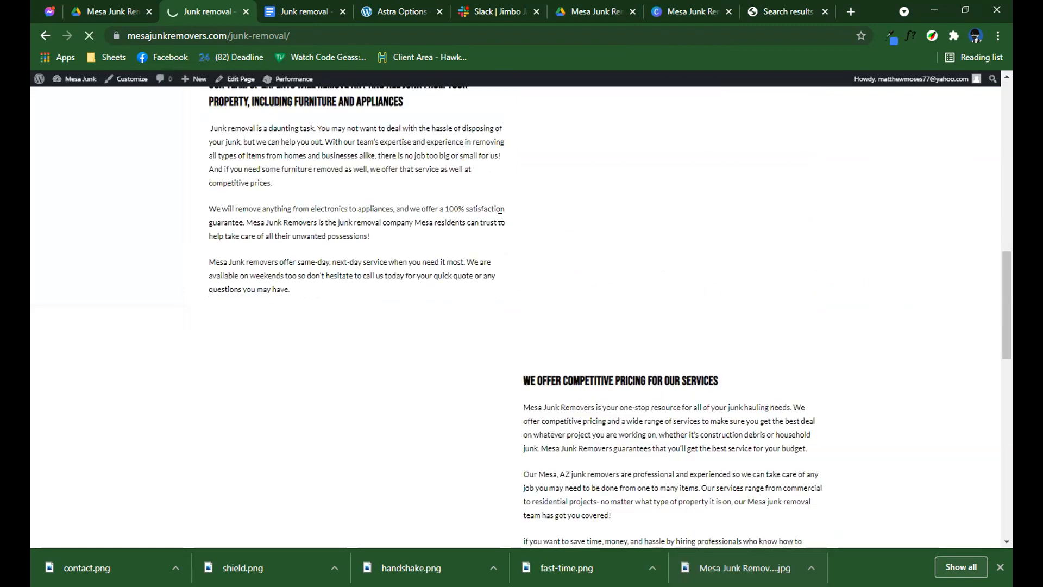
scroll(500, 217, up, 10)
scroll(500, 217, down, 4)
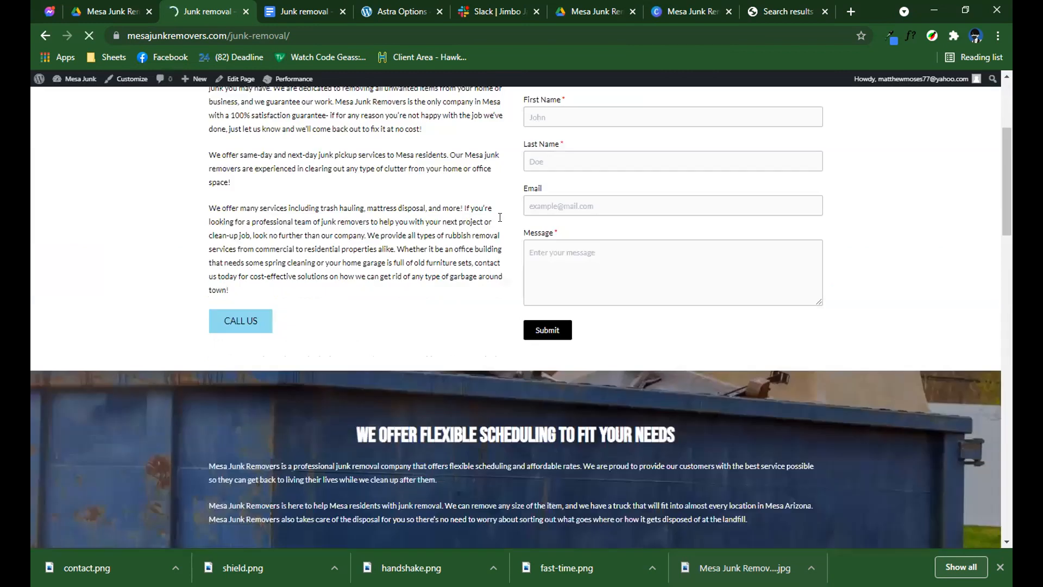
scroll(499, 220, up, 4)
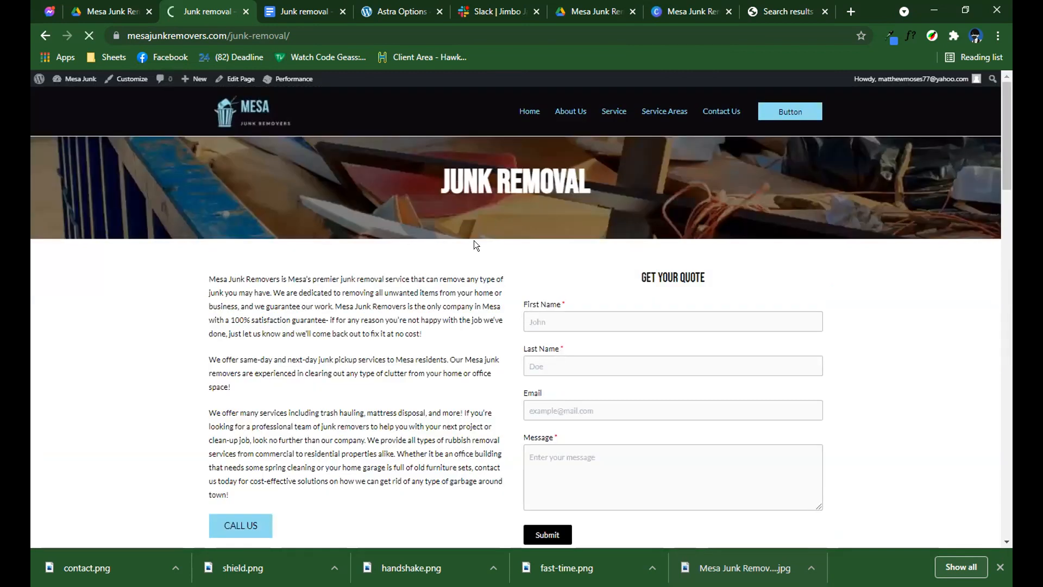
Review the reloaded Junk Removal page's images, icon section, contact section and footer in desktop view.
scroll(474, 240, down, 1)
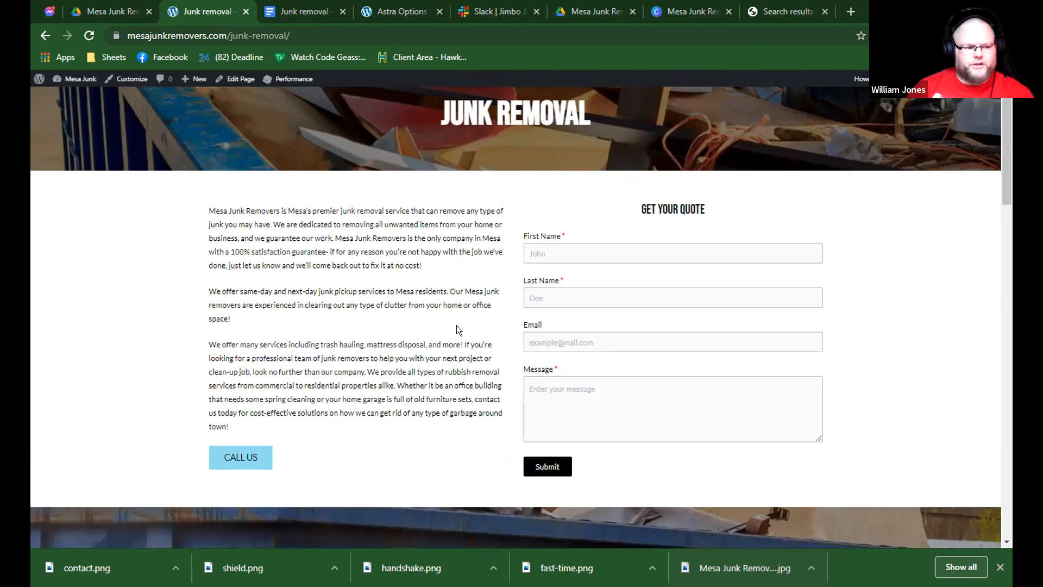
scroll(457, 326, down, 10)
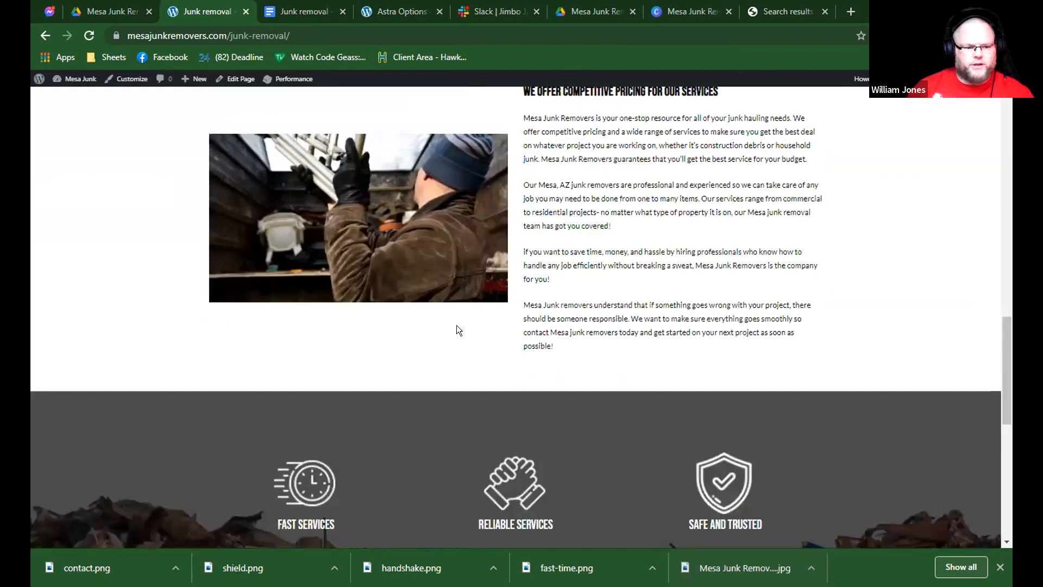
scroll(457, 327, down, 8)
scroll(457, 327, up, 1)
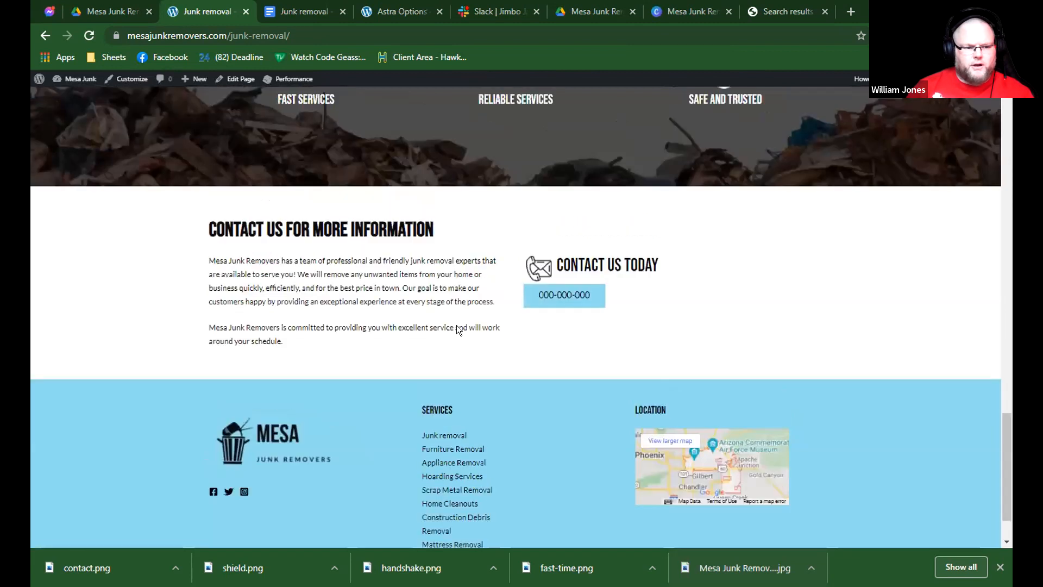
scroll(456, 329, up, 7)
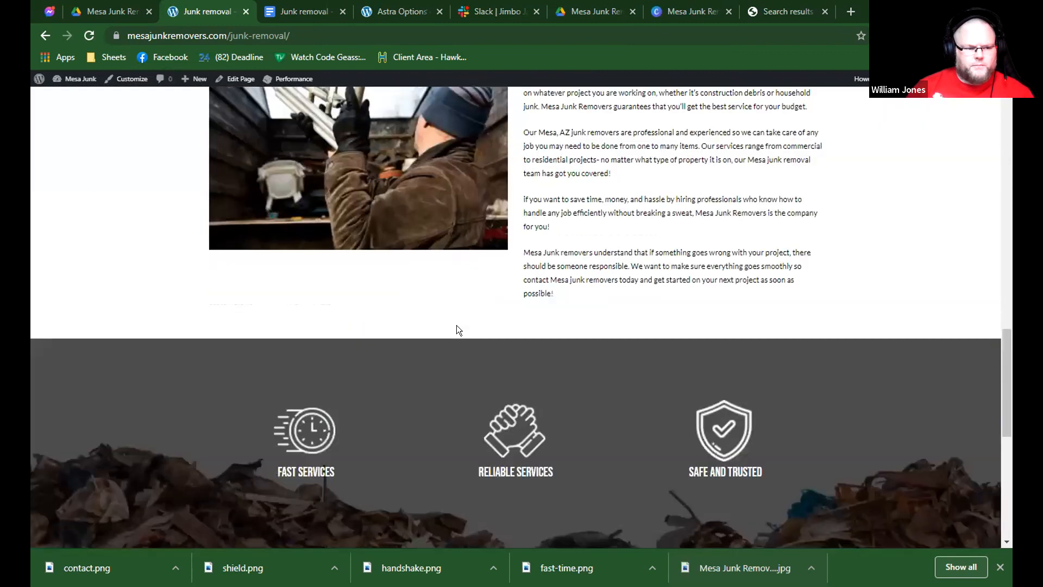
scroll(457, 329, up, 9)
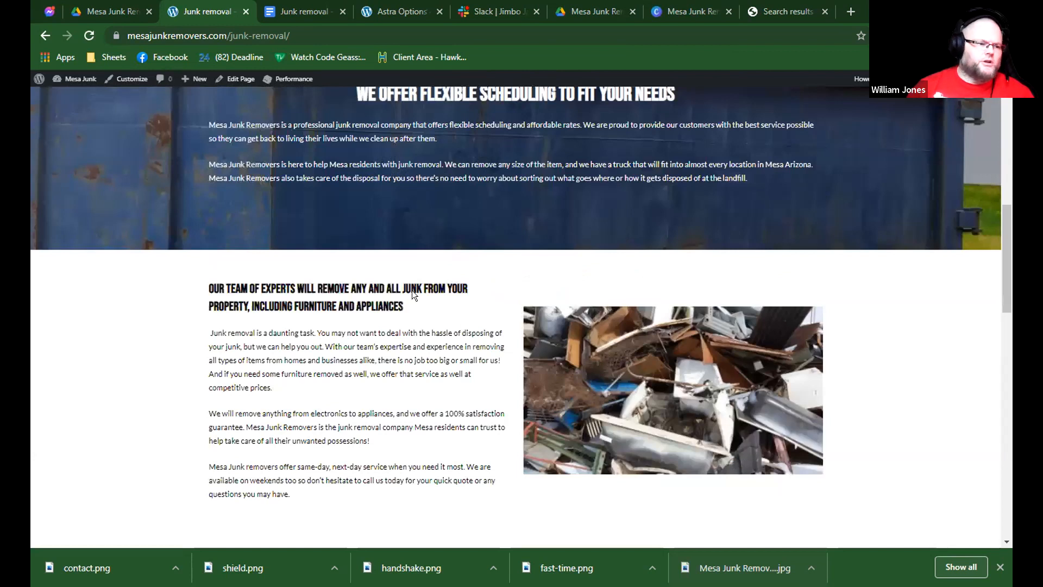
scroll(412, 293, up, 6)
scroll(96, 88, up, 3)
Open the site's WordPress dashboard, go to adding a new plugin, and search the plugin directory for "yoast".
mouse_move(76, 97)
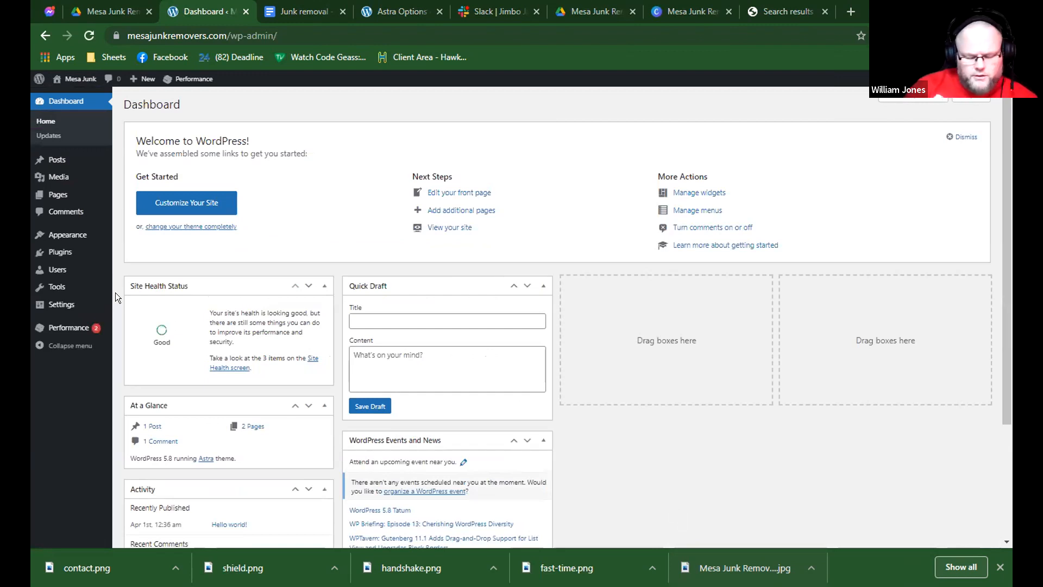
click(124, 260)
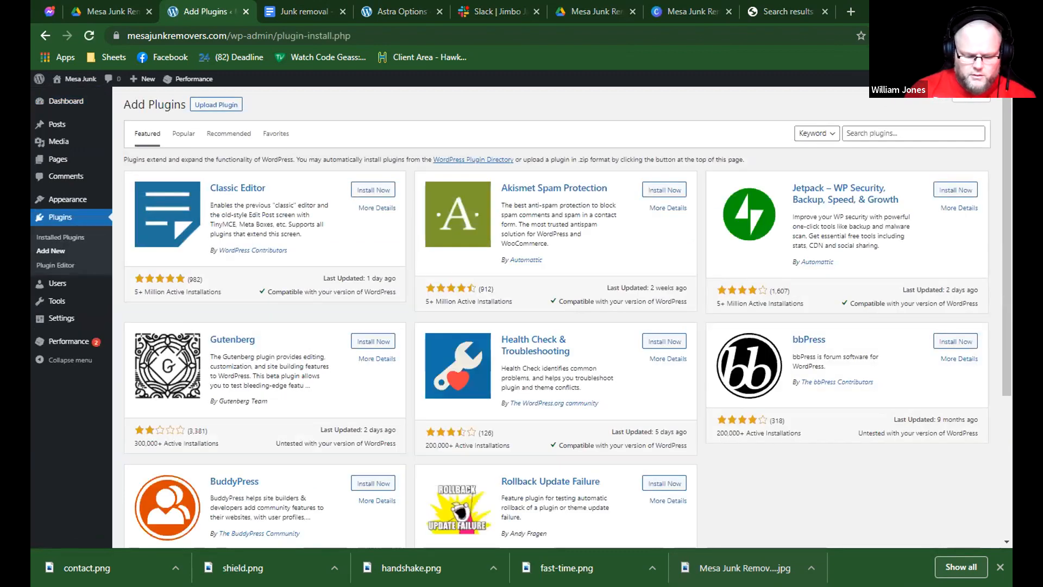
click(886, 134)
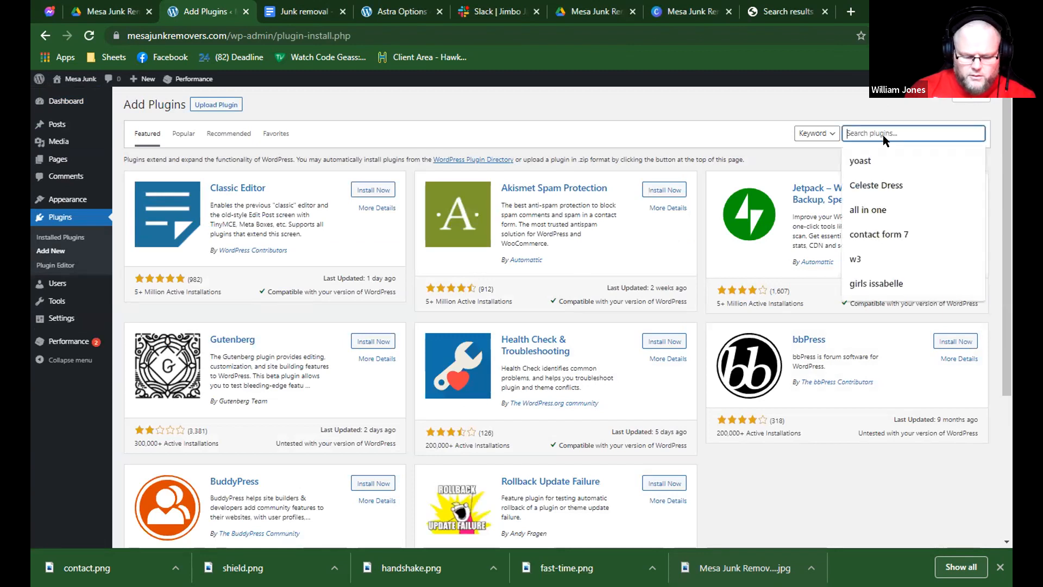
click(864, 162)
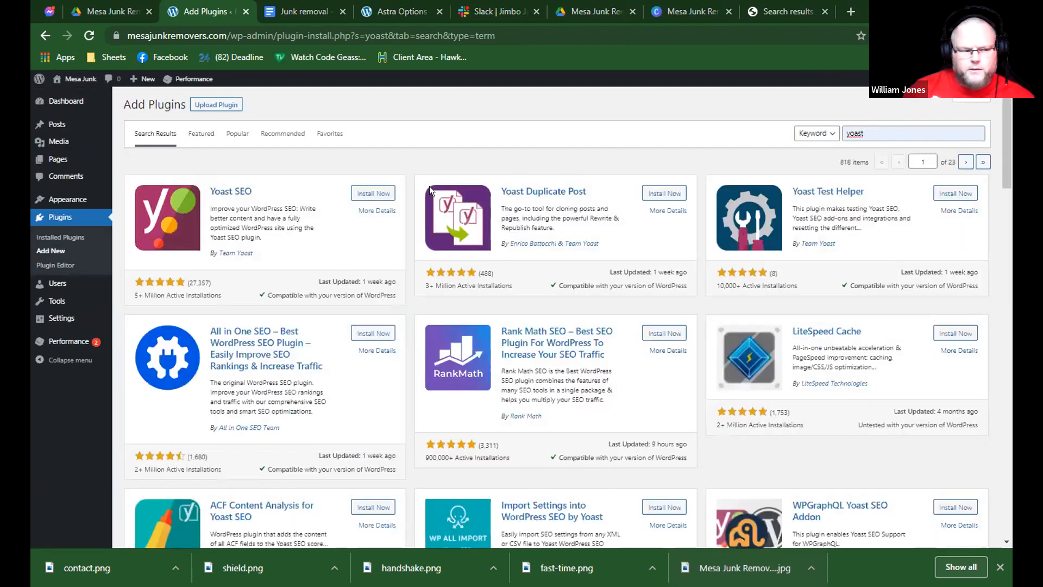
Install and activate the Yoast Duplicate Post plugin, and clone the MESA JUNK REMOVERS front page from the pages list.
click(652, 194)
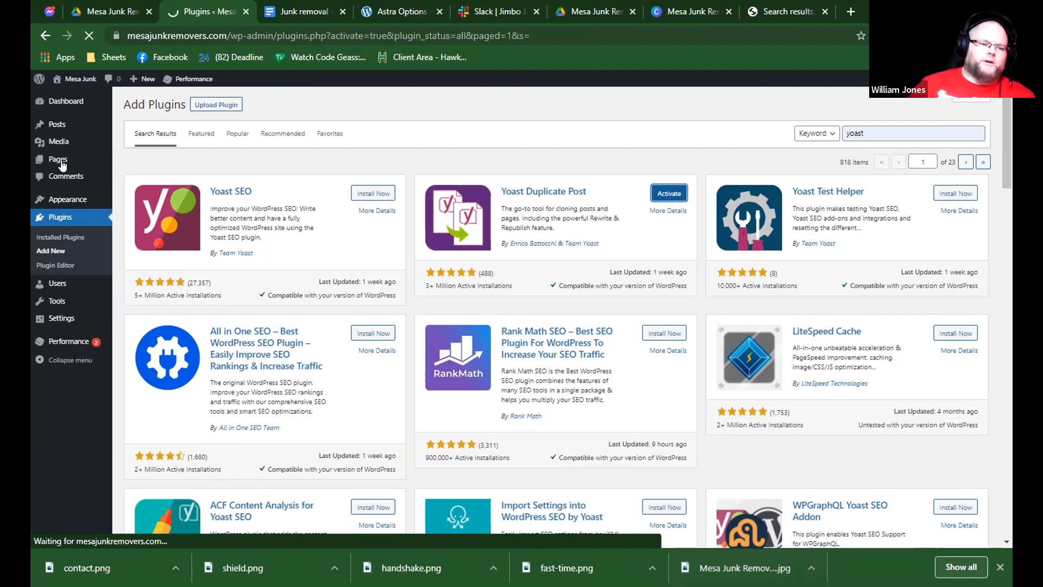
mouse_move(62, 164)
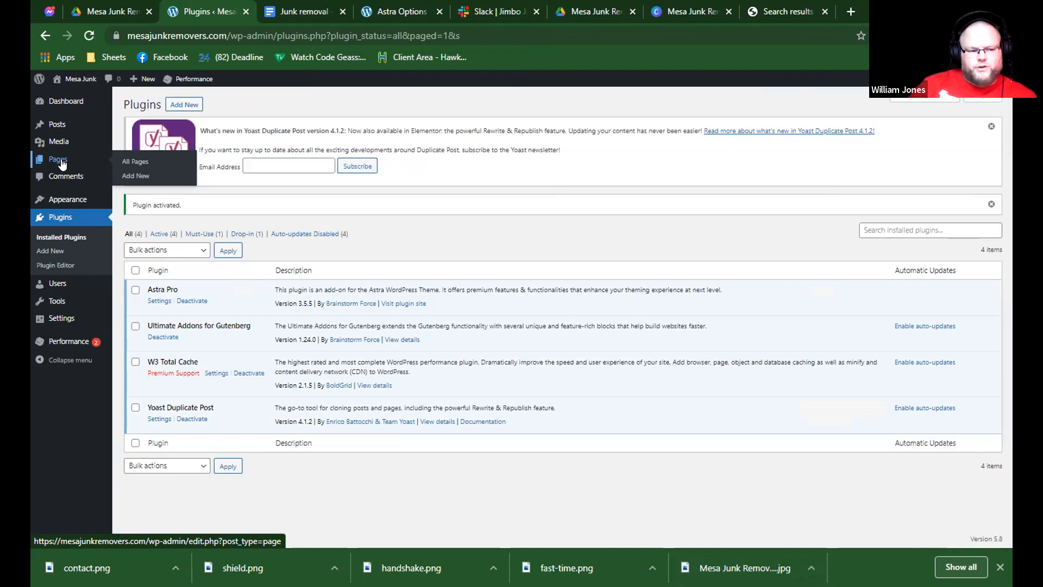
click(62, 163)
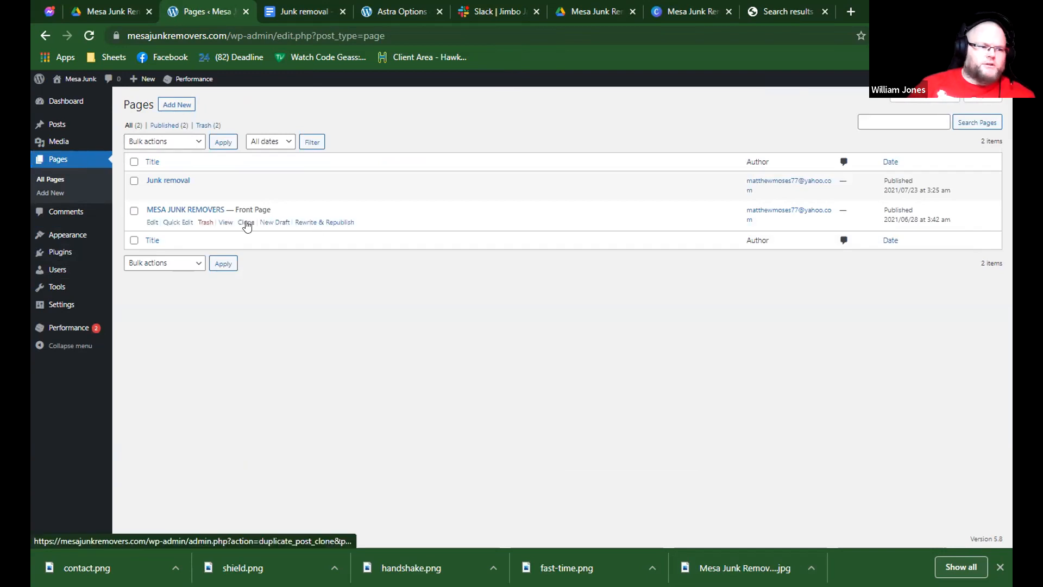
click(247, 222)
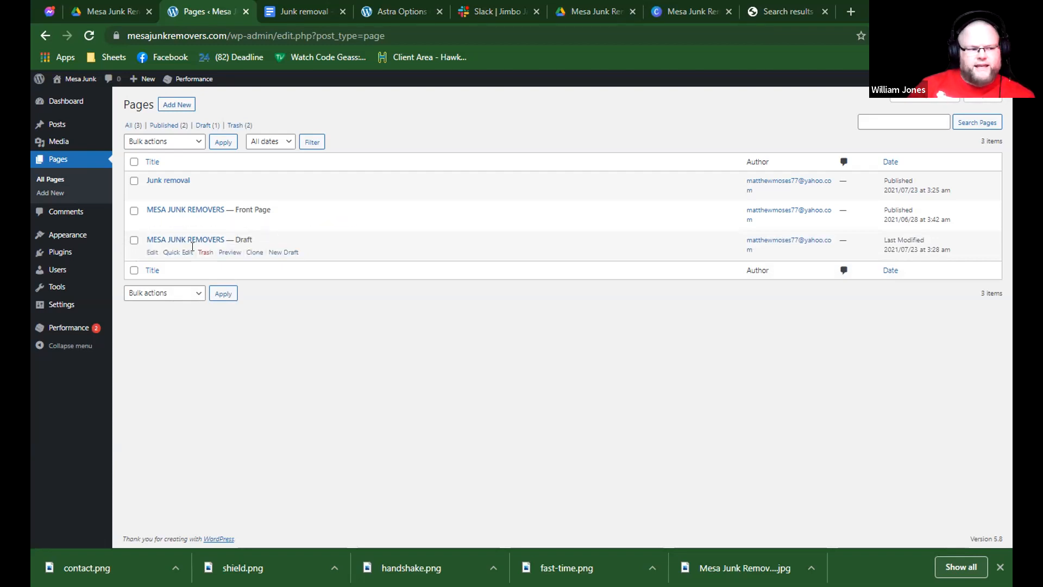
Open the cloned draft for quick editing and copy the "Furniture Removal" service name from the live home page's Our Services section.
click(182, 257)
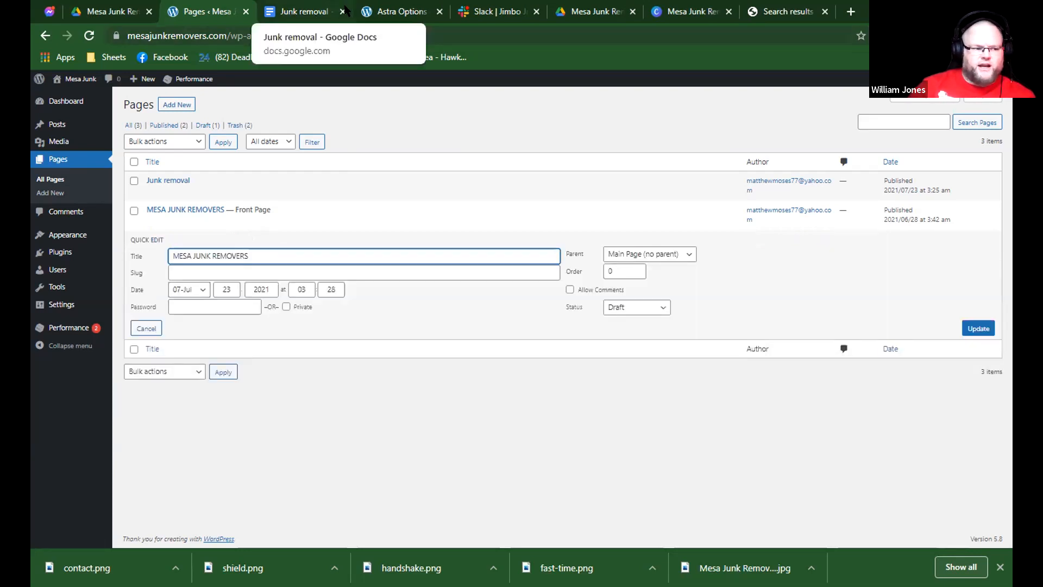
click(380, 11)
click(239, 12)
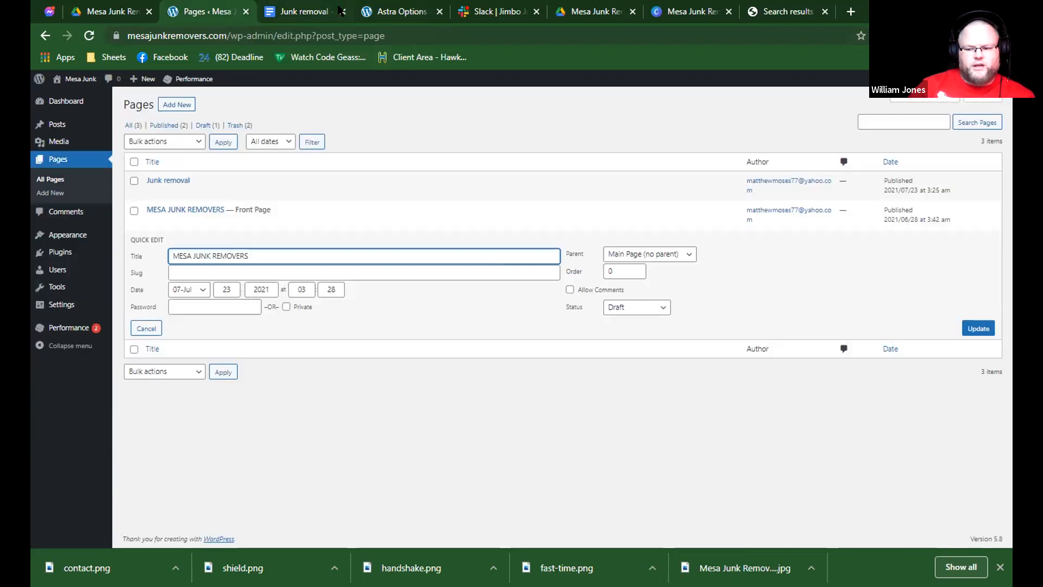
click(381, 11)
mouse_move(79, 76)
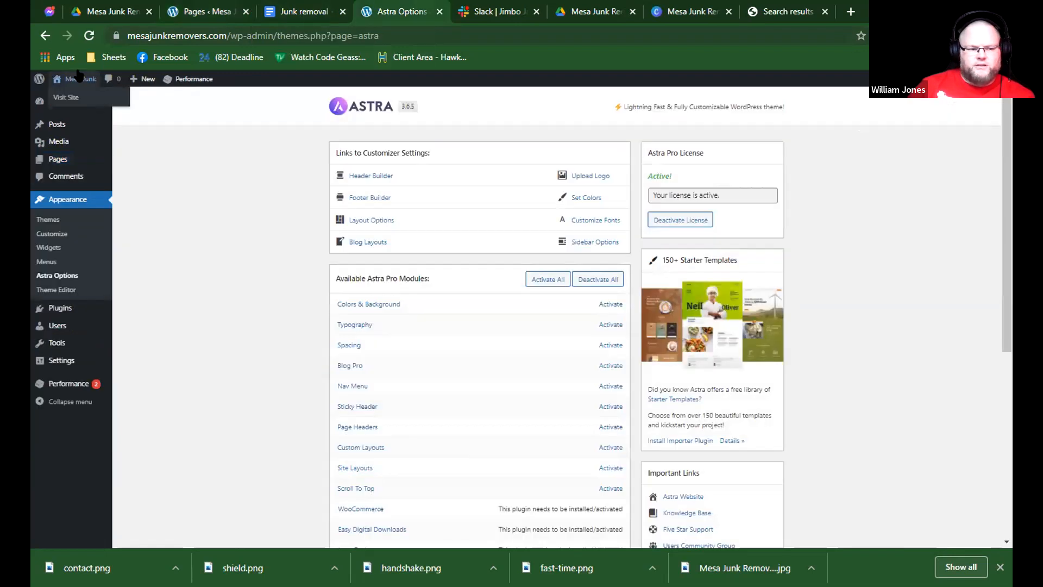
click(79, 78)
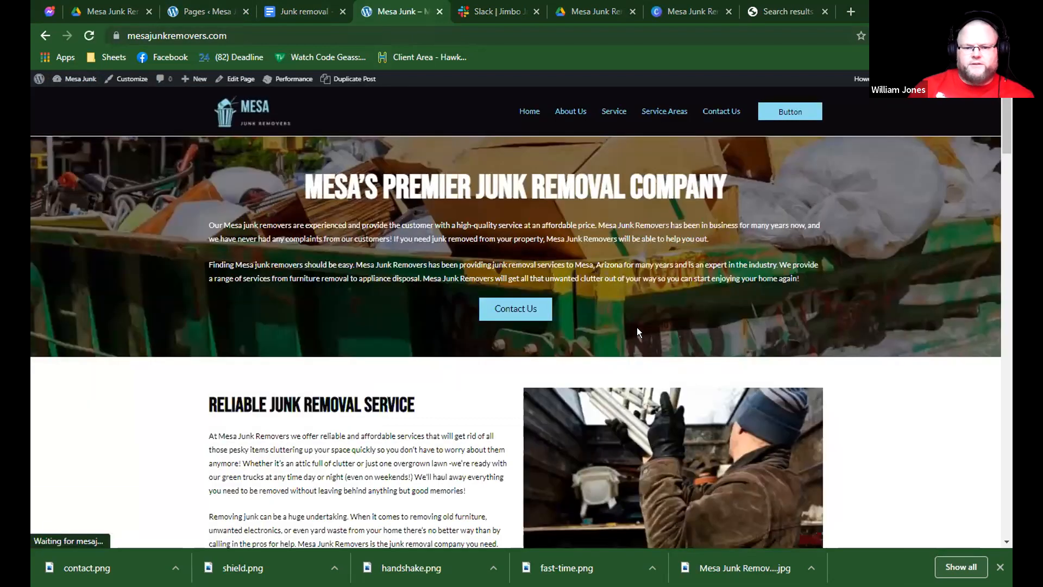
scroll(528, 368, down, 10)
scroll(515, 363, down, 5)
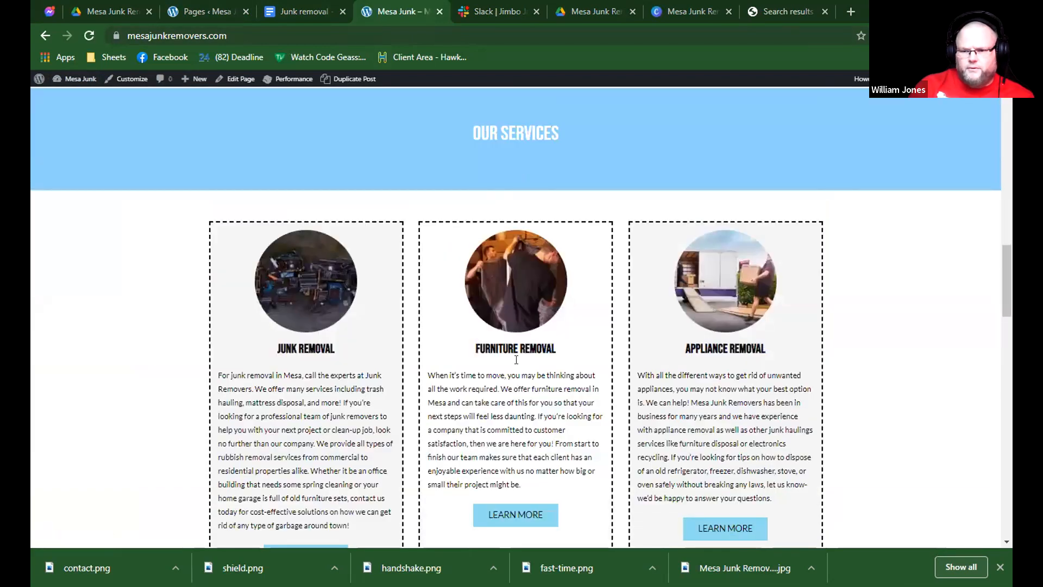
triple_click(516, 350)
Set the cloned draft's title to "Furniture removal" and update the page entry.
click(175, 9)
key(ctrl+a)
text(Furniture removal)
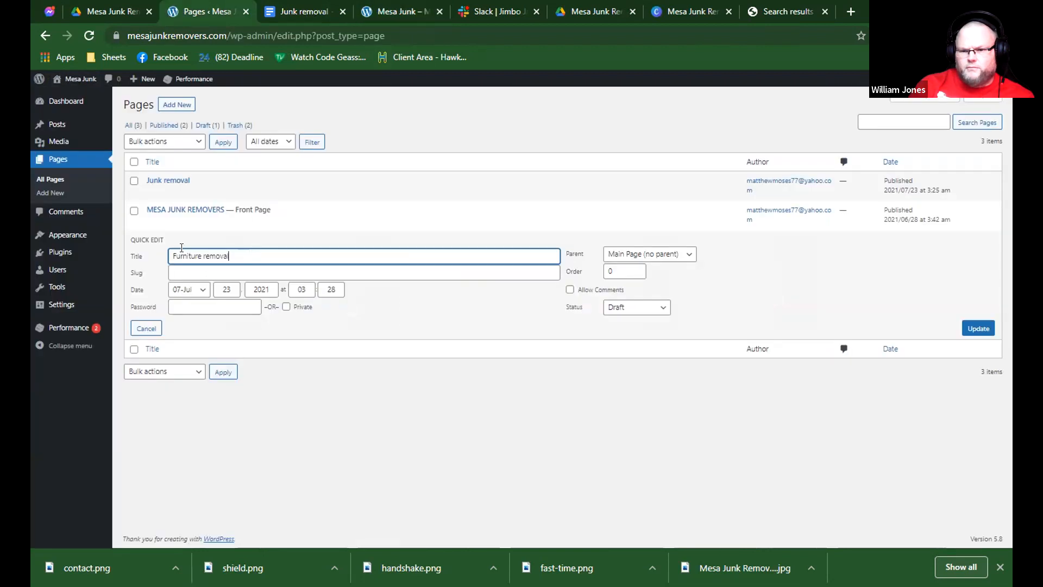
drag(182, 254, 958, 308)
click(973, 328)
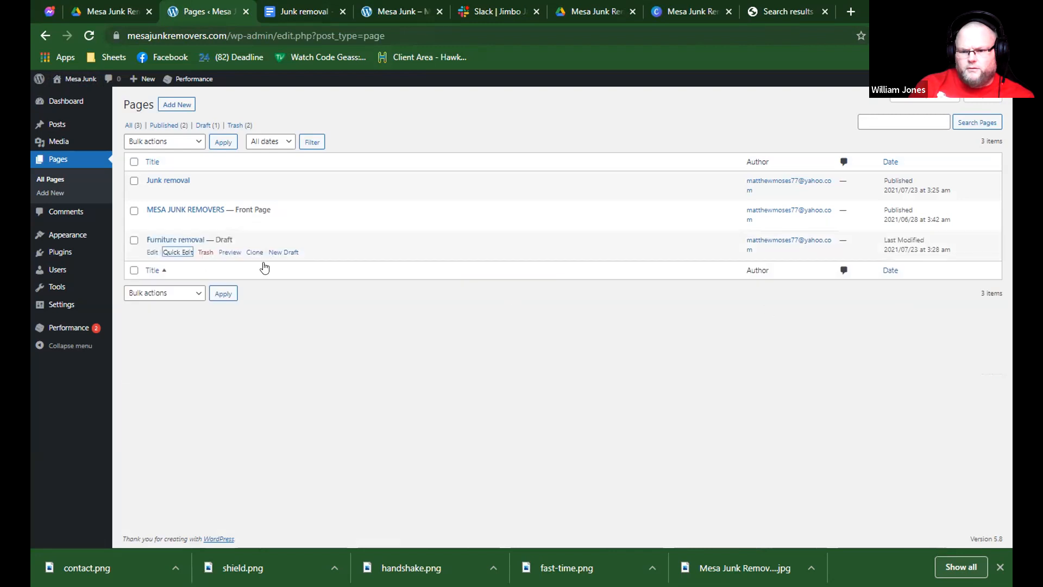
click(178, 263)
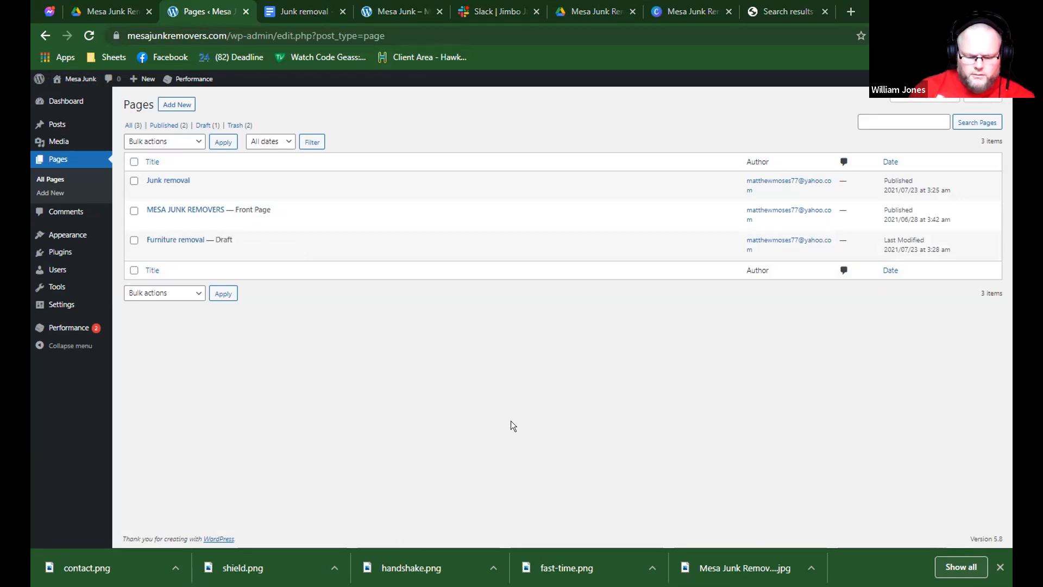
Open the Furniture removal draft for editing in a separate browser tab.
click(155, 249)
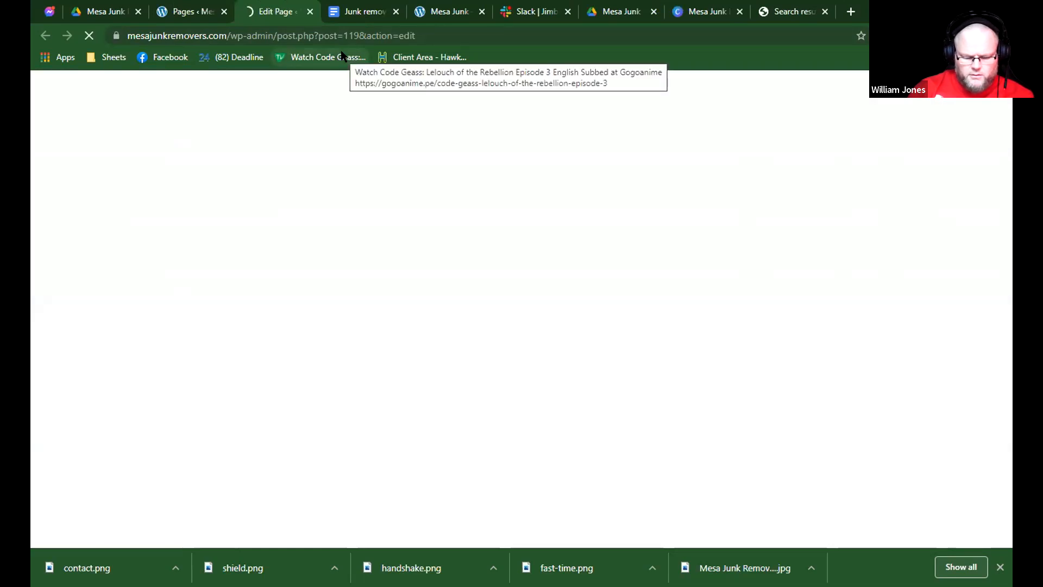
click(356, 8)
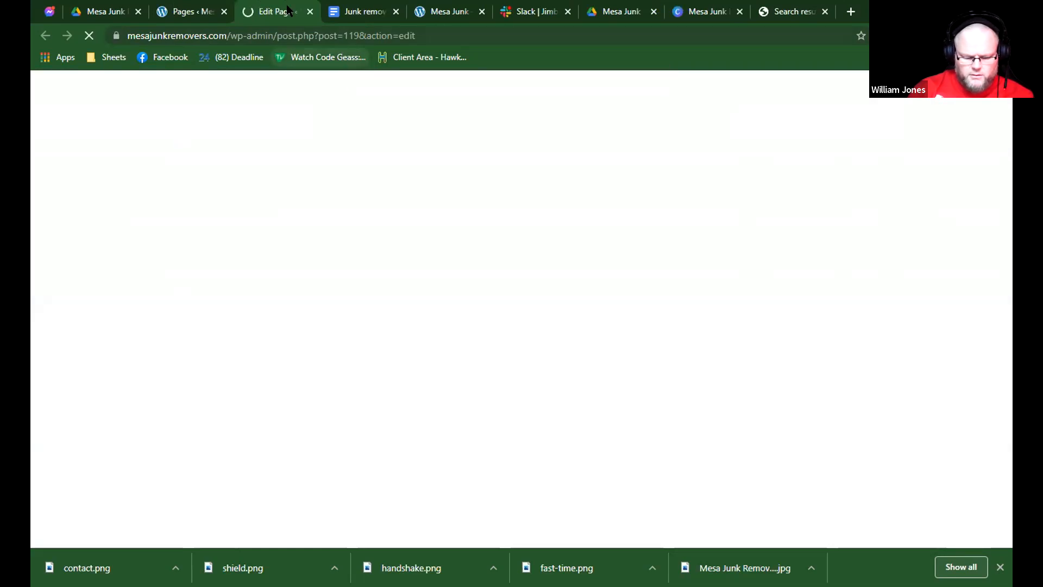
click(288, 11)
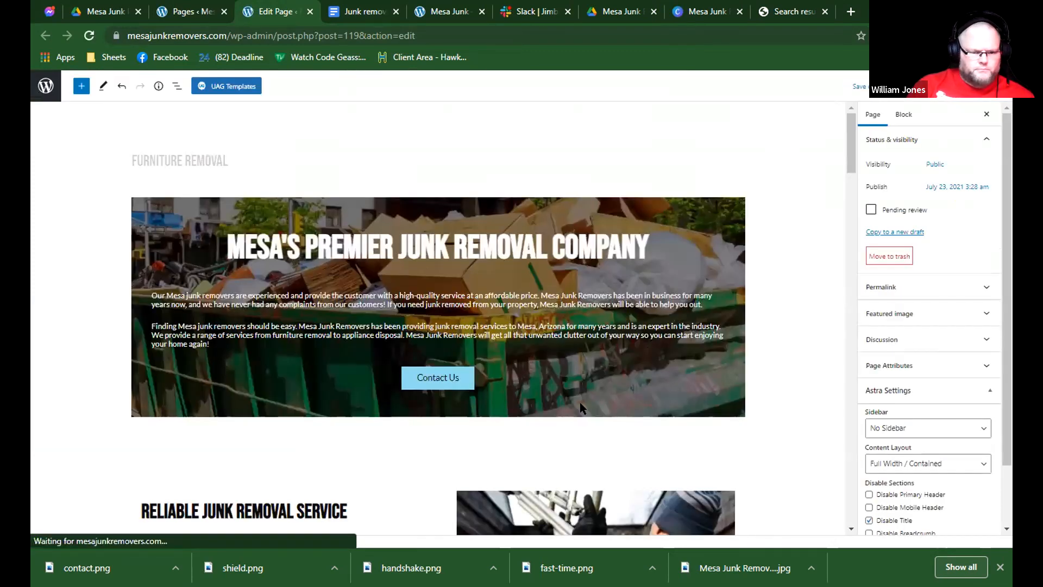
Examine the sections copied from the home page in the Furniture removal draft, from the hero to the contact section.
scroll(576, 407, down, 10)
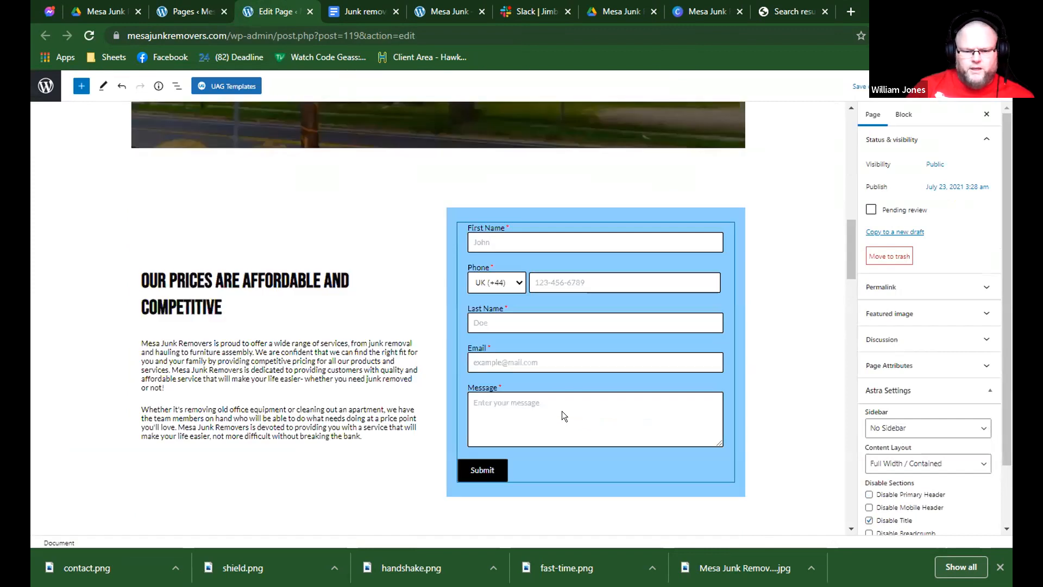
scroll(562, 412, down, 5)
scroll(716, 393, down, 3)
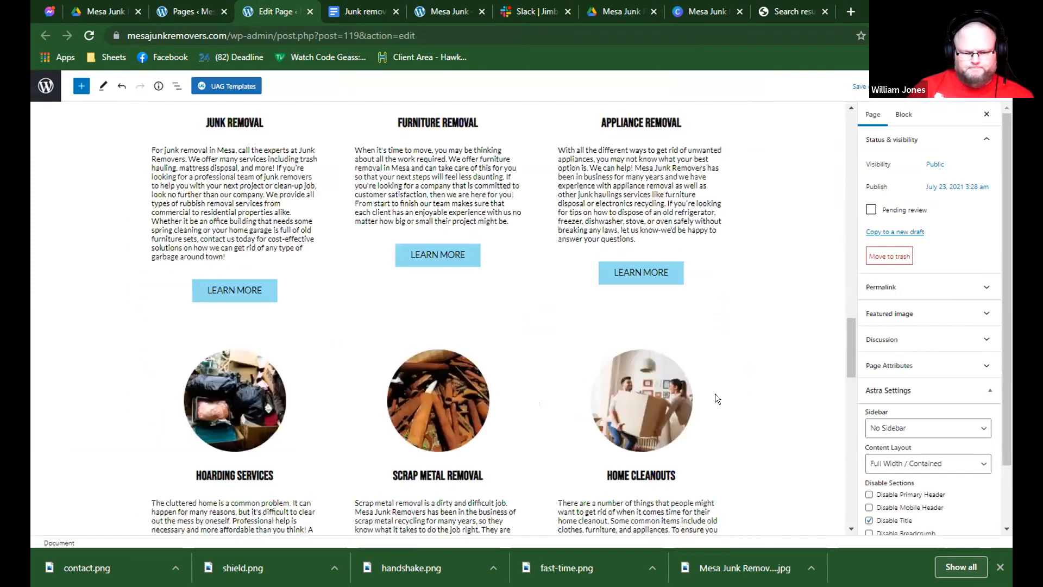
scroll(717, 386, down, 4)
scroll(750, 358, down, 5)
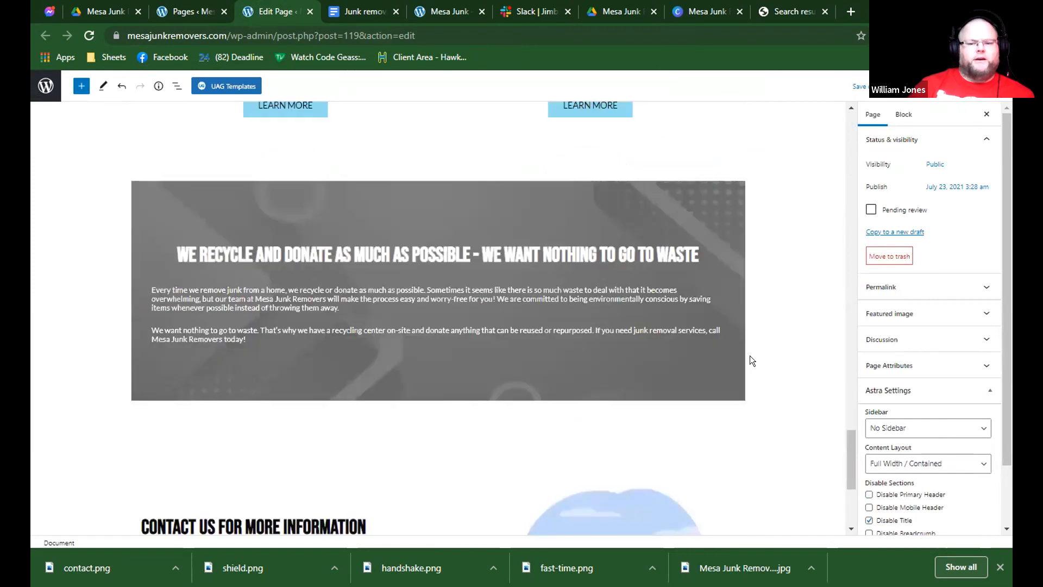
scroll(474, 187, down, 4)
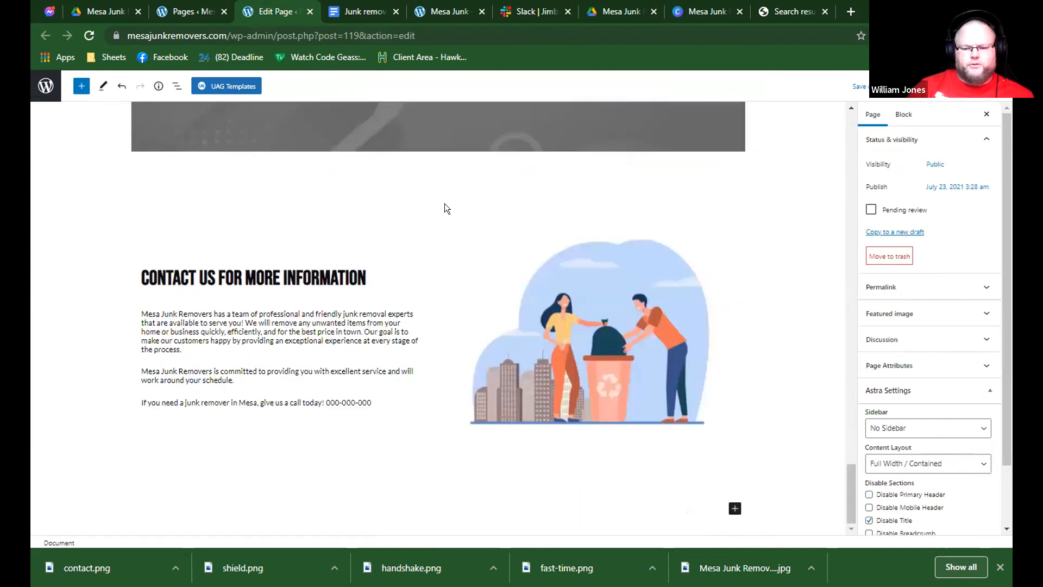
scroll(445, 203, up, 5)
scroll(450, 206, up, 5)
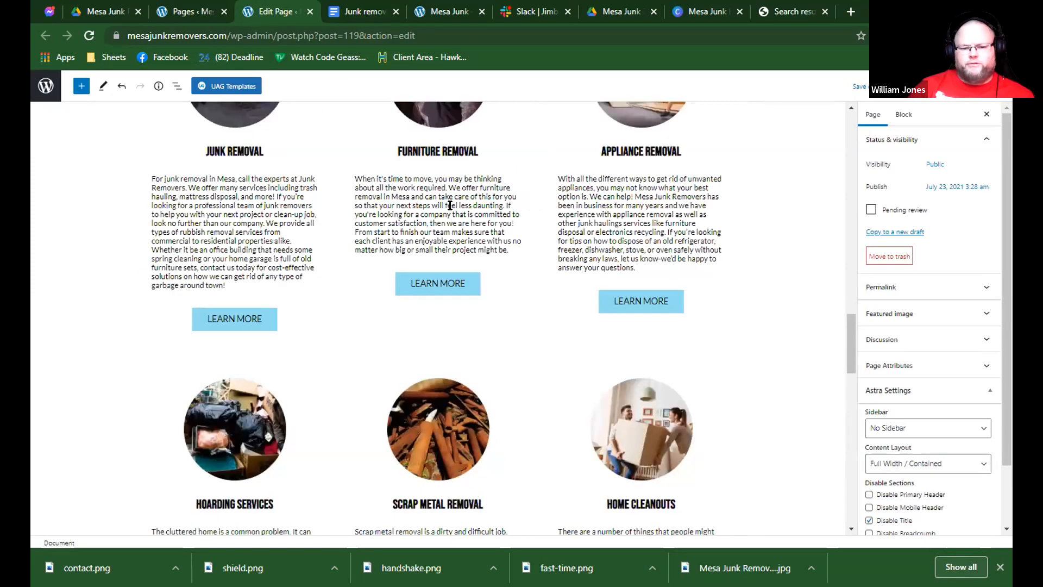
scroll(450, 205, up, 10)
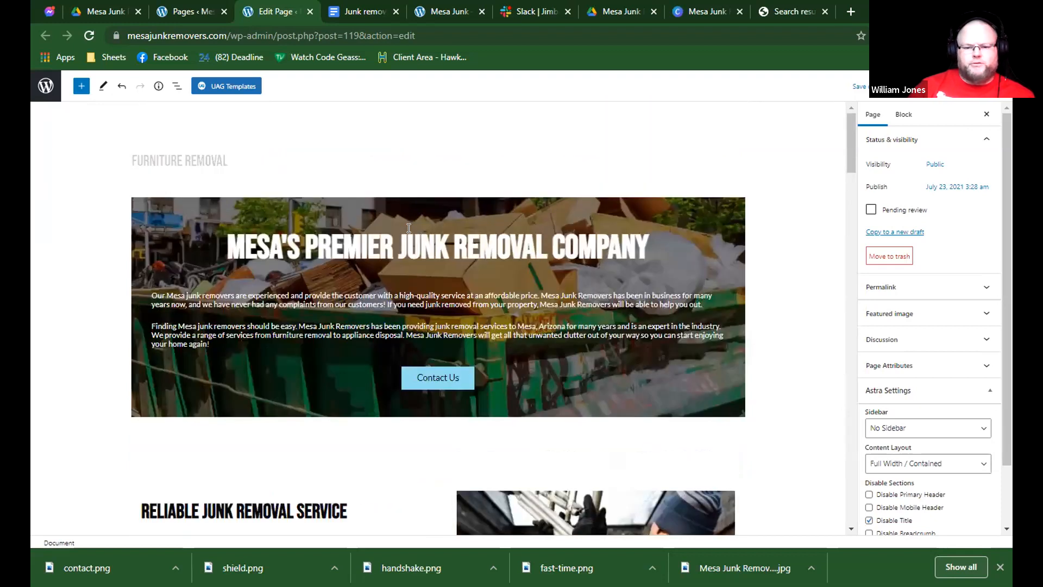
Close the Junk removal document and open the Furniture Removal document from the Mesa Junk Removers folder in Google Drive.
click(408, 231)
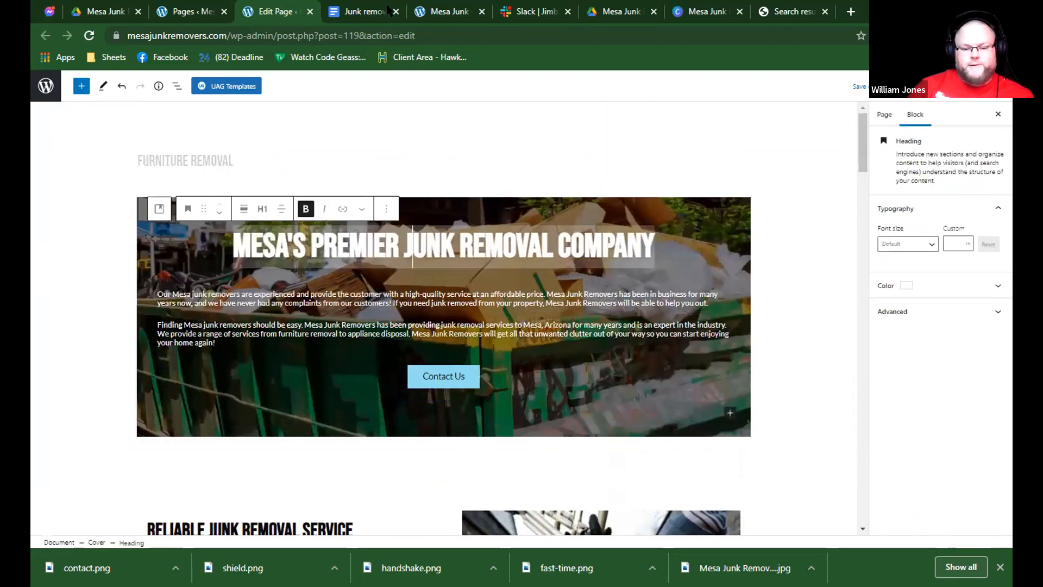
click(387, 12)
key(ctrl+w)
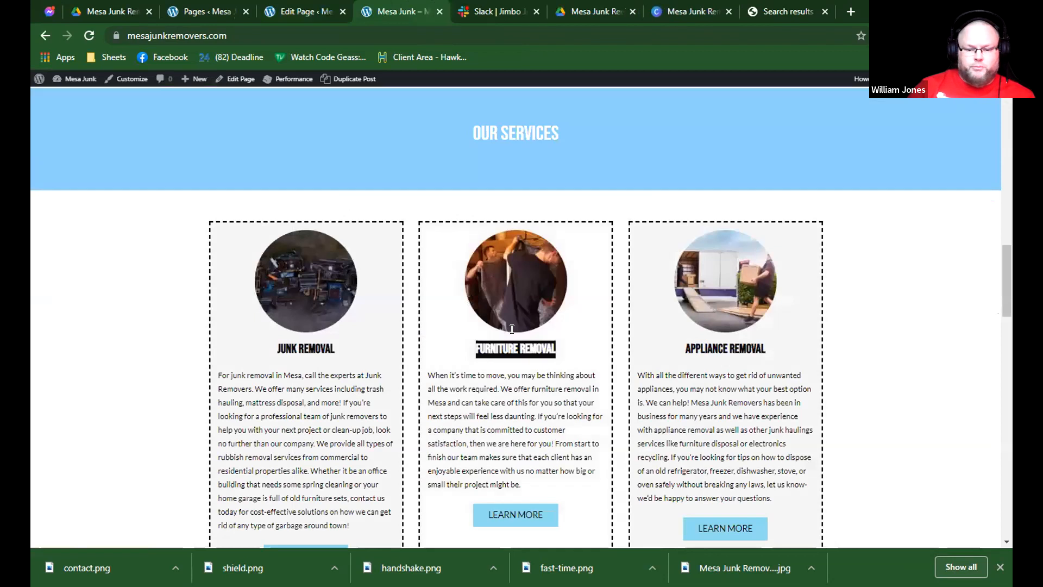
click(328, 11)
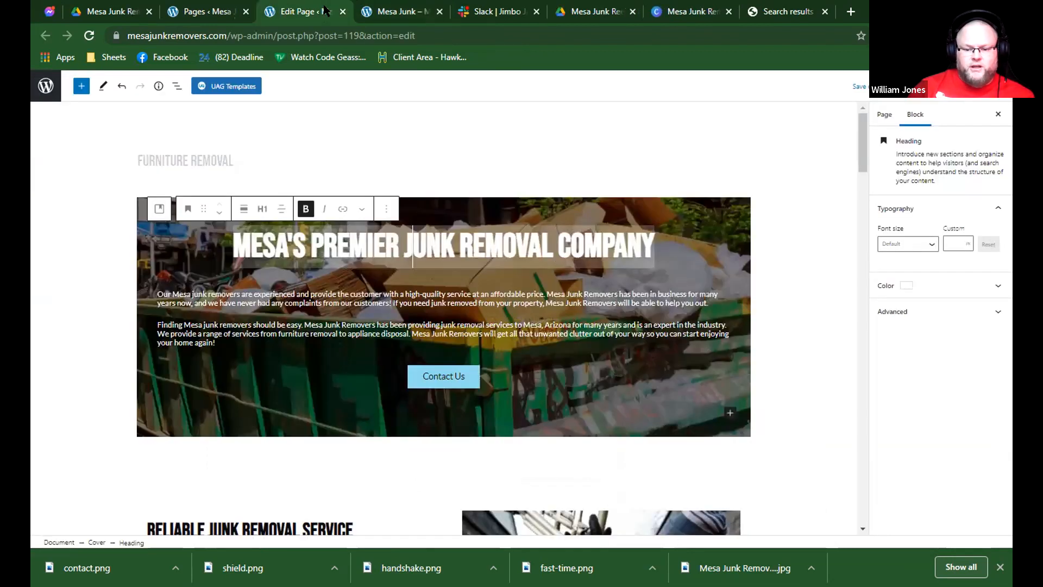
click(367, 11)
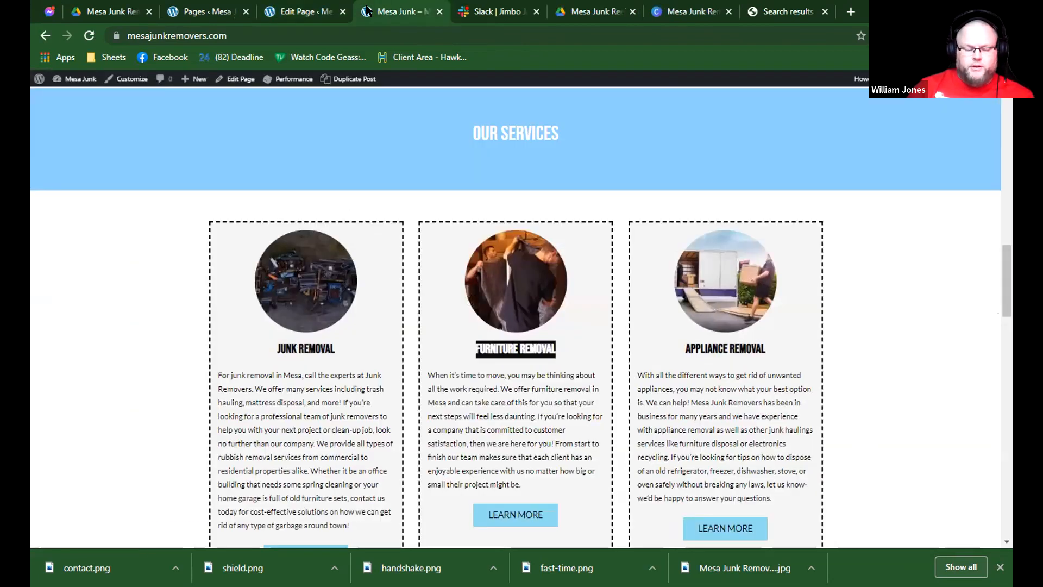
click(325, 11)
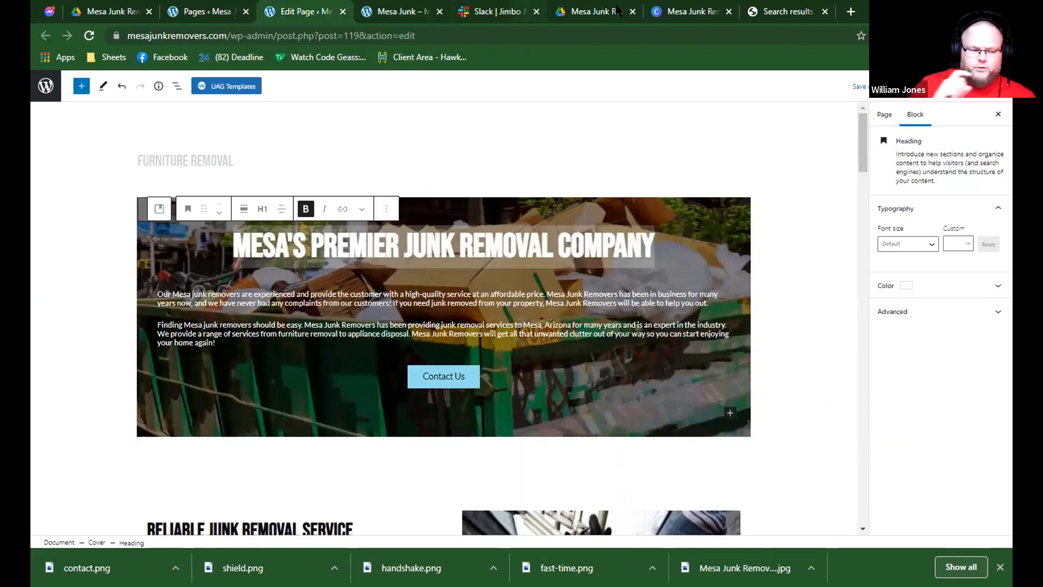
click(487, 10)
click(404, 9)
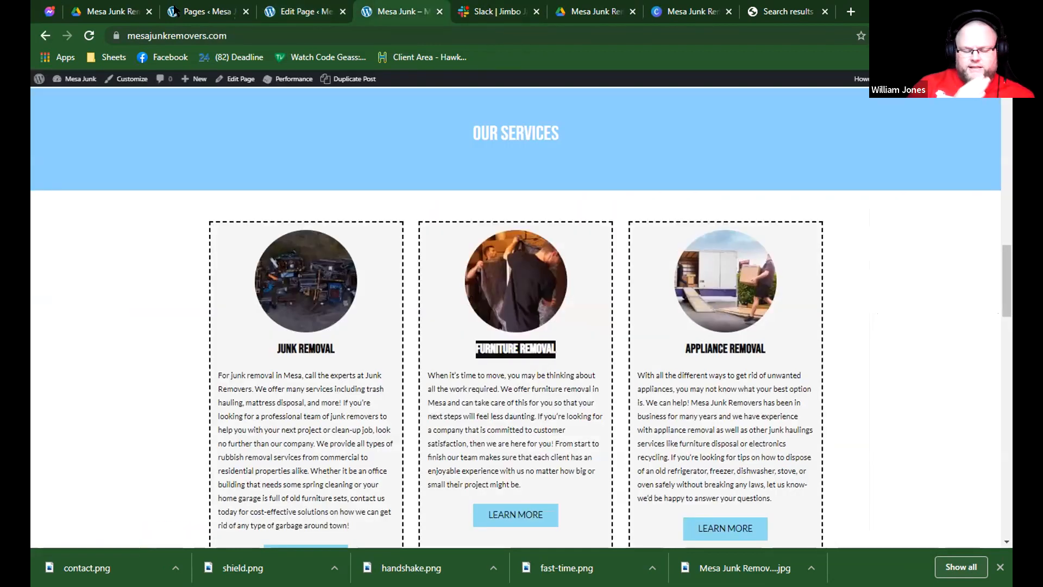
click(111, 11)
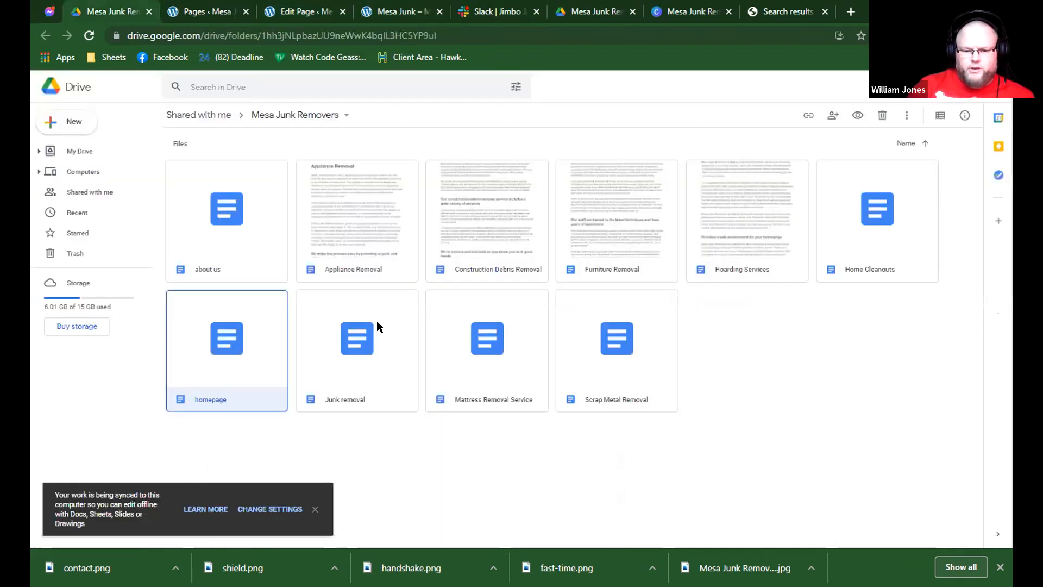
click(384, 11)
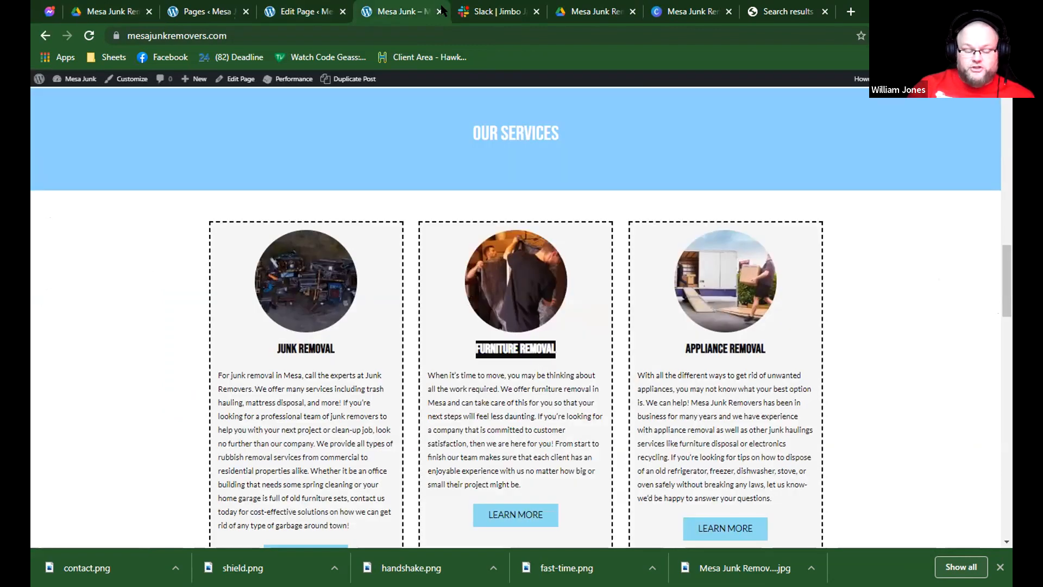
click(115, 11)
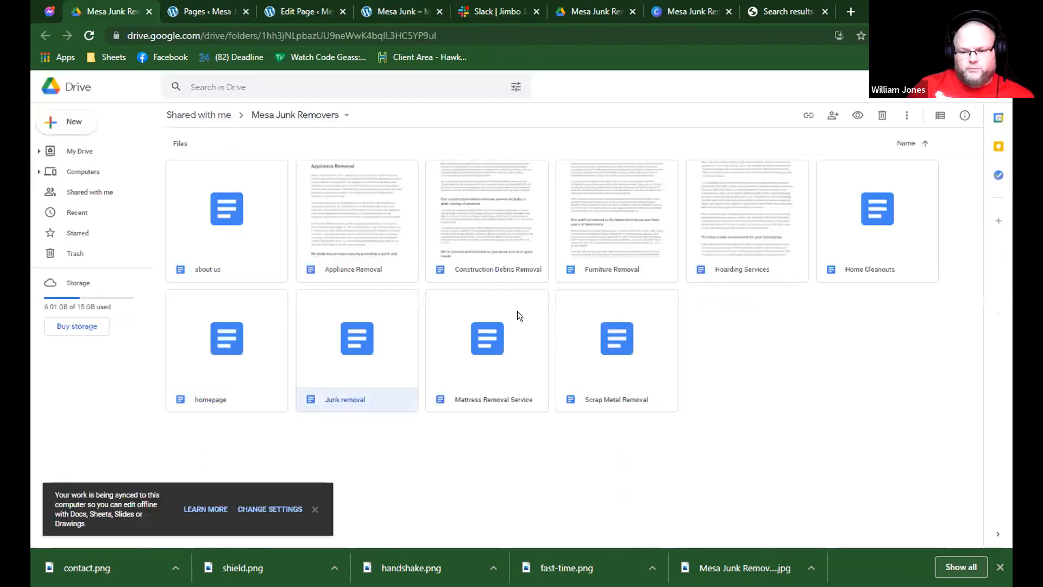
double_click(562, 214)
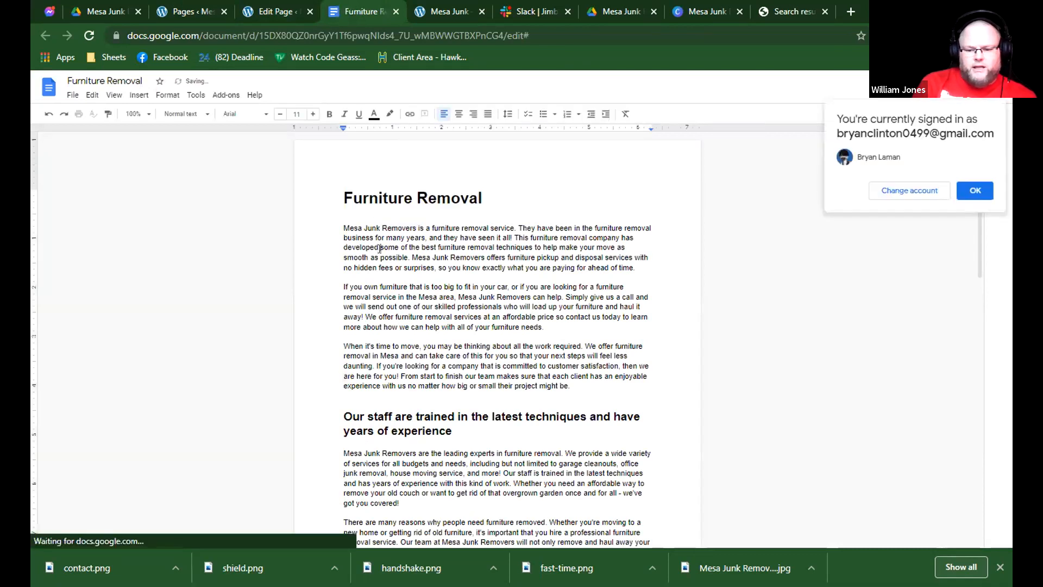
Copy the "Furniture Removal" title from the document and replace the draft page's hero heading with it.
click(399, 198)
drag(505, 201, 325, 204)
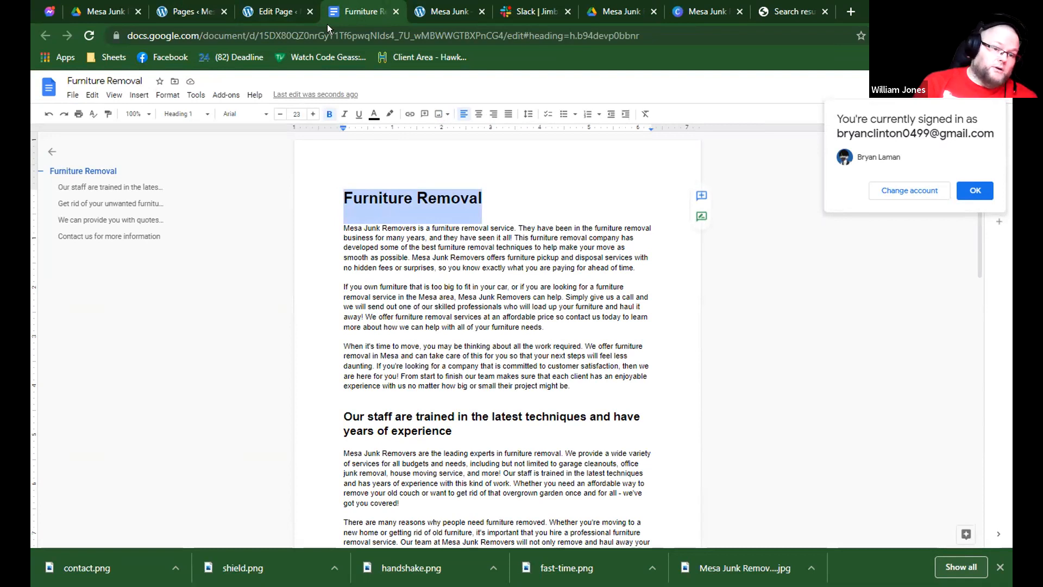
click(285, 12)
double_click(429, 251)
key(ctrl+a)
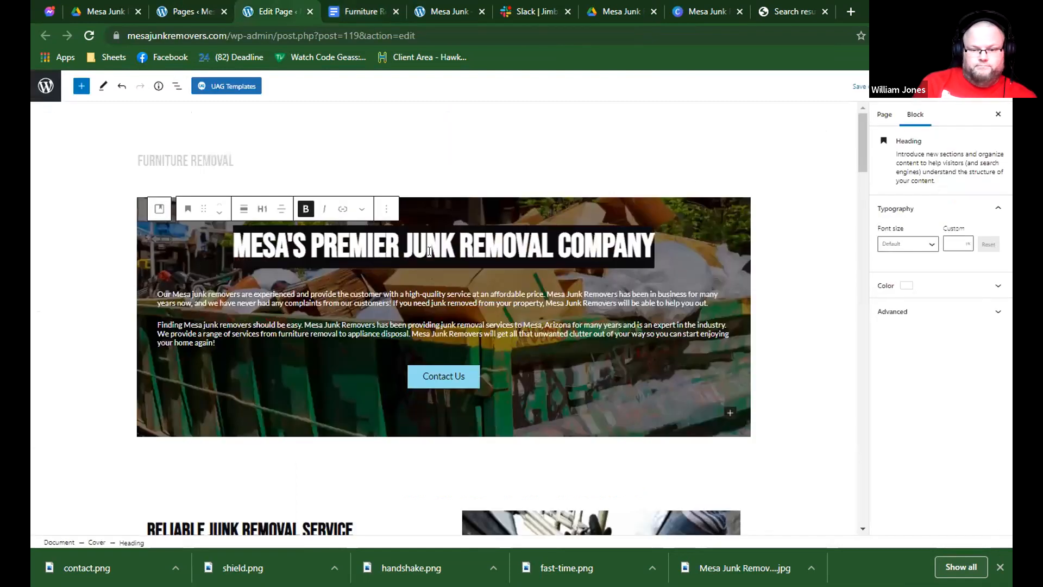
text(FURNITURE REMOVAL)
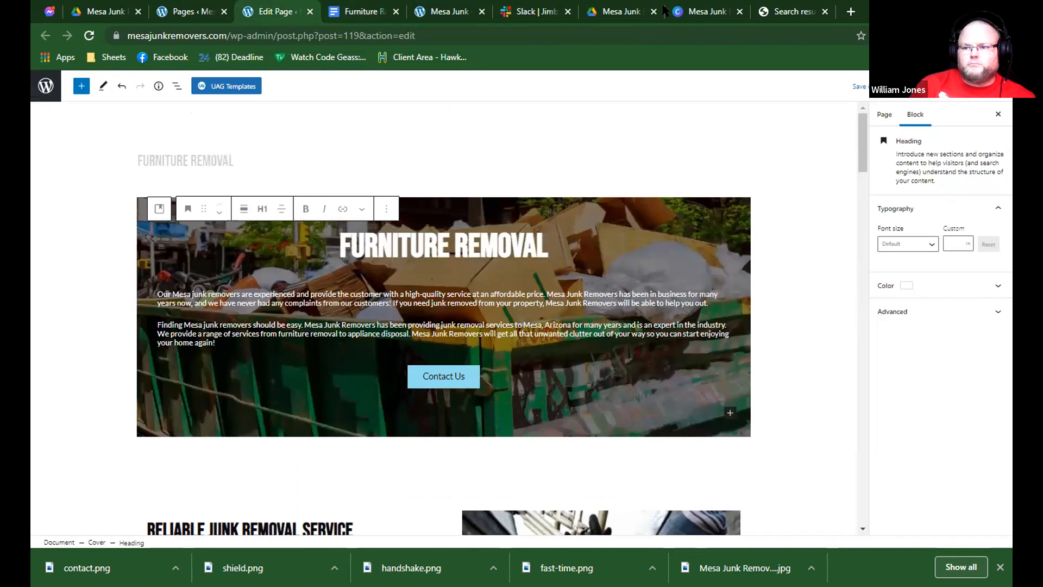
Dismiss the download confirmation in the Canva design and examine the hero cover in the Furniture removal draft.
click(529, 11)
key(ctrl+Tab)
key(ctrl+Tab)
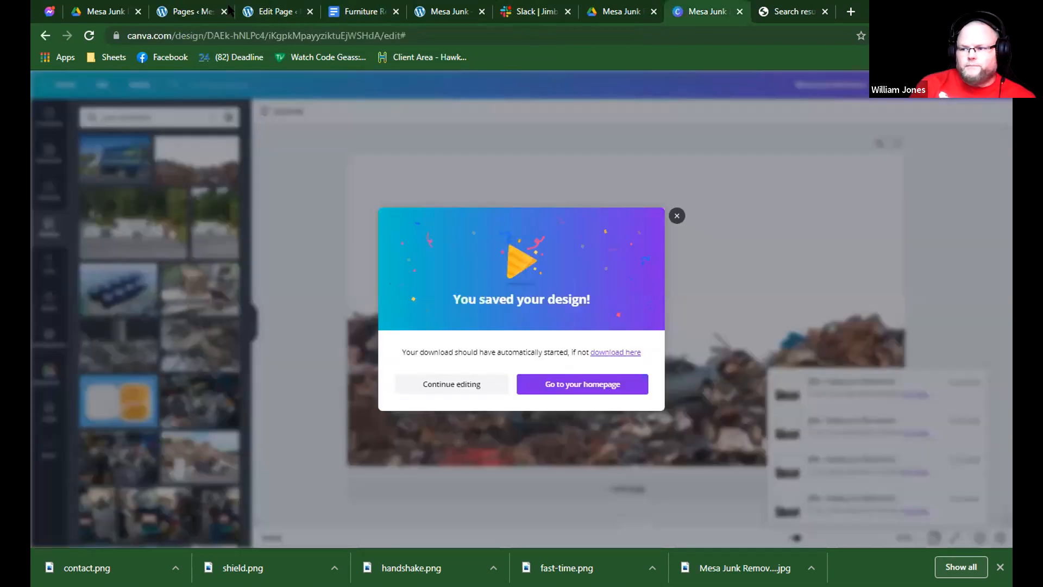
key(Escape)
click(269, 11)
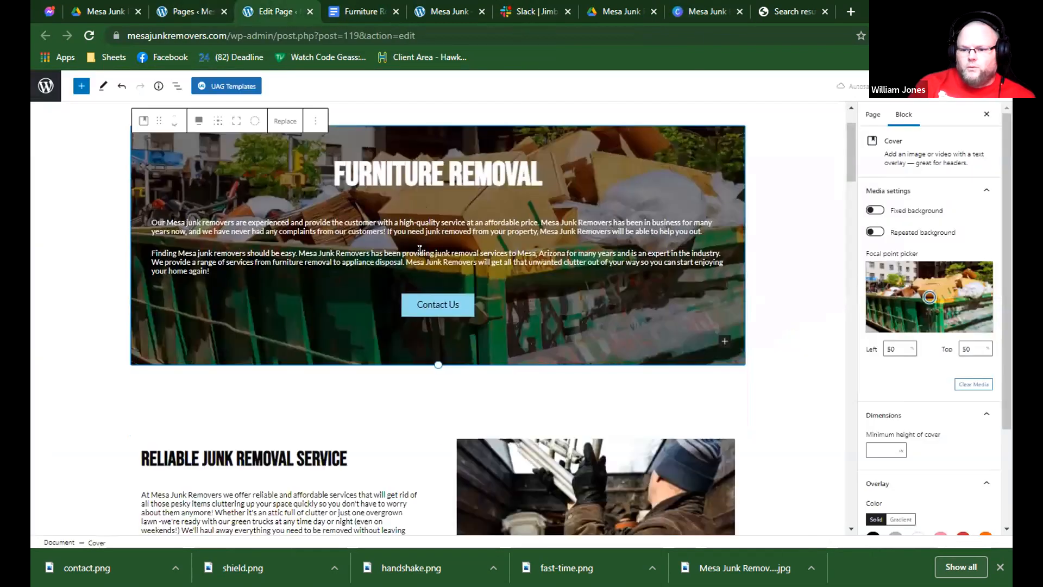
scroll(509, 169, down, 3)
scroll(521, 161, up, 3)
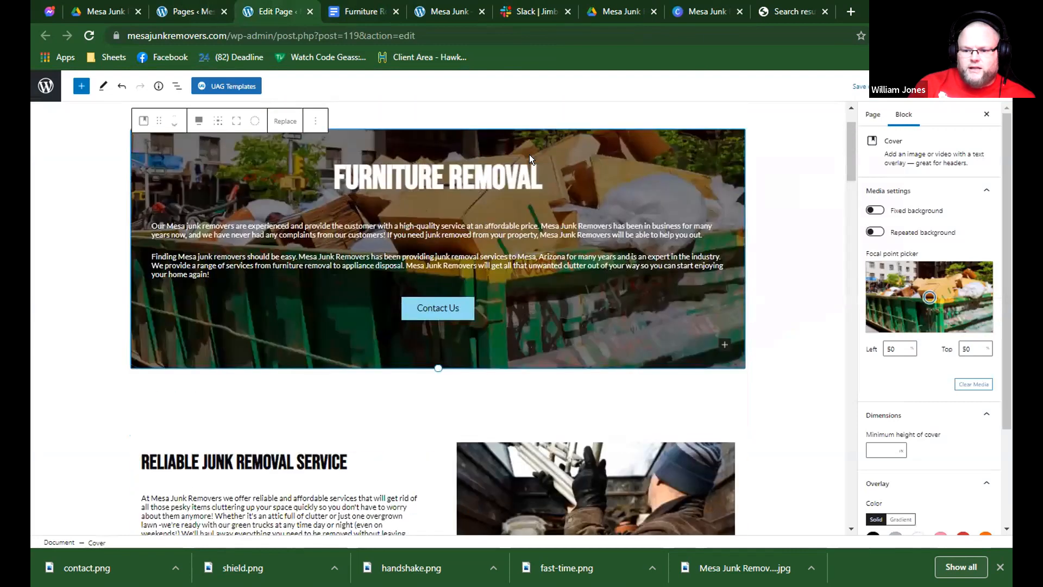
Switch to the Canva design and search its photo library for "furniture removal".
click(719, 11)
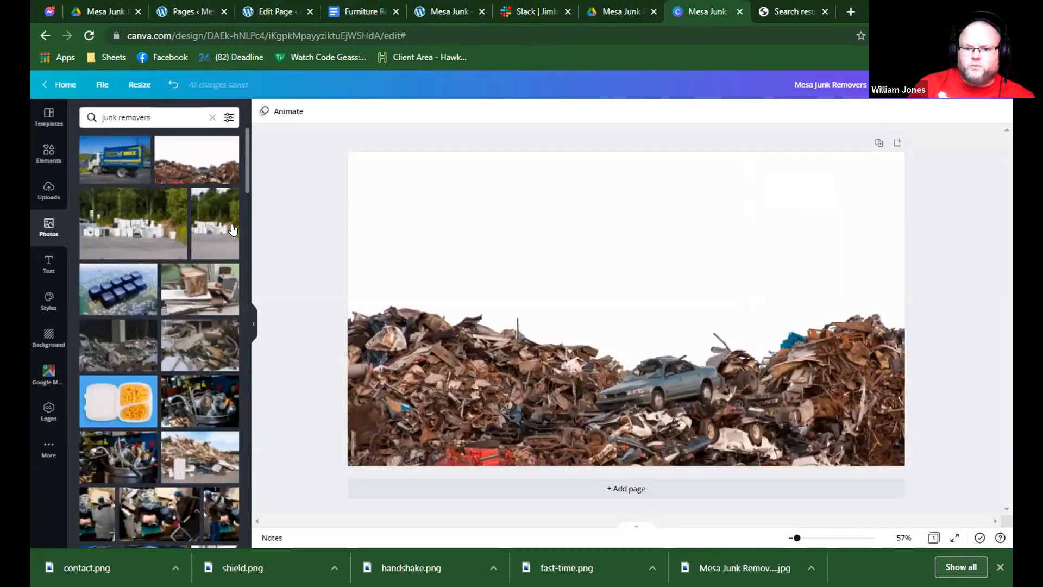
key(ctrl+a)
text(f)
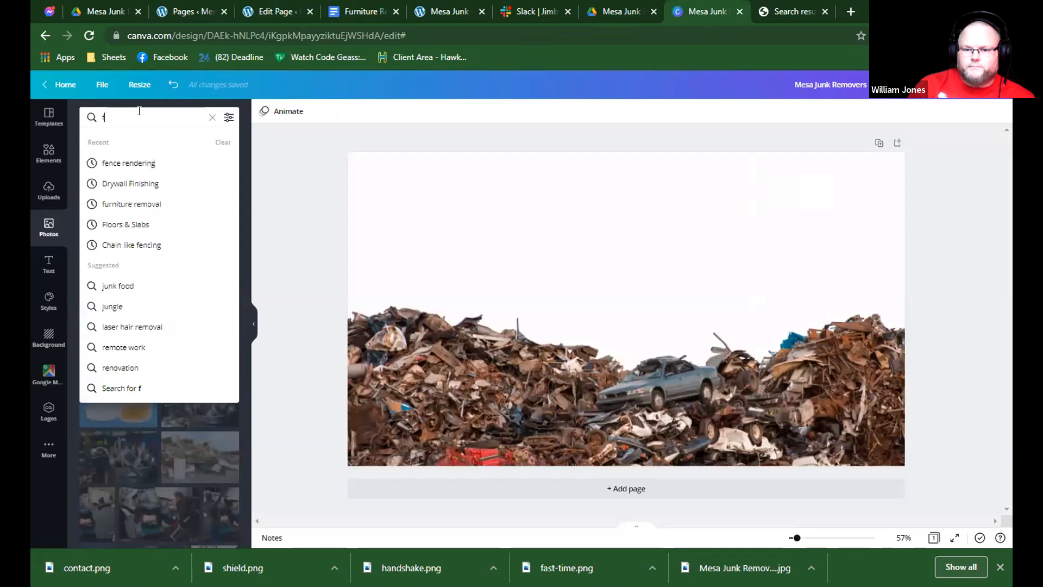
text(urnitu)
key(Down)
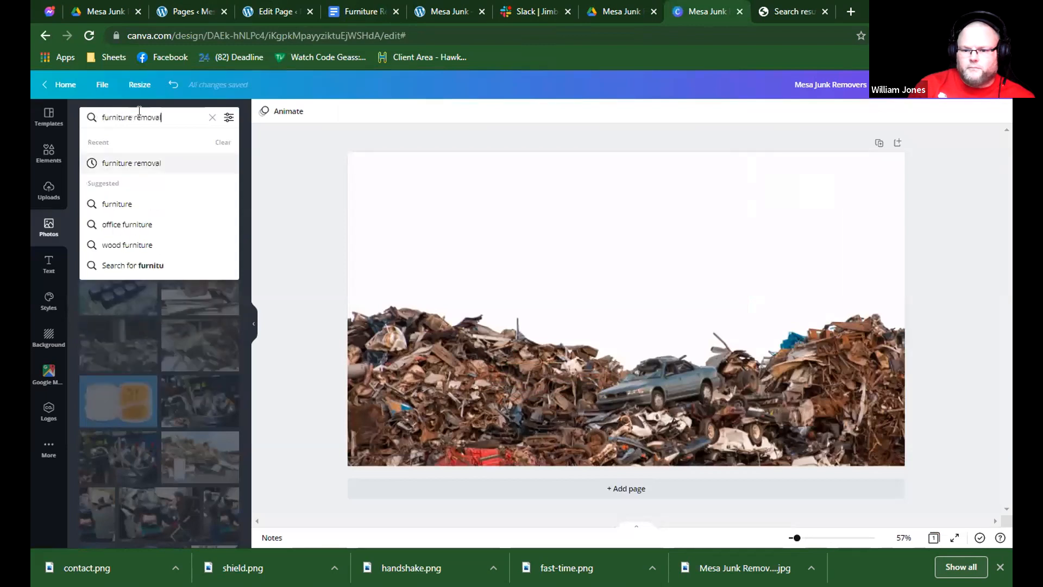
key(Return)
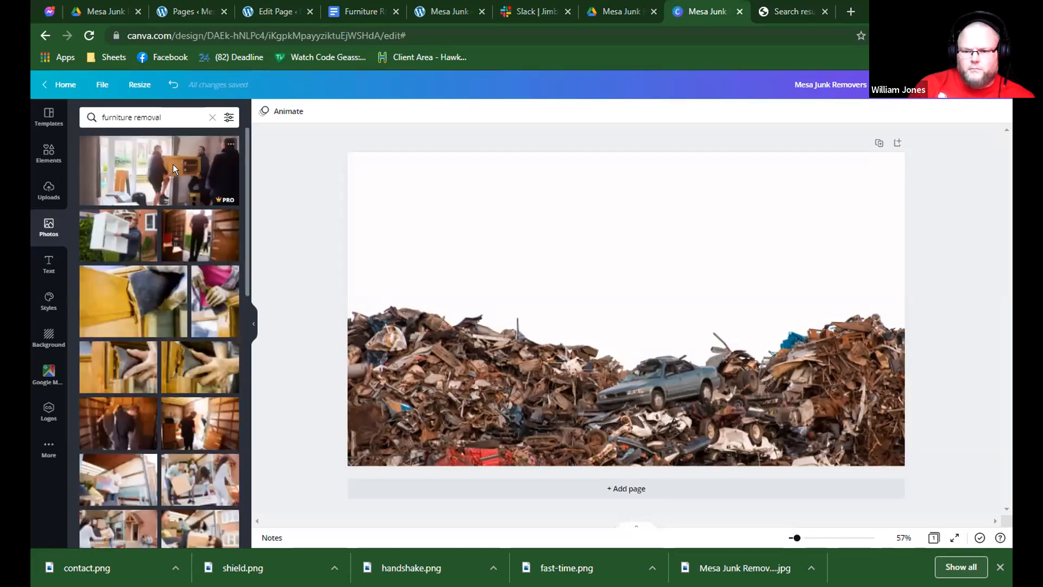
Replace the design's background with the photo of men carrying a wooden cabinet and open the download options.
click(160, 181)
right_click(553, 251)
click(627, 453)
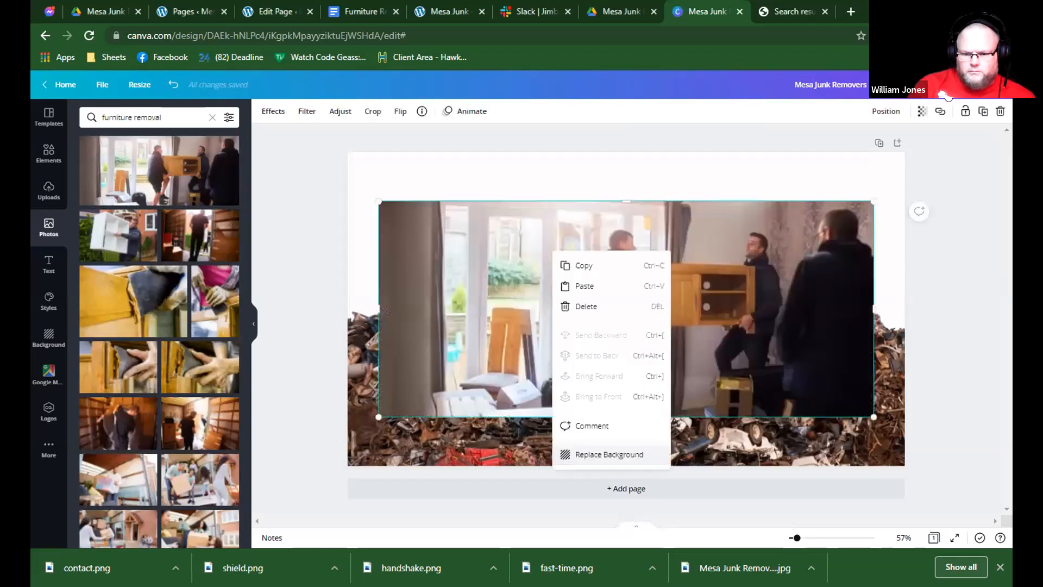
click(947, 91)
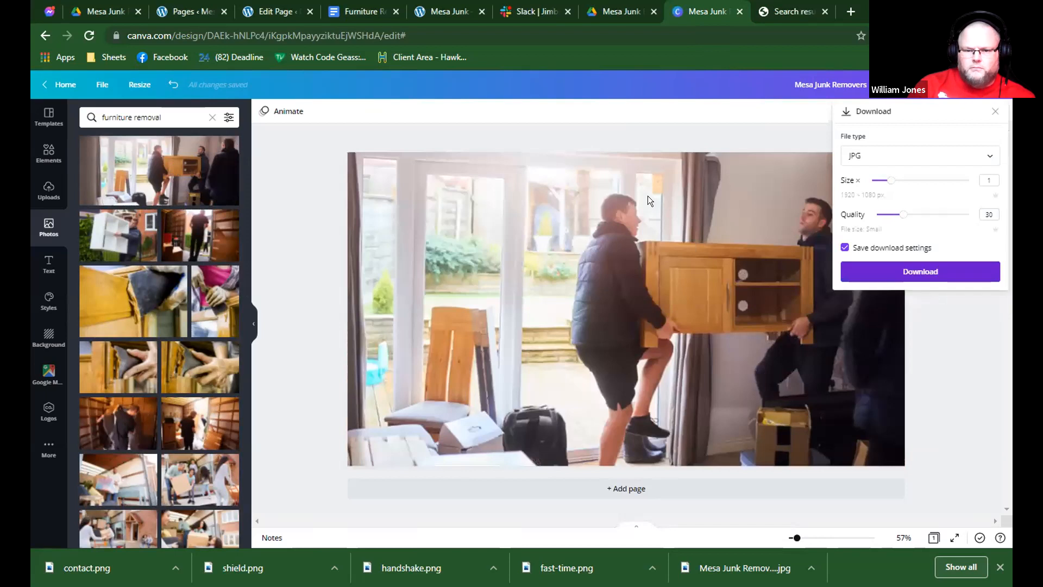
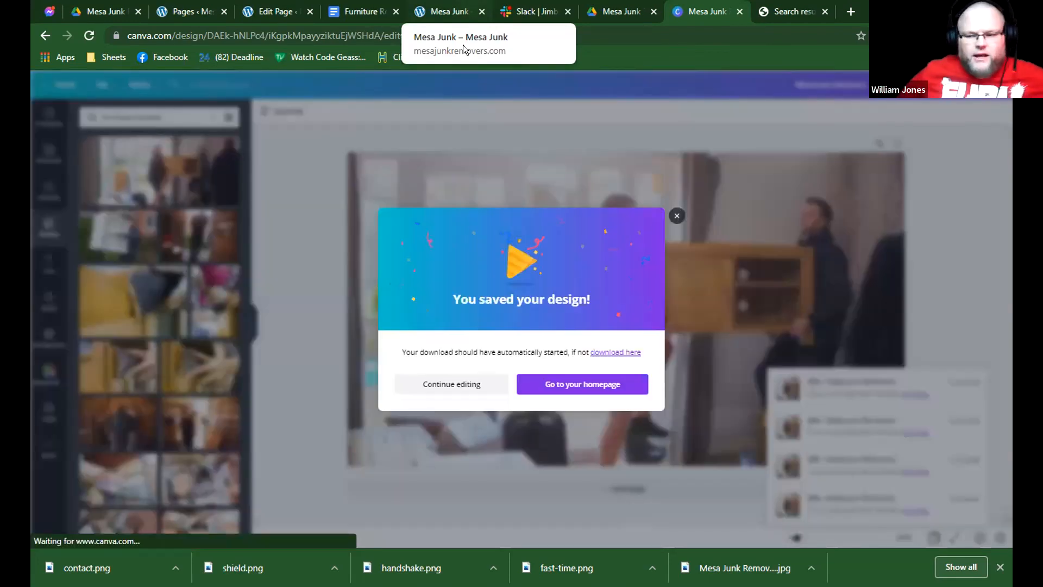
Return to the Furniture Removal page draft and replace the hero cover's image with the uploaded cabinet-carrying photo from the media library.
click(300, 9)
click(290, 124)
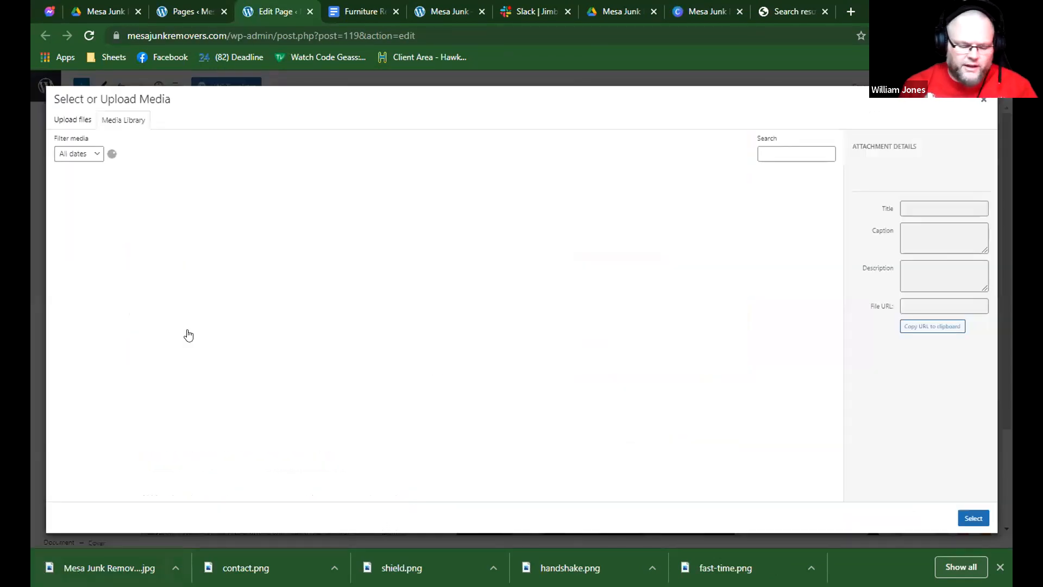
drag(187, 331, 369, 401)
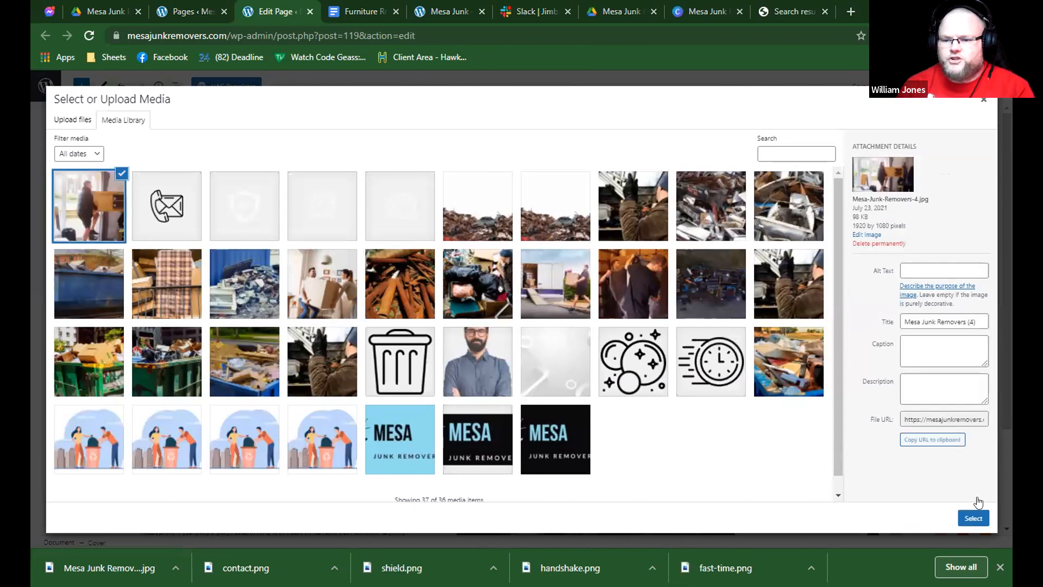
click(974, 517)
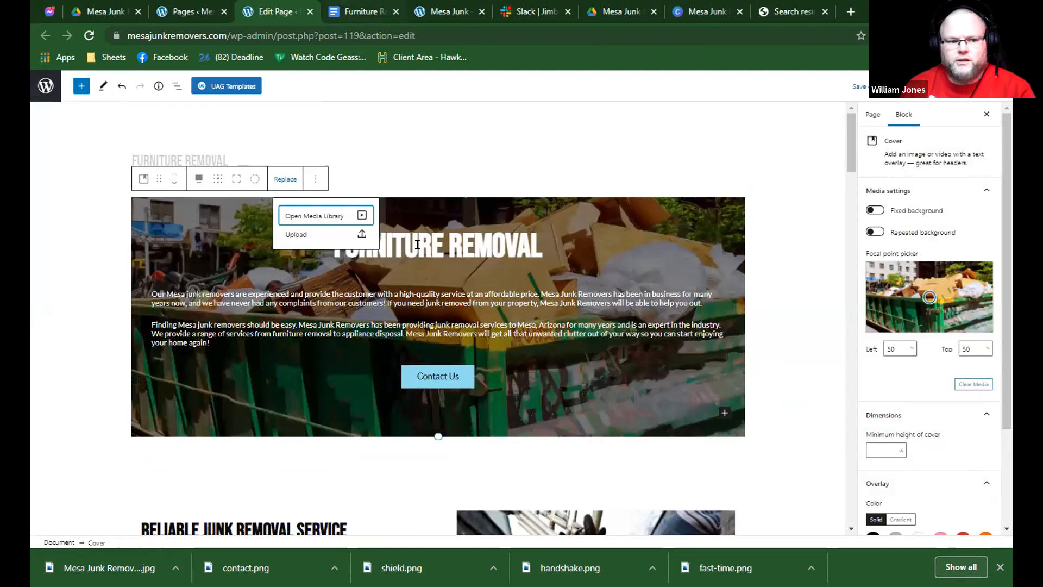
Copy the three introductory paragraphs from the Furniture Removal document and replace the hero cover's two paragraphs with them.
key(ctrl+Tab)
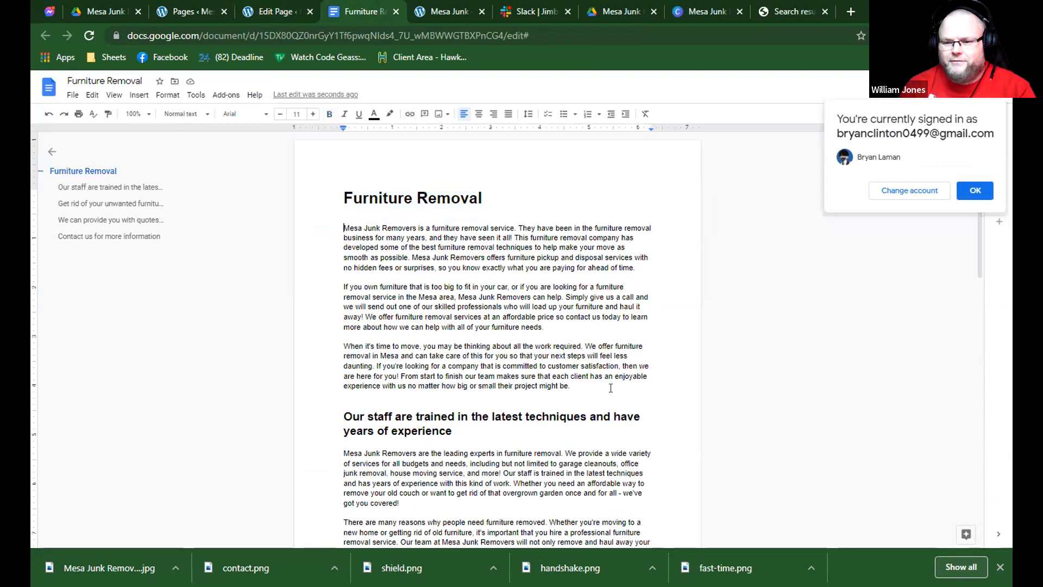
drag(344, 228, 576, 387)
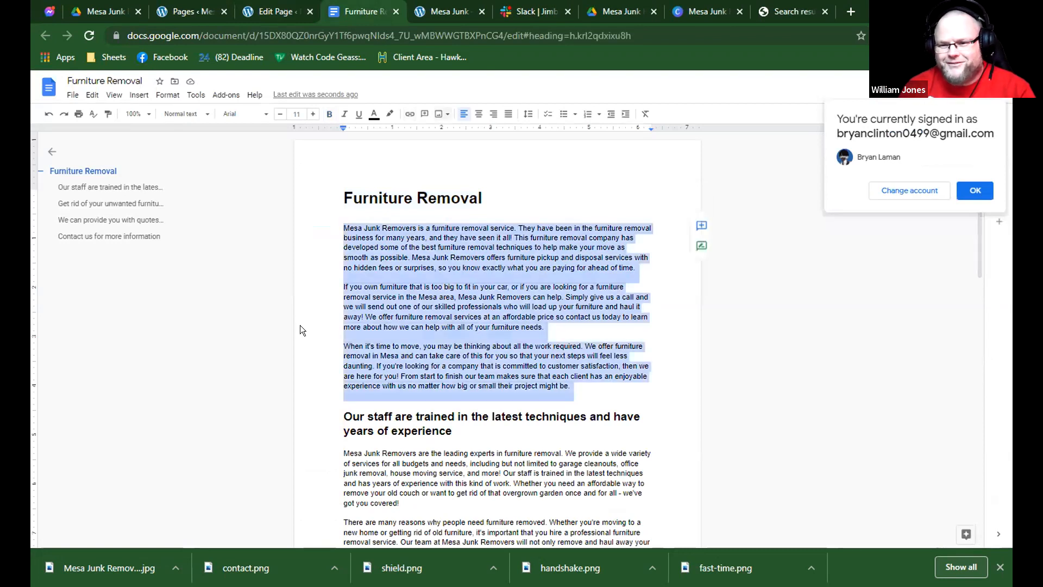
key(ctrl+shift+Tab)
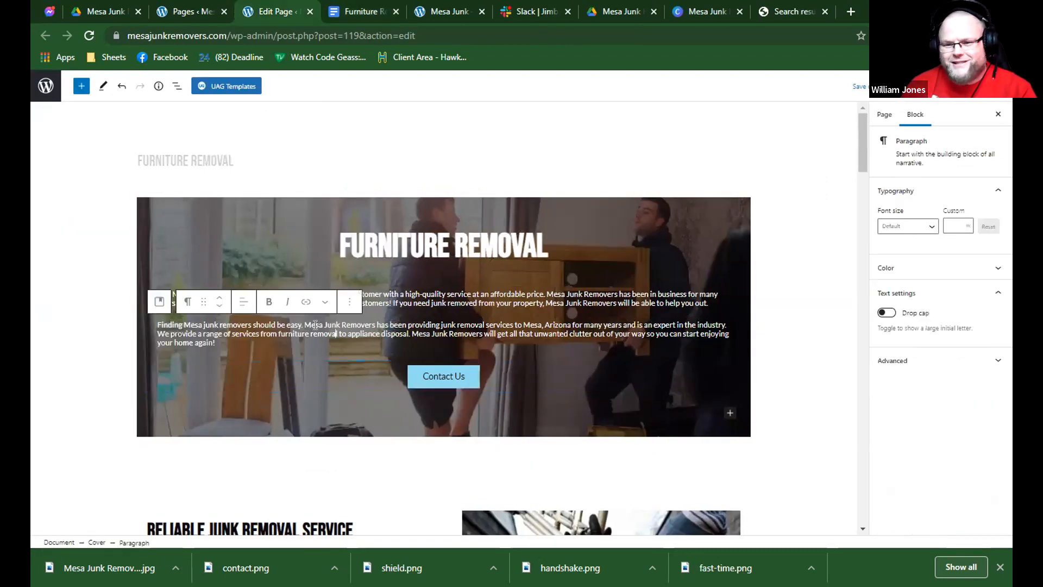
key(Escape)
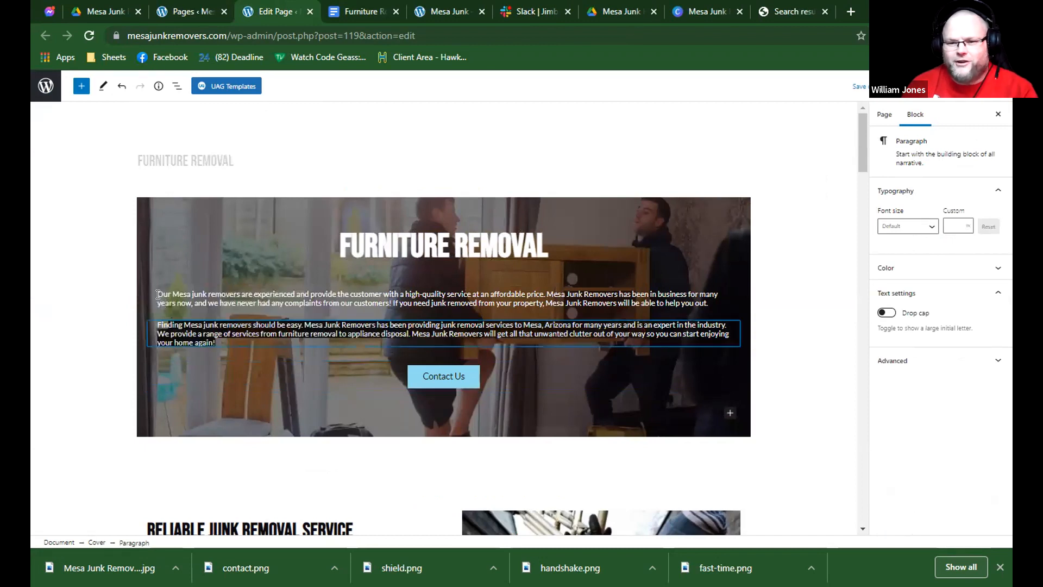
shift+click(159, 298)
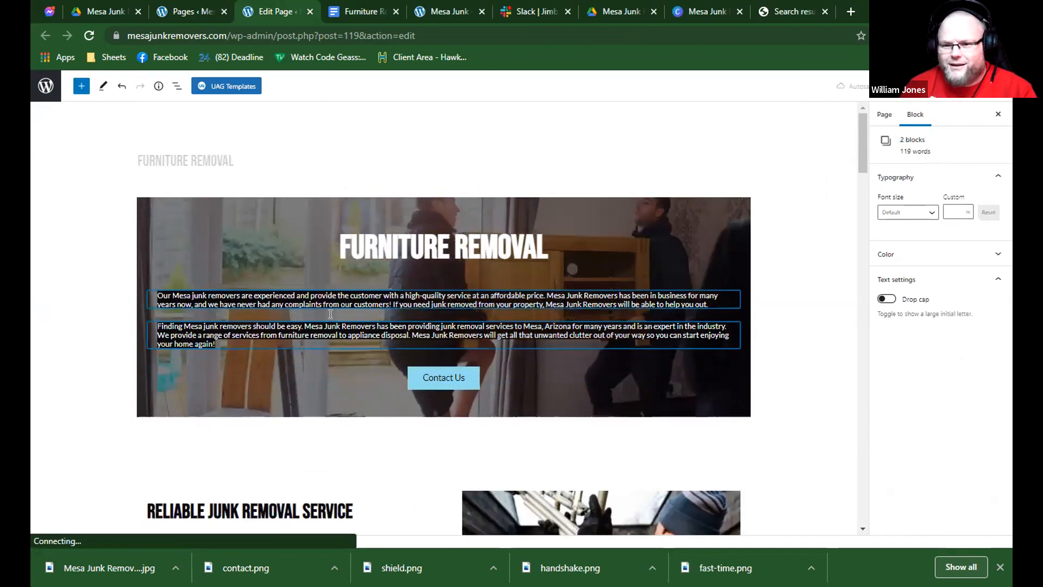
key(ctrl+v)
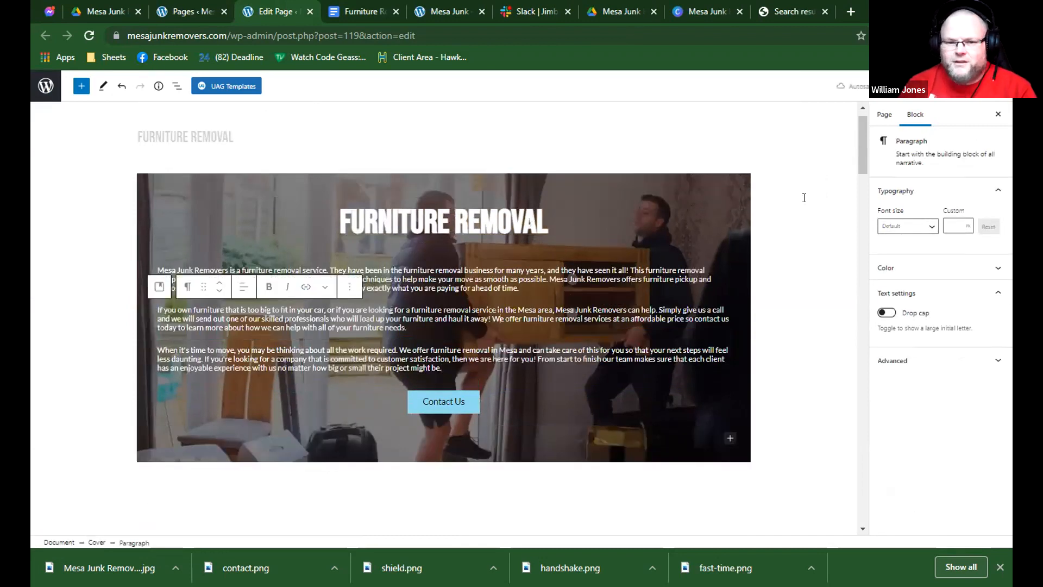
Select the hero cover and set its overlay opacity to 70.
click(805, 198)
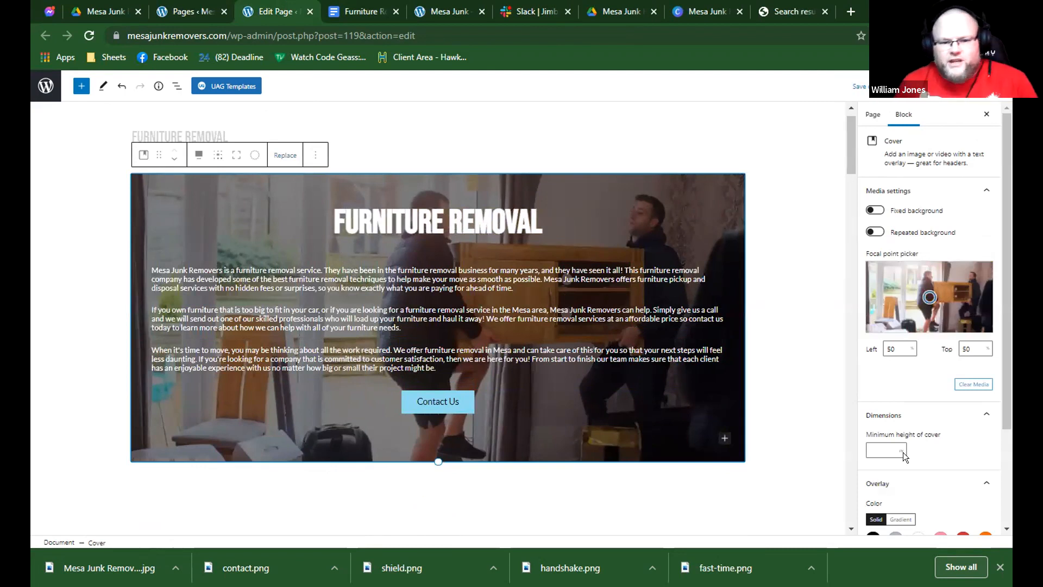
scroll(915, 494, down, 2)
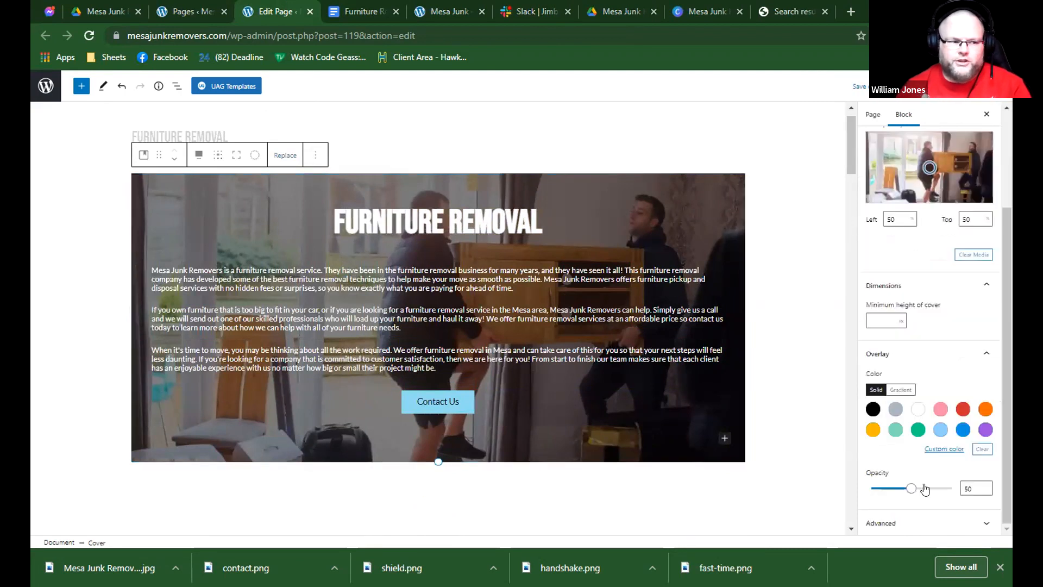
drag(913, 488, 927, 489)
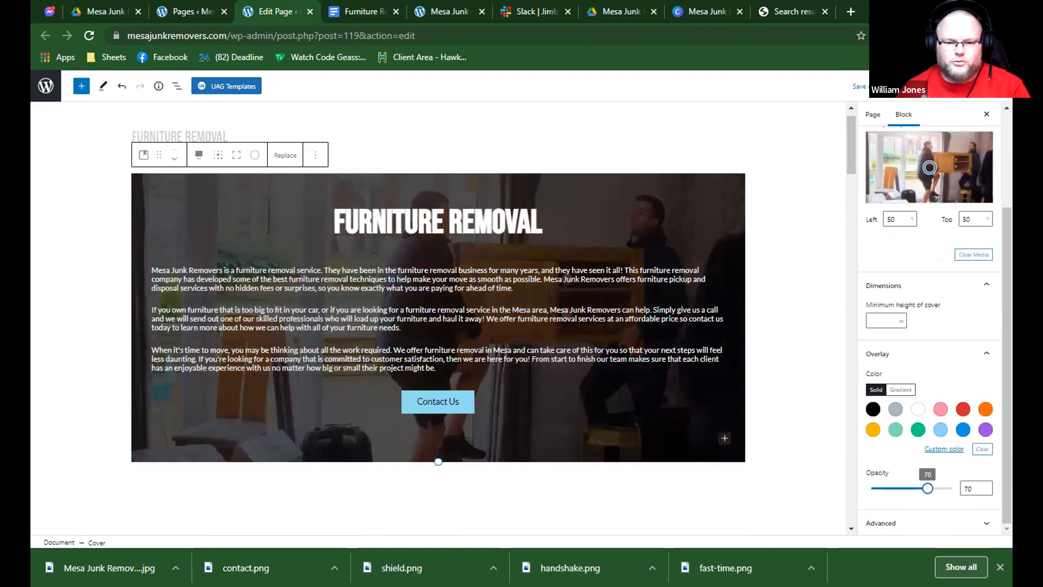
Preview the page in the tablet and mobile layouts, examine the hero text, and return to the desktop layout.
click(902, 87)
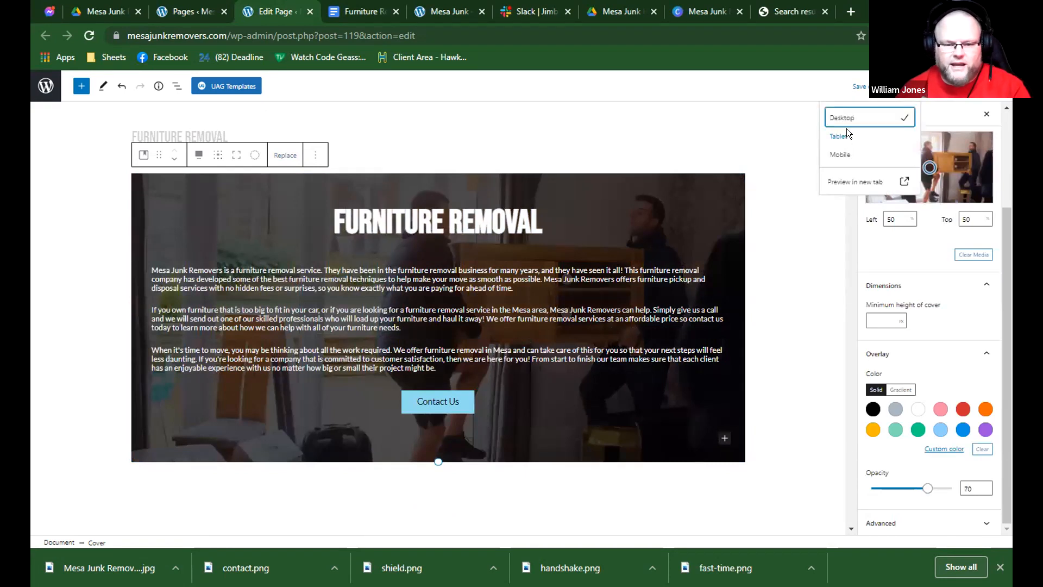
click(847, 136)
scroll(517, 277, down, 3)
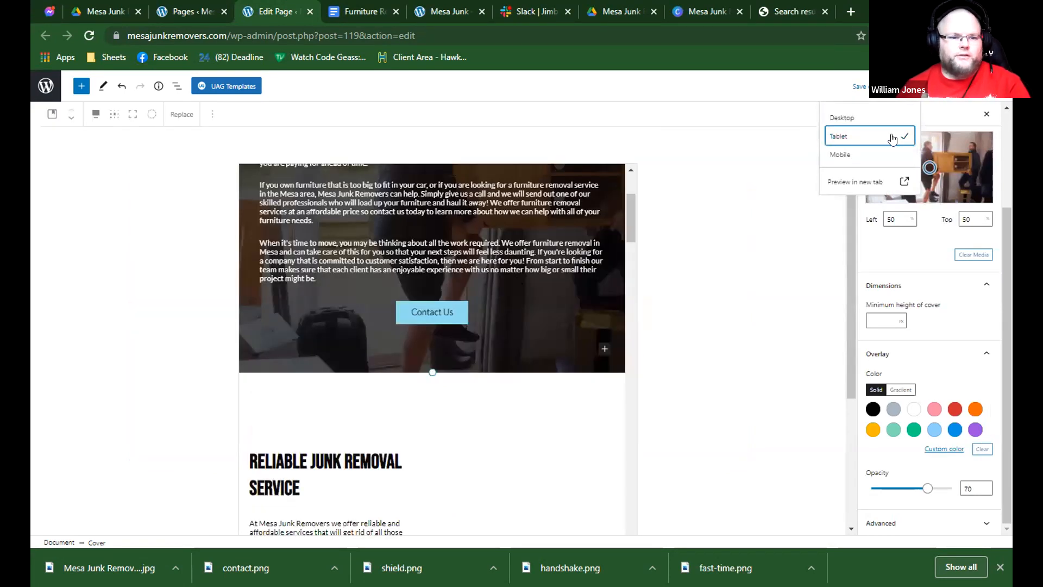
click(851, 158)
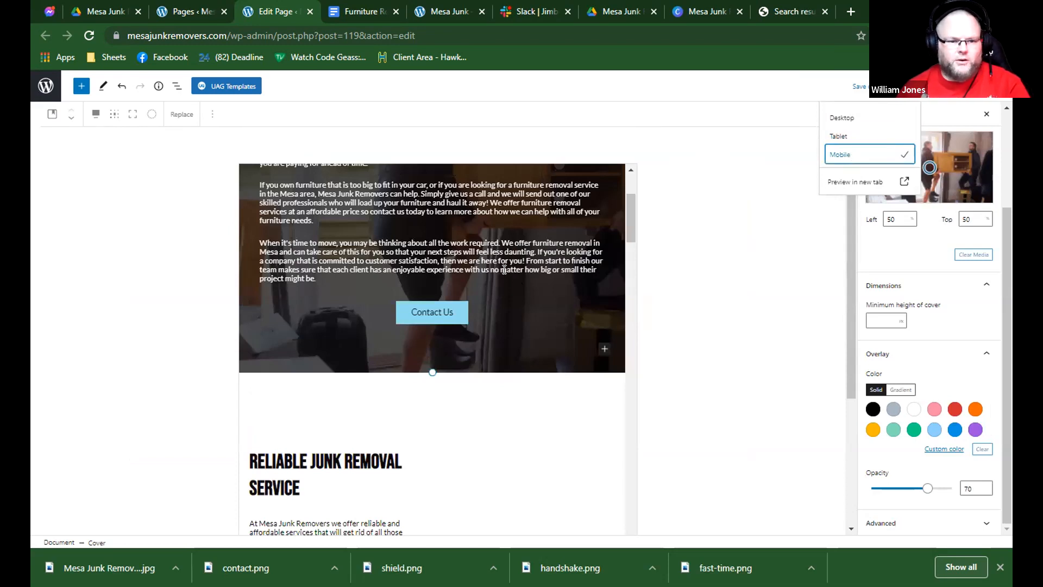
click(861, 123)
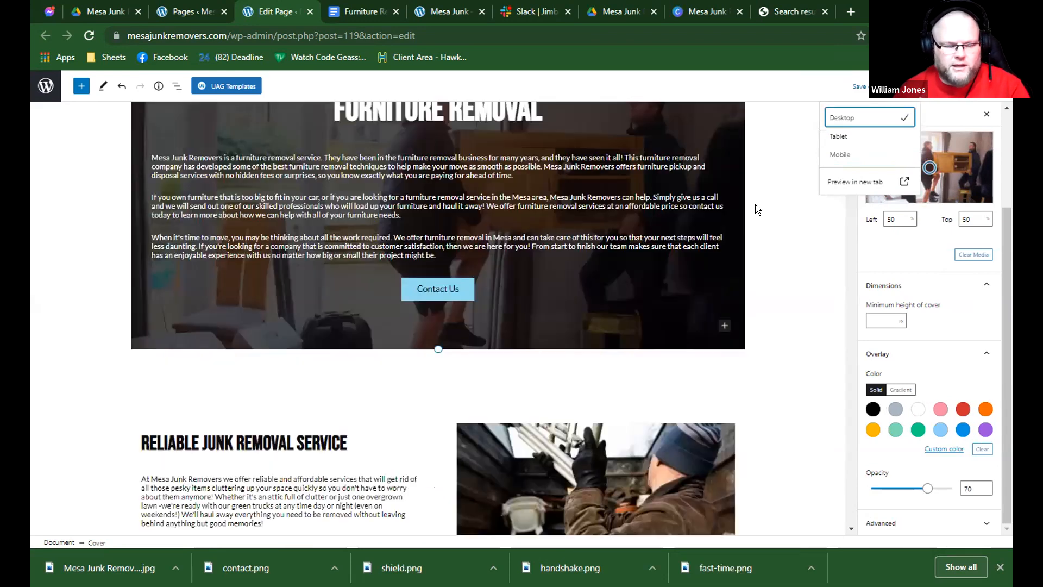
scroll(757, 210, down, 3)
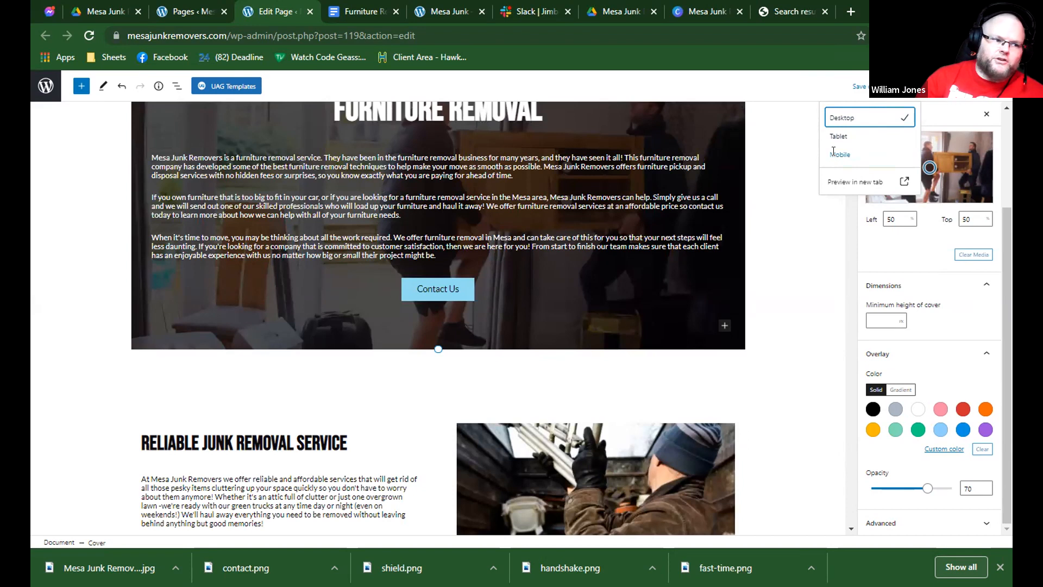
scroll(424, 132, up, 2)
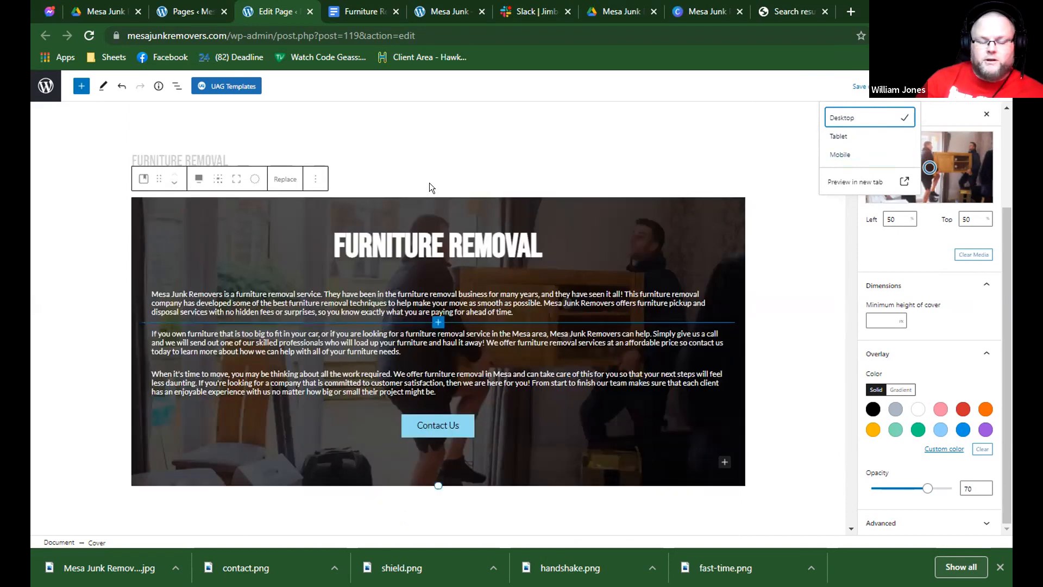
scroll(429, 183, down, 2)
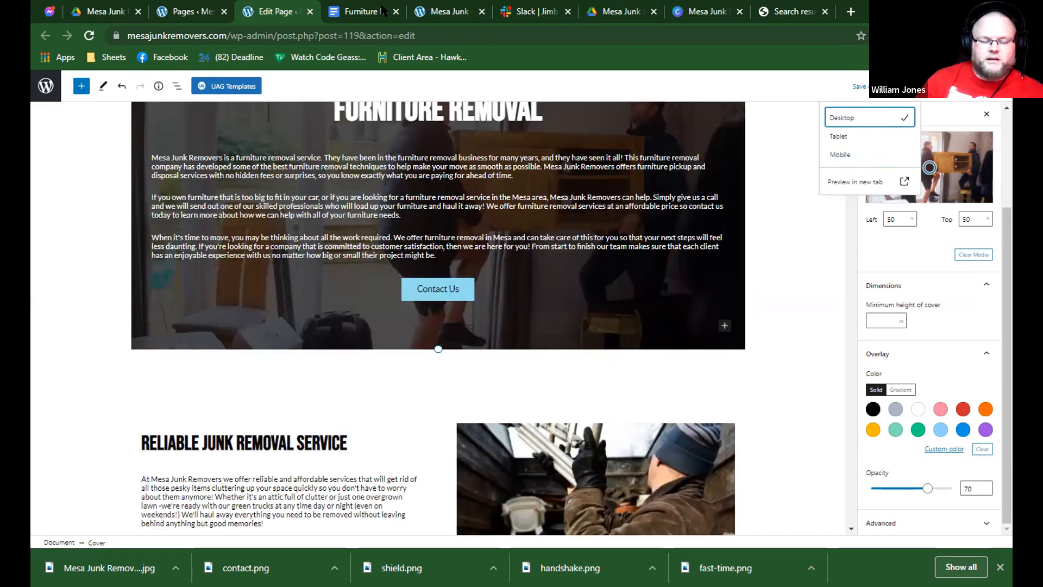
scroll(403, 154, down, 1)
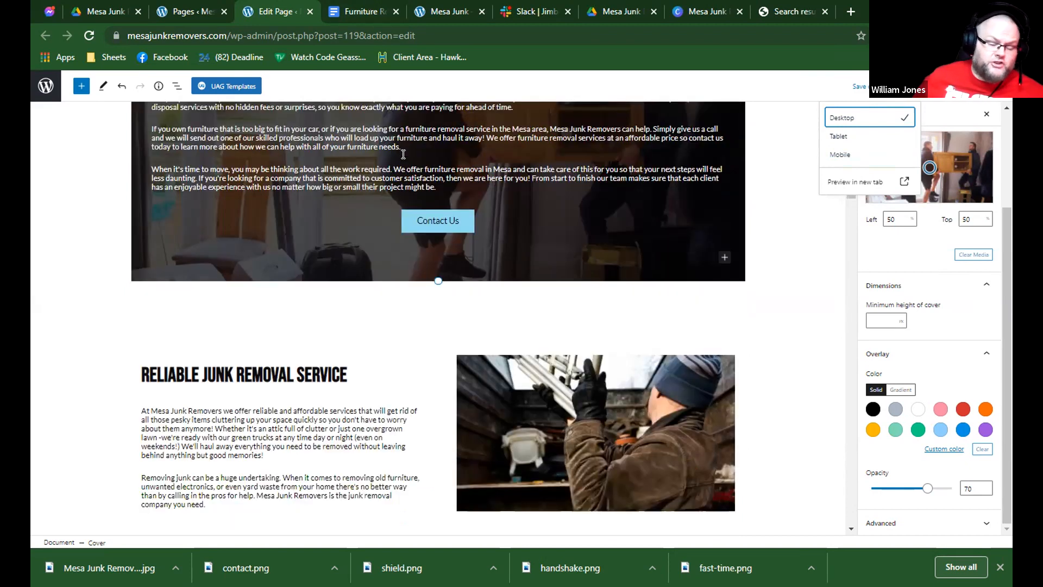
key(ctrl+Tab)
key(ctrl+shift+Tab)
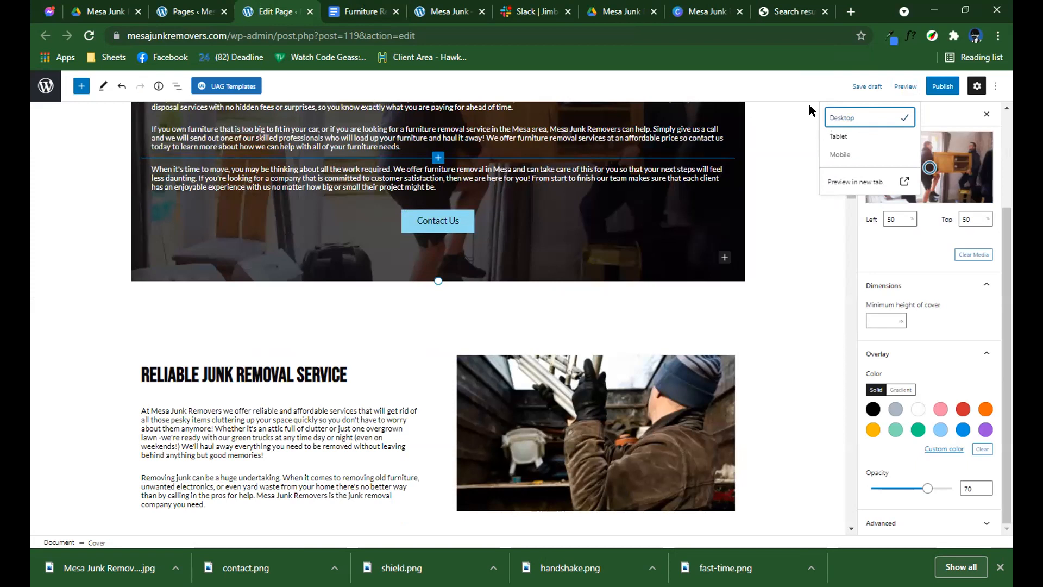
click(868, 156)
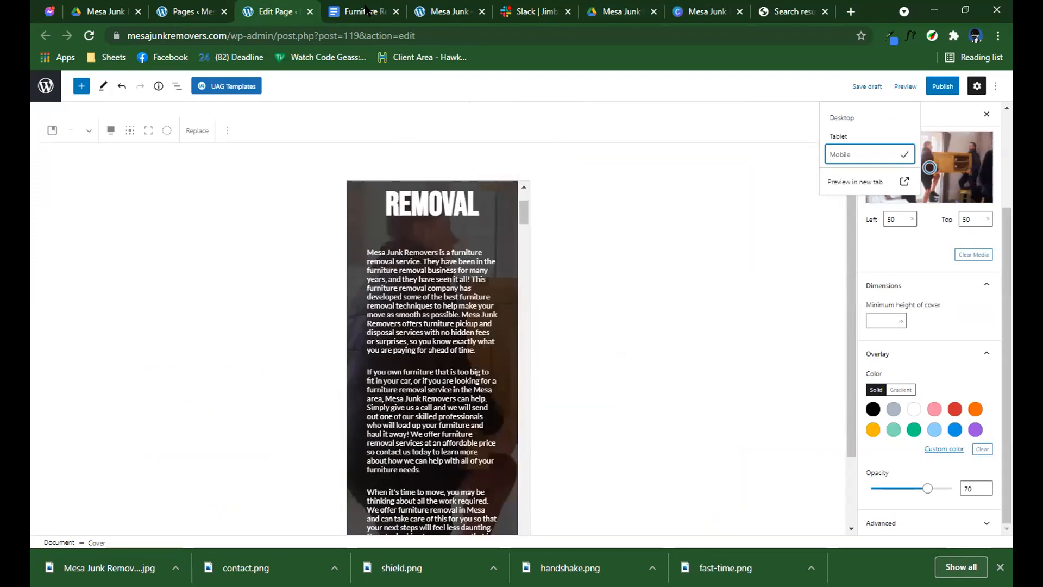
click(858, 127)
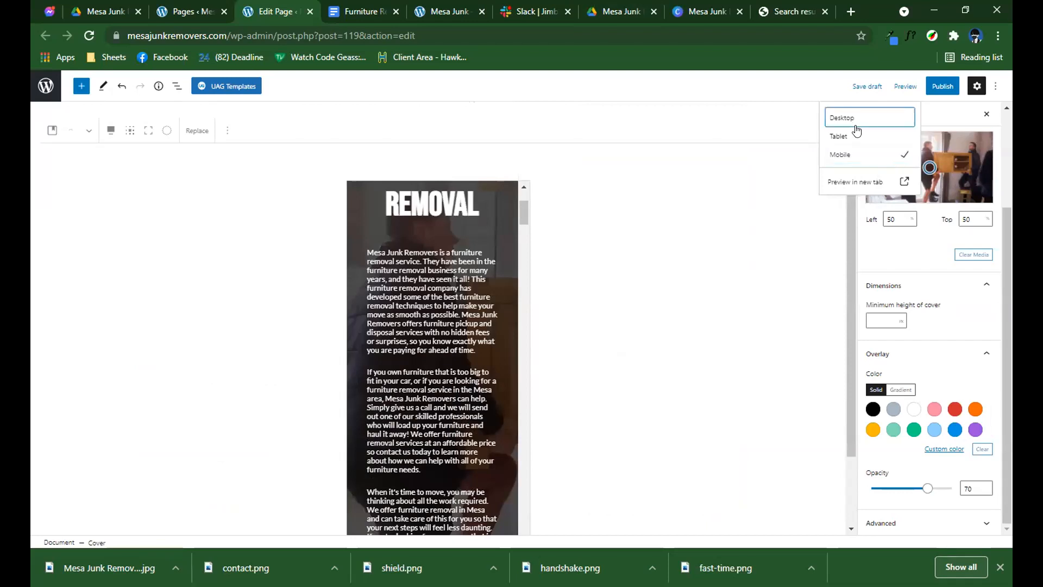
scroll(571, 297, down, 1)
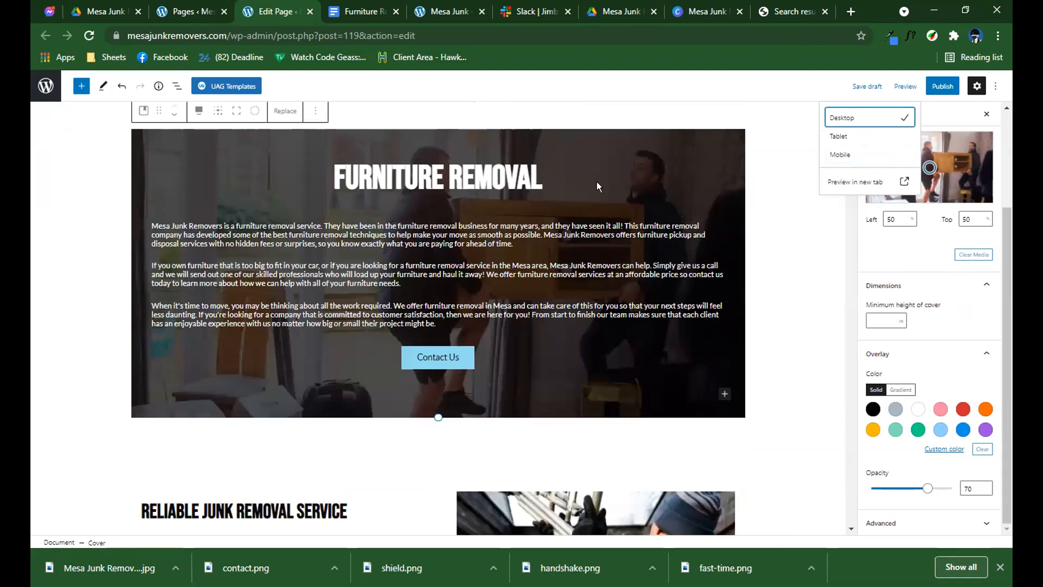
Replace the "Reliable Junk Removal Service" heading with "Our staff are trained in the latest techniques and have years of experience" copied from the document.
click(361, 11)
triple_click(413, 291)
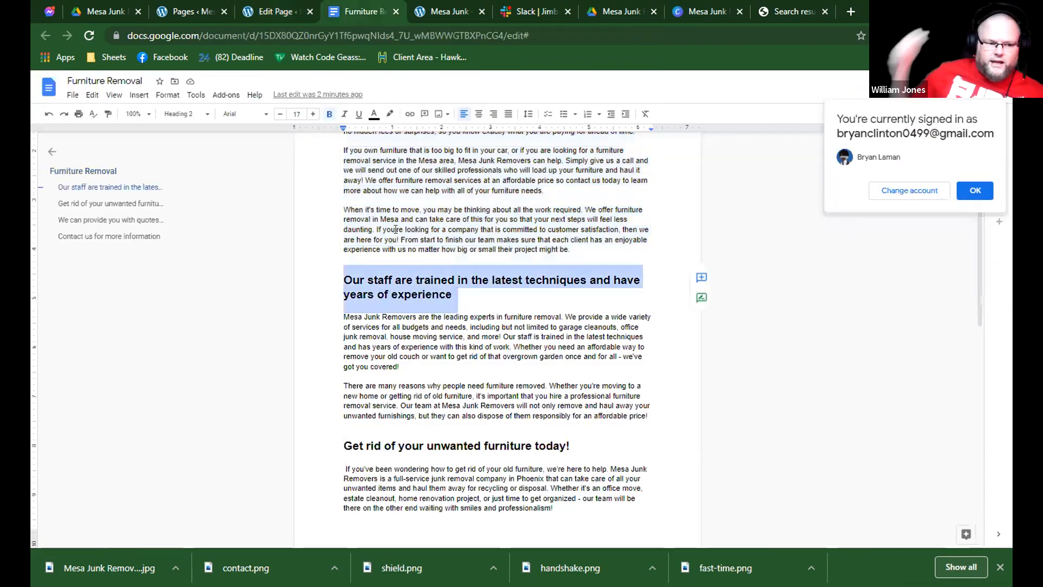
key(ctrl+shift+Tab)
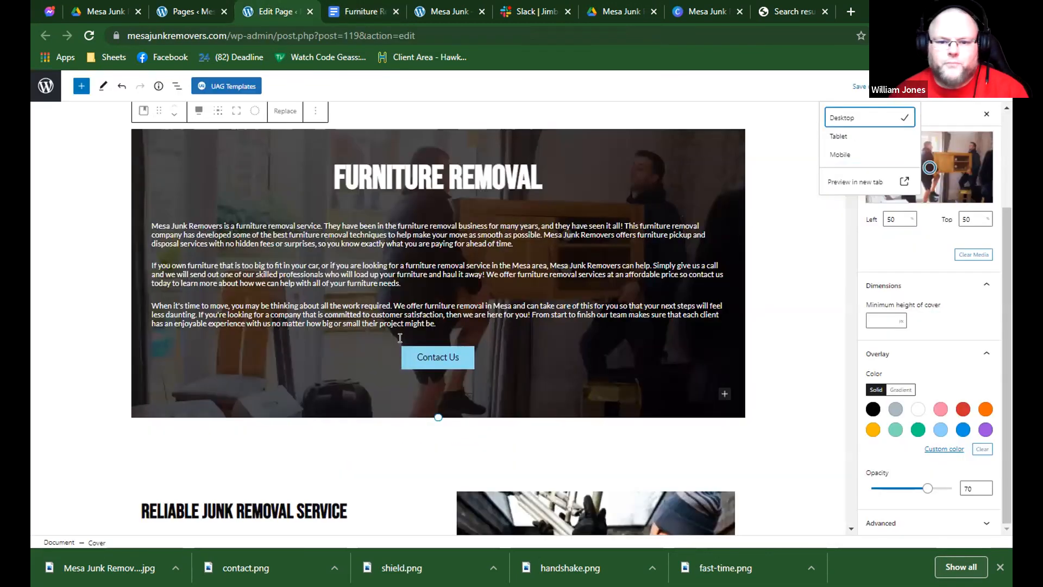
scroll(313, 298, down, 3)
triple_click(314, 307)
text(OUR STAFF ARE TRAINED IN THE LATEST TECHNIQUES AND HAVE YEARS OF EXPERIENCE)
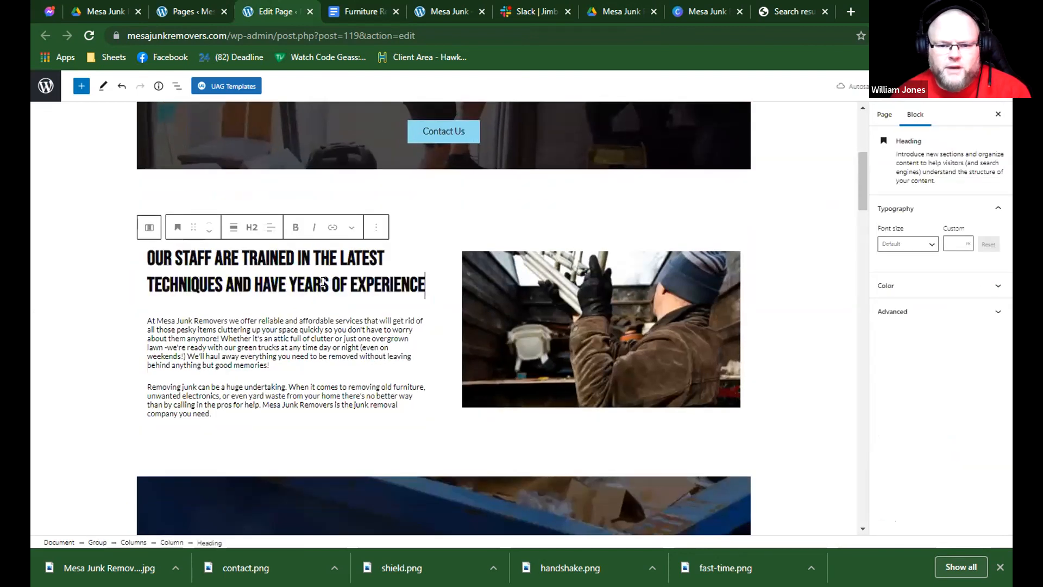
Replace the two paragraphs under the staff training heading with the matching ones from the document, and make that heading bold.
click(375, 11)
click(654, 417)
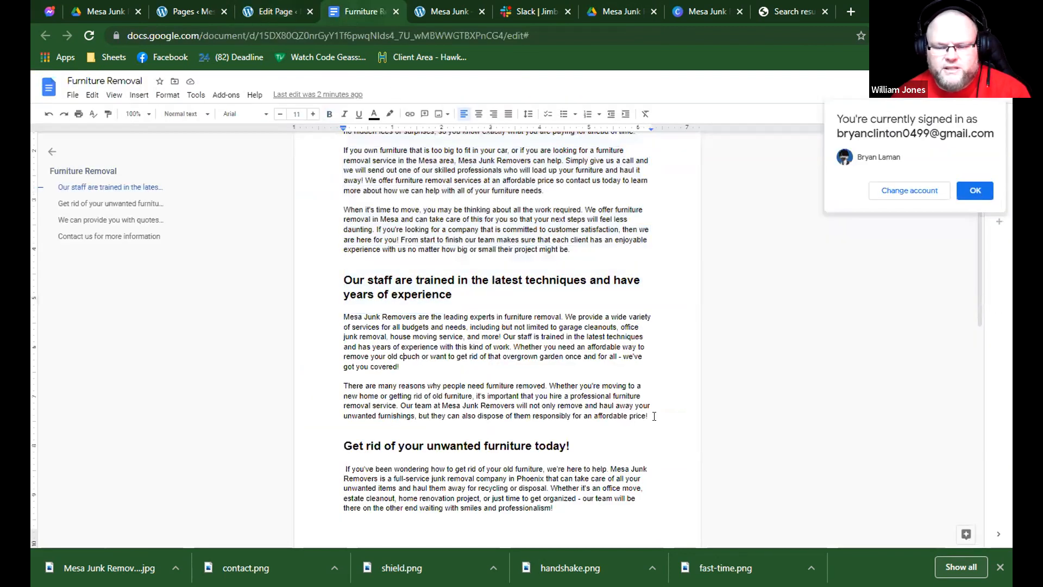
drag(496, 387, 344, 314)
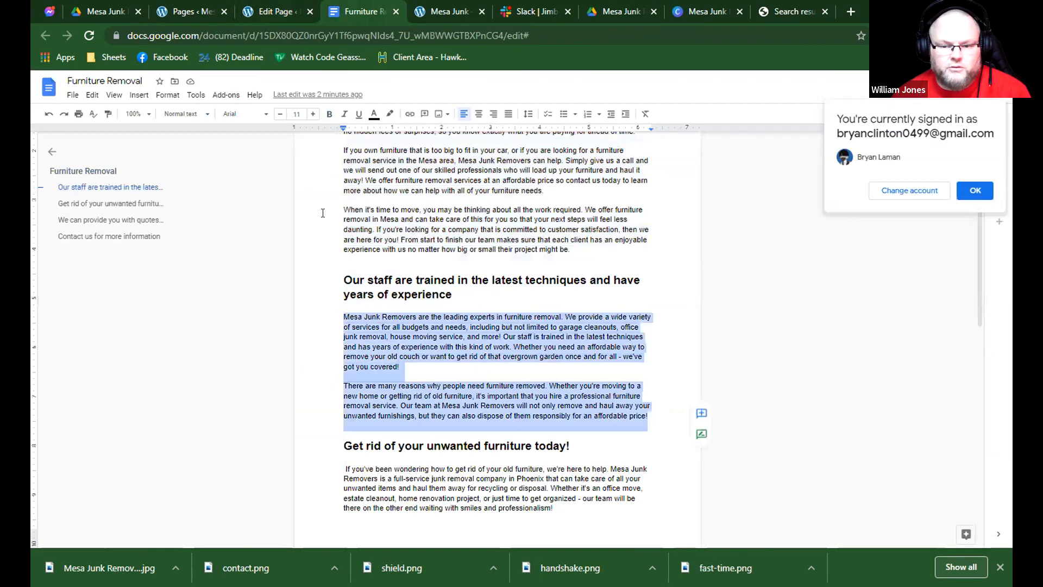
click(268, 12)
click(149, 321)
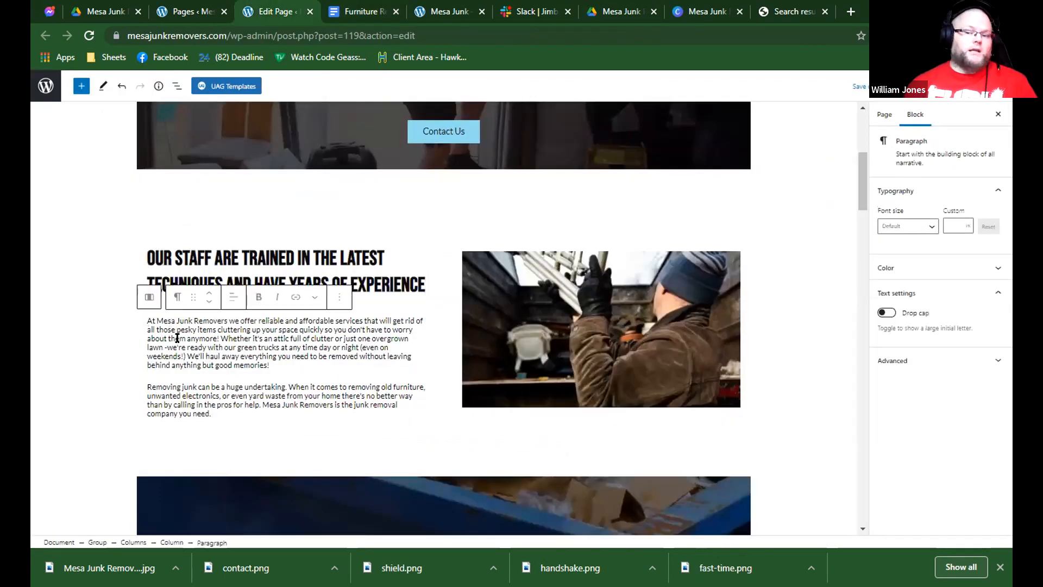
shift+click(252, 417)
key(ctrl+v)
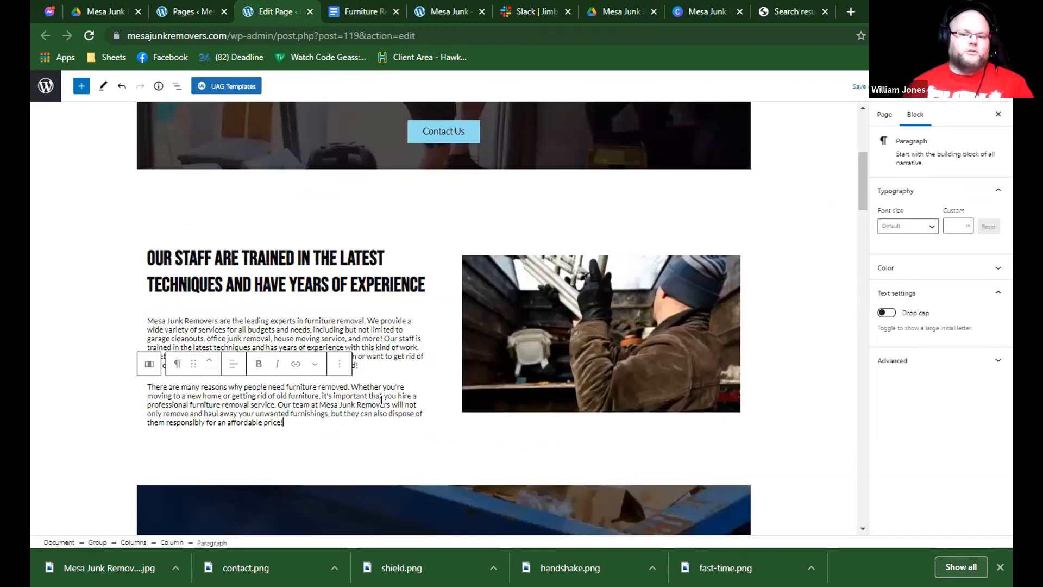
click(382, 329)
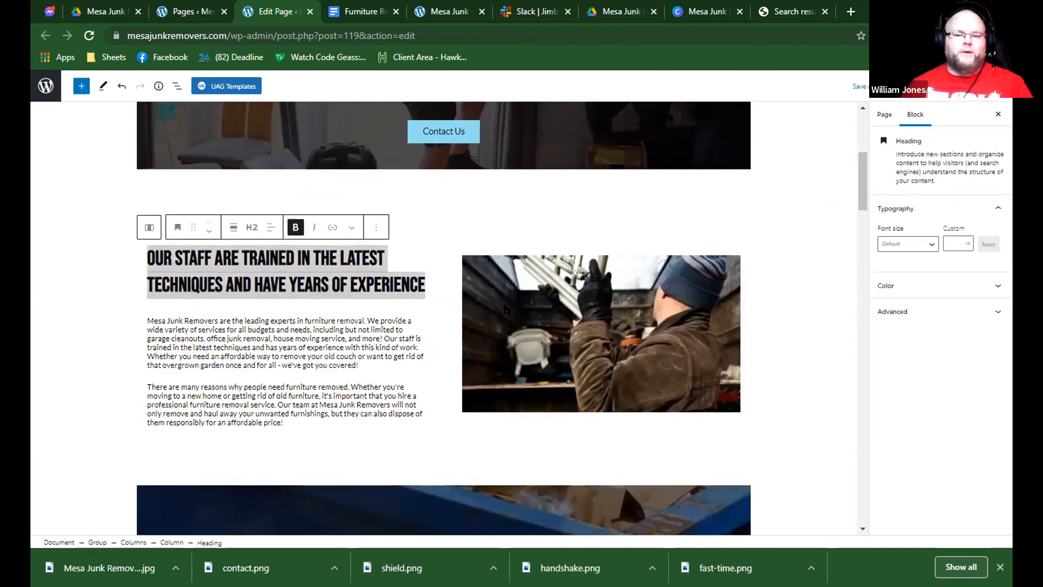
click(538, 12)
click(721, 10)
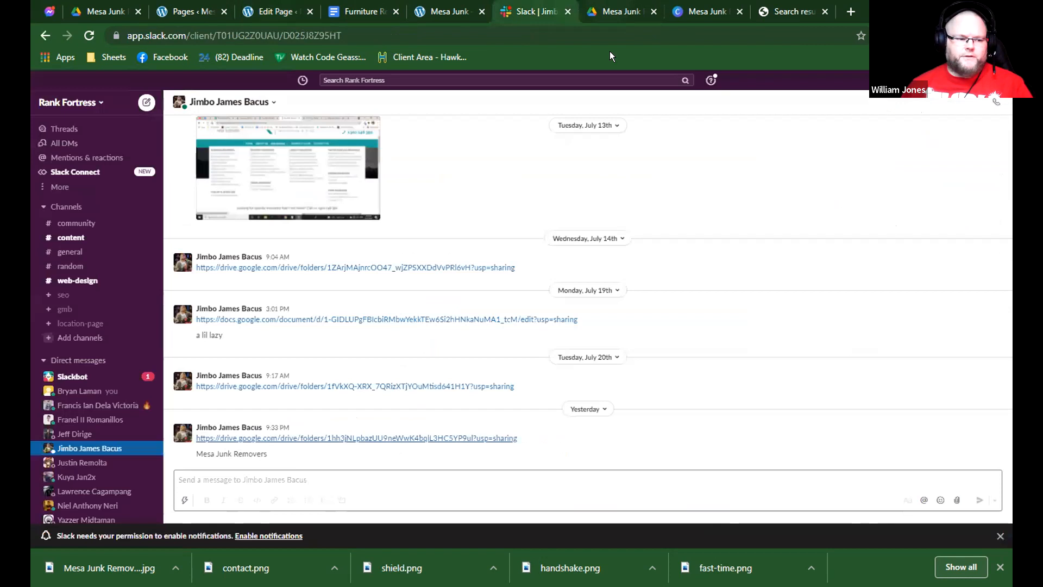
click(260, 141)
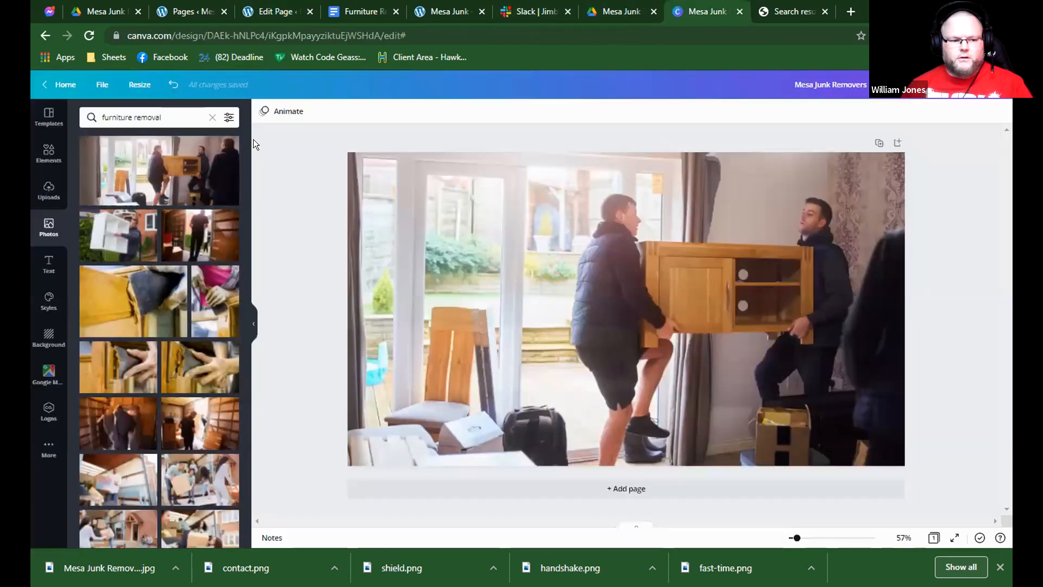
click(383, 10)
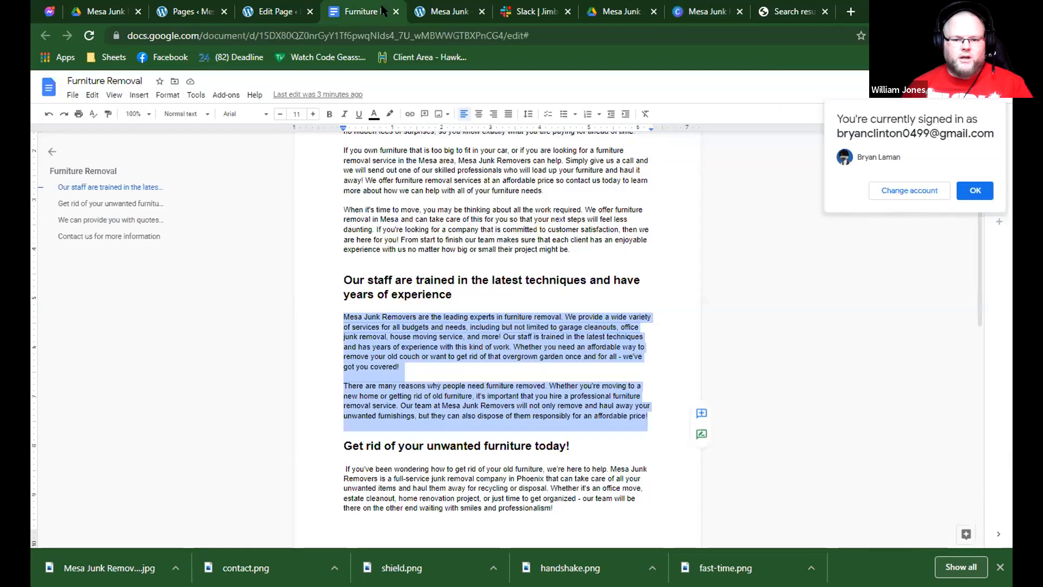
click(296, 9)
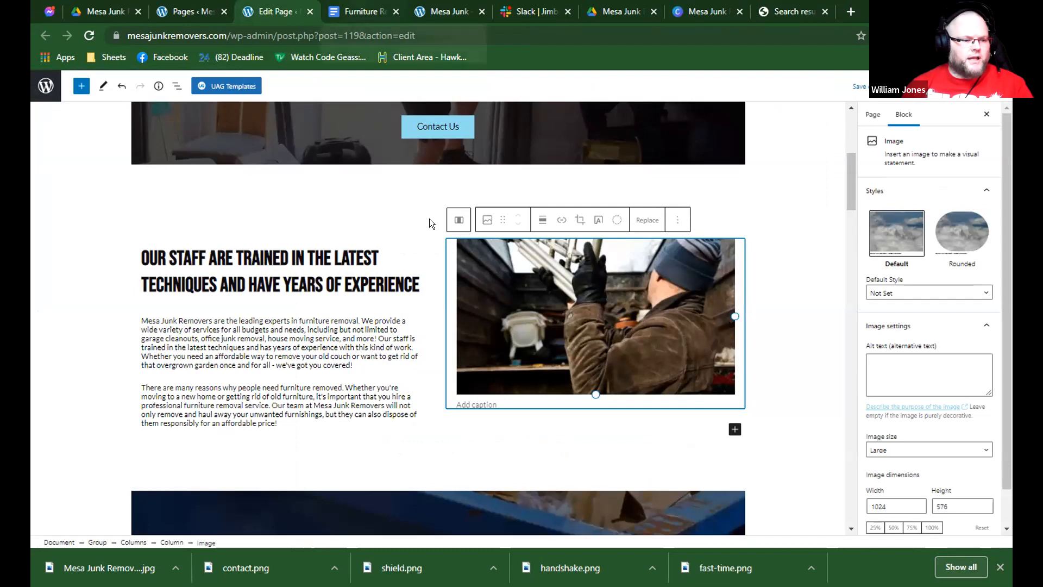
click(380, 12)
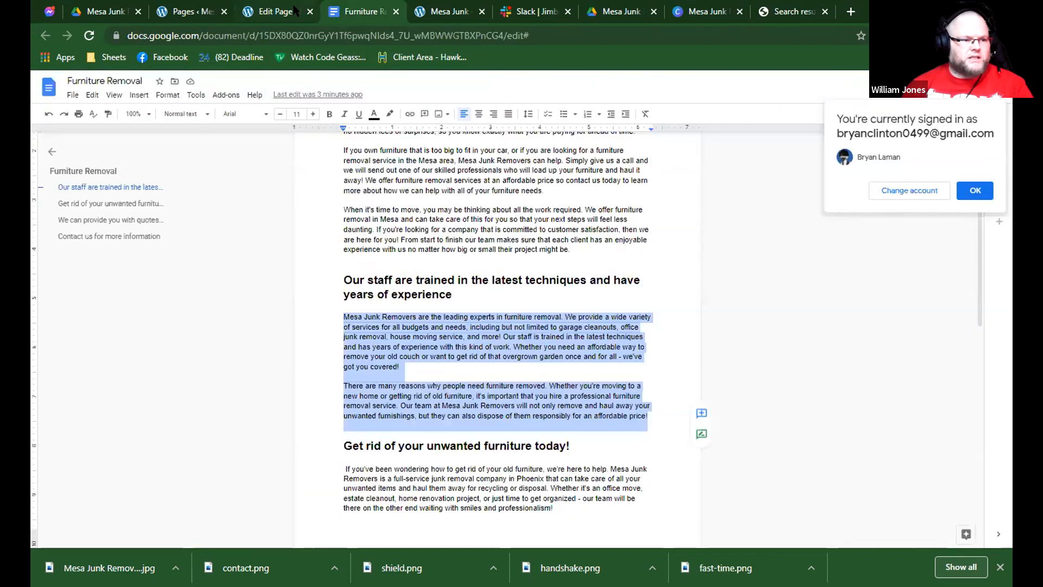
click(295, 10)
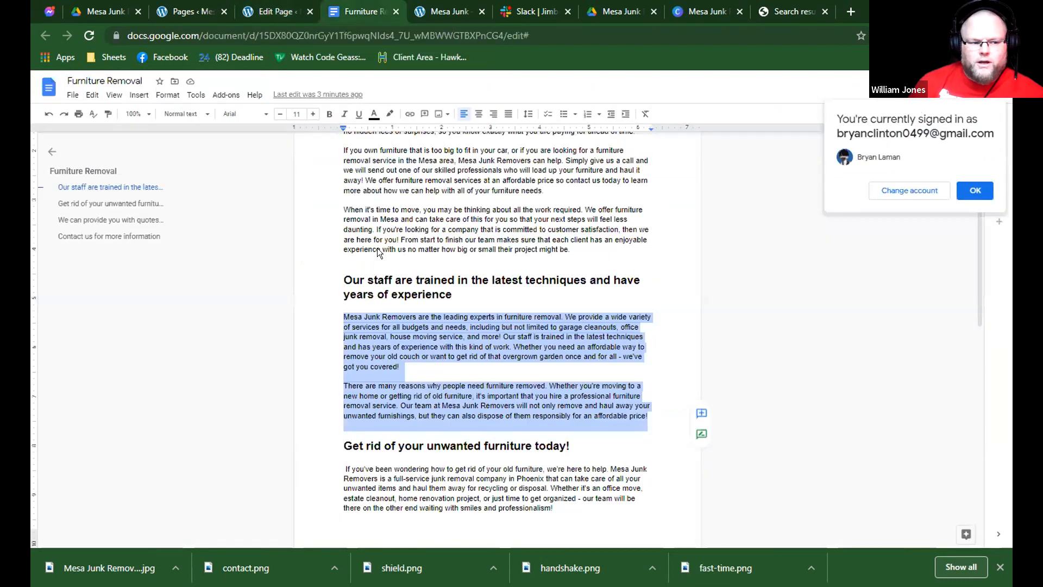
click(276, 11)
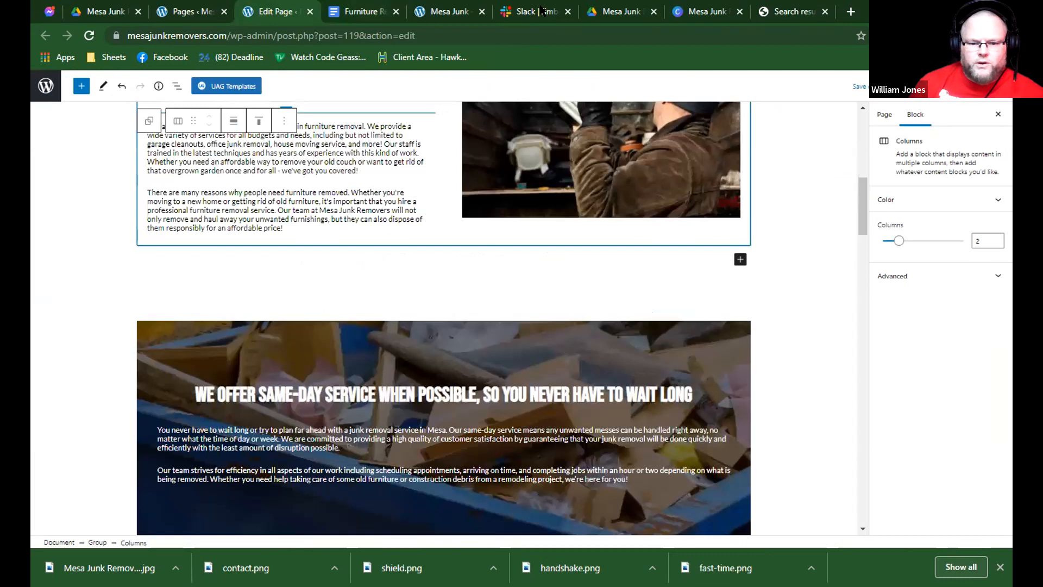
scroll(235, 147, up, 2)
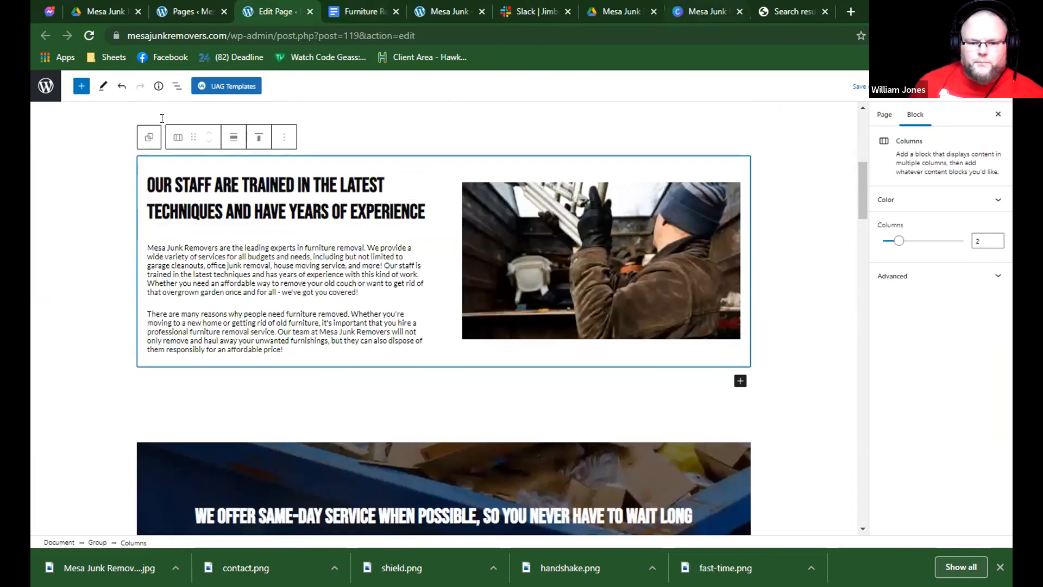
Switch to Canva and replace the design's background with the furniture removal photo of a man standing inside a moving truck, adjusting its framing.
click(707, 12)
drag(162, 118, 65, 118)
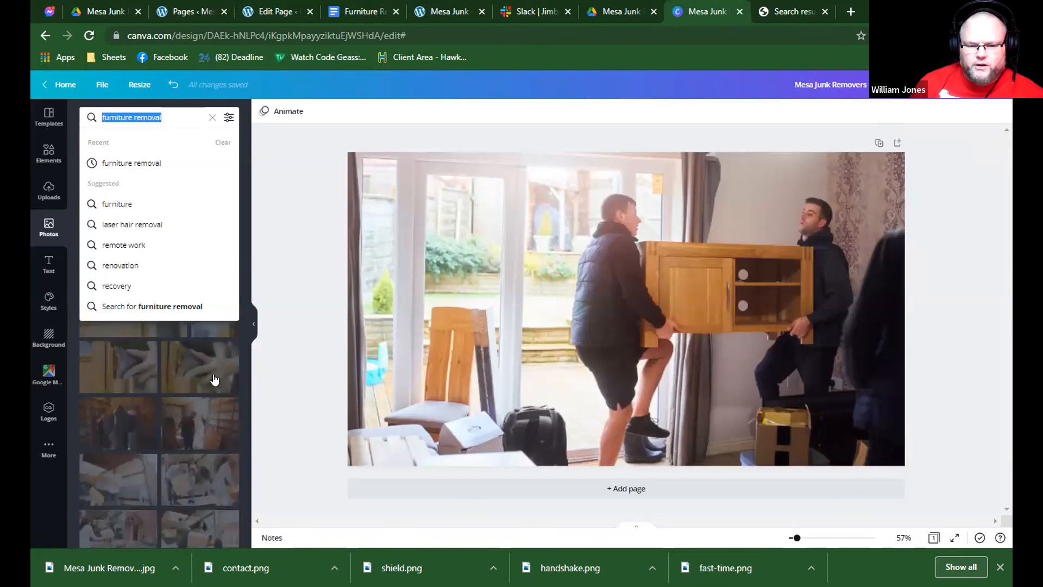
scroll(214, 379, down, 1)
scroll(212, 378, down, 2)
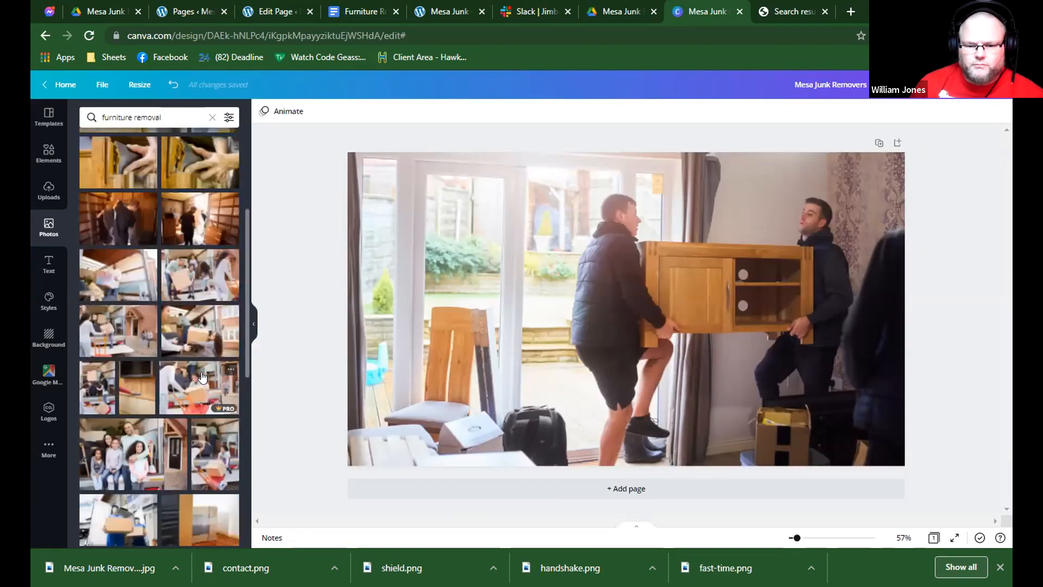
scroll(202, 377, up, 3)
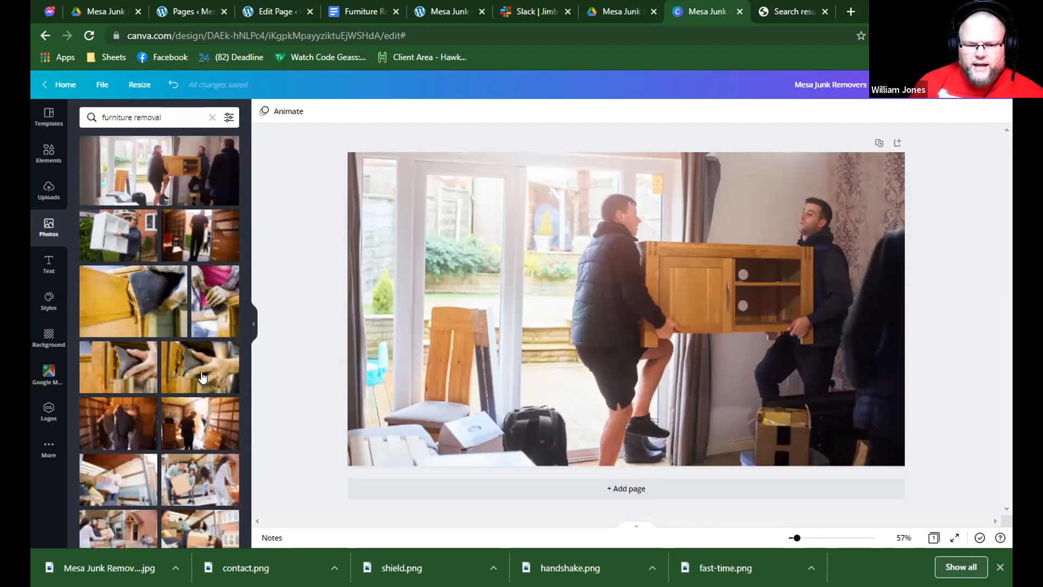
click(189, 234)
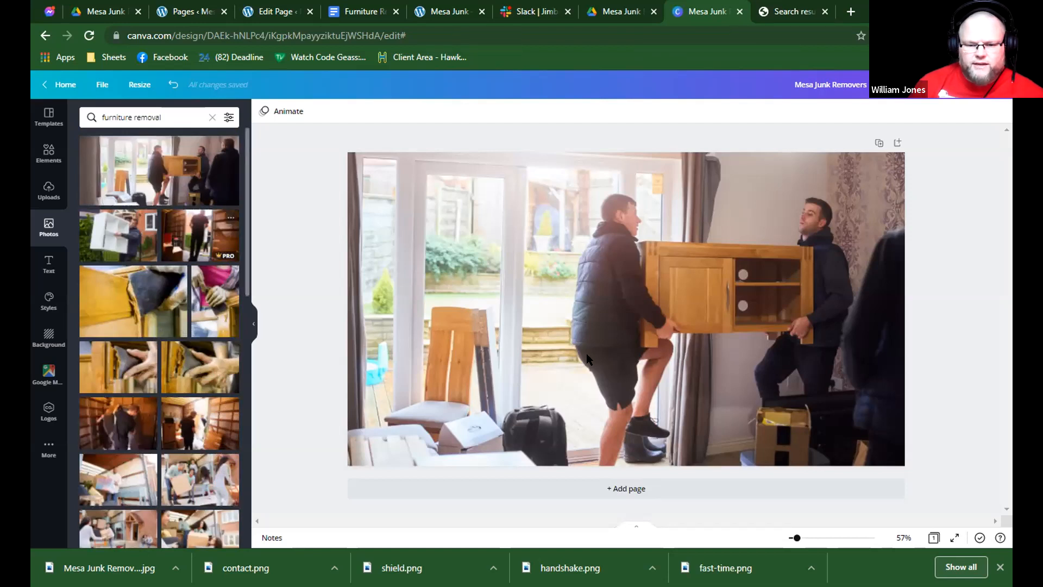
right_click(586, 353)
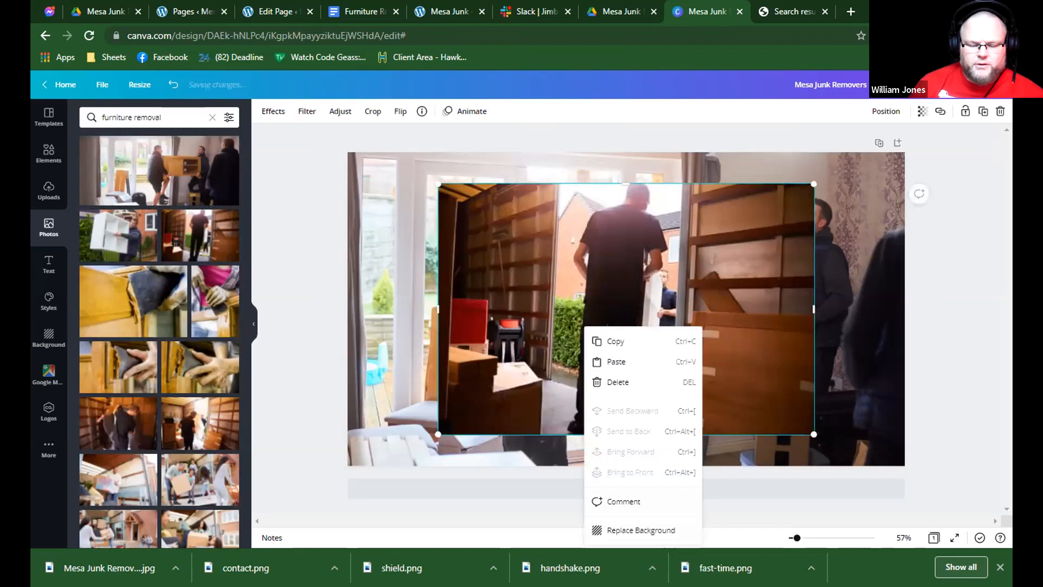
click(598, 532)
click(397, 111)
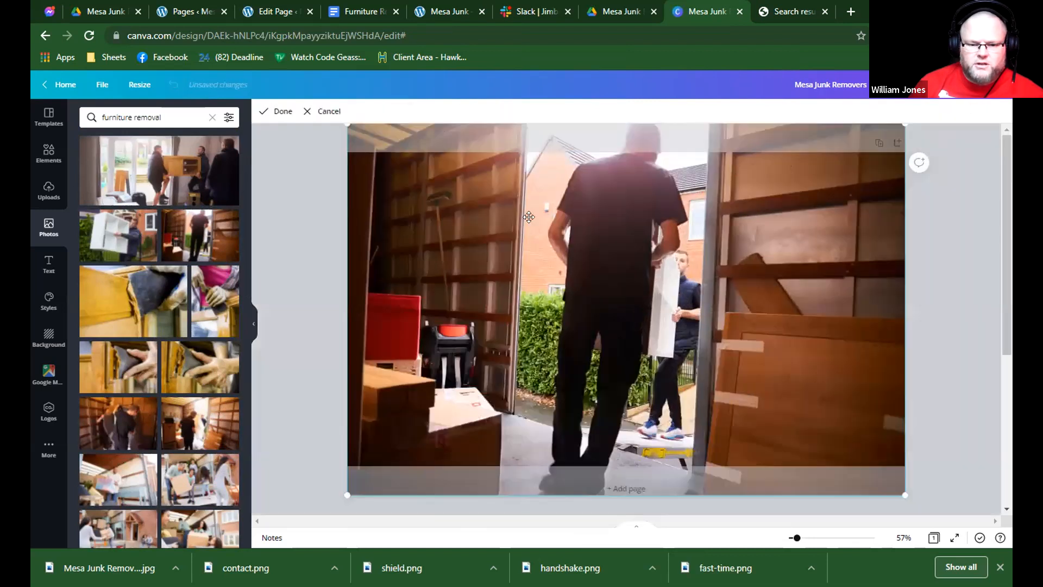
click(275, 106)
Download the design as a JPG named "Mesa Junk Removers (5)" into the Downloads folder.
click(951, 85)
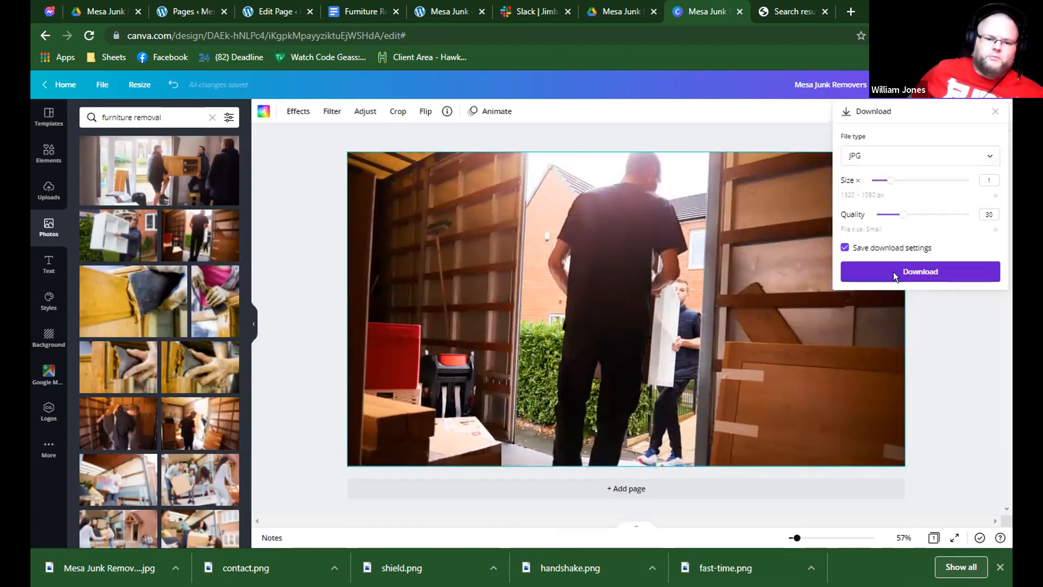
click(893, 272)
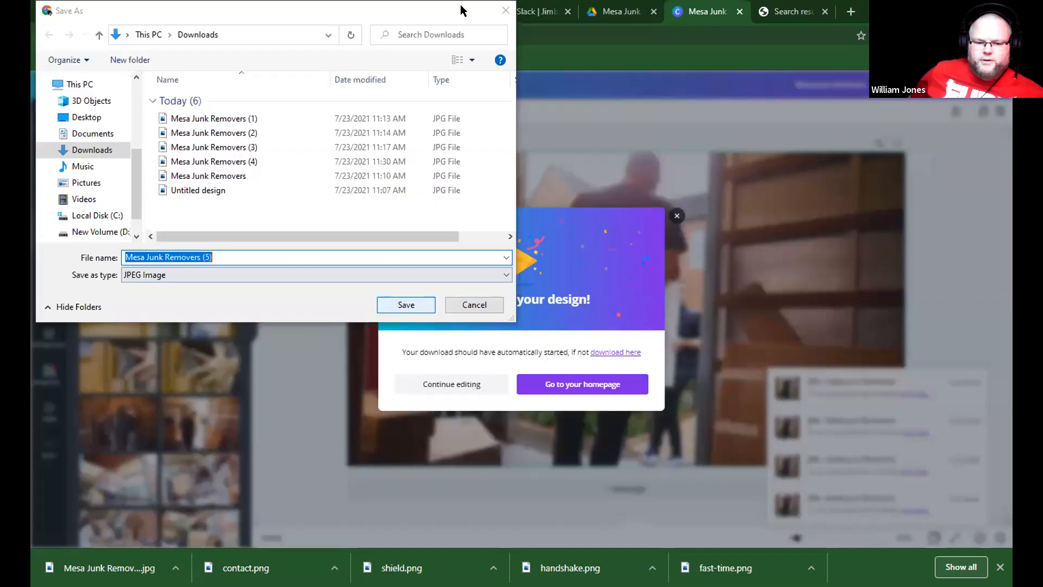
key(Return)
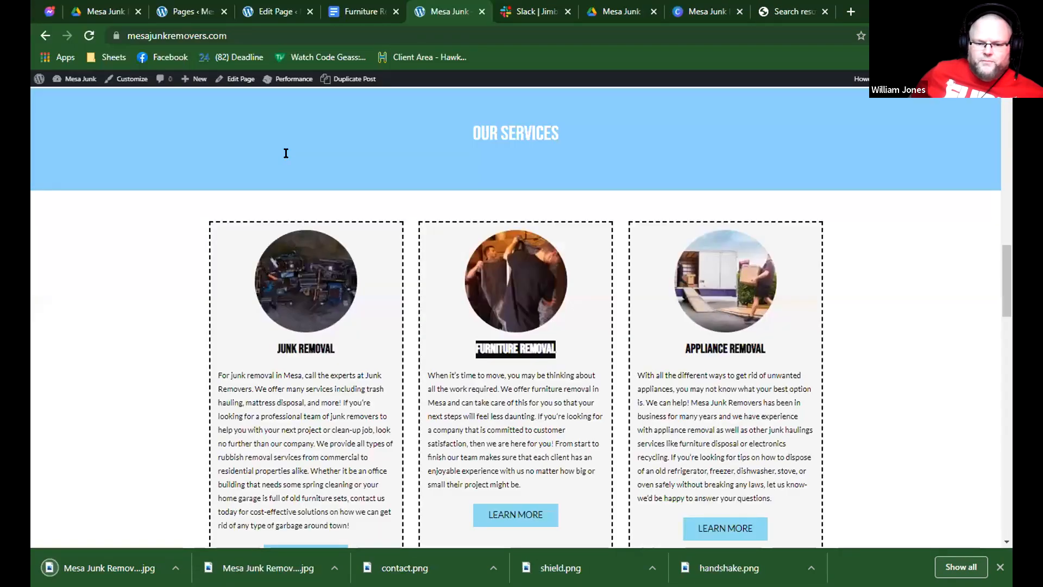
Switch to the WordPress page editor and replace the image beside the staff training heading with the newly uploaded "Mesa Junk Removers (5).jpg".
click(274, 12)
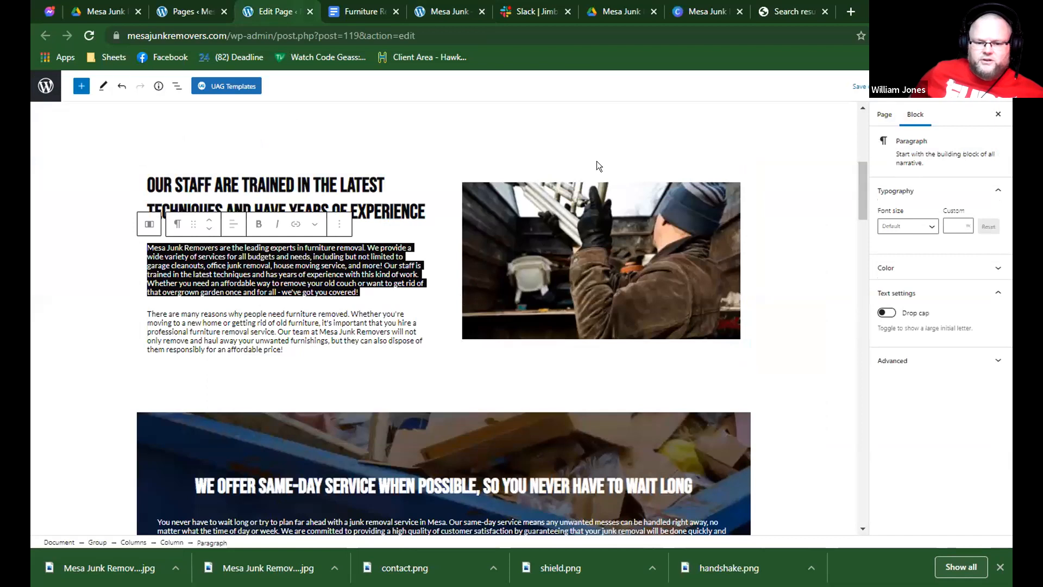
click(596, 166)
click(640, 150)
click(648, 183)
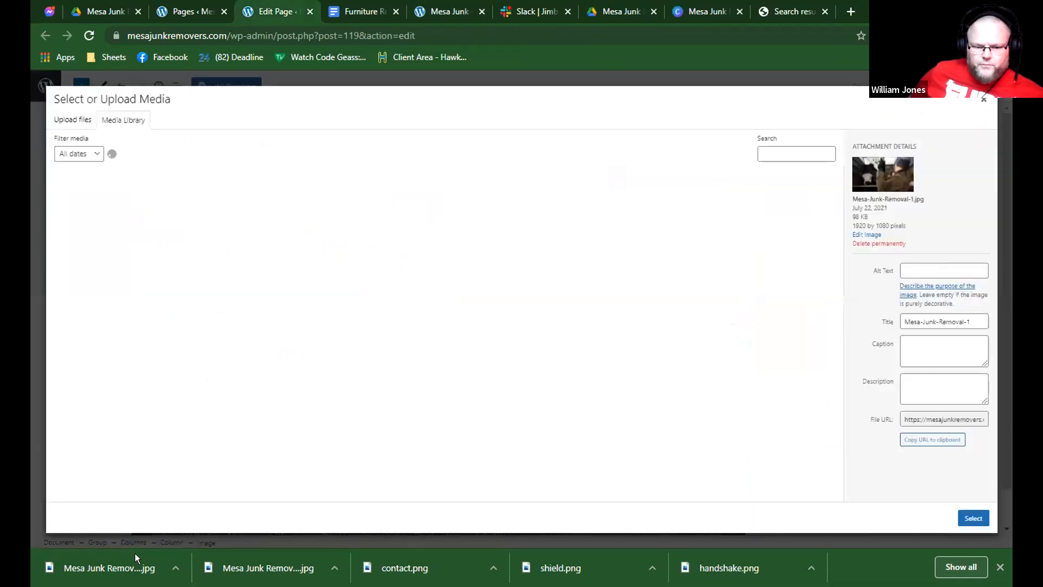
drag(136, 558, 821, 481)
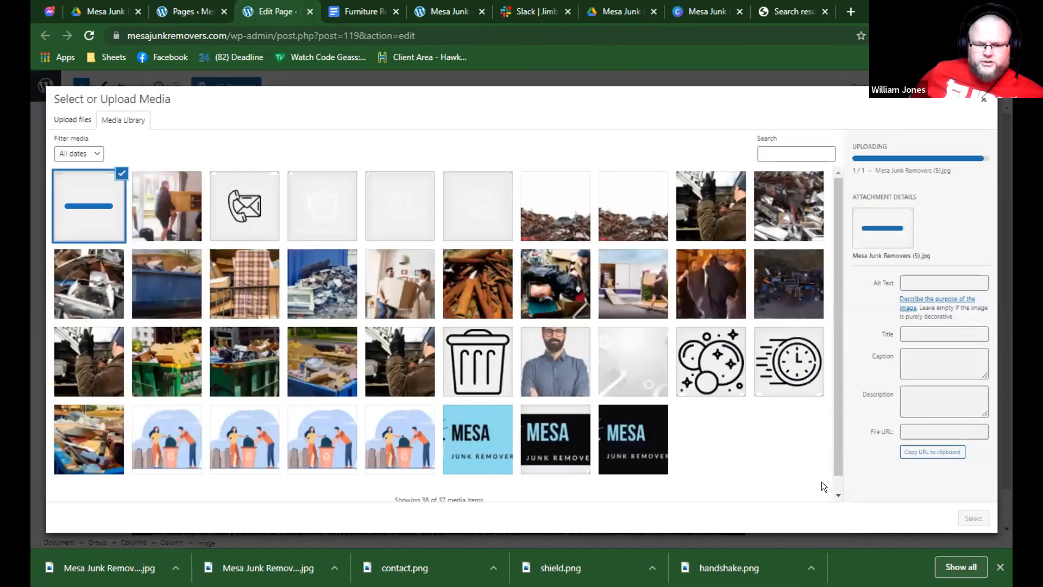
click(973, 516)
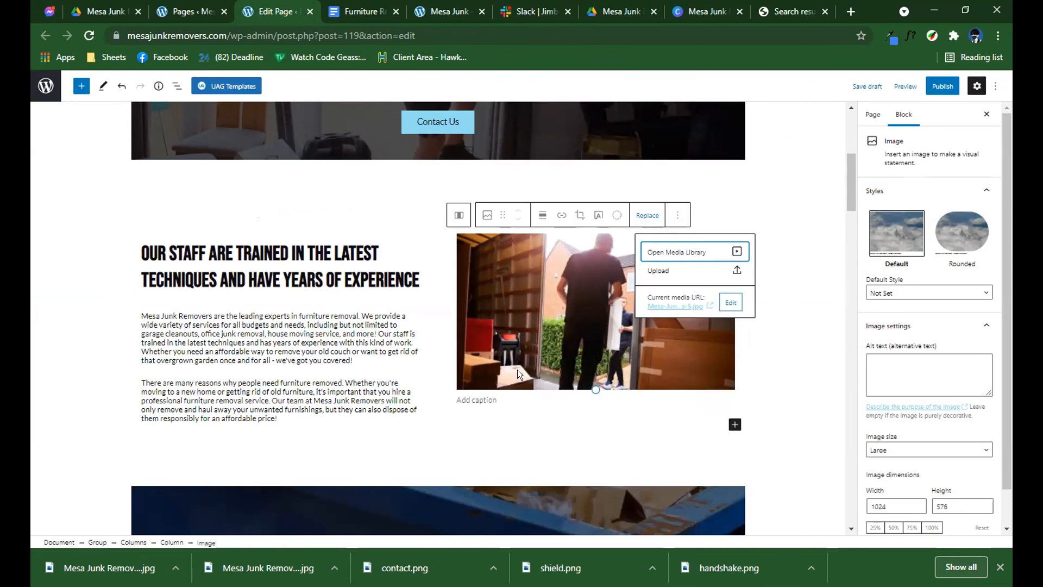
Replace the "We offer same-day service when possible" cover heading with "Get rid of your unwanted furniture today!" copied from the document.
scroll(517, 370, down, 3)
scroll(521, 376, down, 3)
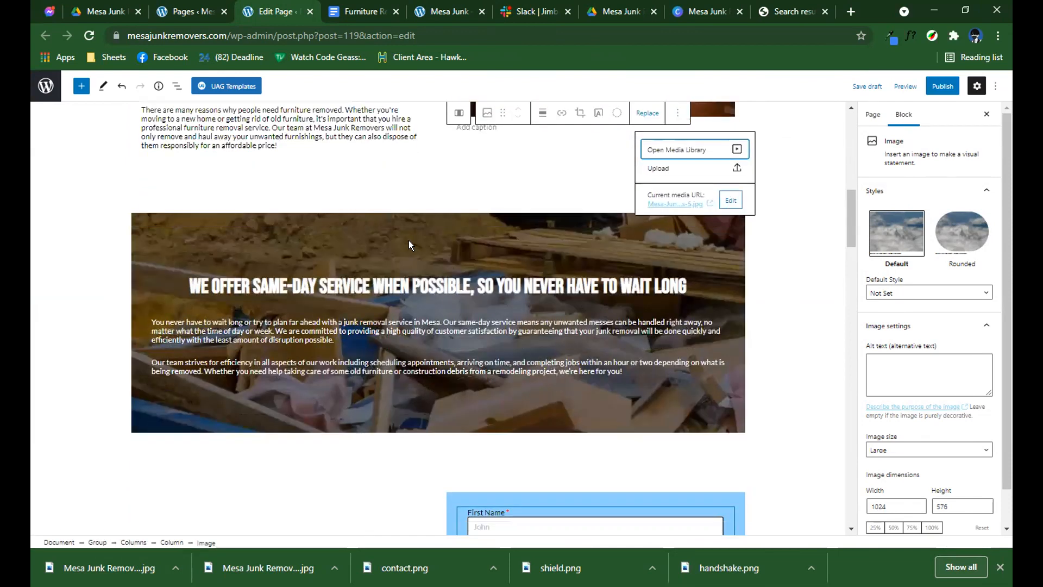
click(409, 240)
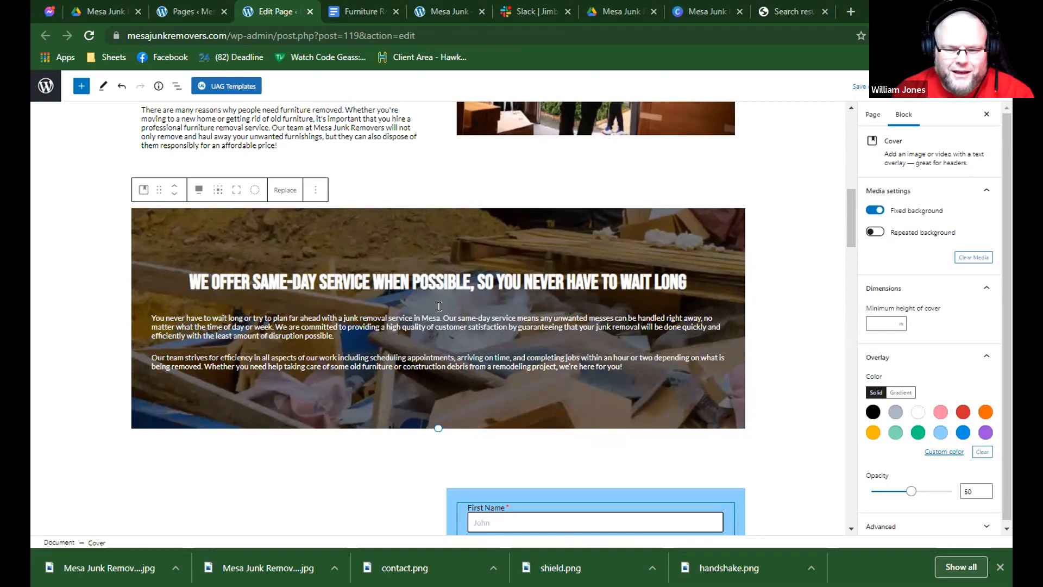
click(363, 11)
key(ctrl+shift+Tab)
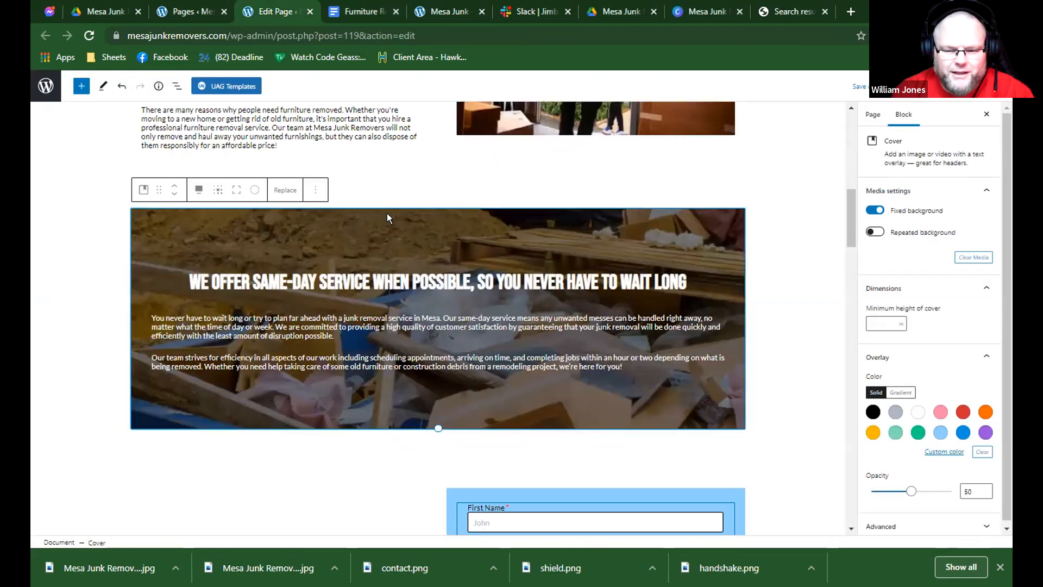
key(ctrl+Tab)
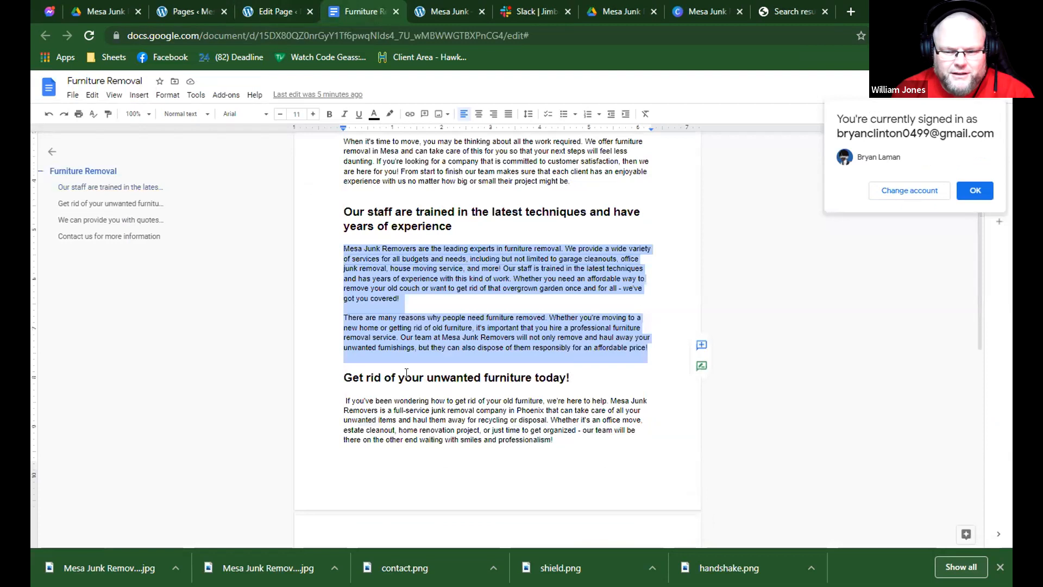
triple_click(407, 375)
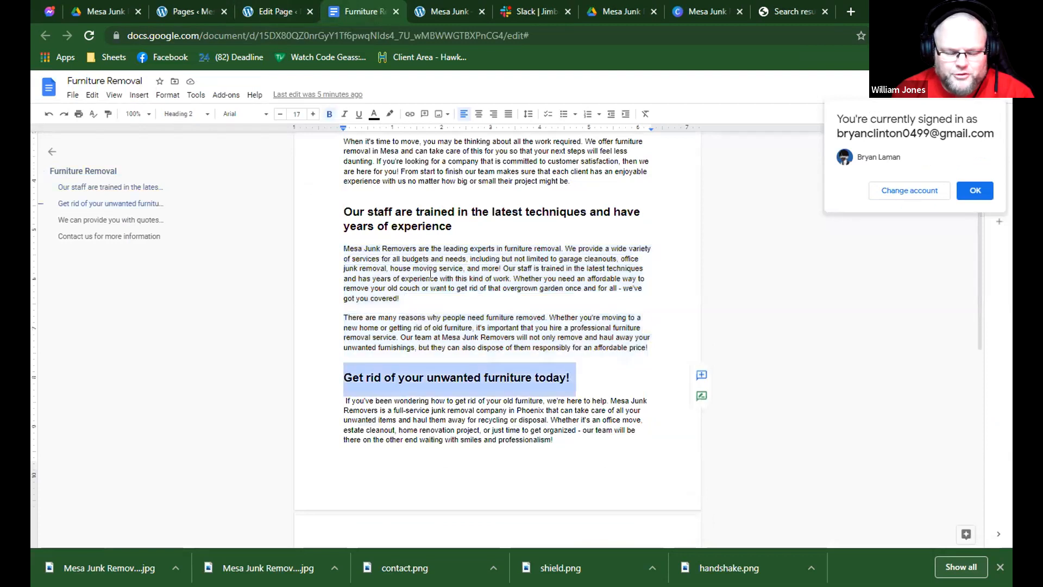
key(ctrl+shift+Tab)
scroll(429, 296, down, 1)
triple_click(421, 213)
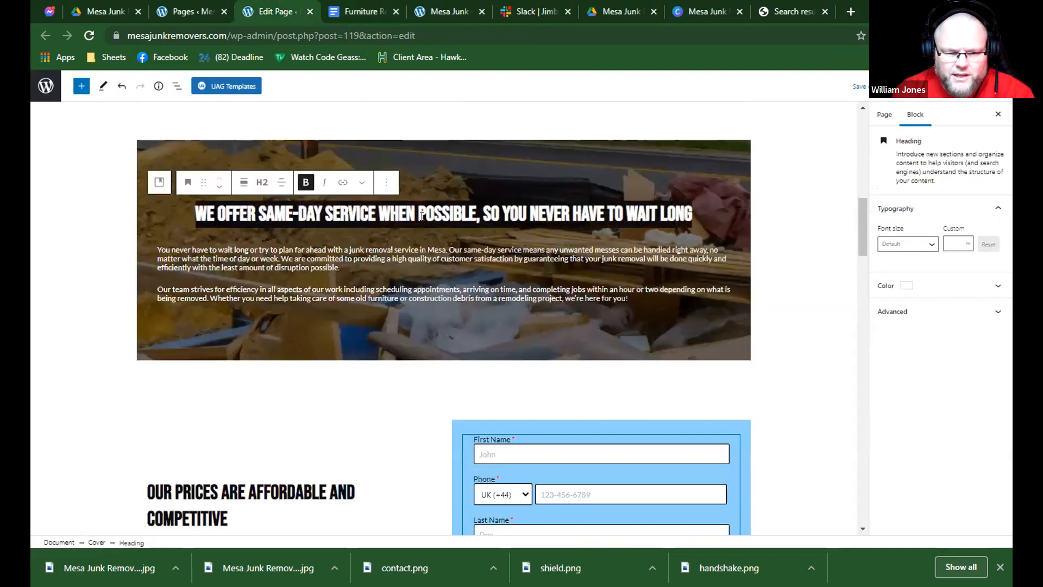
text(GET RID OF YOUR UNWANTED FURNITURE TODAY!)
Copy the two paragraphs under "Get rid of your unwanted furniture today!" from the document and return to the page editor.
key(ctrl+Tab)
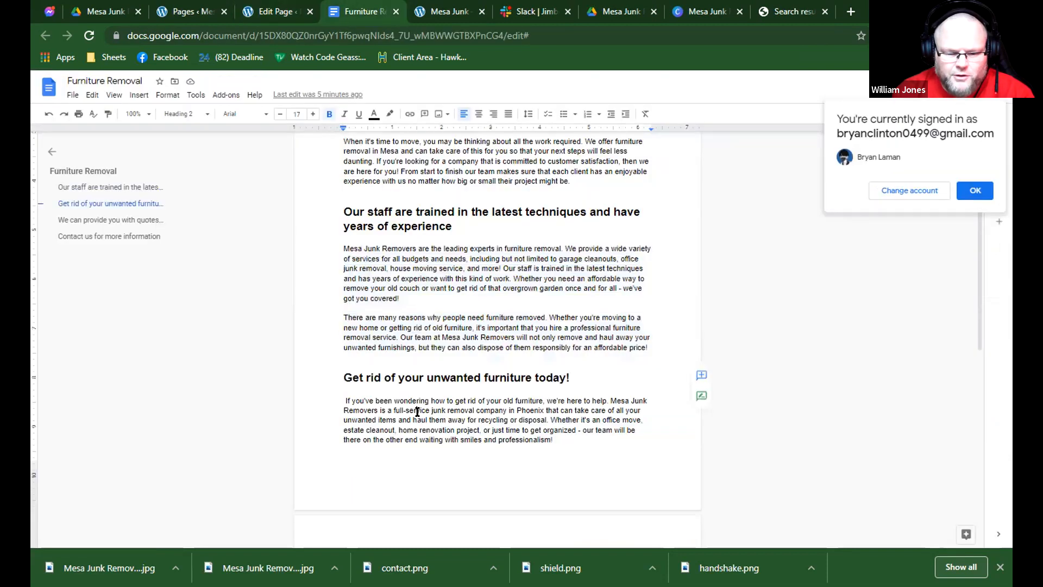
triple_click(417, 411)
scroll(418, 411, down, 2)
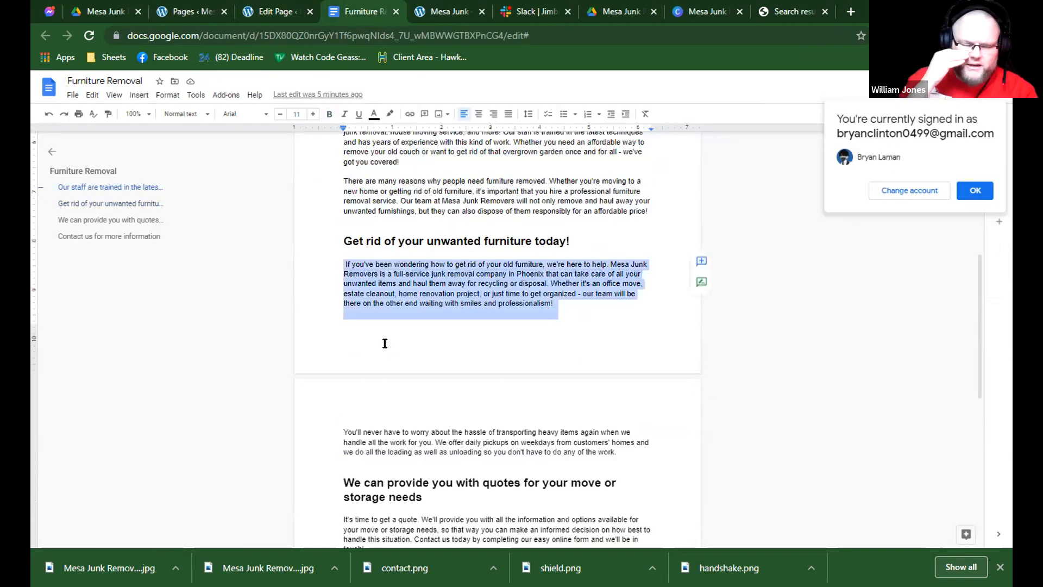
drag(648, 453, 346, 260)
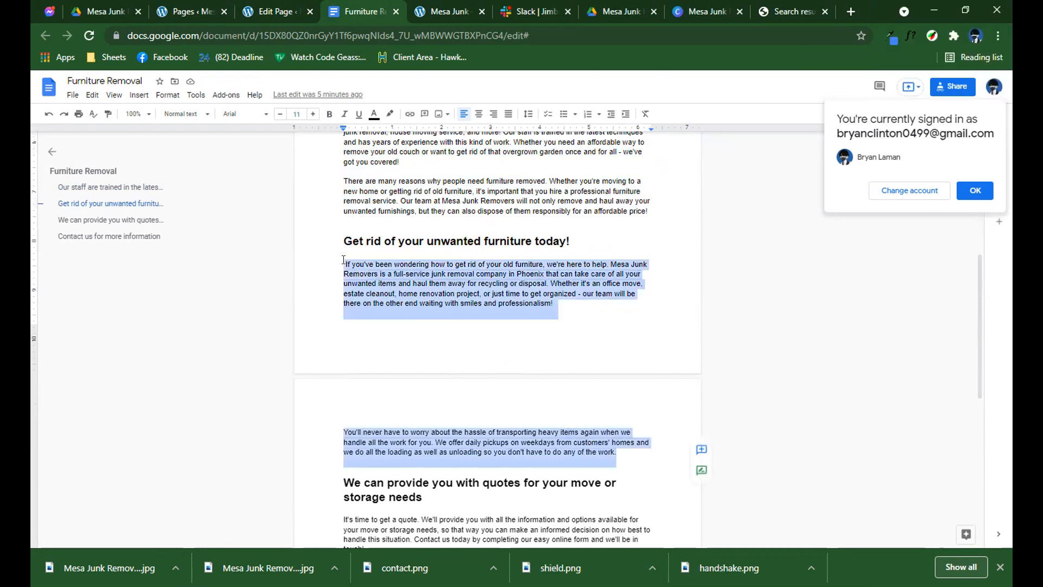
key(ctrl+shift+Tab)
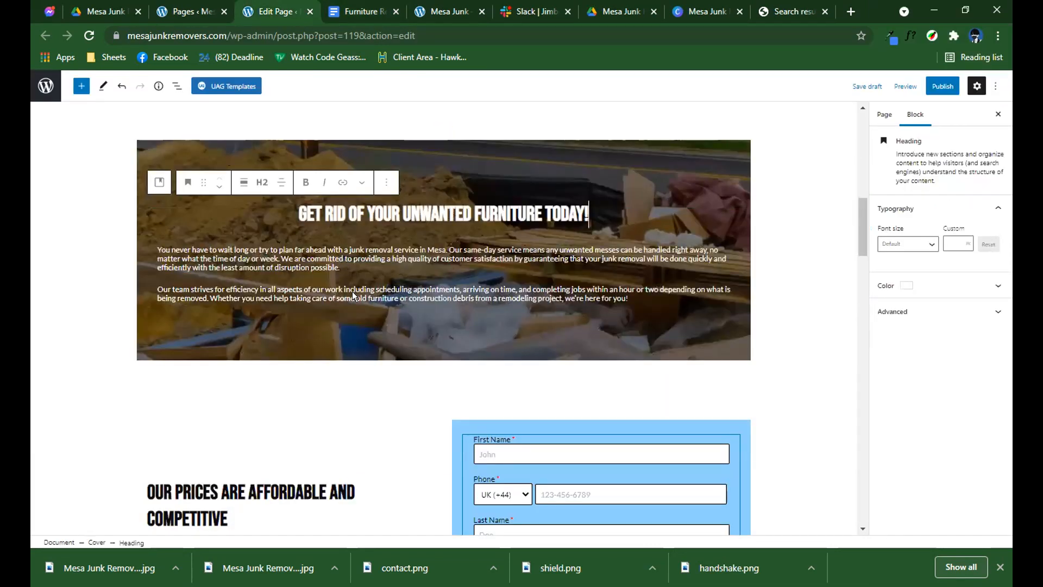
scroll(357, 291, down, 7)
scroll(357, 295, up, 1)
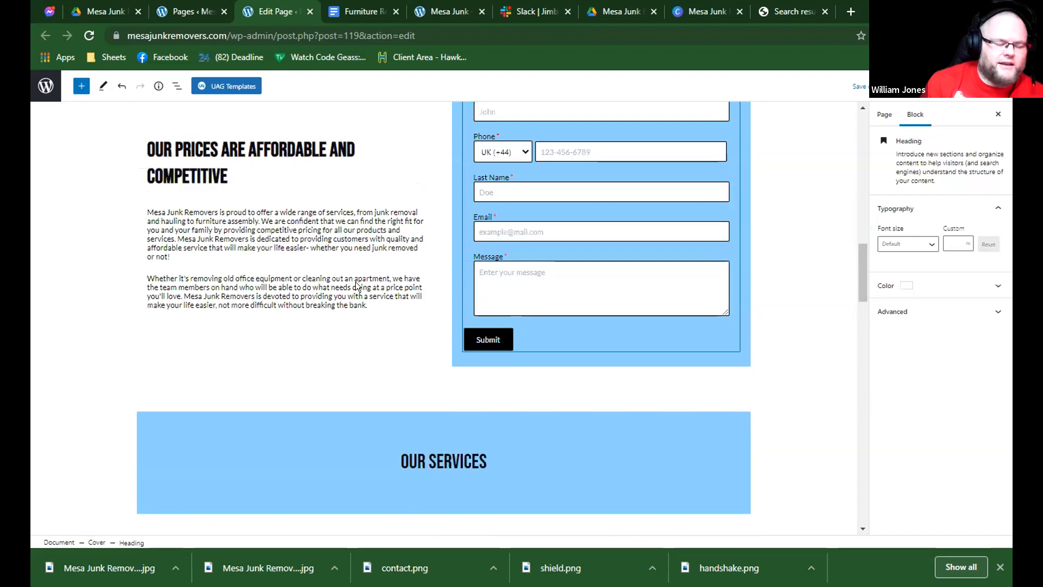
key(ctrl+Tab)
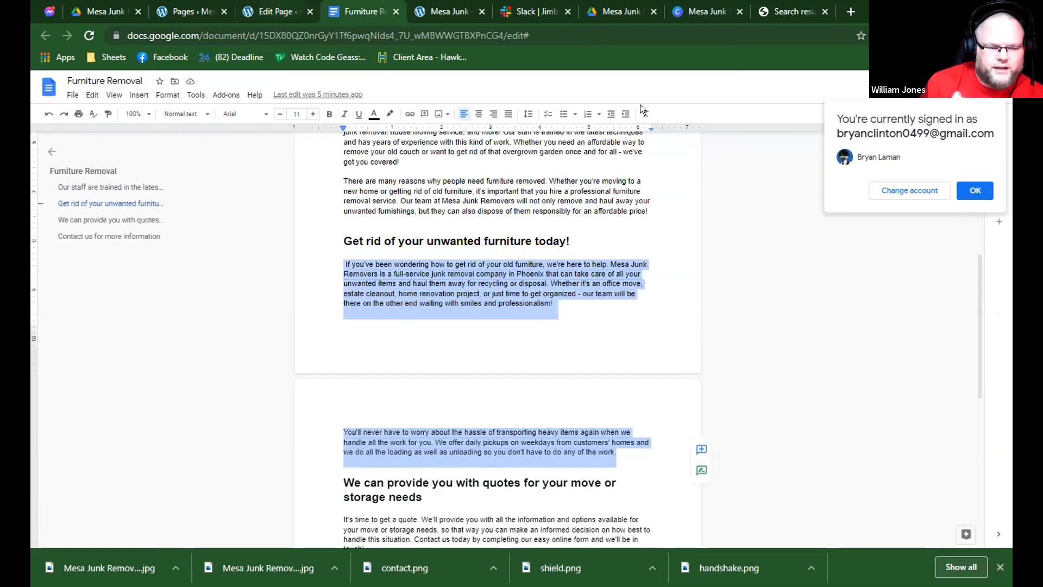
click(305, 11)
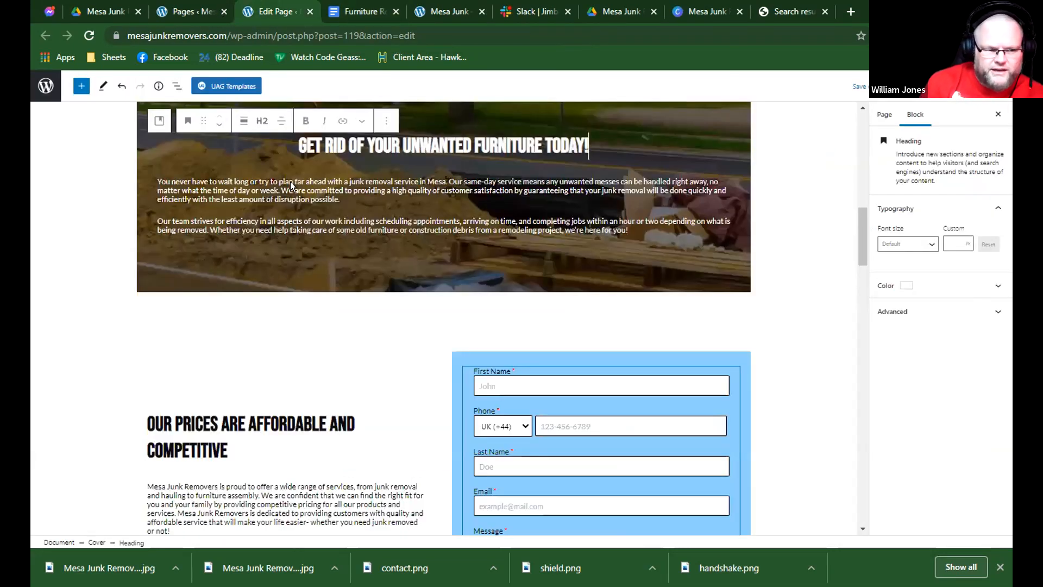
click(216, 11)
key(ctrl+Tab)
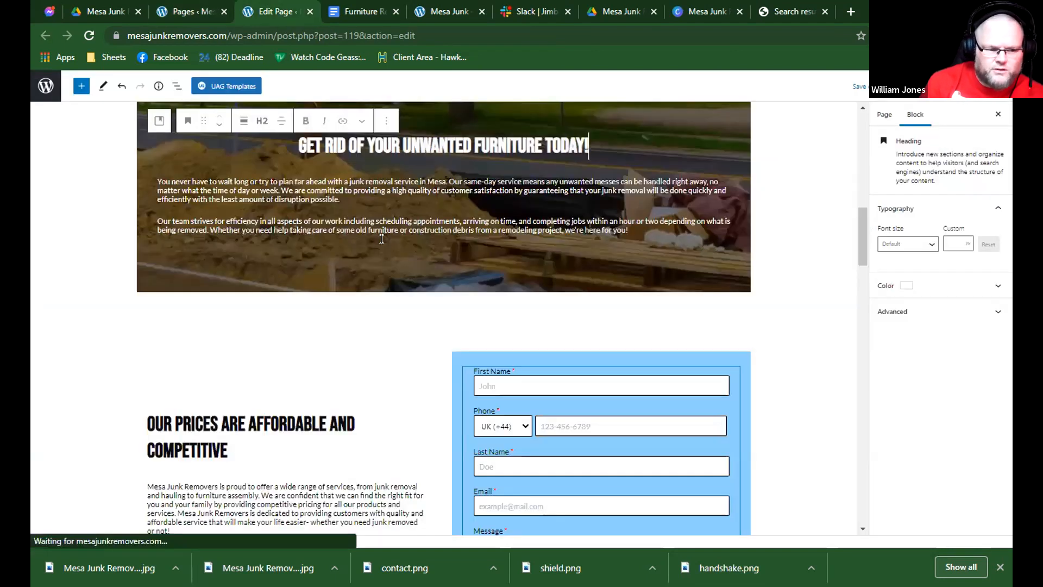
scroll(385, 241, down, 12)
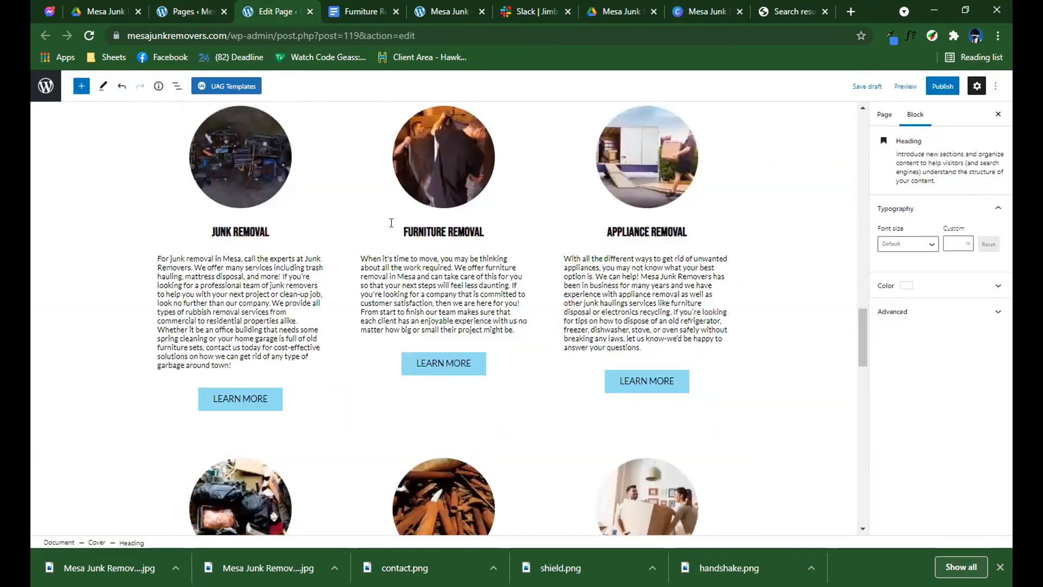
scroll(392, 222, up, 6)
key(ctrl+shift+Tab)
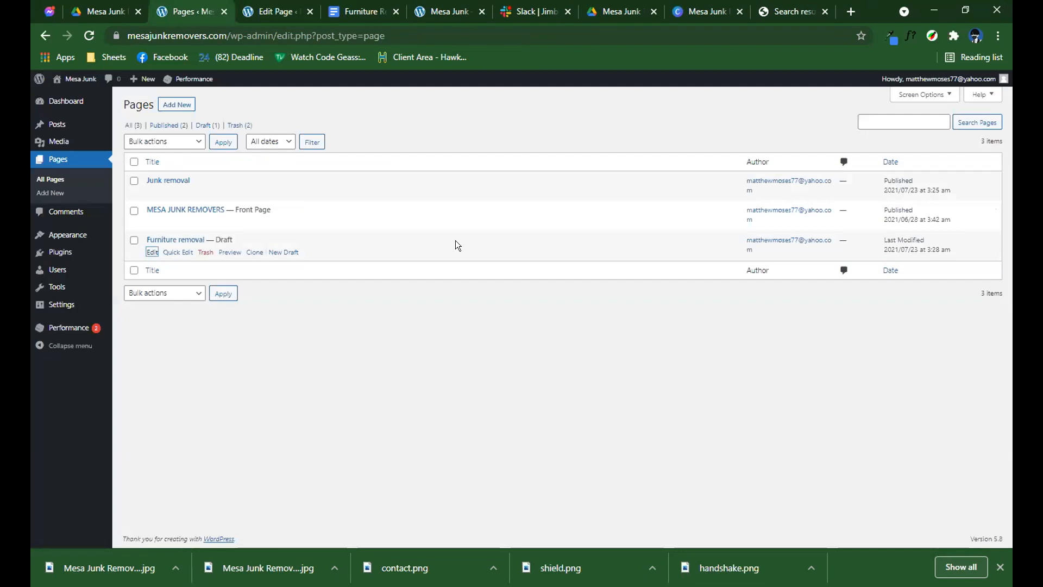
key(ctrl+Tab)
key(ctrl+Tab)
key(ctrl+Tab)
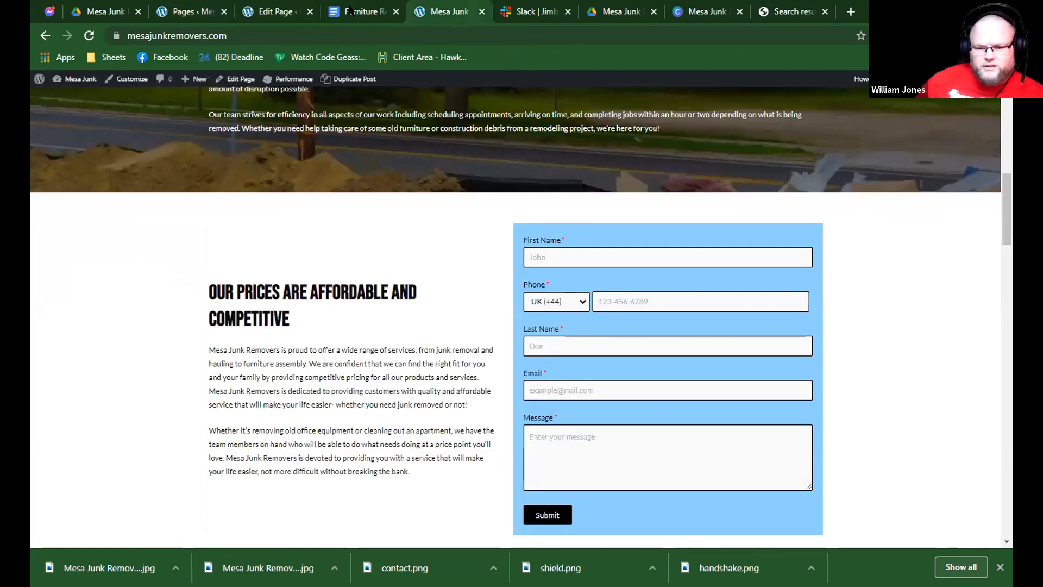
scroll(437, 122, up, 8)
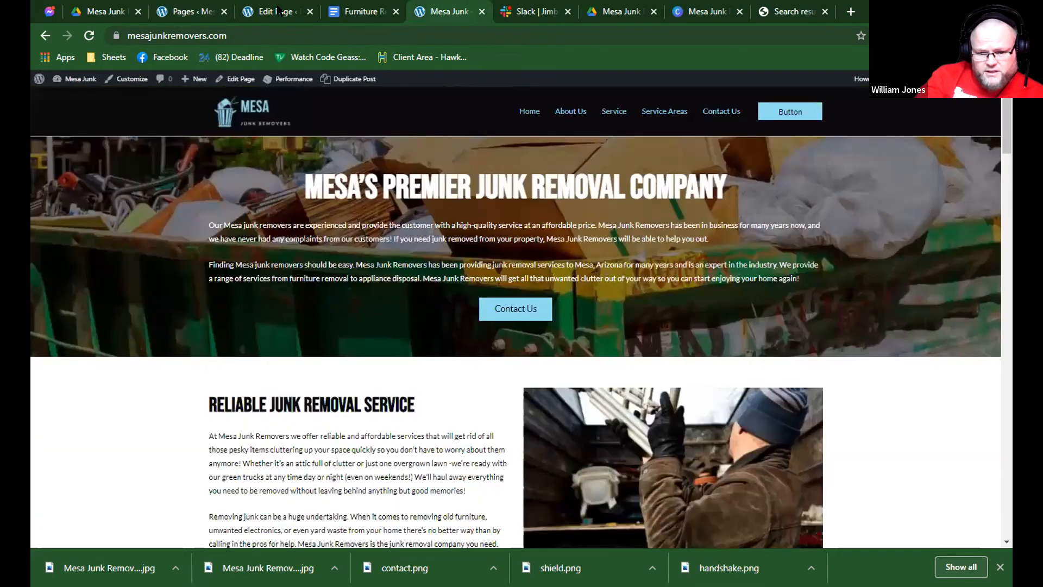
Reopen the Furniture removal draft for editing in a new tab and close the old editor tab, discarding its unsaved changes.
click(154, 11)
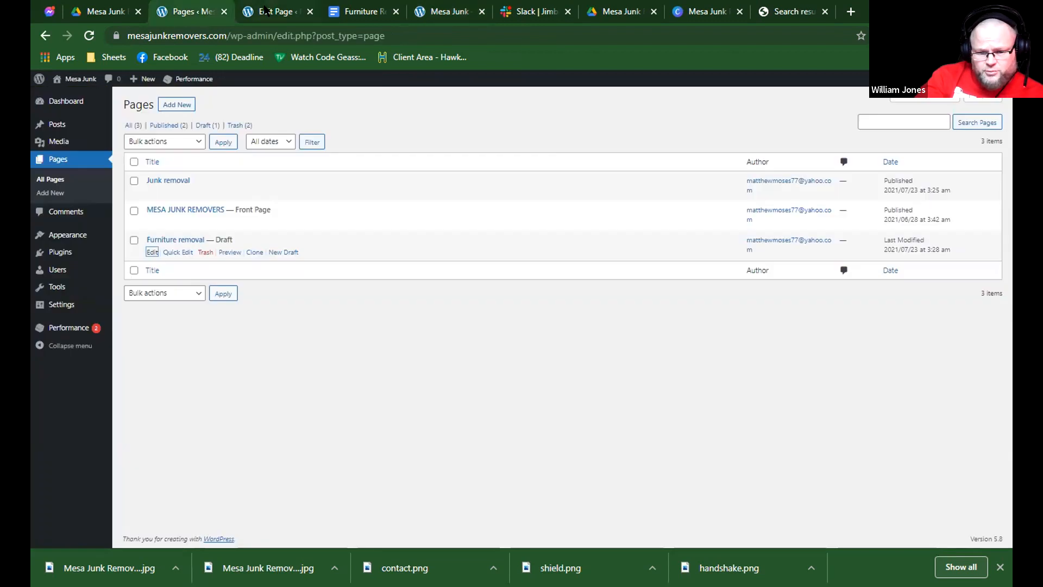
middle_click(151, 256)
click(280, 11)
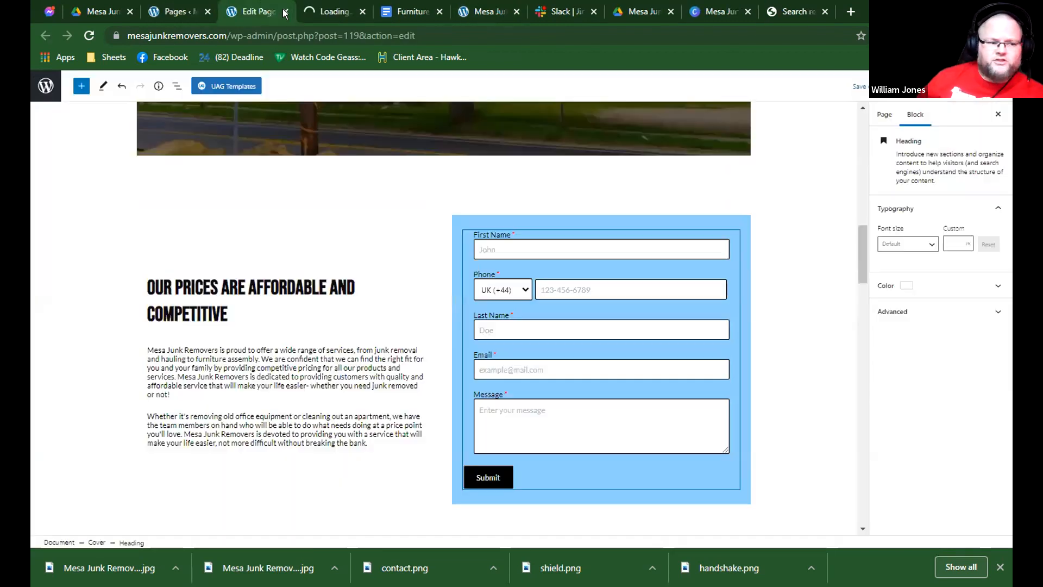
key(ctrl+w)
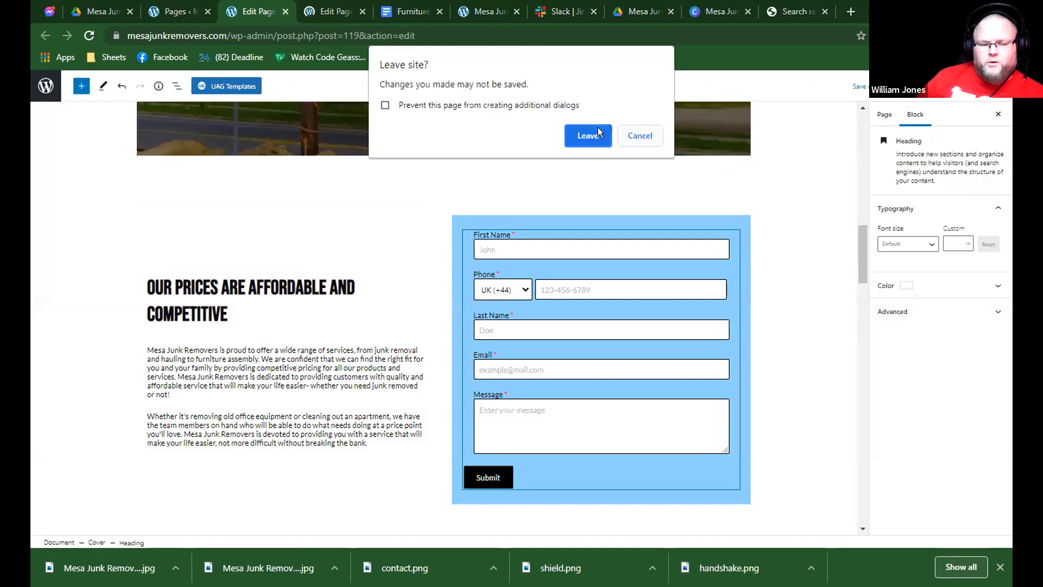
click(600, 134)
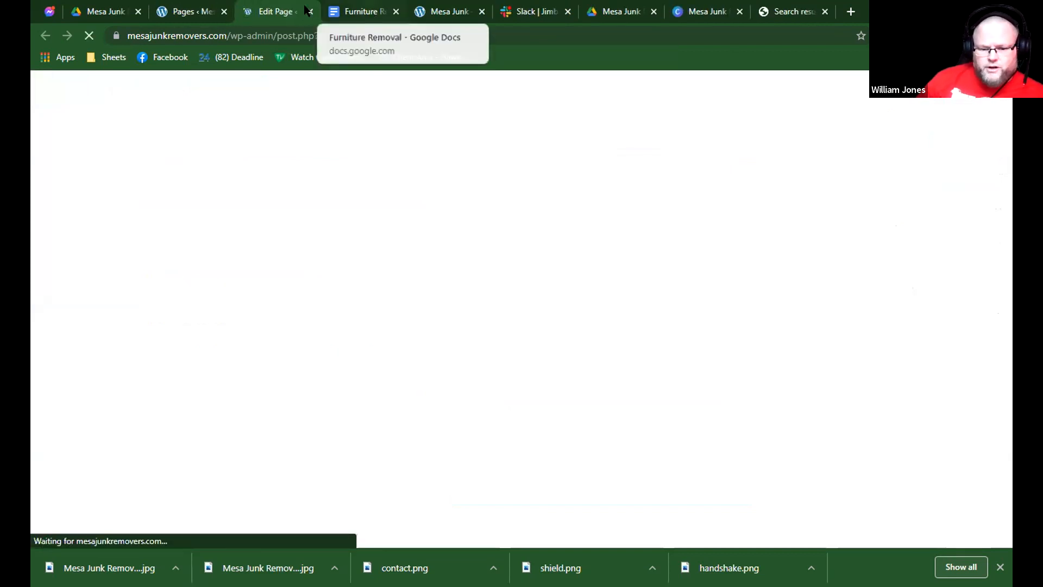
click(436, 10)
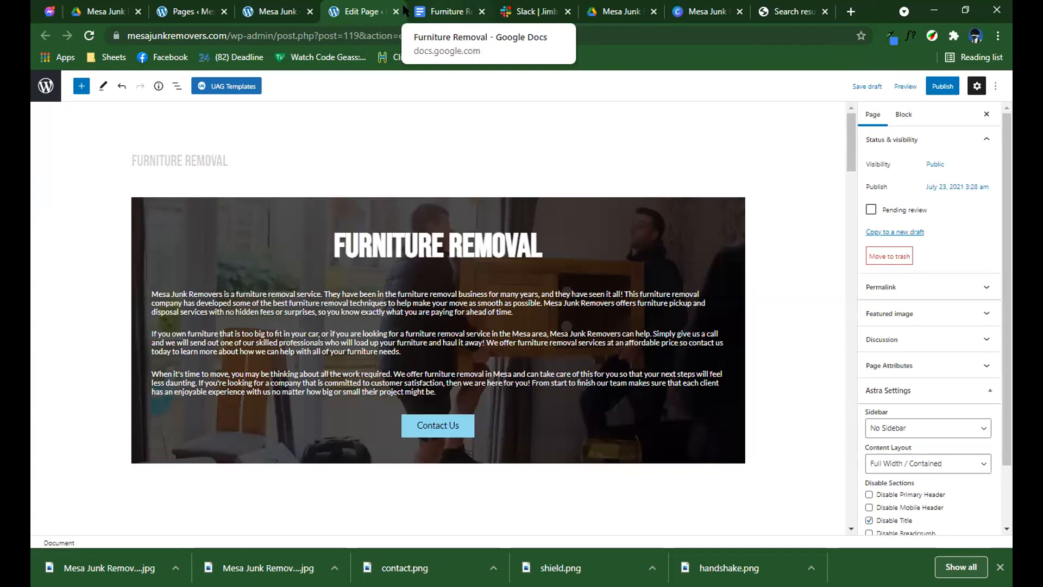
key(ctrl+Tab)
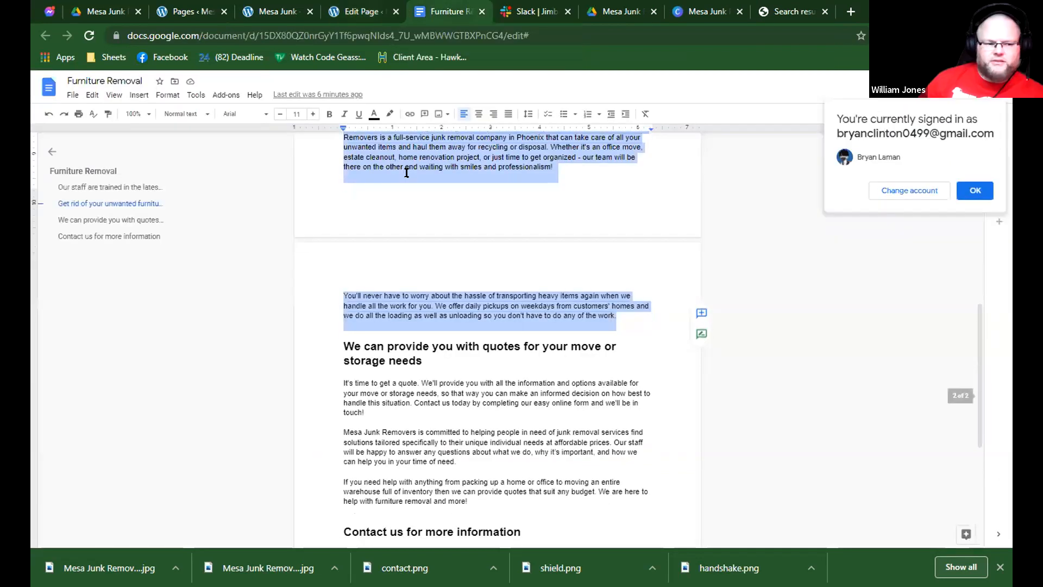
click(368, 11)
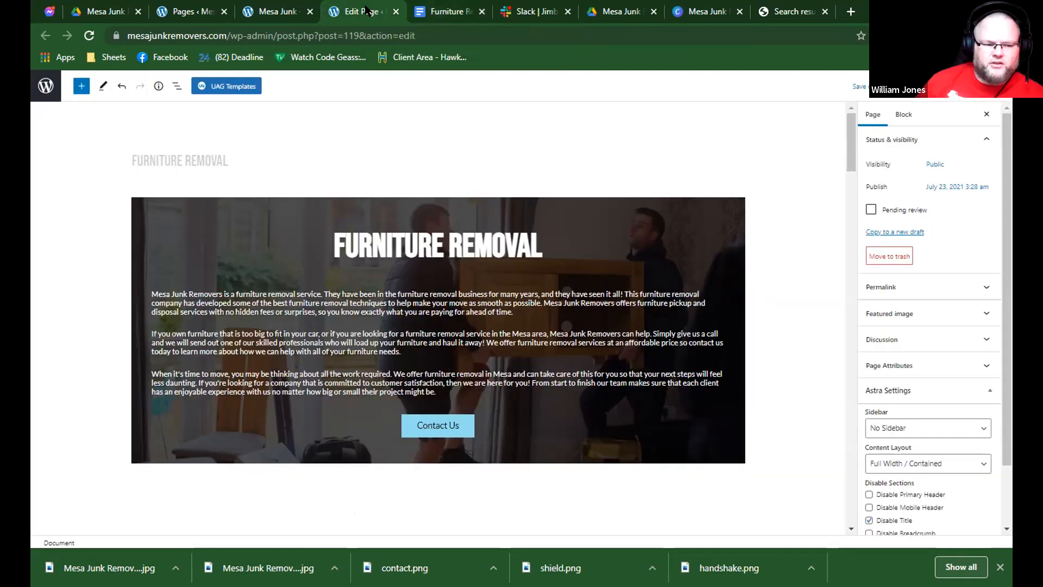
click(447, 11)
scroll(463, 201, down, 3)
click(361, 11)
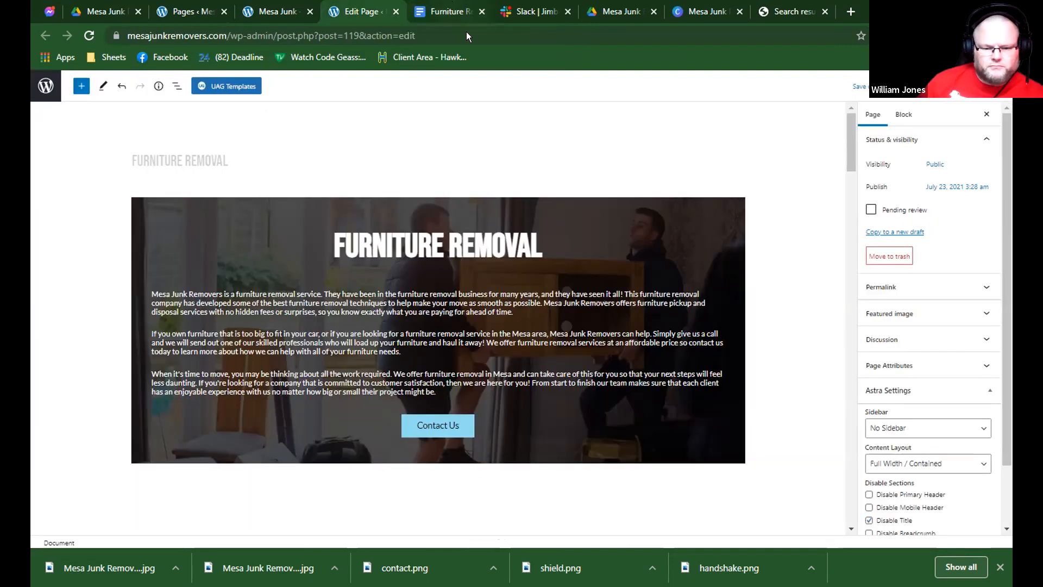
click(418, 11)
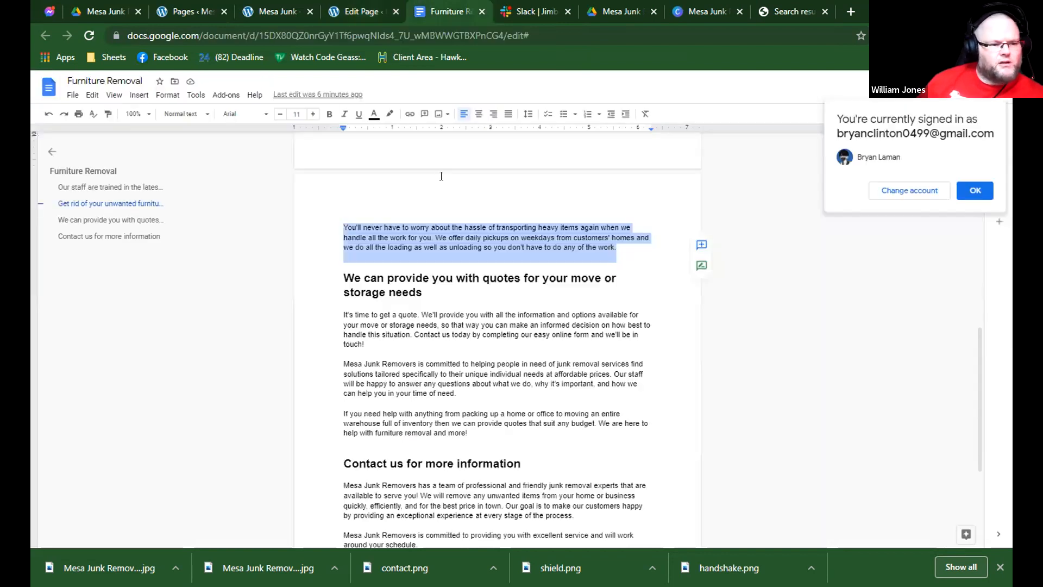
click(382, 10)
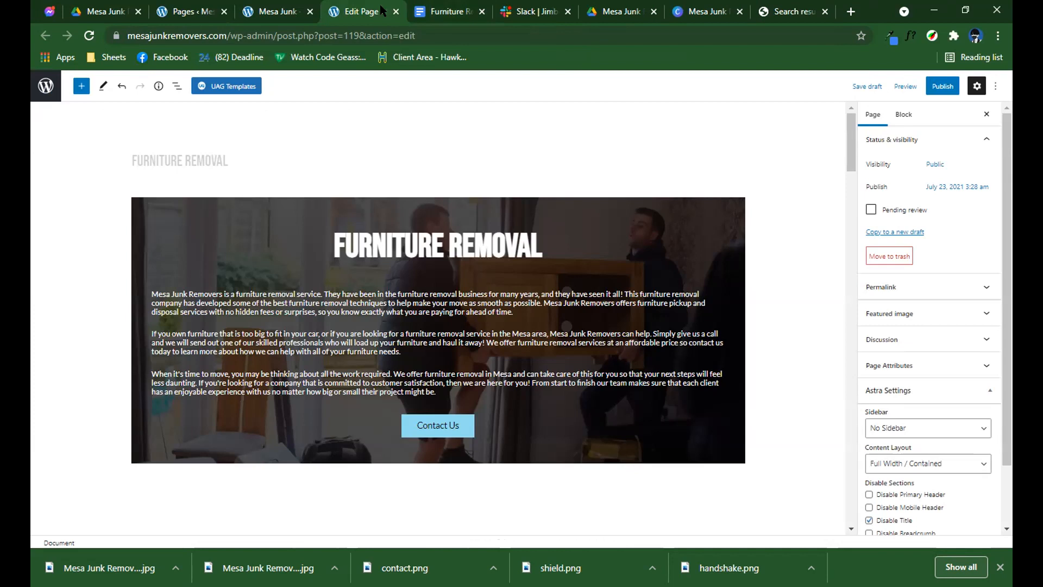
key(ctrl+Tab)
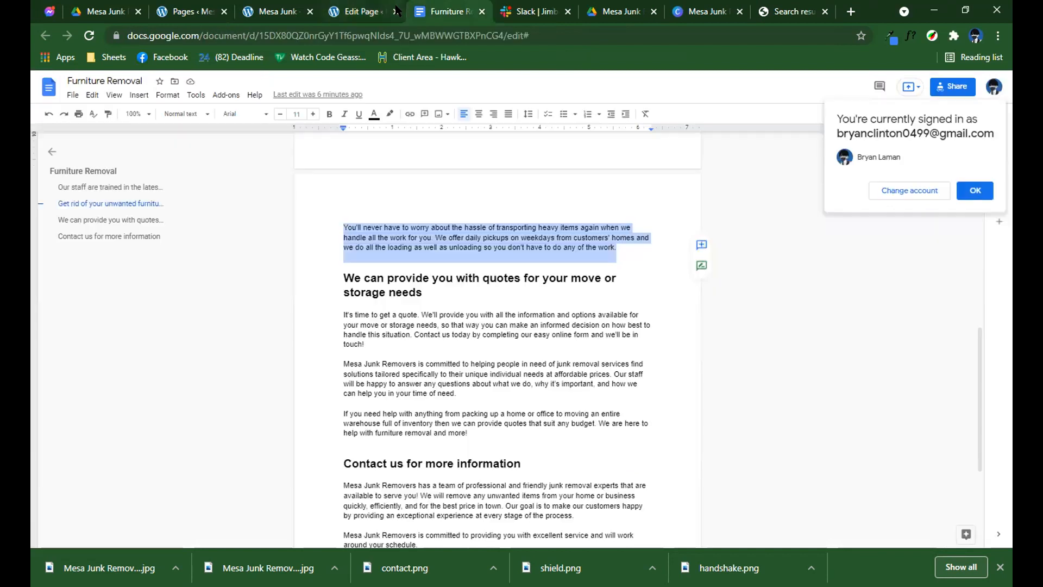
click(395, 8)
click(431, 11)
Try to bring the document's "We can provide you with quotes for your move or storage needs" heading over to the page.
click(435, 276)
triple_click(435, 275)
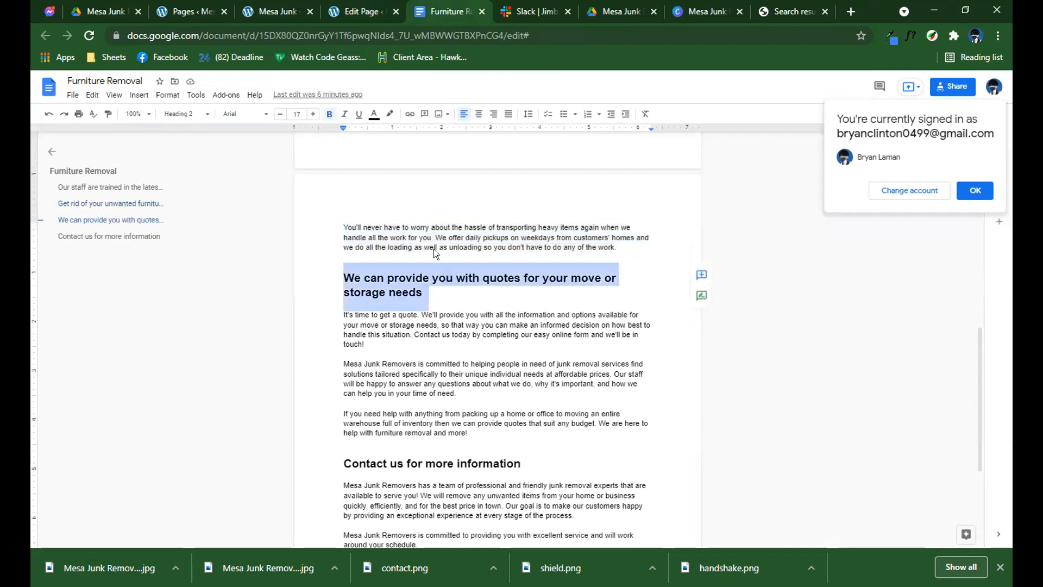
key(ctrl+shift+Tab)
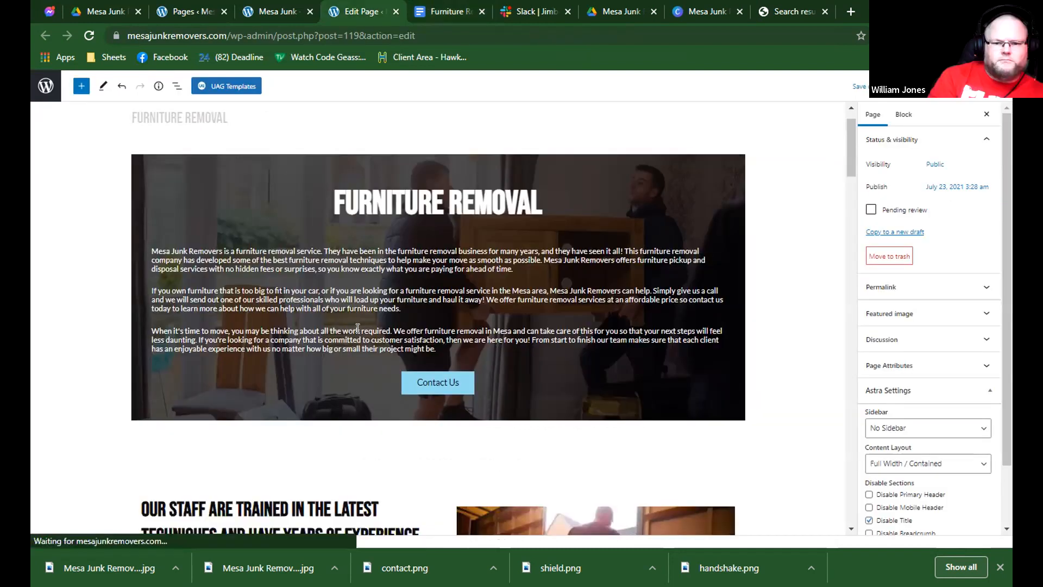
scroll(358, 328, down, 10)
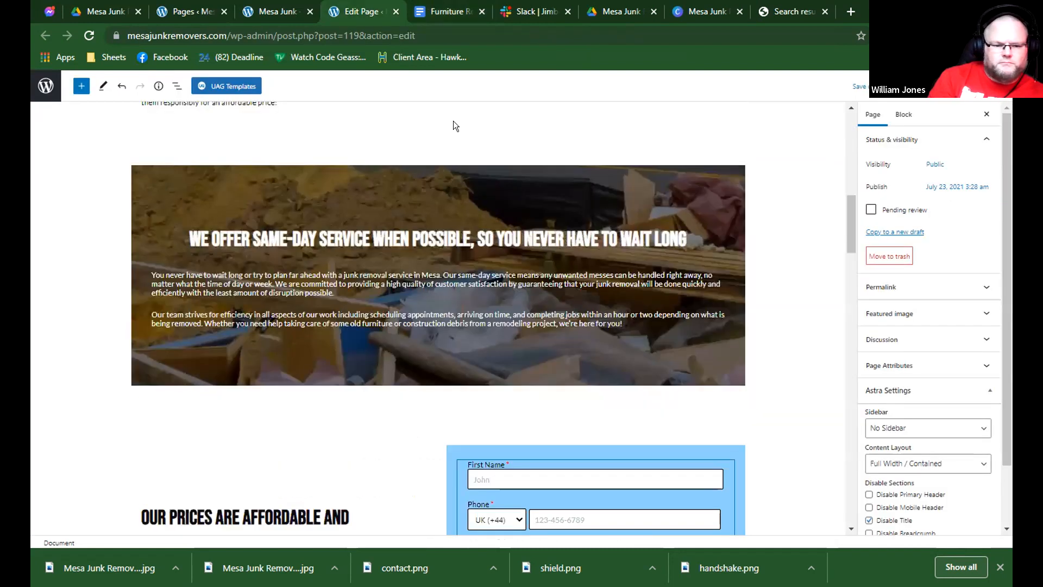
click(450, 11)
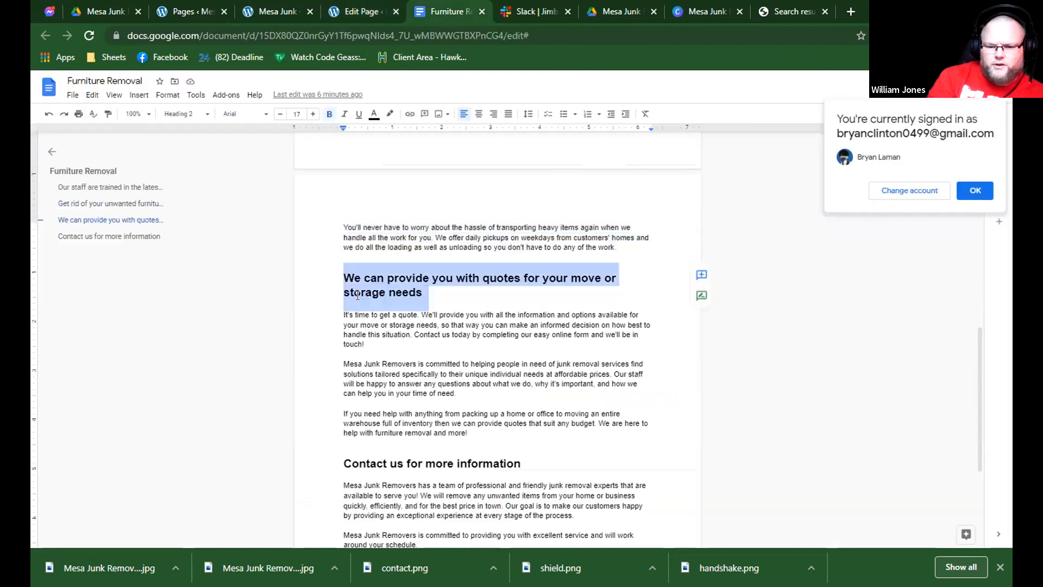
click(334, 313)
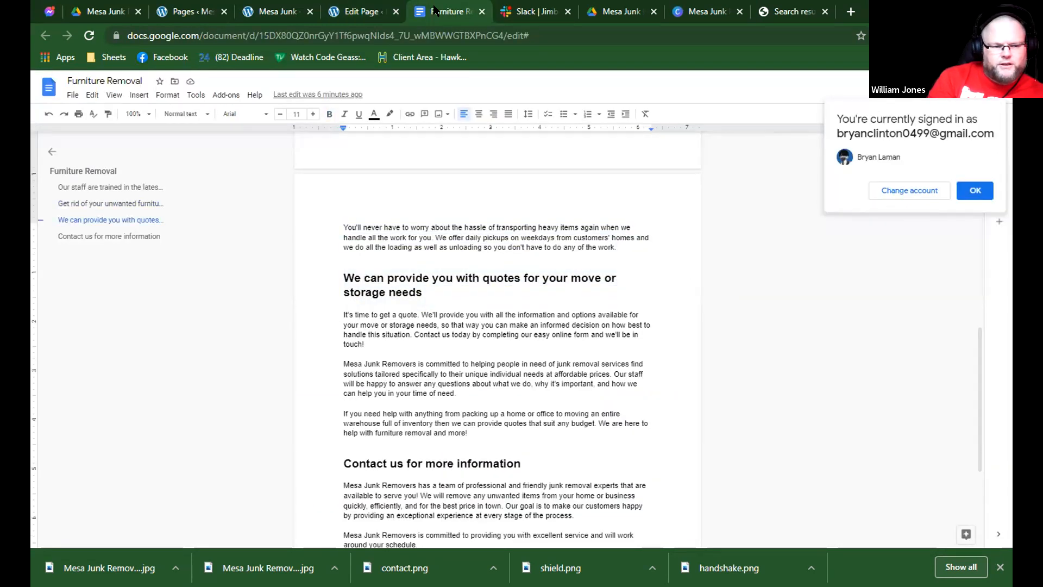
click(370, 11)
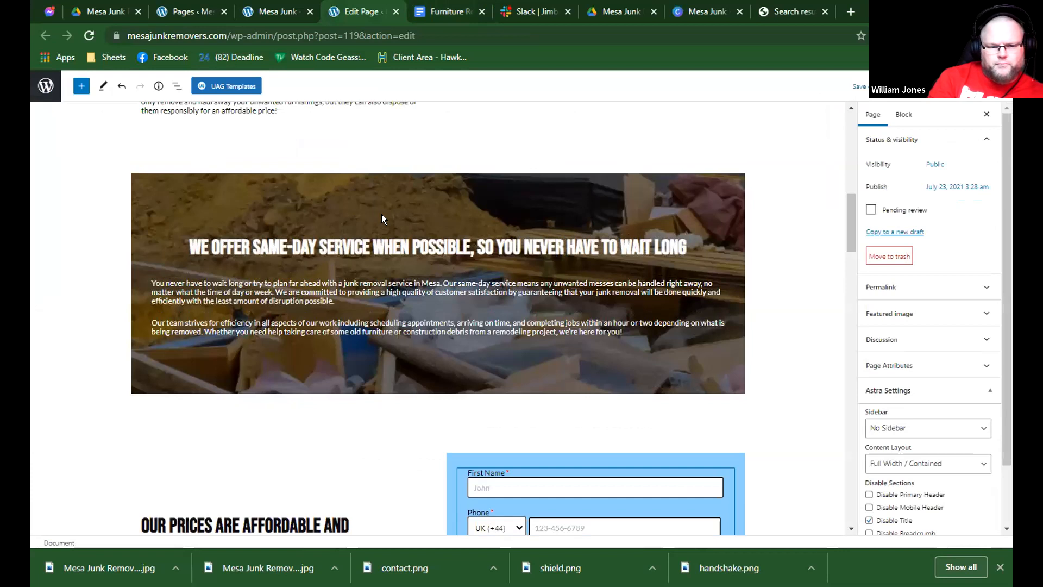
scroll(382, 219, up, 5)
Replace the same-day service cover heading with "Get rid of your unwanted furniture today!" copied from the document.
key(ctrl+Tab)
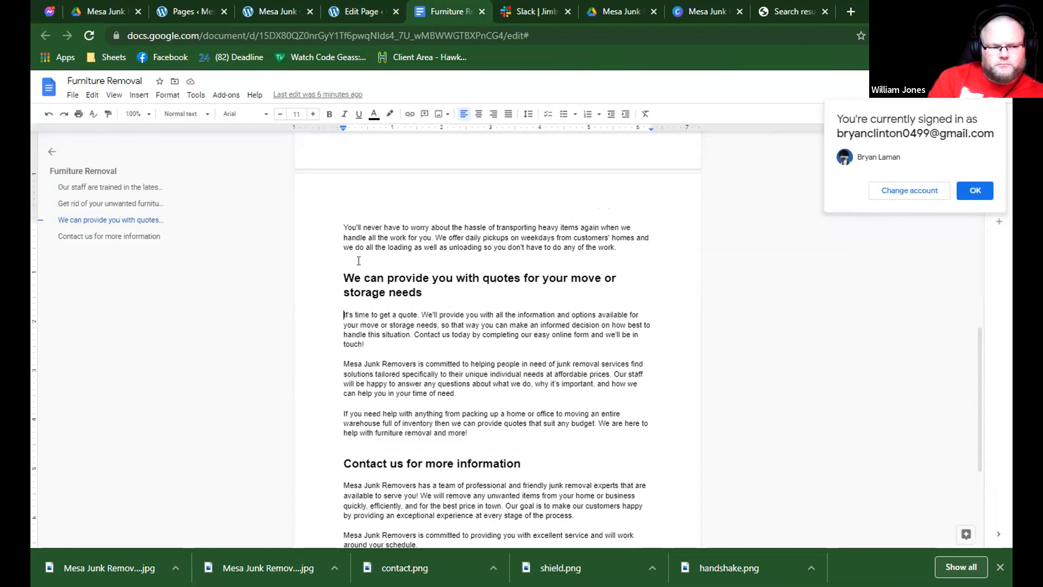
scroll(354, 268, up, 4)
scroll(353, 306, up, 2)
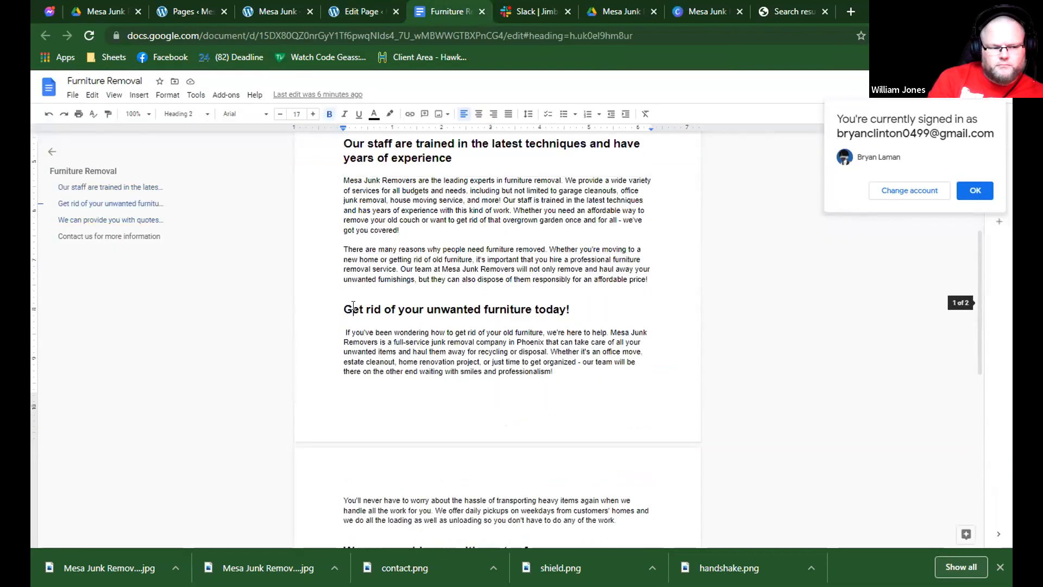
key(ctrl+shift+Tab)
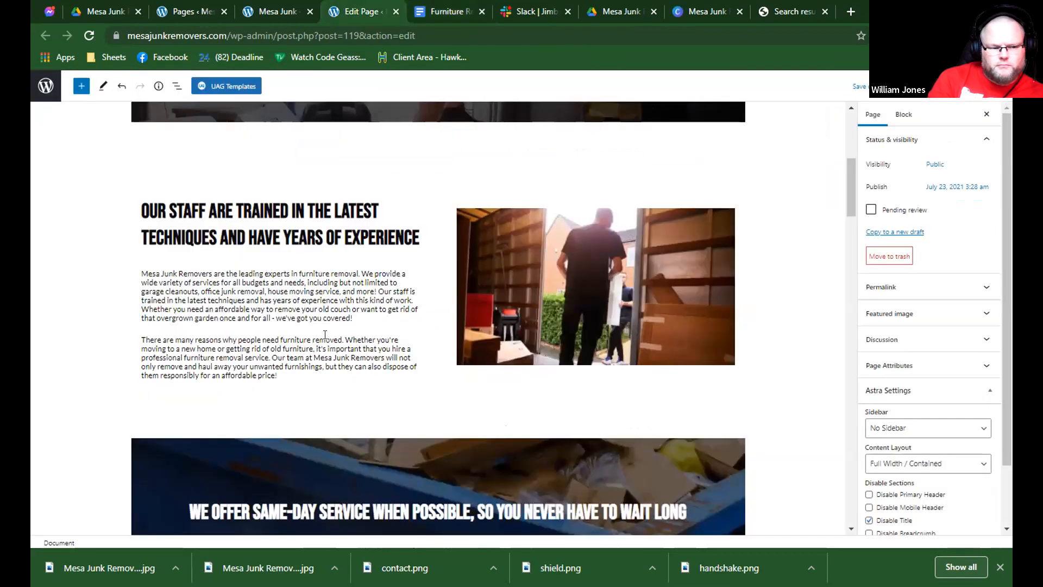
scroll(325, 334, down, 4)
click(331, 293)
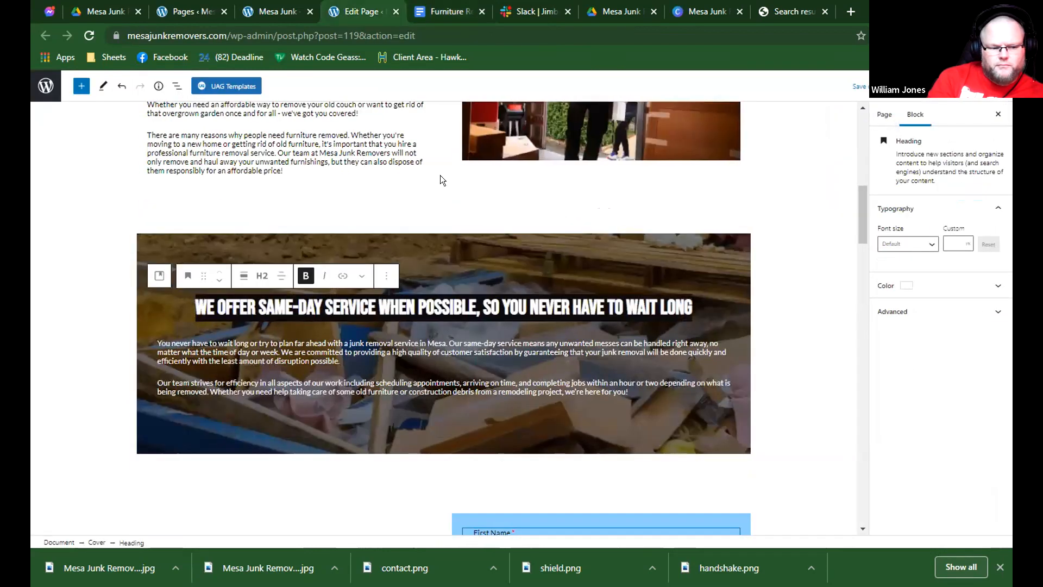
Replace the two paragraphs under "Get rid of your unwanted furniture today!" in the cover with the document's two paragraphs from that section.
key(ctrl+Tab)
drag(345, 330, 636, 389)
scroll(496, 403, down, 3)
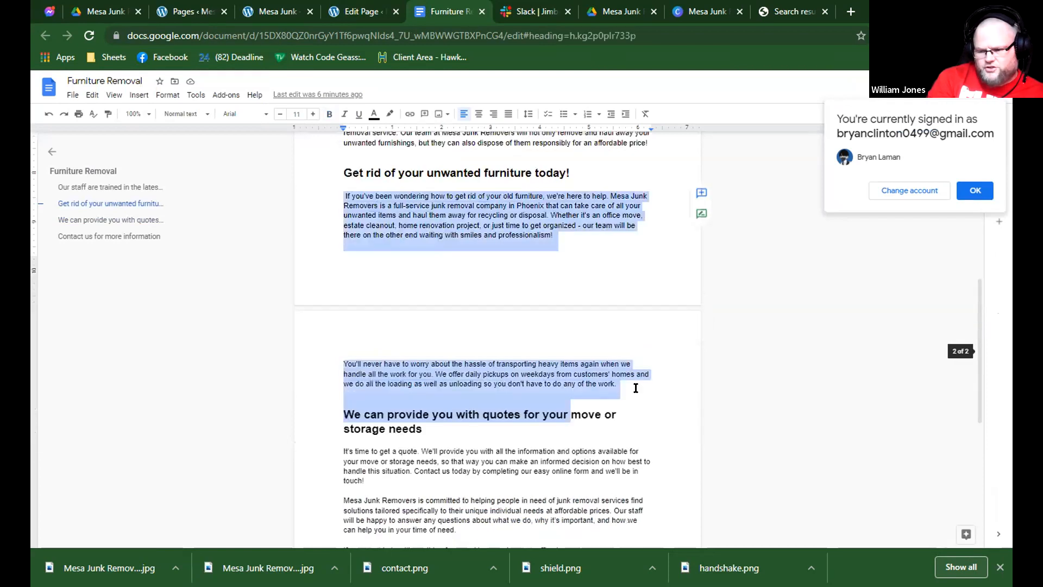
click(375, 11)
drag(140, 348, 651, 391)
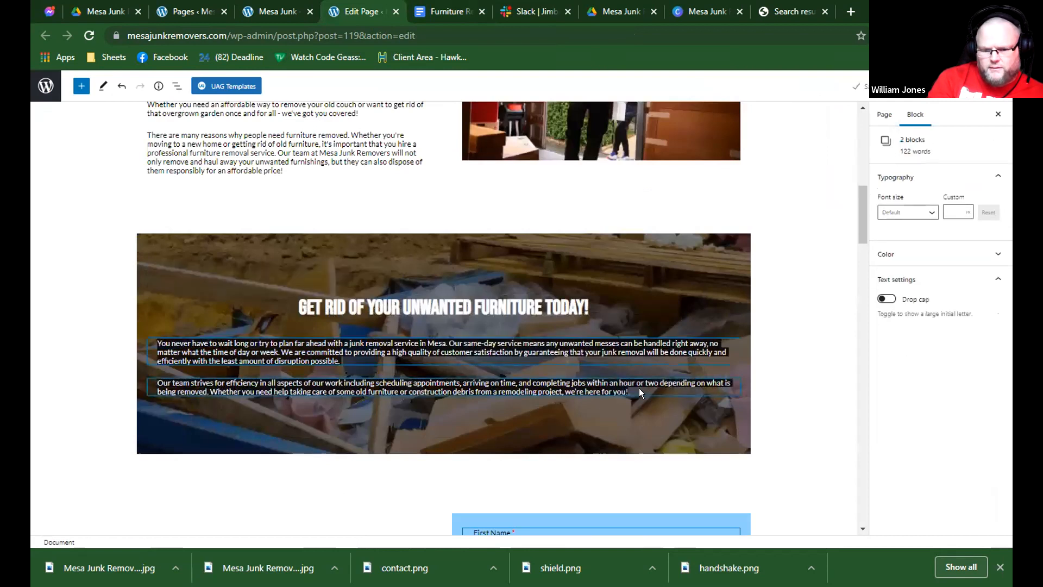
key(ctrl+v)
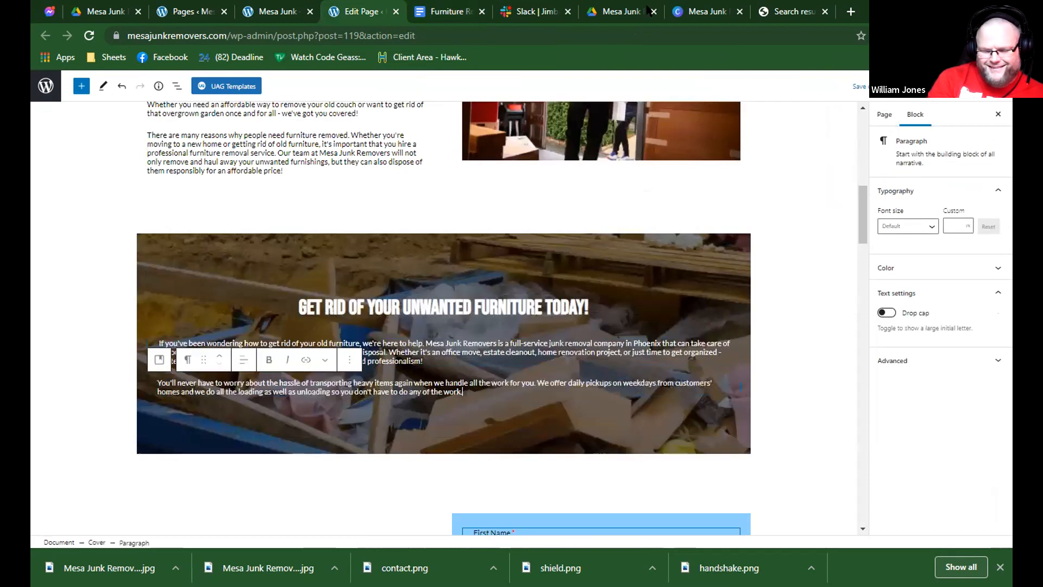
Swap the Canva design's picture for the photo of a man carrying a white shelf and download it as JPG file Mesa Junk Removers (6).
scroll(544, 196, down, 2)
click(706, 11)
click(676, 211)
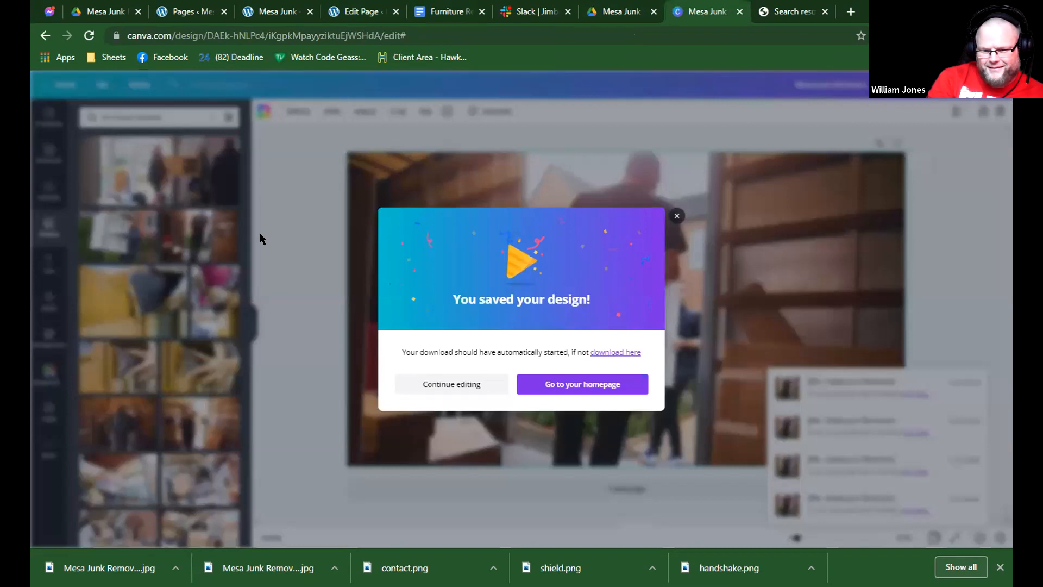
click(137, 230)
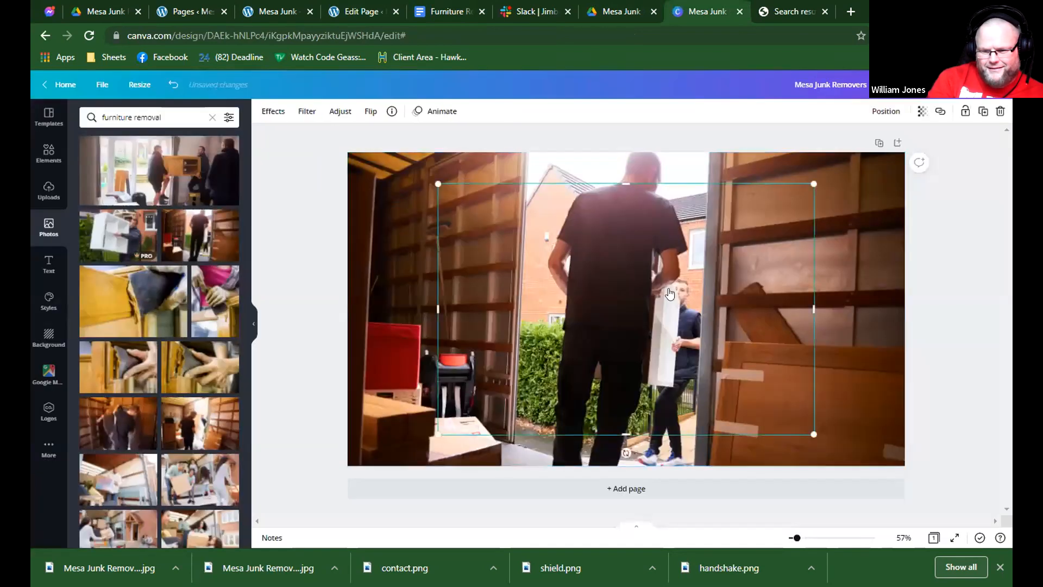
right_click(676, 478)
click(956, 88)
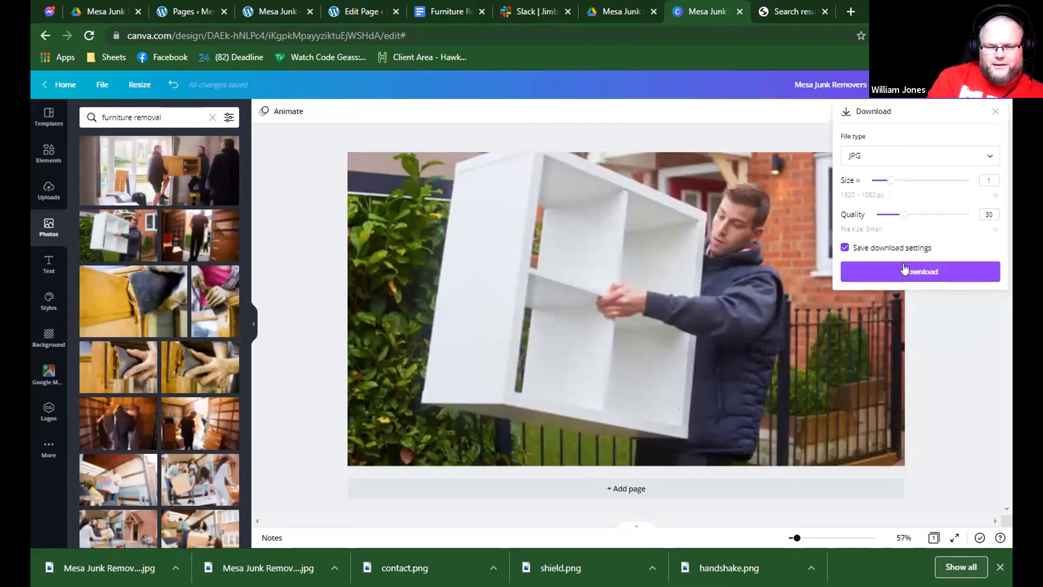
click(904, 269)
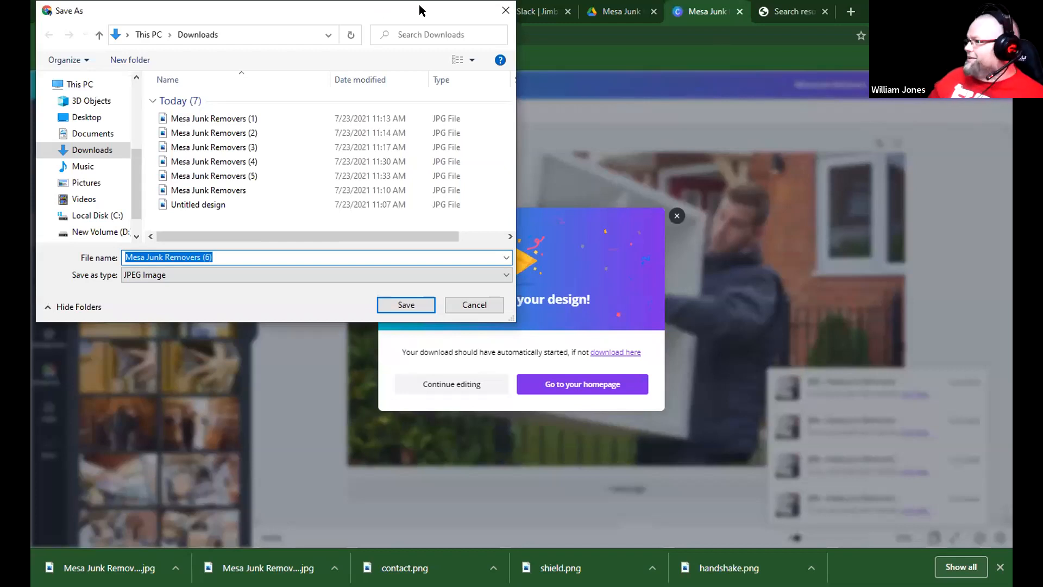
key(Return)
Look over the rest of the Furniture Removal page in the editor, from the prices section with the contact form through the services grid.
click(375, 11)
scroll(432, 248, down, 4)
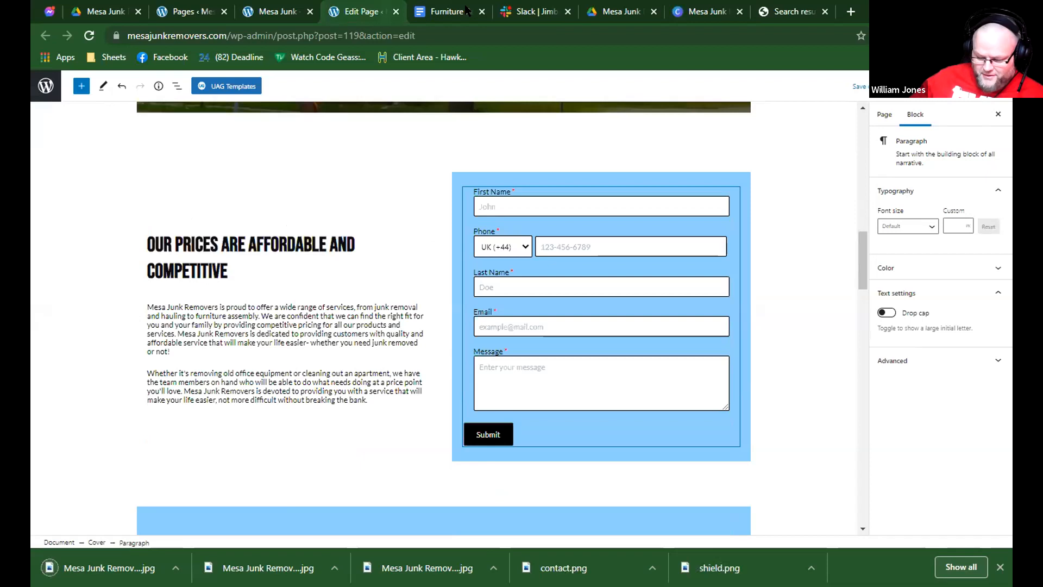
scroll(431, 250, down, 6)
click(283, 10)
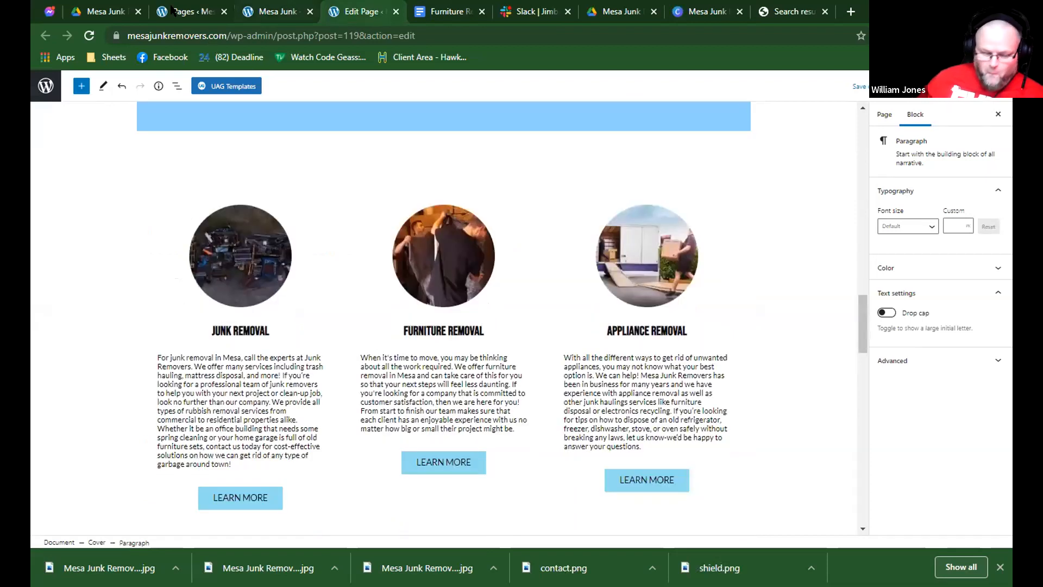
click(348, 10)
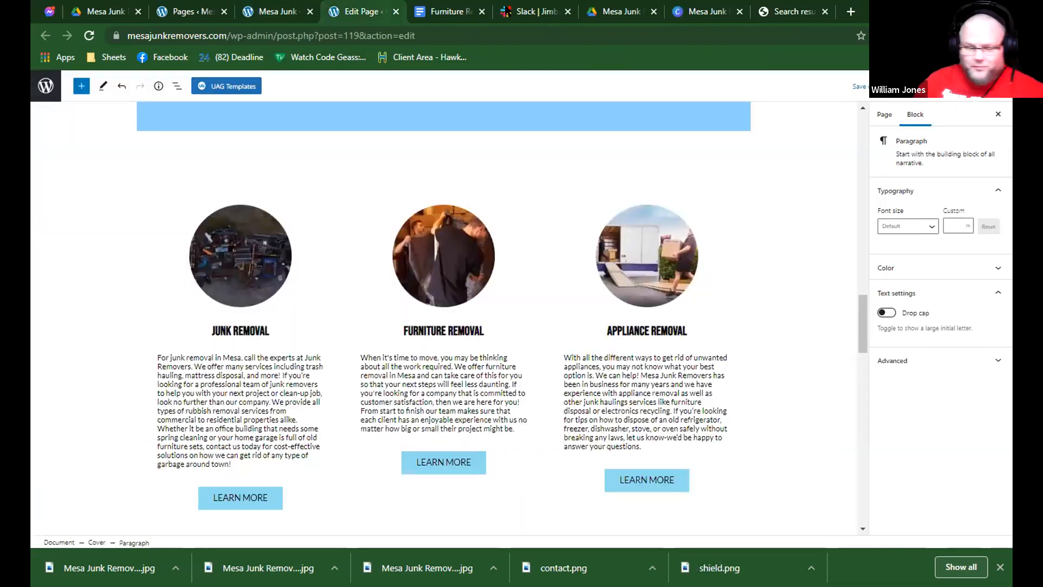
click(613, 11)
click(445, 11)
key(ctrl+shift+Tab)
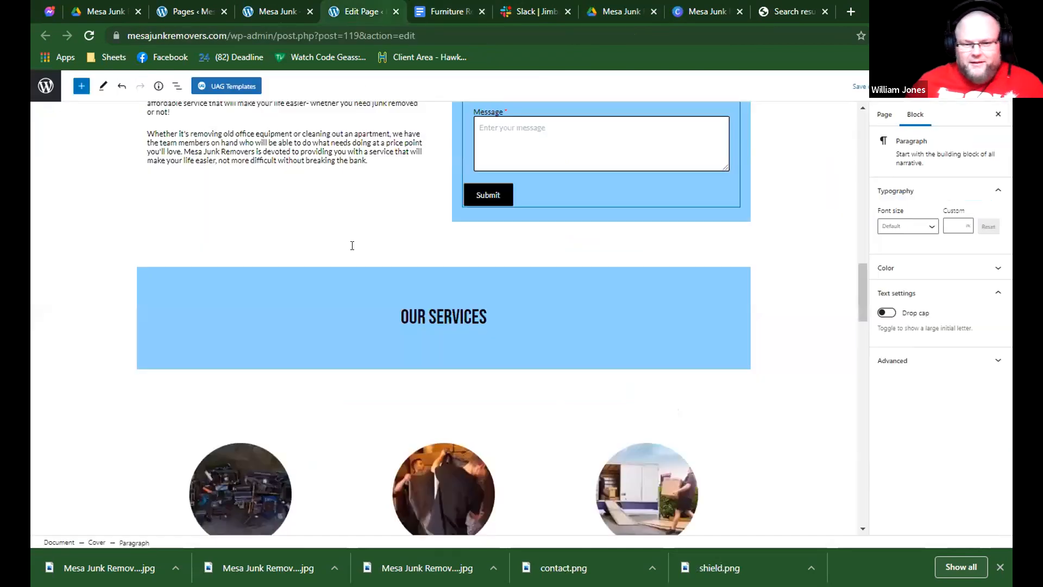
scroll(355, 253, down, 10)
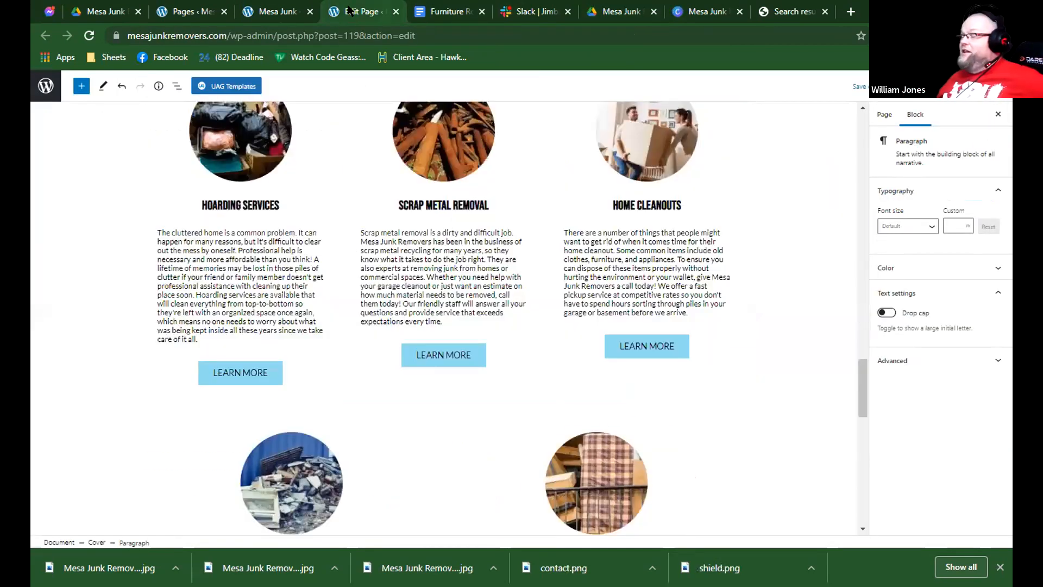
Move the current editor tab aside and reopen the Furniture Removal draft for editing in a new tab from the pages list.
drag(348, 6, 170, 7)
click(369, 7)
click(279, 9)
middle_click(152, 252)
click(383, 11)
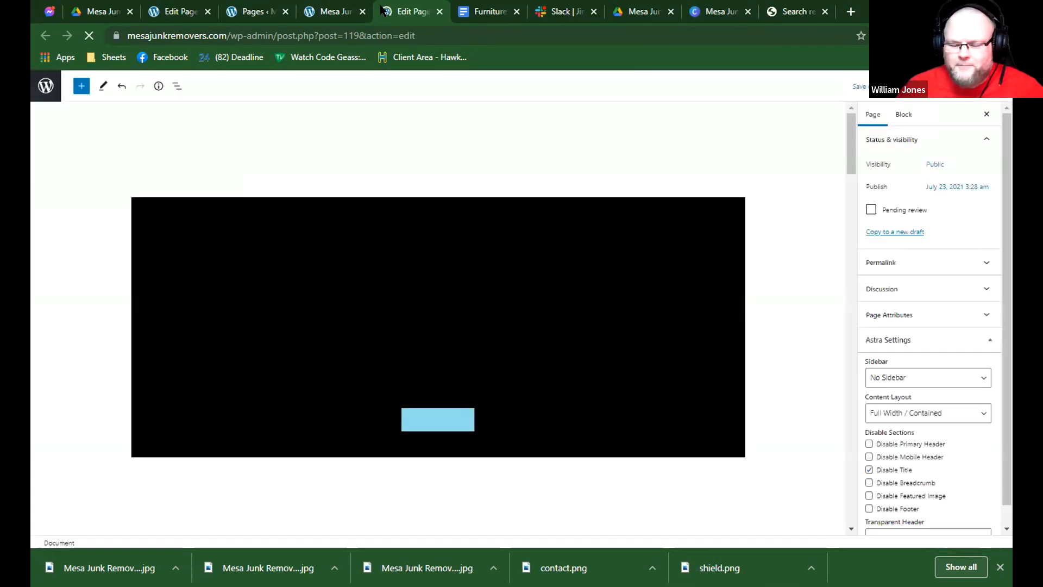
Compare the reopened page's staff training and unwanted furniture sections with the document to check which text has been carried over.
scroll(471, 258, down, 2)
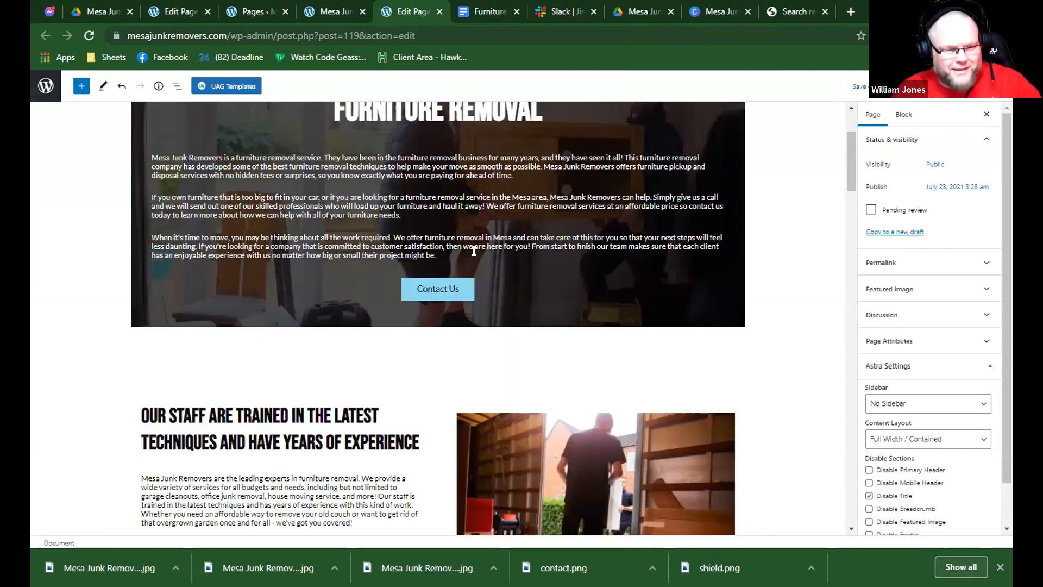
scroll(474, 251, down, 5)
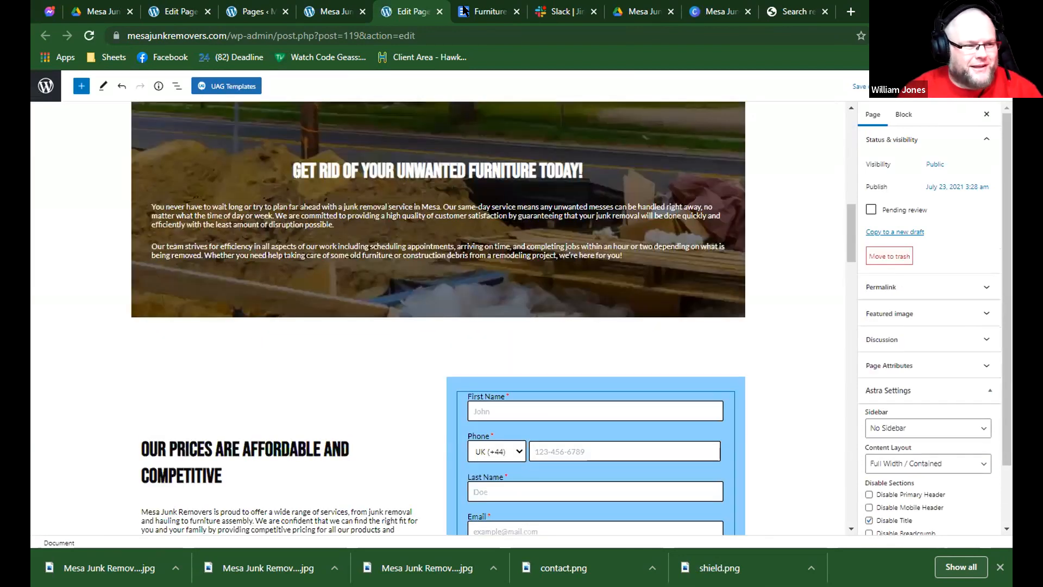
click(465, 10)
click(413, 11)
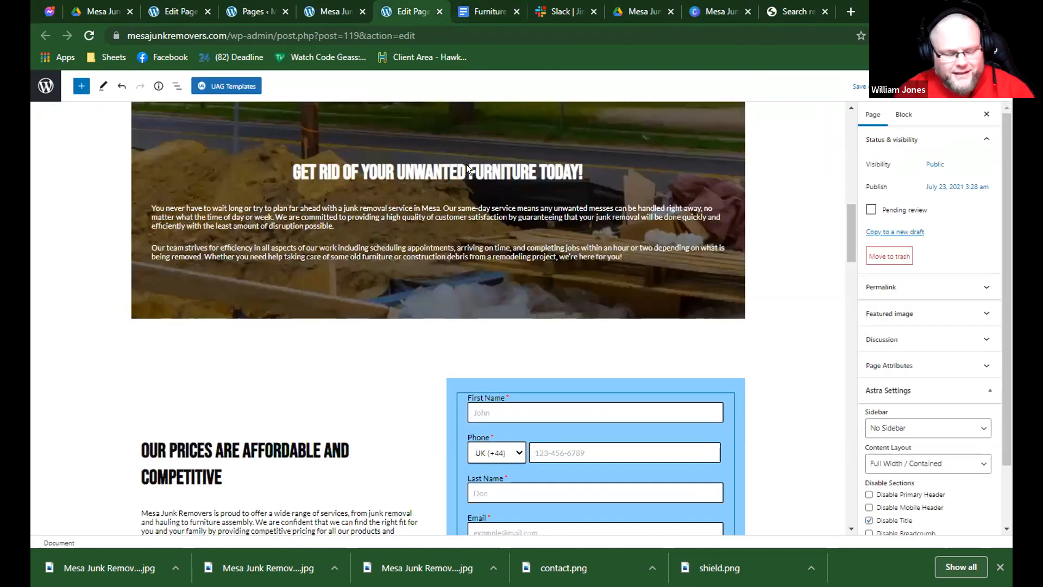
click(474, 12)
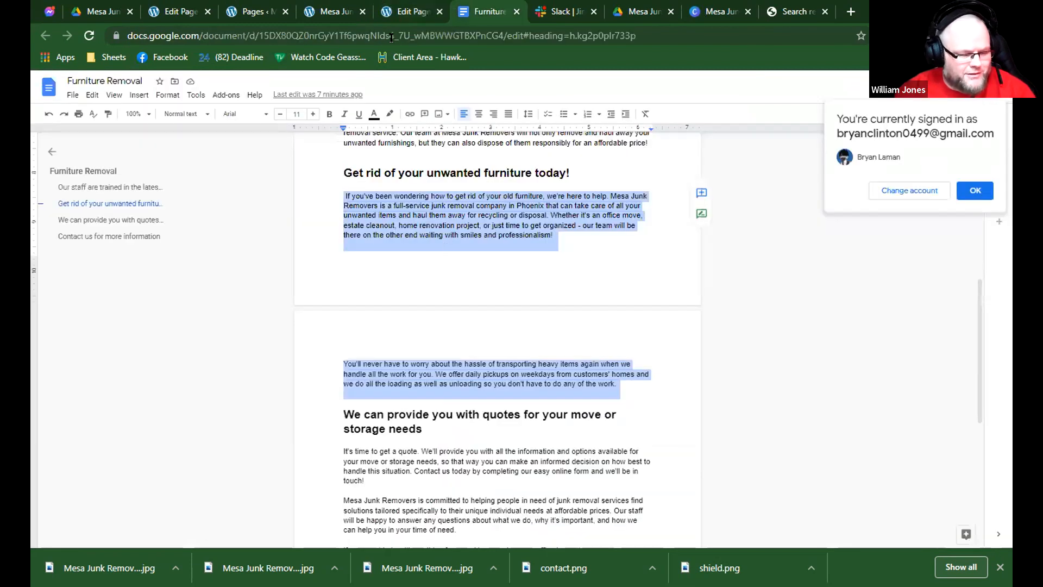
click(411, 11)
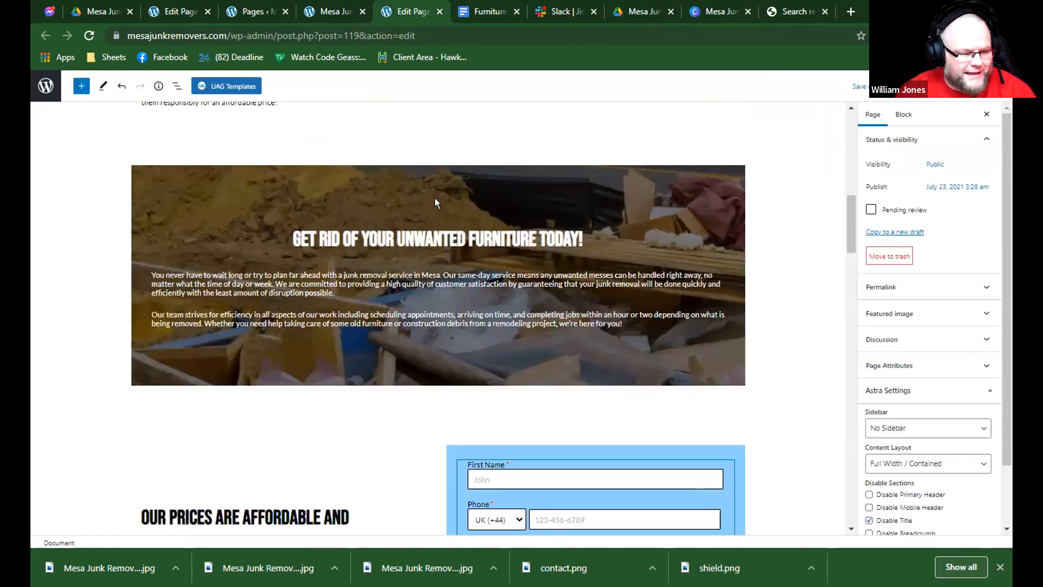
scroll(435, 203, up, 5)
key(ctrl+Tab)
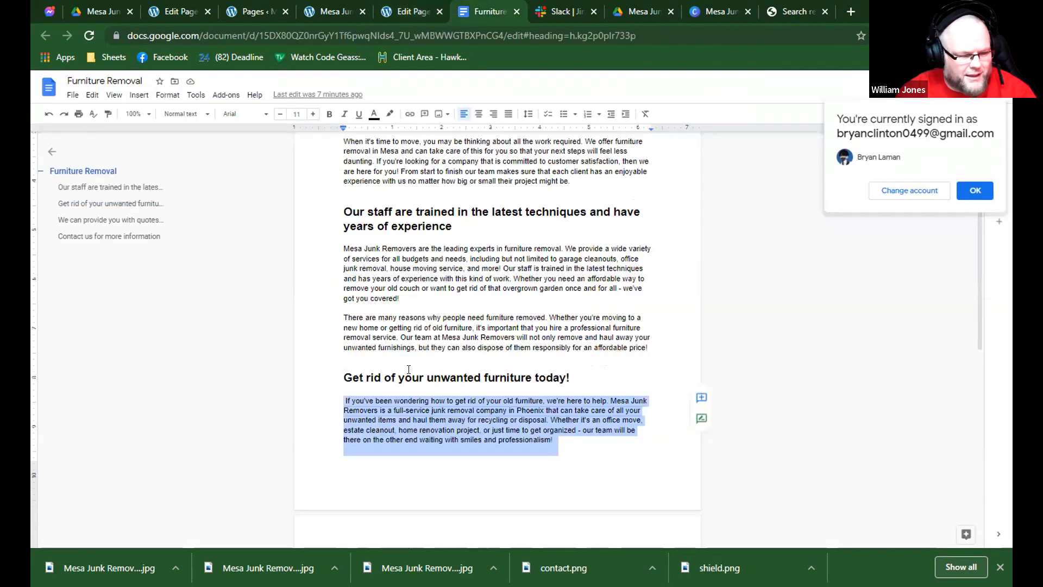
key(ctrl+shift+Tab)
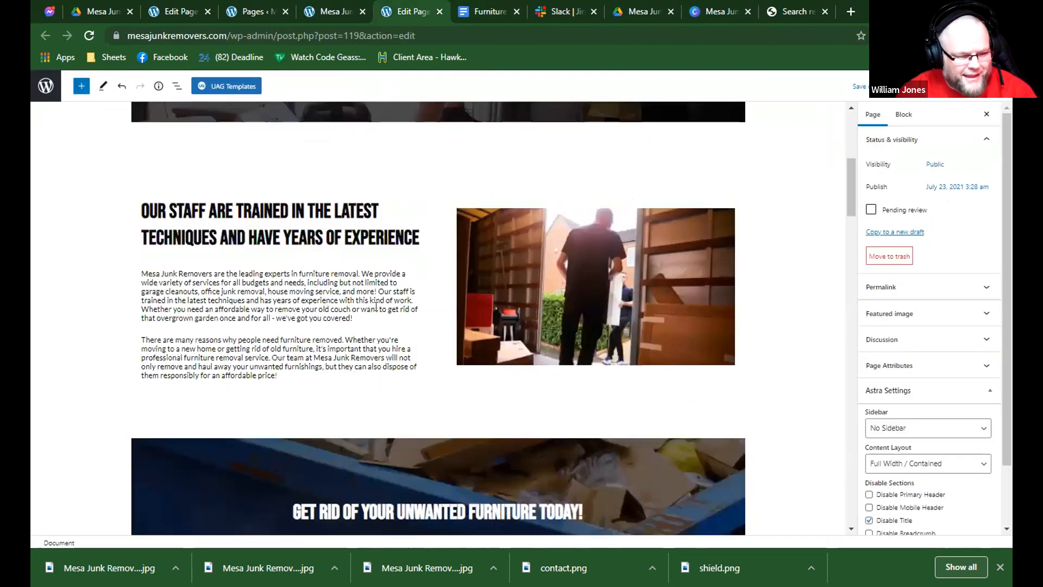
scroll(376, 307, down, 4)
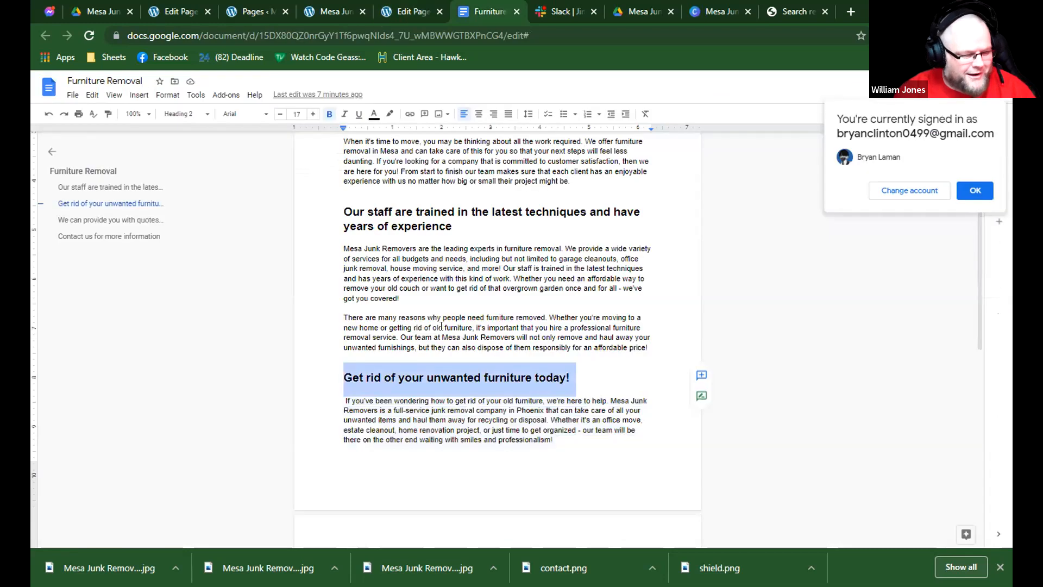
click(484, 11)
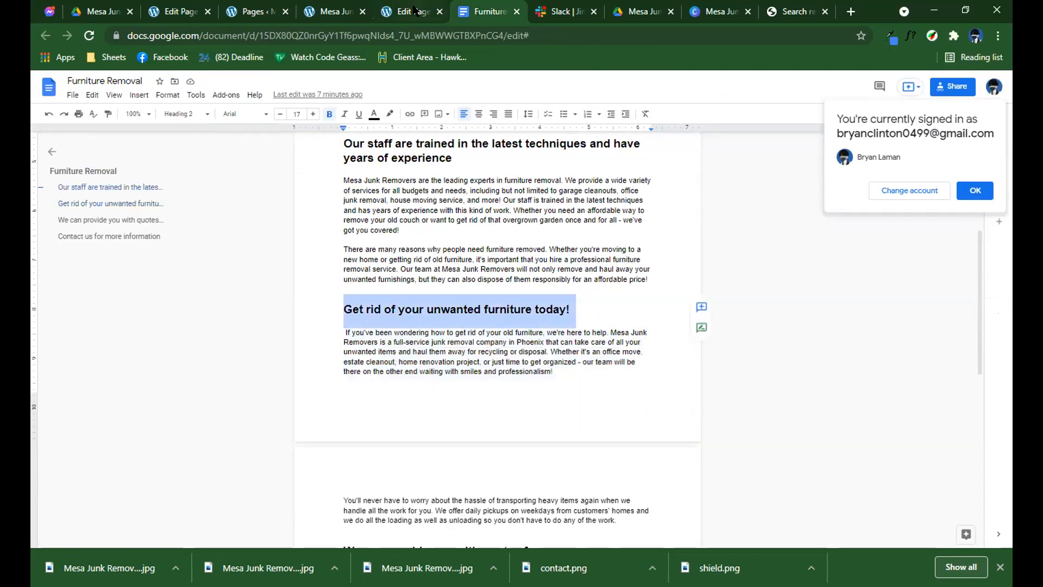
scroll(399, 284, down, 3)
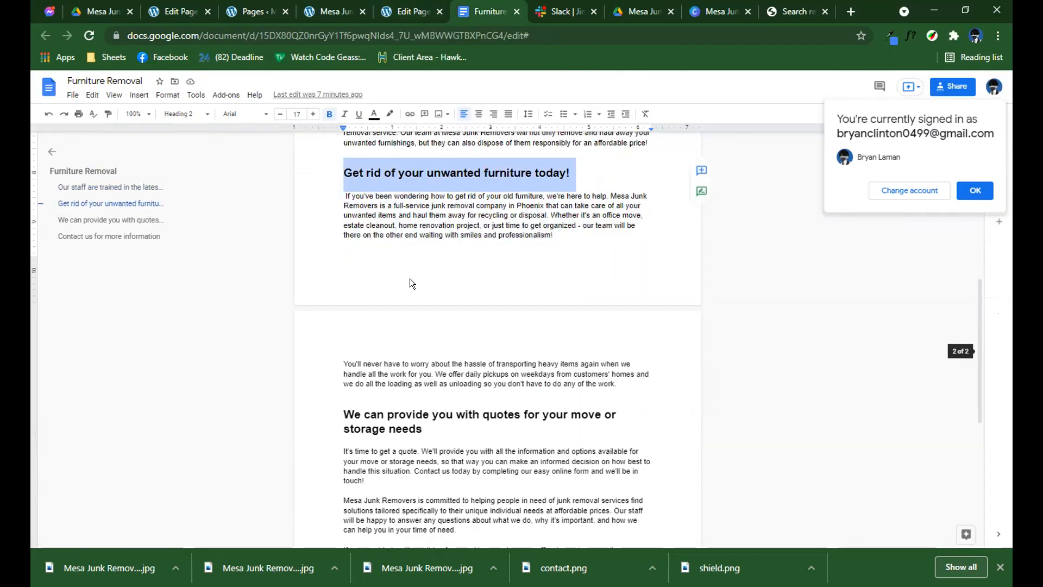
click(427, 11)
click(505, 9)
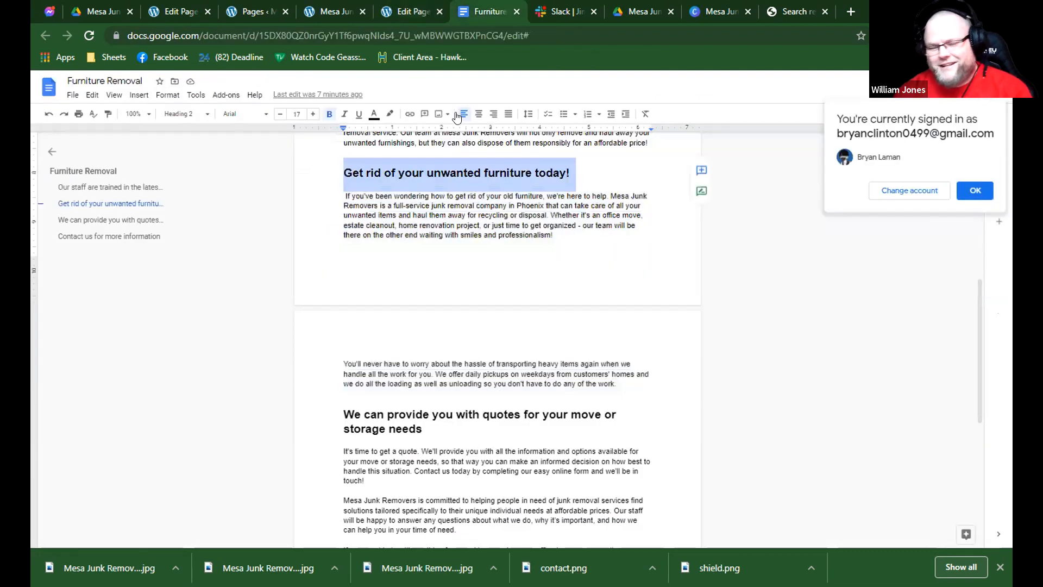
click(437, 11)
Copy the document's two unwanted furniture paragraphs and paste them over the same-day service paragraphs in the reopened page's cover.
click(486, 10)
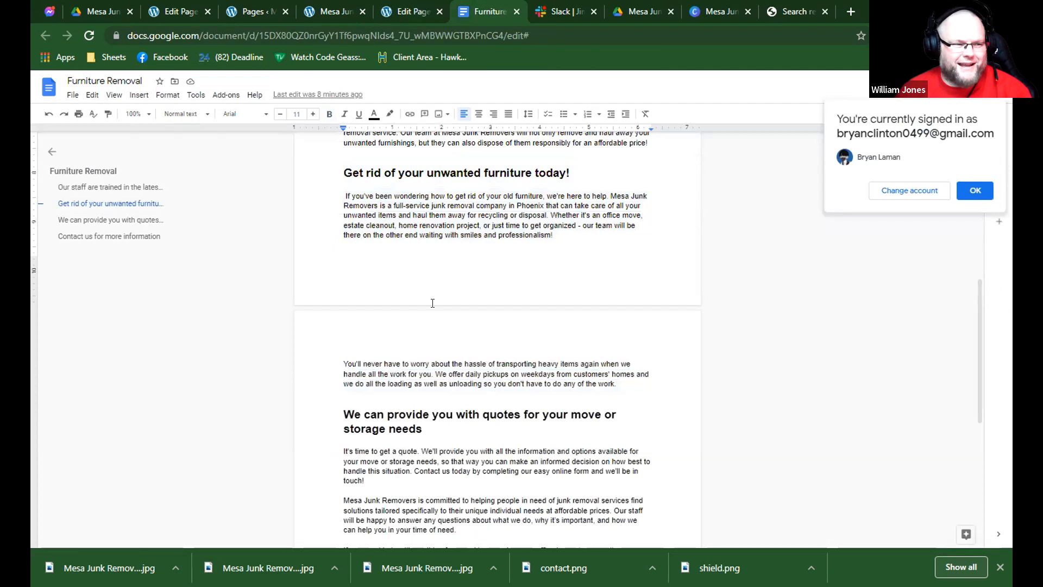
drag(639, 387, 344, 195)
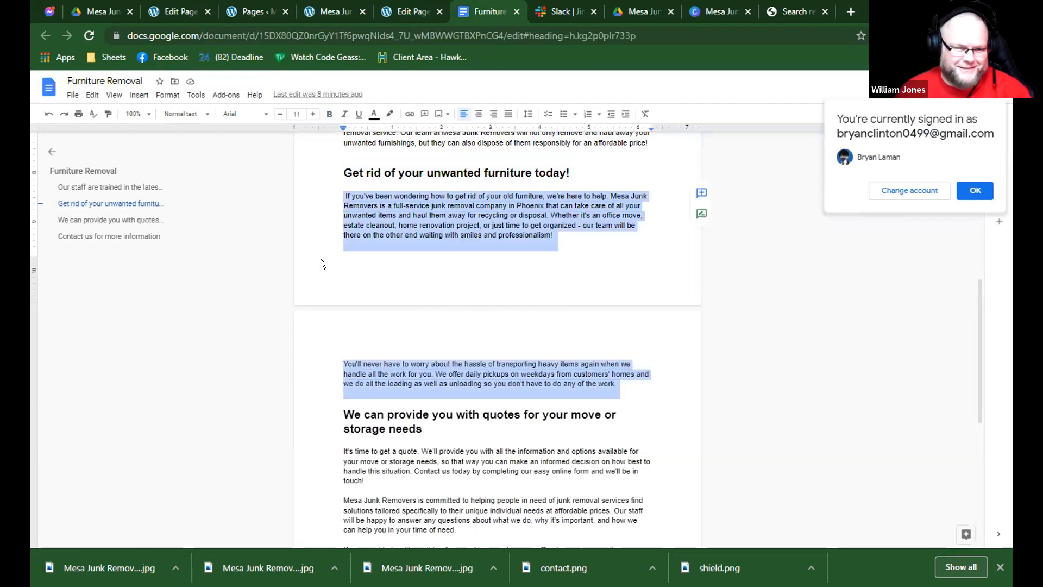
key(ctrl+shift+Tab)
drag(156, 340, 659, 393)
key(ctrl+v)
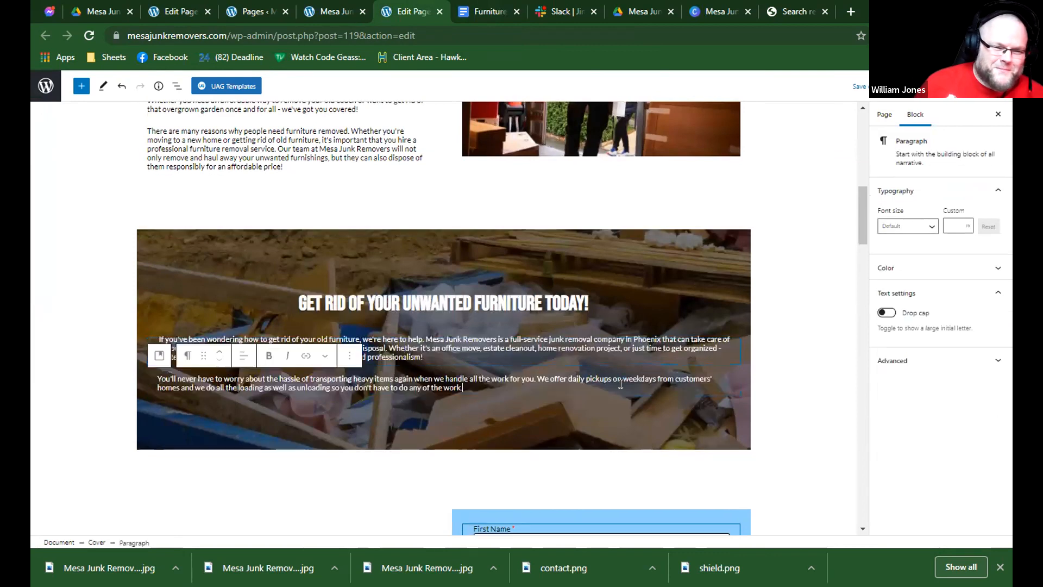
scroll(632, 277, down, 3)
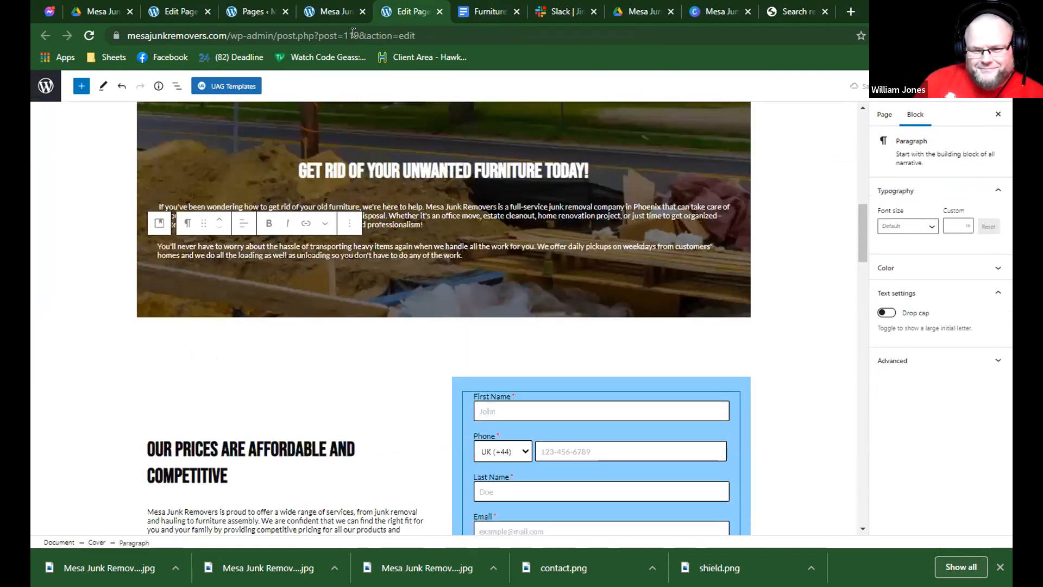
click(337, 6)
click(236, 6)
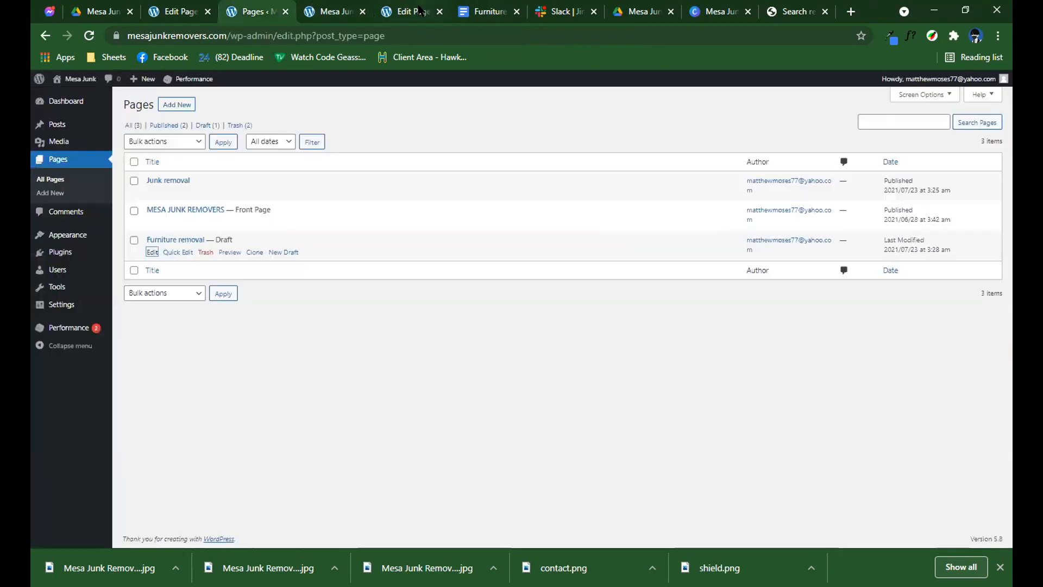
click(200, 7)
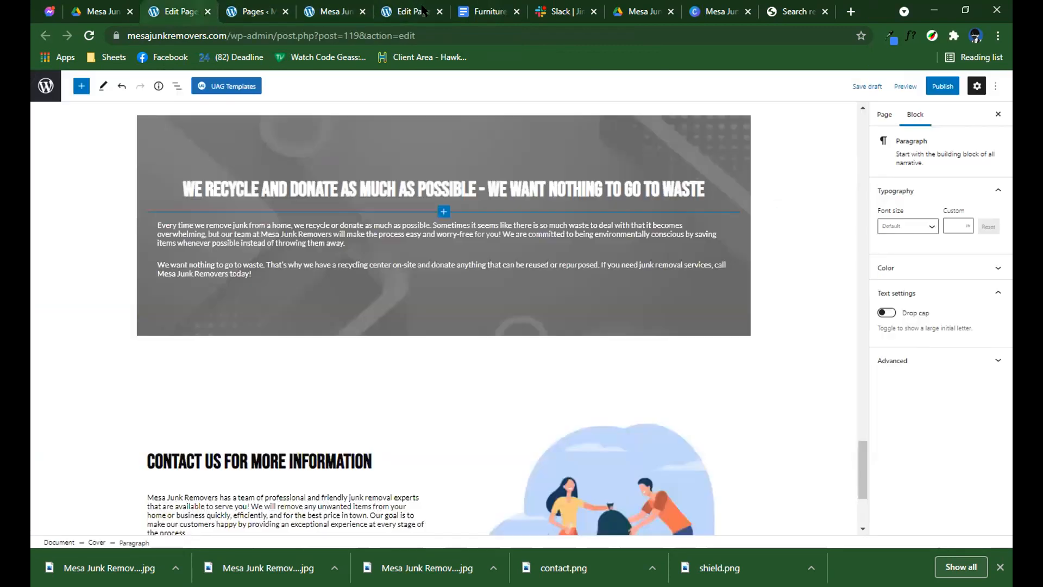
click(422, 10)
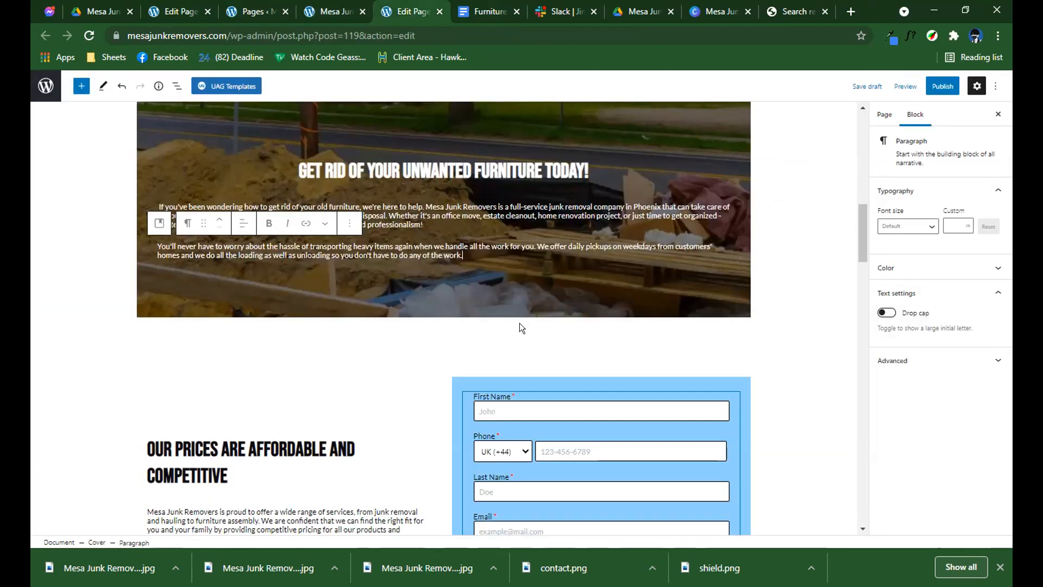
Replace the heading beside the contact form with the document's "We can provide you with quotes for your move or storage needs" heading.
scroll(520, 323, down, 3)
click(498, 7)
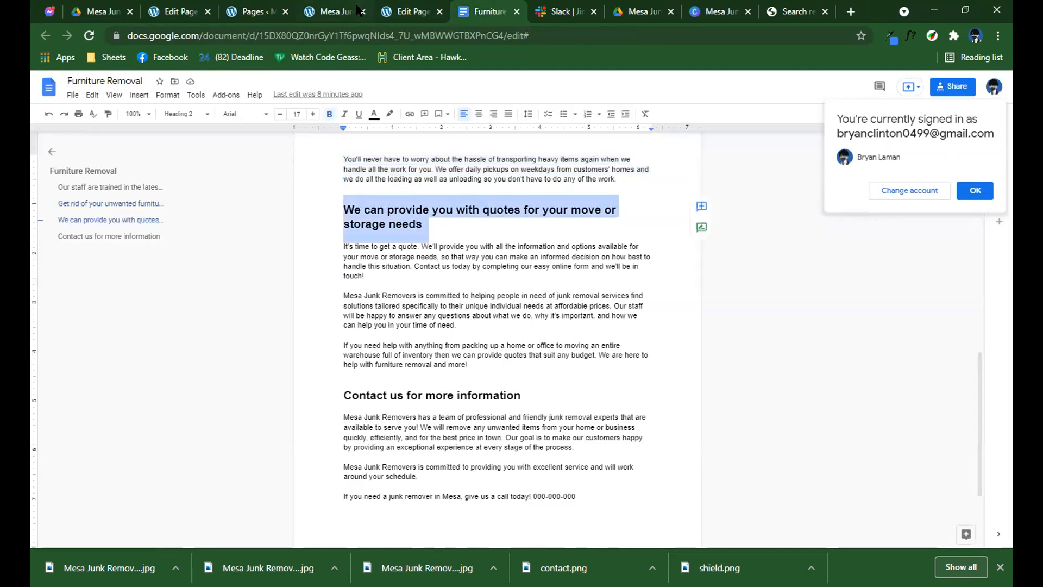
click(413, 10)
scroll(225, 180, down, 1)
click(225, 180)
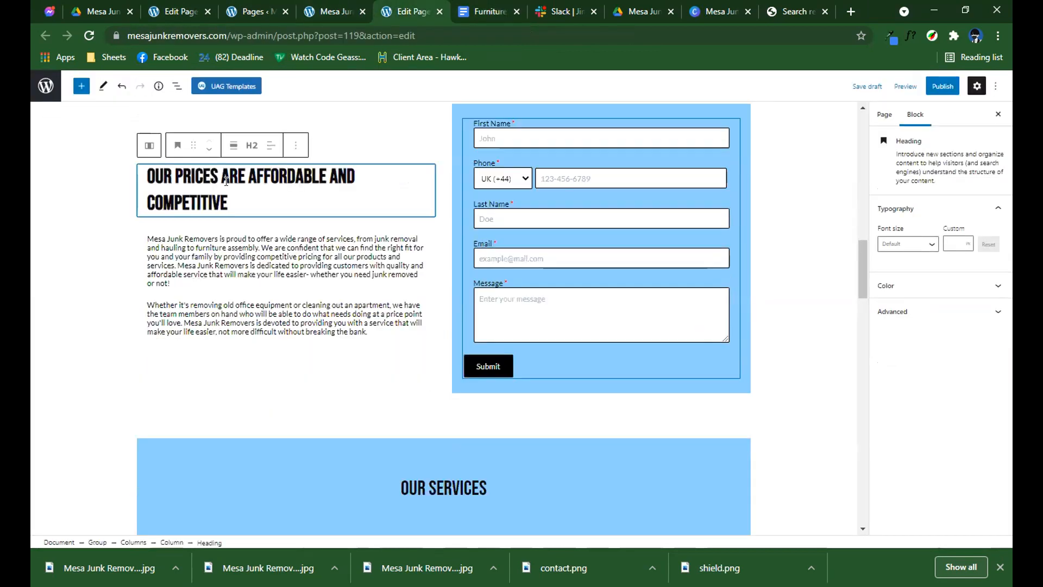
key(ctrl+a)
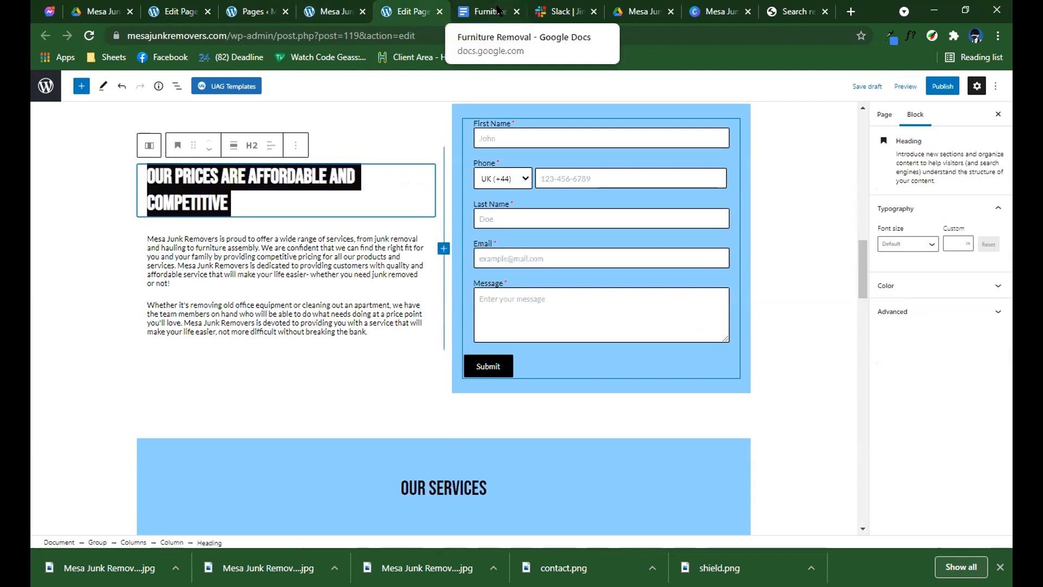
click(243, 202)
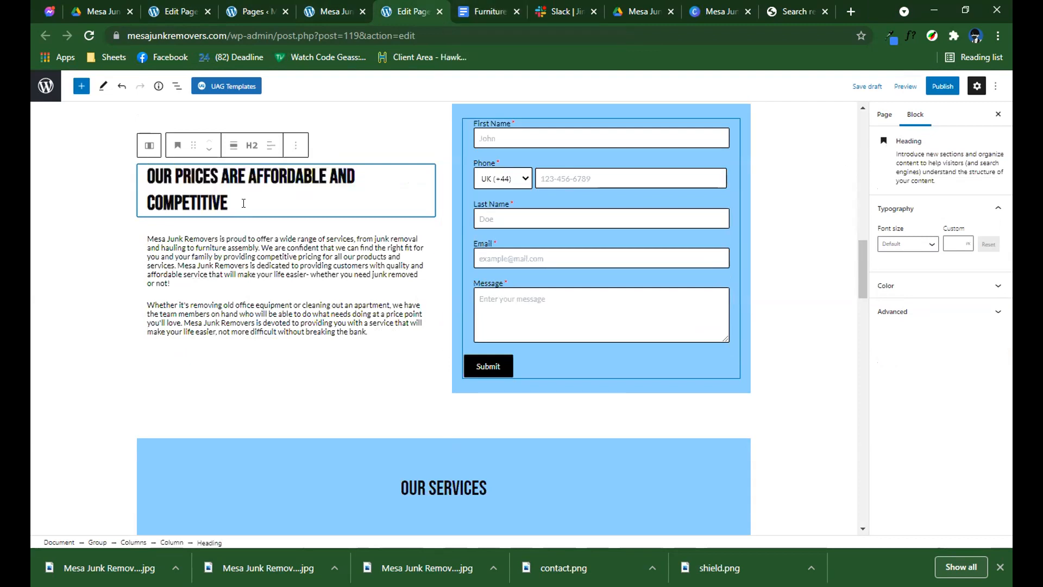
key(ctrl+a)
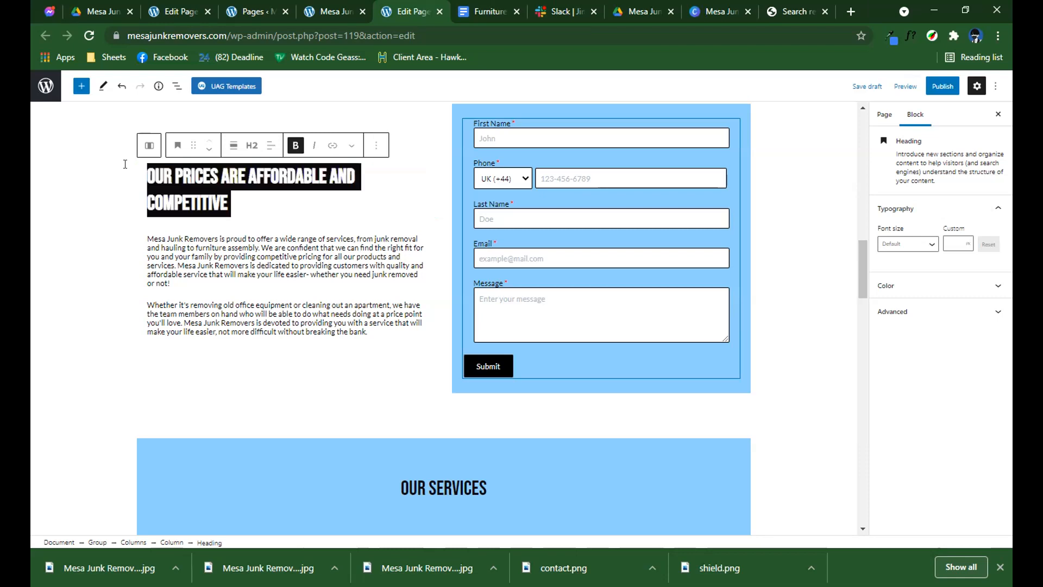
Copy the document's three paragraphs about move or storage quotes and paste them over the two pricing paragraphs beside the contact form.
click(479, 11)
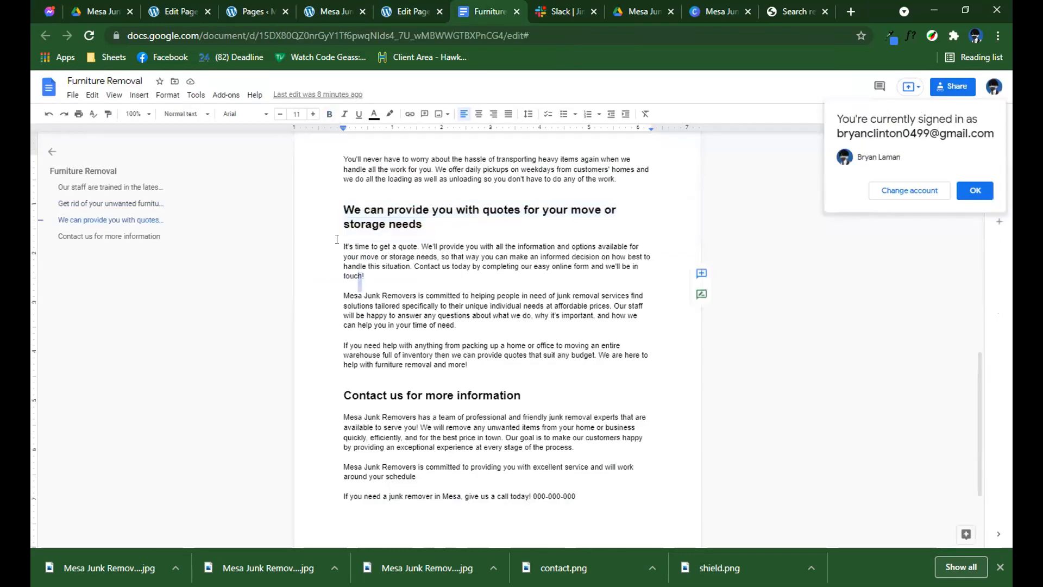
drag(337, 241, 512, 360)
click(431, 9)
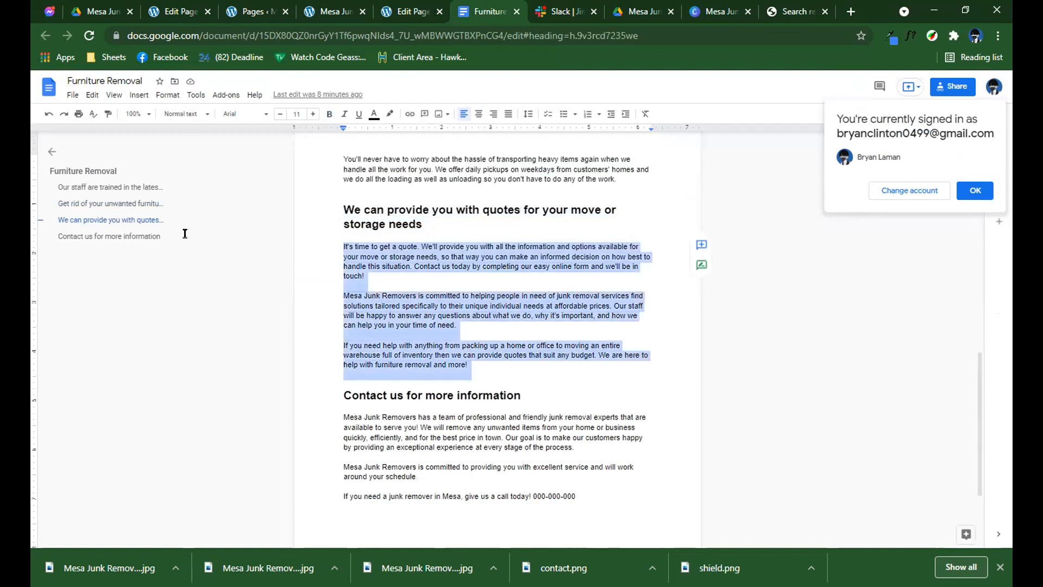
click(147, 211)
drag(281, 289, 375, 308)
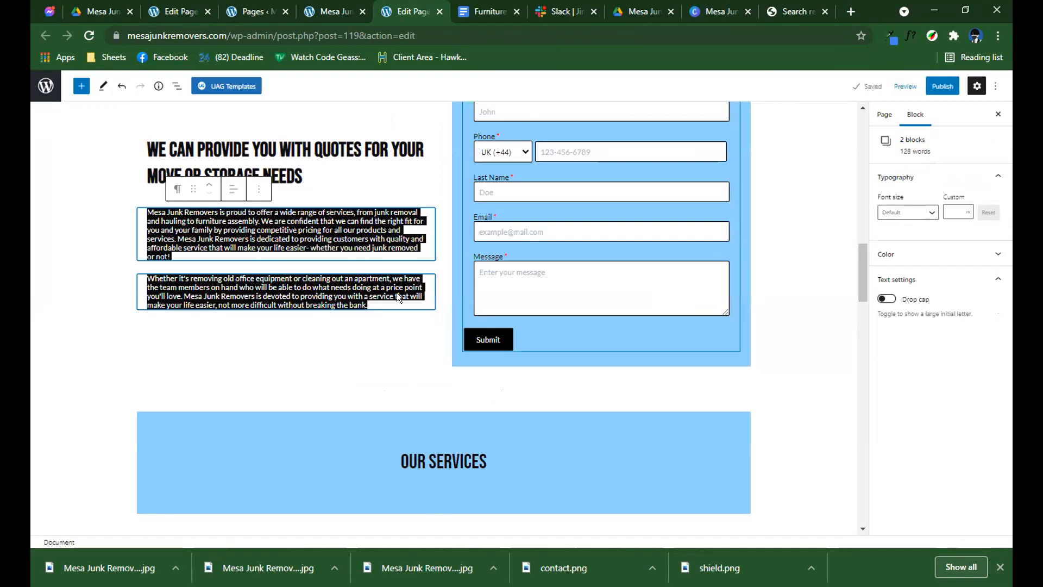
key(ctrl+v)
scroll(360, 244, down, 3)
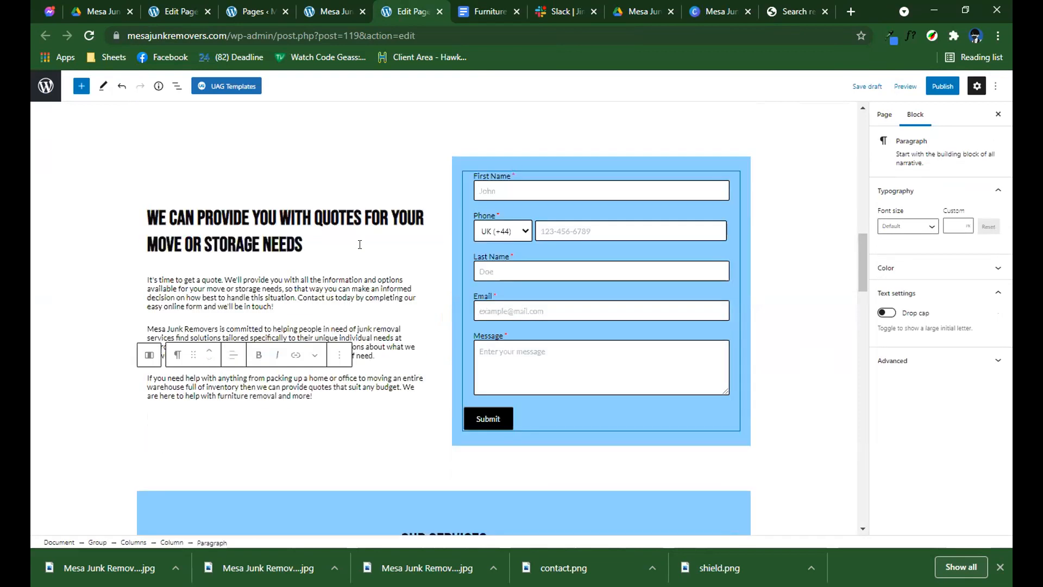
click(374, 196)
click(374, 192)
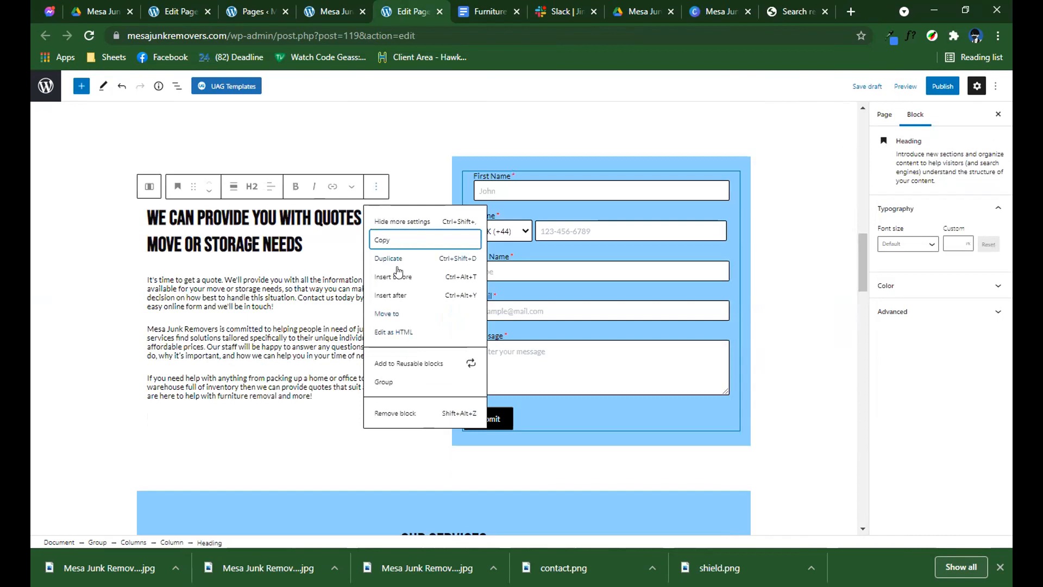
click(400, 334)
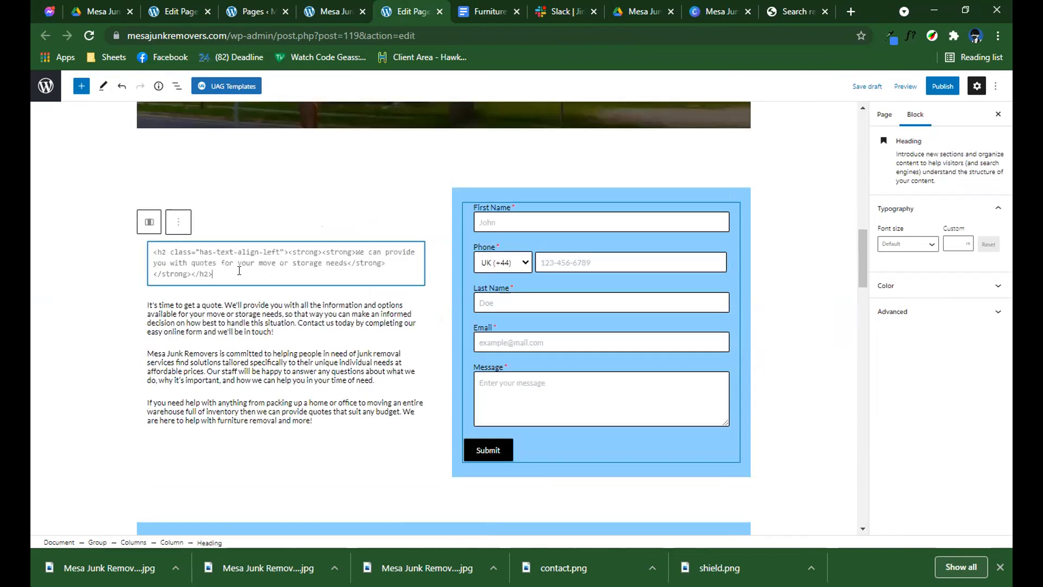
click(350, 252)
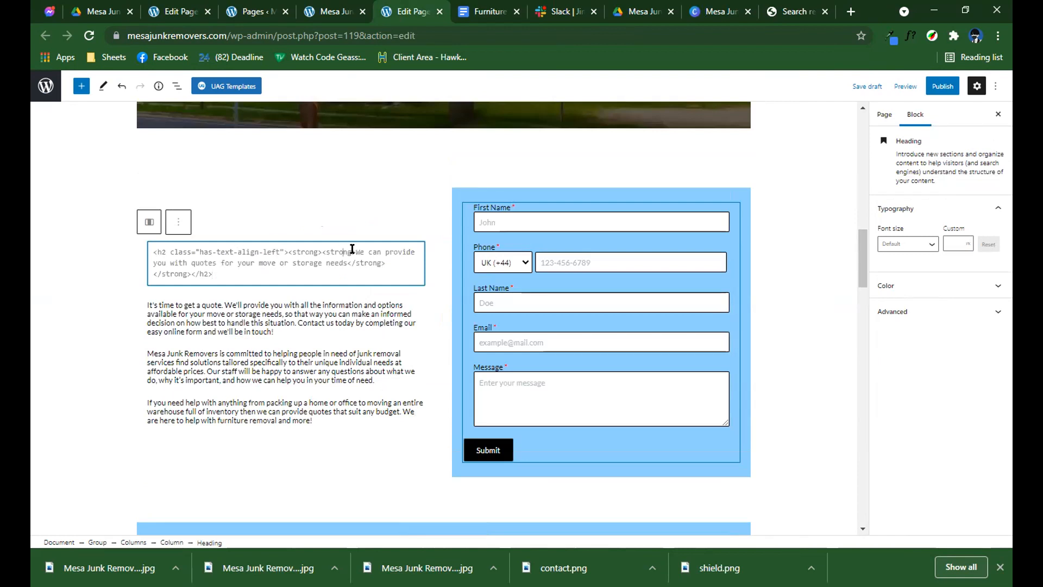
click(178, 224)
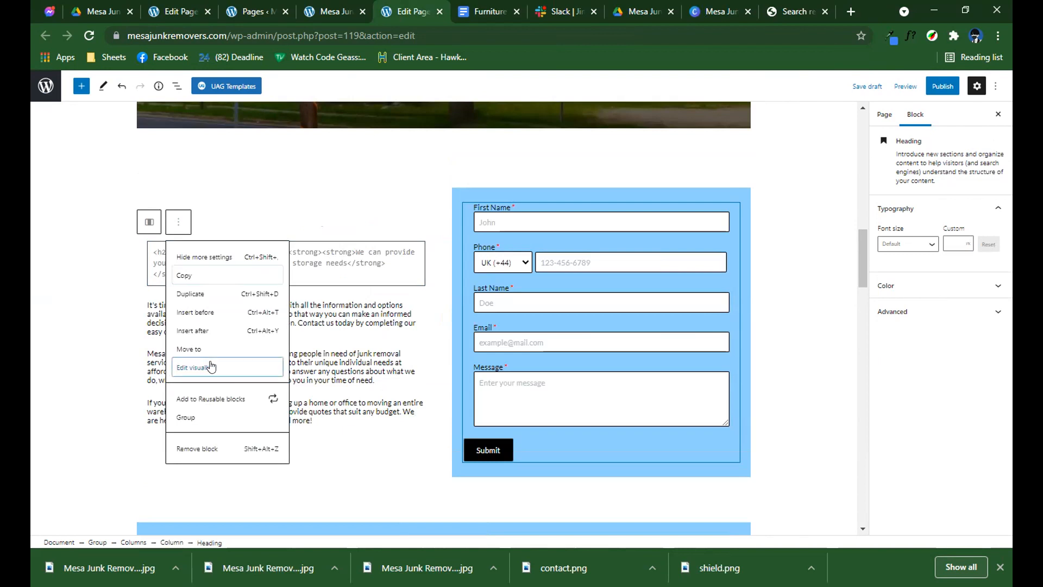
key(Return)
Search Google for "green hex color" and copy the code 00FF00 to use on the word "quotes" in the heading.
double_click(340, 250)
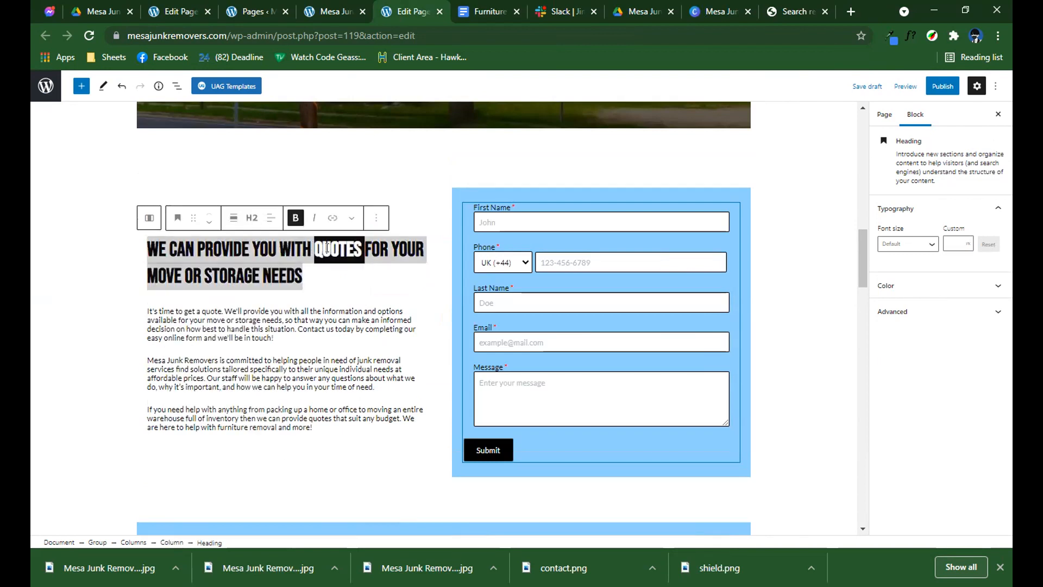
click(376, 218)
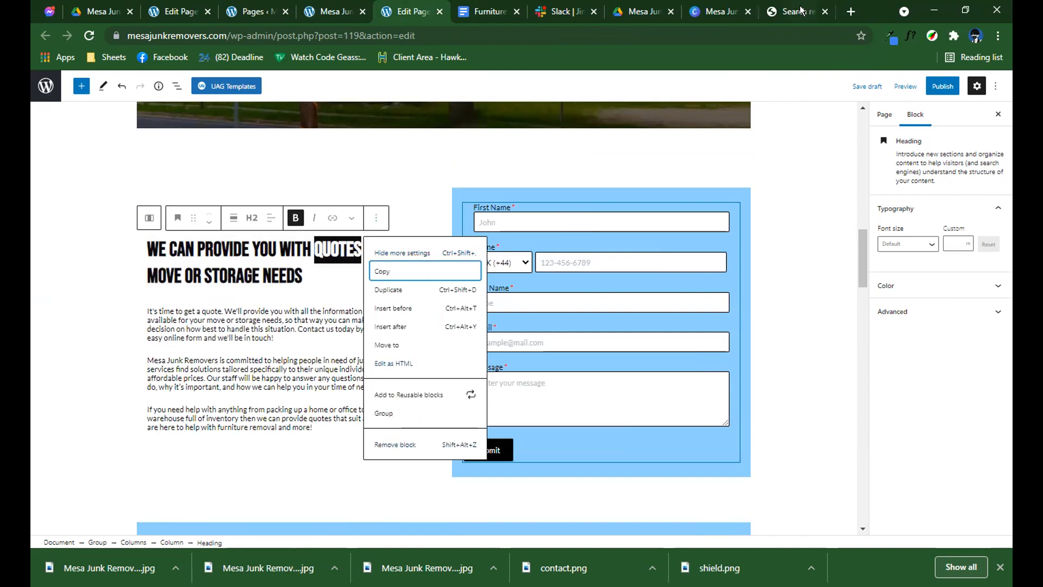
key(ctrl+9)
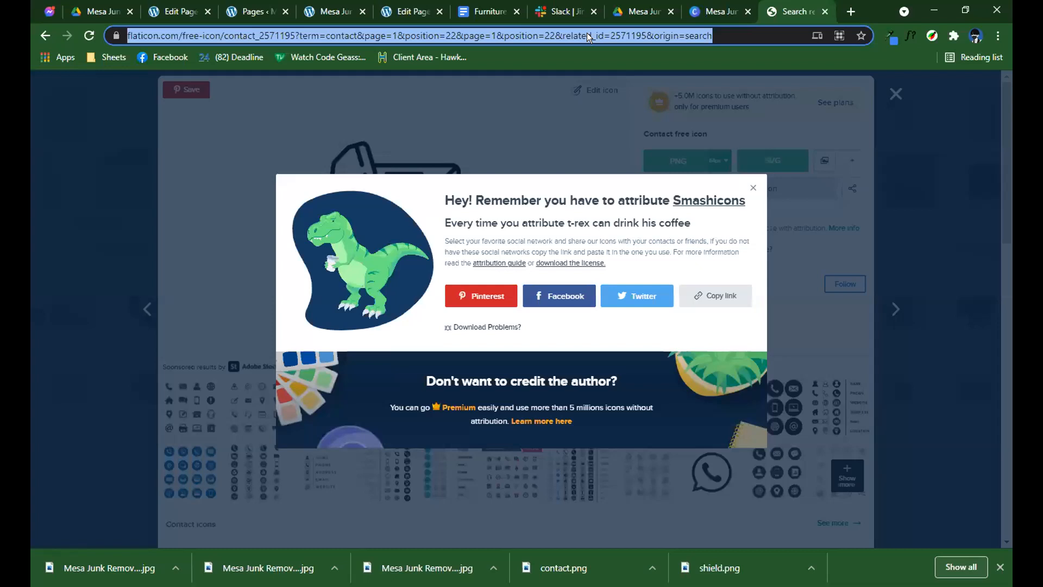
click(587, 36)
text(green hex co)
key(Down)
key(Return)
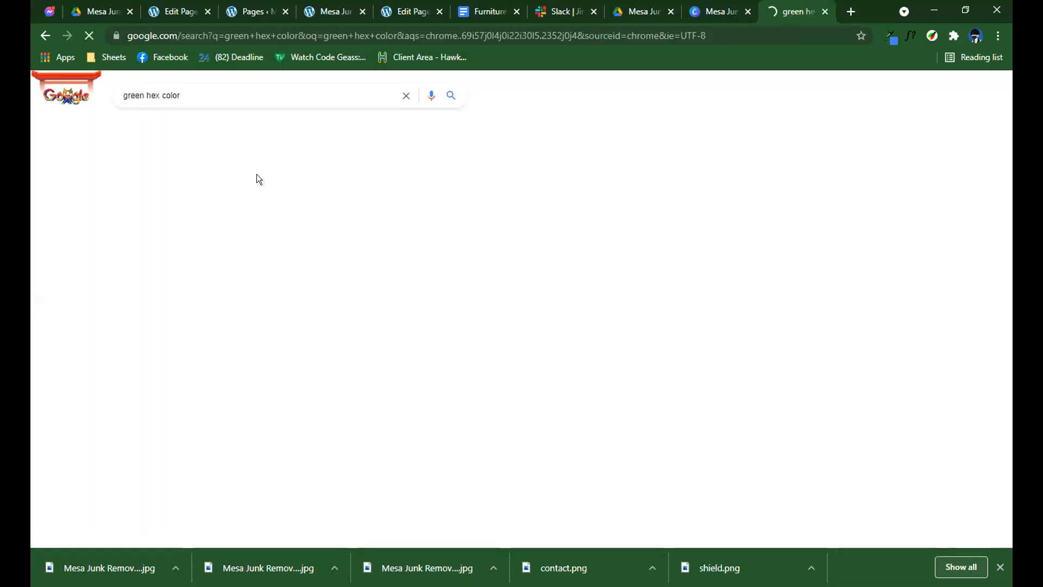
double_click(168, 234)
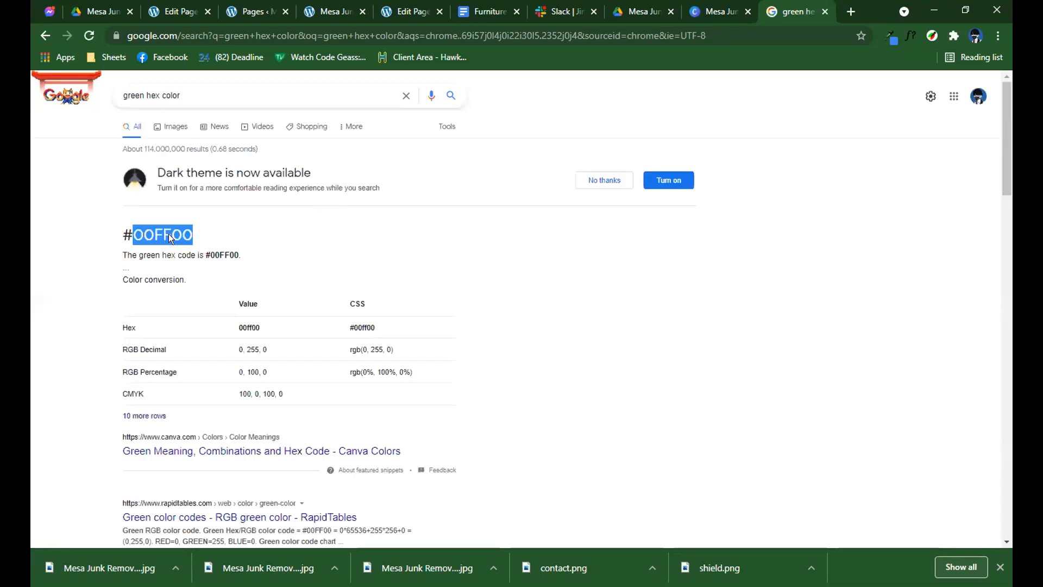
Edit the quotes heading as HTML and start a span tag with a style attribute before the word "quotes".
click(399, 11)
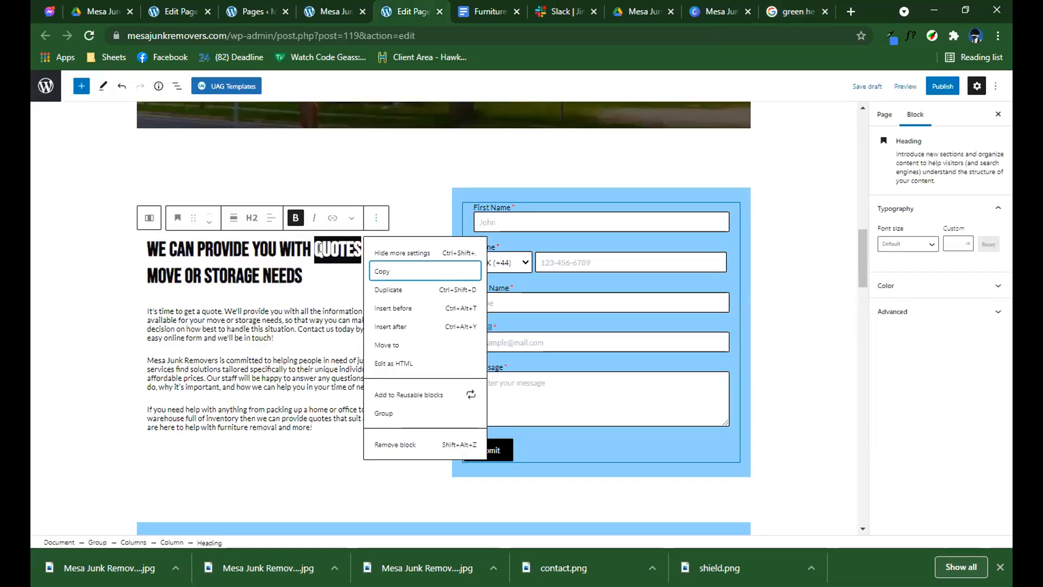
click(393, 362)
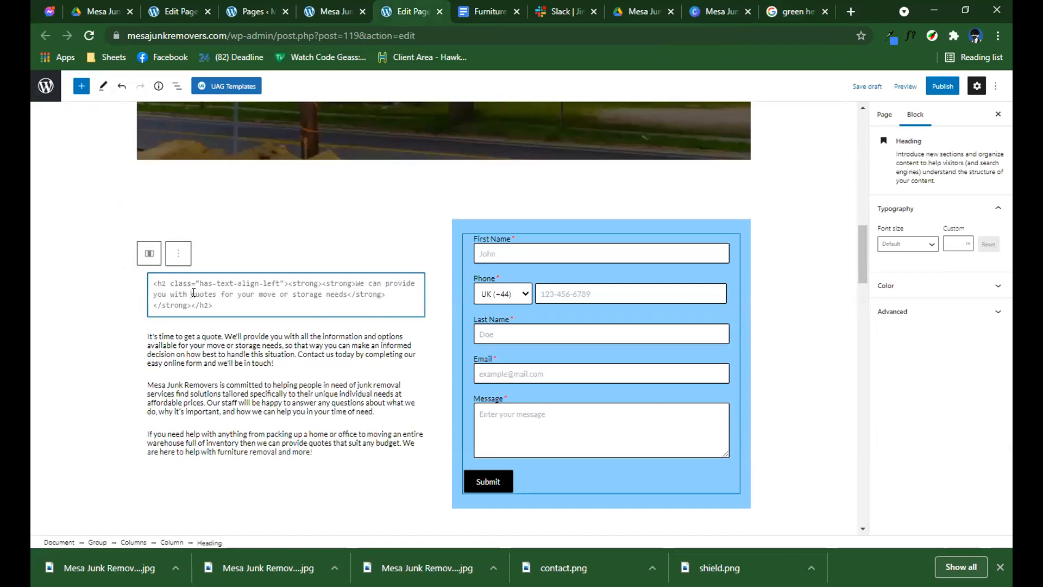
text(<spa)
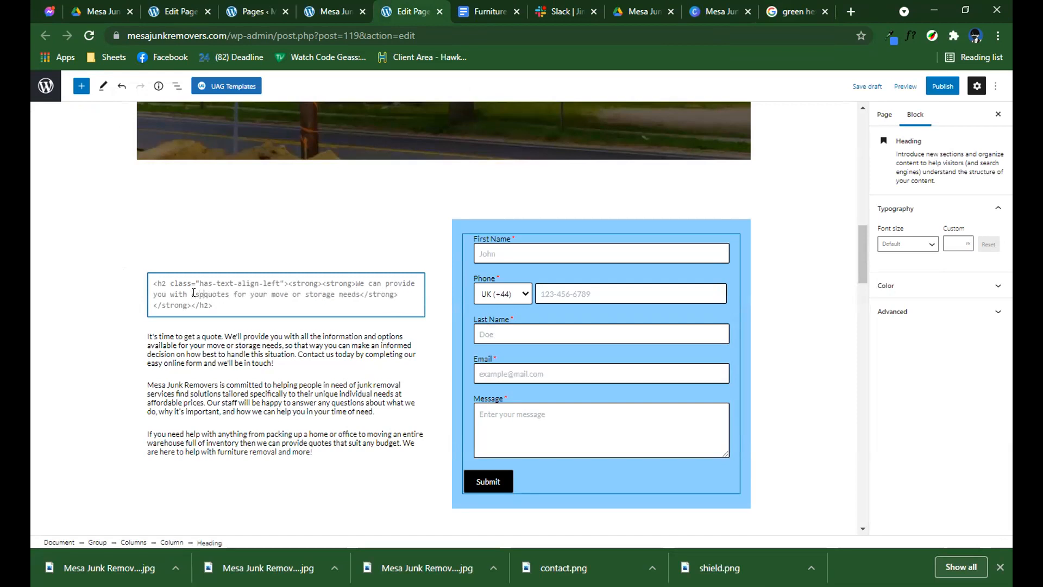
text(n style)
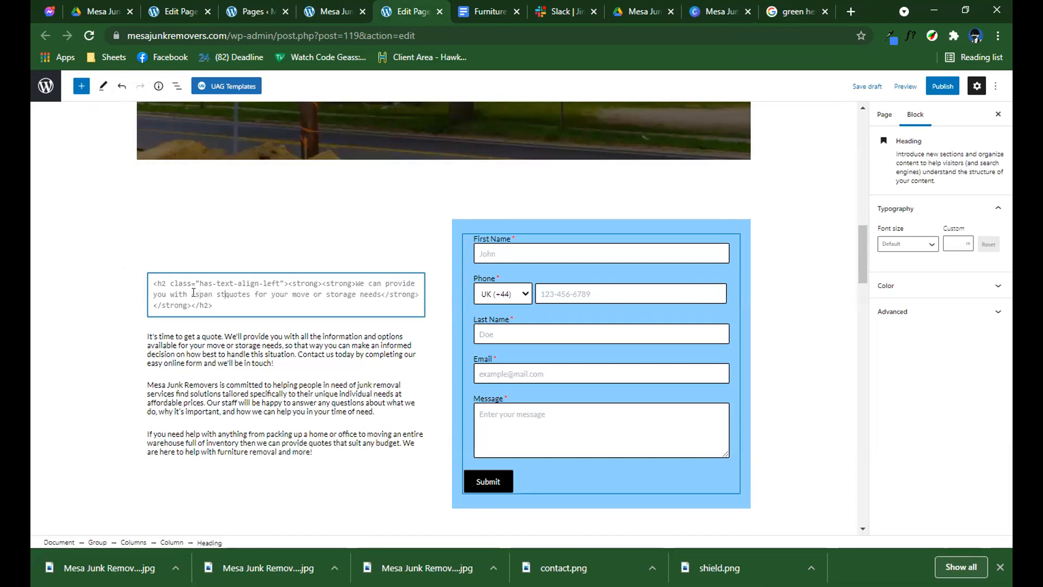
key(BackSpace)
text(=)
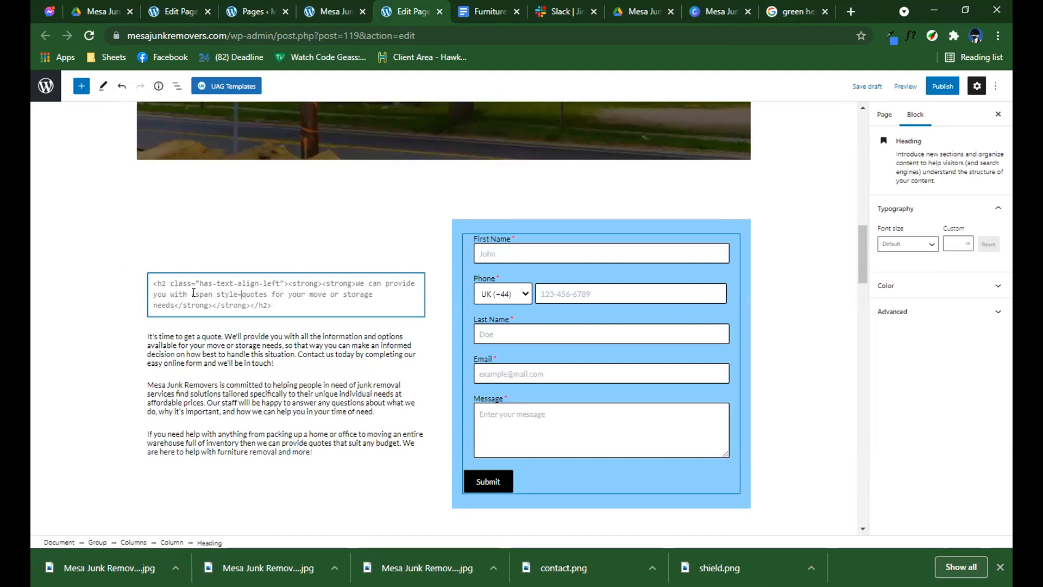
text(")
key(BackSpace)
key(BackSpace)
text(")
key(BackSpace)
Set the span's style to color:#00FF00 and complete its opening tag in the heading's HTML.
text(="color)
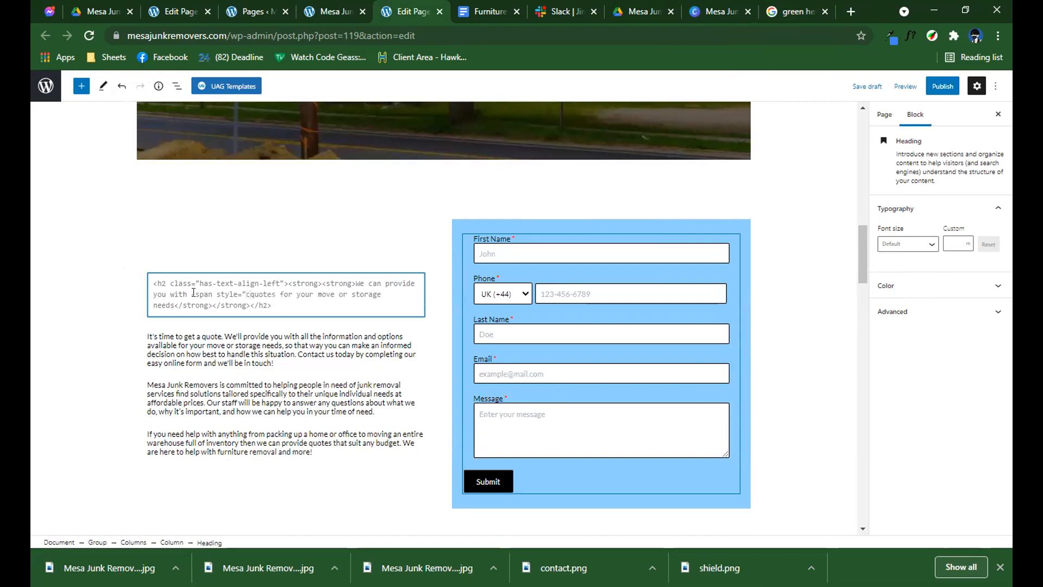
text(:00FF00)
key(Left)
key(Left)
text(#)
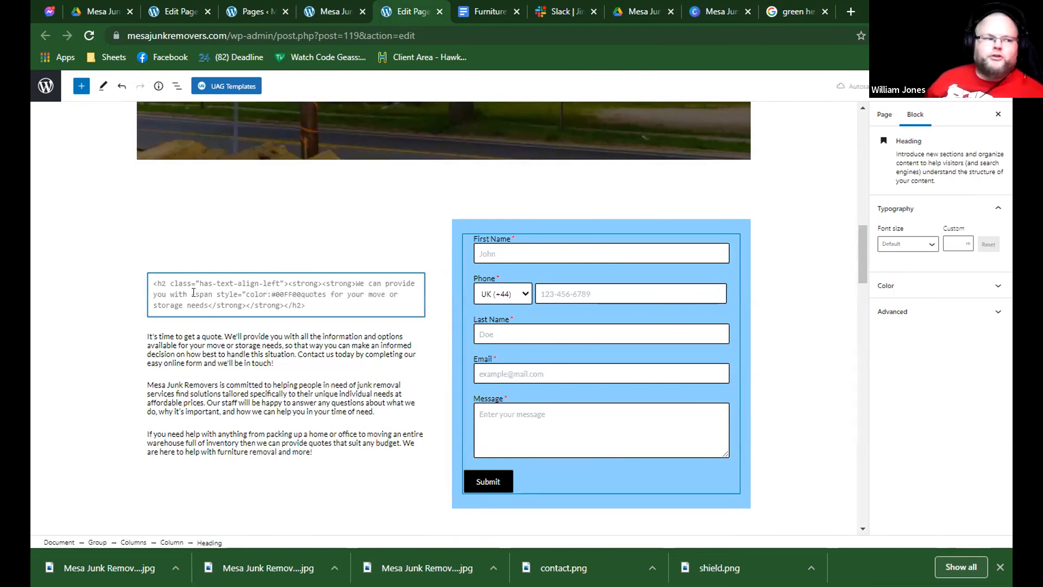
text(">)
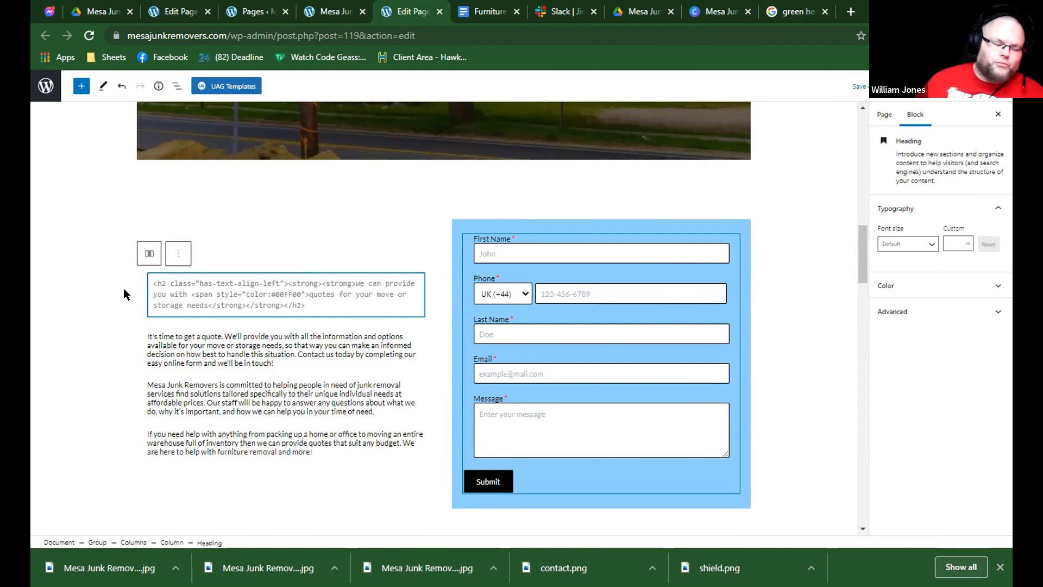
Add the closing span tag after "quotes" and return the heading to visual editing.
click(335, 294)
text(</span>)
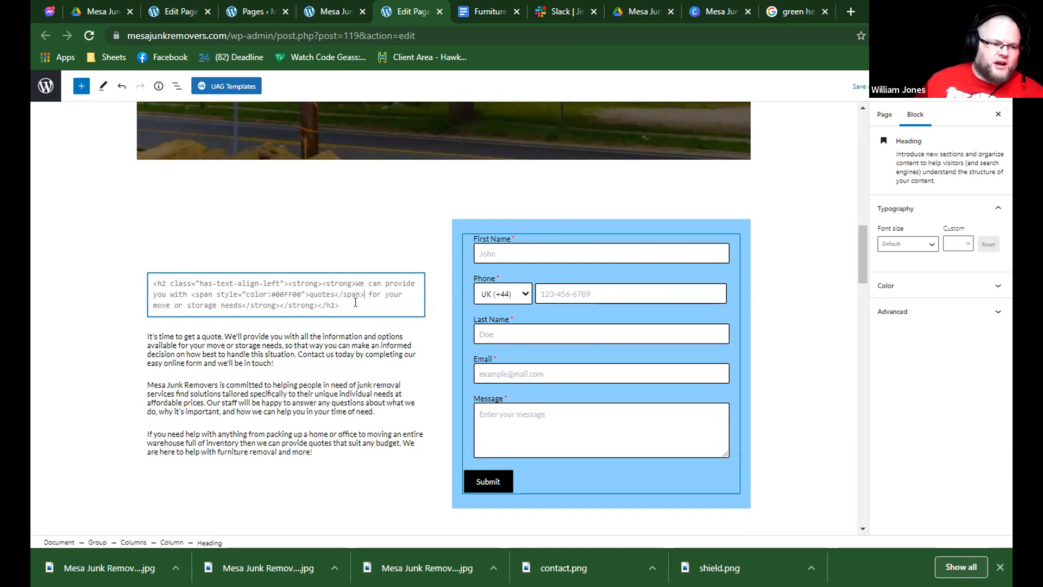
click(178, 253)
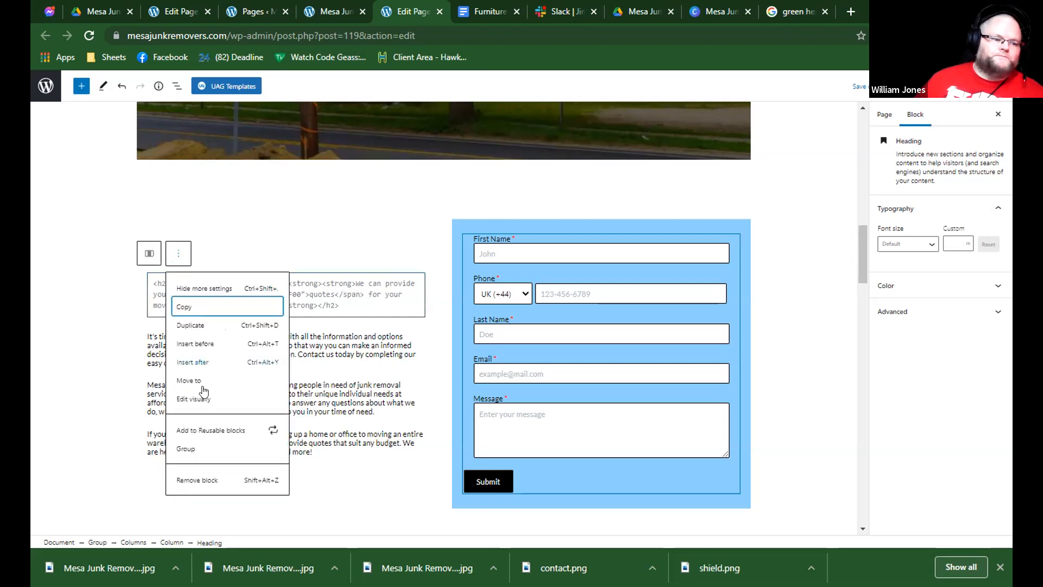
click(204, 400)
double_click(335, 284)
click(331, 317)
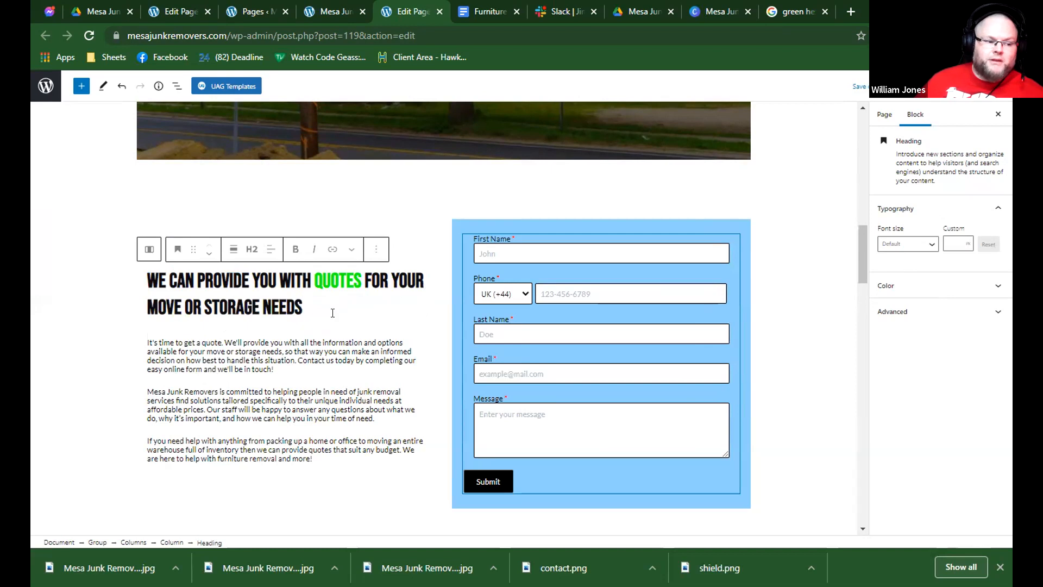
Set the font size of the "We can provide you with quotes" heading to Large.
scroll(345, 304, down, 2)
scroll(408, 295, up, 1)
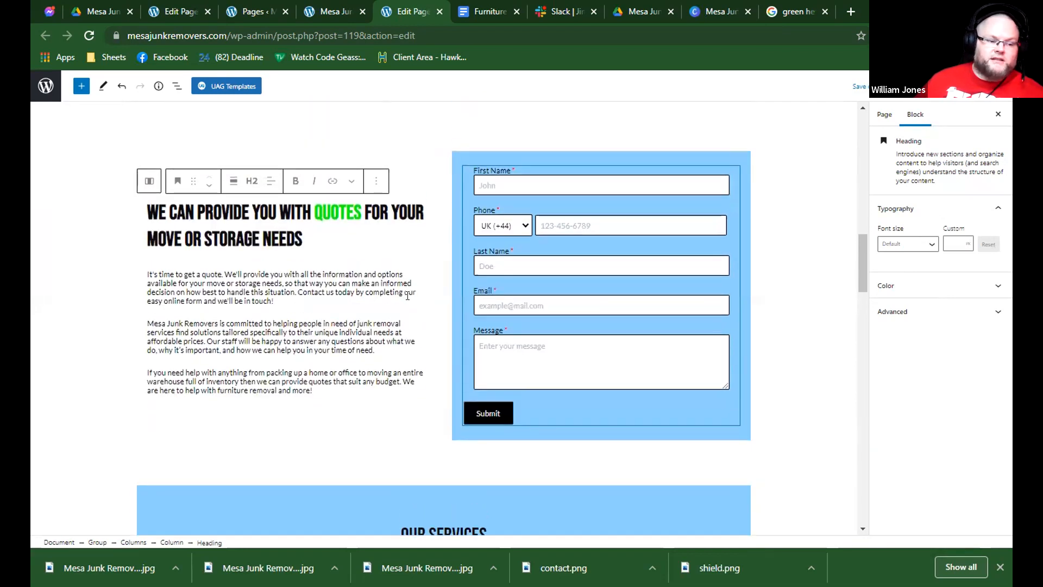
triple_click(356, 217)
click(338, 234)
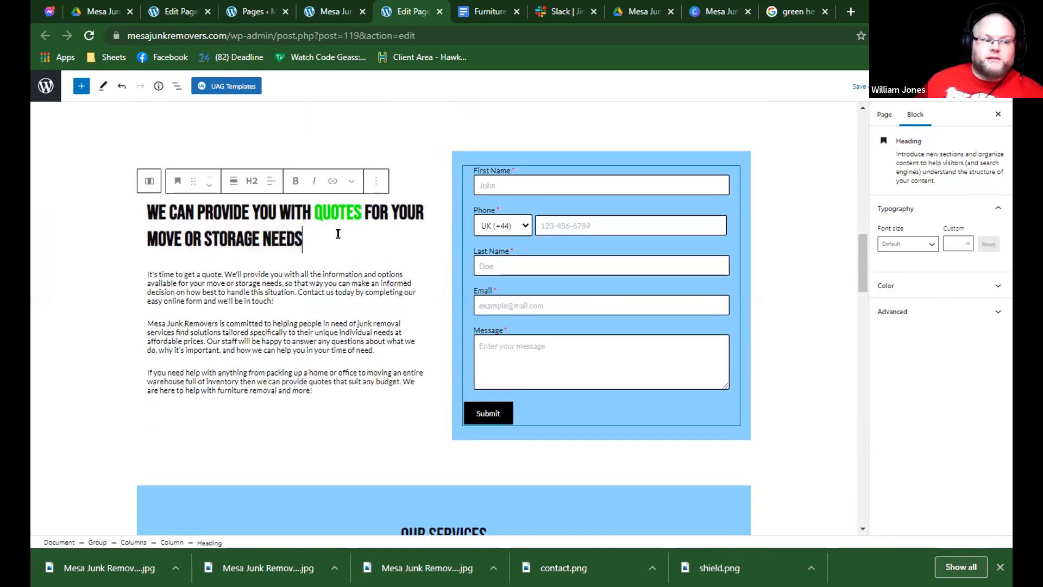
triple_click(342, 215)
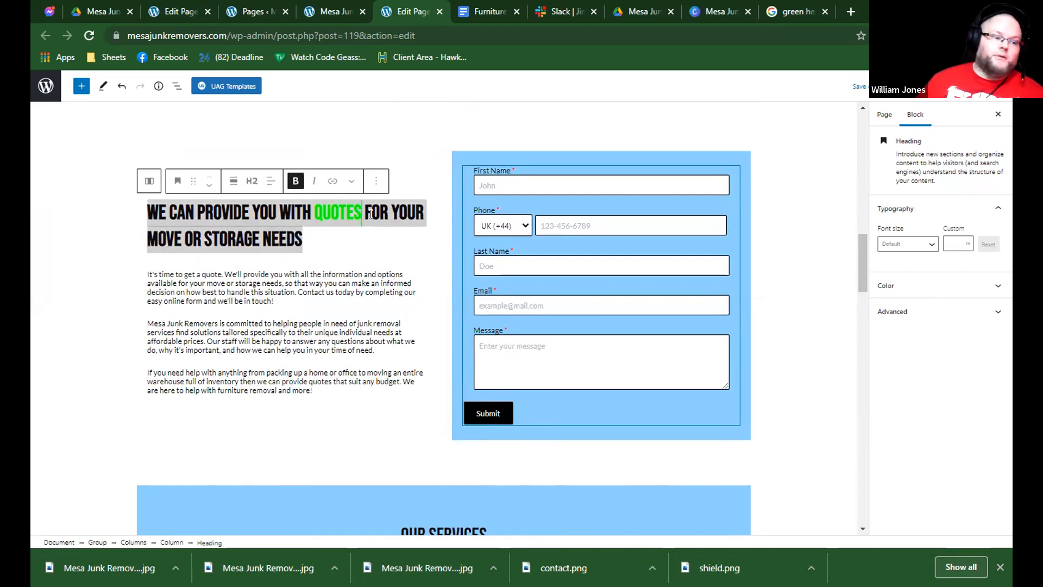
click(826, 349)
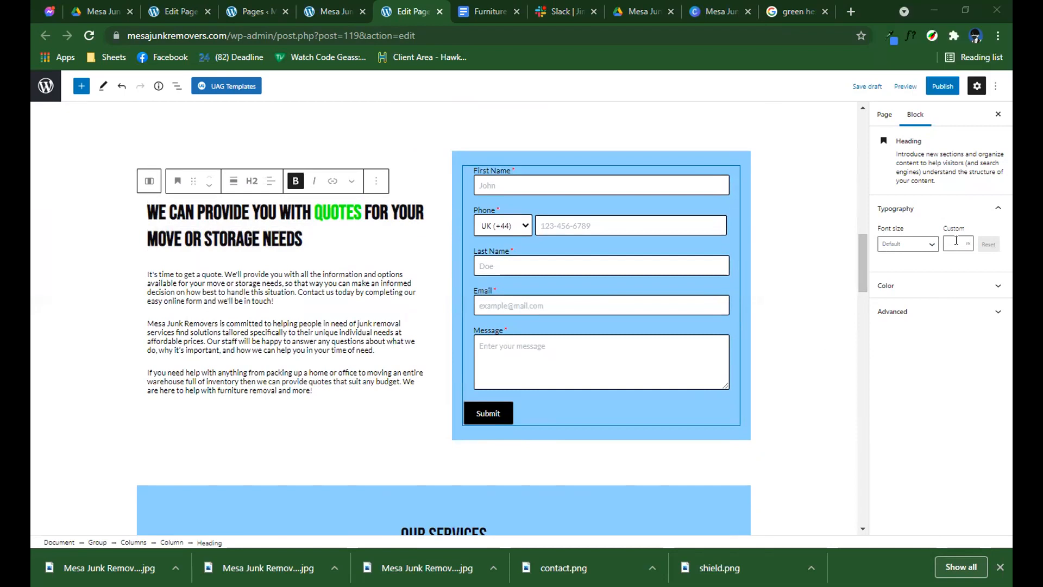
click(912, 246)
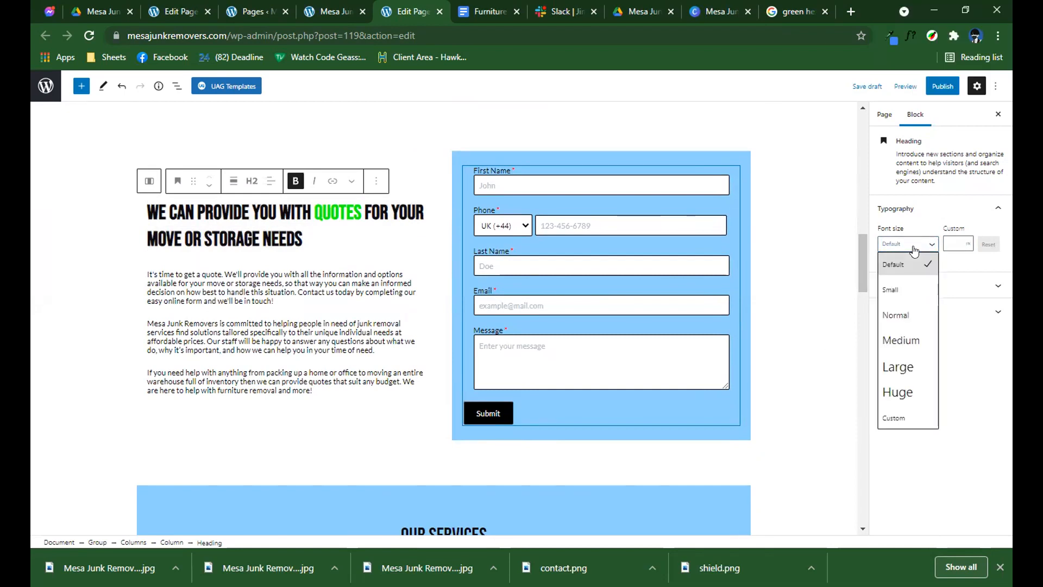
click(900, 359)
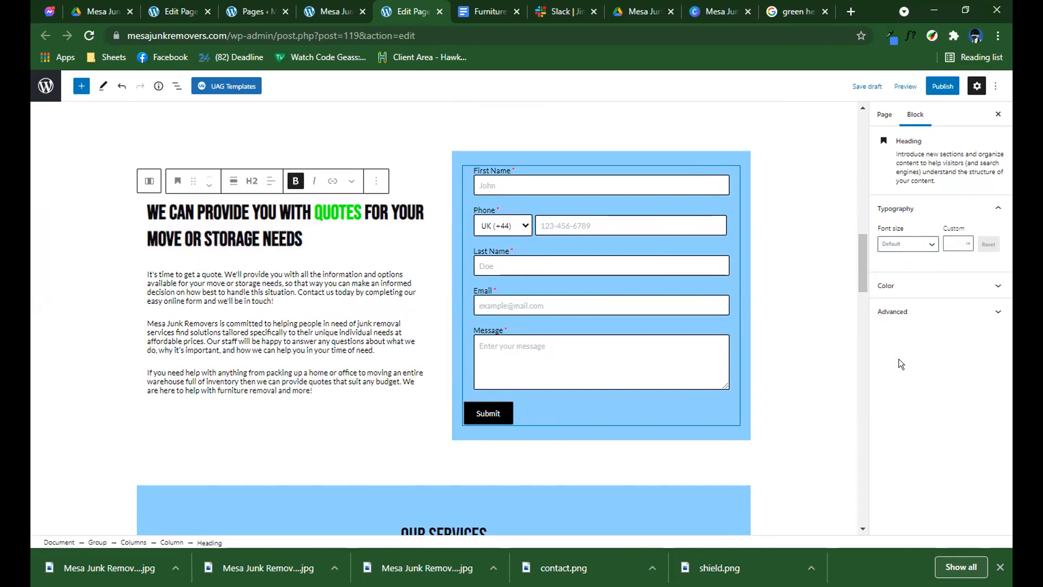
Reset the font size of the "We can provide you with quotes" heading to Default.
click(908, 244)
click(902, 264)
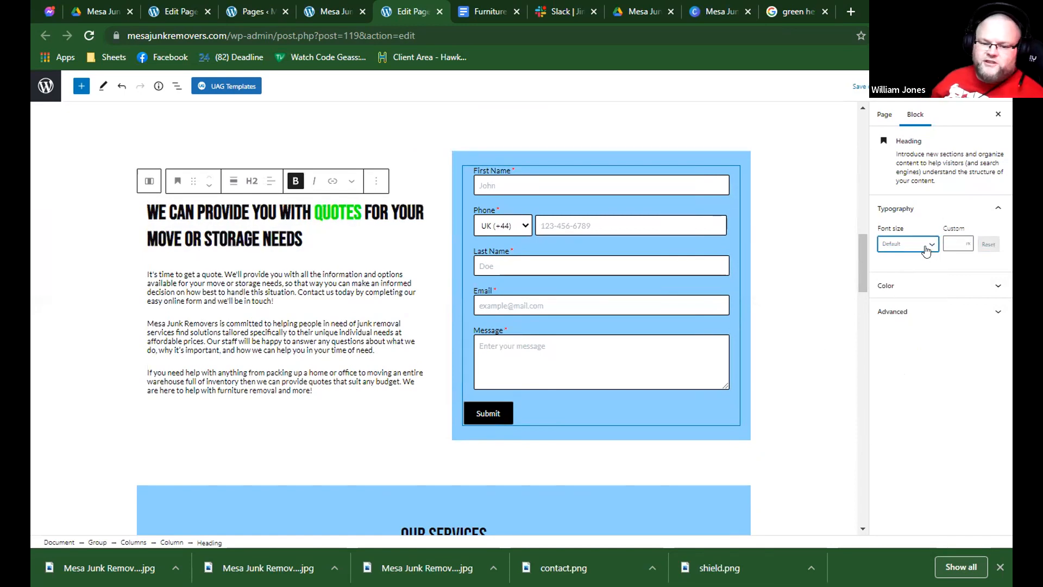
click(907, 244)
click(903, 383)
click(908, 242)
click(903, 264)
Copy the "Contact us for more information" heading from the Furniture Removal document and return to the page editor.
scroll(406, 255, up, 2)
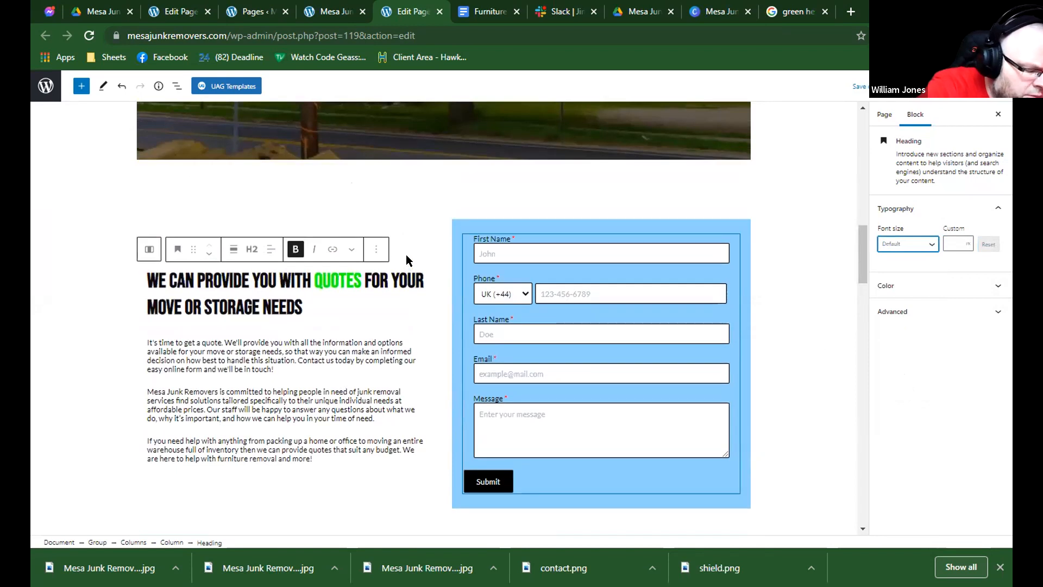
scroll(406, 256, down, 3)
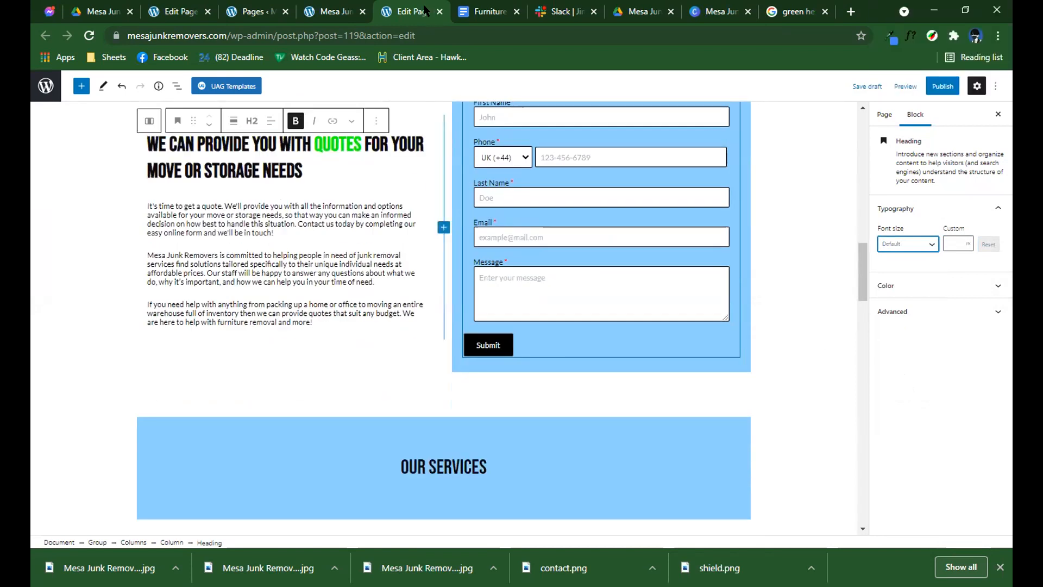
click(467, 11)
scroll(442, 272, down, 3)
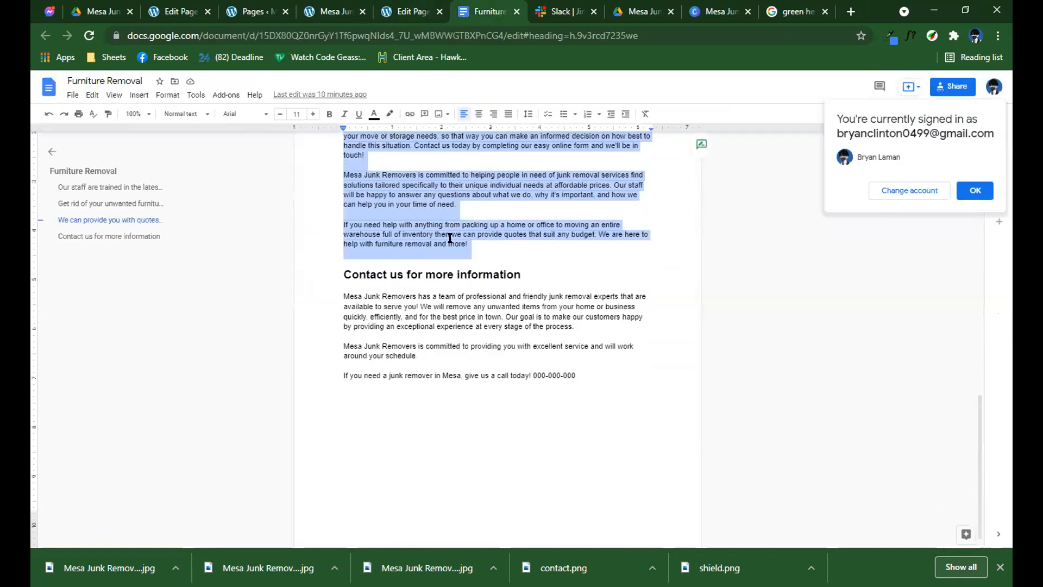
triple_click(442, 249)
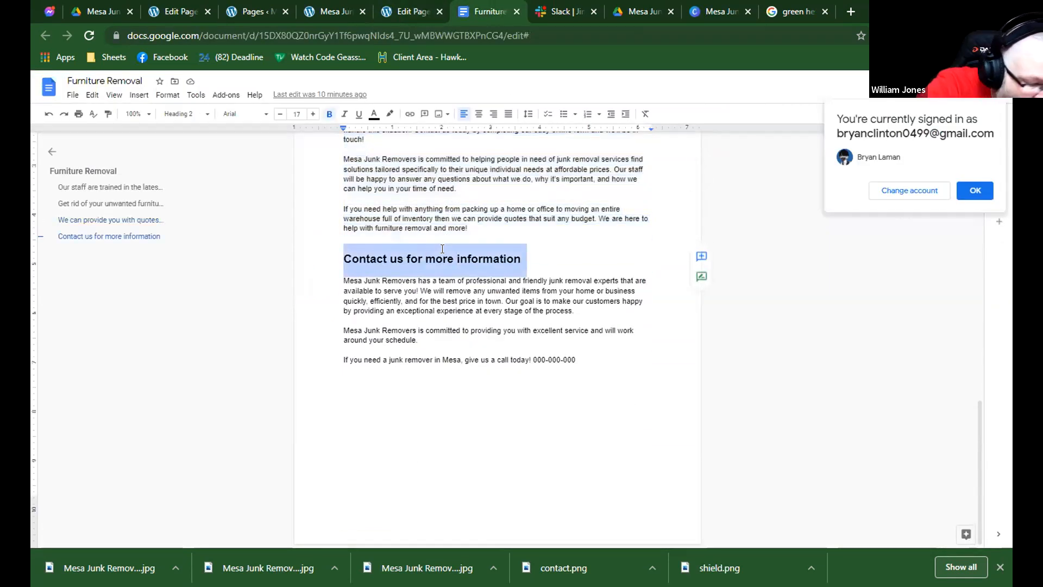
click(412, 12)
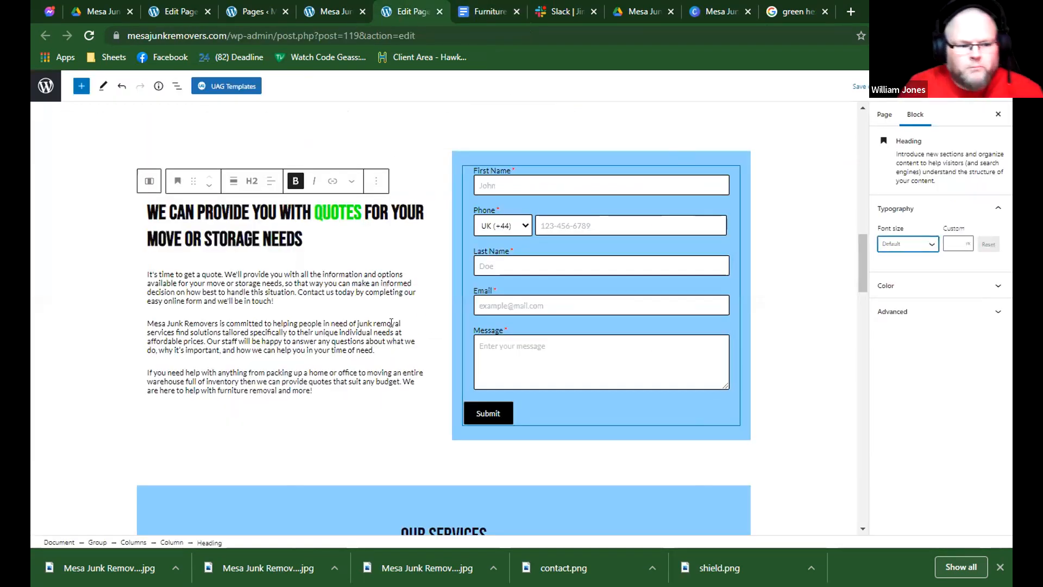
Review the Furniture Removal page's sections from the introductory banner down to the service cards and recycling banner.
scroll(413, 316, down, 5)
scroll(417, 225, up, 7)
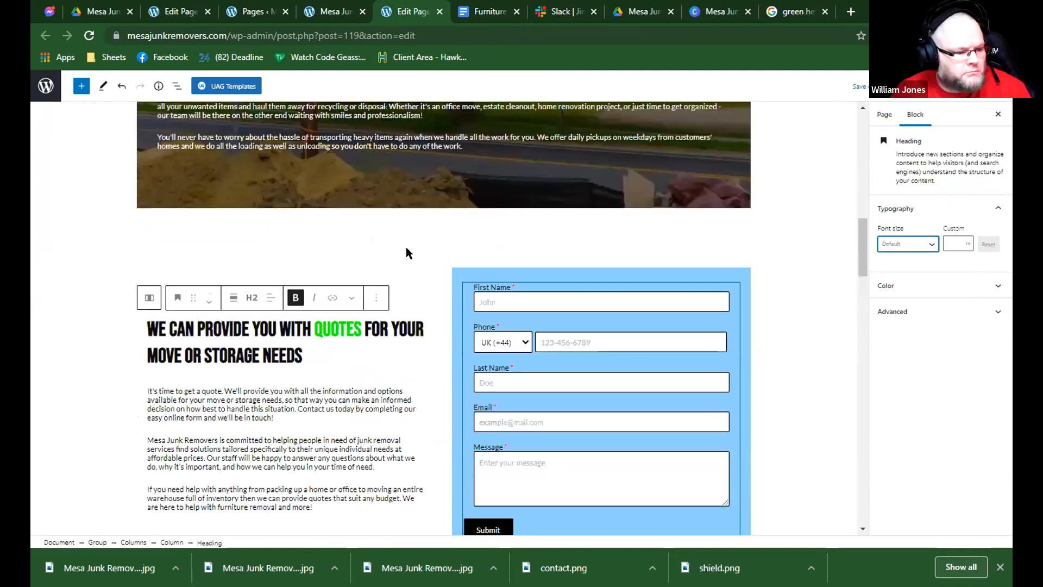
scroll(407, 255, up, 6)
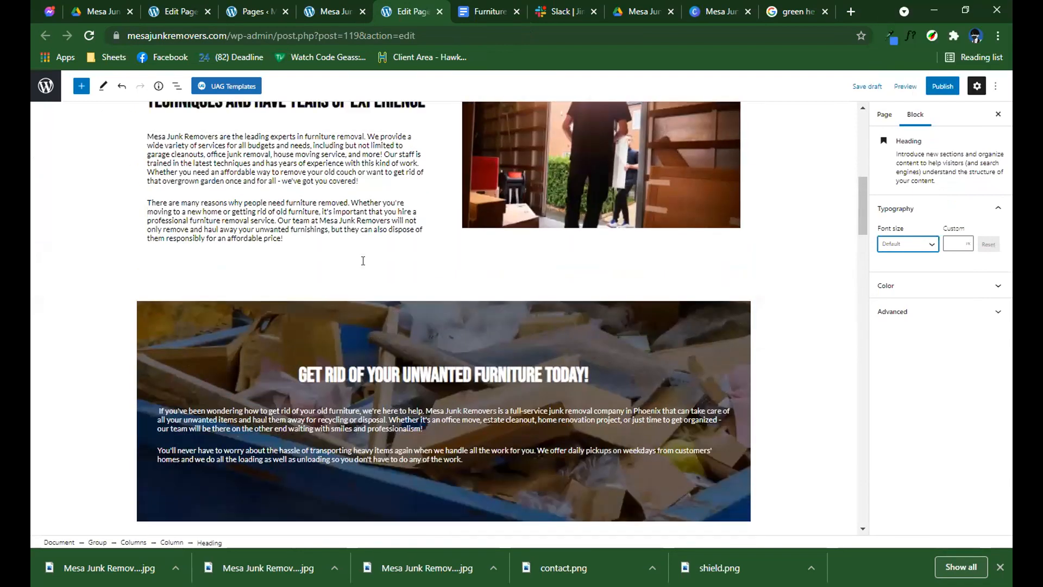
scroll(363, 261, up, 5)
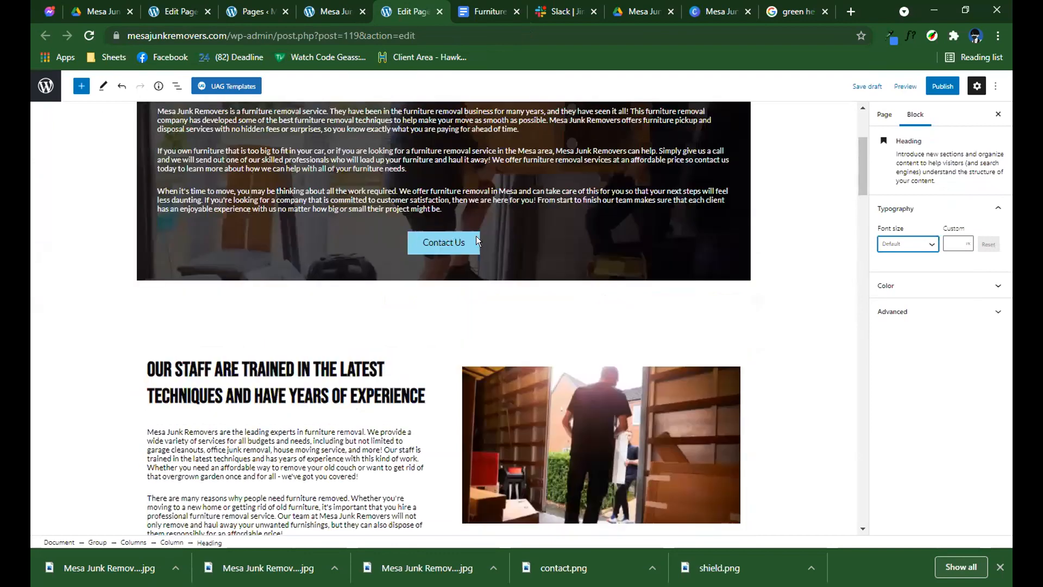
scroll(425, 282, down, 4)
scroll(522, 348, down, 20)
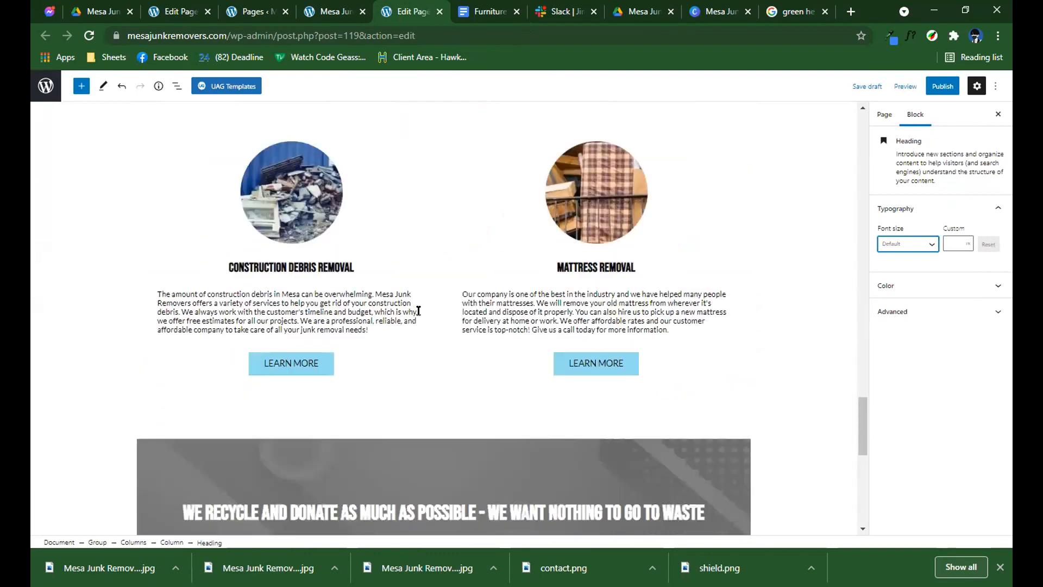
scroll(411, 277, up, 20)
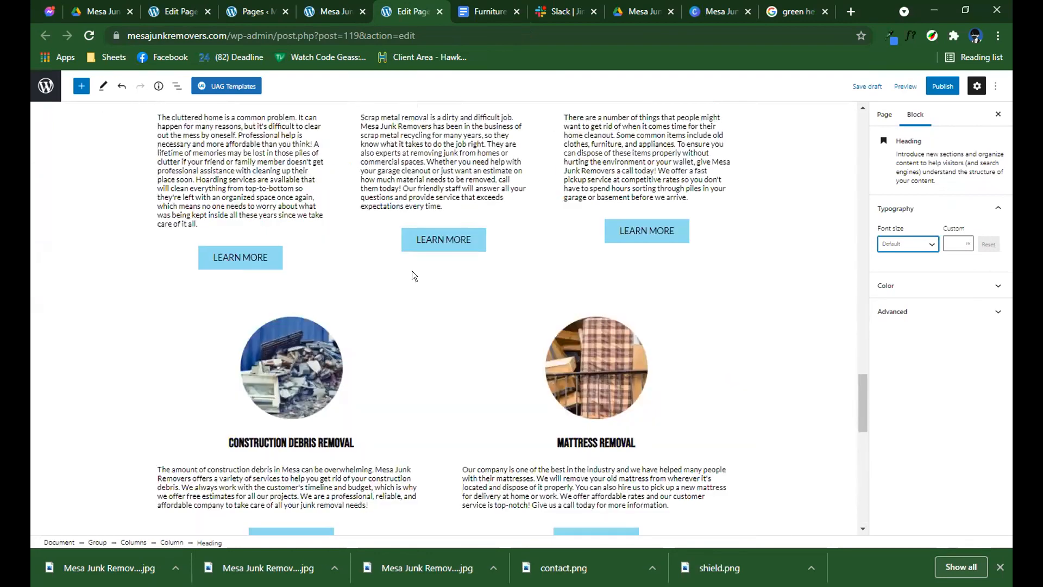
scroll(412, 270, up, 6)
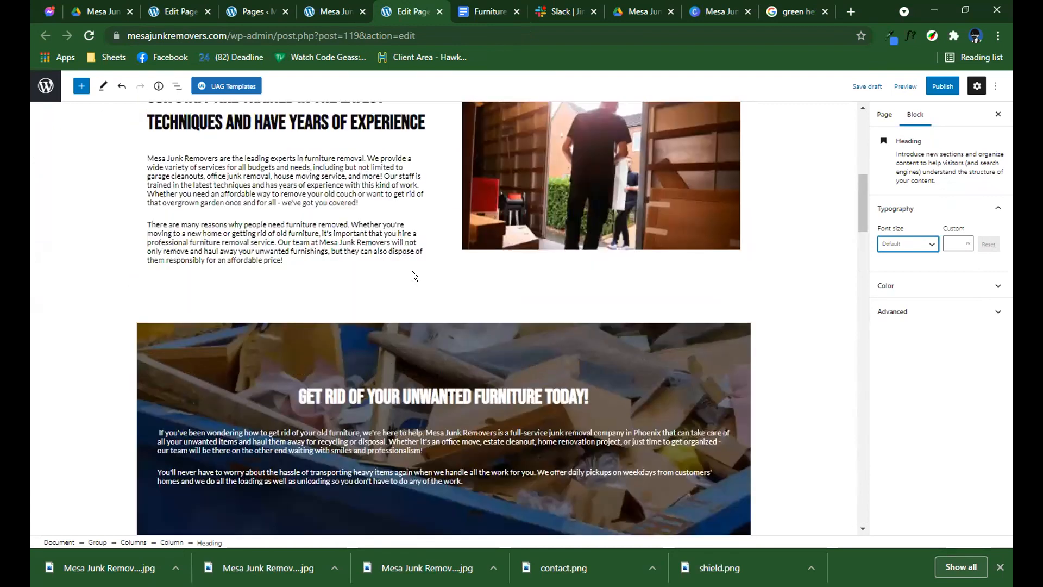
scroll(411, 279, down, 6)
click(408, 251)
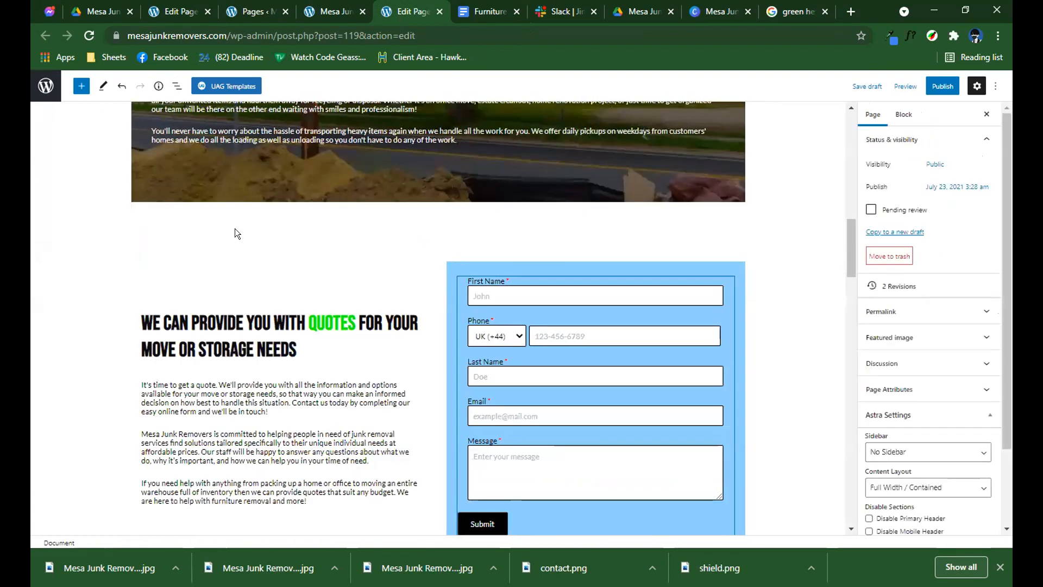
click(230, 198)
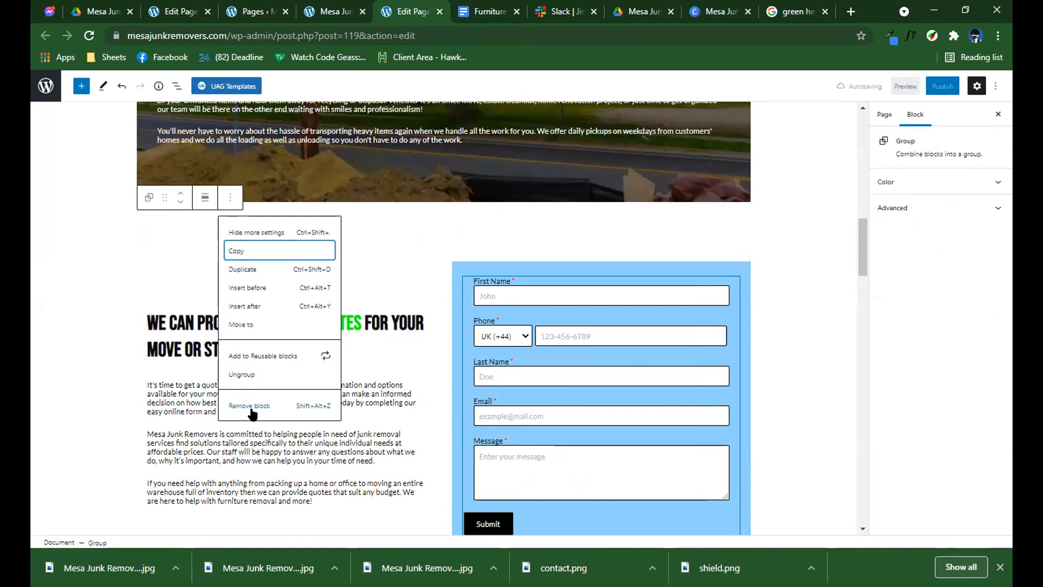
click(483, 295)
scroll(448, 267, up, 3)
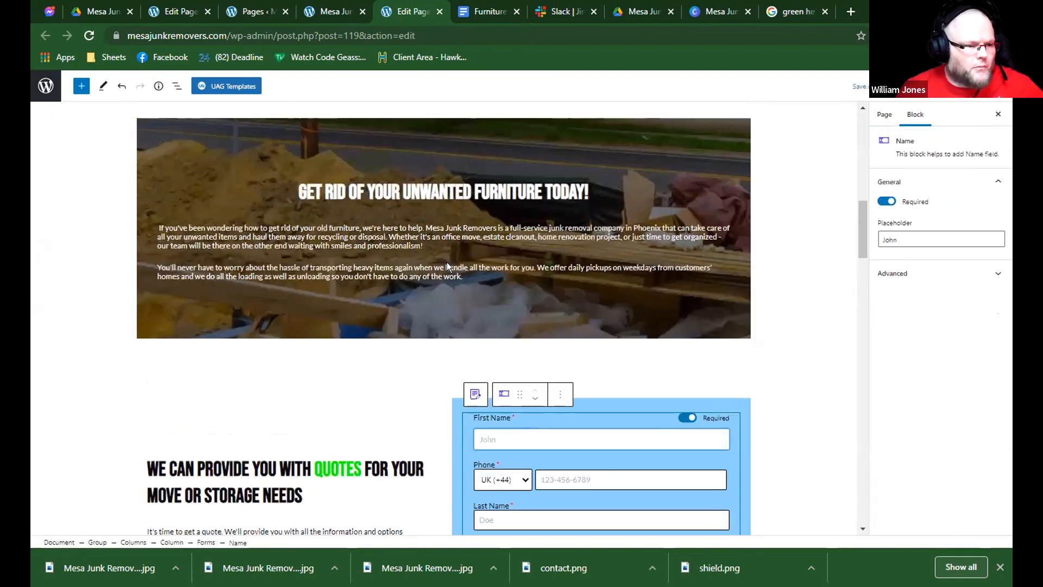
scroll(447, 267, down, 8)
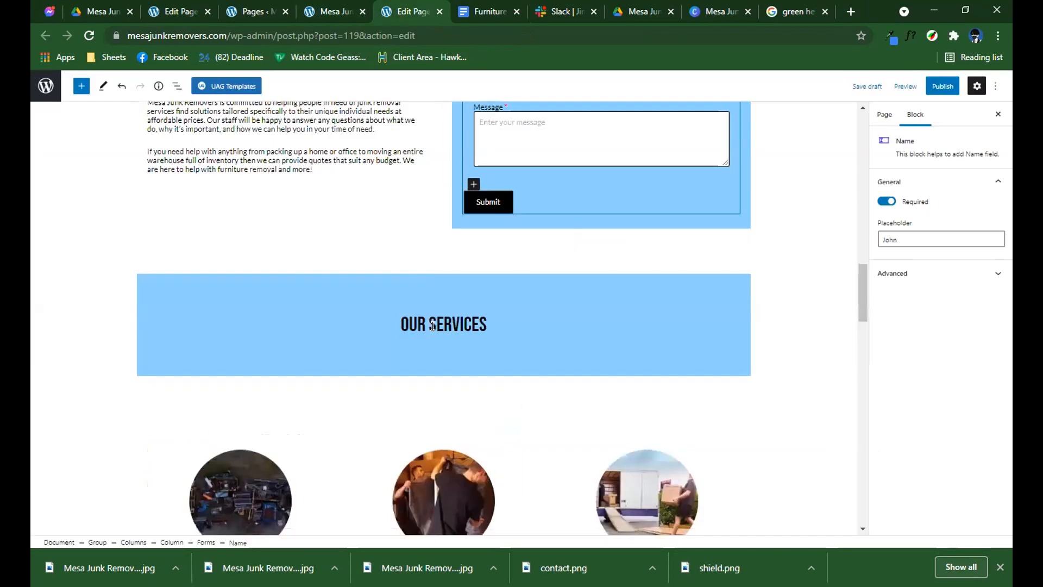
click(434, 329)
click(439, 306)
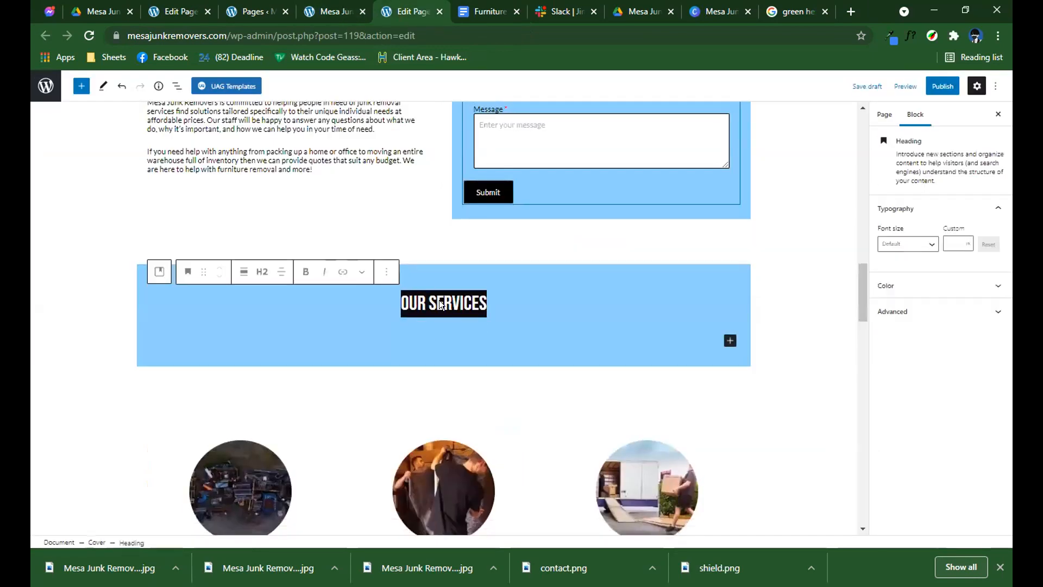
scroll(477, 143, up, 7)
scroll(463, 162, down, 8)
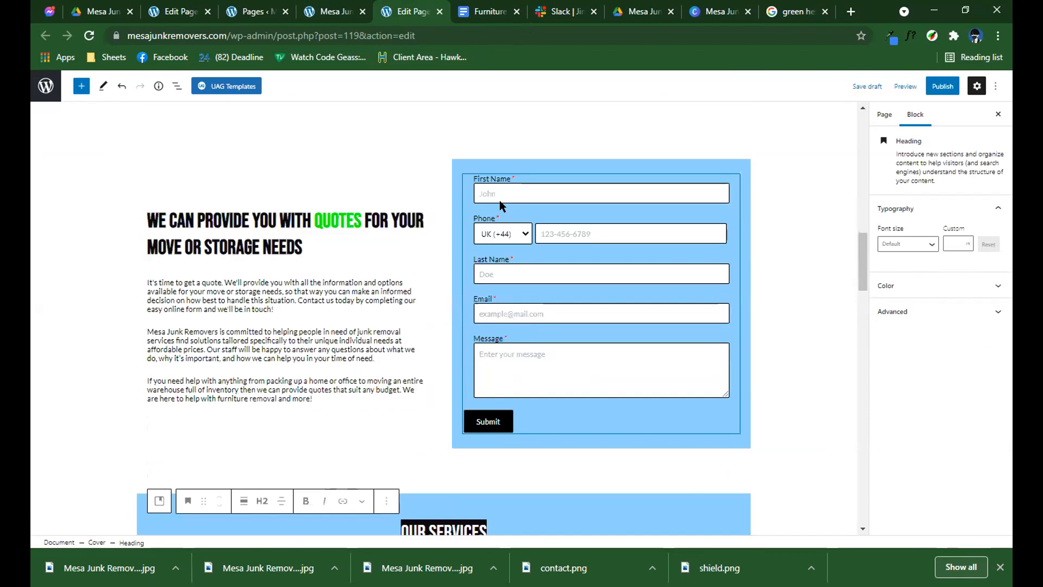
click(497, 200)
click(494, 187)
click(483, 213)
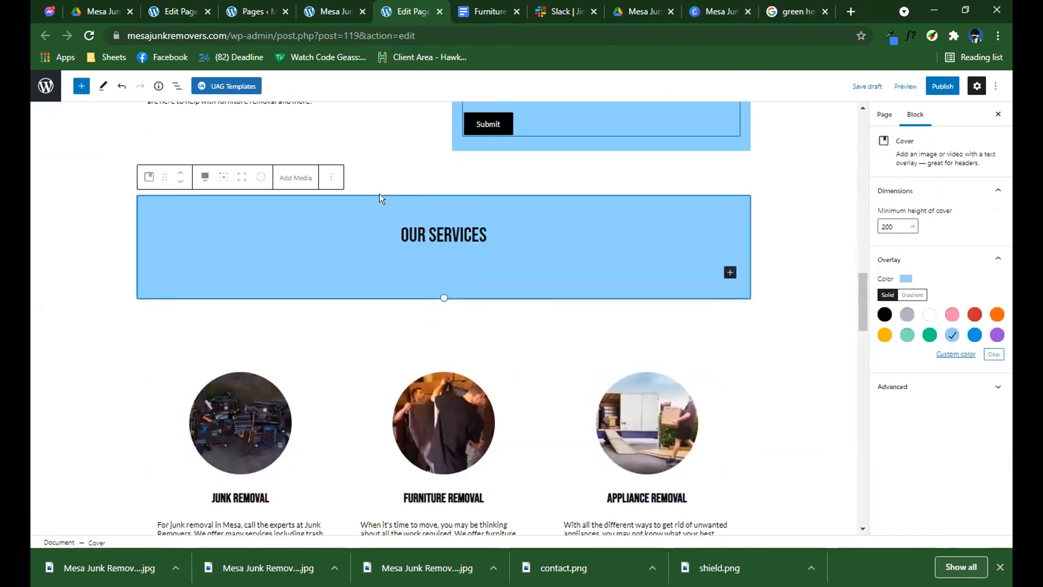
Remove the group block containing the service cards below the "Our Services" banner.
click(374, 326)
click(230, 294)
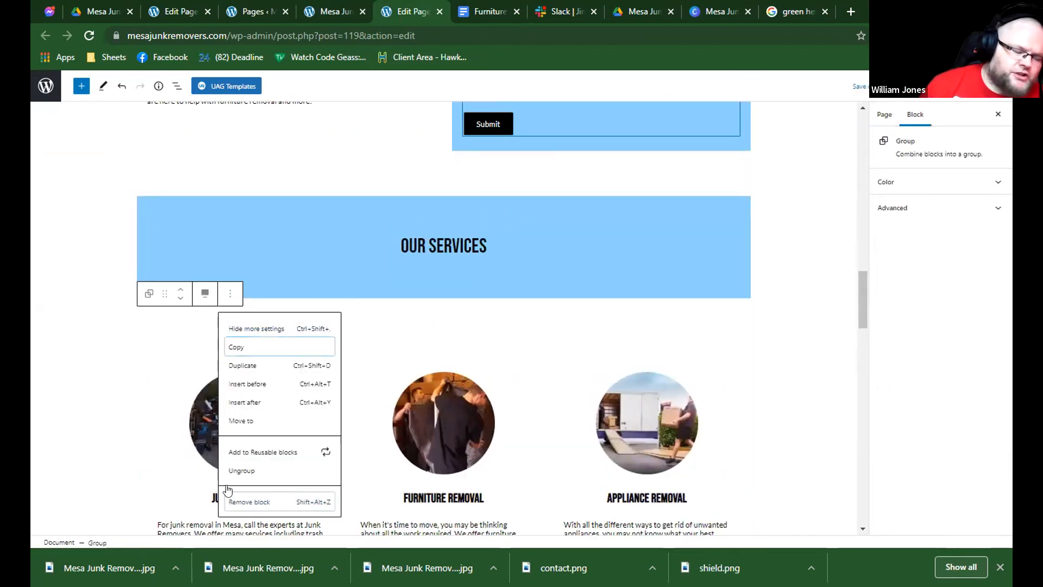
click(228, 500)
Replace the "Our Services" heading in the blue banner with "Contact us for more information".
double_click(432, 237)
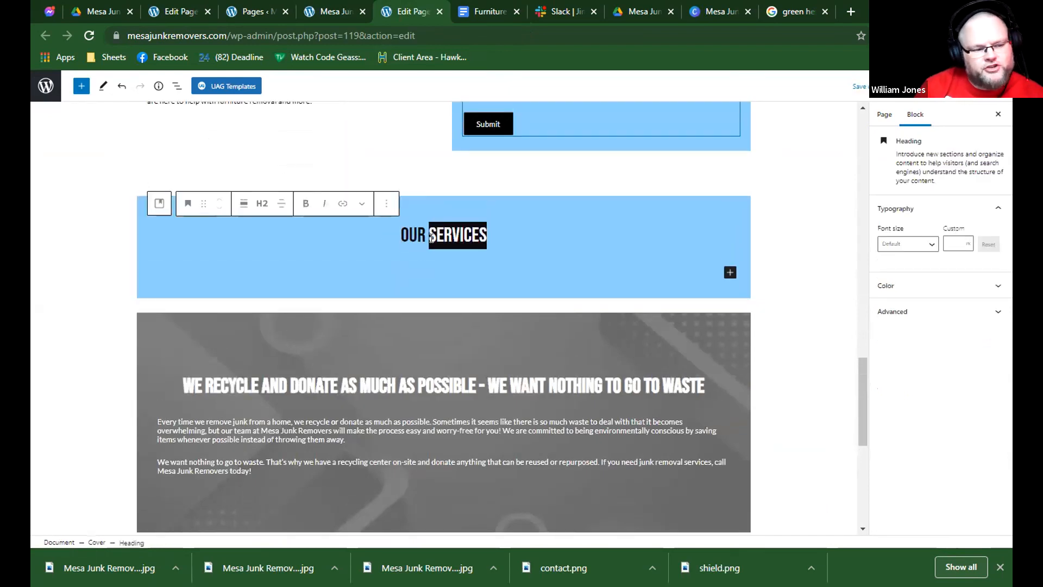
key(ctrl+a)
text(CONTACT US FOR MORE INFORMATION)
Copy the three contact paragraphs from the Furniture Removal document and paste them below the blue banner's heading.
click(455, 9)
click(411, 280)
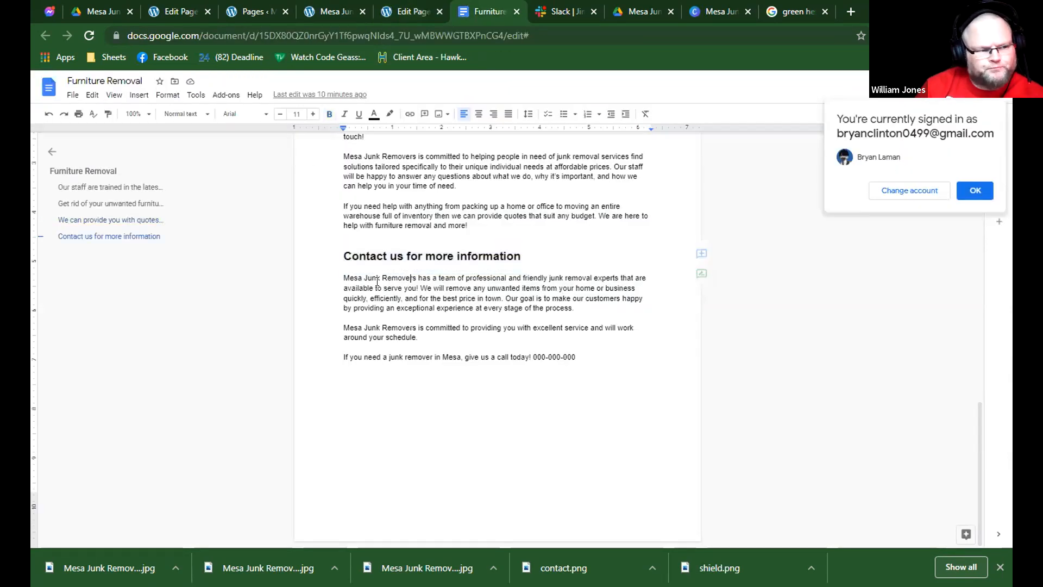
drag(343, 278, 587, 355)
key(ctrl+c)
click(405, 10)
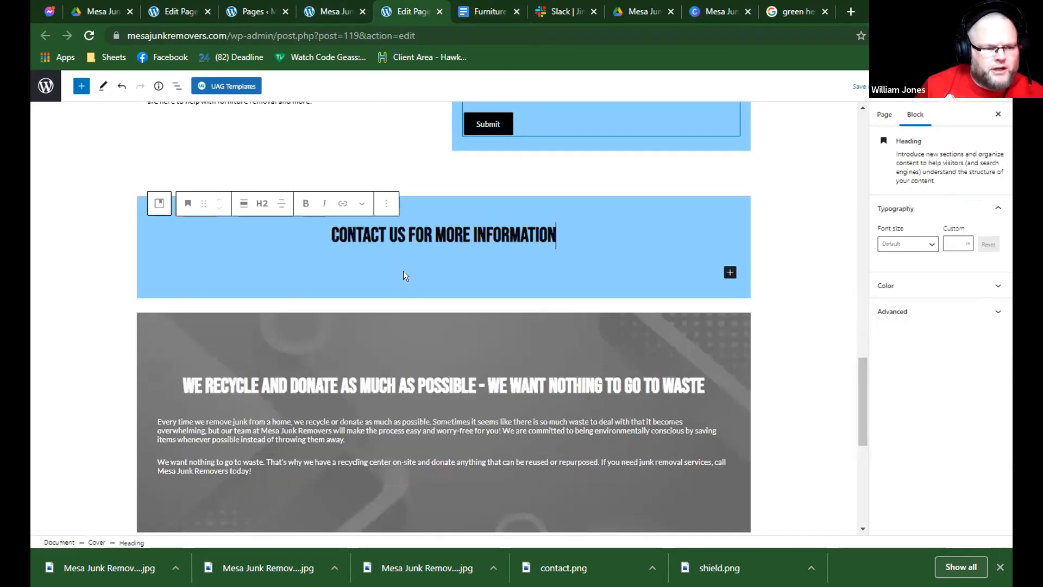
click(408, 263)
click(407, 264)
key(ctrl+v)
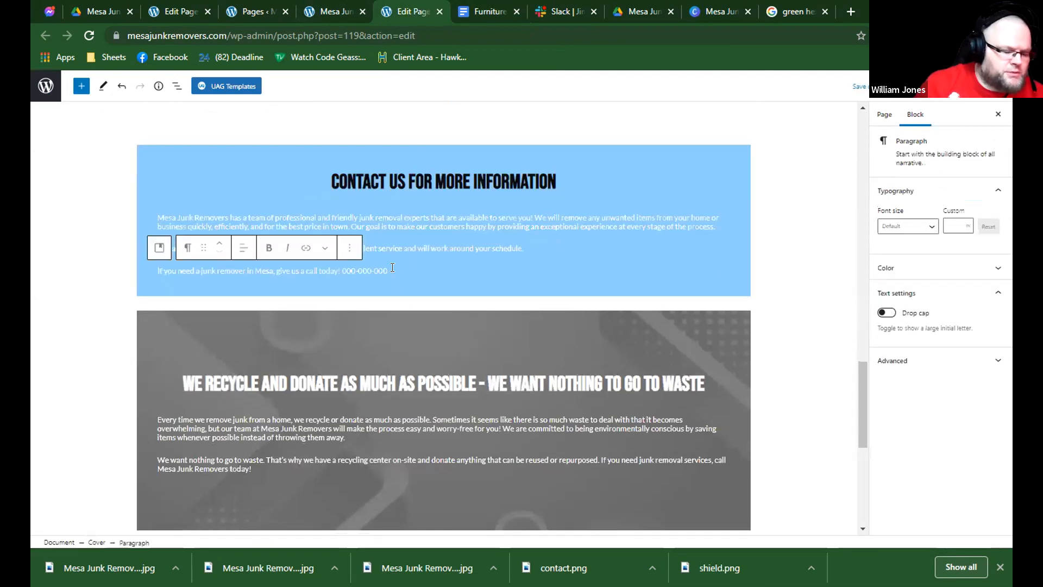
Set the text color of the three paragraphs in the blue contact banner to black.
drag(408, 264, 169, 208)
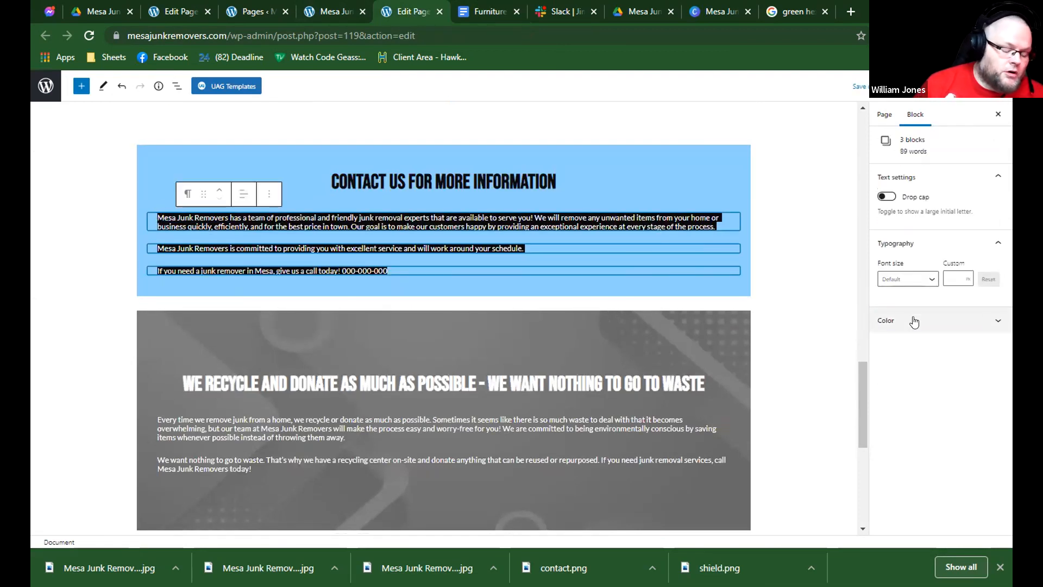
click(914, 320)
click(873, 340)
scroll(676, 329, down, 1)
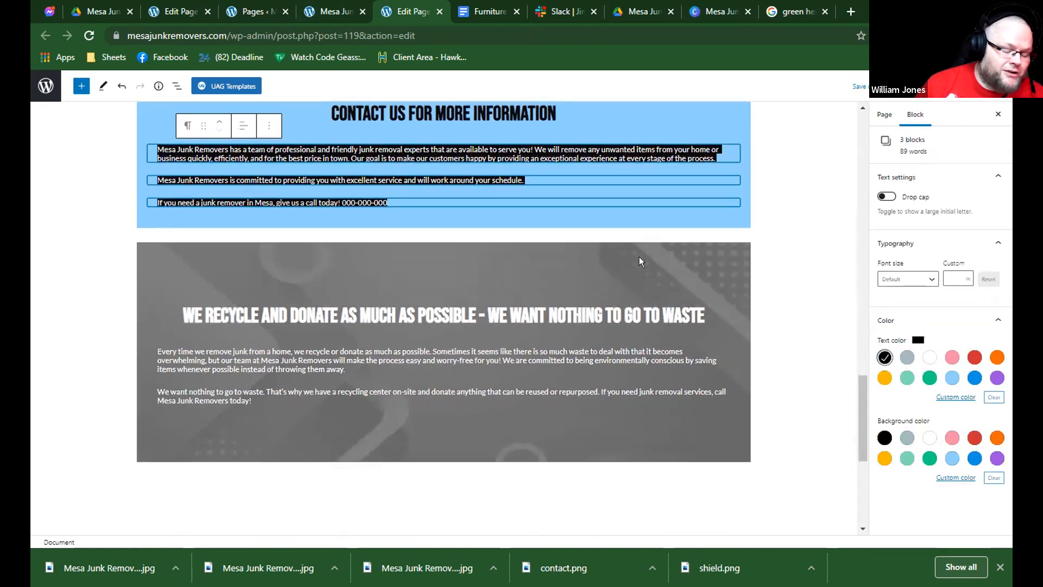
Remove the grey "We recycle and donate as much as possible" cover block and select the contact group below it.
click(625, 256)
click(313, 224)
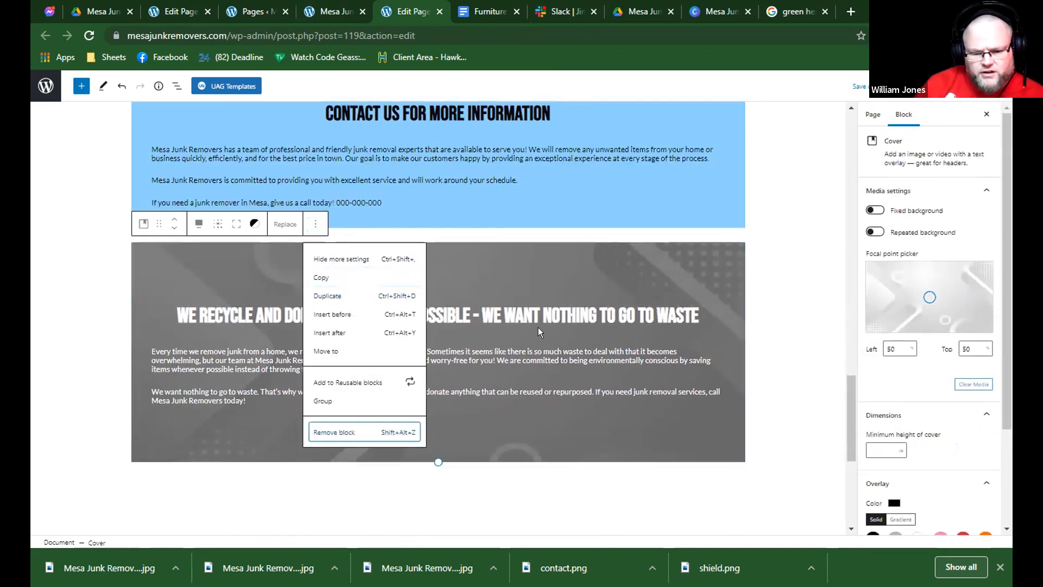
scroll(554, 323, up, 4)
scroll(436, 329, down, 4)
click(432, 328)
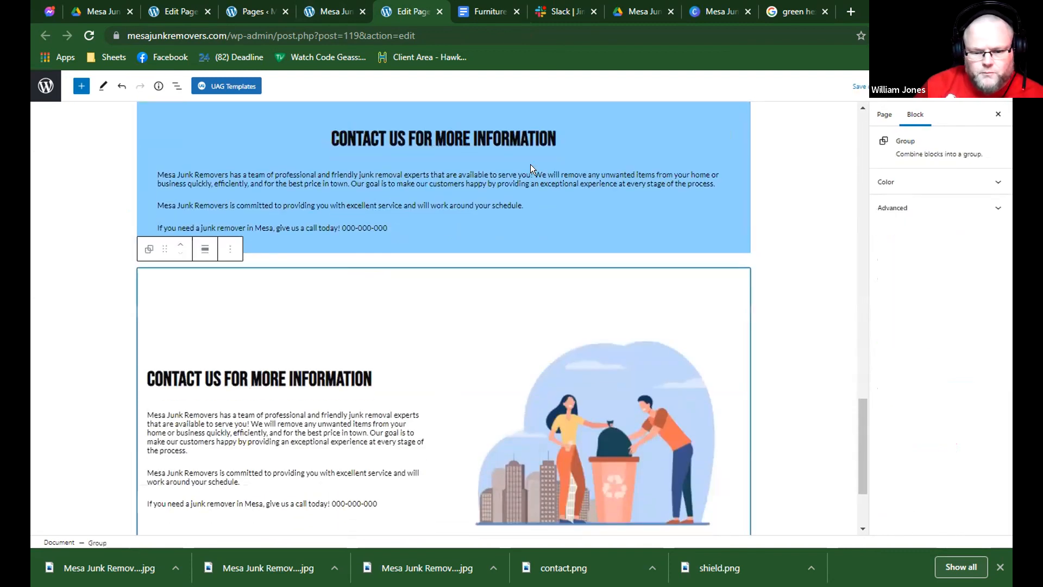
Remove the blue "Contact us for more information" cover block above the illustrated contact section.
click(359, 130)
click(331, 121)
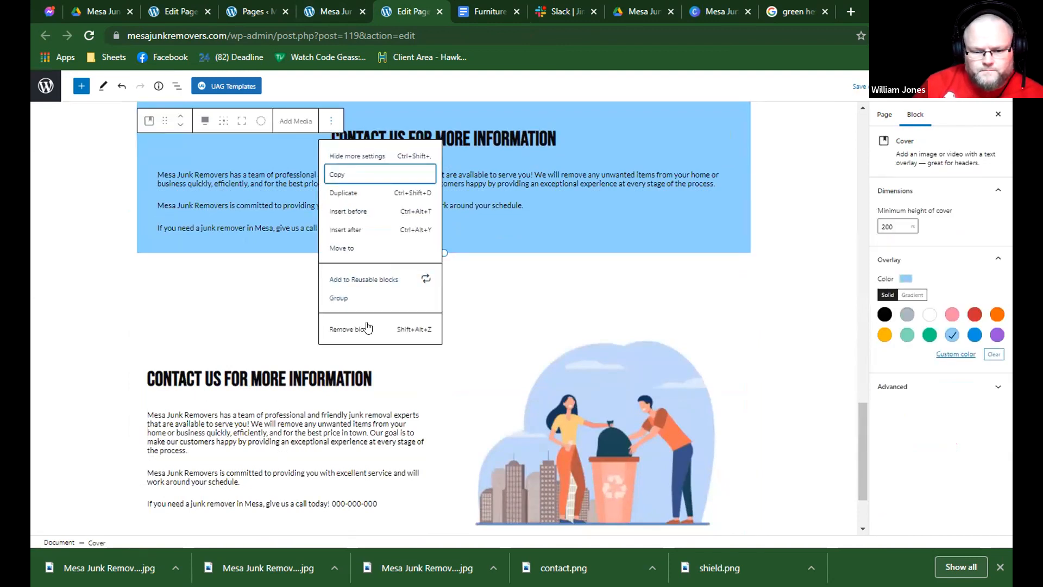
click(364, 327)
click(290, 346)
scroll(348, 369, down, 6)
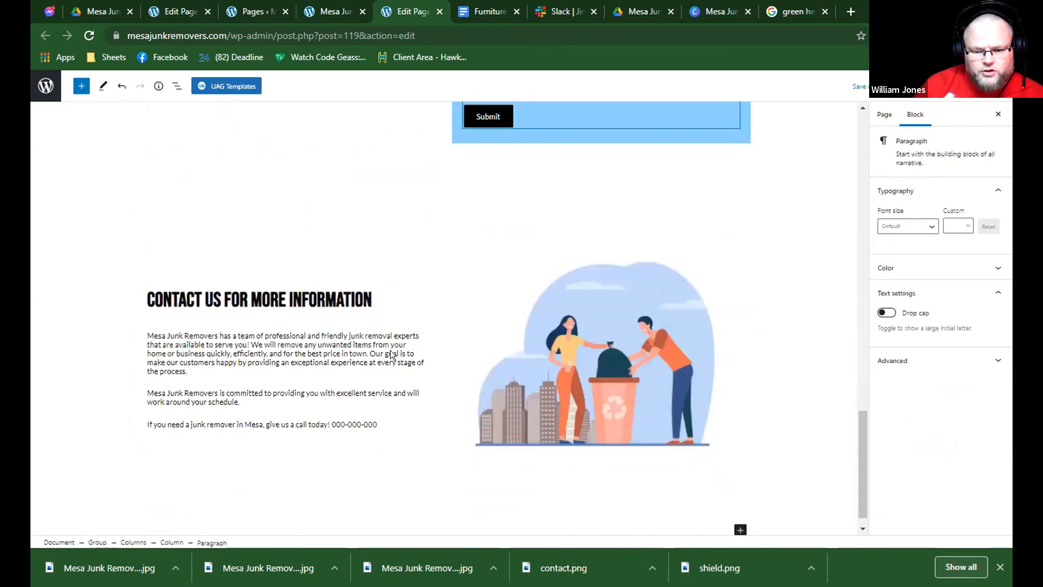
drag(375, 408, 147, 314)
click(517, 245)
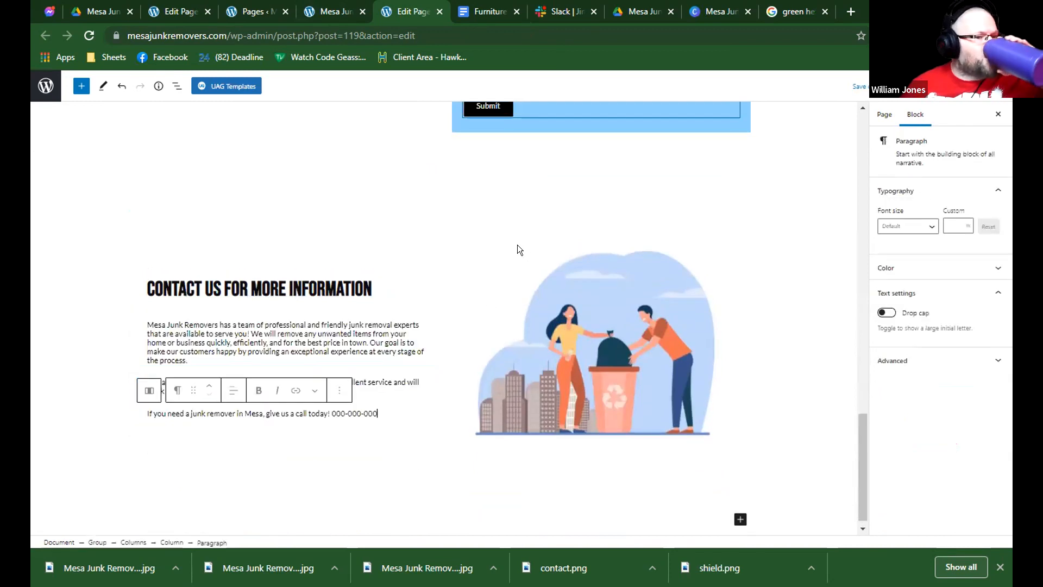
Check the remaining page sections and publish the Furniture Removal page.
scroll(518, 244, up, 4)
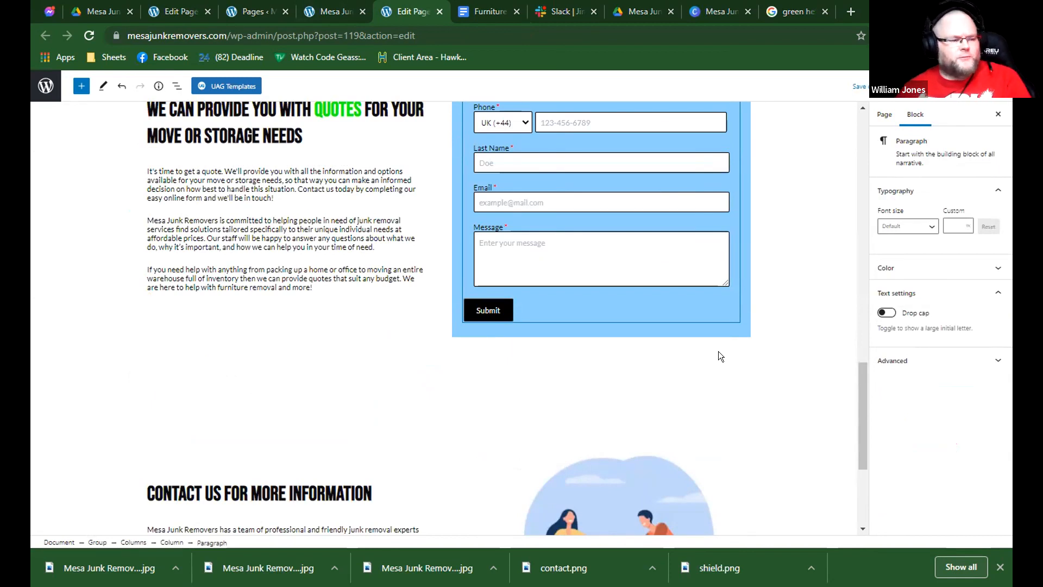
scroll(813, 226, down, 4)
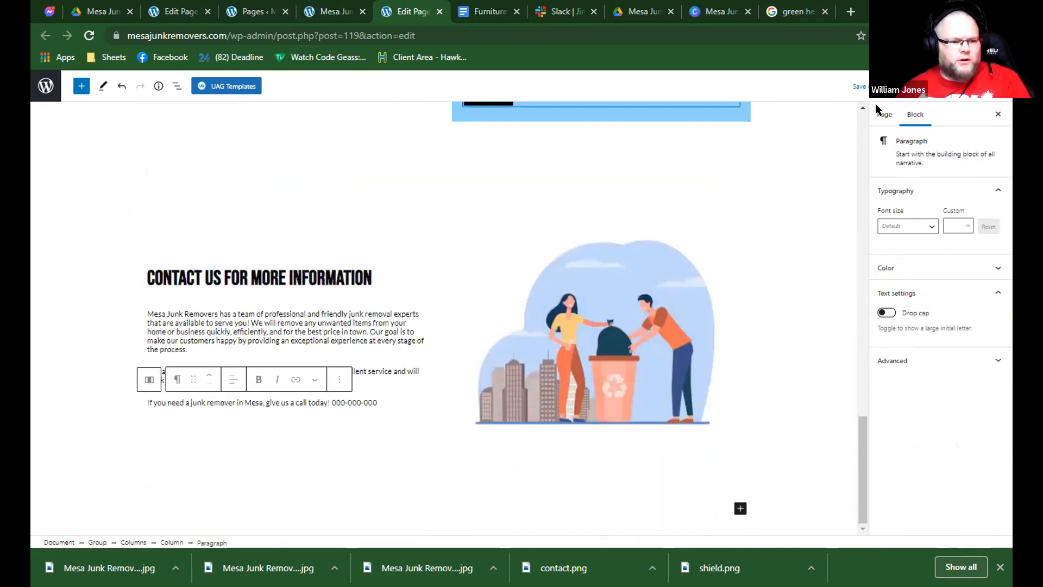
scroll(652, 228, up, 10)
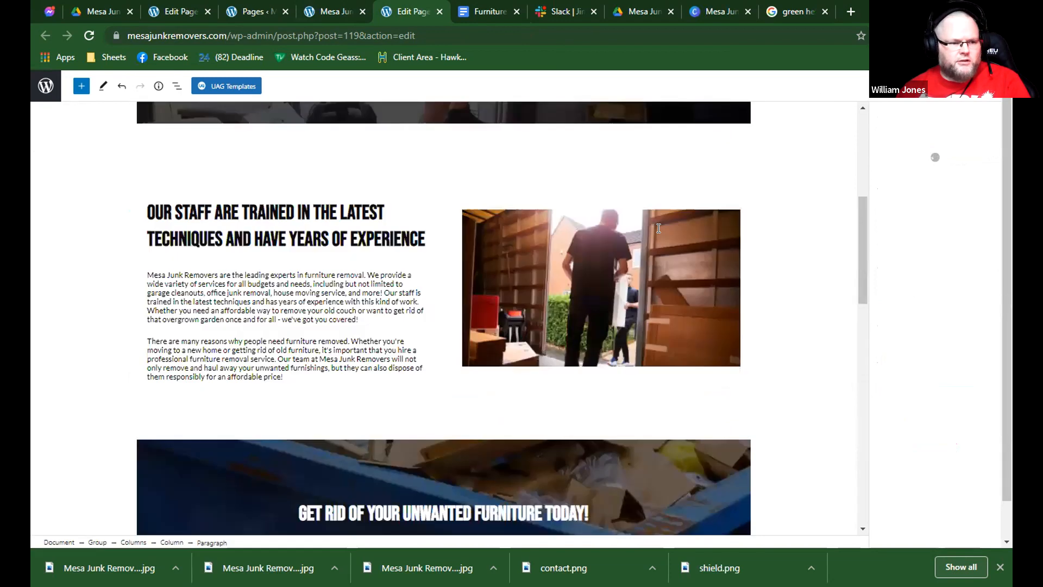
scroll(659, 228, up, 5)
scroll(140, 493, down, 8)
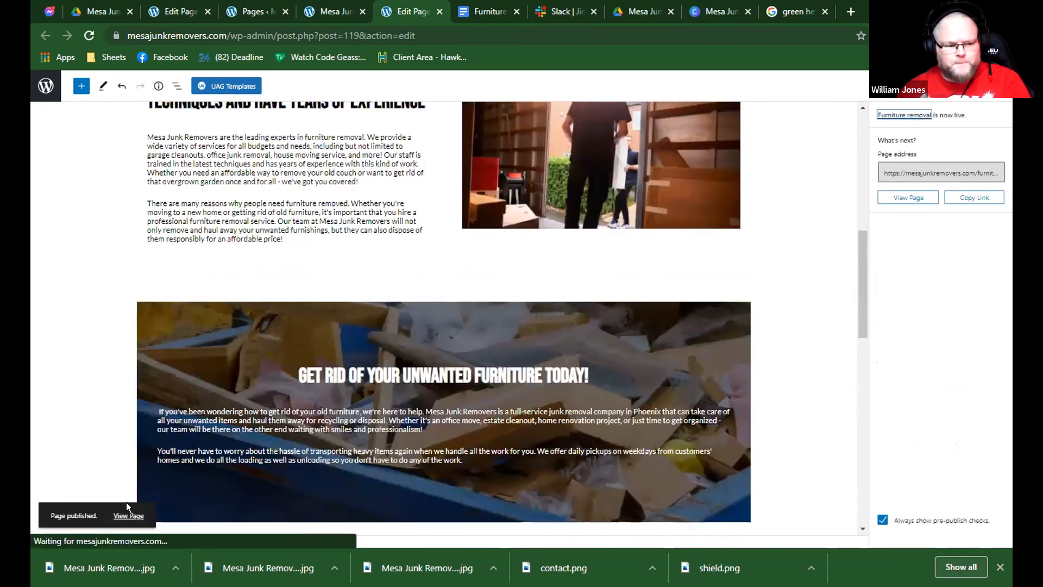
Open the published Furniture Removal page and review its sections live.
click(128, 514)
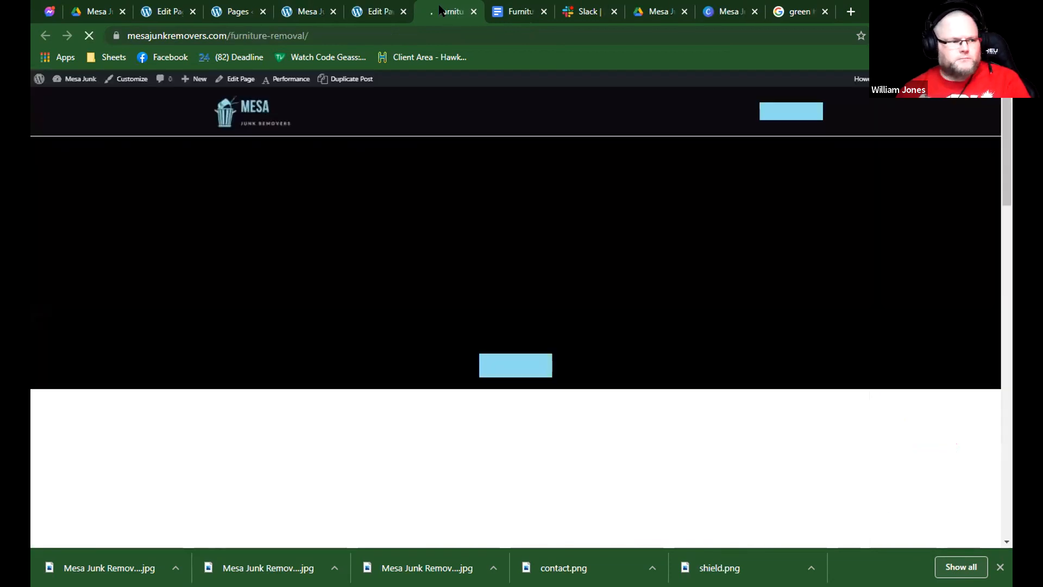
scroll(539, 263, down, 6)
scroll(552, 259, down, 12)
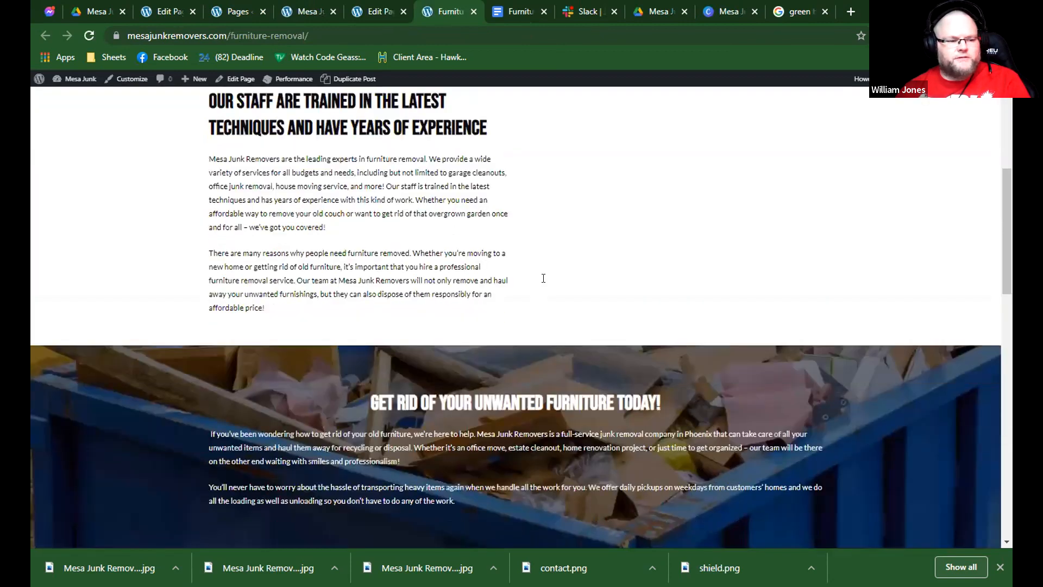
scroll(545, 270, up, 8)
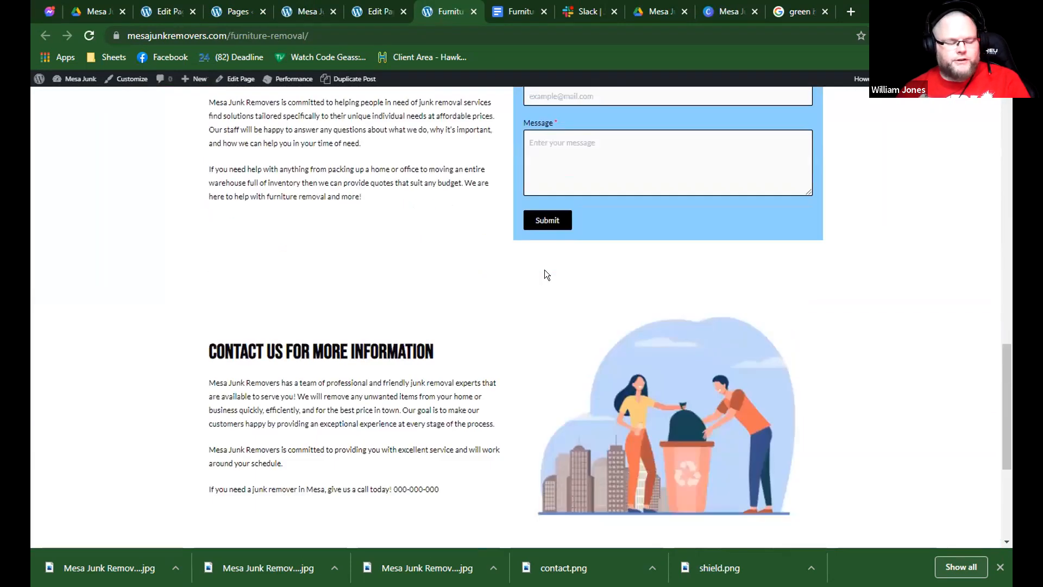
Swap the columns of the "Contact us for more information" section so the illustration comes before the text, and update the page.
click(359, 11)
scroll(452, 261, down, 12)
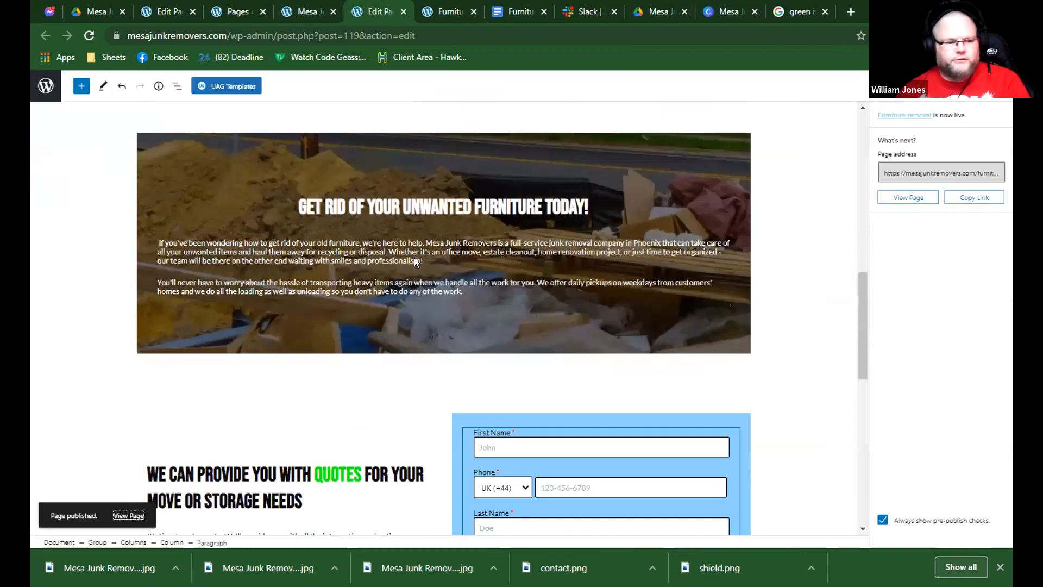
click(460, 309)
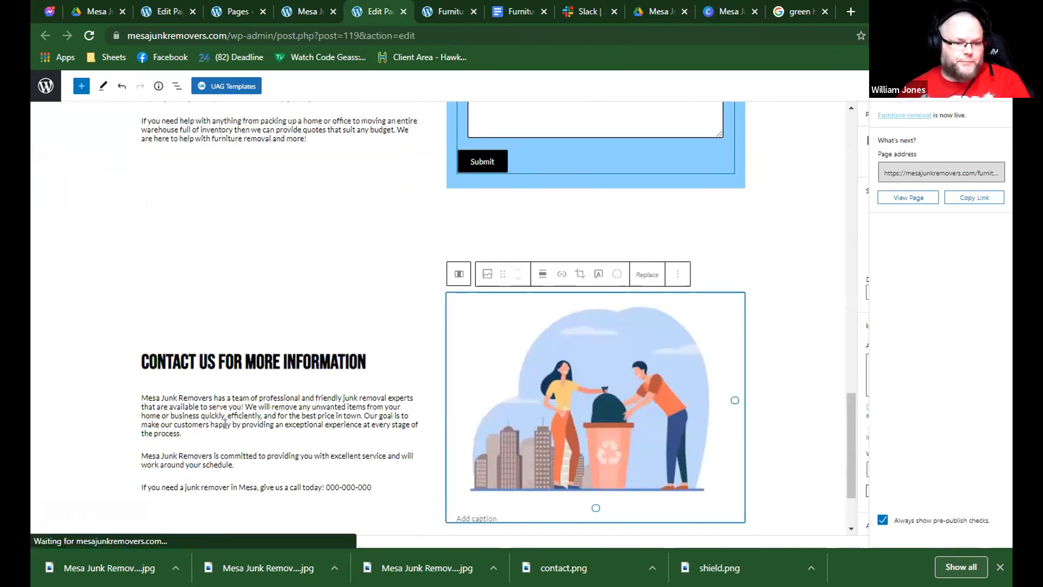
click(133, 542)
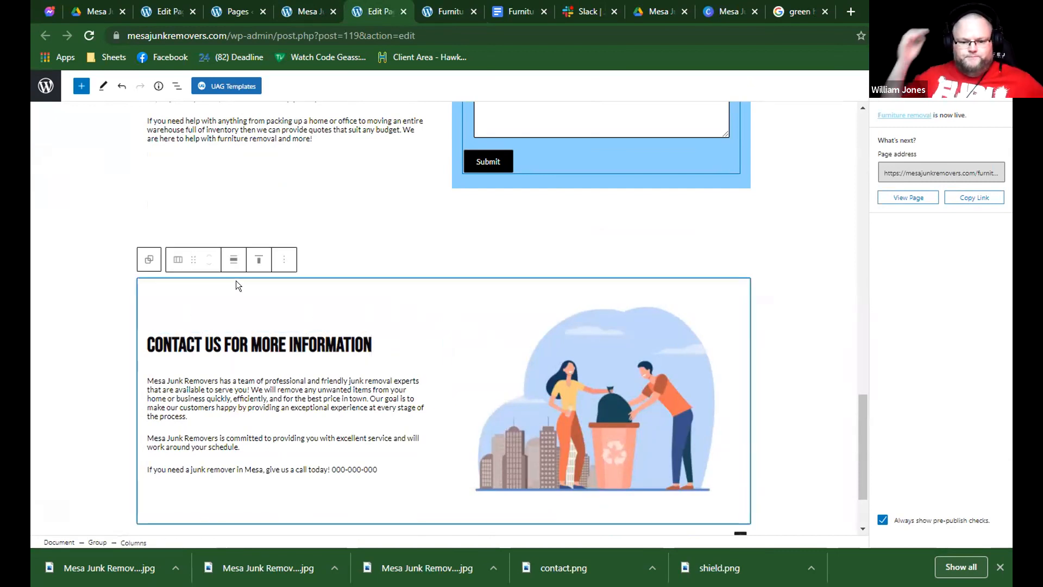
click(161, 490)
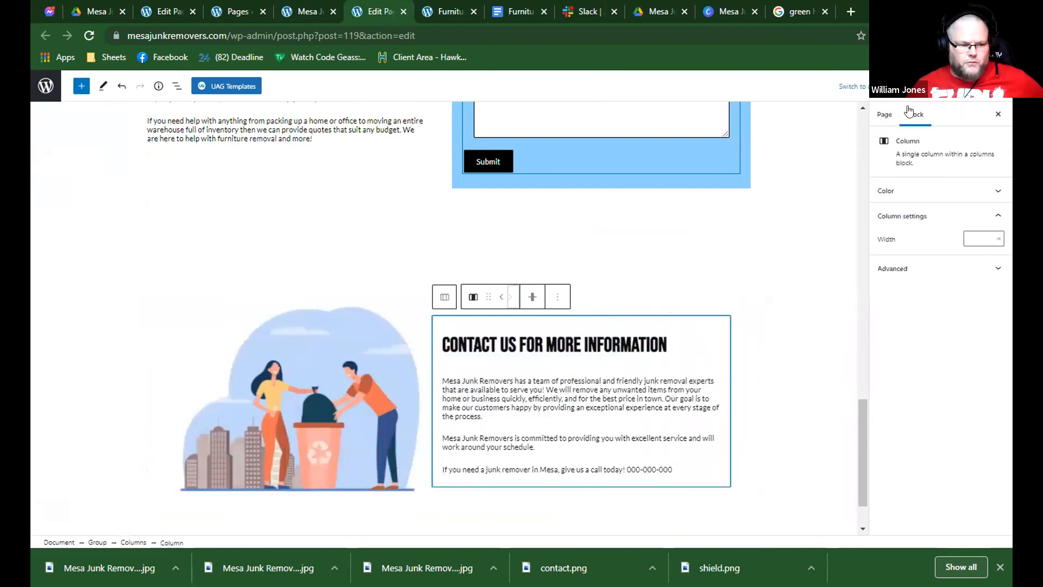
click(937, 86)
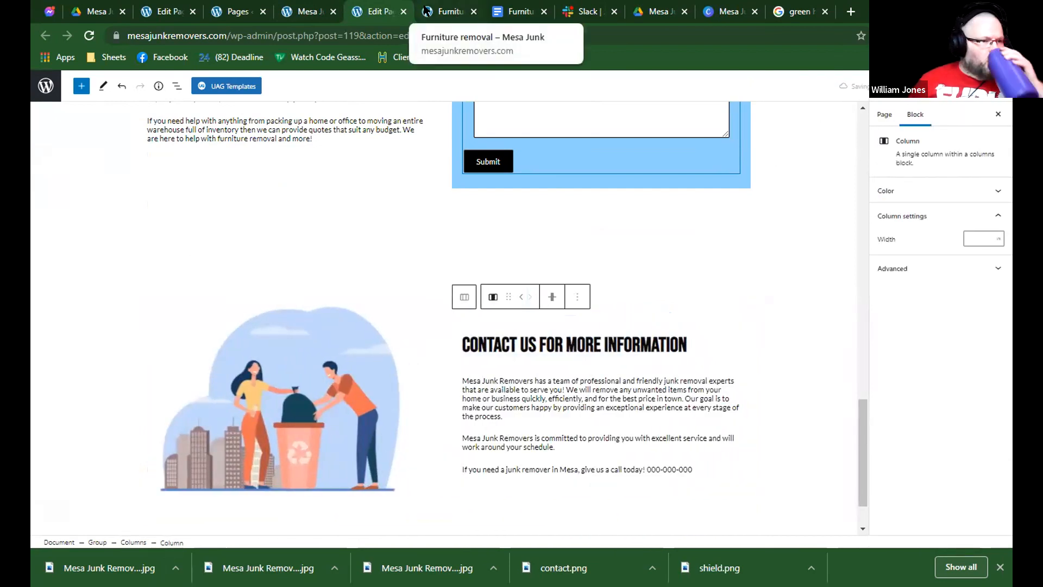
Inspect the live Furniture Removal page with the browser developer tools and review its iPad layout.
click(441, 10)
right_click(500, 143)
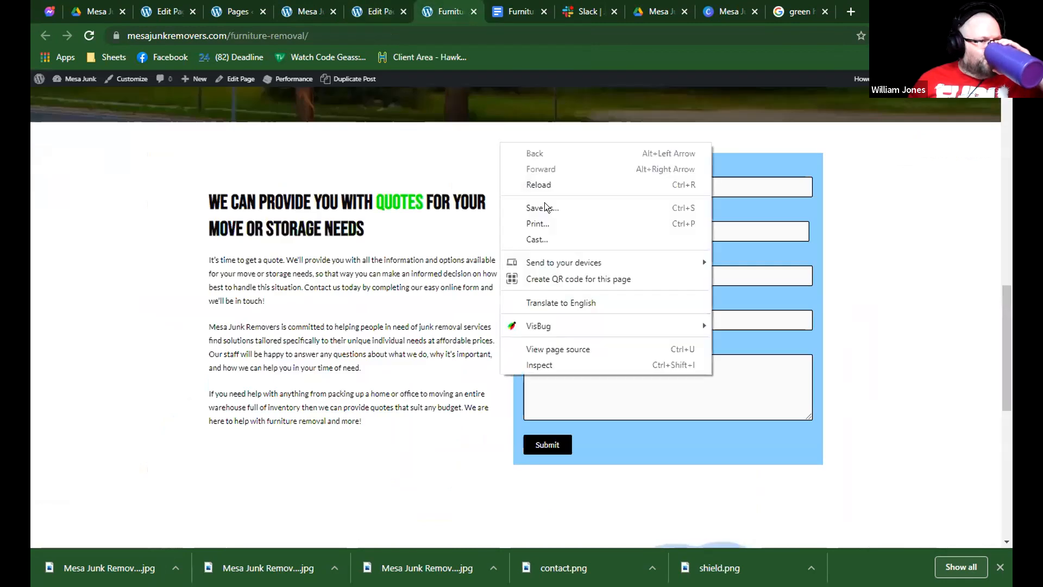
click(529, 363)
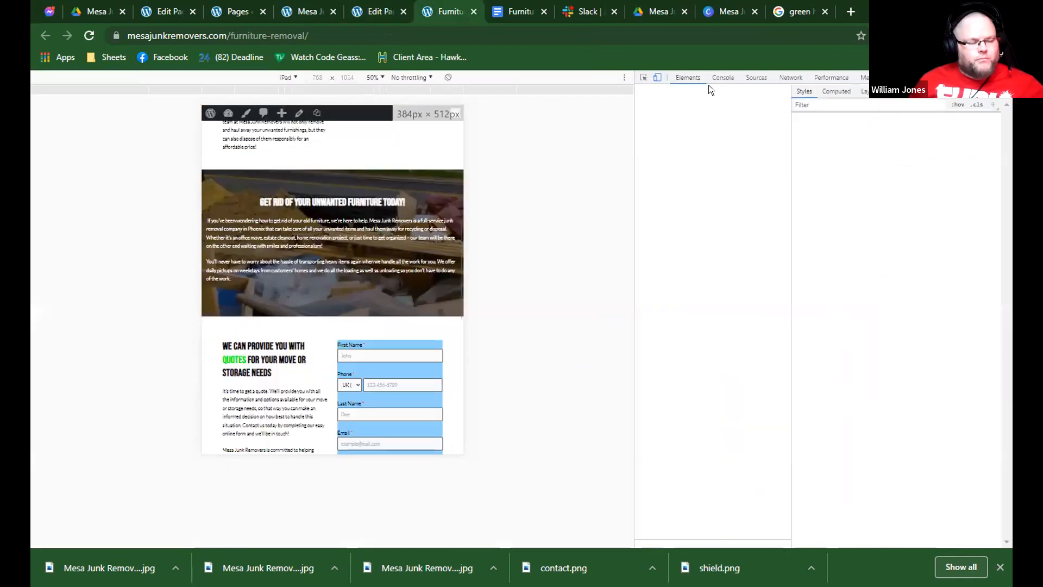
scroll(400, 207, down, 10)
scroll(398, 200, up, 10)
scroll(399, 198, up, 8)
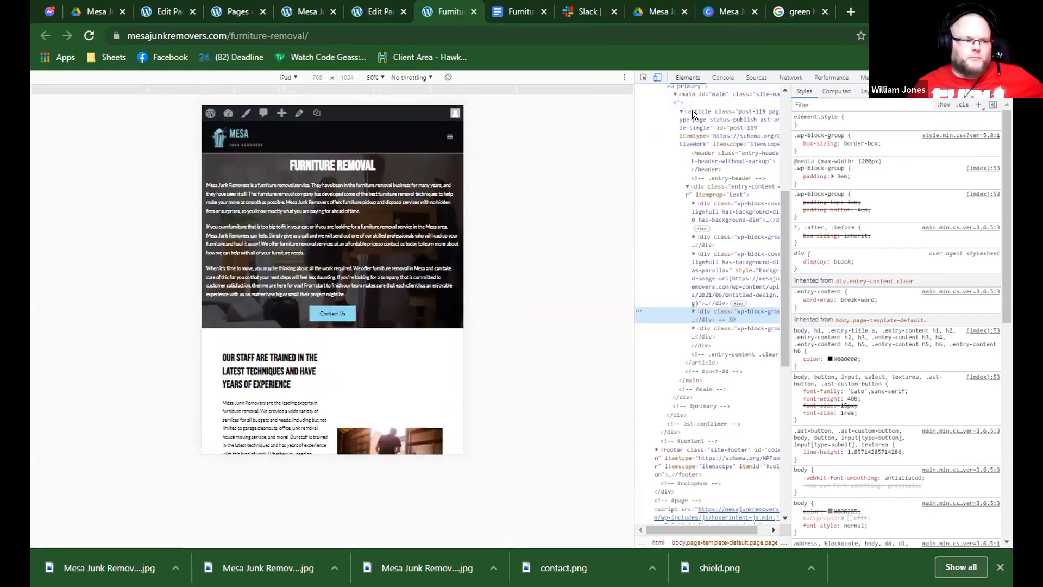
Switch the device preview to iPhone X and check the page's mobile layout from the hero to the contact section.
click(657, 77)
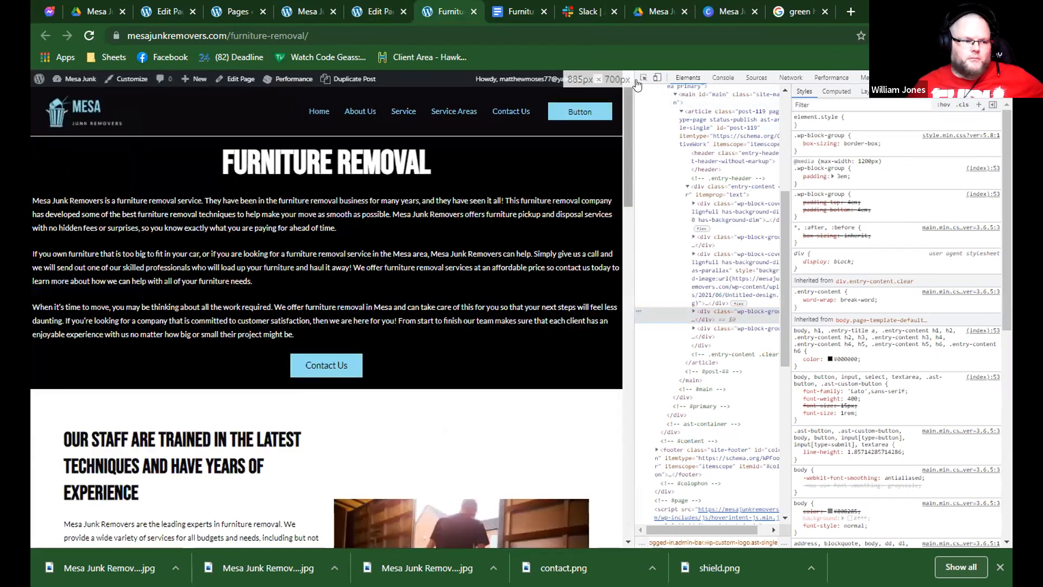
click(656, 78)
click(289, 78)
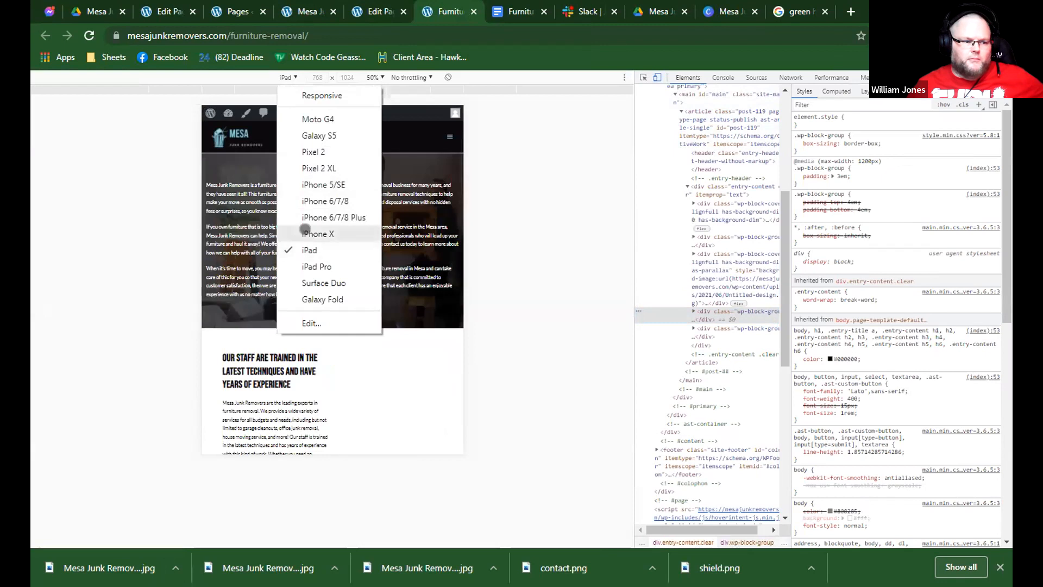
click(305, 230)
scroll(316, 226, down, 15)
scroll(316, 226, down, 20)
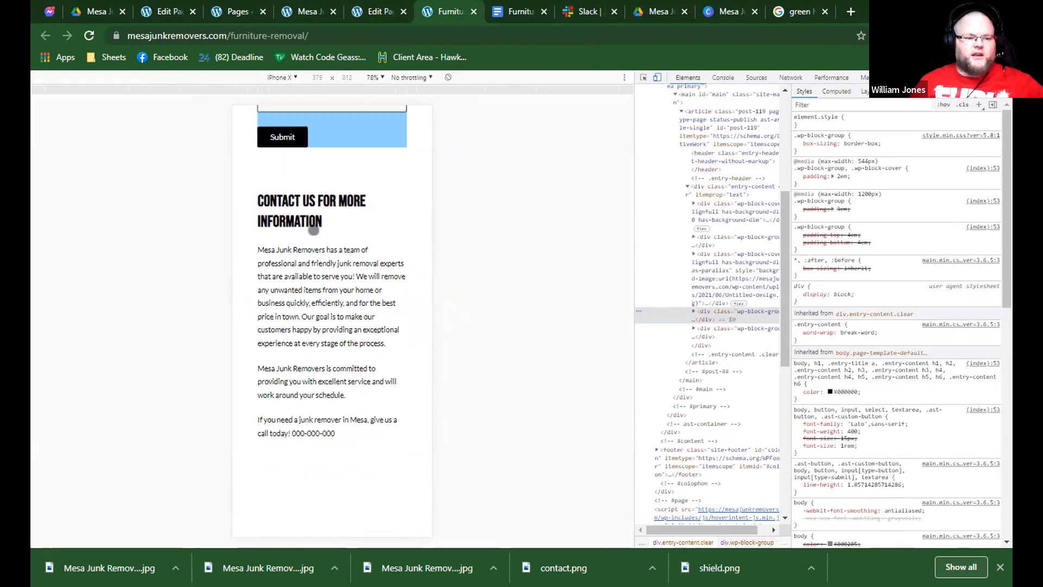
scroll(313, 229, down, 5)
scroll(315, 227, up, 10)
scroll(315, 227, up, 10)
scroll(315, 225, down, 13)
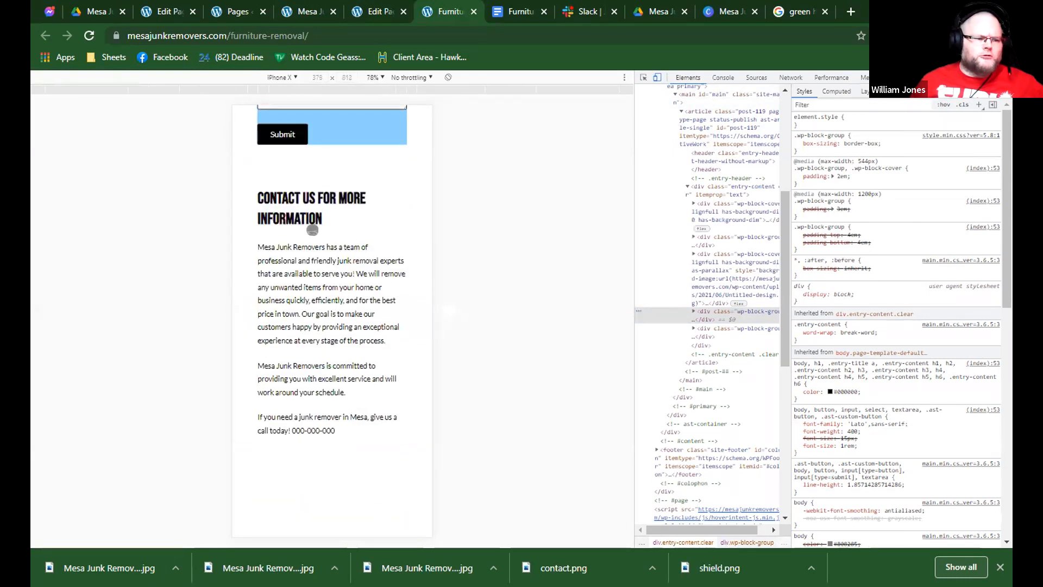
scroll(312, 230, down, 5)
scroll(304, 267, up, 15)
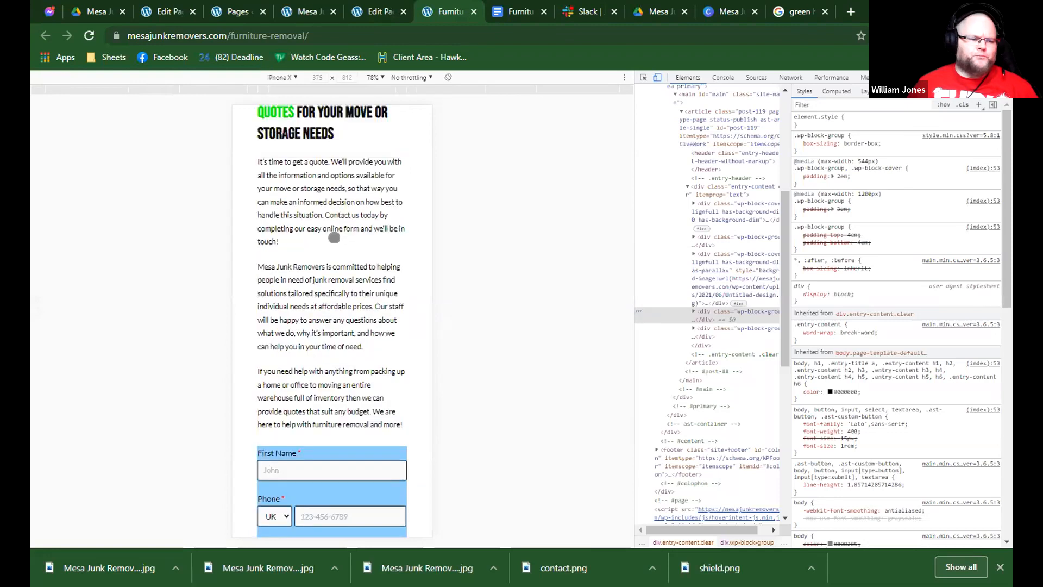
scroll(334, 234, up, 10)
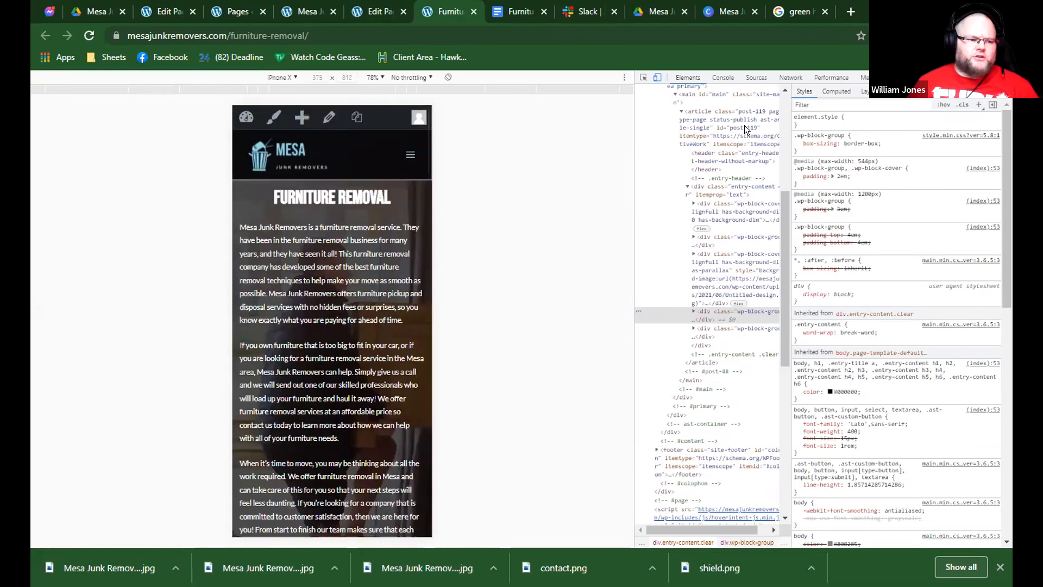
Close the developer tools and review the desktop layout of the live page.
key(F12)
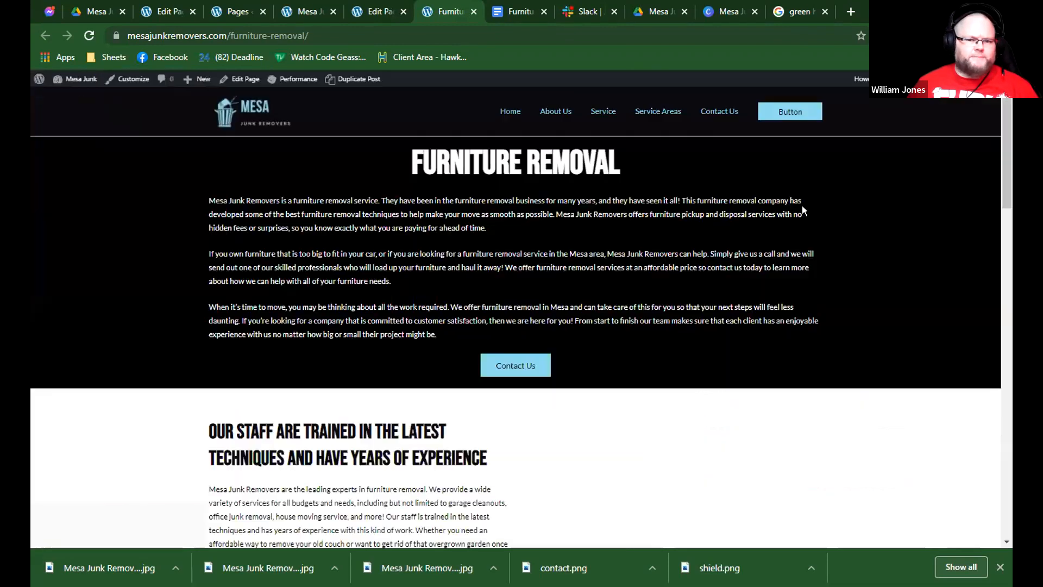
scroll(805, 205, down, 7)
scroll(768, 205, down, 17)
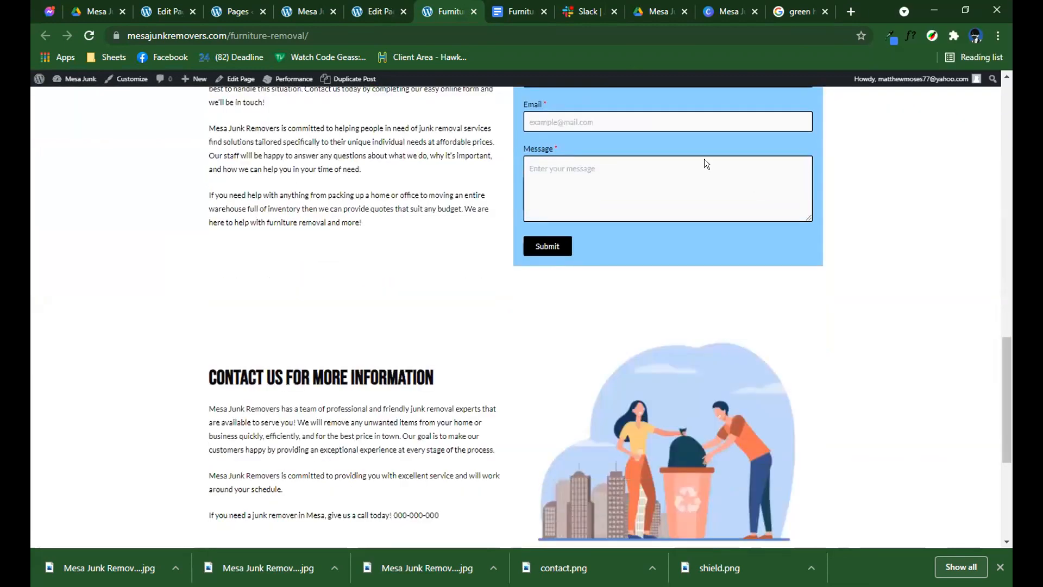
scroll(381, 96, up, 2)
scroll(381, 96, up, 10)
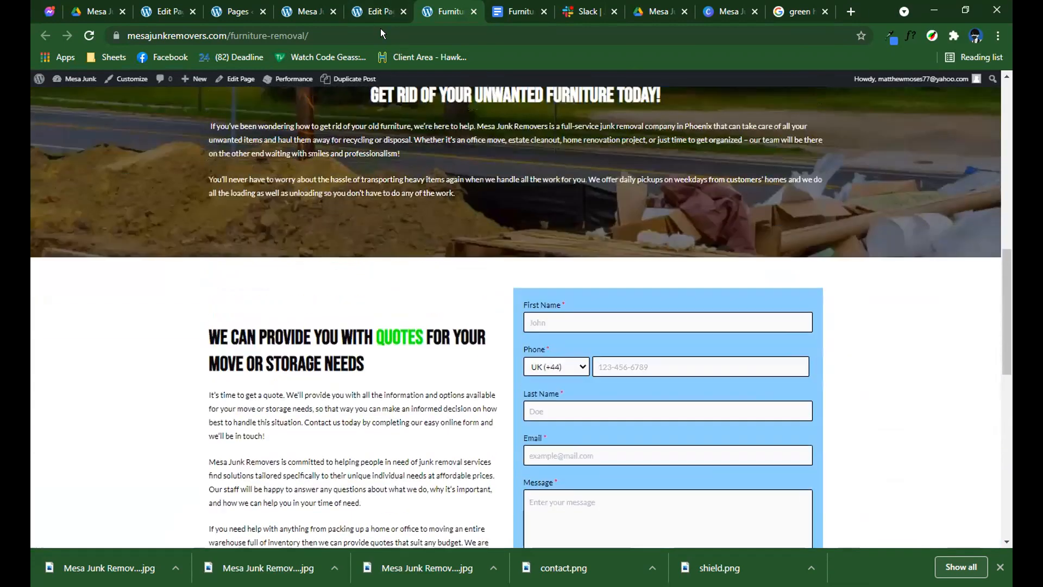
scroll(322, 546, up, 10)
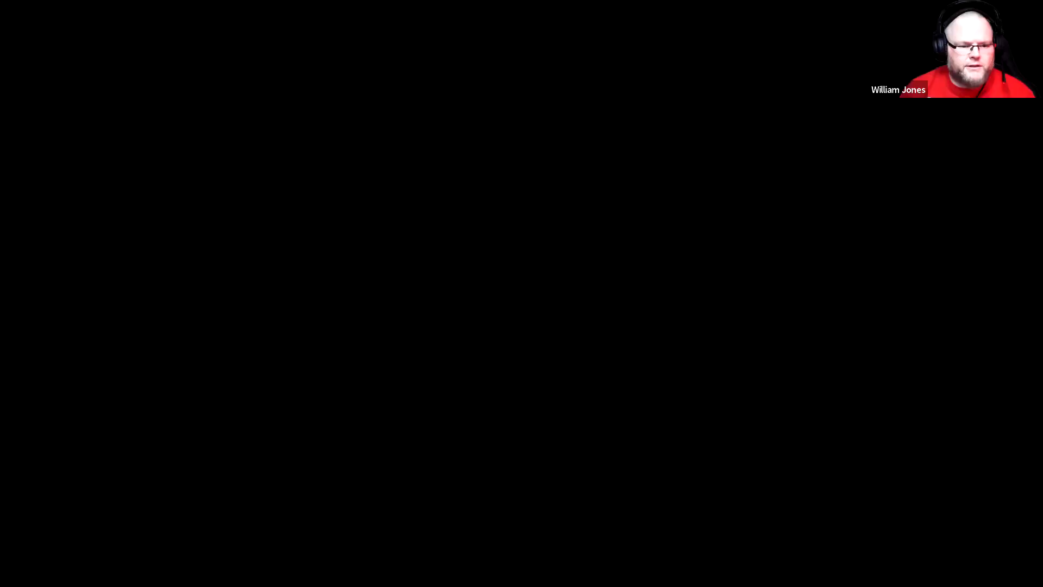
Search Google for "all in one migration WP".
text(all in on)
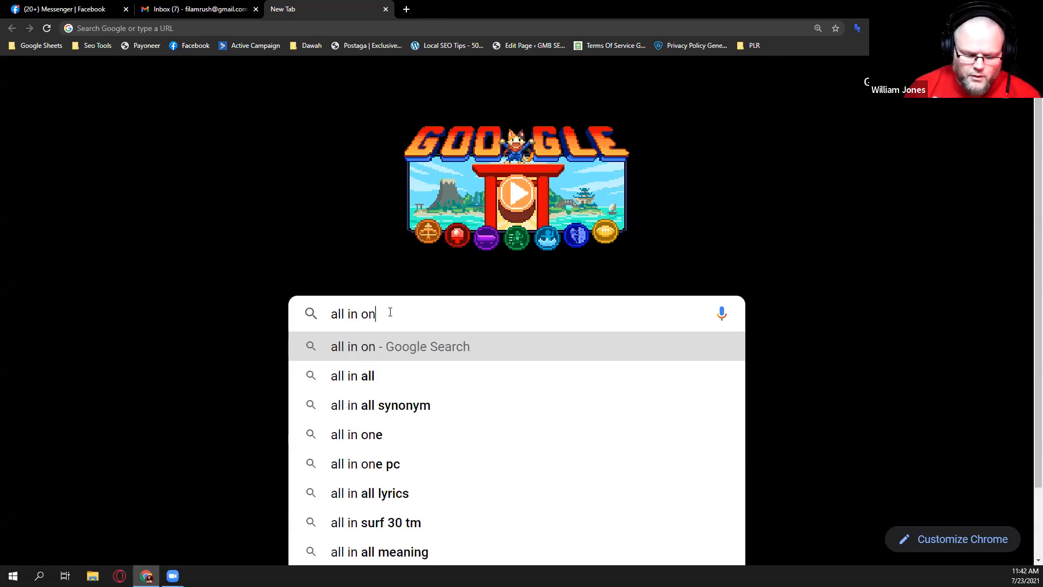
text(e migration WP)
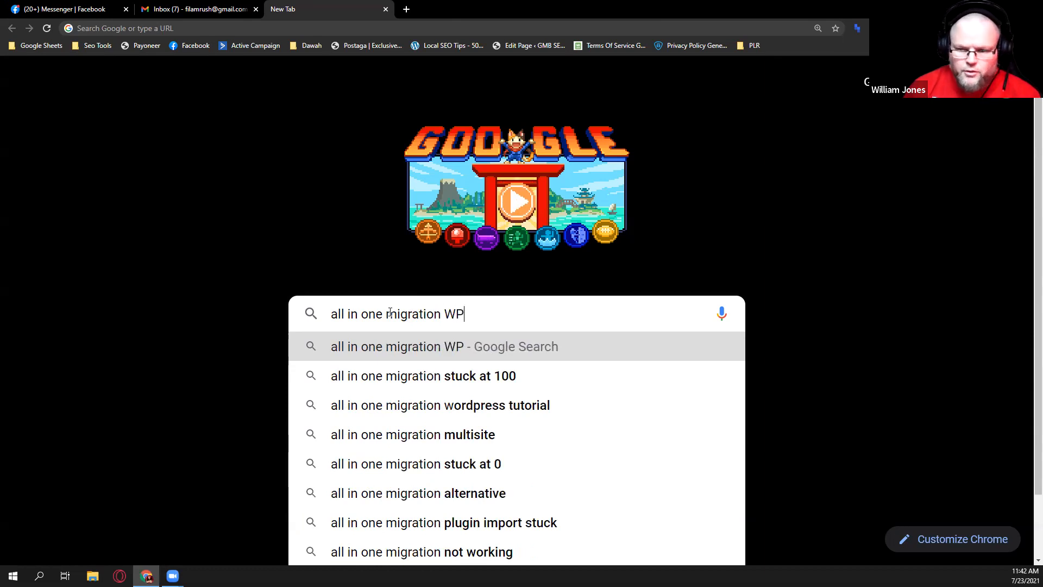
key(Return)
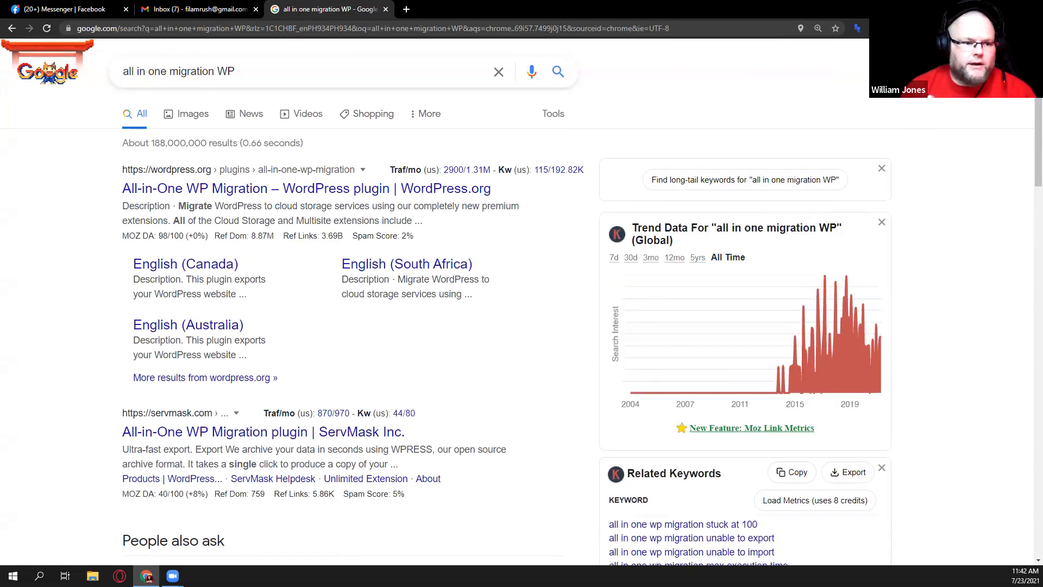
Open the ServMask All-in-One WP Migration plugin site and read through its export, import and backup features.
click(298, 27)
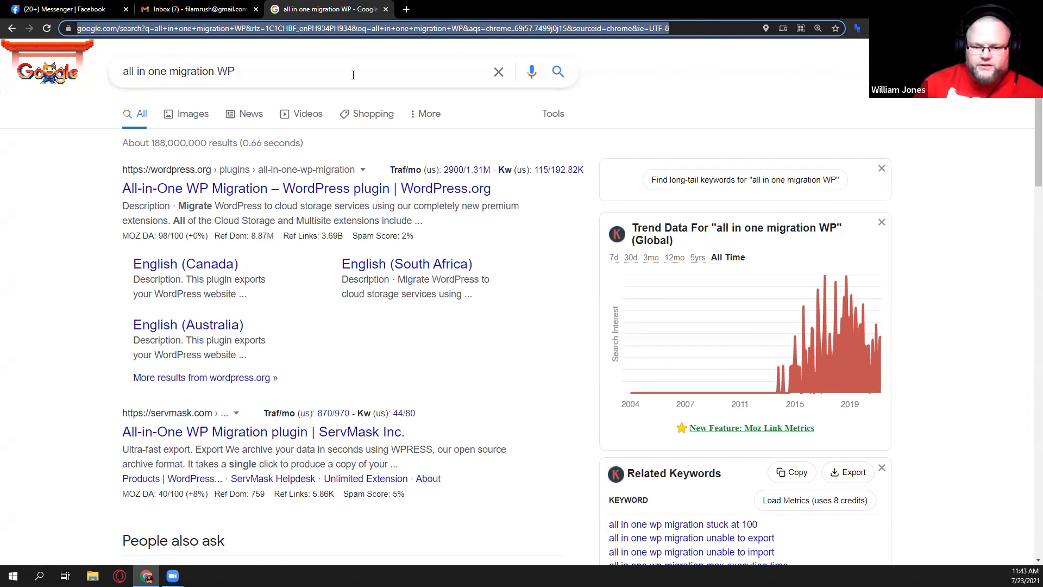
click(292, 433)
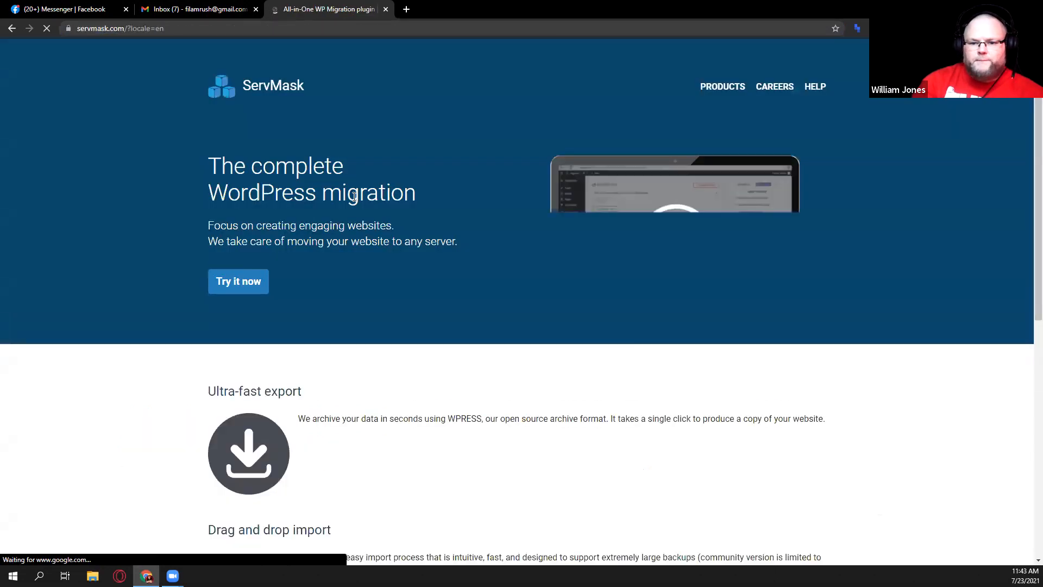
scroll(354, 194, down, 1)
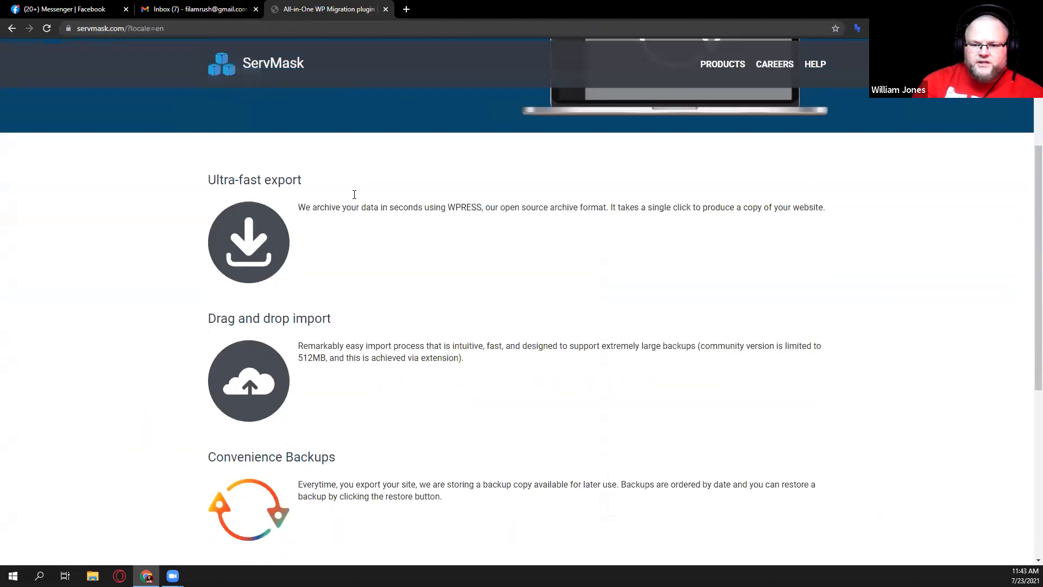
scroll(354, 194, up, 4)
scroll(354, 195, down, 5)
scroll(355, 194, down, 5)
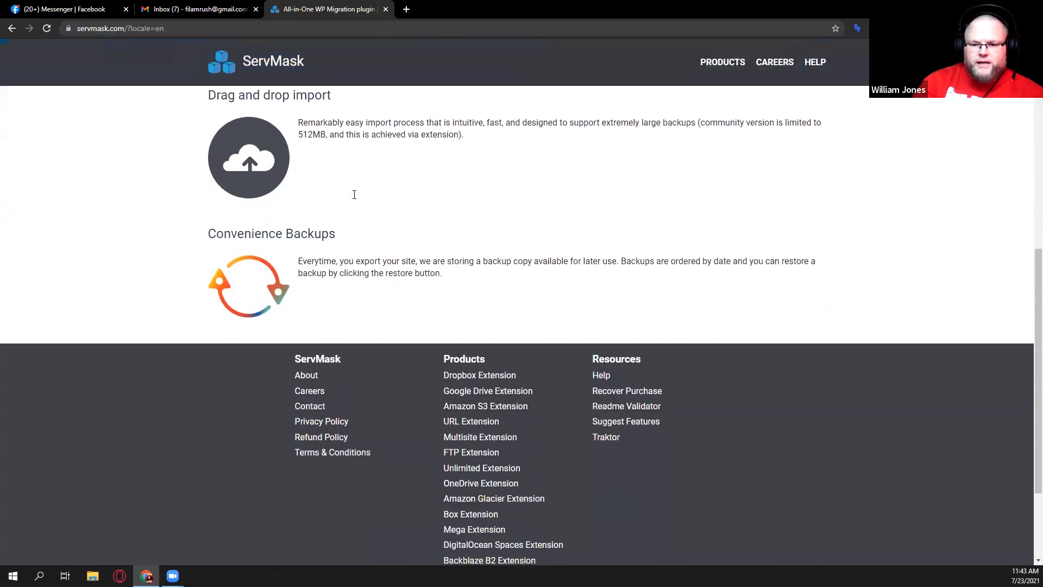
scroll(354, 193, up, 5)
scroll(355, 199, up, 4)
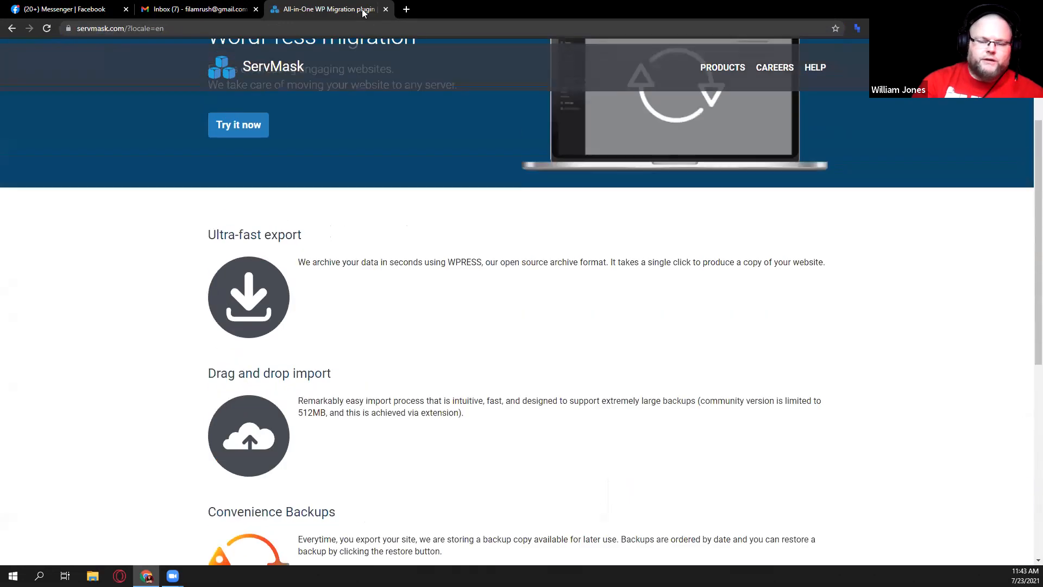
Try to open the WordPress page editor of gmbseotutorials.com.
click(329, 26)
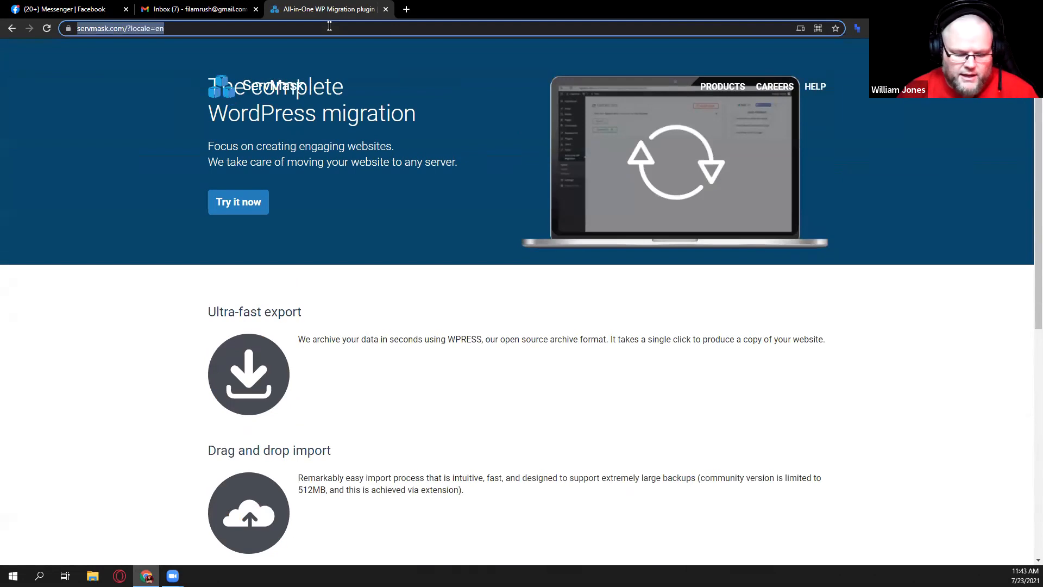
text(ram)
key(BackSpace)
key(BackSpace)
key(BackSpace)
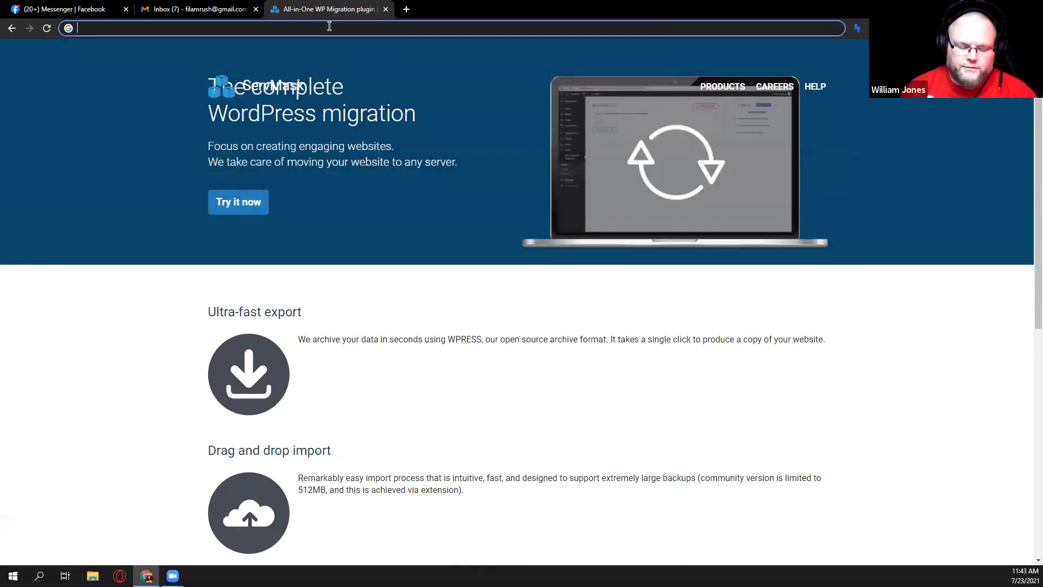
text(gmbseotutorials.com/wp-admin/post.php?post=9&action=edit)
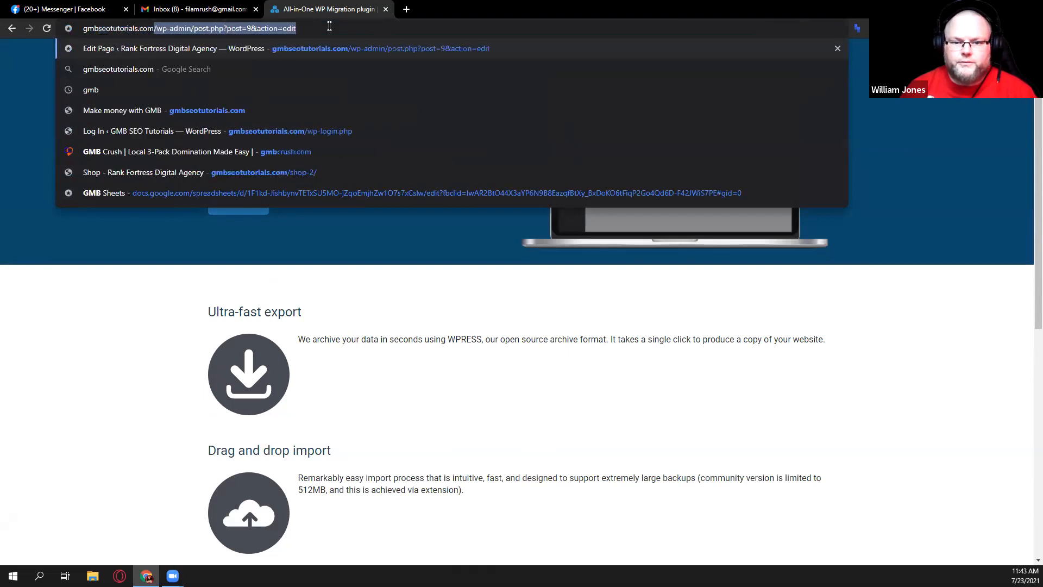
key(Return)
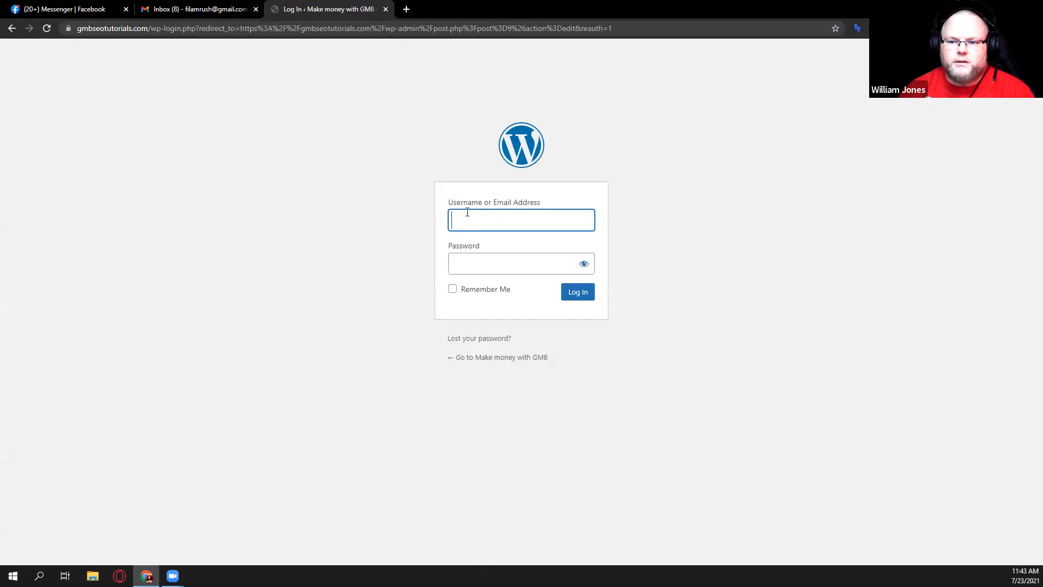
click(467, 217)
click(324, 27)
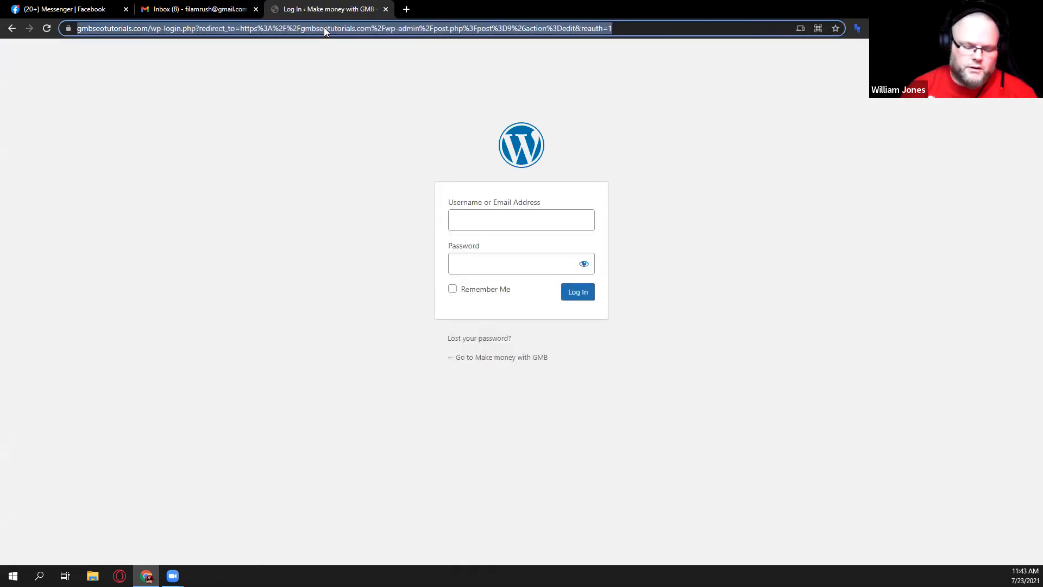
text(rank)
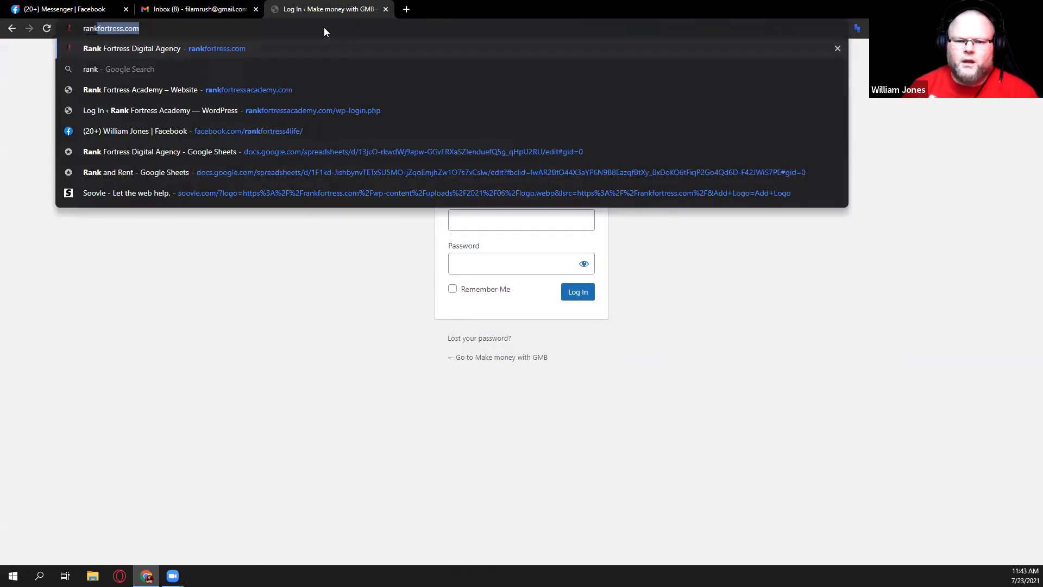
click(386, 9)
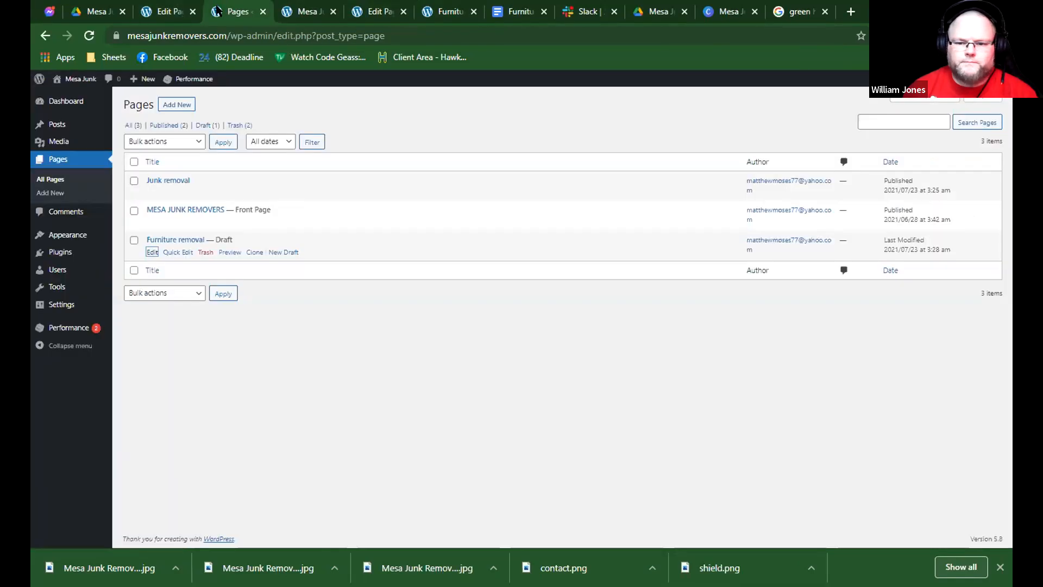
Search the plugin directory of the Mesa Junk Removers site for "all in one" to find All-in-One WP Migration.
mouse_move(73, 255)
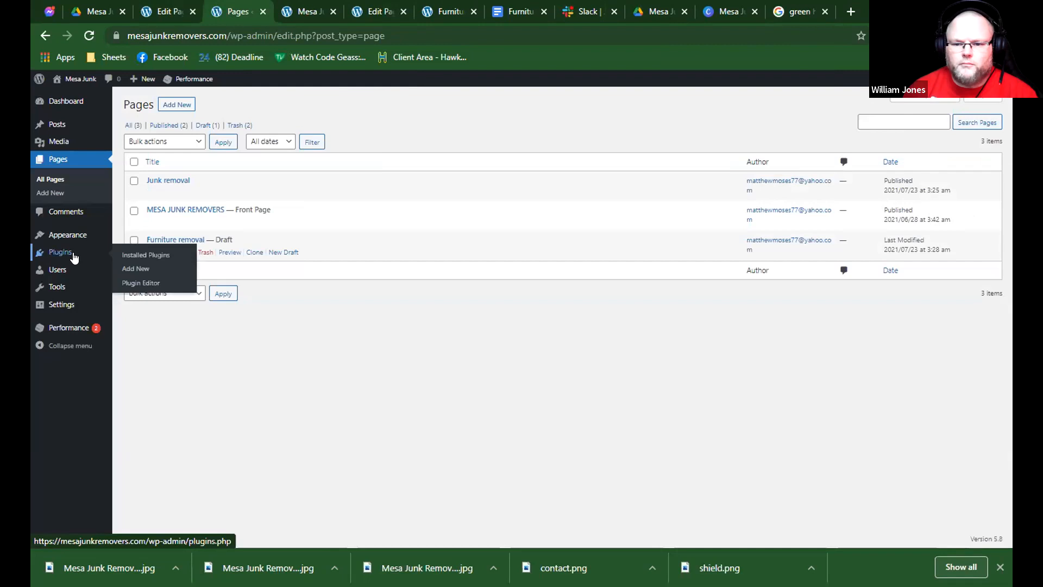
click(121, 267)
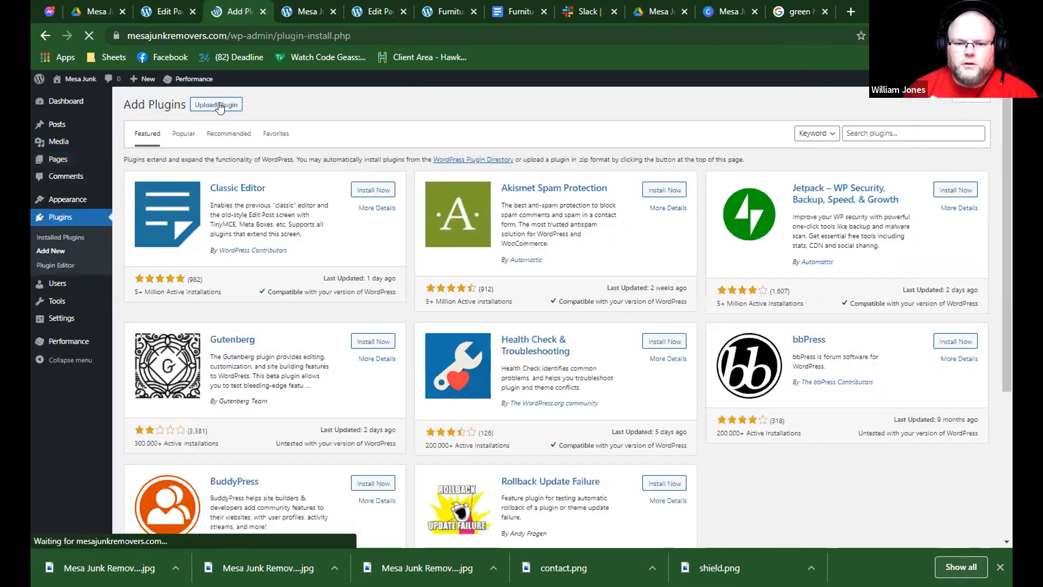
click(891, 133)
click(865, 203)
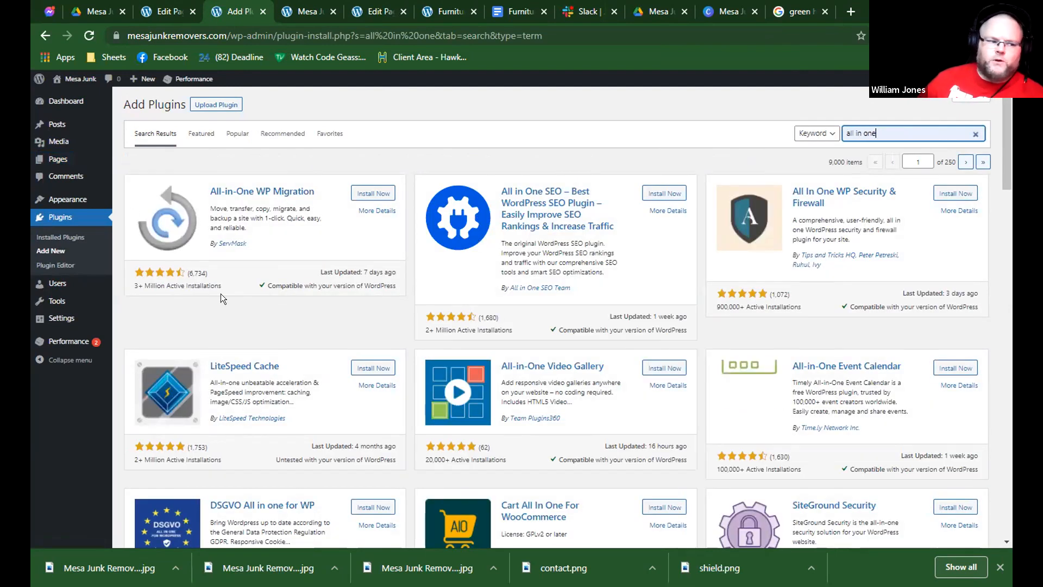
drag(261, 231, 256, 301)
click(256, 302)
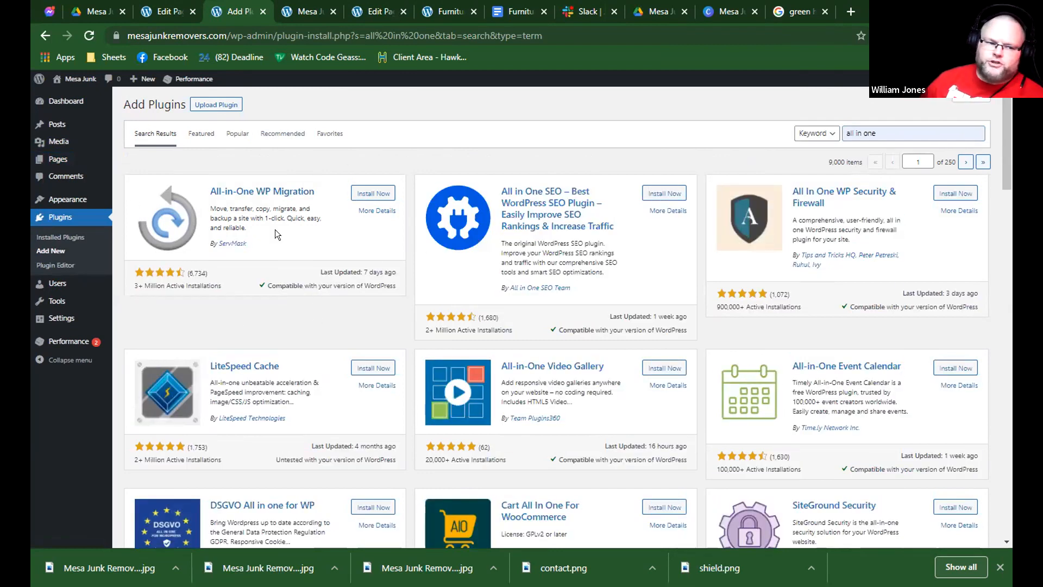
Start uploading a plugin ZIP and browse to the network location \\rankfortress for the file.
click(217, 105)
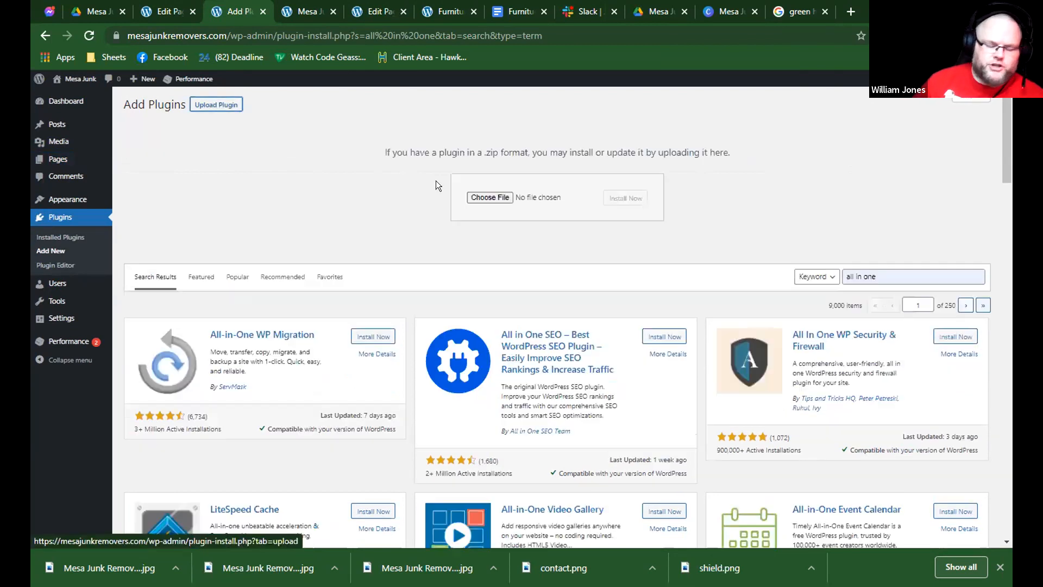
click(478, 198)
click(249, 37)
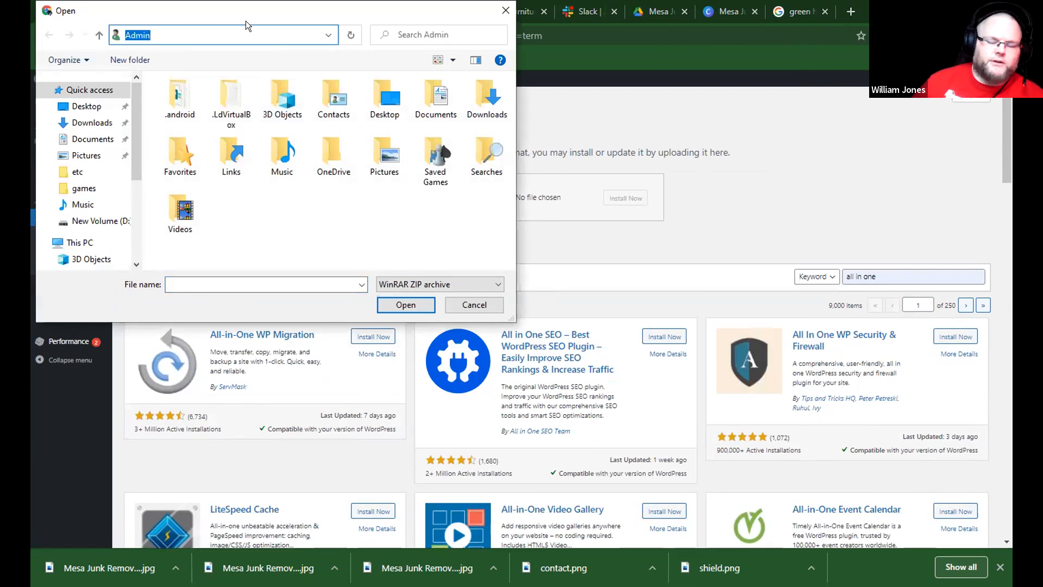
text(\\rank)
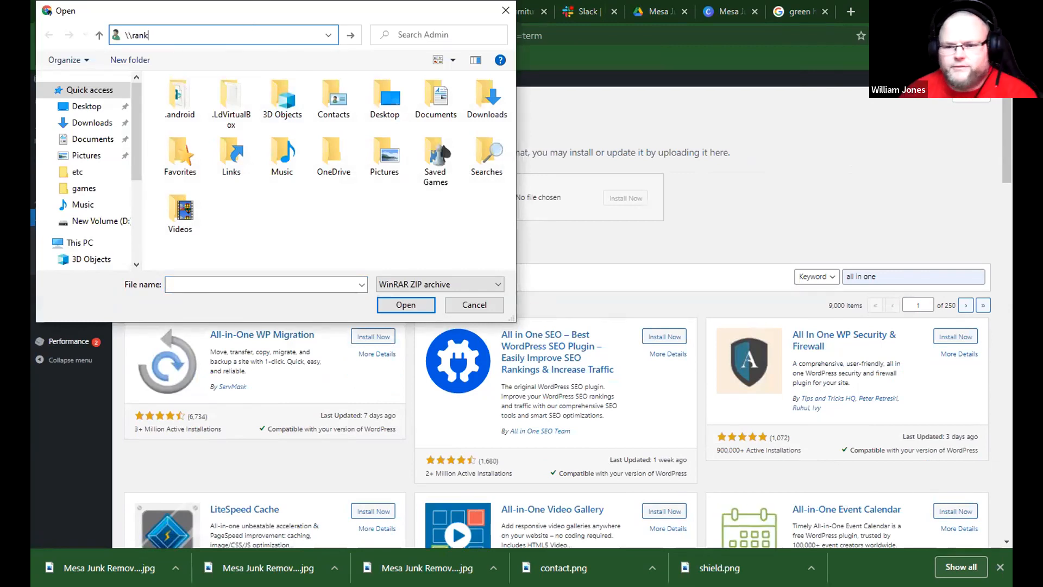
text(fortress)
key(Return)
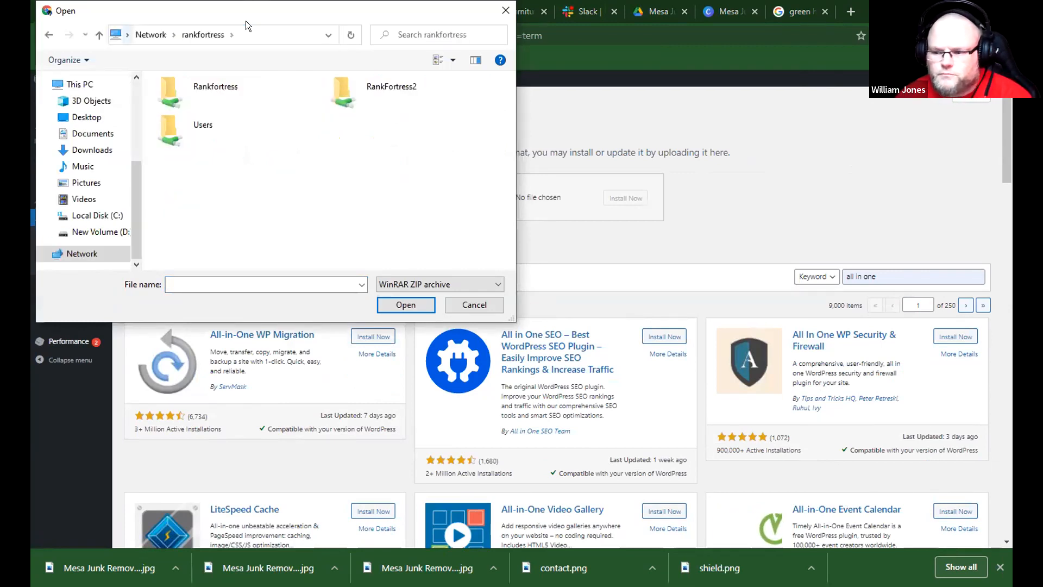
Choose the all-in-one-wp-migration-unlimited-extension ZIP from the Plugins folder inside Themes & Plugins, Astra Agency on the Rankfortress share.
double_click(215, 87)
scroll(196, 196, down, 10)
scroll(202, 206, up, 3)
scroll(203, 190, down, 3)
click(205, 238)
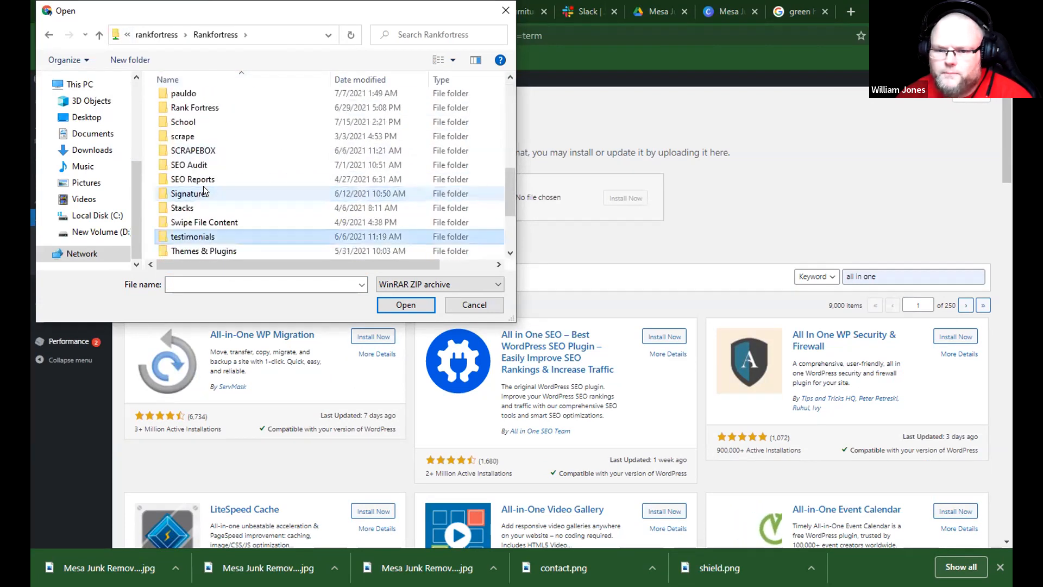
double_click(206, 249)
double_click(204, 97)
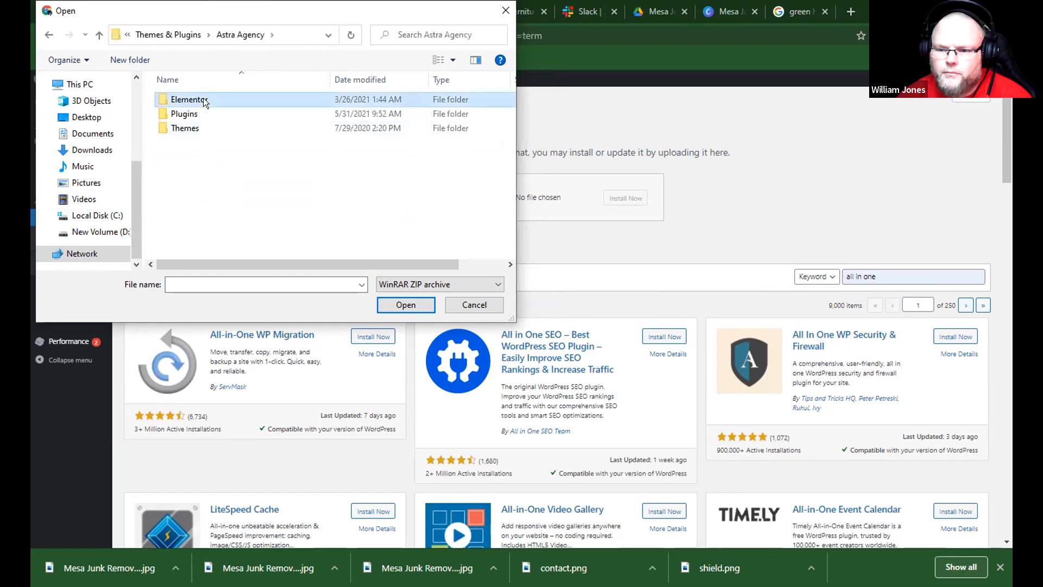
double_click(203, 98)
click(179, 38)
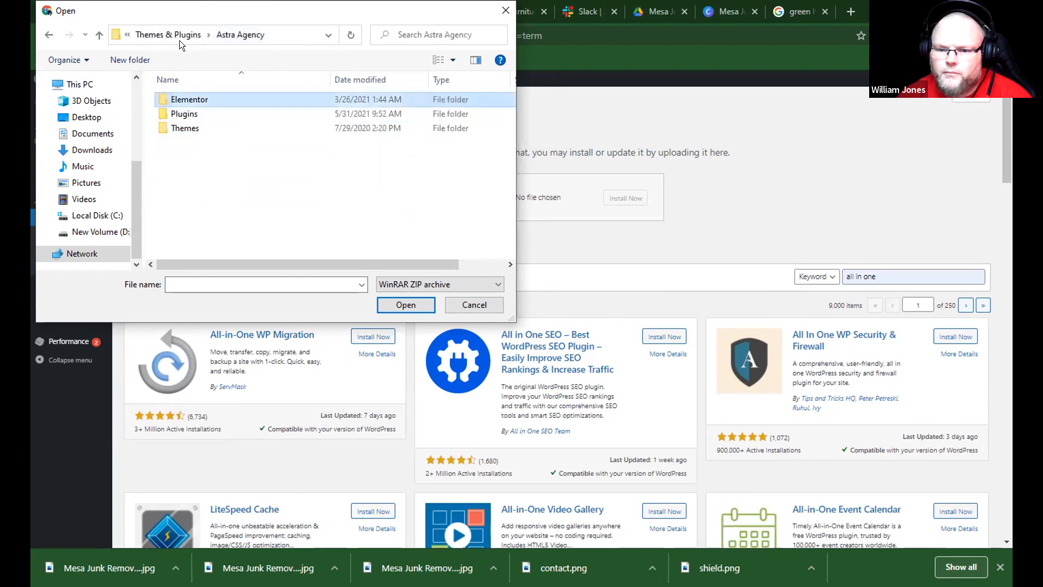
double_click(194, 113)
click(196, 129)
click(406, 305)
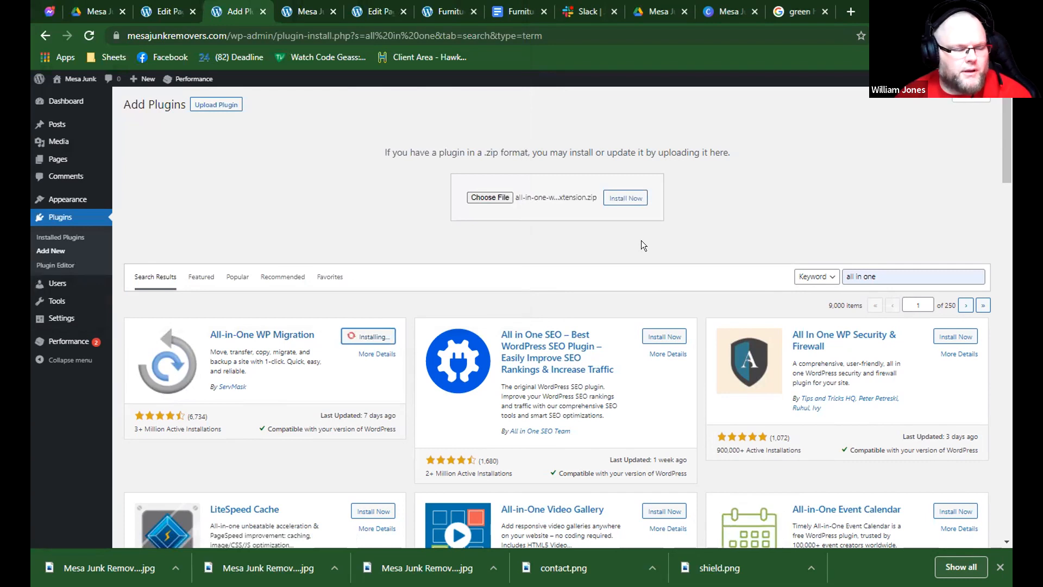
Install the chosen Unlimited Extension ZIP and activate the All-in-One WP Migration plugin.
click(620, 204)
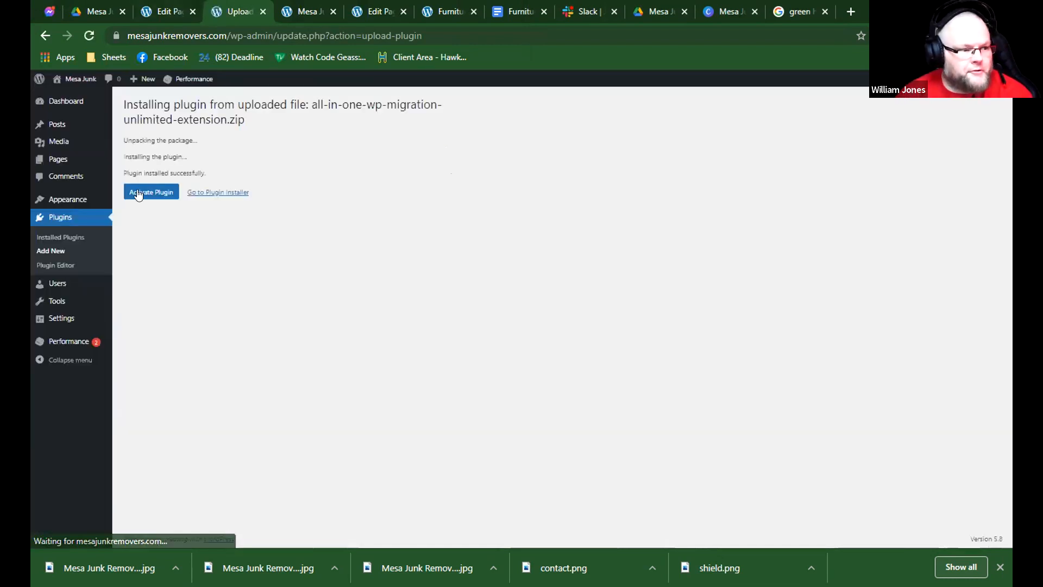
click(61, 238)
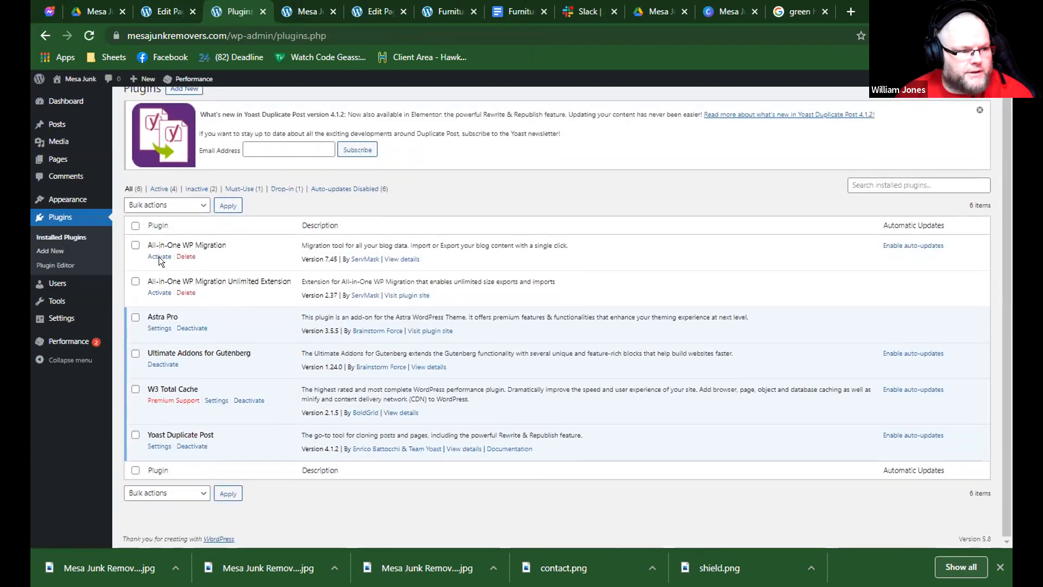
click(160, 257)
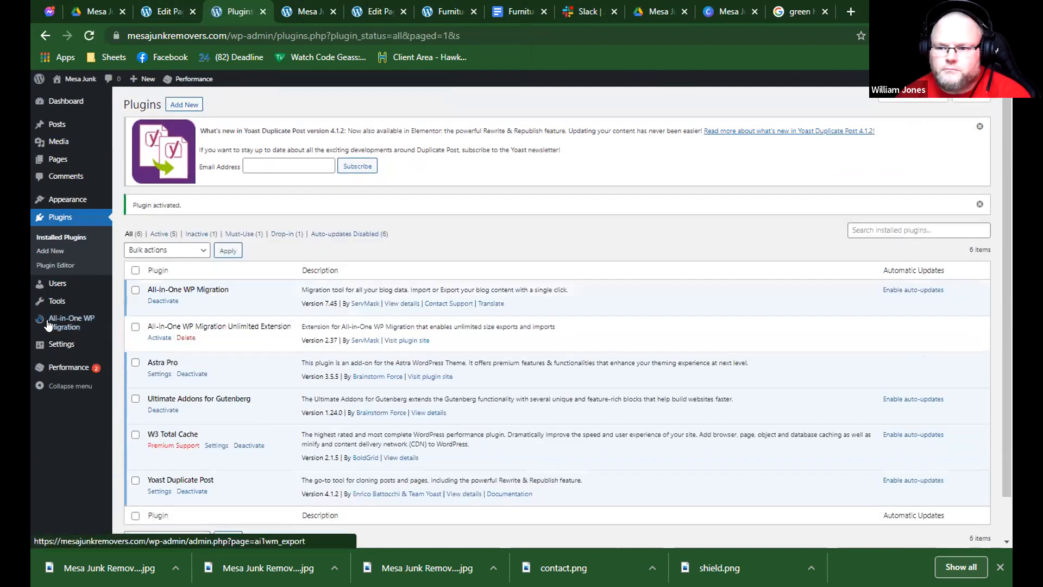
Try an export of the site to a file with All-in-One WP Migration and stop it.
click(60, 329)
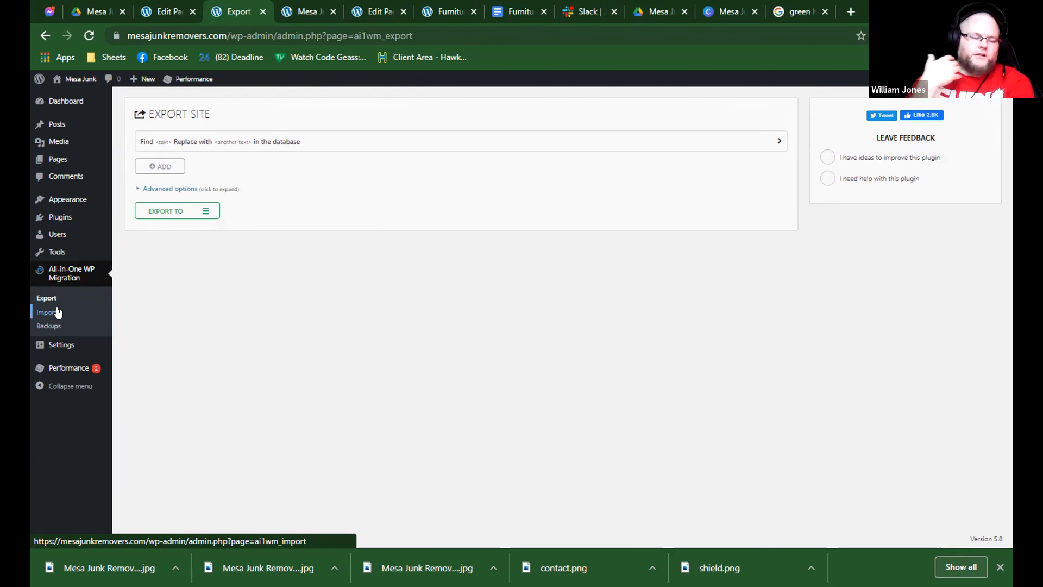
click(175, 210)
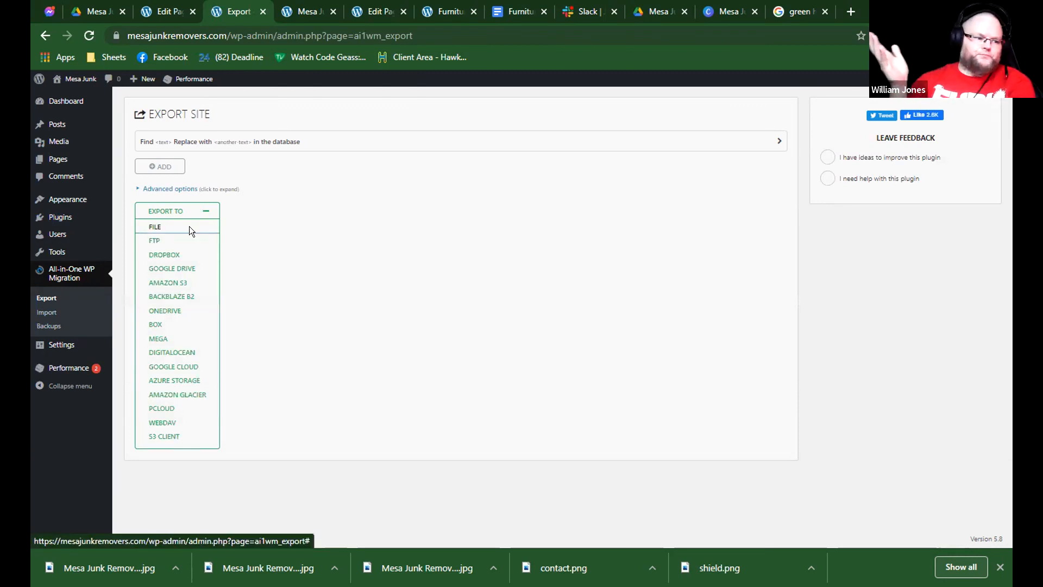
click(190, 227)
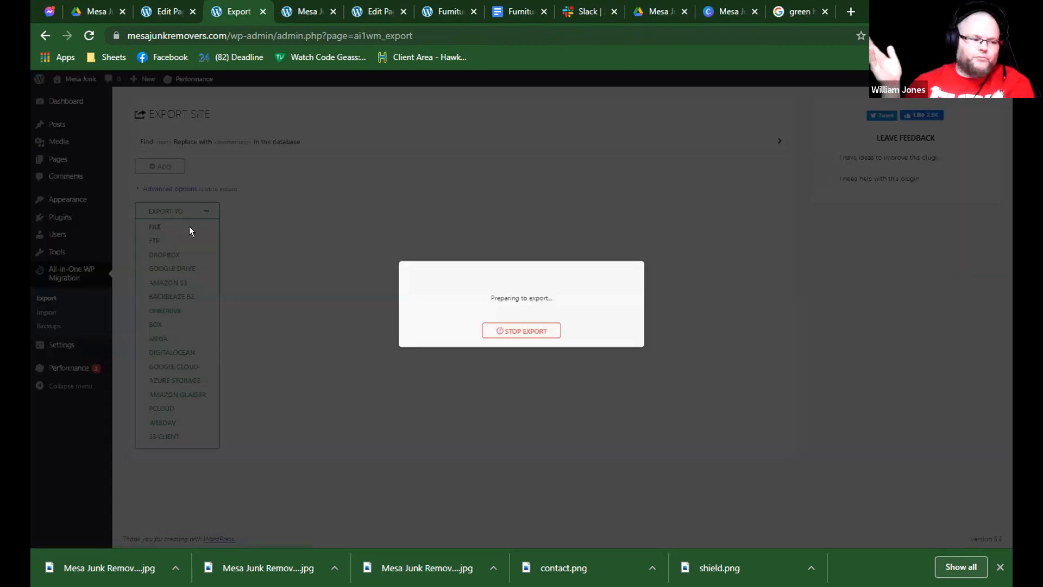
click(515, 332)
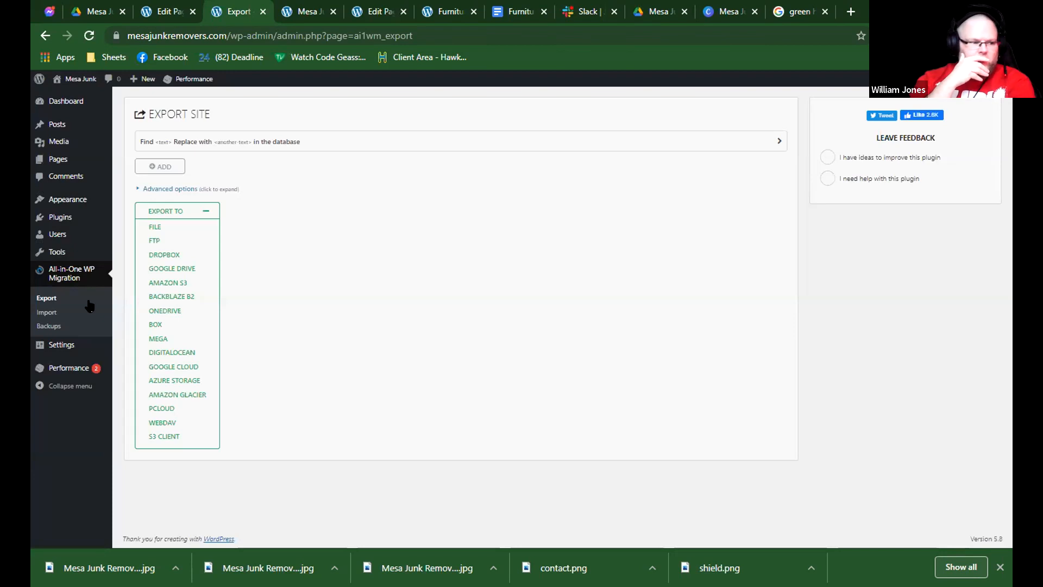
Review the import sources of All-in-One WP Migration and cancel the file selection for an import.
click(71, 314)
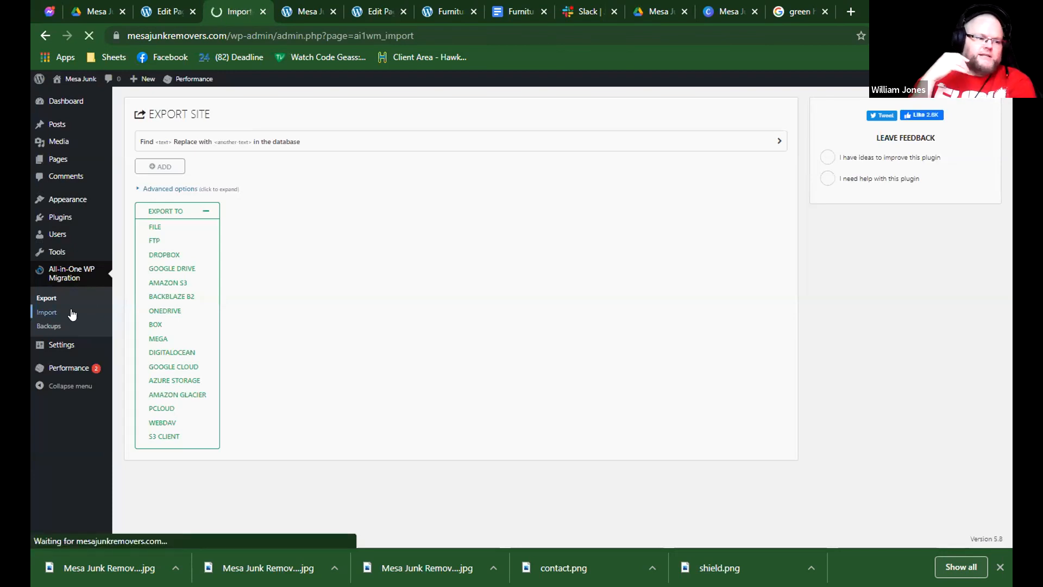
click(492, 201)
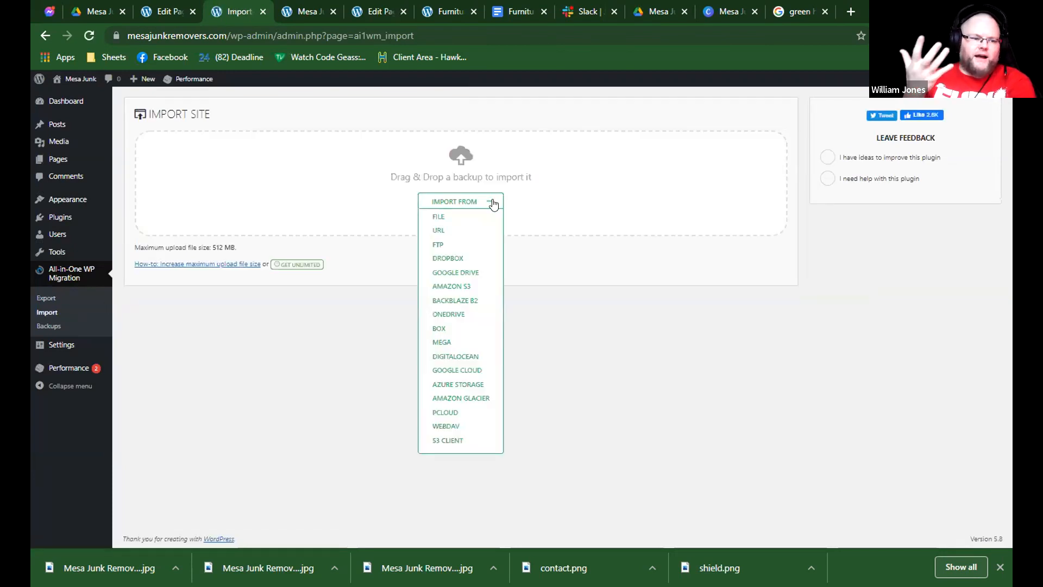
click(466, 215)
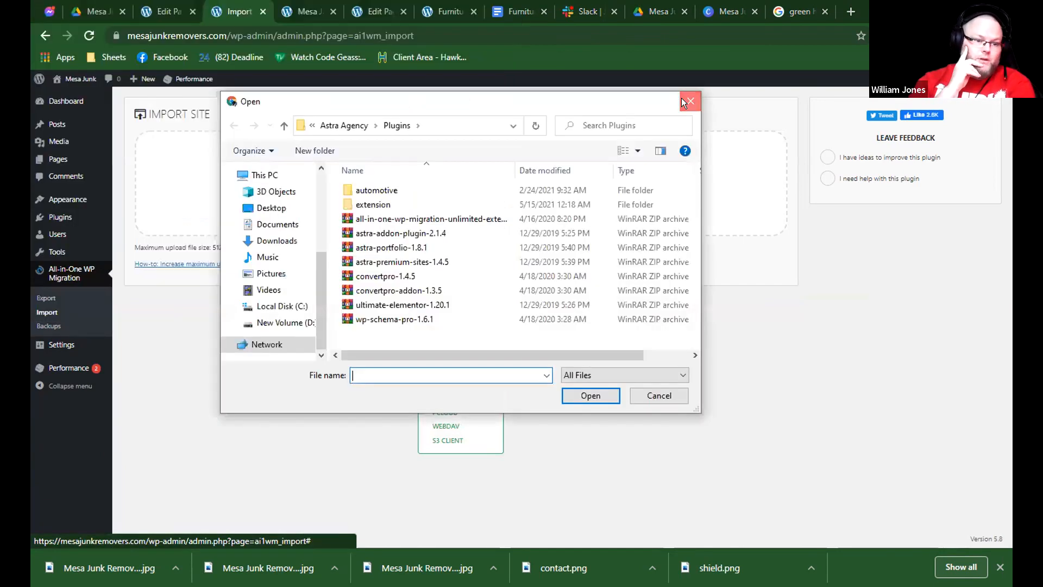
click(682, 98)
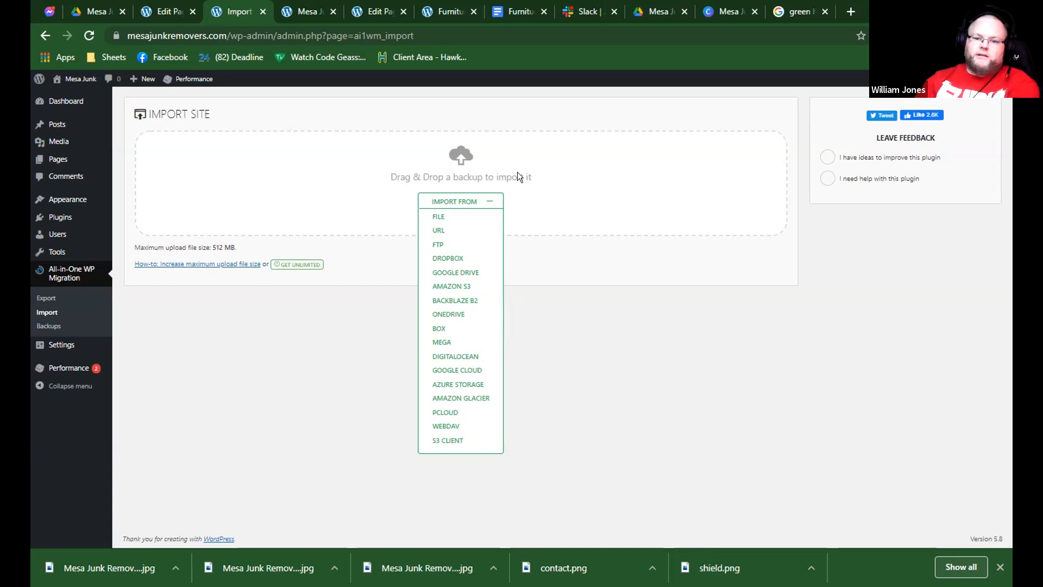
click(485, 203)
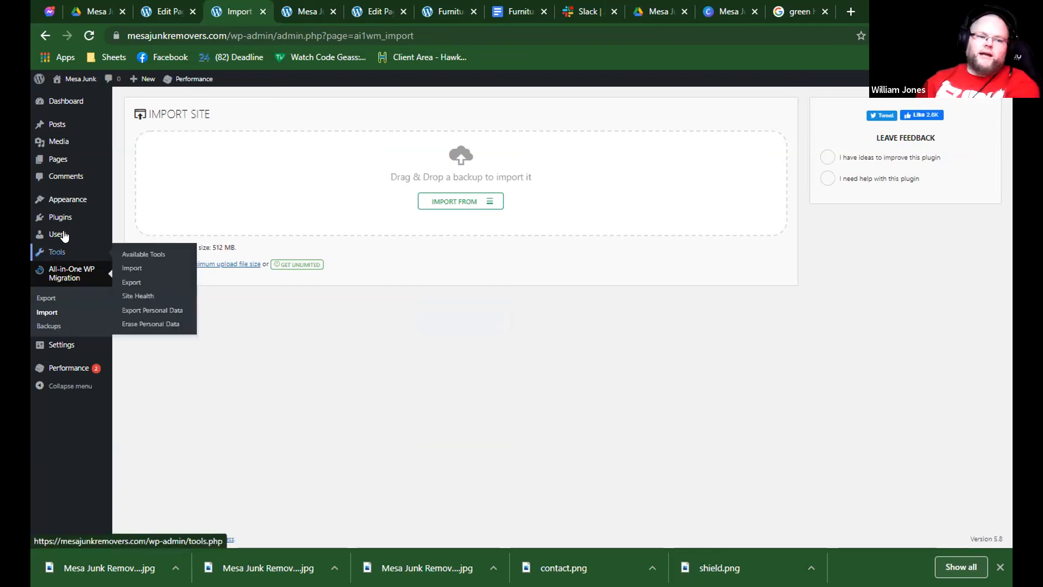
Search the plugin directory for "yoast" and look through the listed SEO plugins.
mouse_move(69, 225)
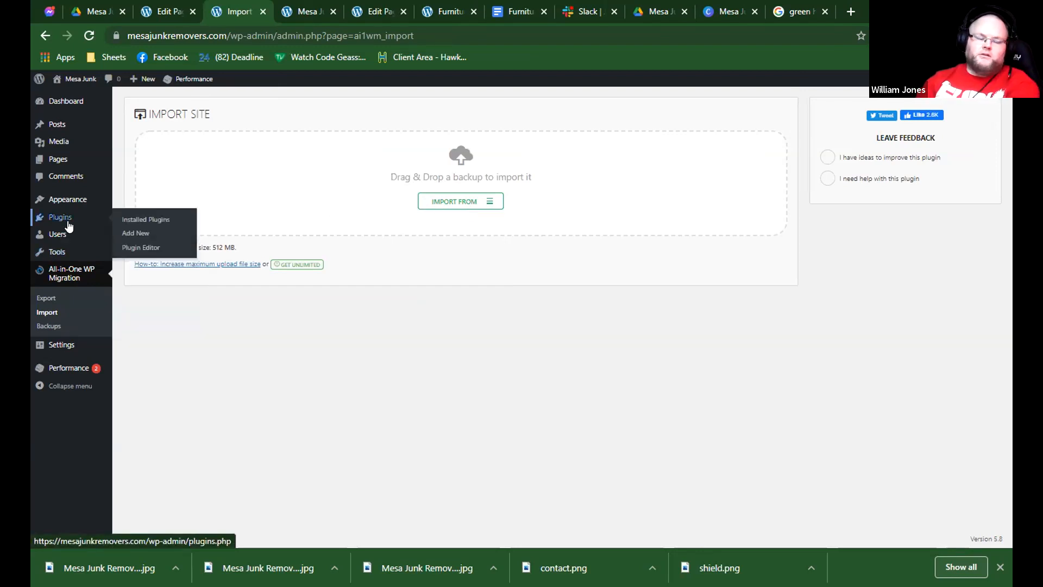
click(117, 232)
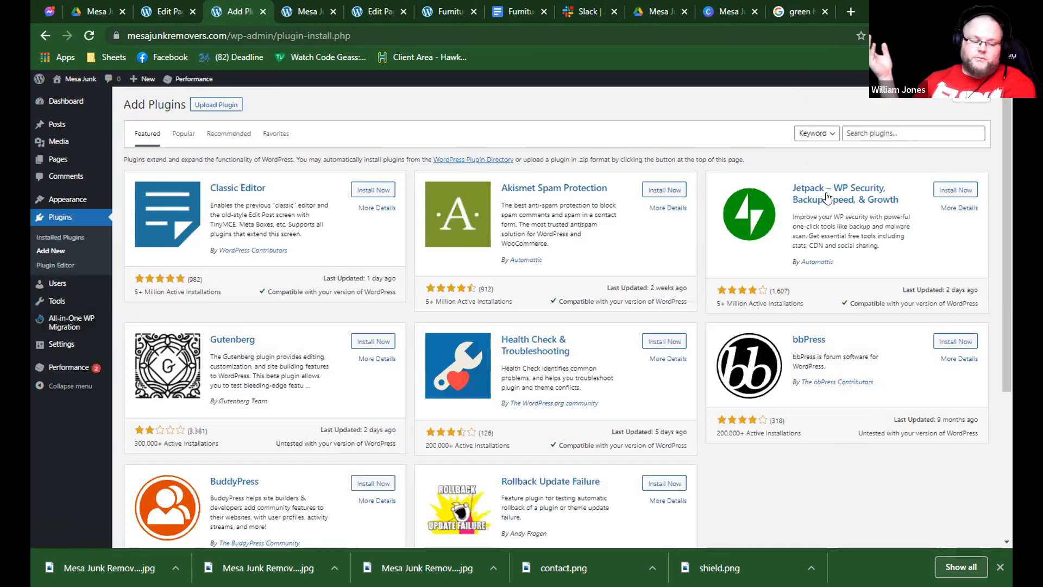
click(846, 133)
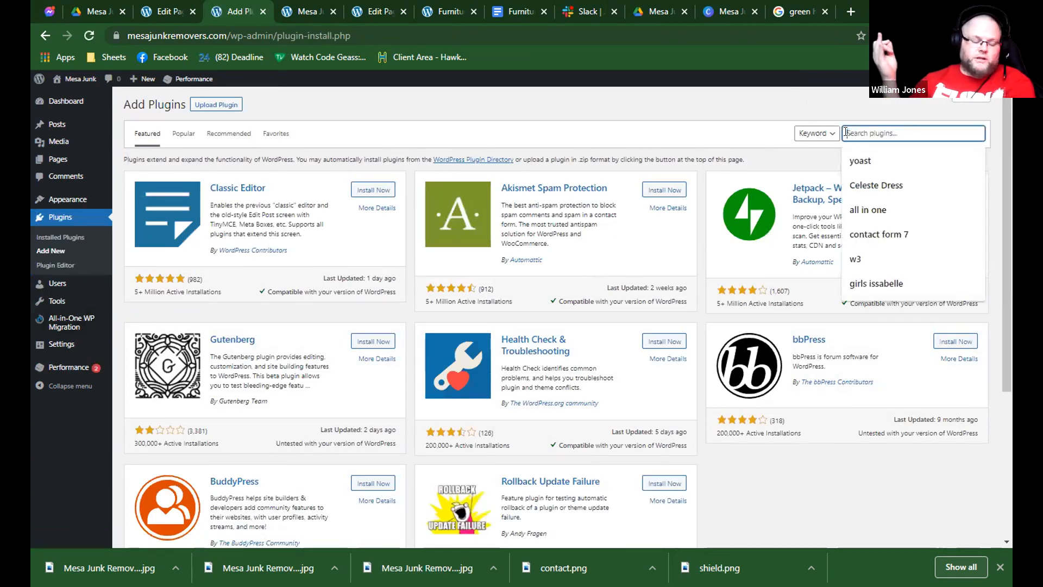
text(yoast)
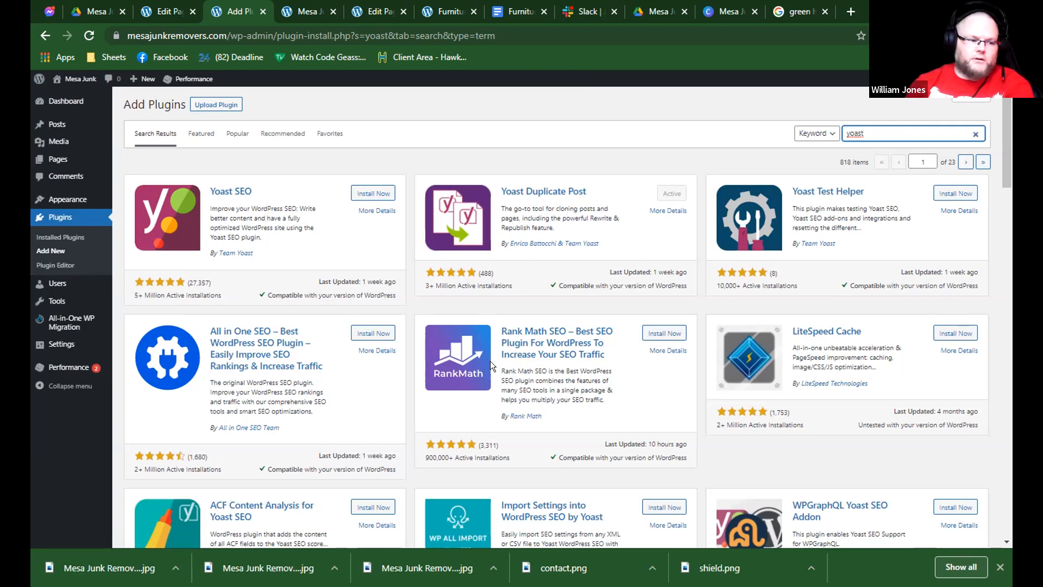
scroll(489, 361, down, 3)
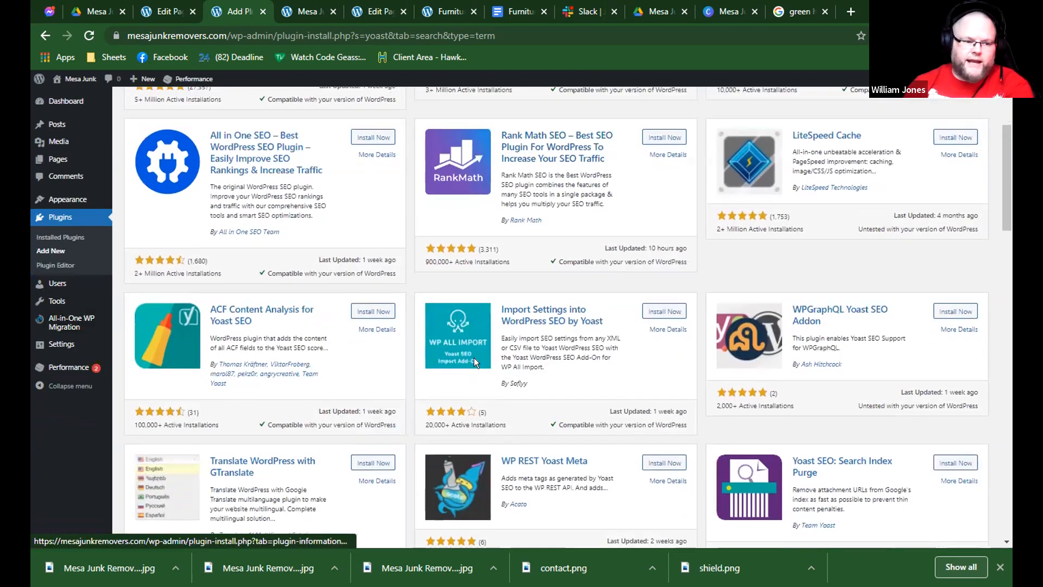
scroll(474, 357, up, 3)
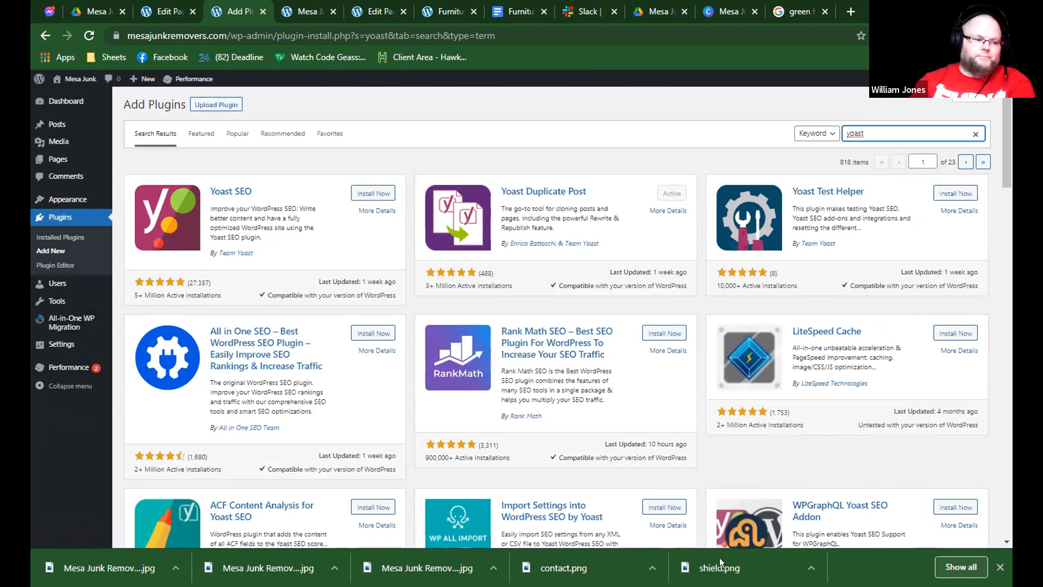
click(644, 503)
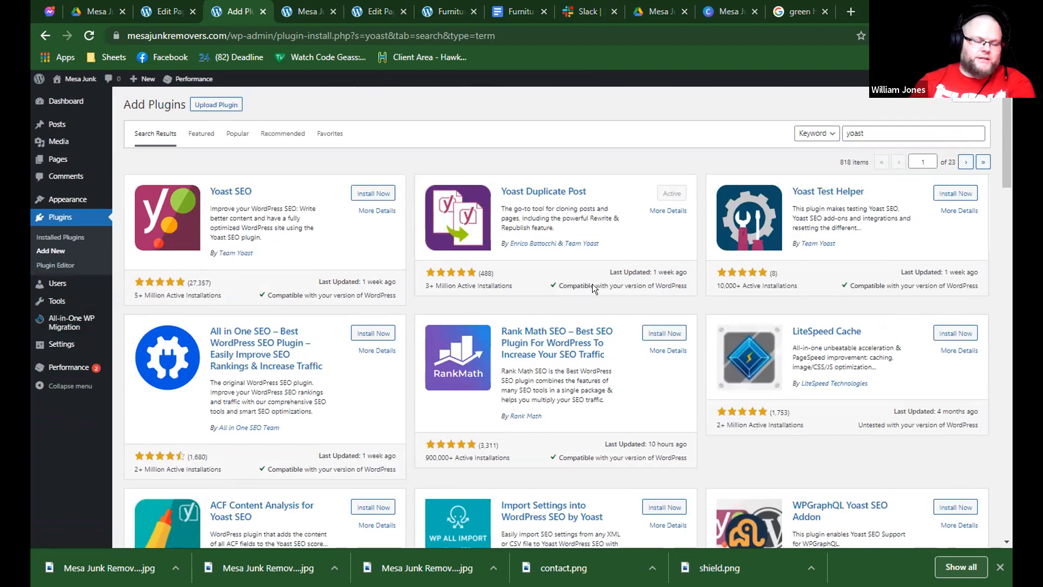
scroll(619, 314, down, 2)
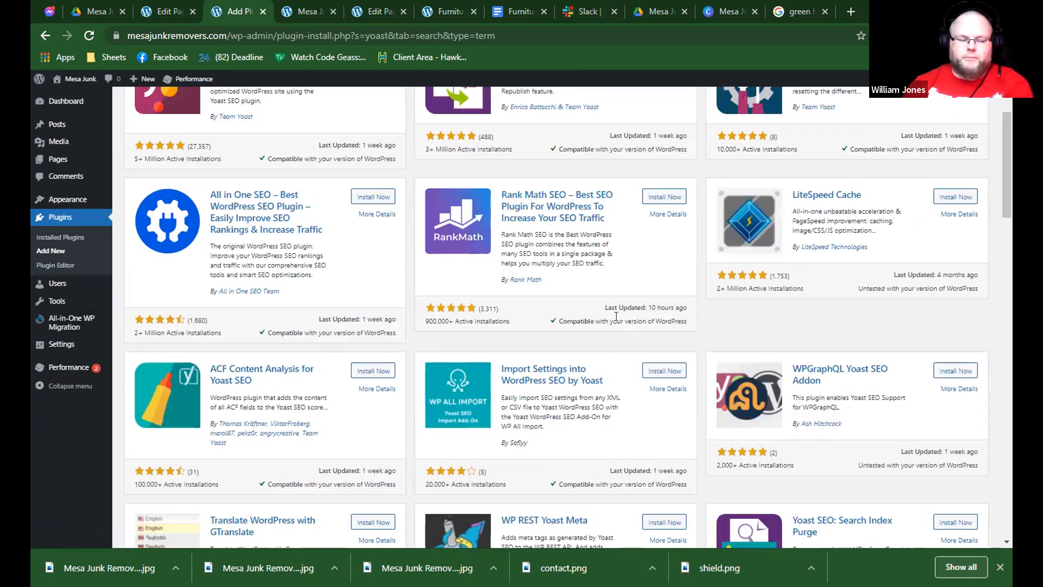
scroll(586, 296, up, 3)
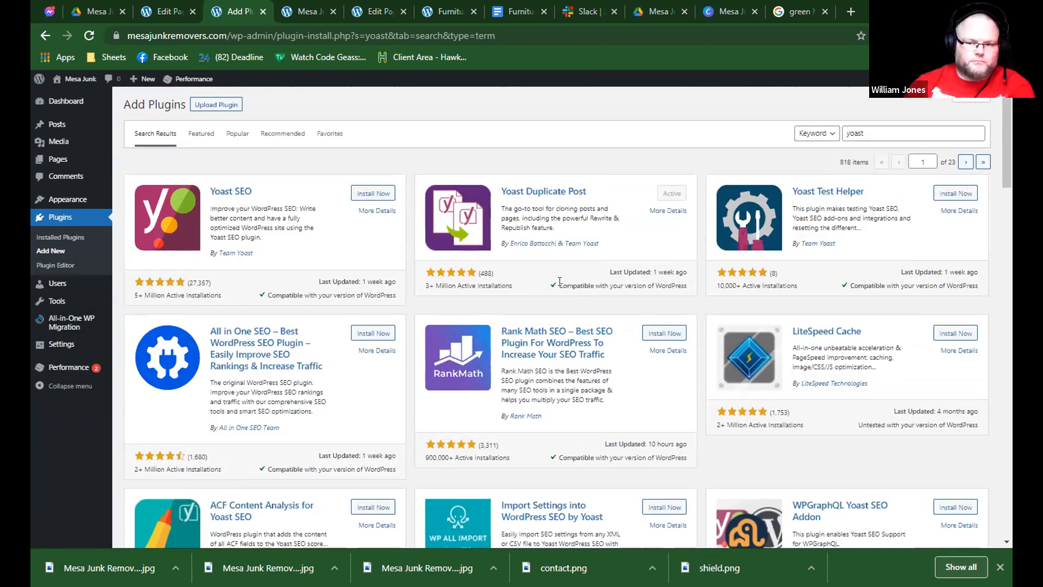
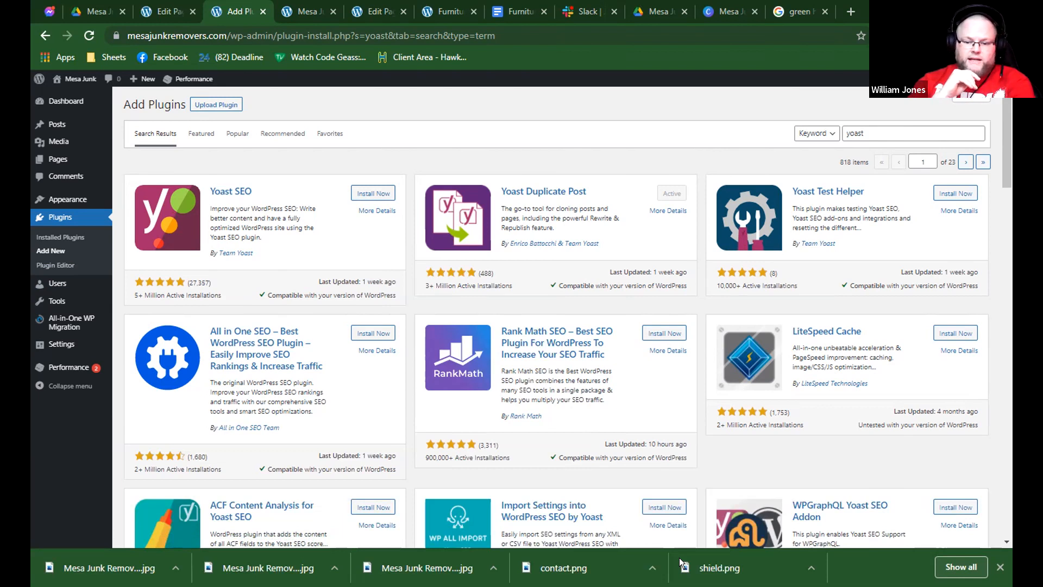
Visit the Mesa Junk front end and open the site's menu management screen.
mouse_move(80, 87)
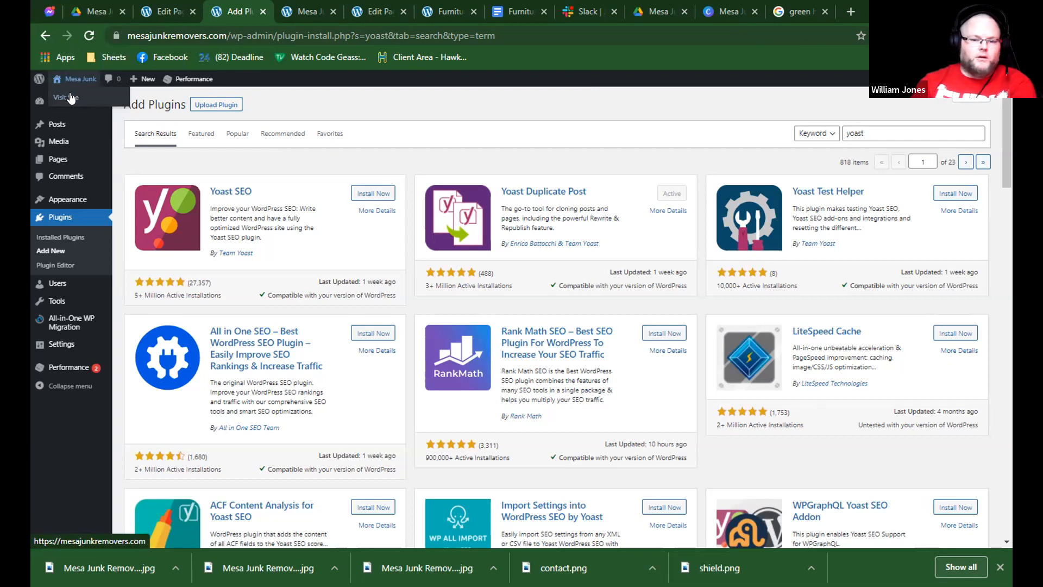
click(71, 98)
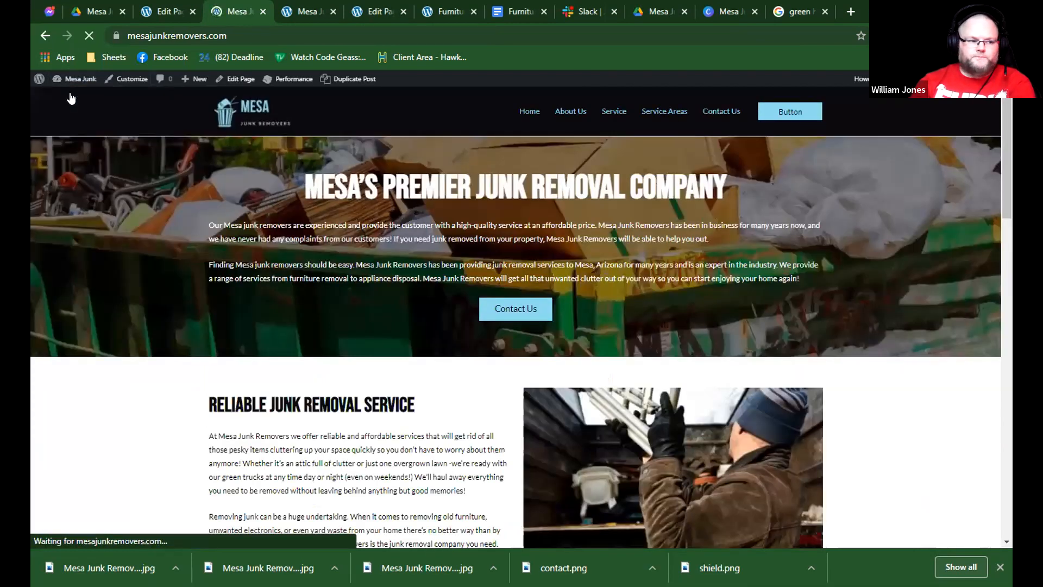
scroll(129, 105, down, 3)
scroll(129, 104, up, 3)
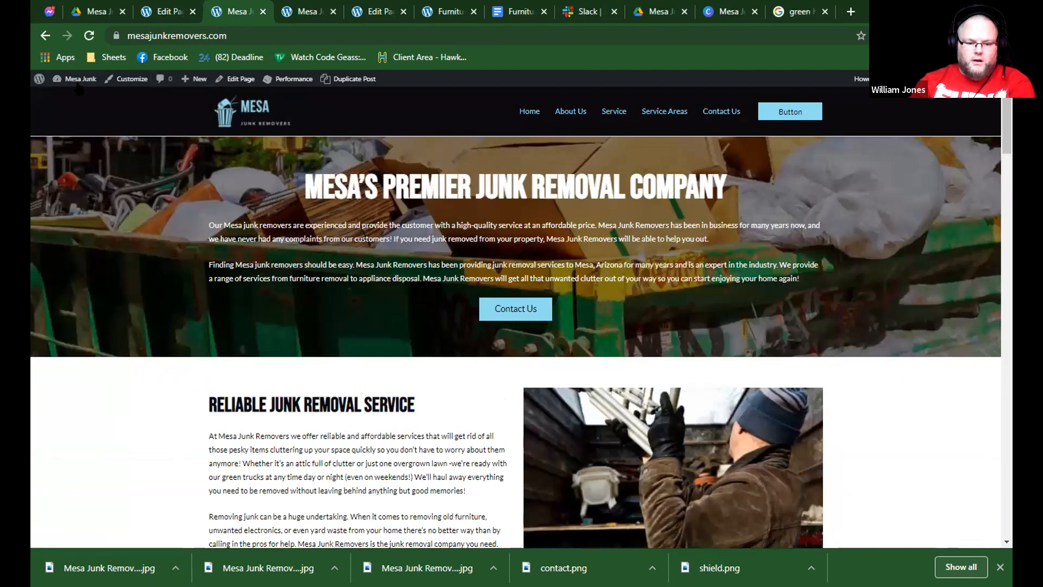
mouse_move(74, 87)
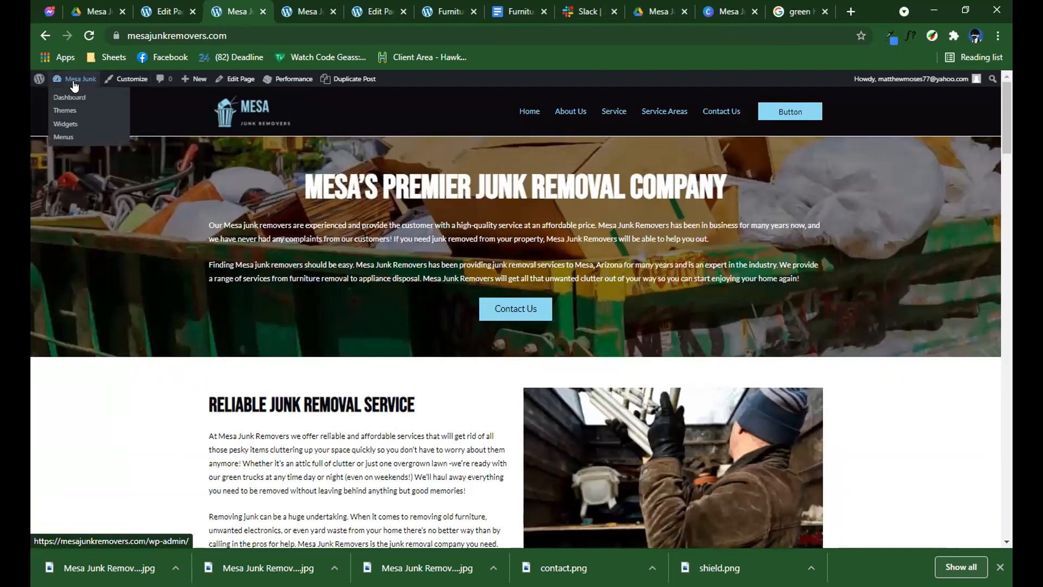
click(64, 137)
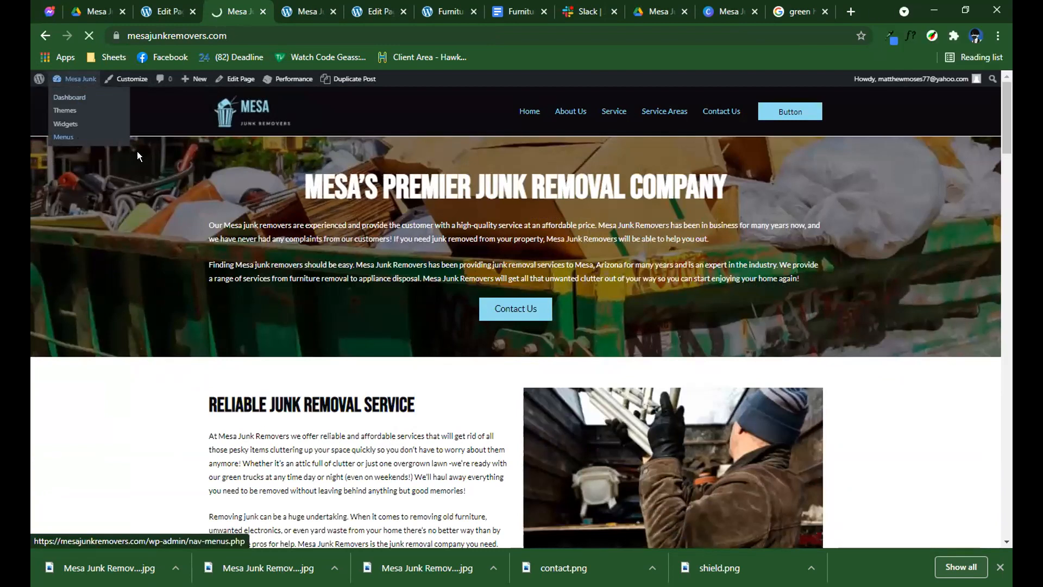
scroll(497, 317, down, 6)
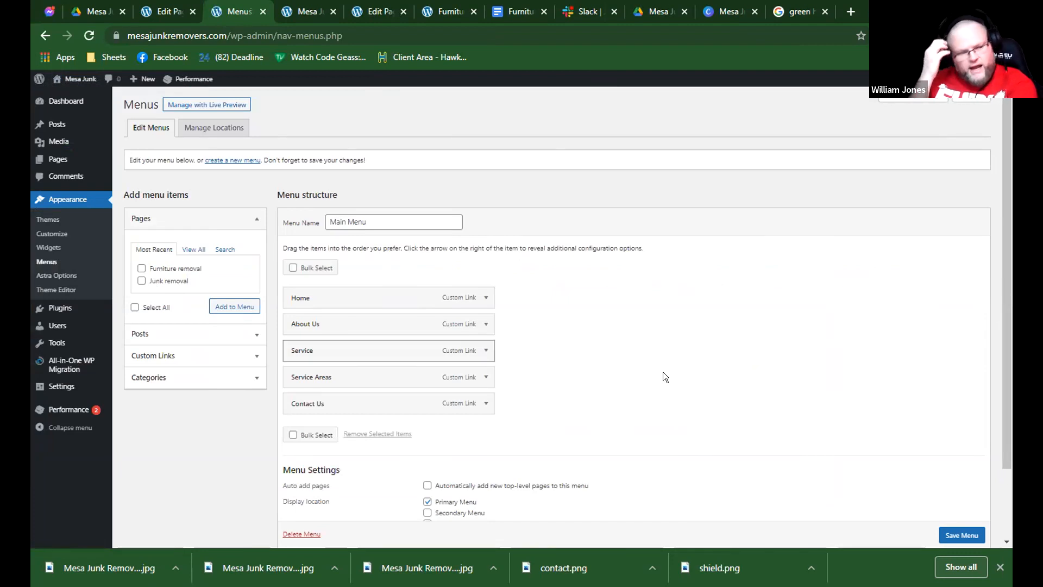
click(203, 255)
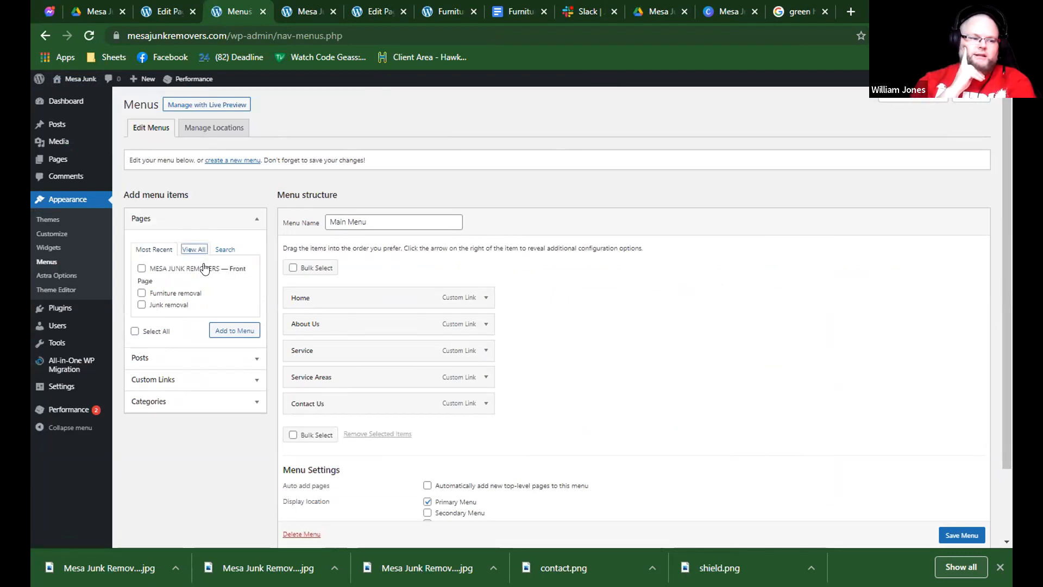
click(188, 293)
click(176, 304)
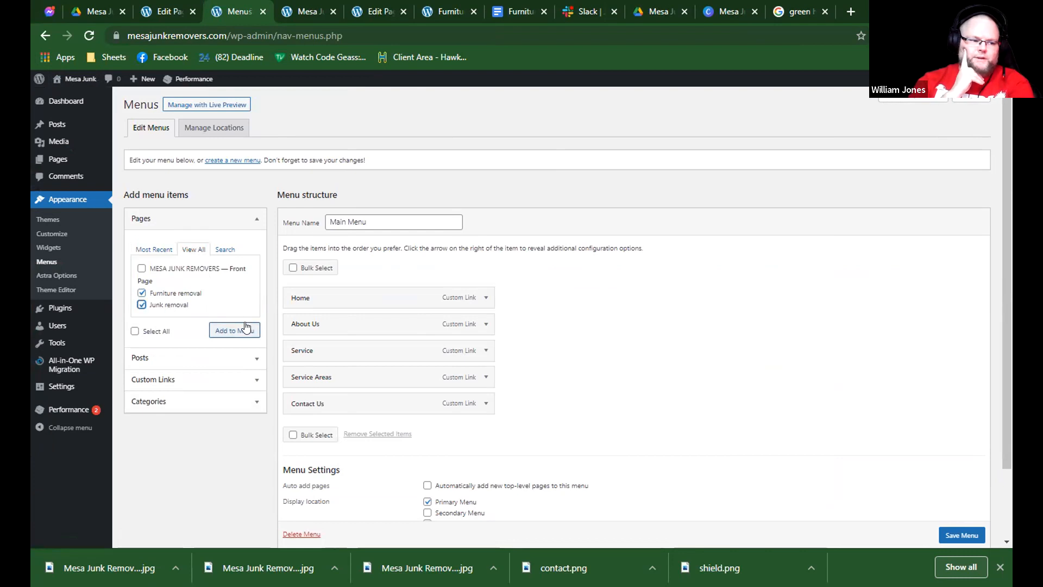
scroll(173, 100, down, 1)
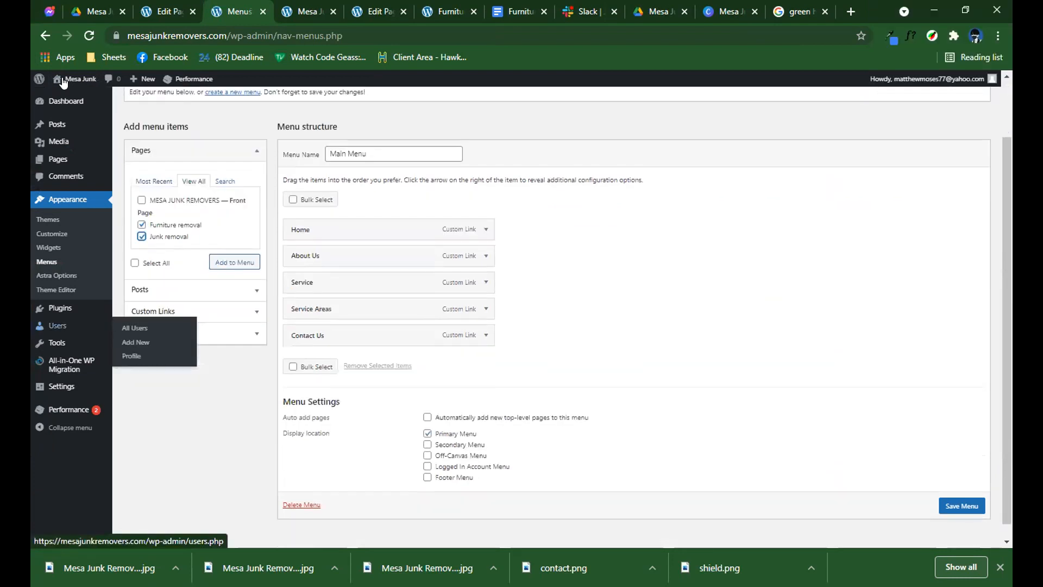
Return to the Mesa Junk homepage and open it in the theme Customizer.
click(103, 75)
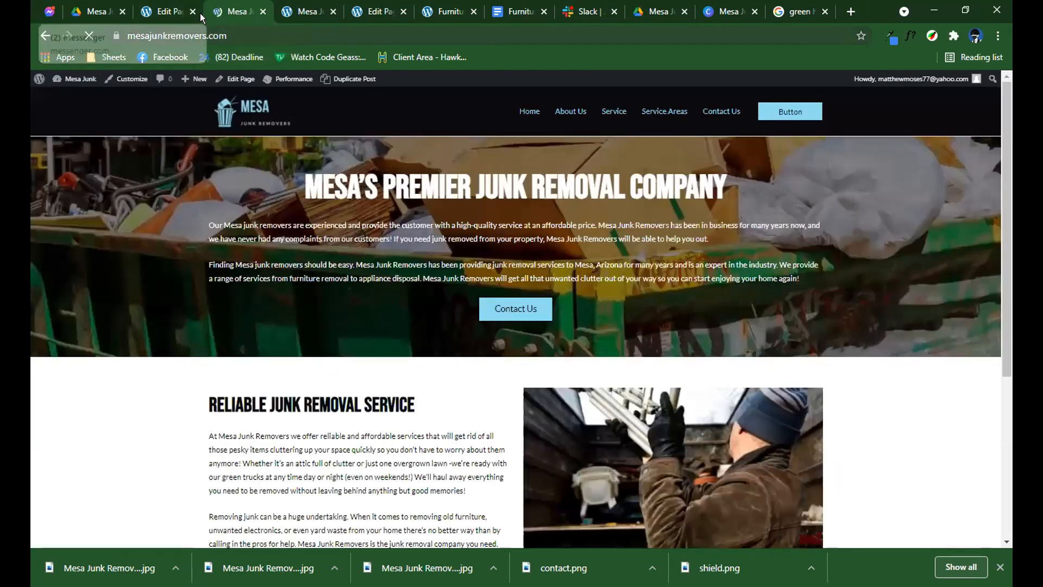
click(140, 79)
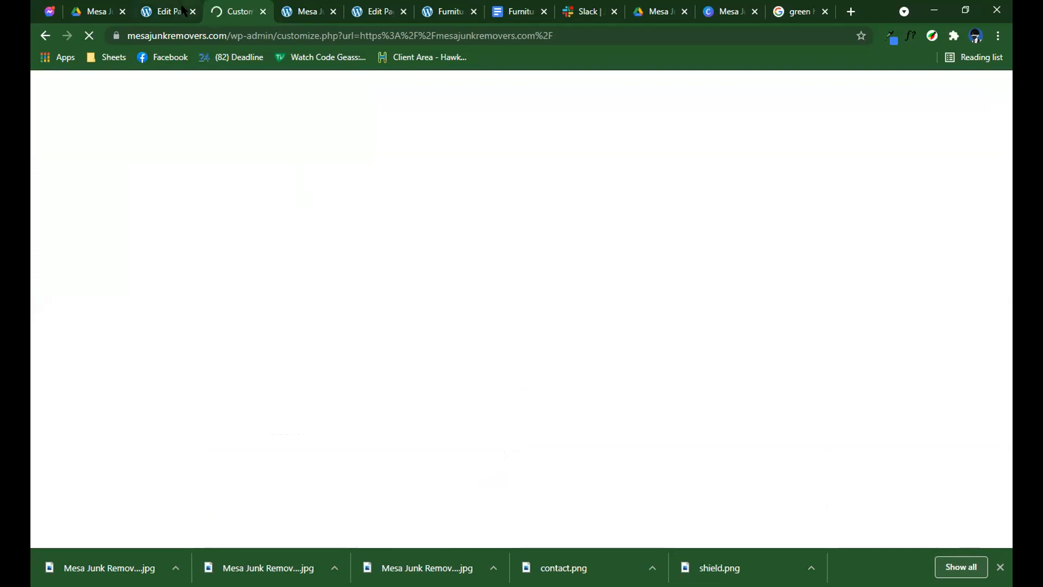
click(184, 11)
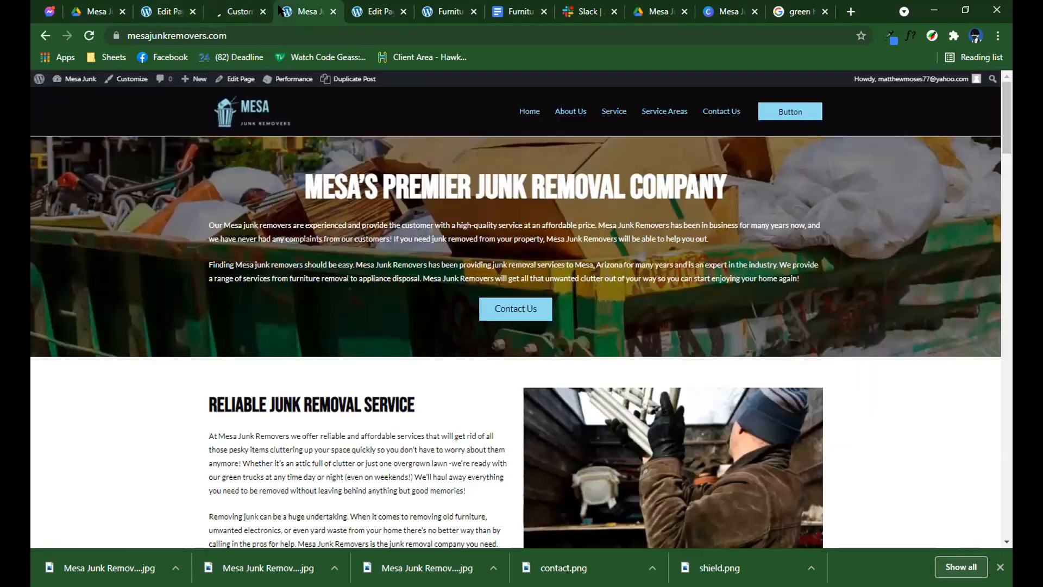
Look through the homepage open in the other browser tab down to the services list in its footer.
click(304, 11)
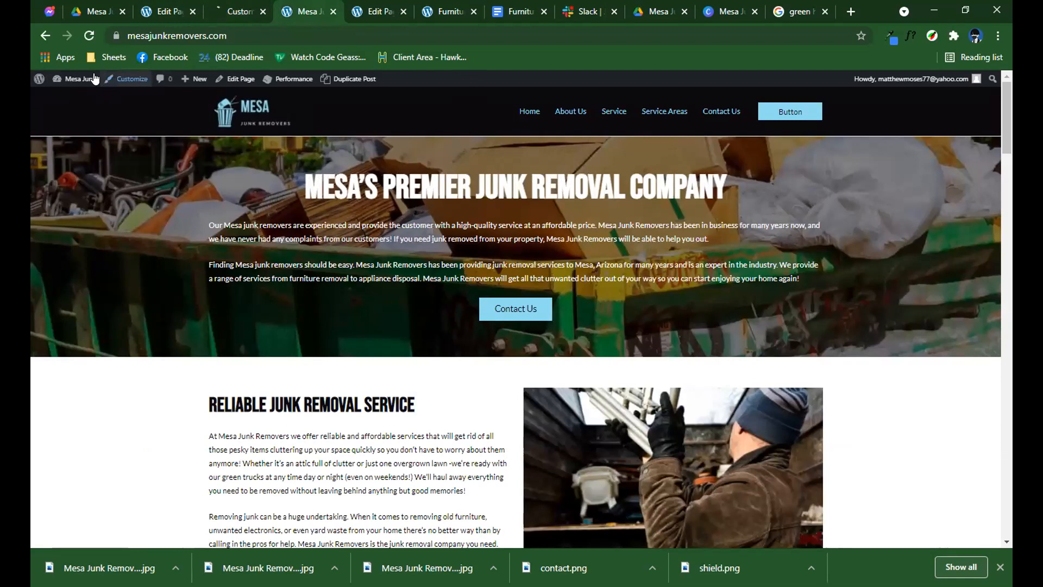
mouse_move(81, 80)
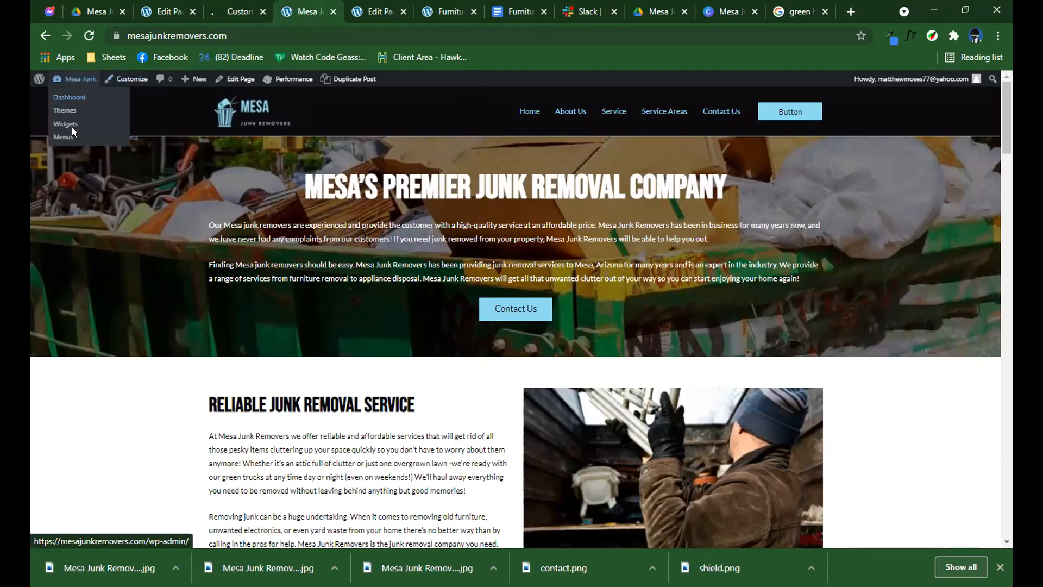
click(237, 11)
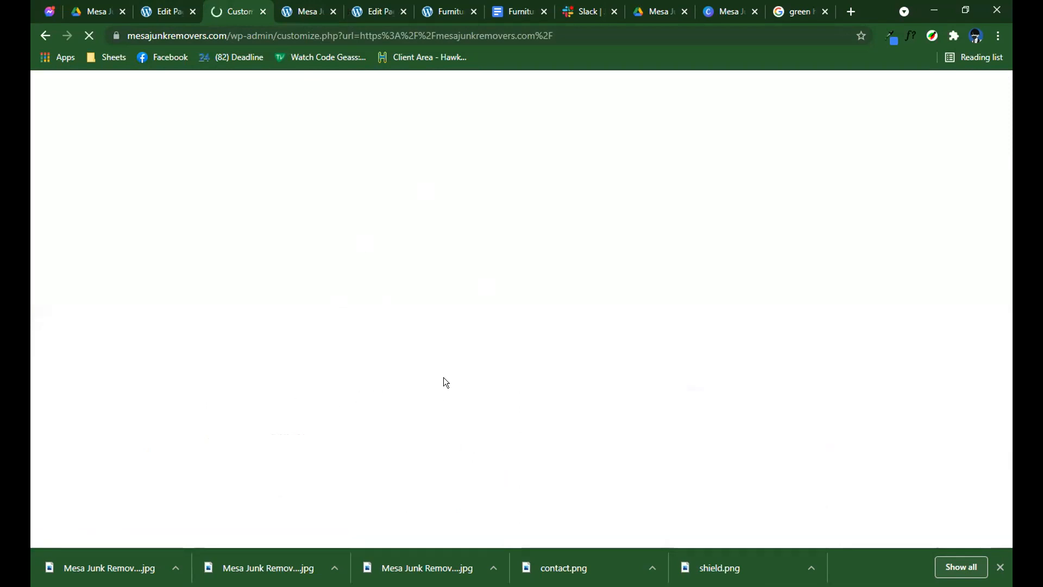
key(ctrl+Tab)
scroll(440, 368, down, 1)
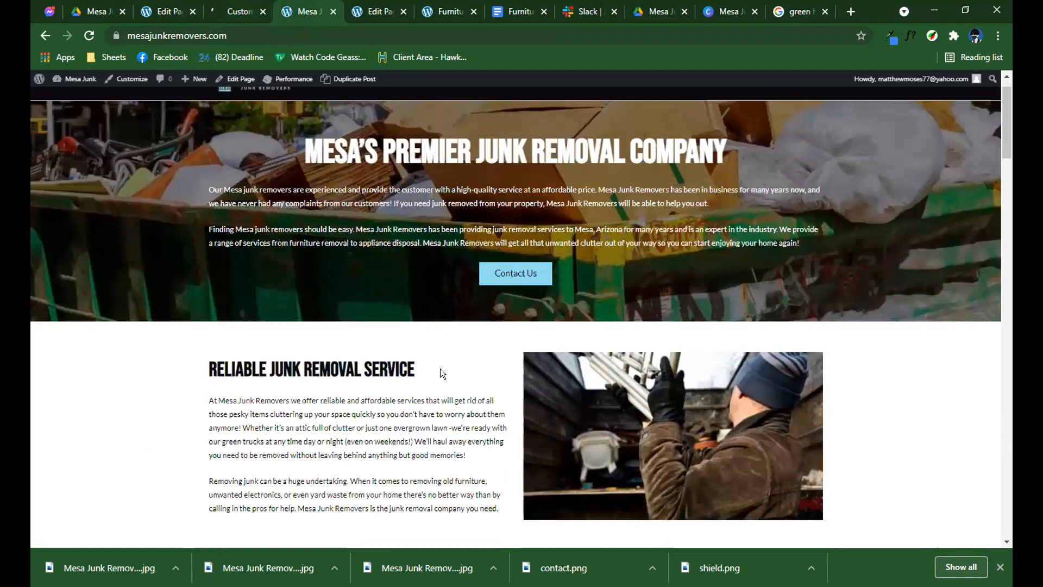
scroll(443, 355, down, 20)
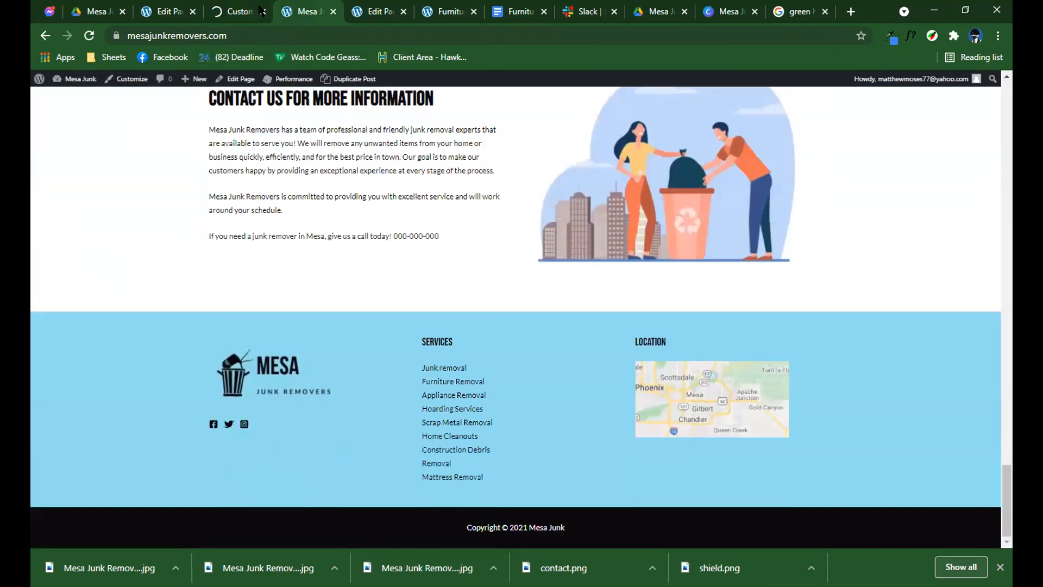
Open the site's menu management screen from the homepage in the second browser tab.
click(239, 11)
click(307, 11)
mouse_move(71, 100)
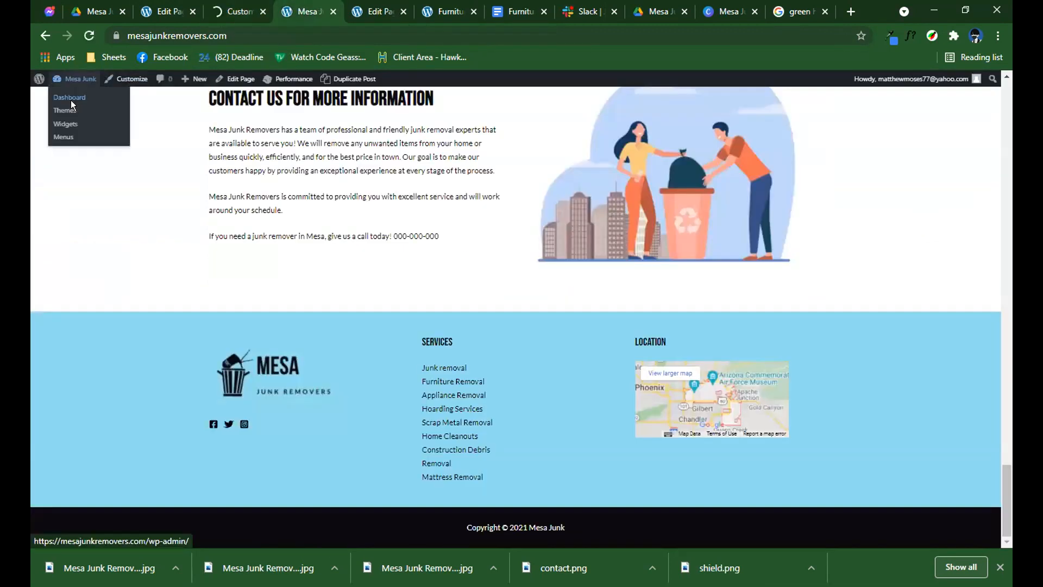
click(72, 123)
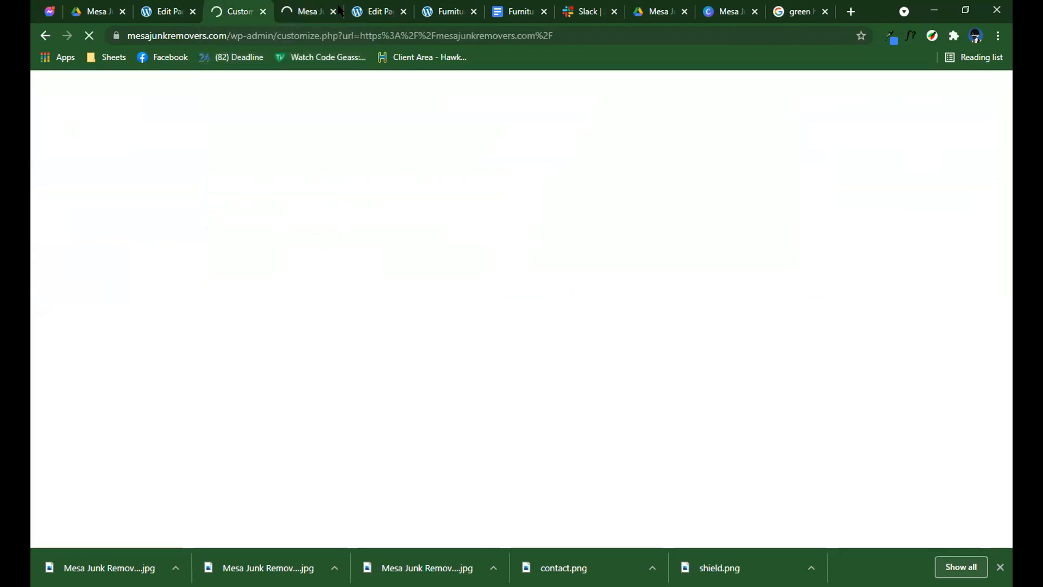
click(270, 11)
click(304, 10)
click(253, 9)
click(296, 9)
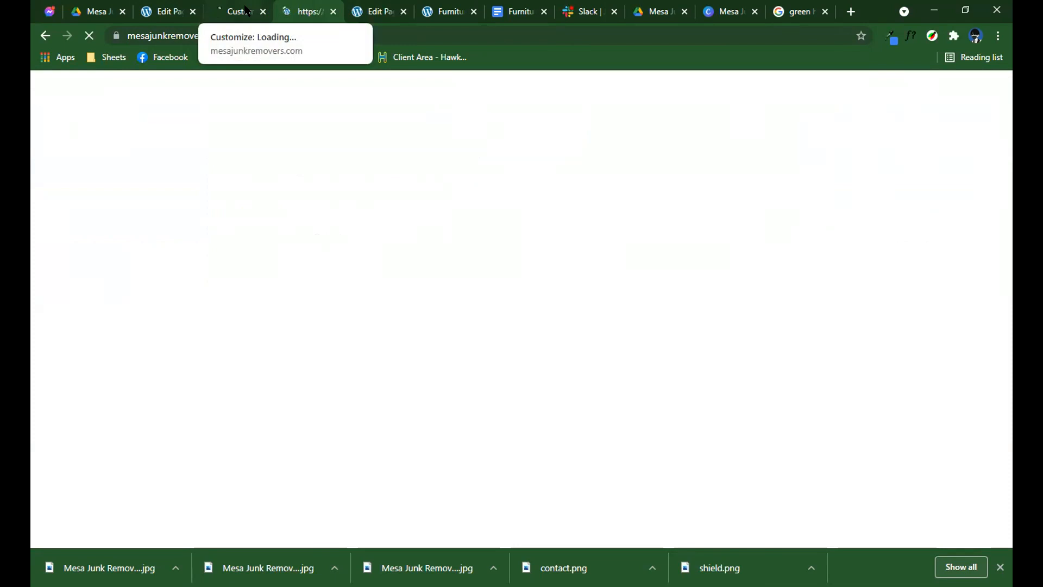
click(246, 10)
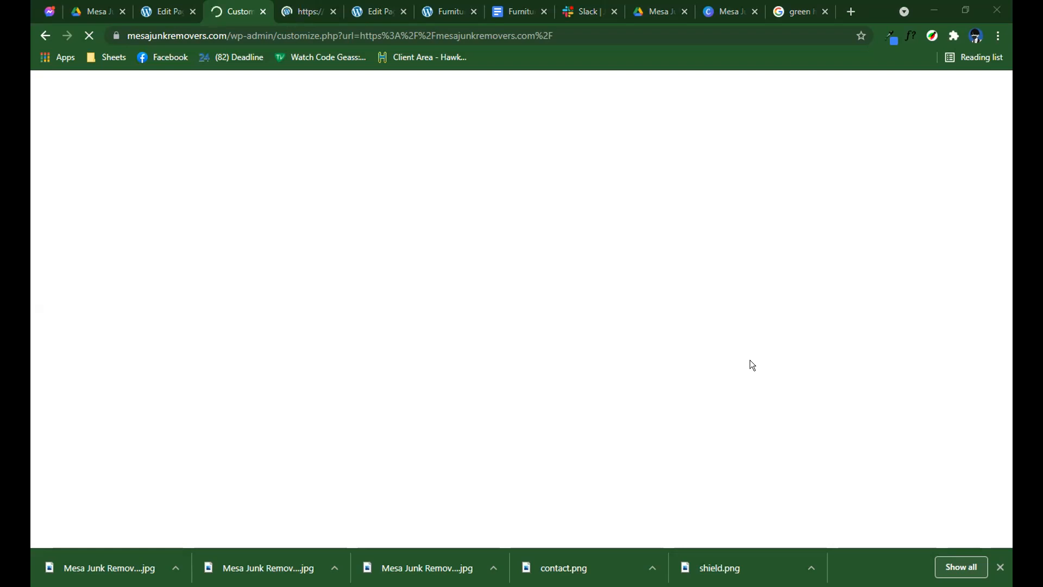
click(315, 10)
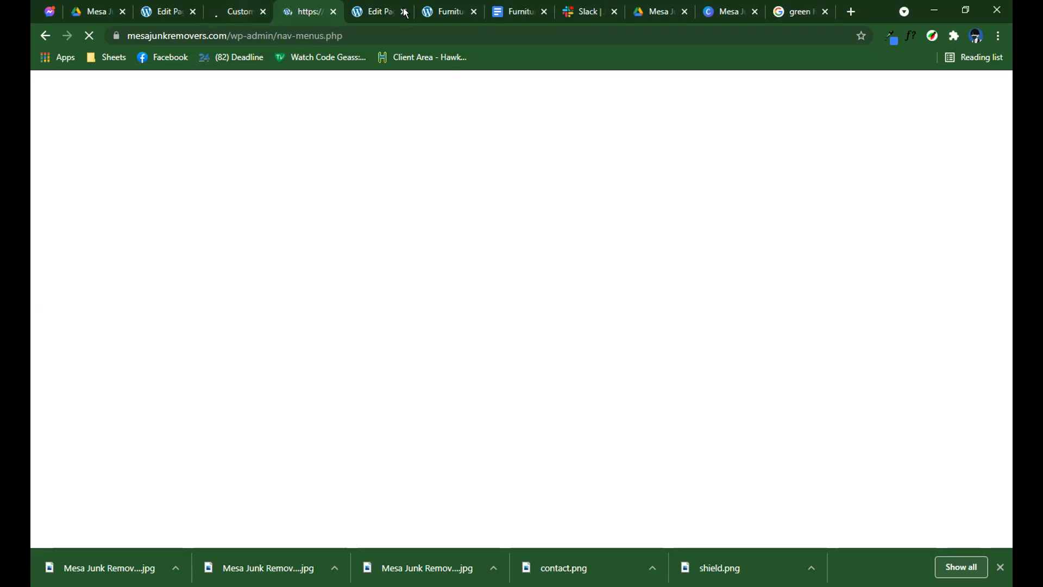
click(268, 8)
click(290, 10)
click(238, 10)
click(288, 10)
click(245, 10)
click(290, 10)
click(239, 10)
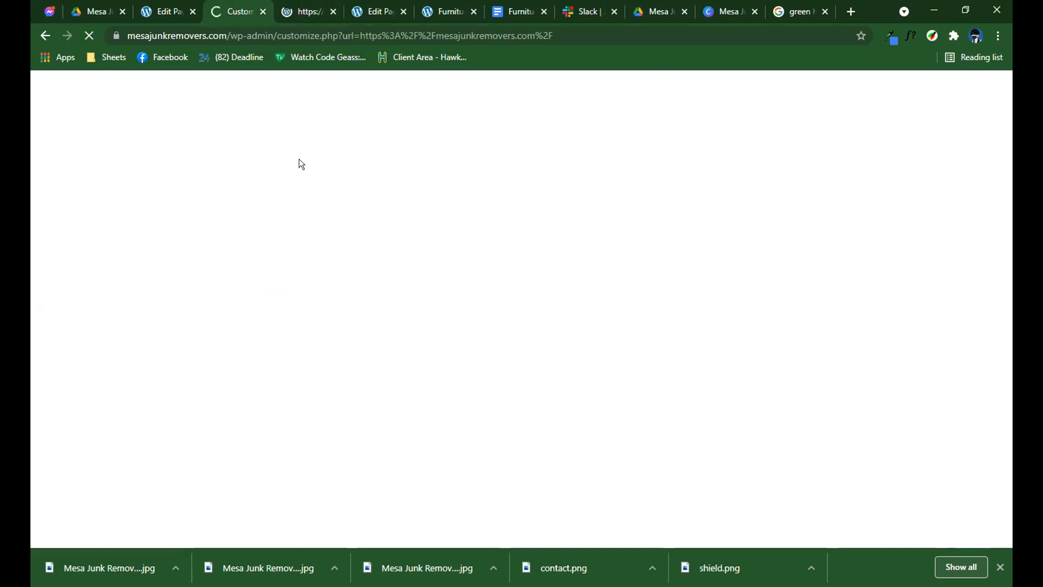
click(282, 11)
click(239, 10)
Close the furniture removal page's editor tab and start a new menu on the Menus screen.
click(398, 10)
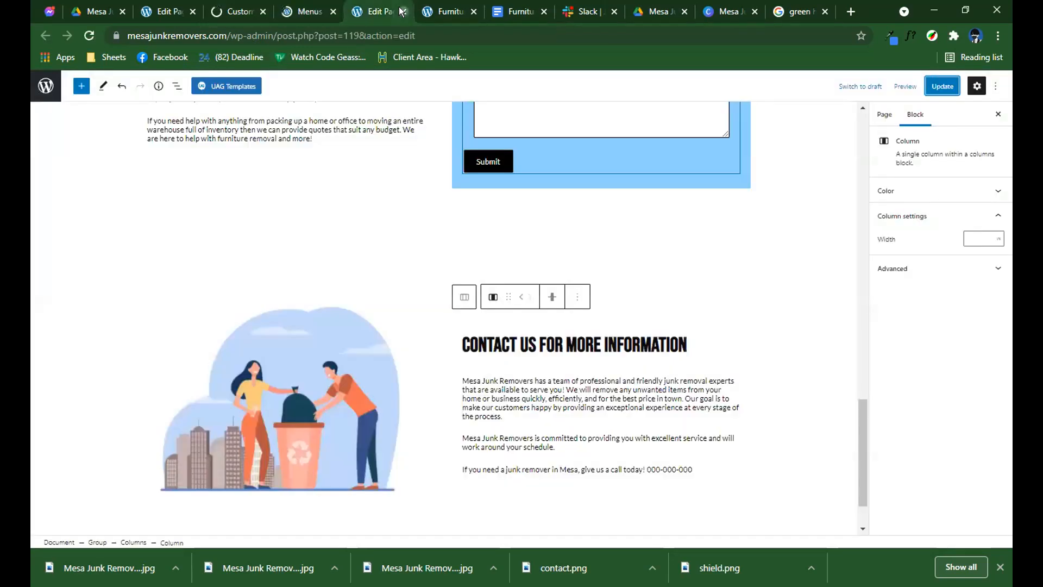
click(403, 12)
click(288, 10)
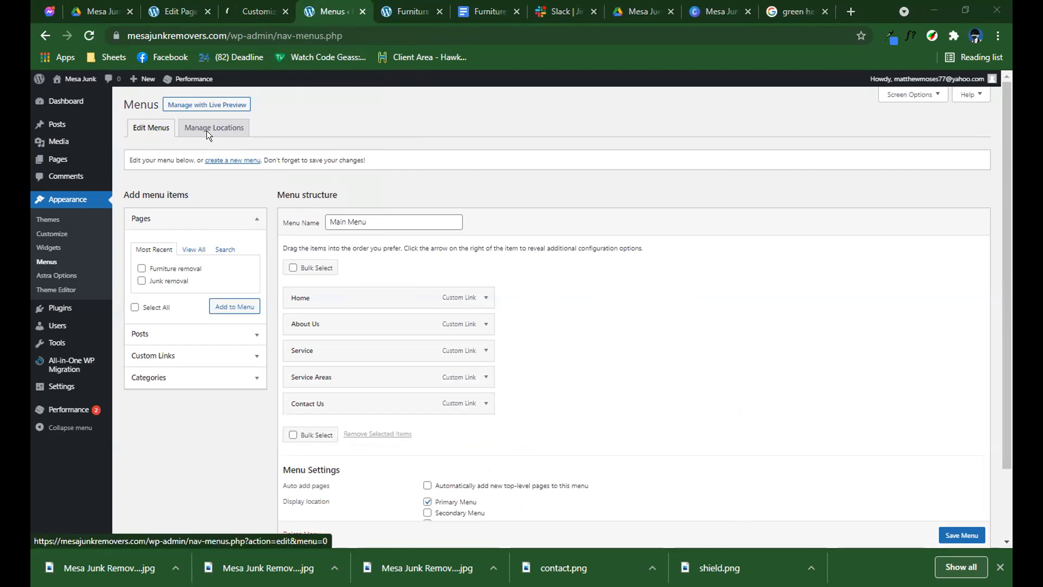
click(225, 160)
click(251, 11)
click(331, 12)
click(404, 13)
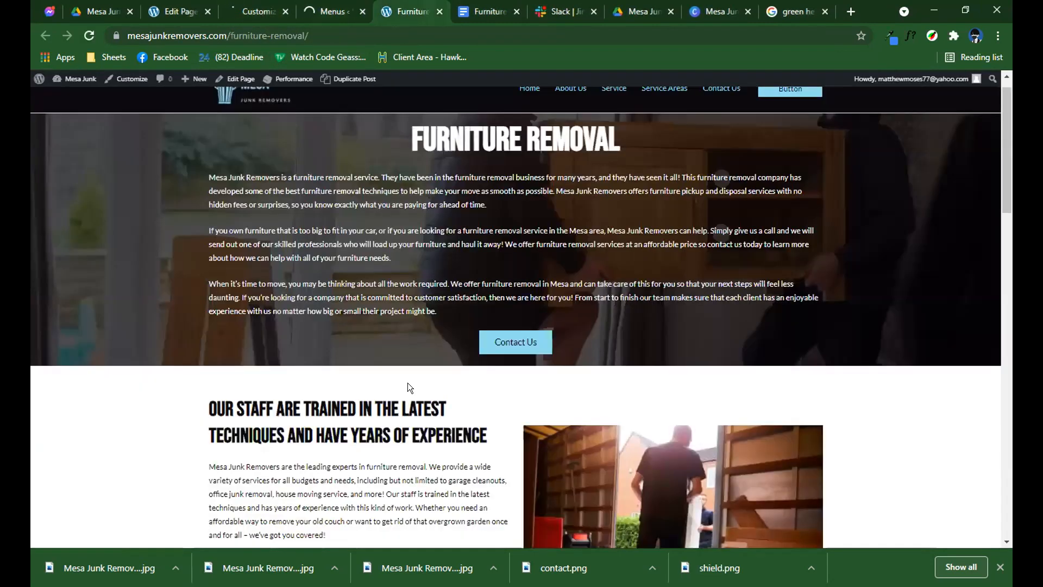
scroll(414, 380, down, 15)
click(331, 11)
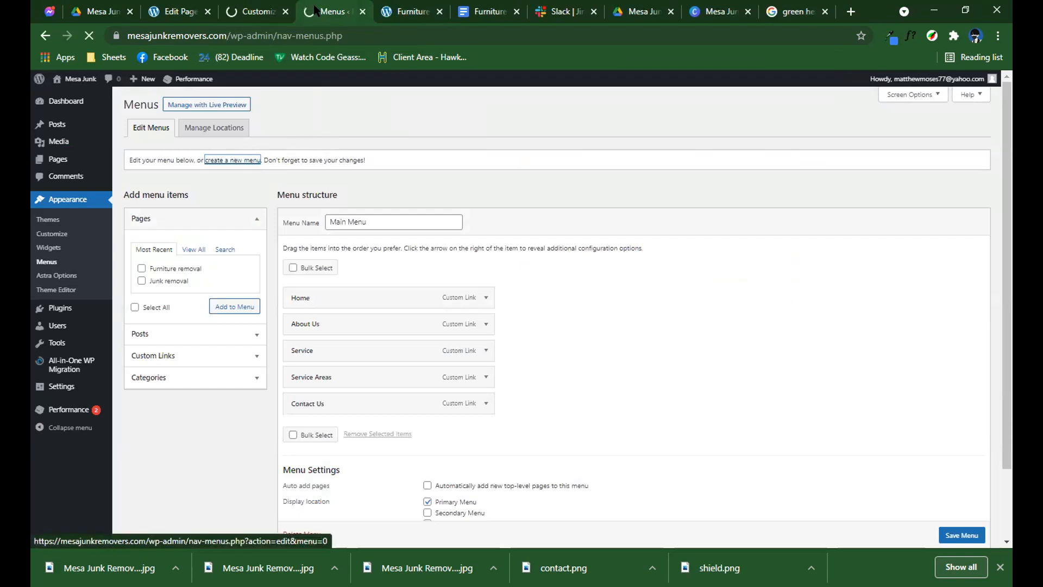
click(251, 11)
click(331, 12)
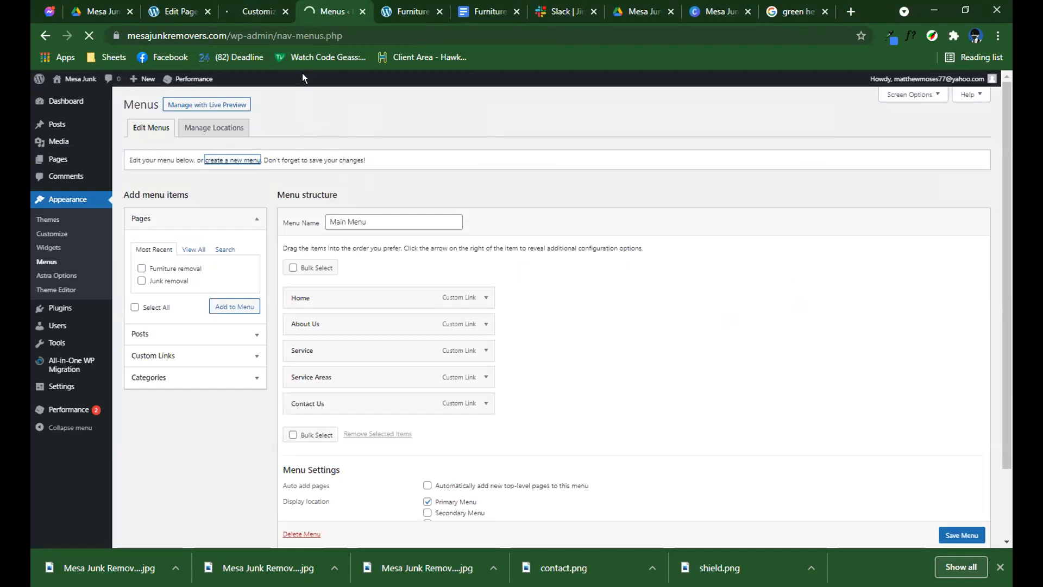
Name the new menu "Footer Menu", choose Footer Menu as its display location, and create it.
click(344, 221)
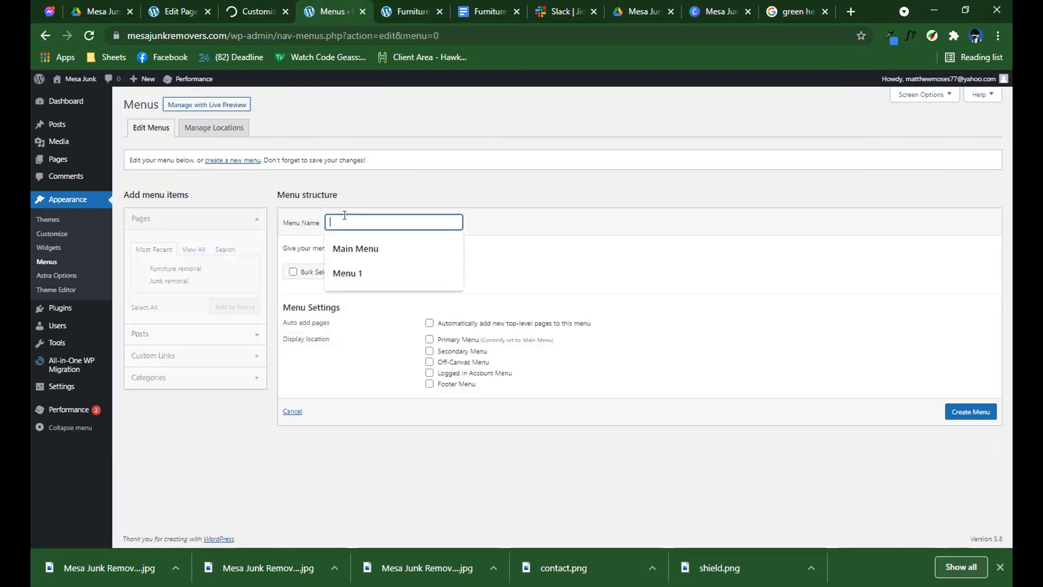
text(Footer Menu)
click(323, 273)
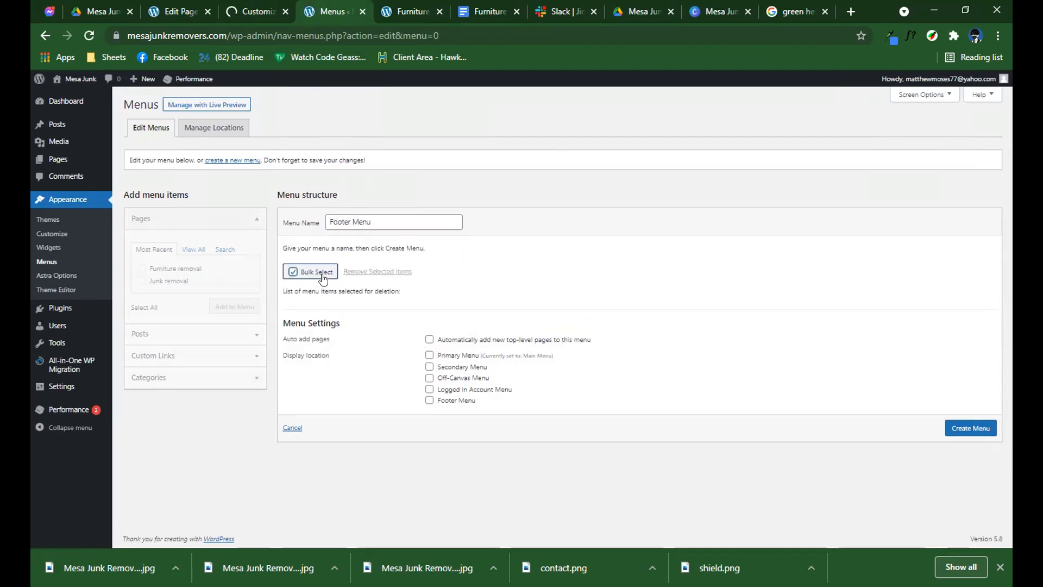
click(430, 402)
click(960, 430)
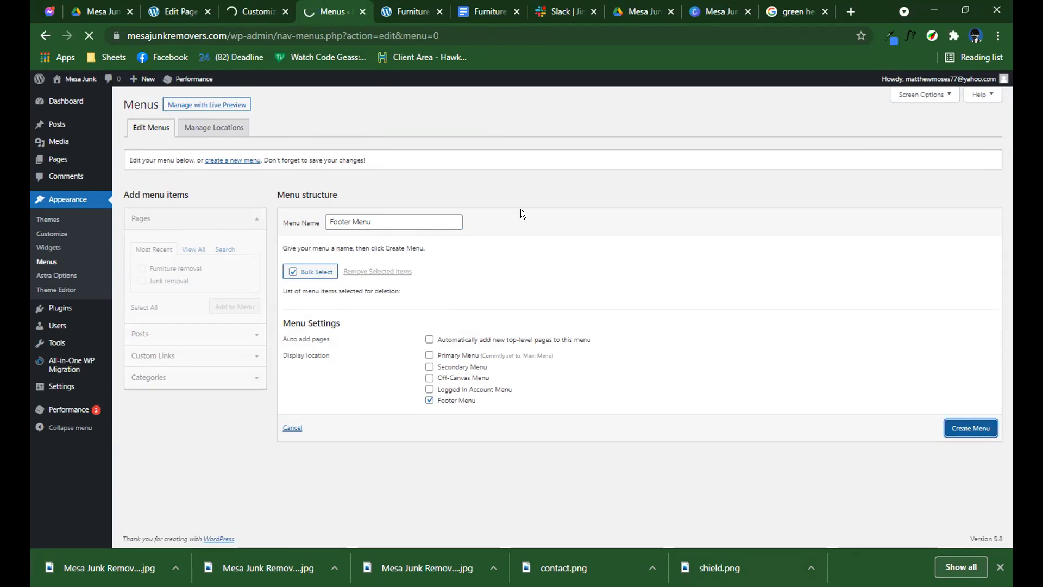
Add the Furniture removal and Junk removal pages to the Footer Menu and save it.
click(314, 11)
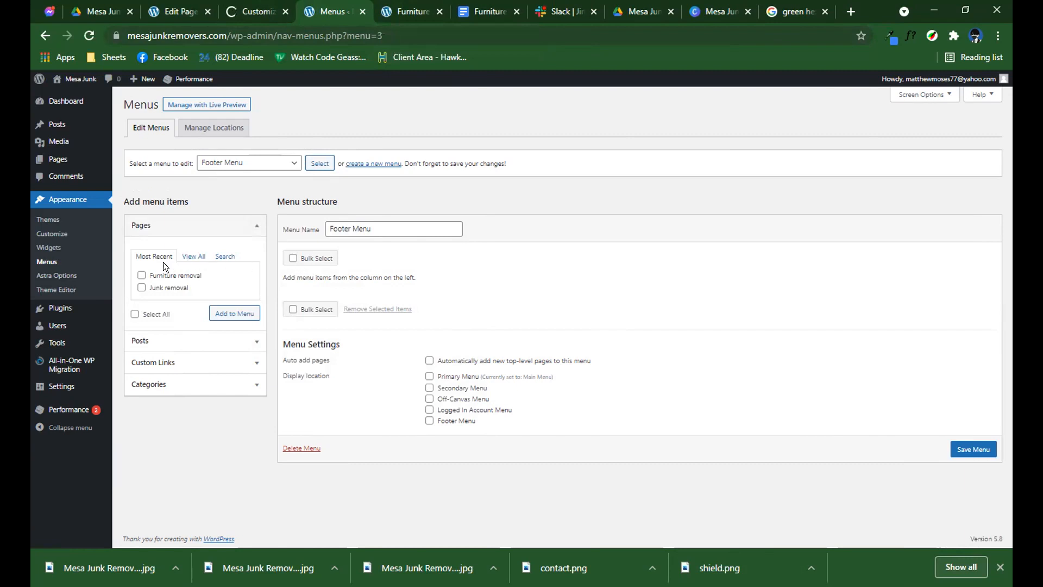
click(185, 256)
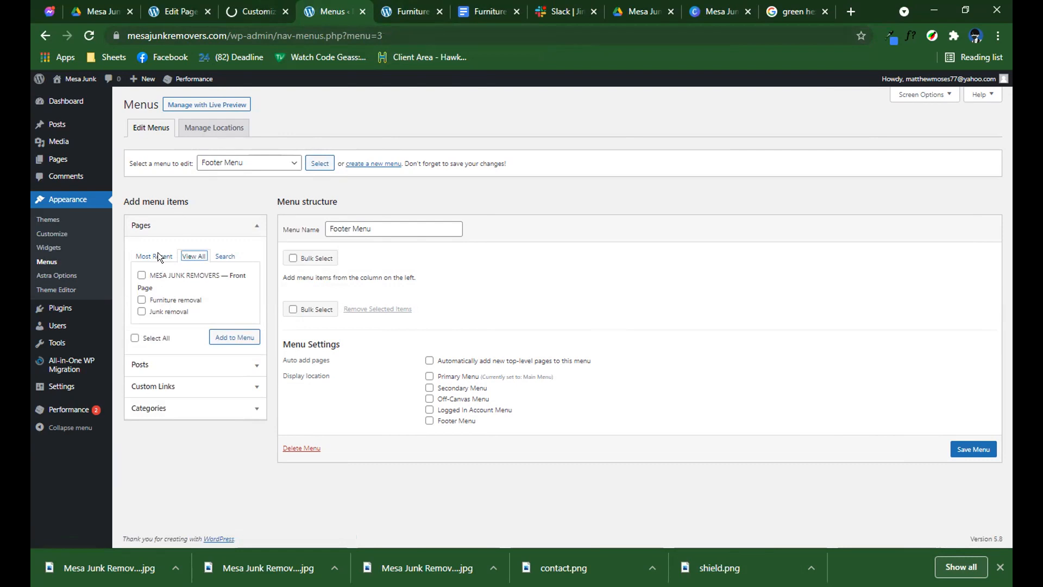
click(161, 314)
click(158, 302)
click(221, 337)
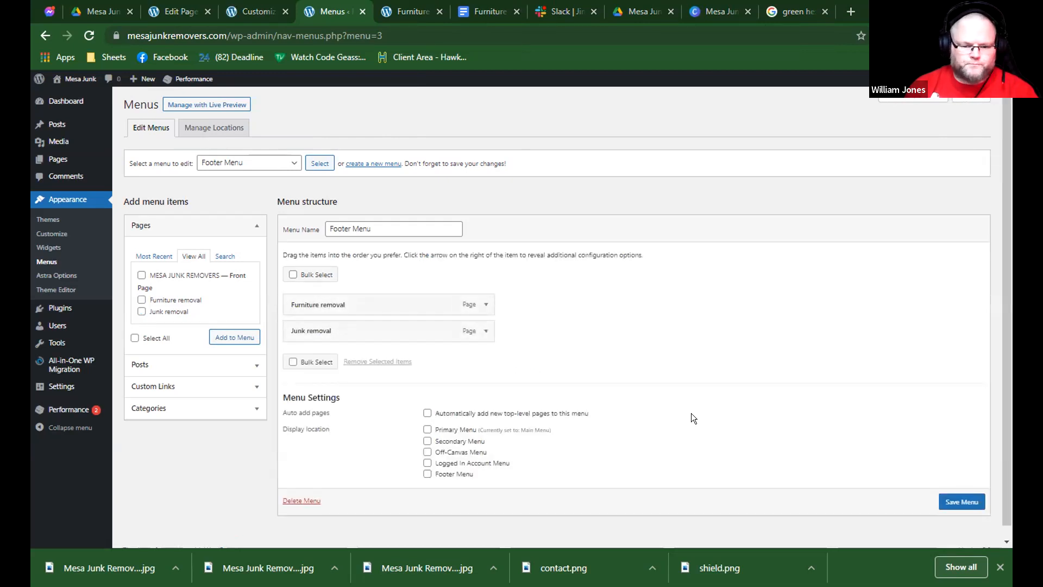
click(965, 499)
Check the saved Footer Menu and bring up the site's theme Customizer.
click(266, 11)
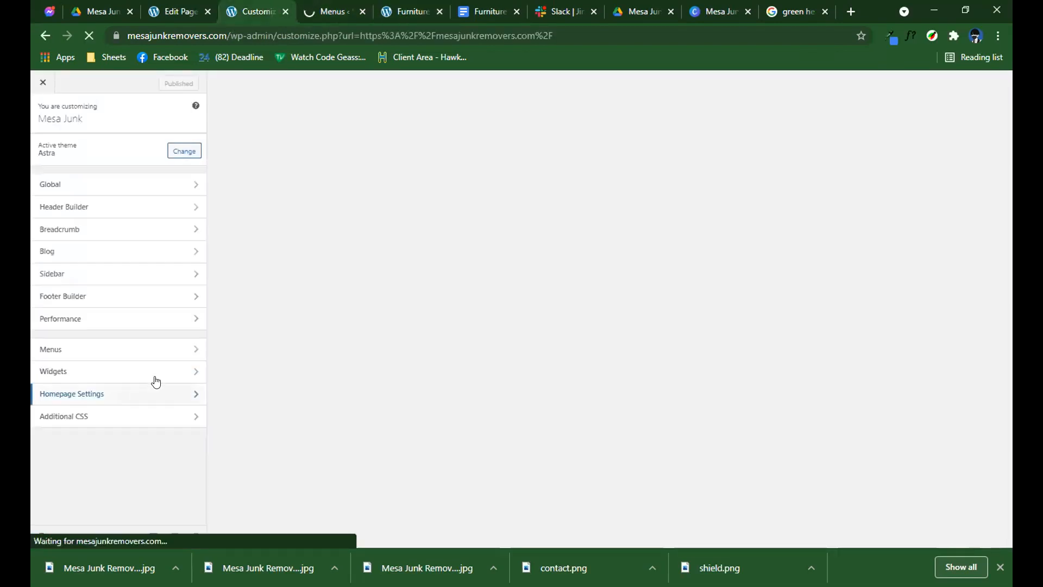
click(340, 11)
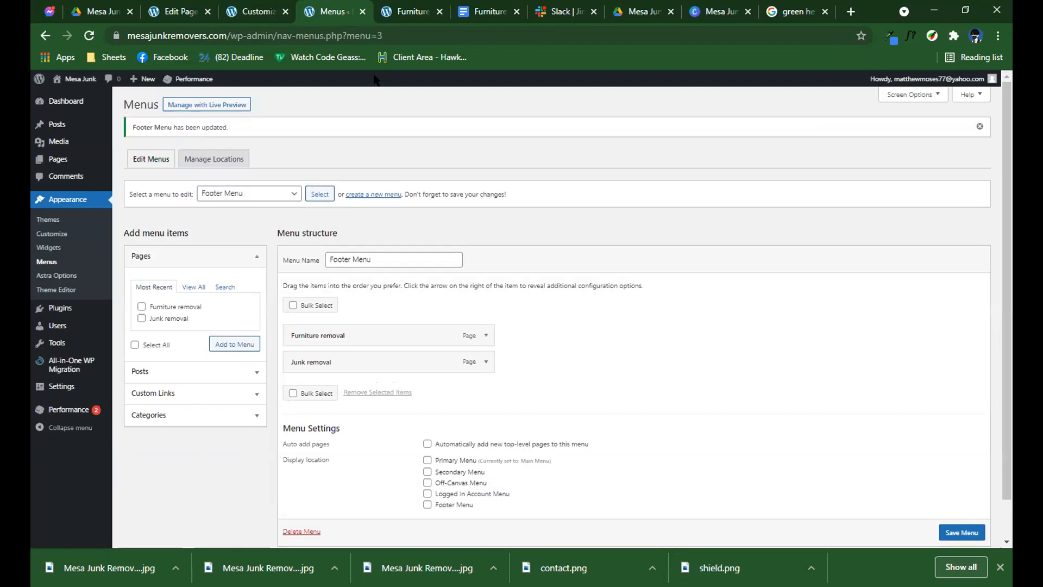
click(246, 11)
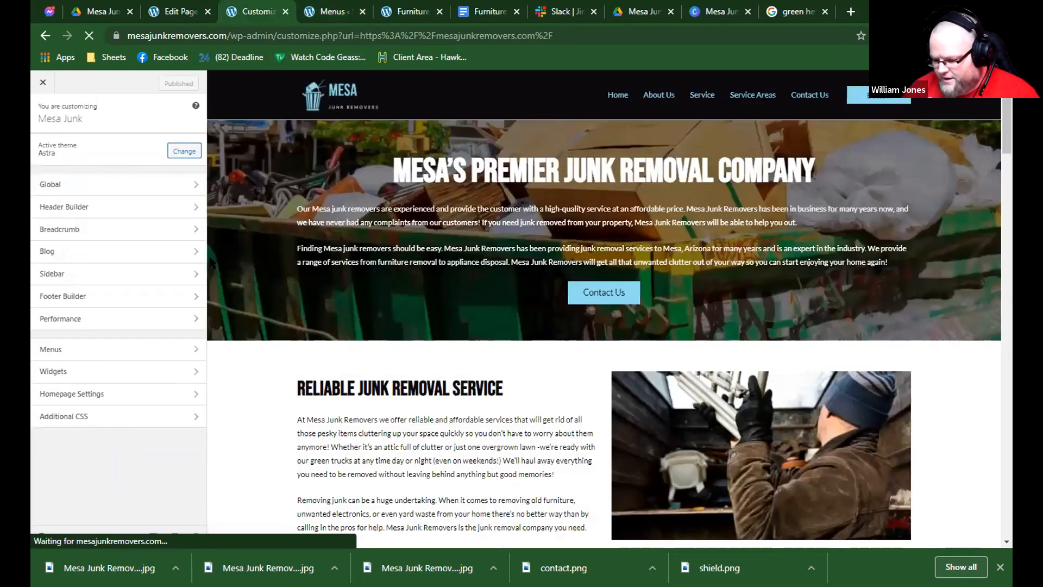
Add the Footer Menu element beside Widget 2 in the middle footer column using the Footer Builder.
click(113, 297)
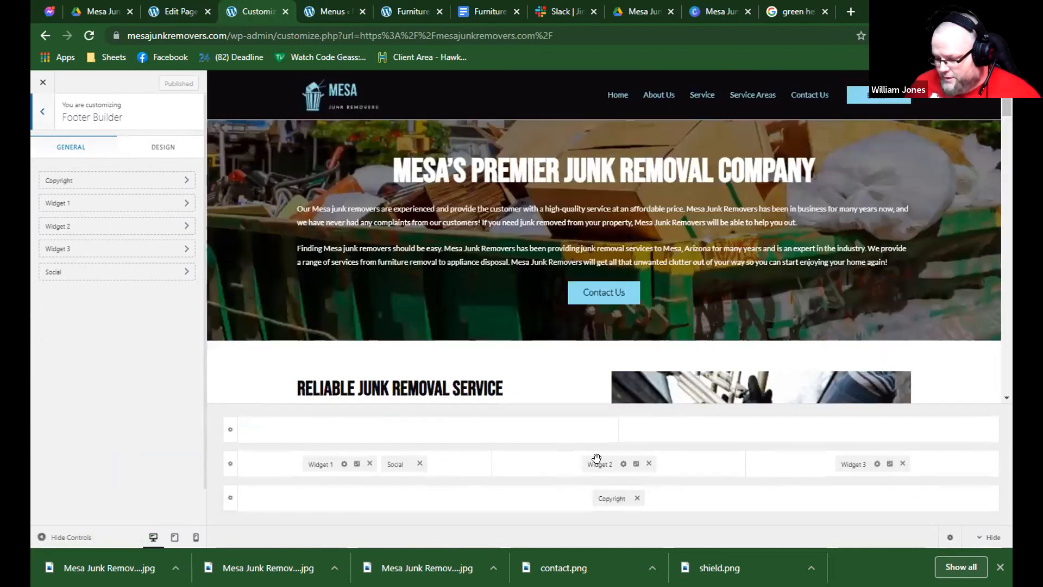
click(596, 460)
click(117, 349)
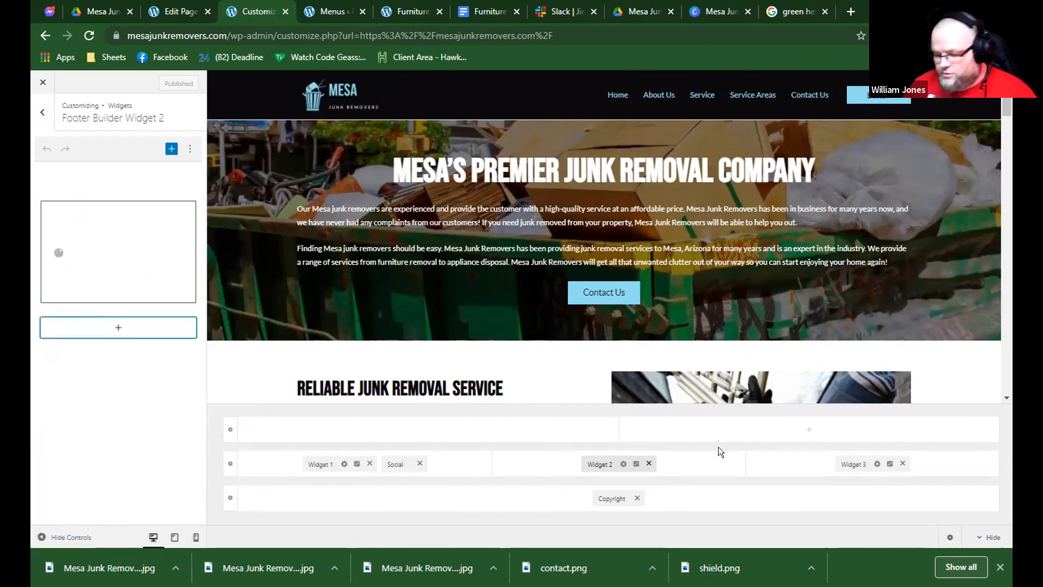
click(677, 470)
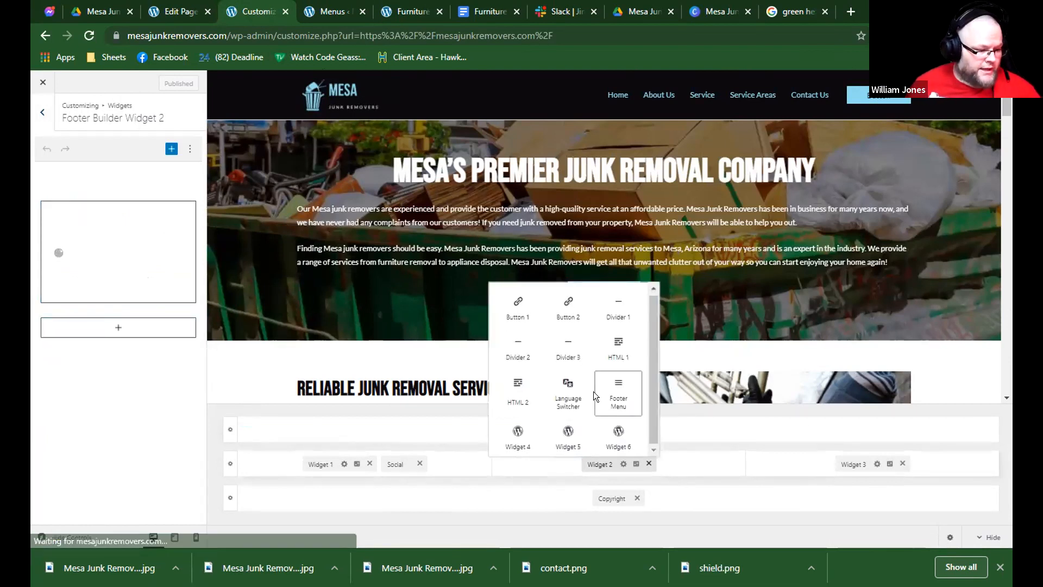
click(617, 392)
scroll(638, 363, down, 5)
scroll(630, 371, down, 10)
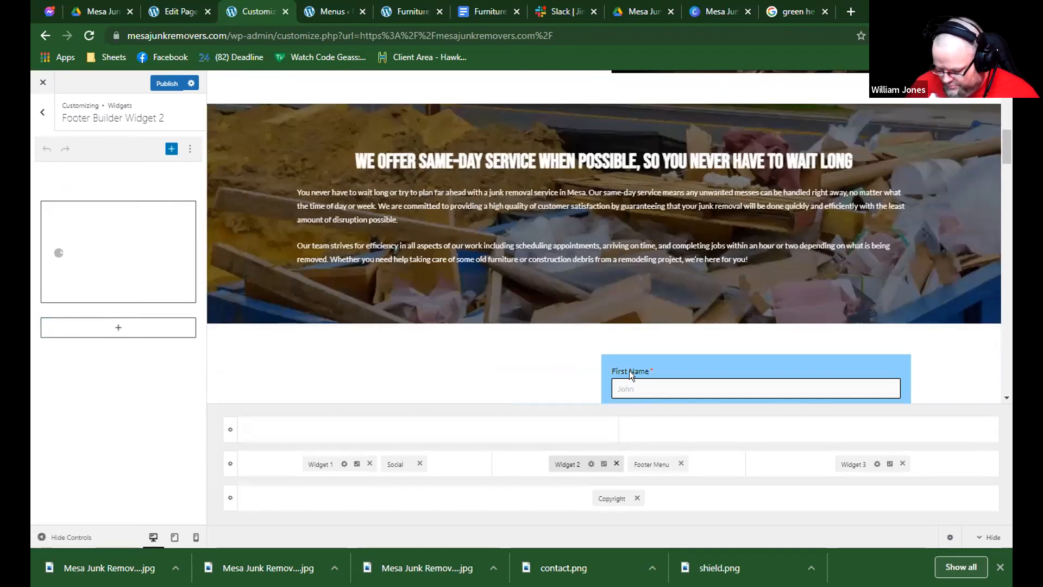
scroll(630, 368, down, 10)
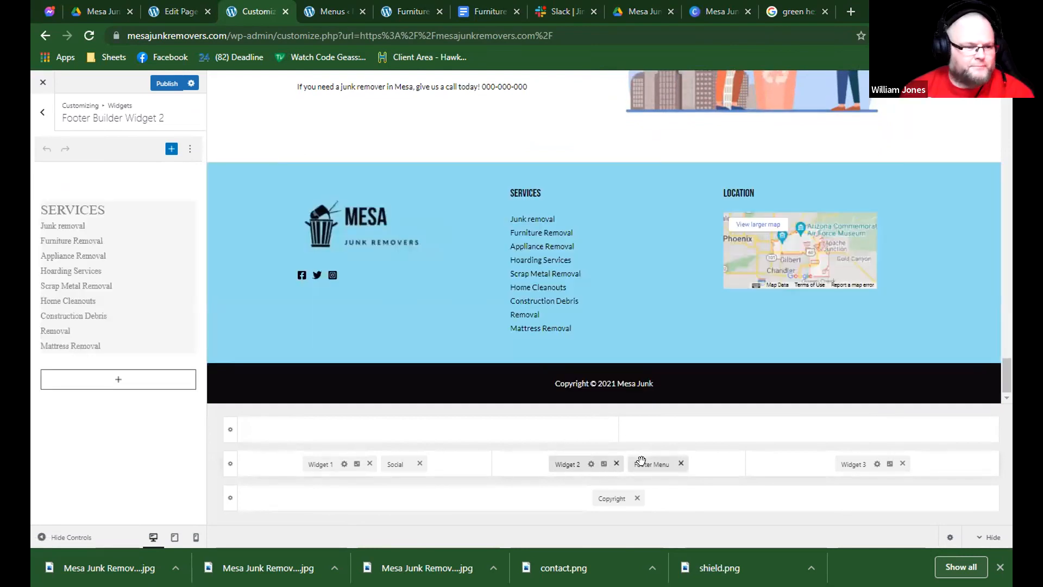
Review the Footer Menu element's settings and compare Widget 2's services list with the page preview.
click(641, 461)
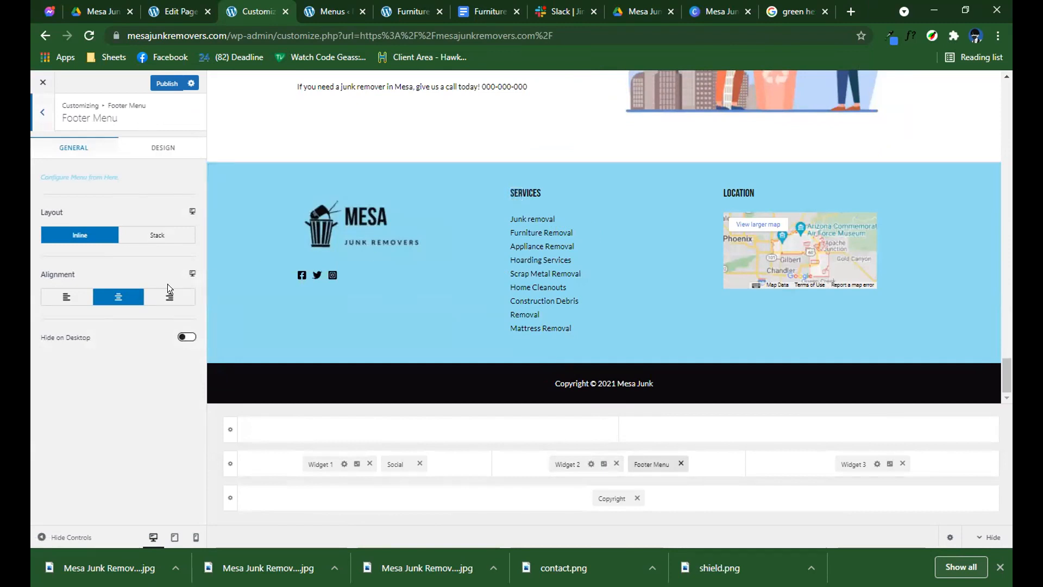
click(569, 463)
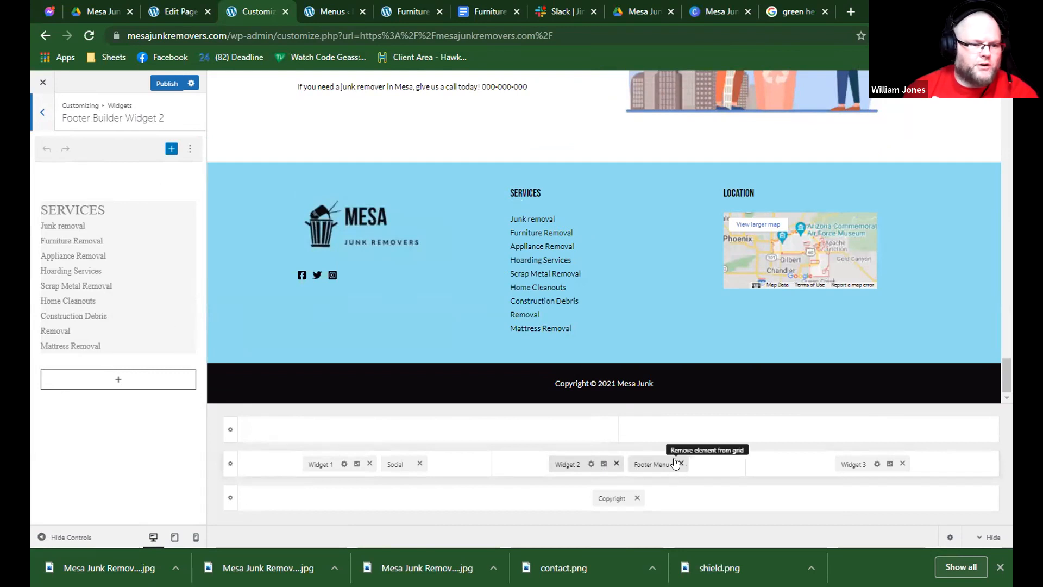
scroll(592, 325, up, 6)
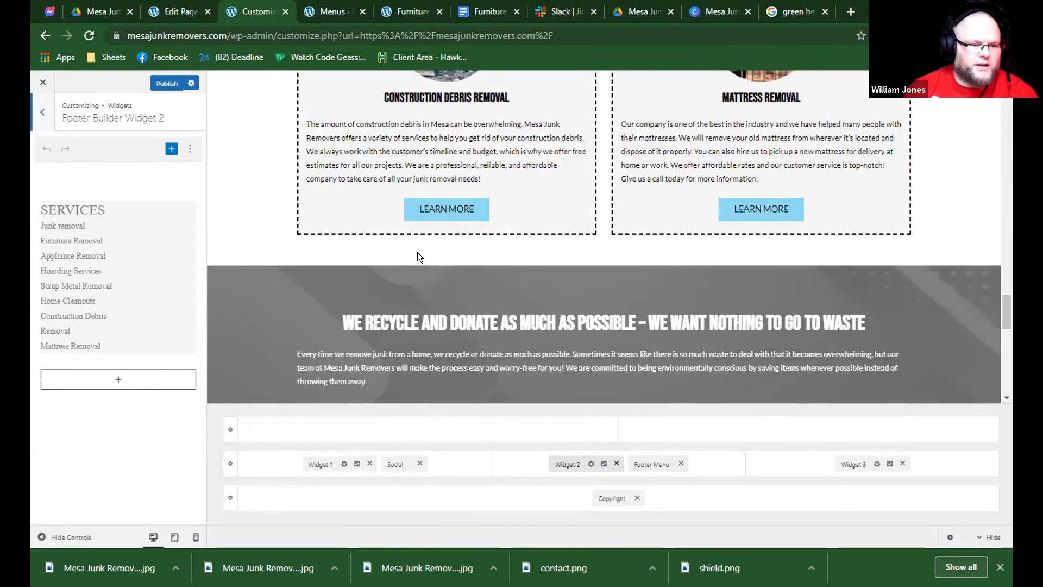
scroll(432, 247, up, 10)
scroll(438, 256, down, 15)
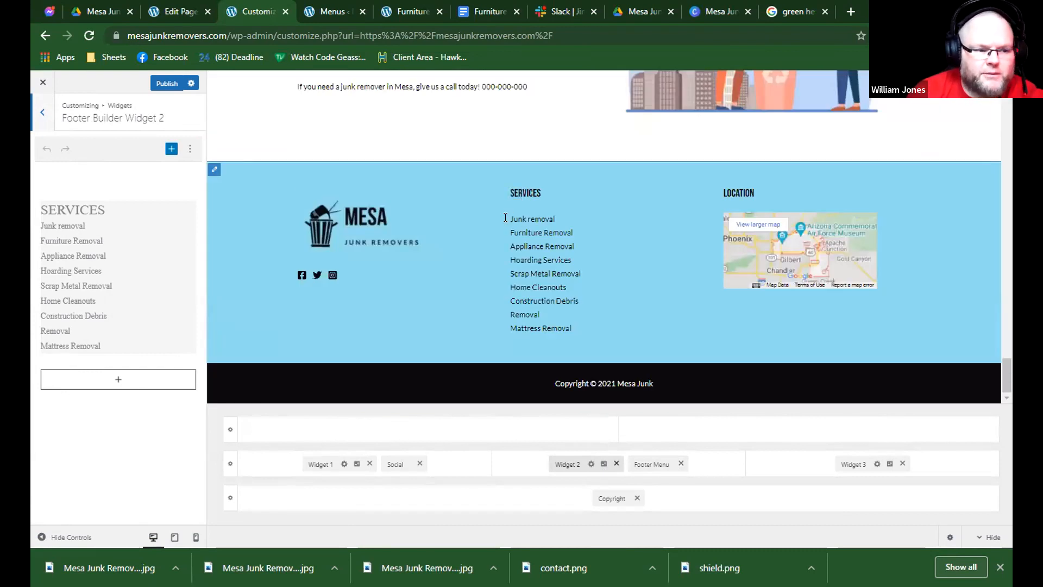
click(516, 195)
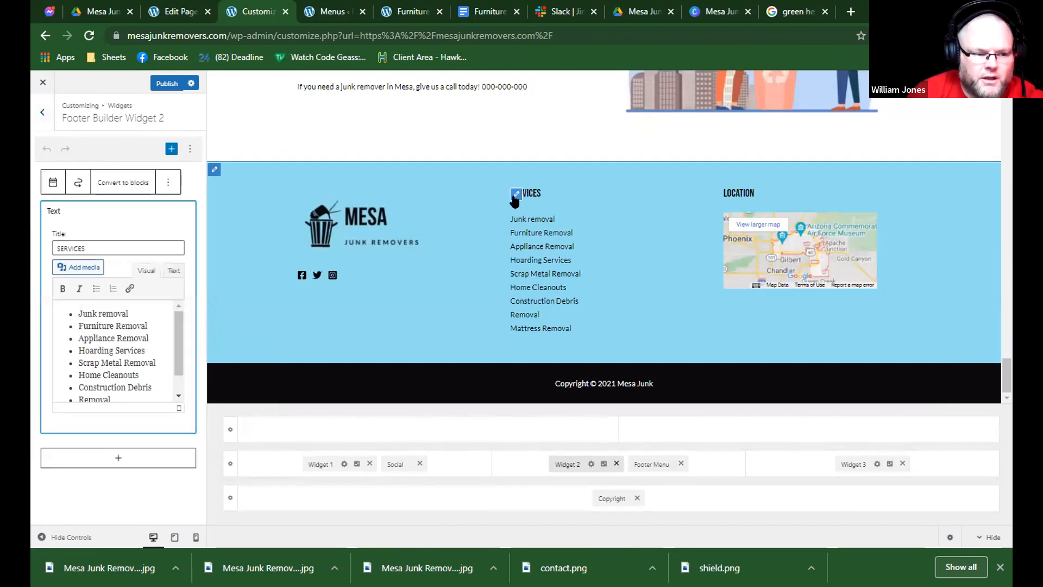
click(87, 312)
drag(79, 313, 129, 313)
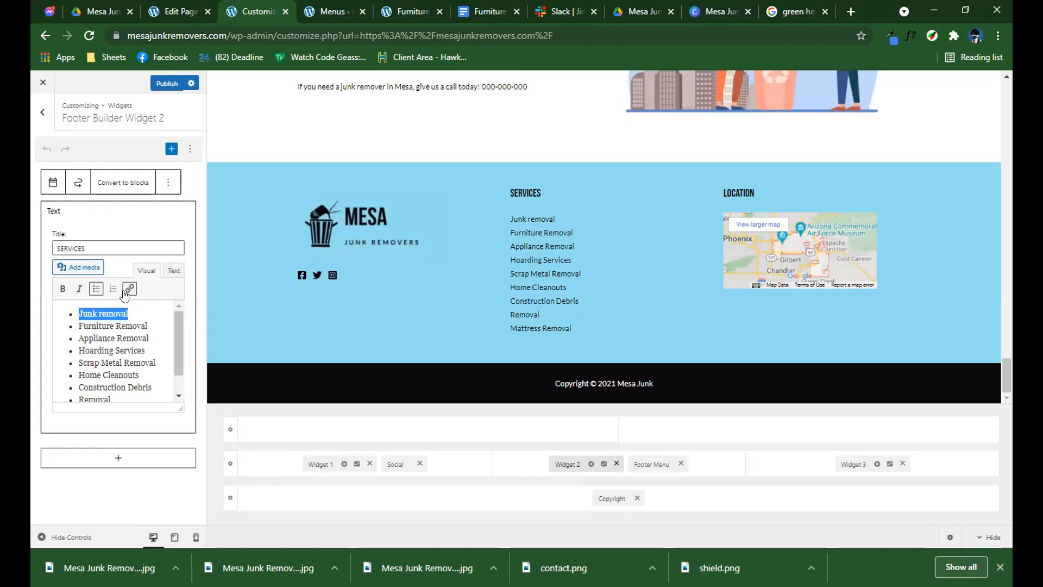
click(130, 289)
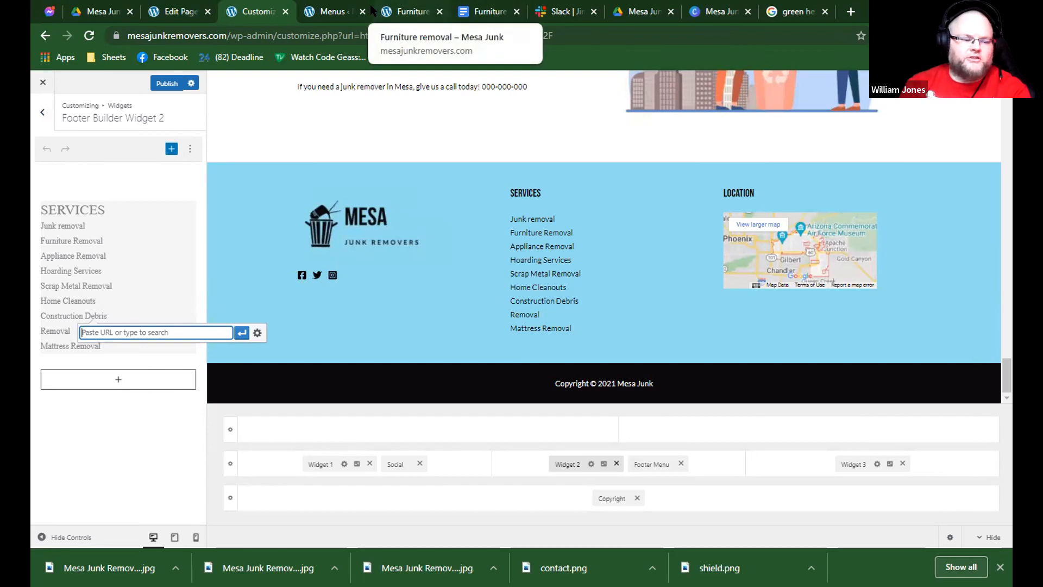
click(143, 223)
Link the "Junk removal" entry in the footer's Services text widget to the Junk removal page.
click(516, 194)
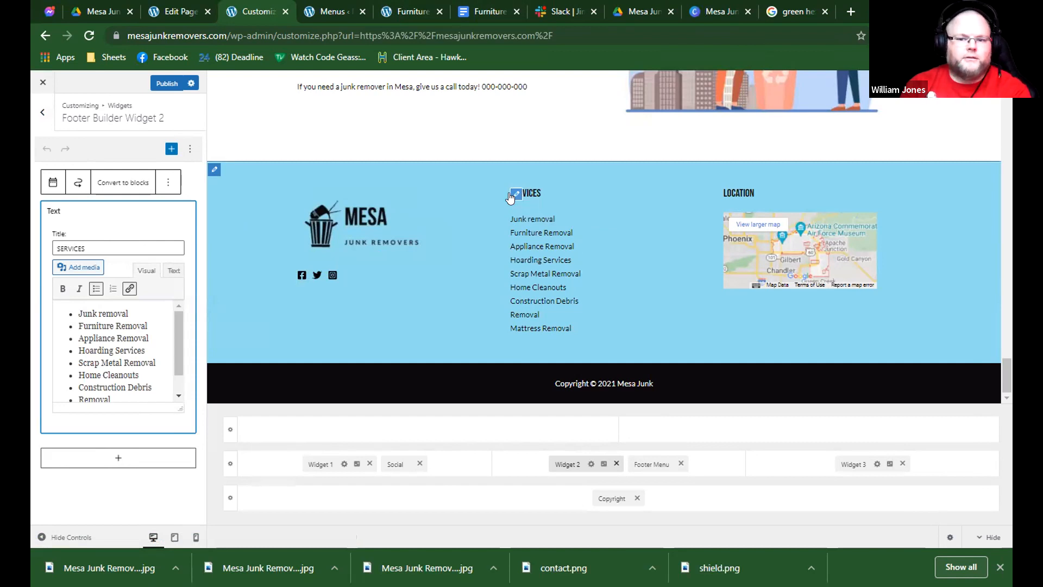
triple_click(106, 308)
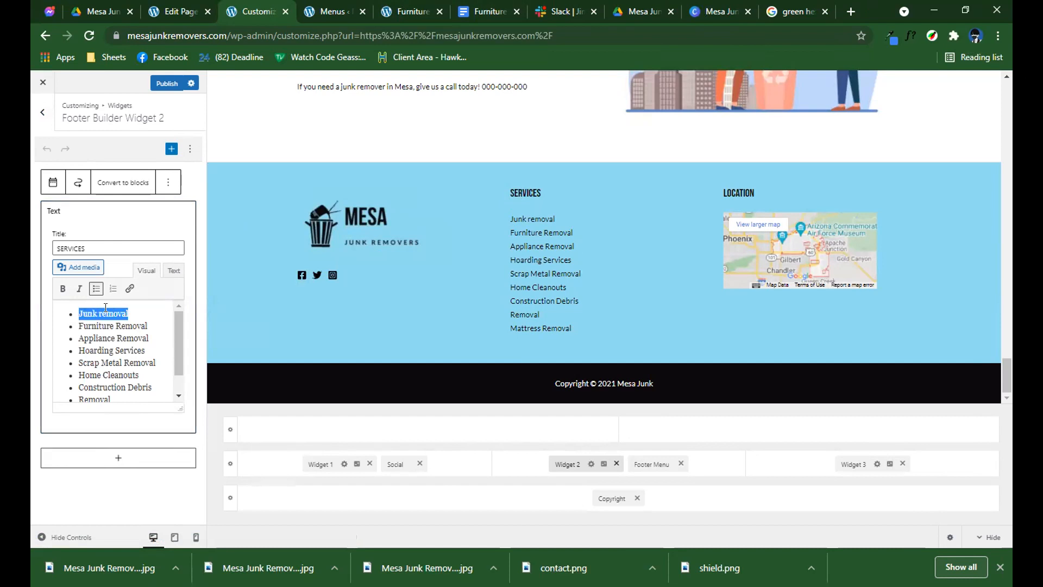
click(130, 289)
text(junkremovers.com/junk-removal/)
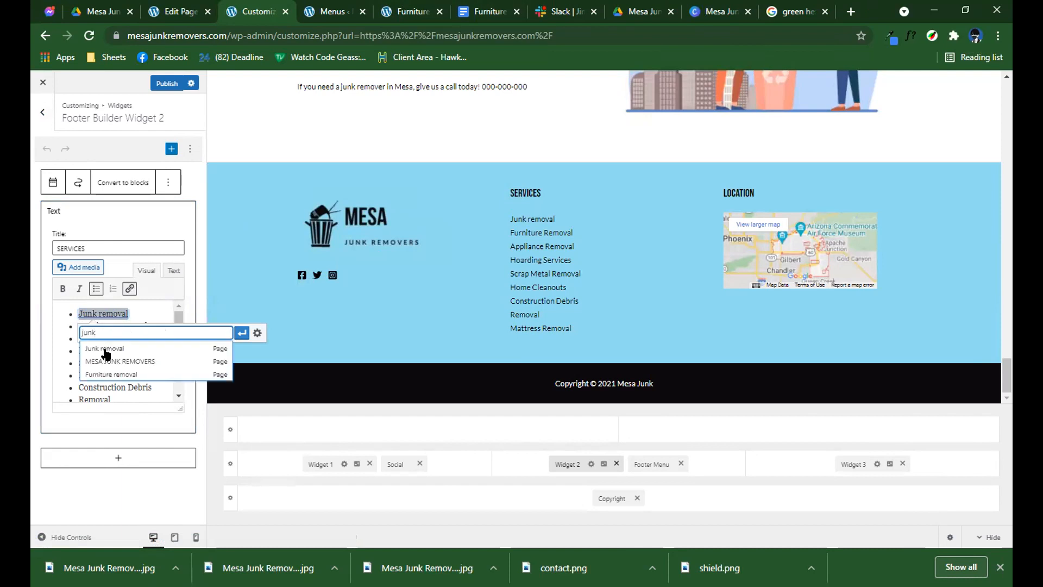
click(106, 350)
click(242, 333)
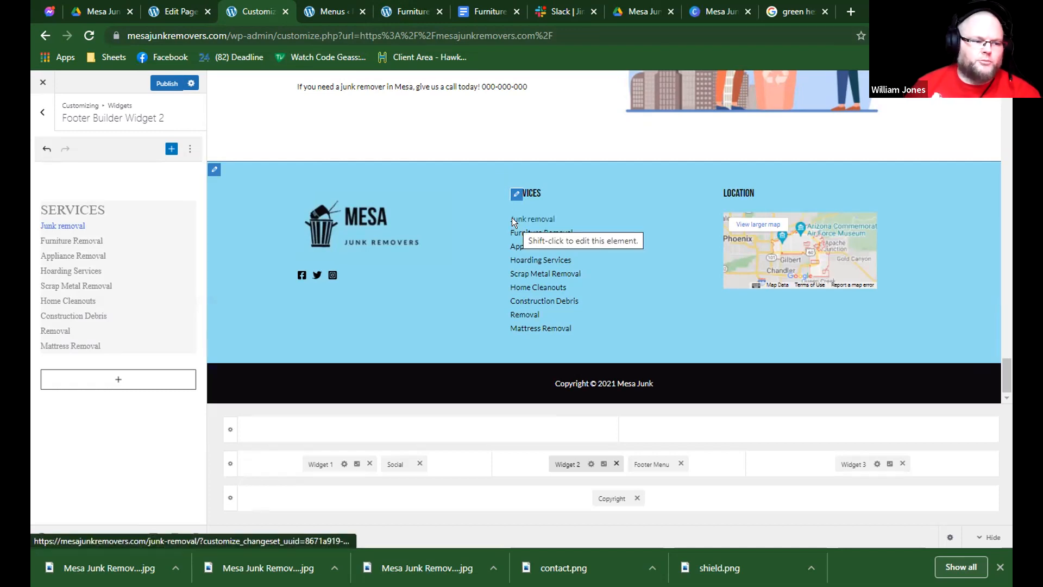
Inspect the linked Junk removal entry in the footer preview and look into the theme's Global settings.
shift+click(515, 223)
scroll(146, 337, down, 2)
scroll(146, 336, up, 2)
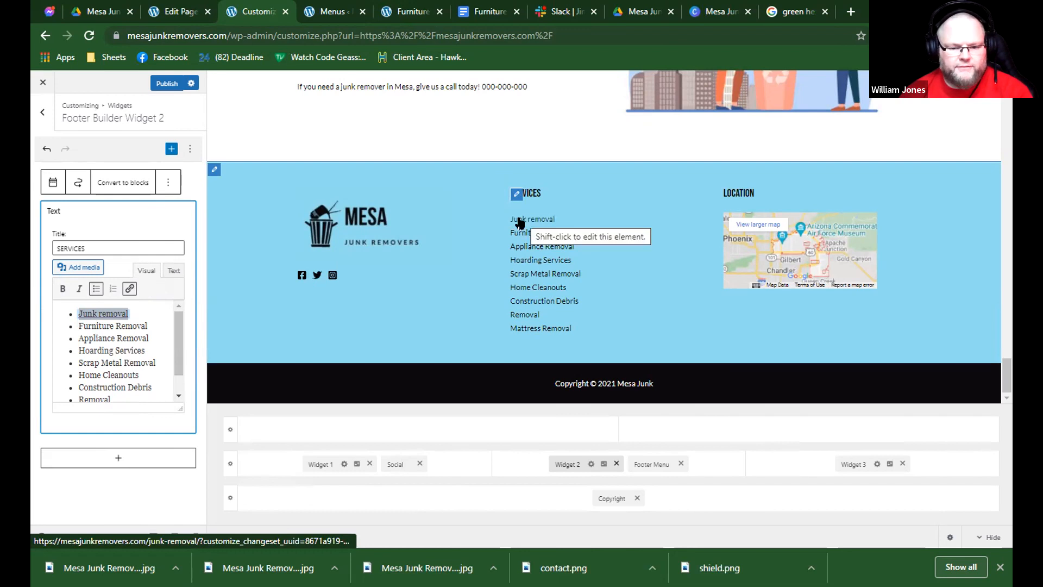
click(41, 115)
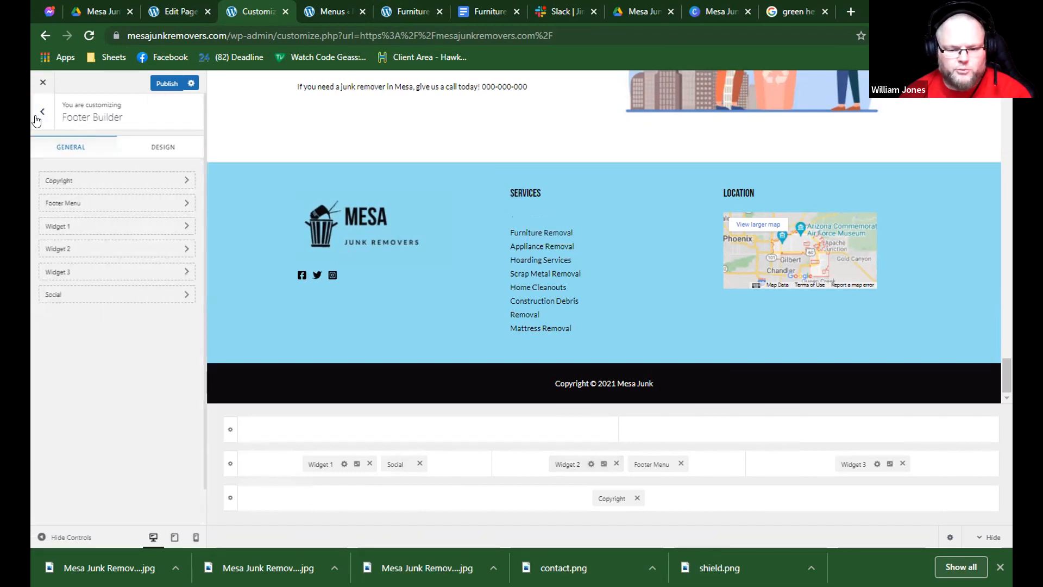
click(42, 122)
click(101, 183)
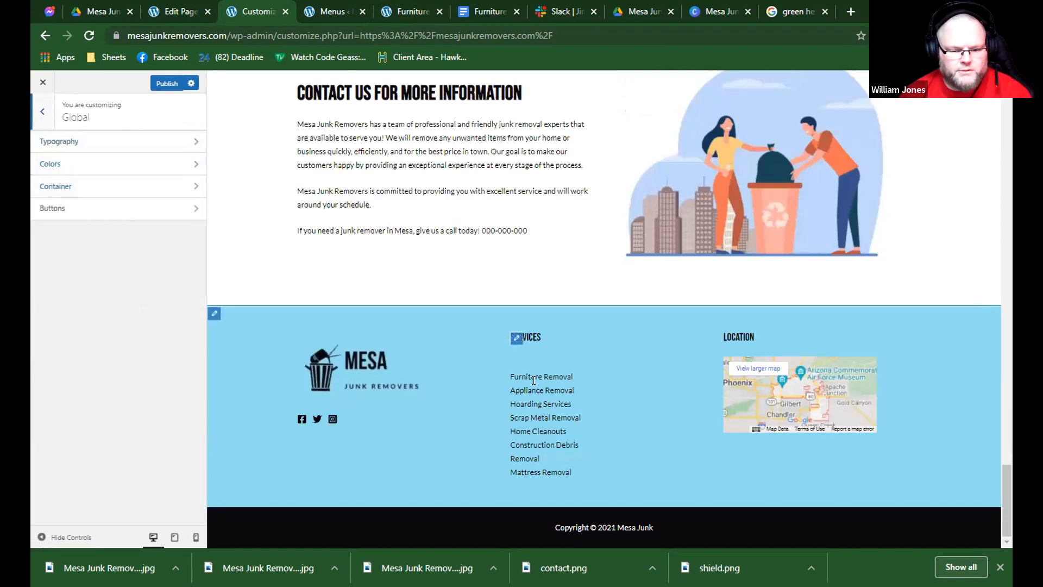
Return to the footer's Services widget and remove the Footer Menu element from its column.
click(514, 337)
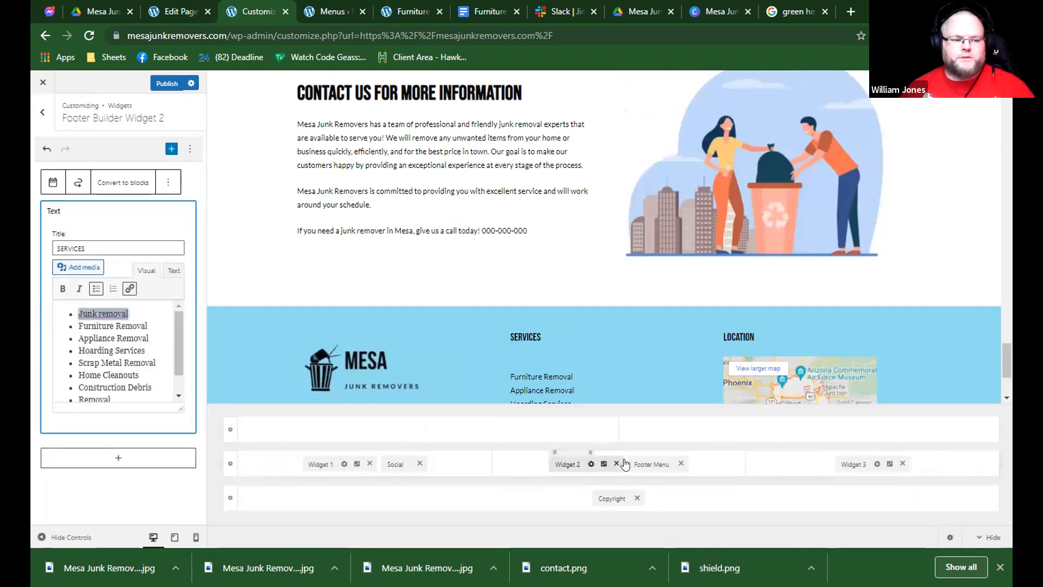
click(682, 463)
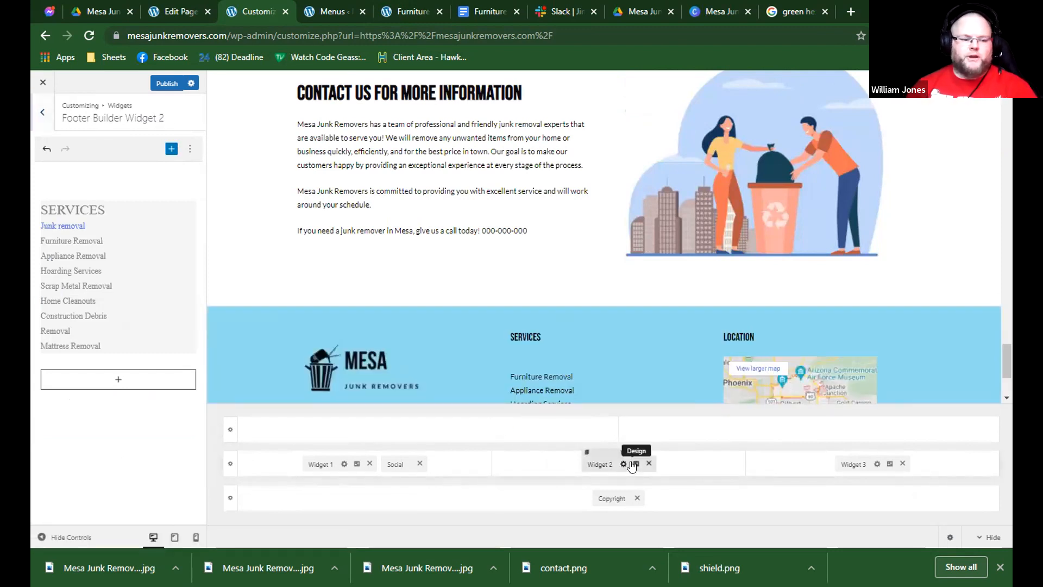
Set the link color of footer Widget 2 to black in its design settings.
click(636, 464)
click(169, 257)
drag(108, 295, 37, 251)
scroll(365, 342, down, 3)
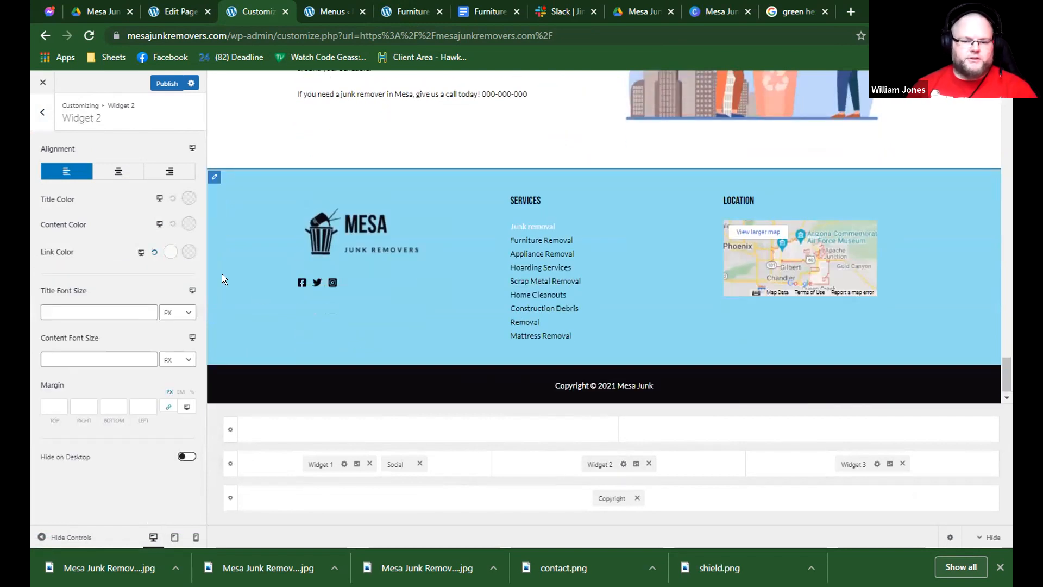
click(170, 251)
drag(127, 291, 35, 386)
click(36, 388)
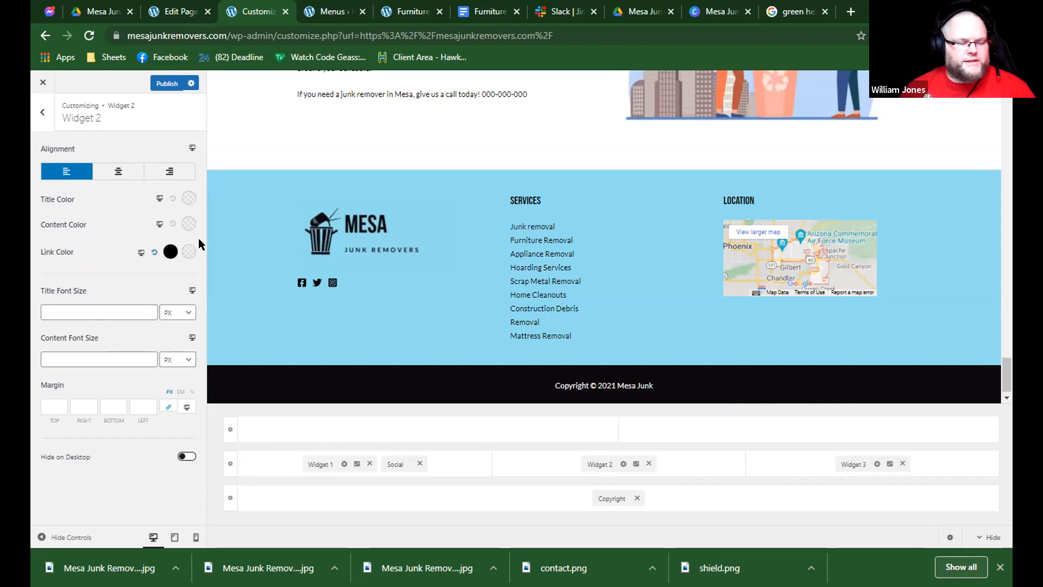
Publish the footer changes, look over the homepage preview and close the Customizer.
scroll(520, 299, up, 3)
scroll(498, 299, down, 2)
click(163, 84)
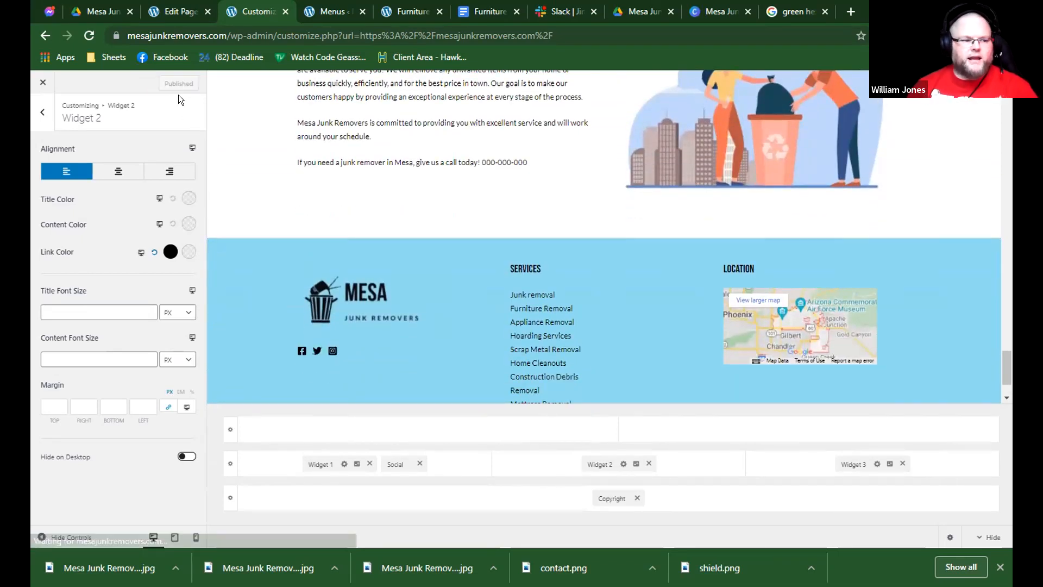
scroll(495, 155, up, 10)
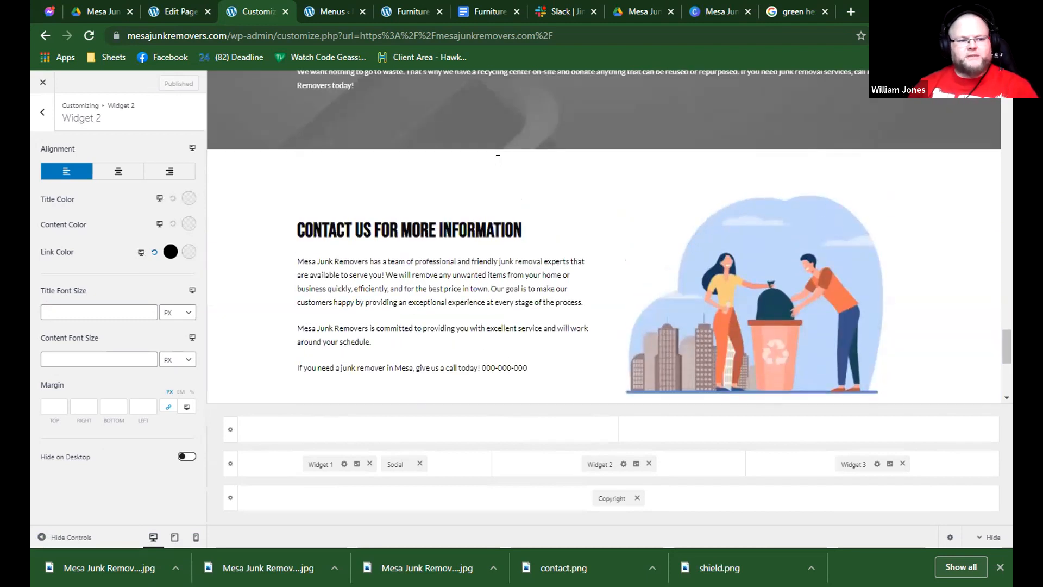
scroll(486, 152, up, 8)
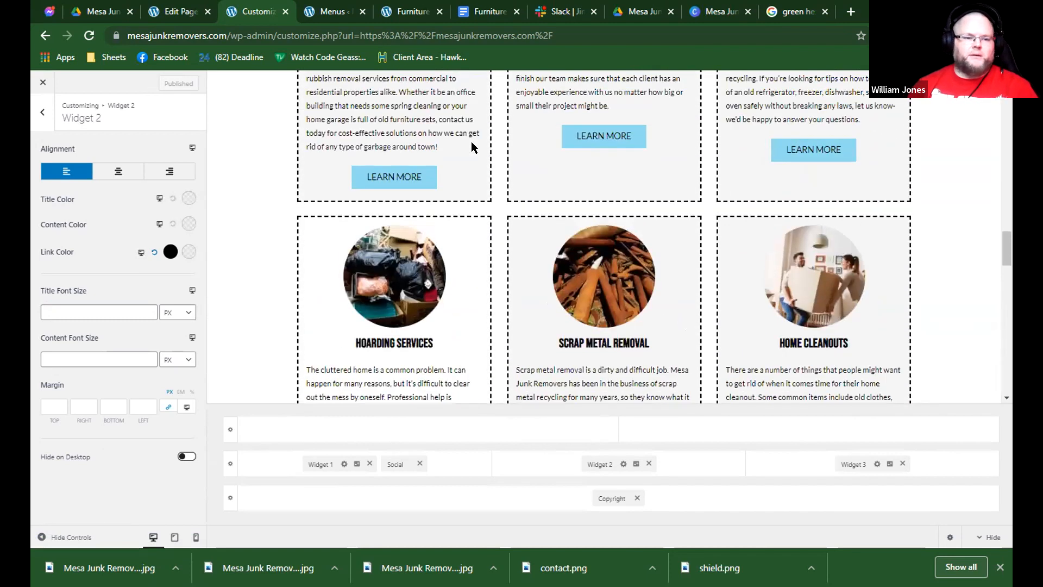
click(43, 83)
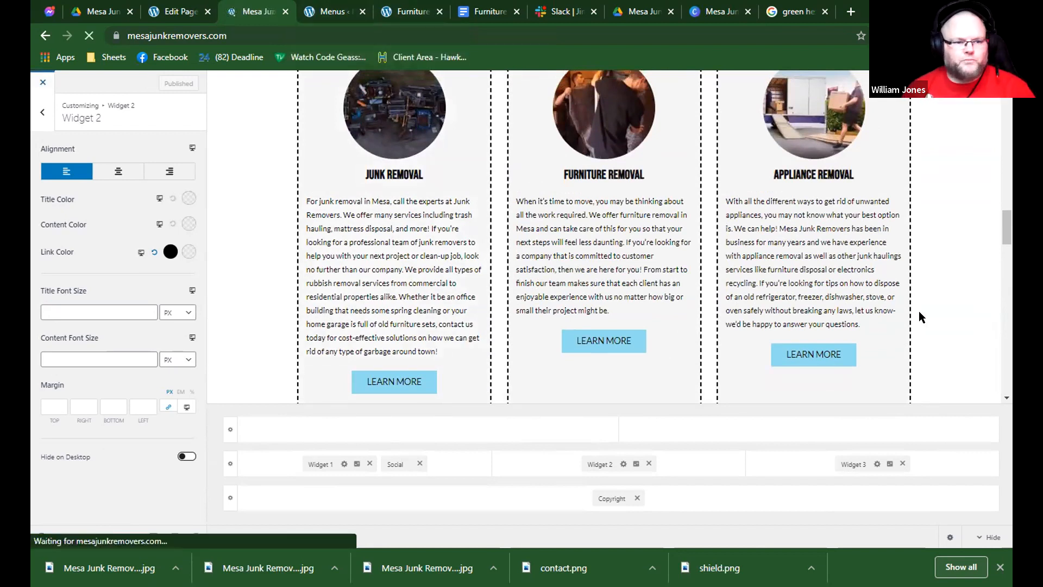
Test the Junk removal link under Services in the live homepage's footer.
scroll(783, 323, down, 20)
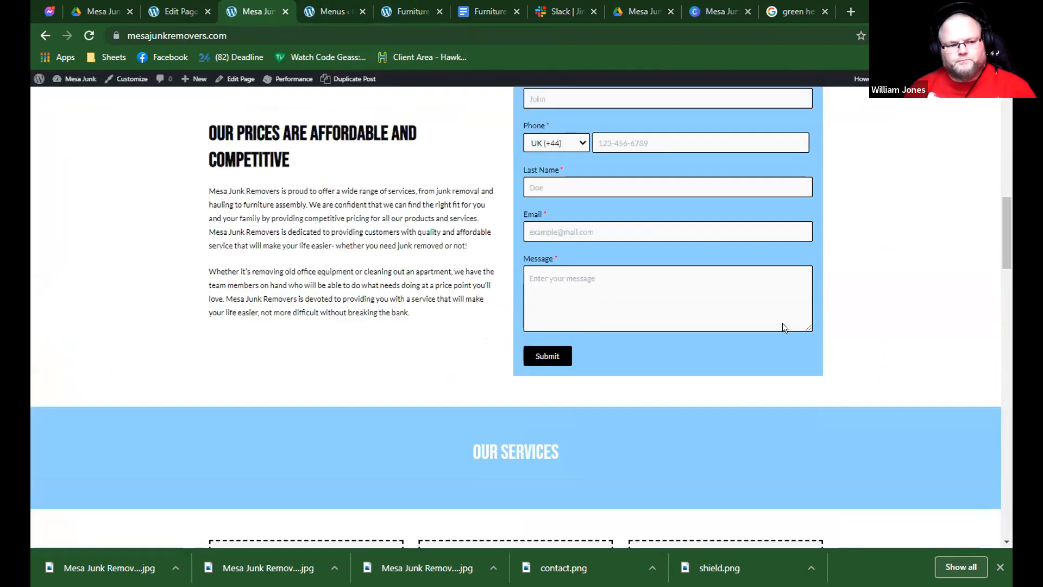
scroll(740, 334, down, 5)
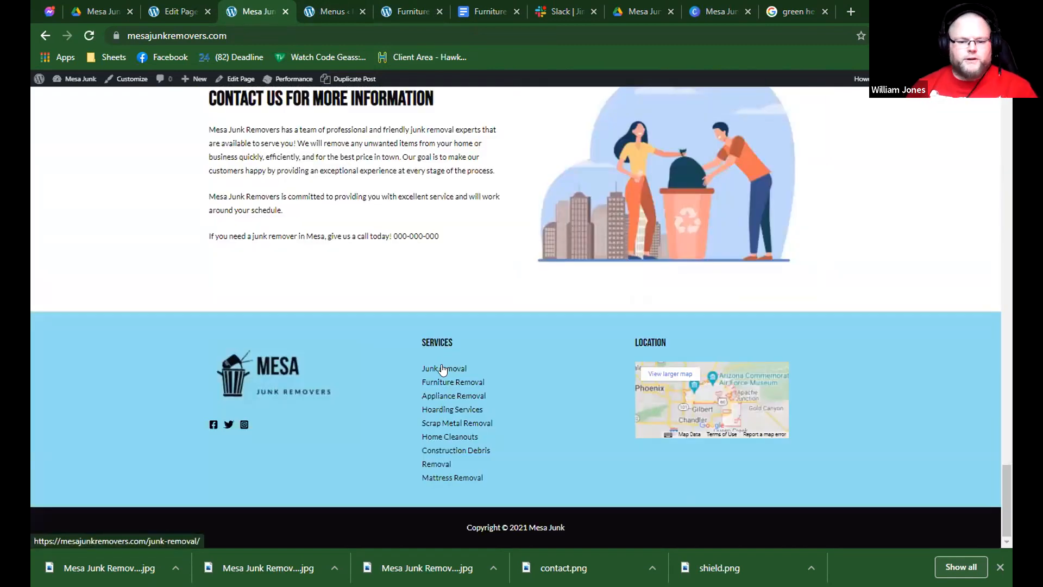
click(443, 369)
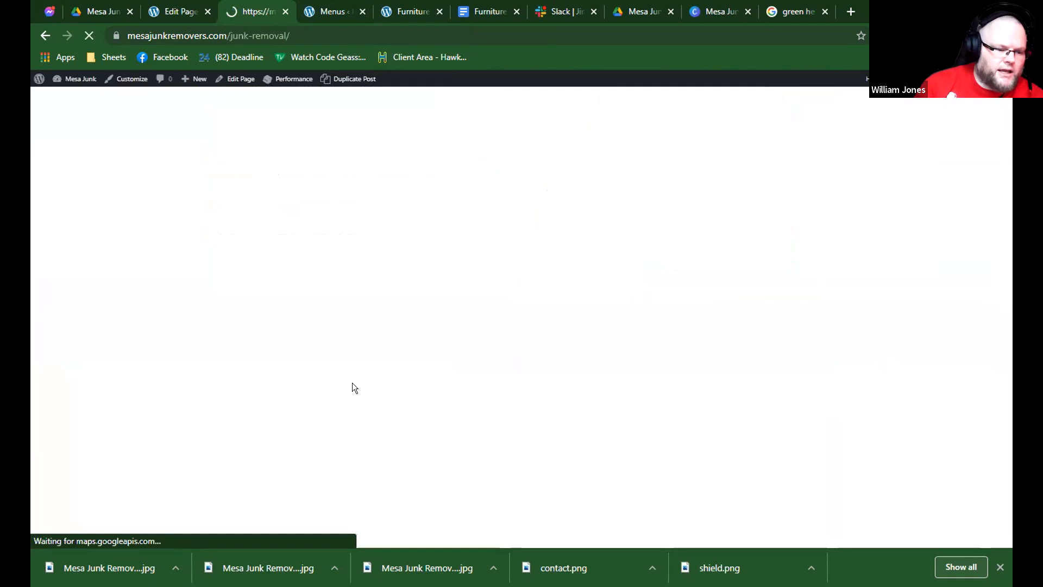
Examine the live Junk Removal page from its header and quote form down to the footer.
scroll(345, 397, down, 4)
scroll(343, 400, up, 2)
scroll(332, 421, down, 8)
scroll(333, 420, down, 10)
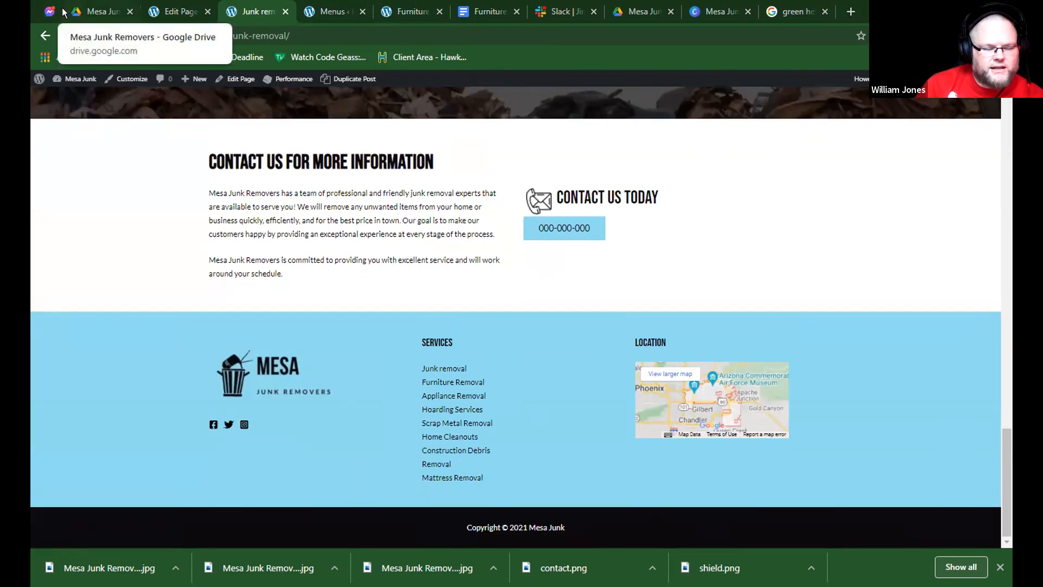
scroll(429, 196, up, 15)
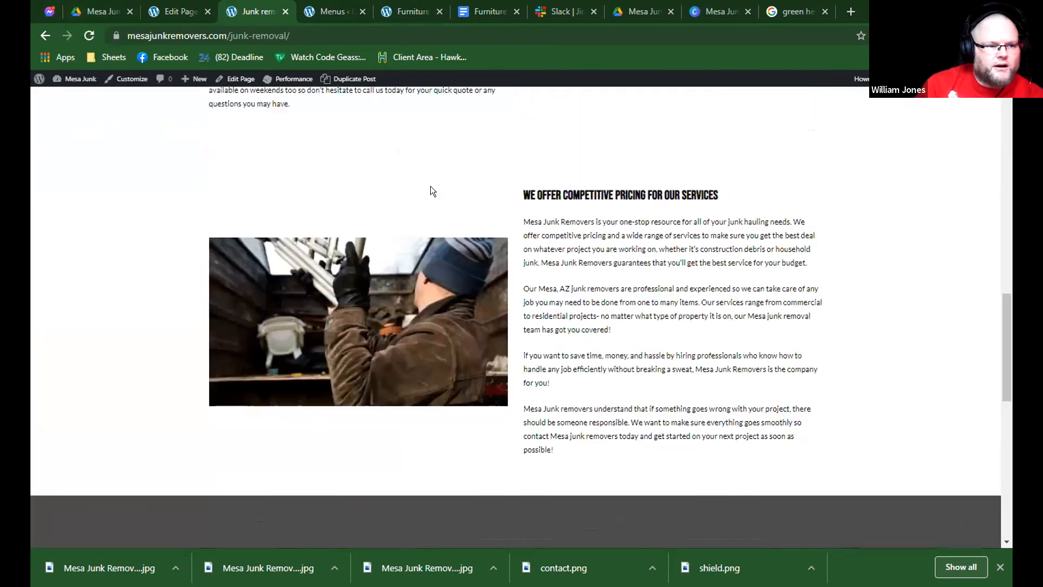
scroll(434, 163, up, 10)
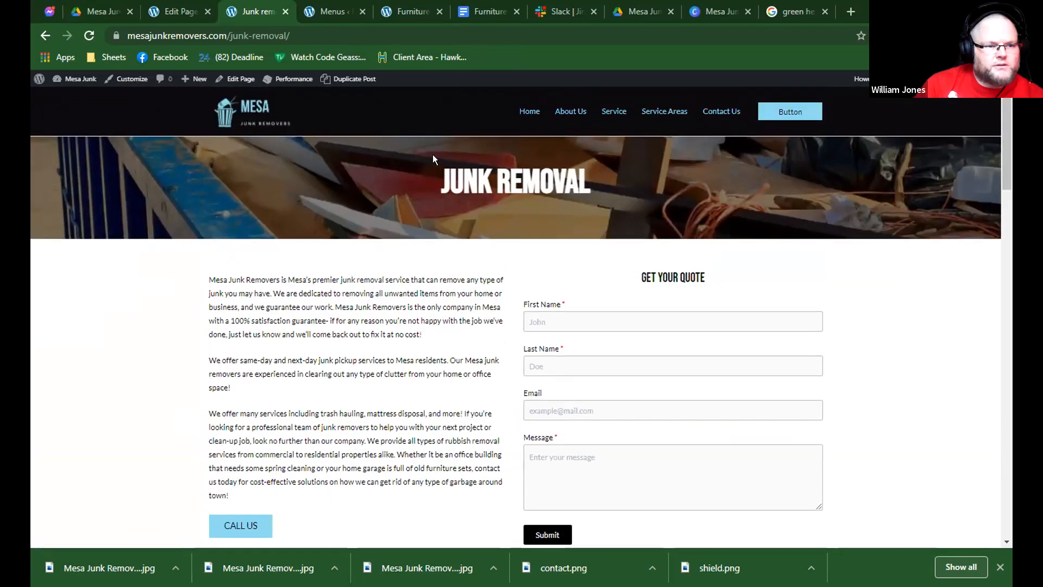
scroll(529, 480, down, 2)
scroll(530, 339, up, 3)
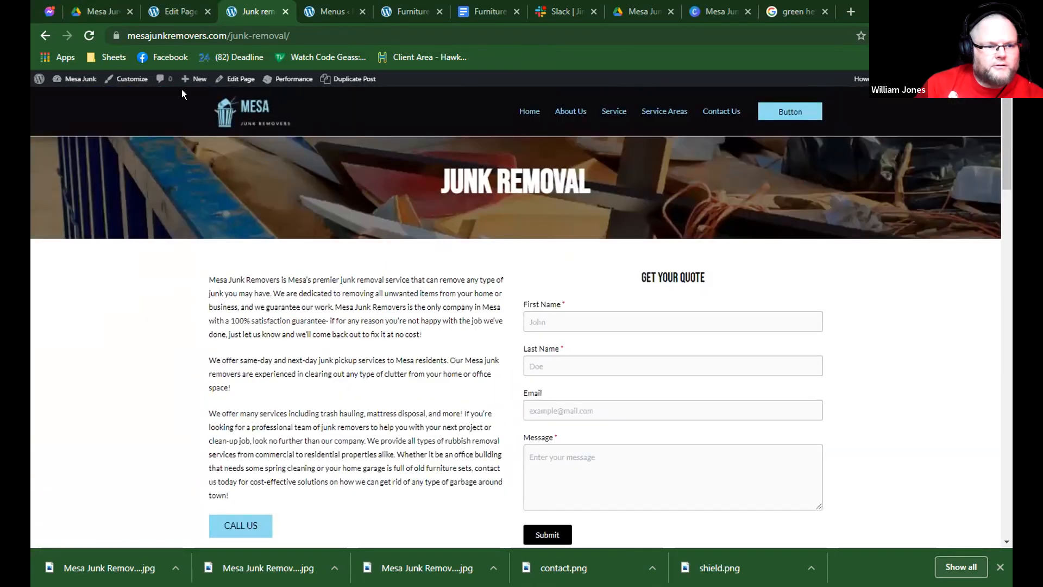